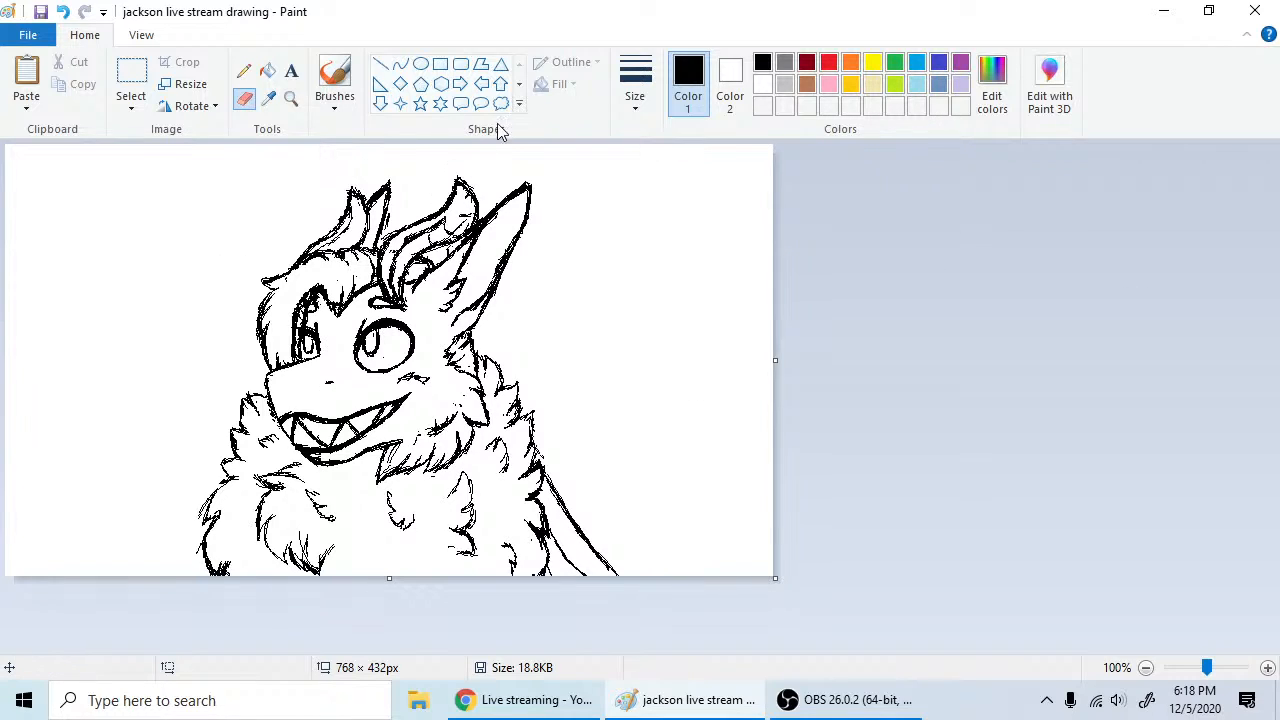
# - Choose the Pencil tool with dark red as the drawing color
pyautogui.click(244, 71)
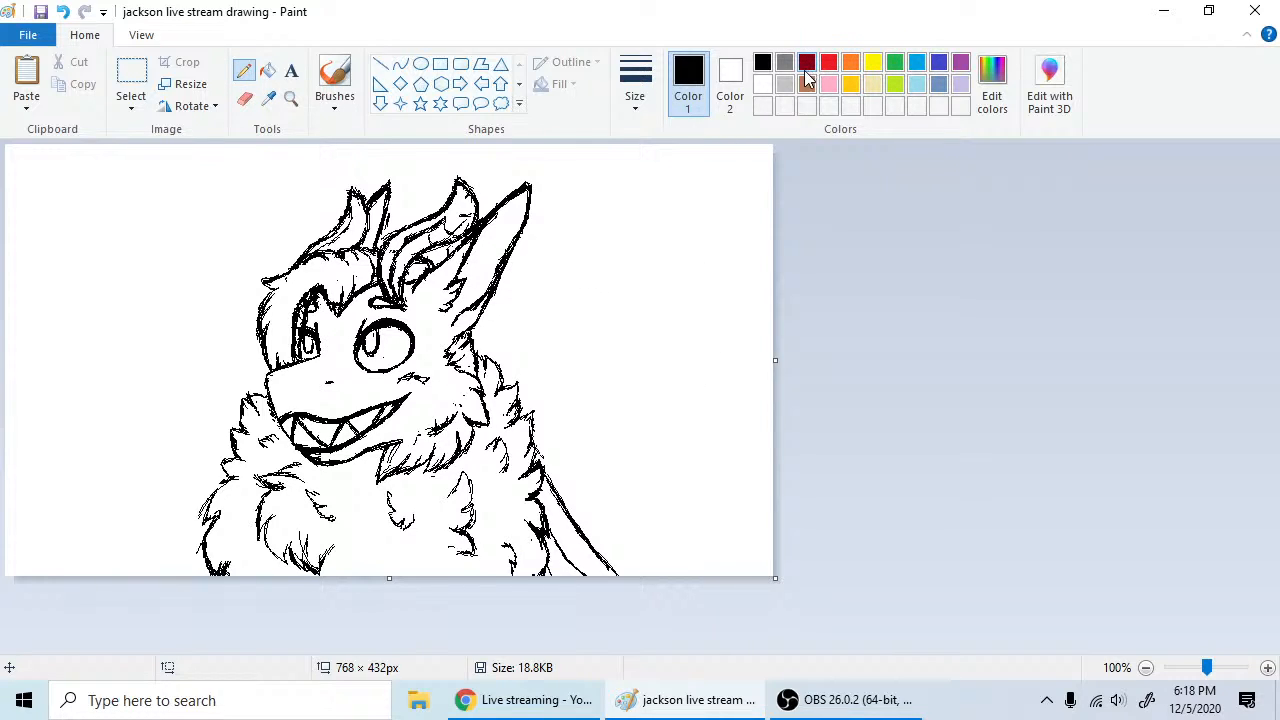
pyautogui.click(806, 65)
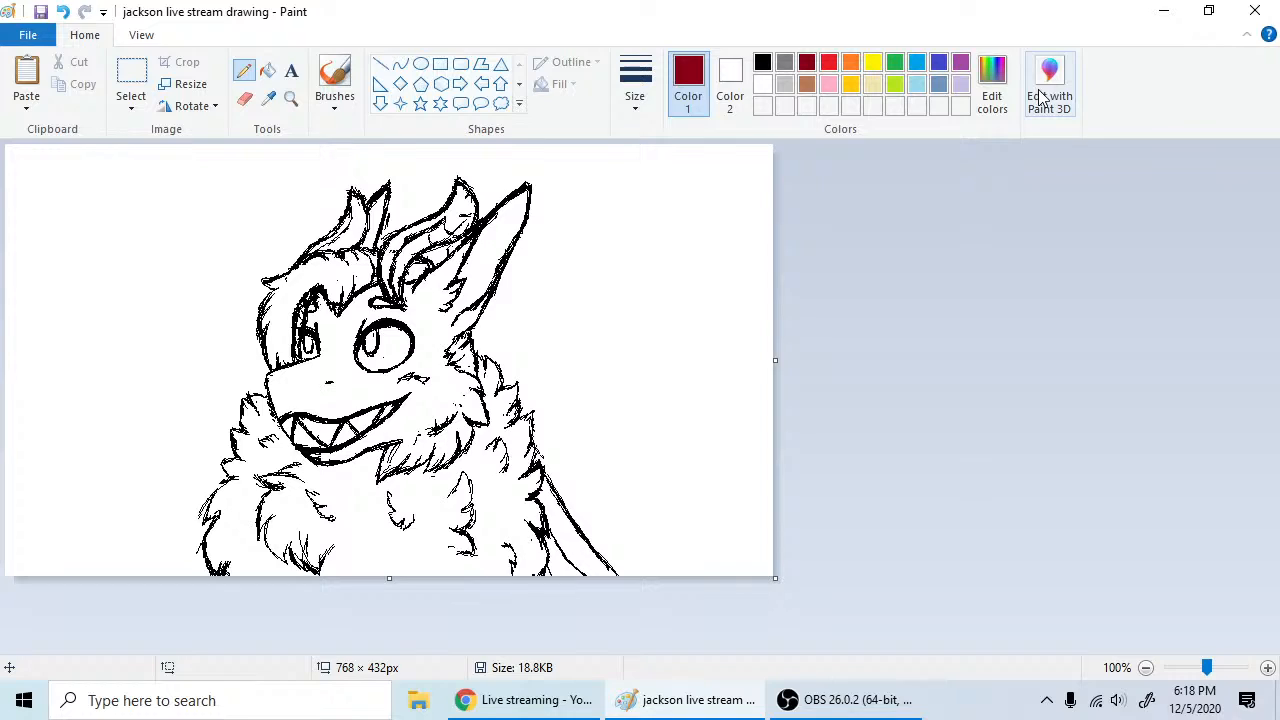
pyautogui.click(992, 85)
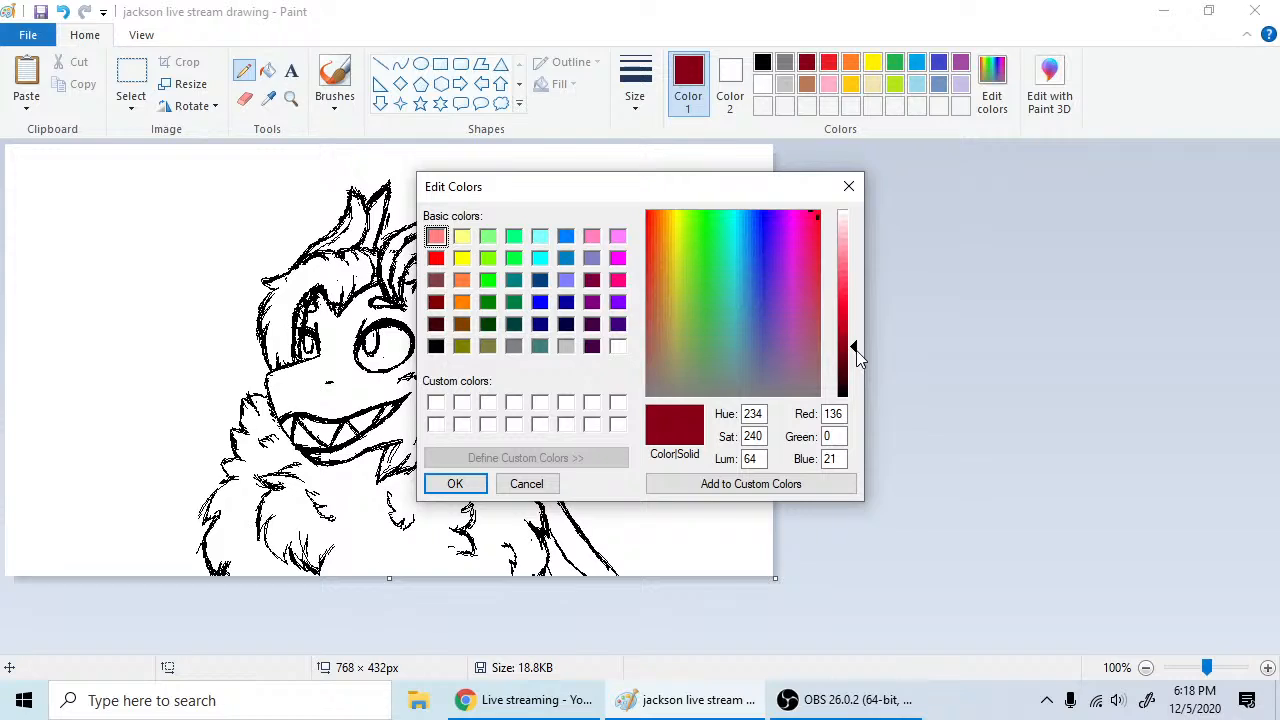
pyautogui.moveTo(856, 348); pyautogui.dragTo(851, 355)
pyautogui.moveTo(851, 359); pyautogui.dragTo(851, 369)
pyautogui.click(849, 189)
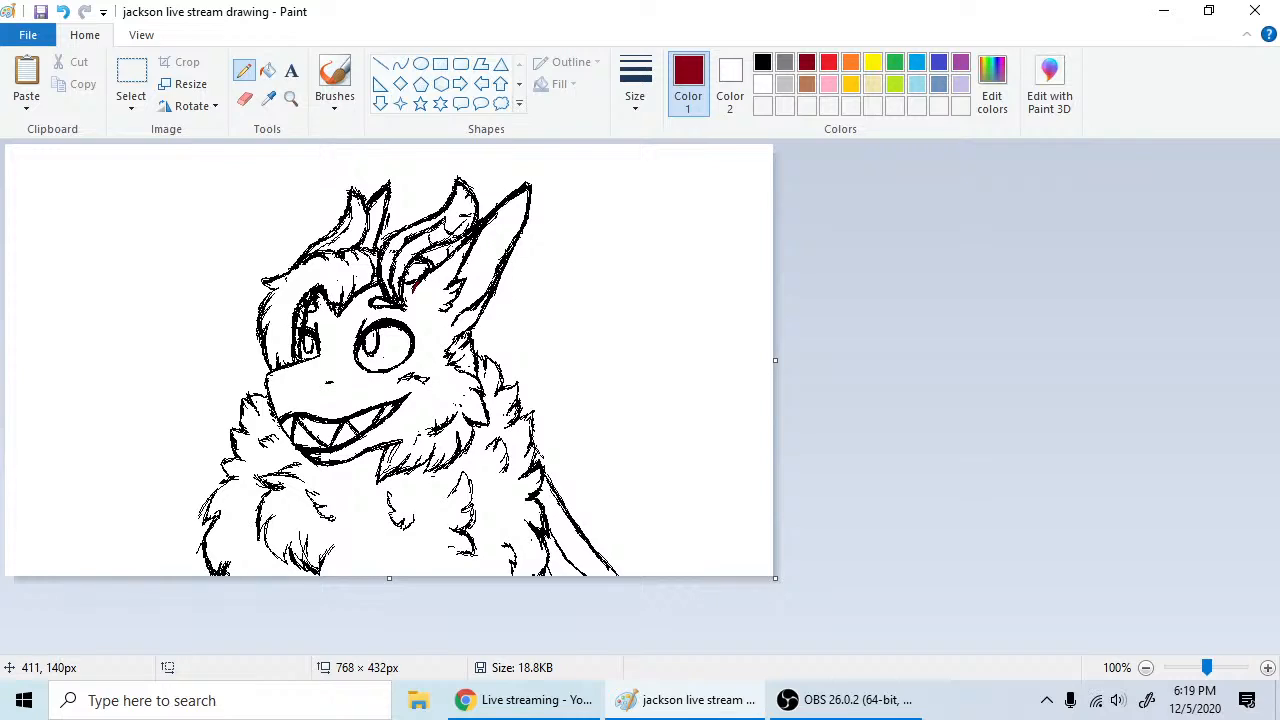
pyautogui.moveTo(417, 286); pyautogui.dragTo(440, 264)
pyautogui.click(63, 12)
pyautogui.click(63, 12)
# - Set the pencil line thickness to the second-thinnest size
pyautogui.click(635, 88)
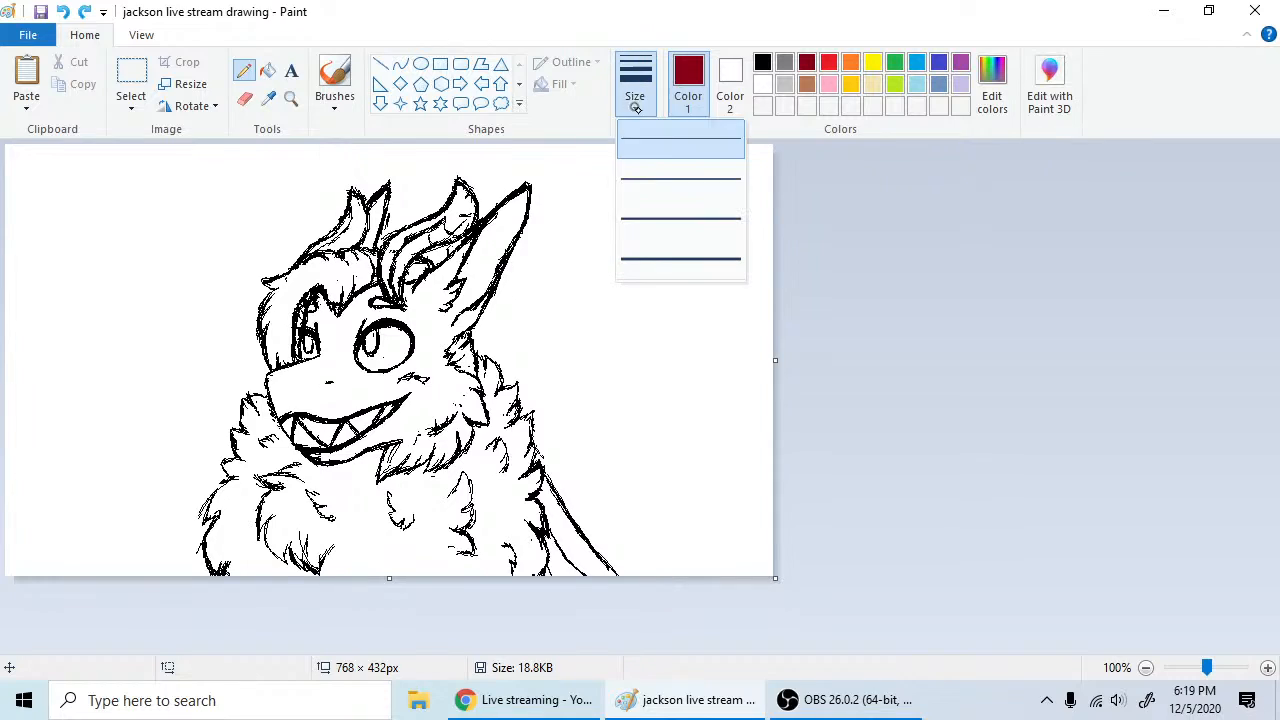
pyautogui.click(694, 181)
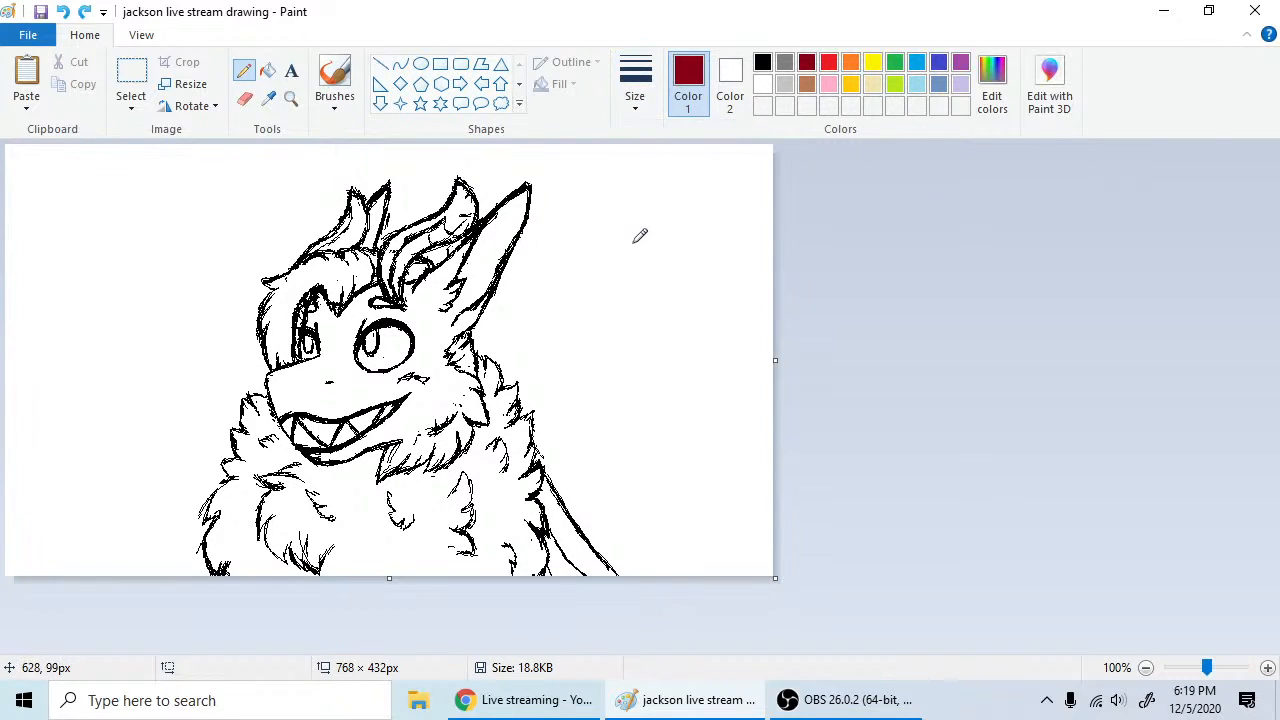
pyautogui.moveTo(629, 238)
pyautogui.mouseDown()
pyautogui.moveTo(638, 343)
pyautogui.moveTo(683, 237)
pyautogui.moveTo(639, 282)
pyautogui.moveTo(686, 226)
pyautogui.moveTo(588, 295)
pyautogui.moveTo(523, 316)
pyautogui.moveTo(502, 299)
pyautogui.moveTo(536, 240)
pyautogui.mouseUp()
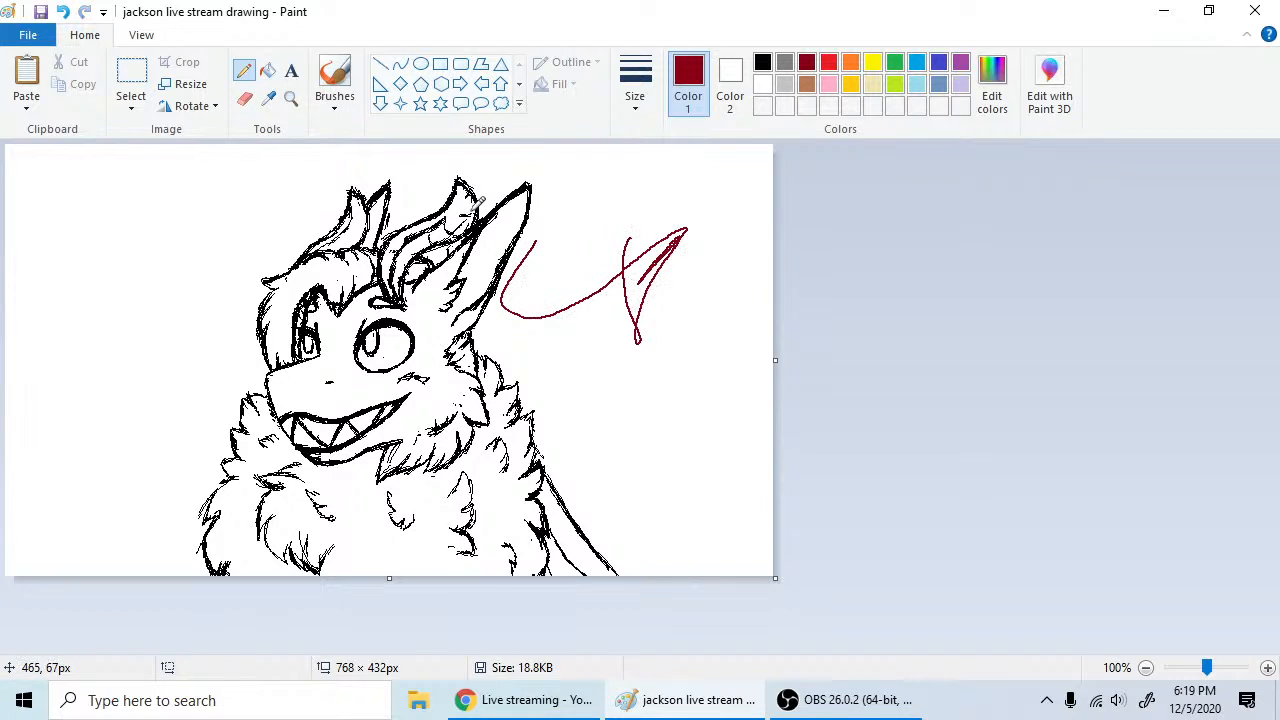
pyautogui.click(62, 12)
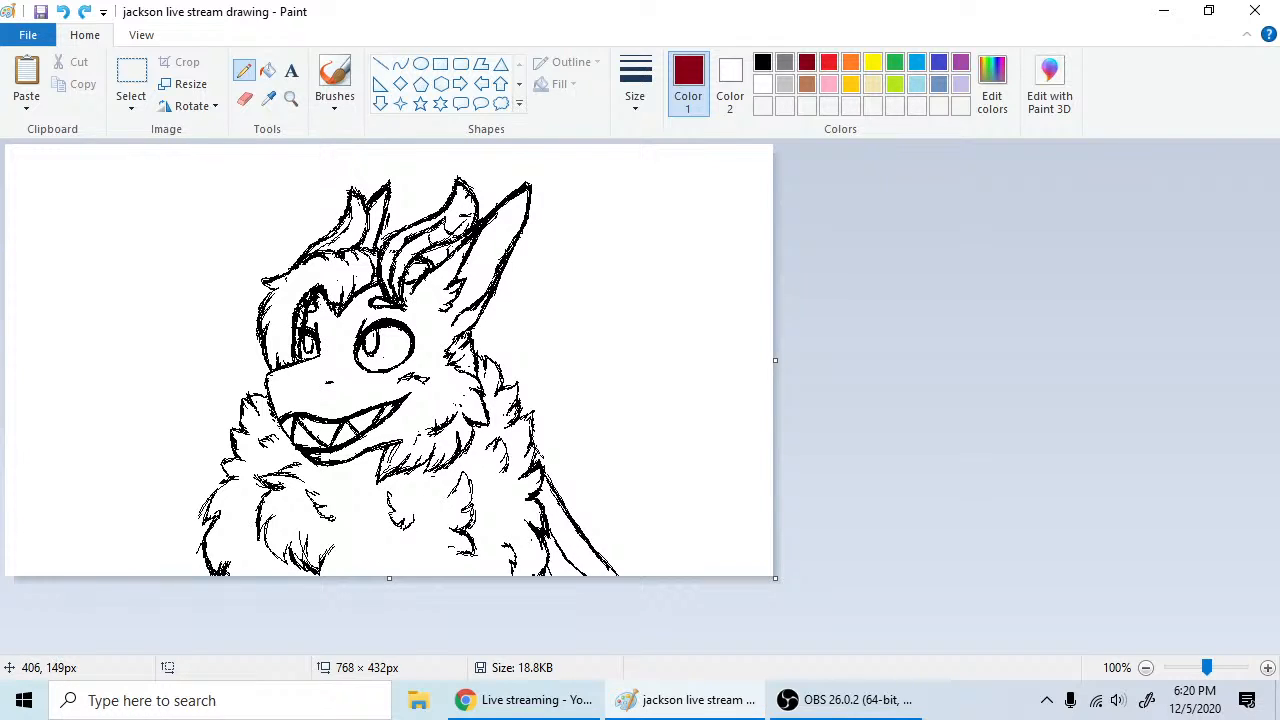
pyautogui.click(62, 12)
pyautogui.moveTo(412, 290); pyautogui.dragTo(530, 182)
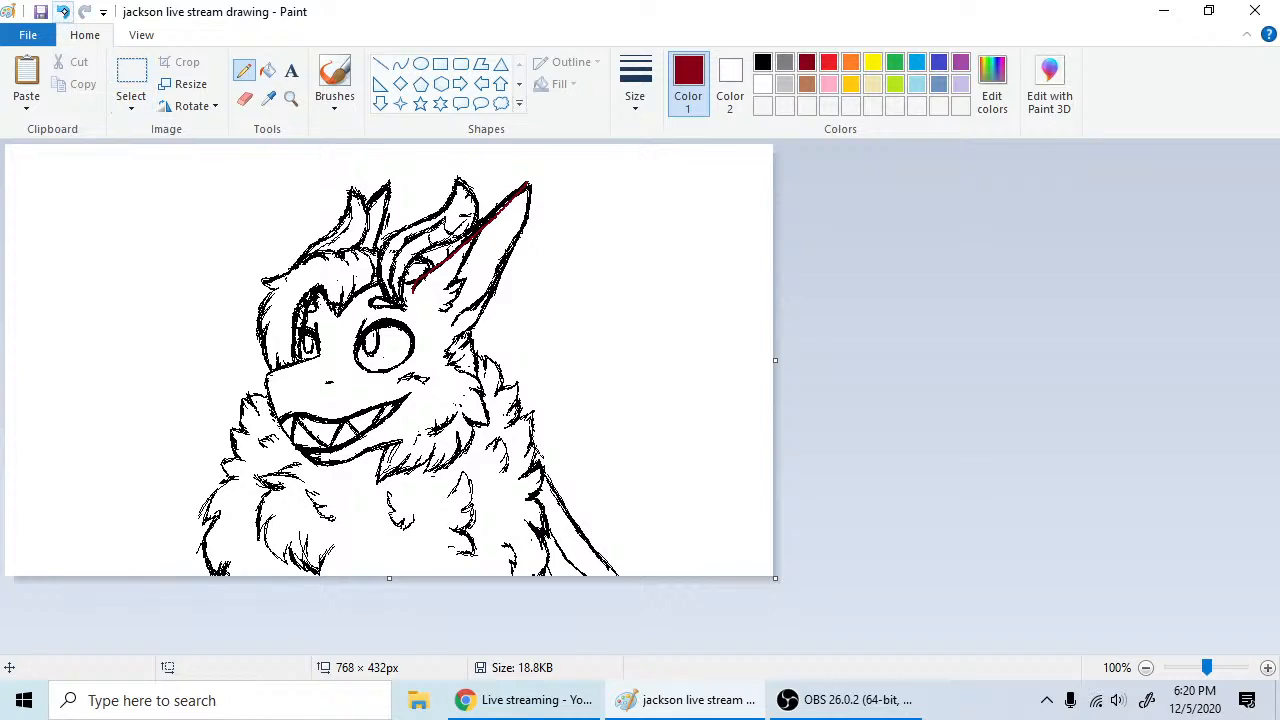
pyautogui.hotkey('ctrl', 'z')
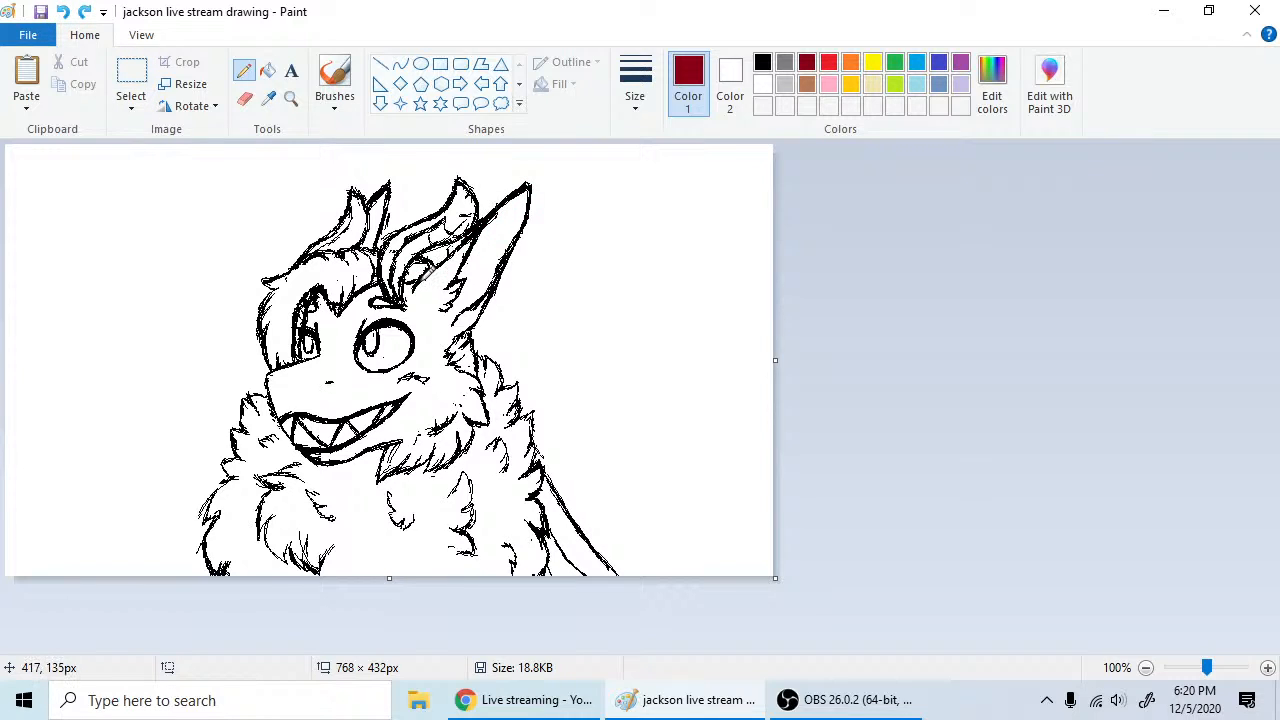
# - Trace the large ear's front edge up to the tip and its inner fold line in dark red
pyautogui.moveTo(412, 294); pyautogui.dragTo(532, 183)
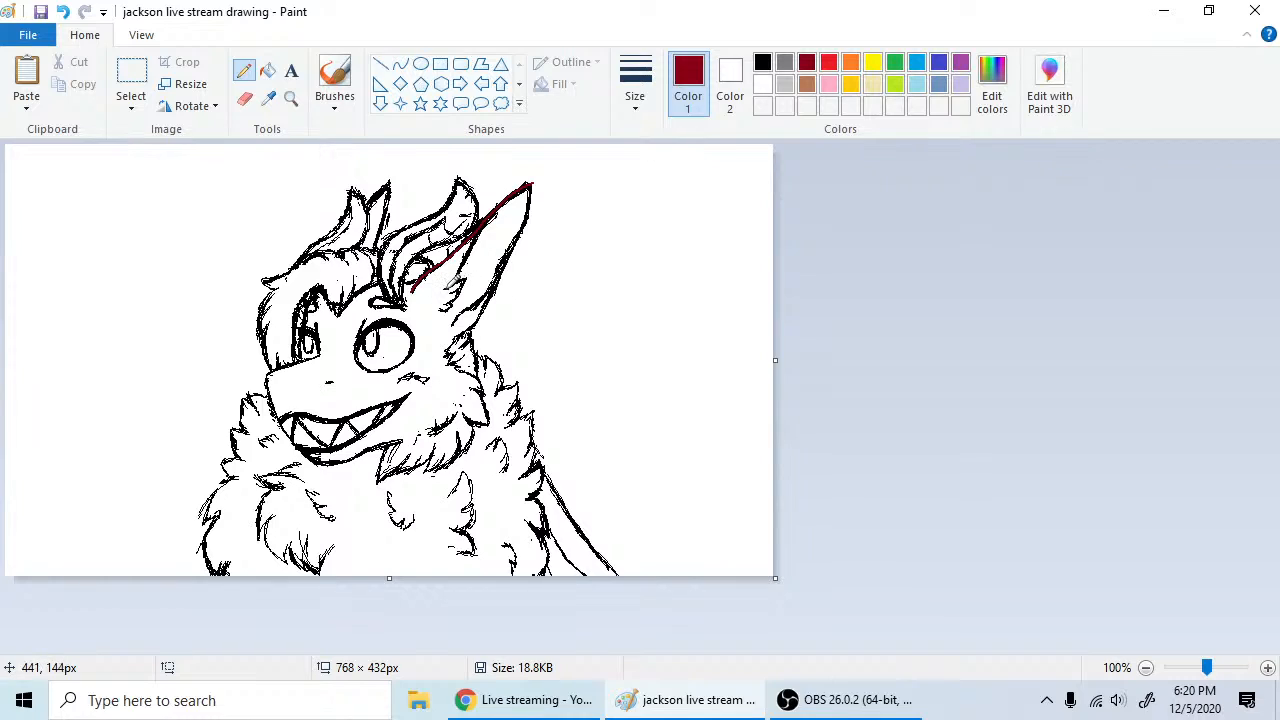
pyautogui.moveTo(446, 289); pyautogui.dragTo(492, 217)
# - Zoom to 200% and trace the fur tufts inside the ear's base and the lower inner ear line in dark red
pyautogui.click(290, 98)
pyautogui.click(407, 324)
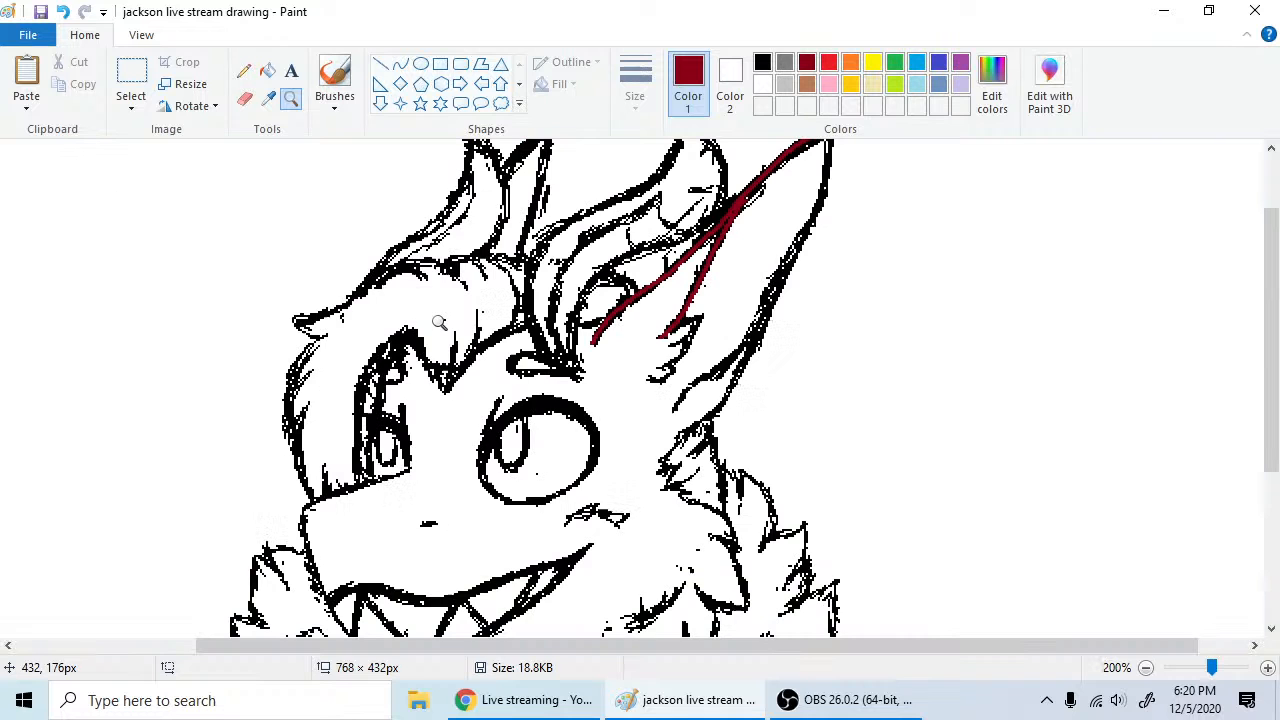
pyautogui.click(245, 74)
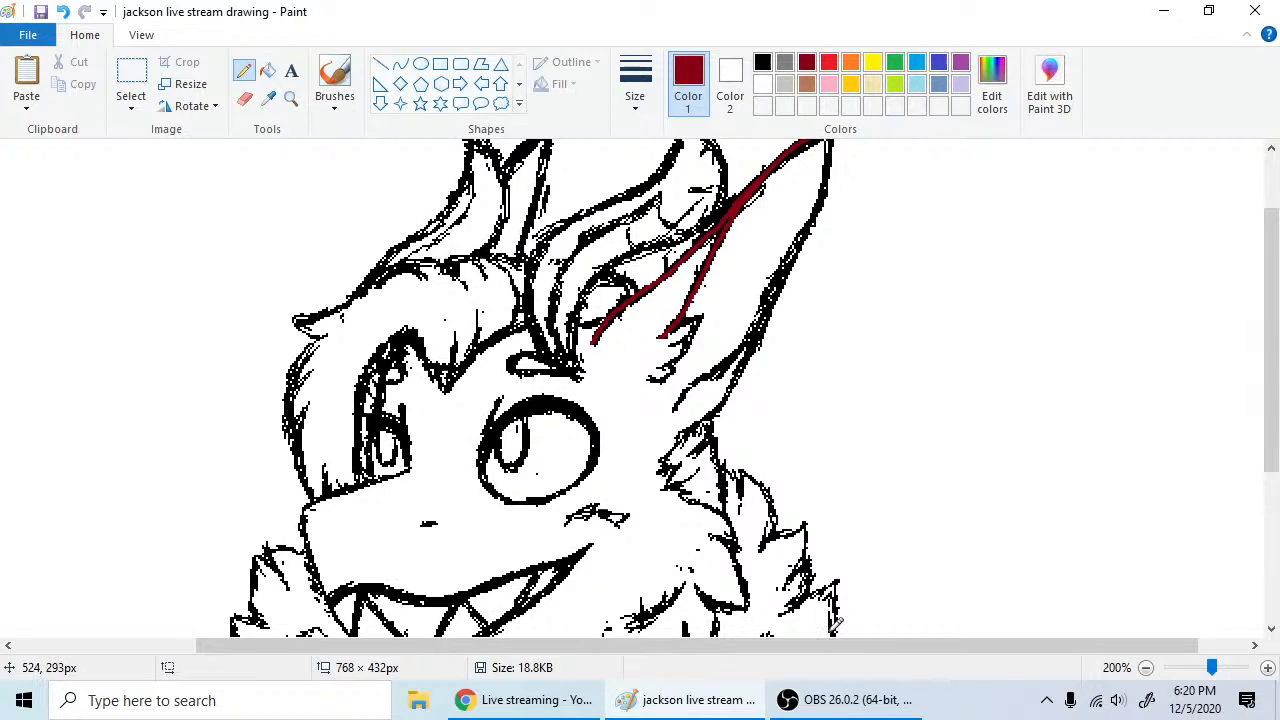
pyautogui.hscroll(2, 835, 620)
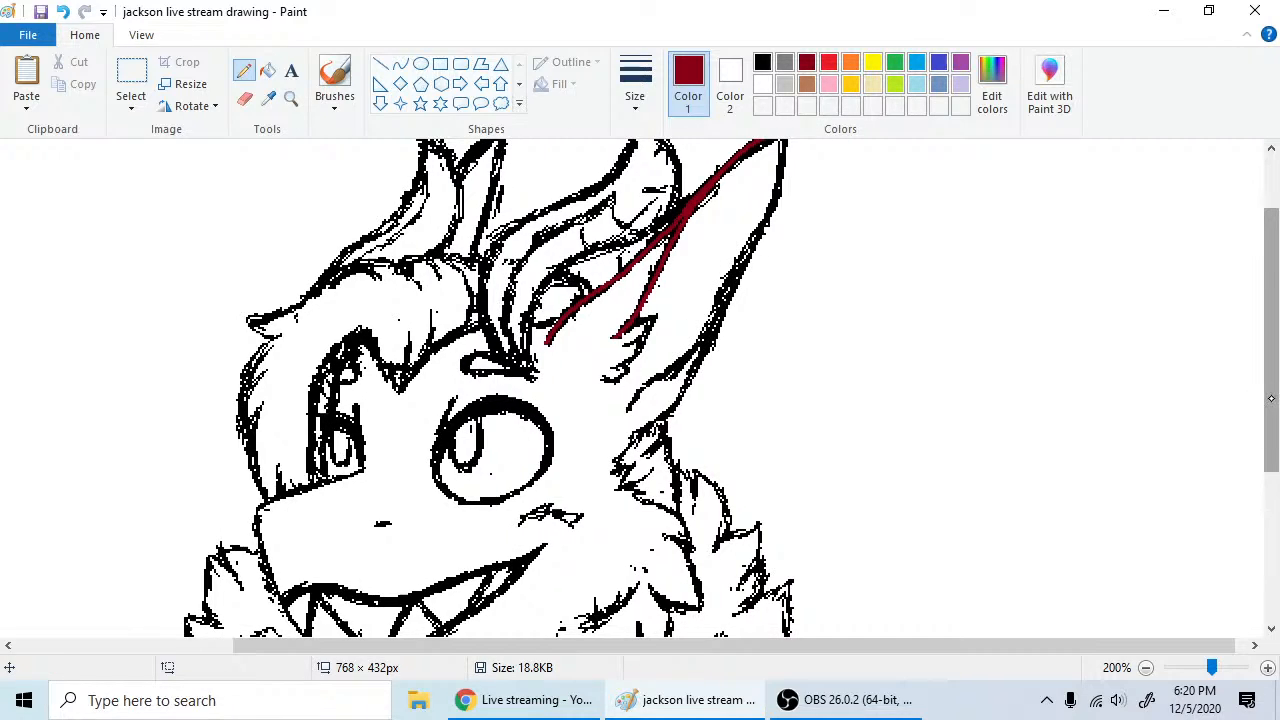
pyautogui.moveTo(1271, 401); pyautogui.dragTo(1271, 381)
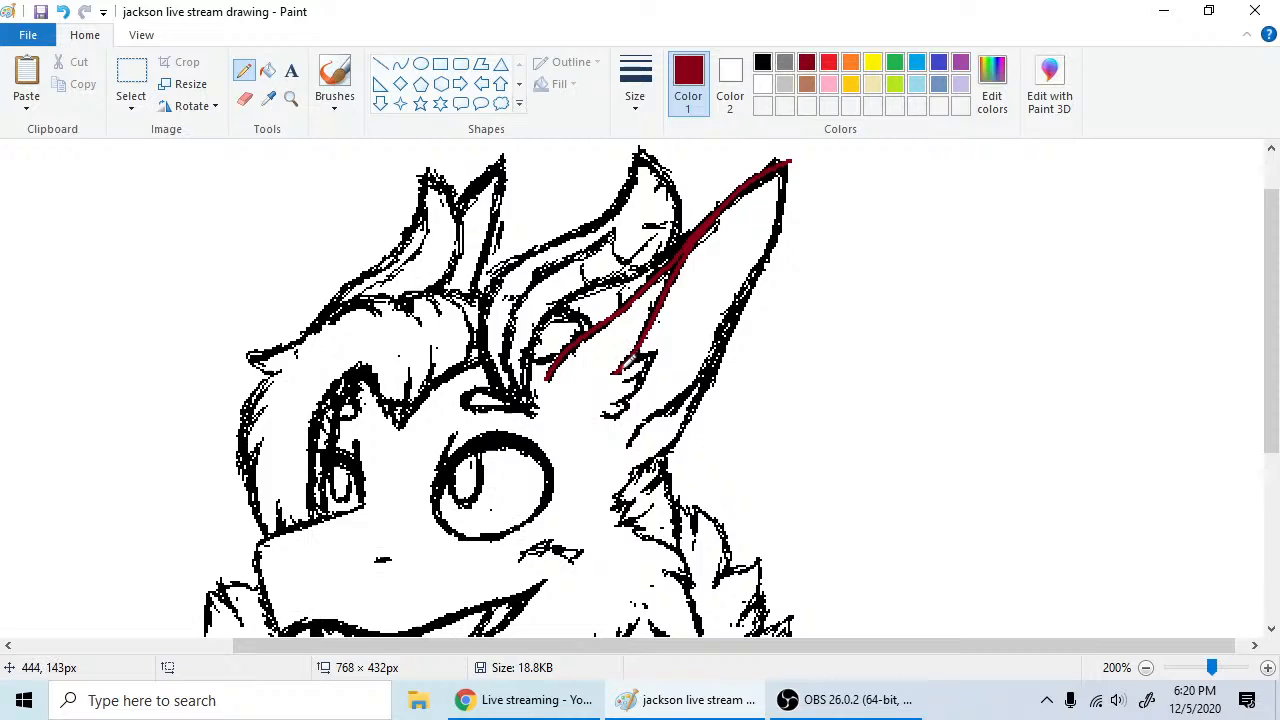
pyautogui.moveTo(622, 367)
pyautogui.mouseDown()
pyautogui.moveTo(660, 340)
pyautogui.moveTo(648, 388)
pyautogui.moveTo(619, 397)
pyautogui.mouseUp()
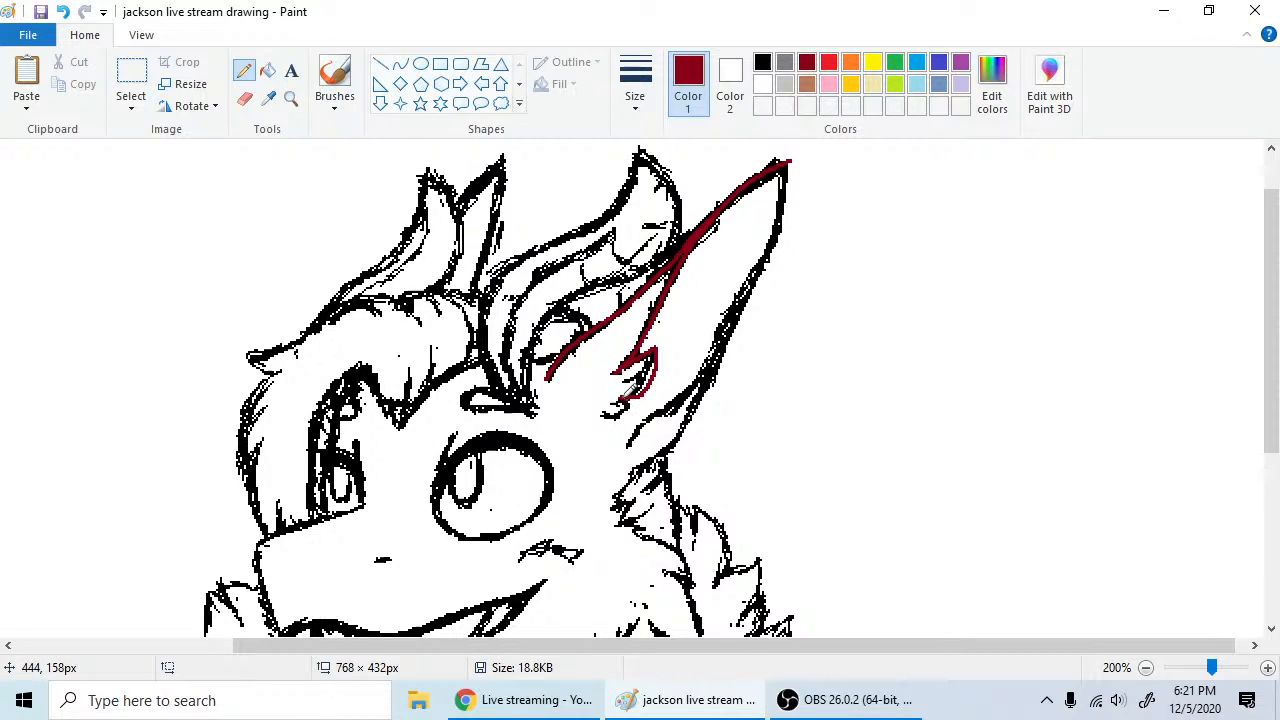
pyautogui.moveTo(628, 396); pyautogui.dragTo(622, 409)
pyautogui.moveTo(627, 449); pyautogui.dragTo(705, 371)
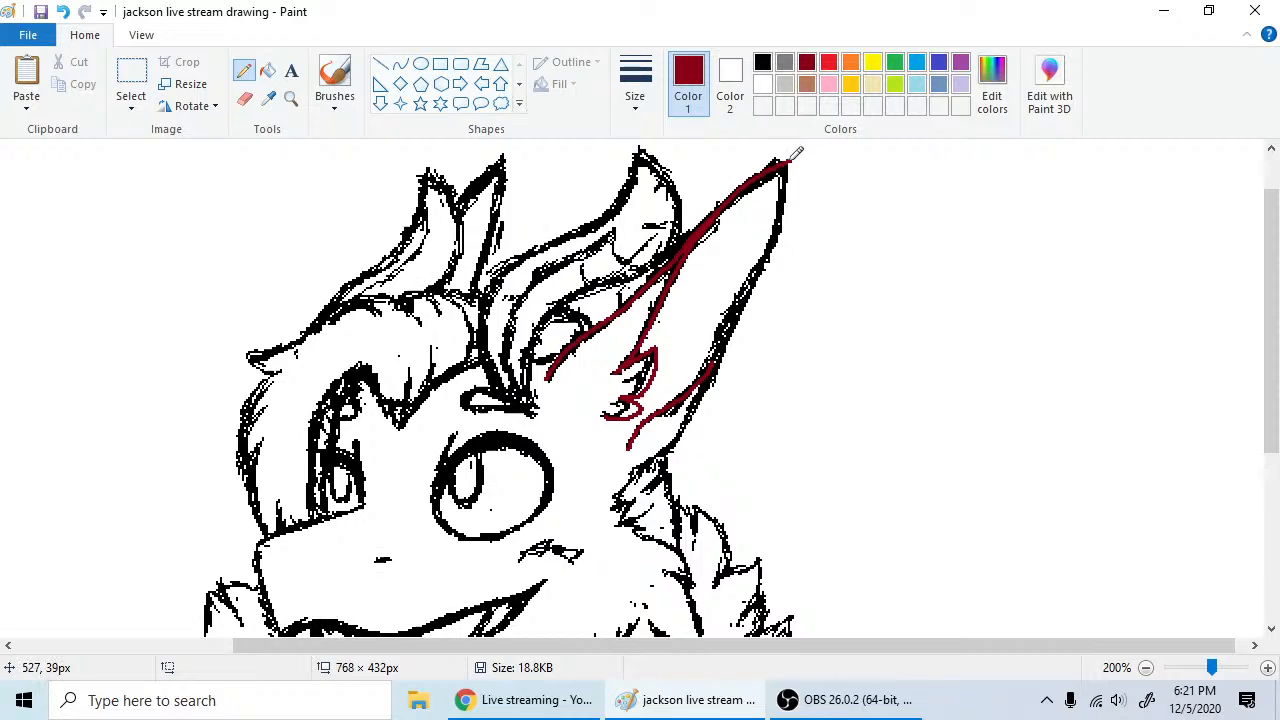
# - Trace the large ear's back edge in dark red from the tip down to where it meets the cheek fur
pyautogui.moveTo(788, 160)
pyautogui.mouseDown()
pyautogui.moveTo(783, 230)
pyautogui.moveTo(714, 362)
pyautogui.mouseUp()
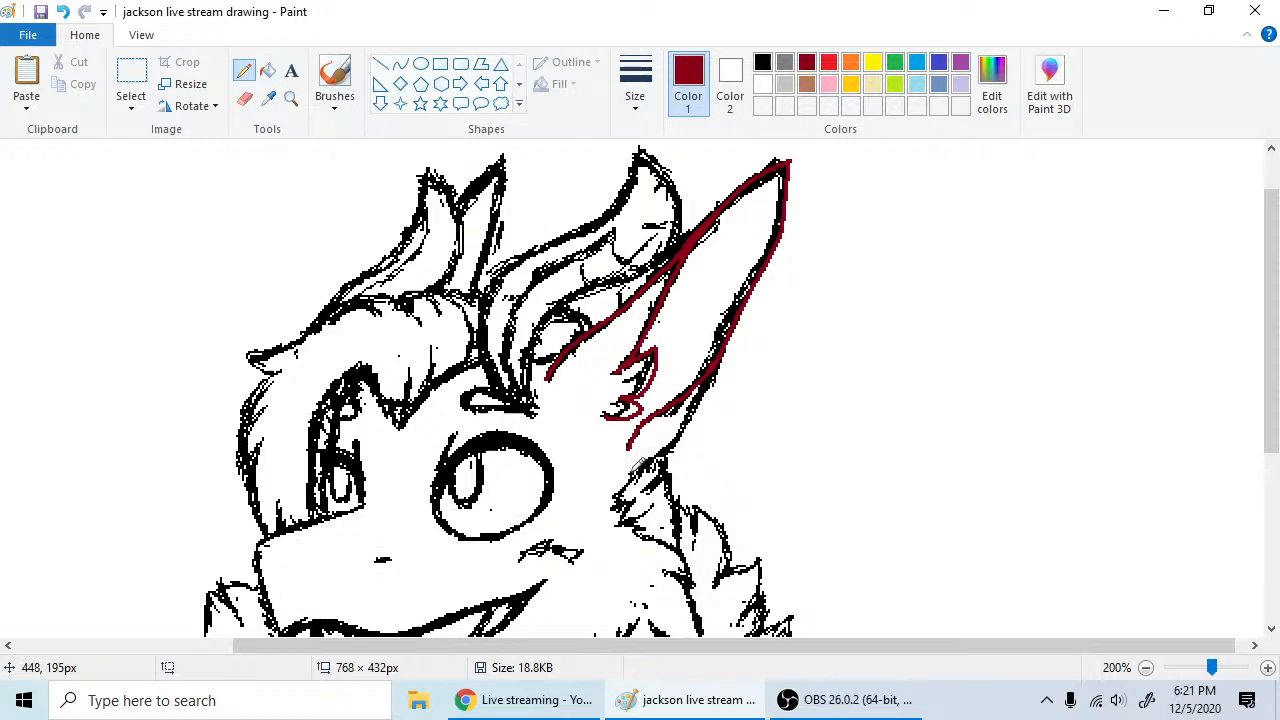
pyautogui.moveTo(628, 471); pyautogui.dragTo(679, 438)
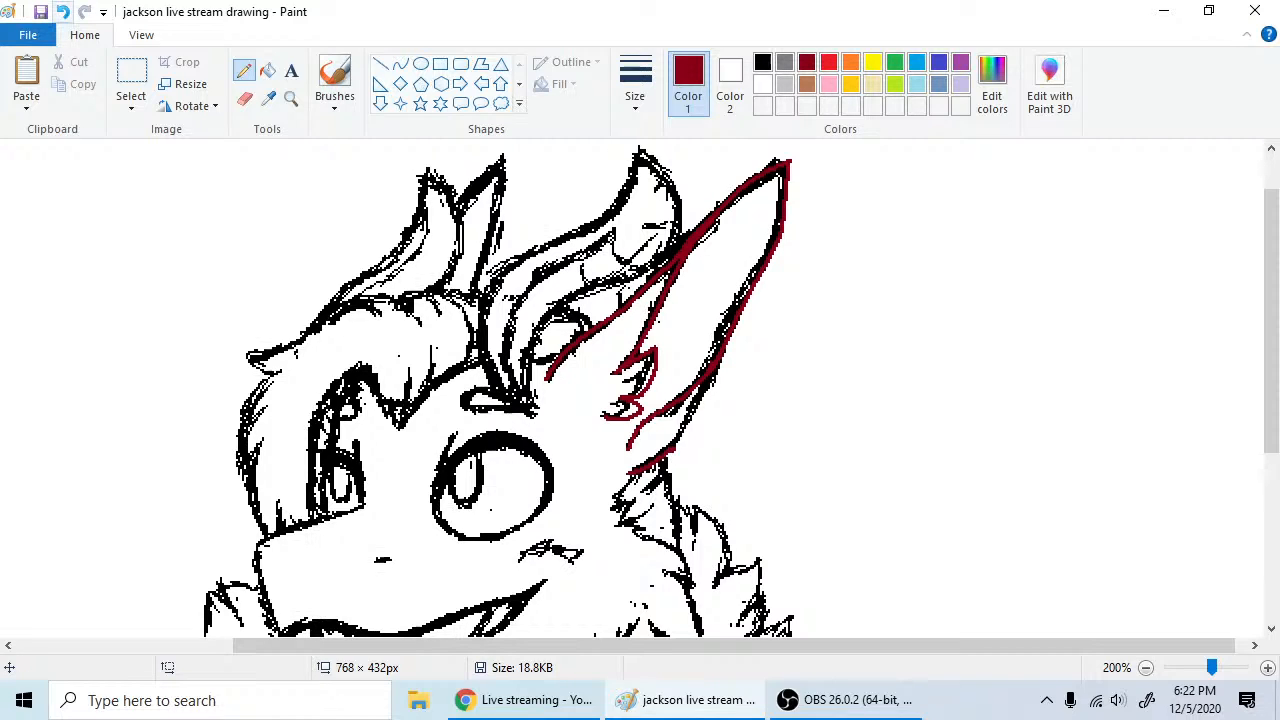
pyautogui.click(62, 12)
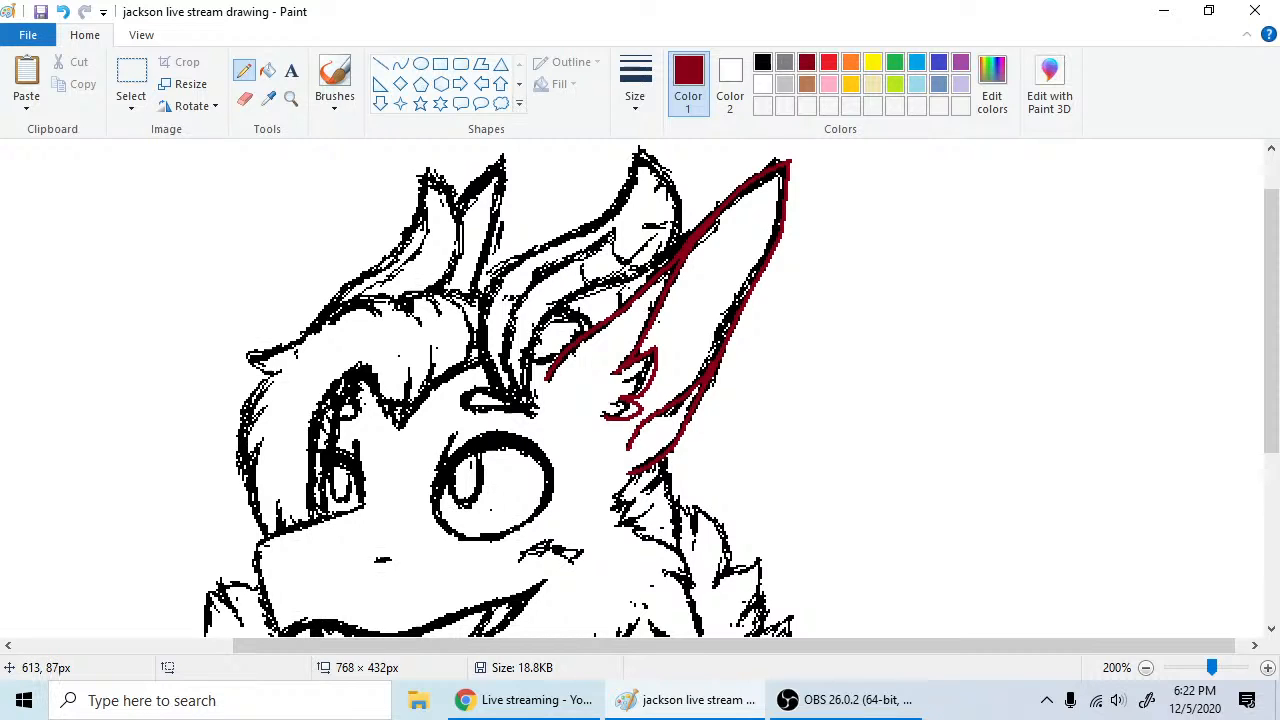
pyautogui.click(244, 98)
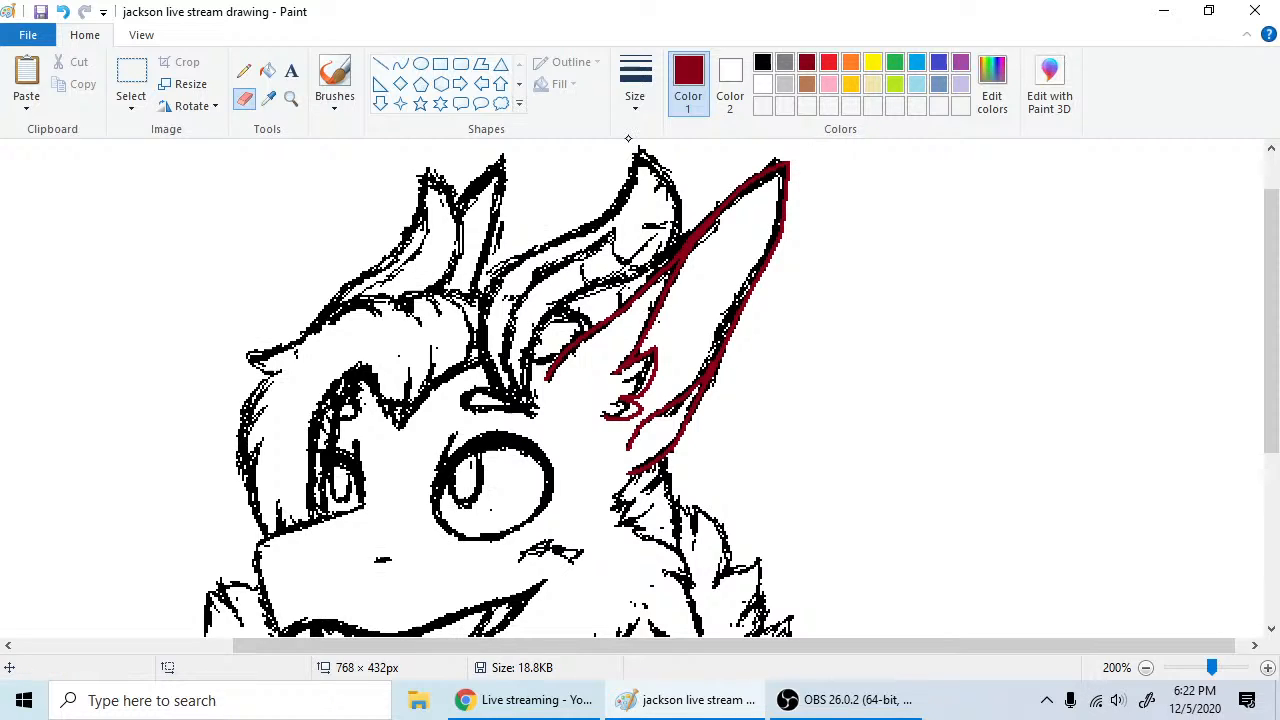
pyautogui.click(244, 70)
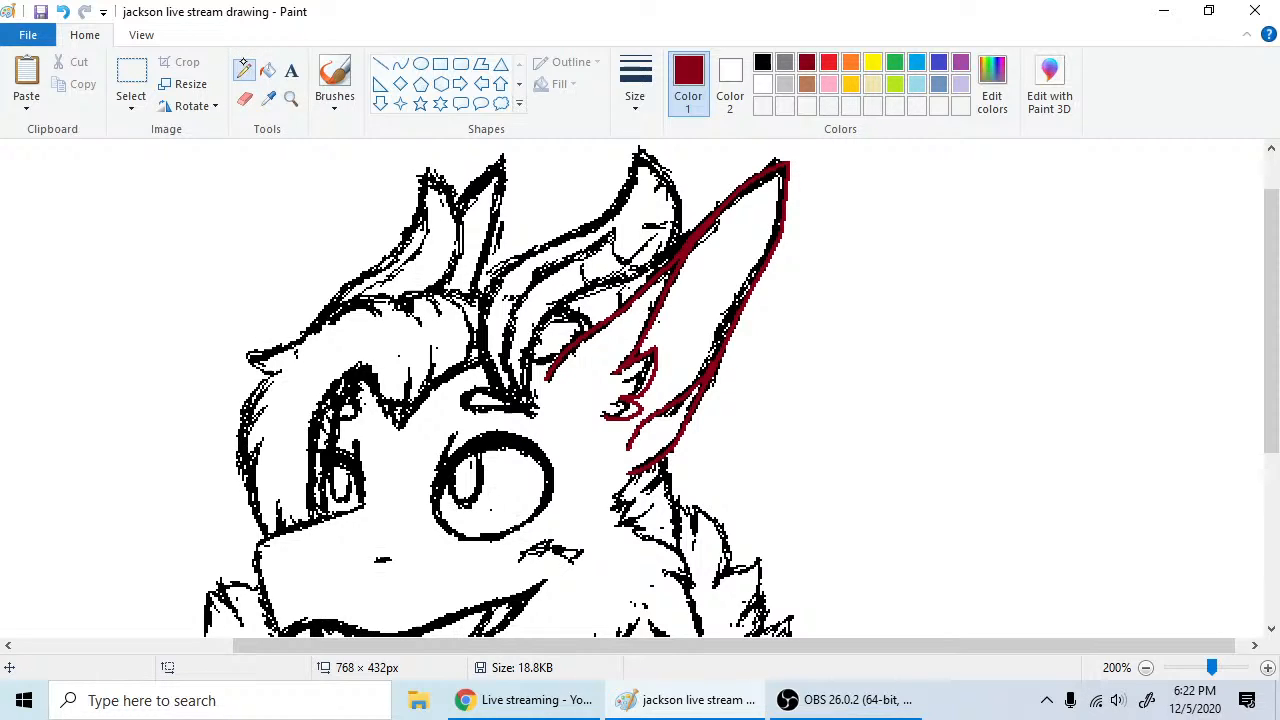
# - Trace the outer contour of the large eye's upper lid and its outer corner in dark red
pyautogui.moveTo(1272, 395); pyautogui.dragTo(1274, 417)
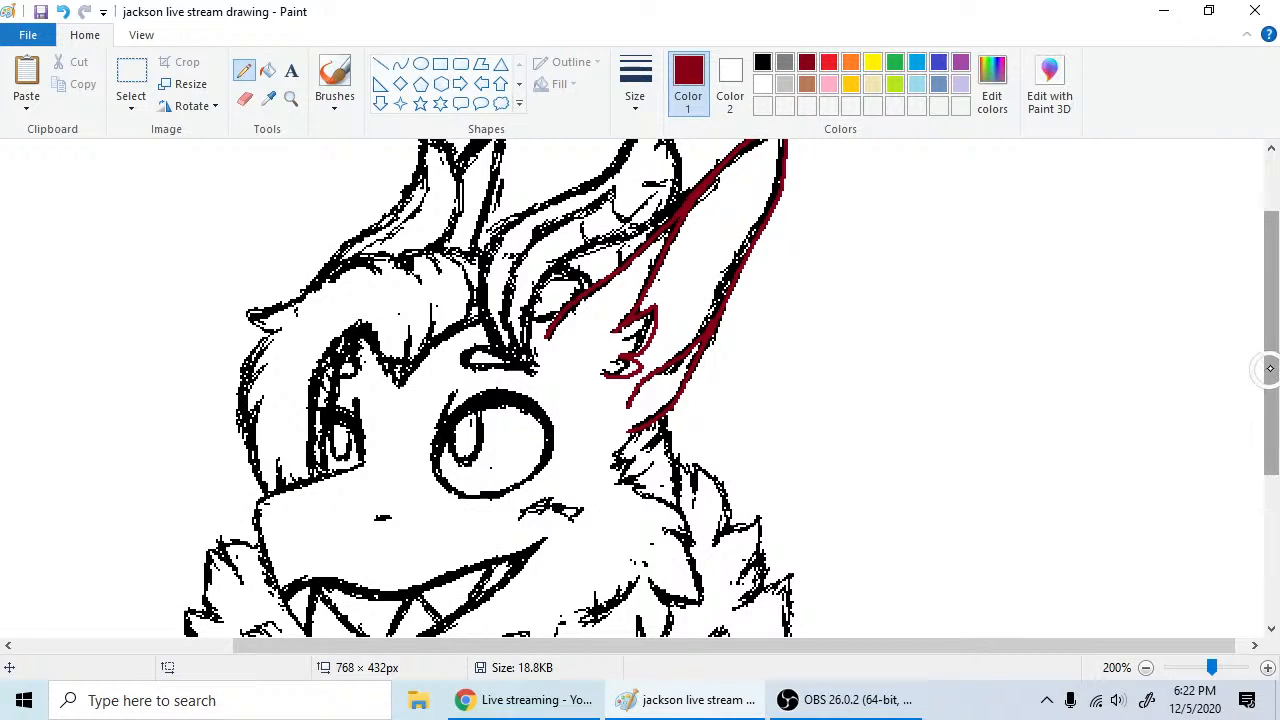
pyautogui.moveTo(1270, 368); pyautogui.dragTo(1270, 387)
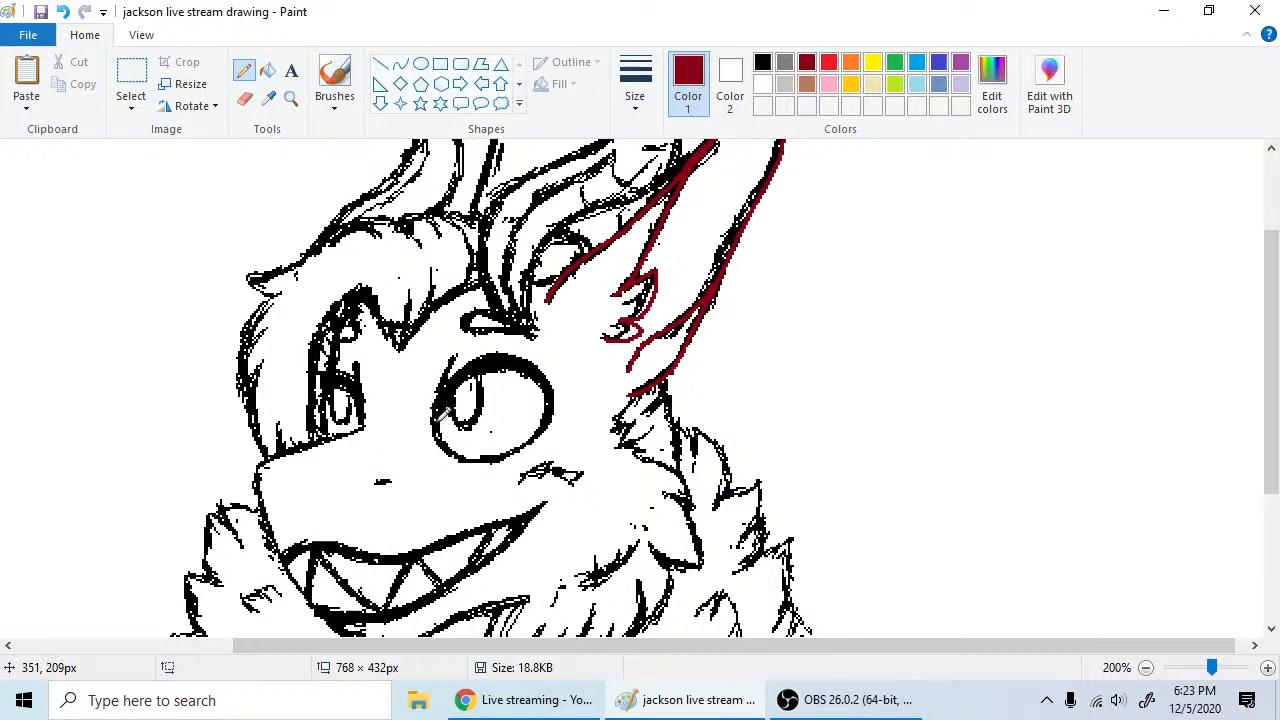
pyautogui.moveTo(436, 418)
pyautogui.mouseDown()
pyautogui.moveTo(458, 364)
pyautogui.moveTo(513, 348)
pyautogui.moveTo(544, 365)
pyautogui.moveTo(555, 395)
pyautogui.moveTo(534, 440)
pyautogui.mouseUp()
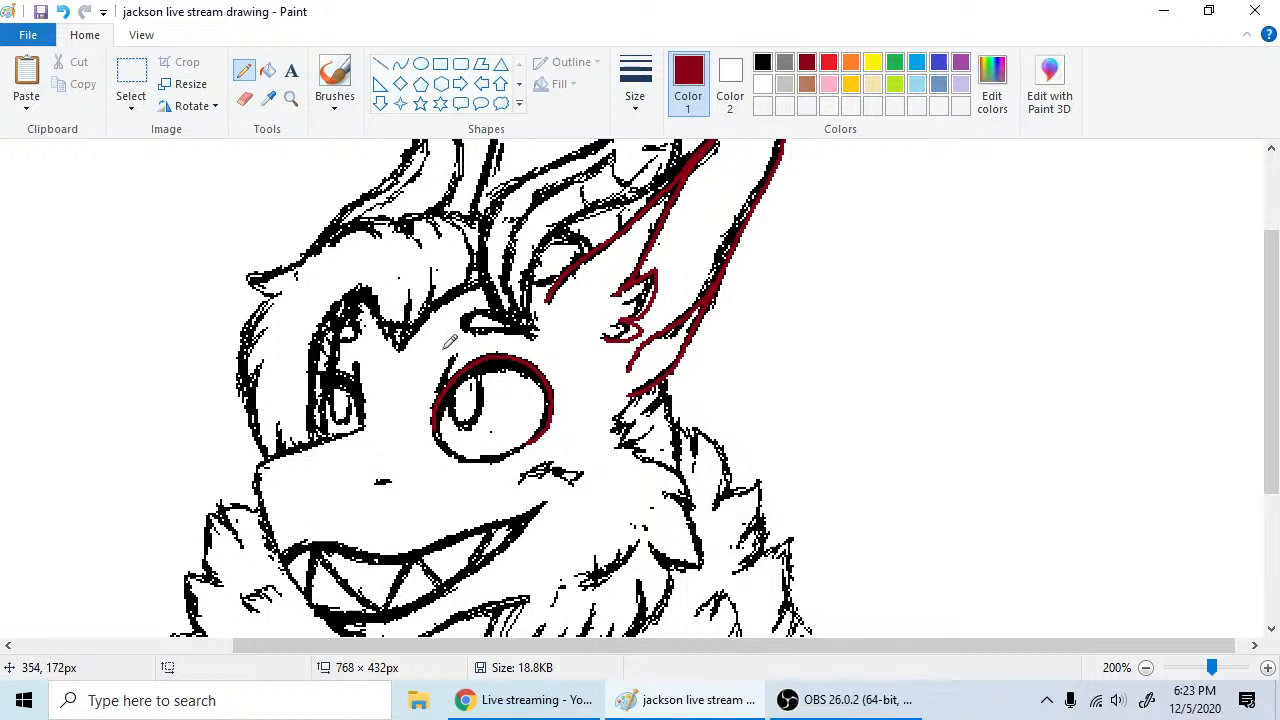
pyautogui.click(244, 98)
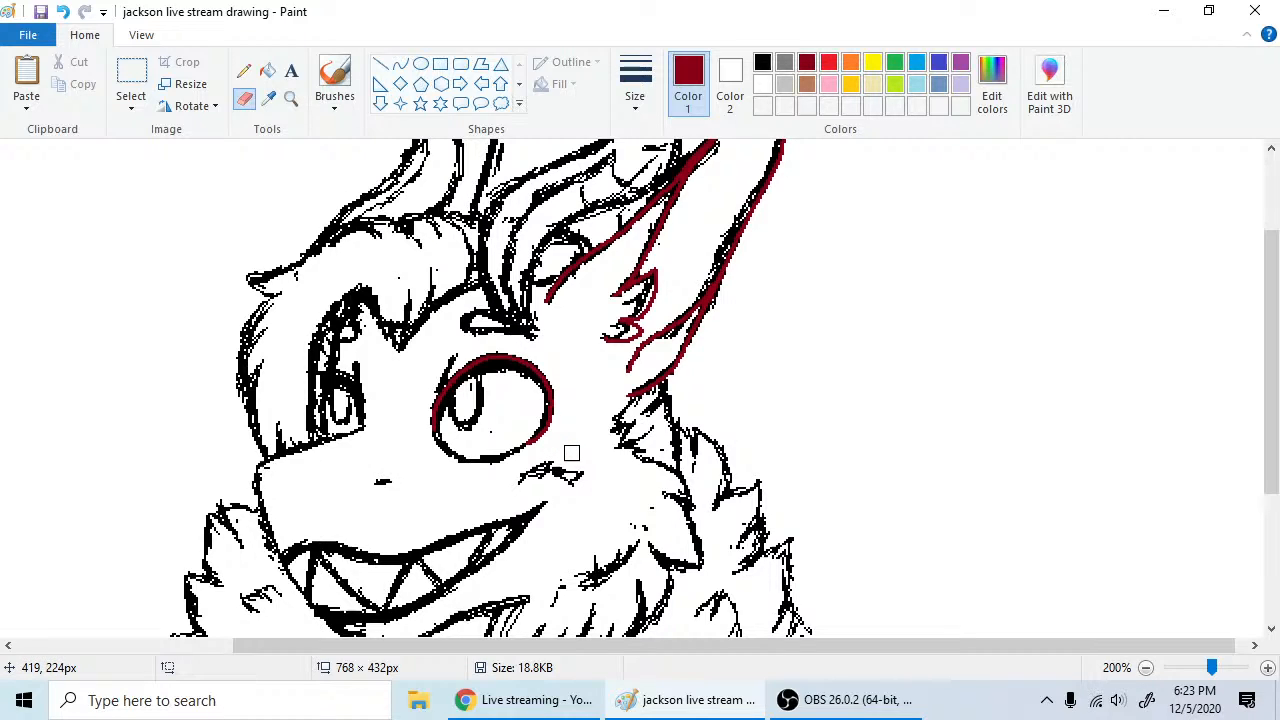
pyautogui.click(244, 70)
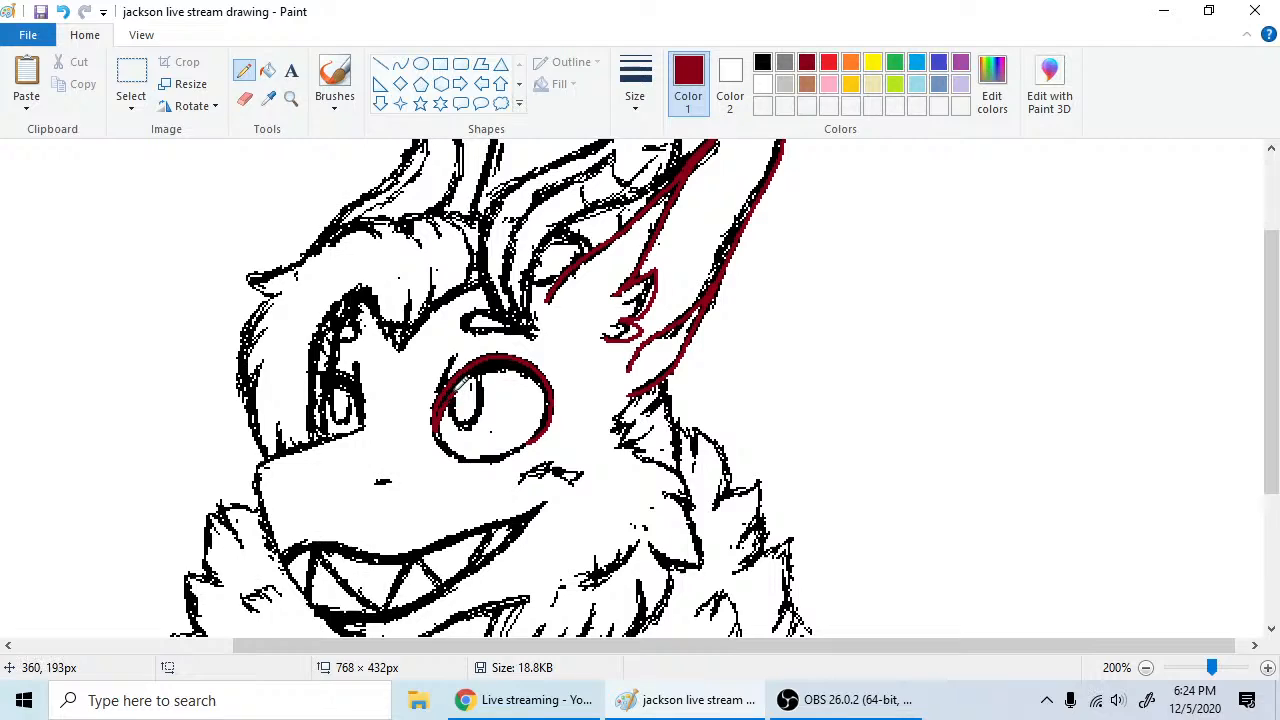
# - Trace the inner edge of the large eye's upper lid in dark red
pyautogui.moveTo(482, 367)
pyautogui.mouseDown()
pyautogui.moveTo(534, 369)
pyautogui.moveTo(558, 395)
pyautogui.mouseUp()
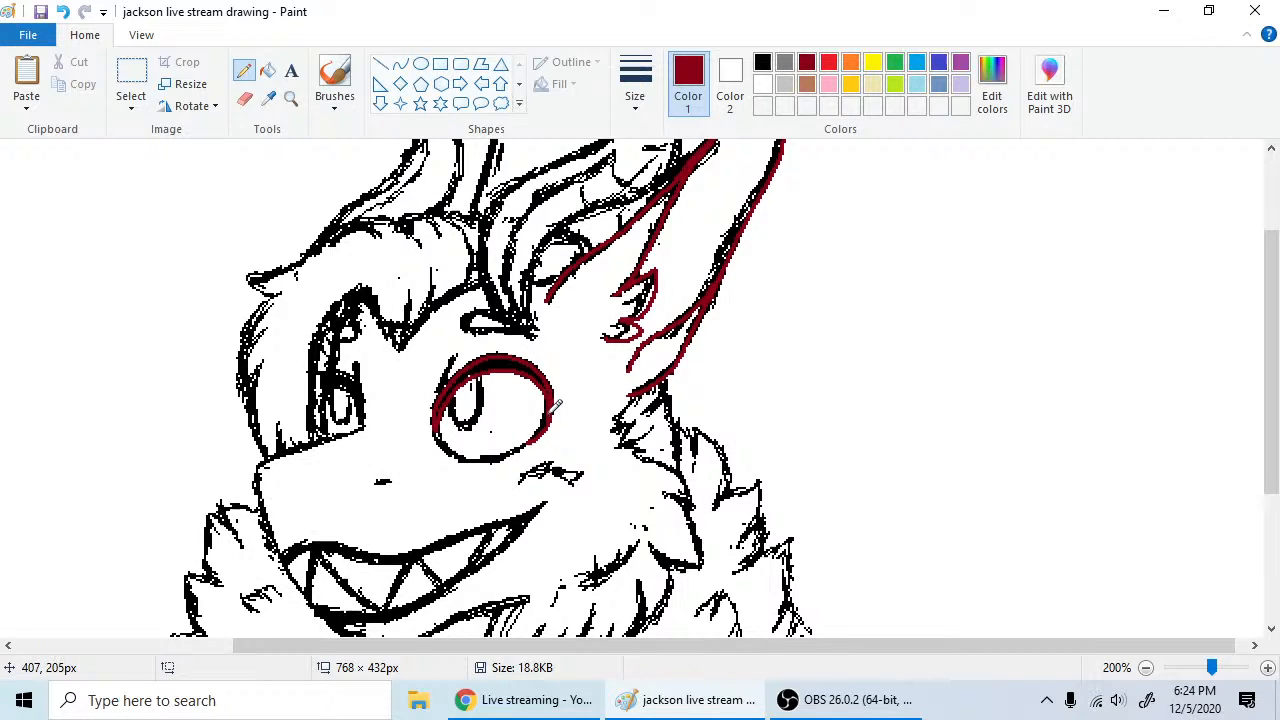
pyautogui.moveTo(549, 413); pyautogui.dragTo(537, 433)
pyautogui.rightClick(549, 401)
# - Color in the black band between the two upper lid lines of the large eye with dark red pencil strokes
pyautogui.moveTo(549, 401)
pyautogui.mouseDown()
pyautogui.moveTo(559, 383)
pyautogui.moveTo(544, 393)
pyautogui.moveTo(535, 363)
pyautogui.moveTo(502, 357)
pyautogui.moveTo(439, 407)
pyautogui.mouseUp()
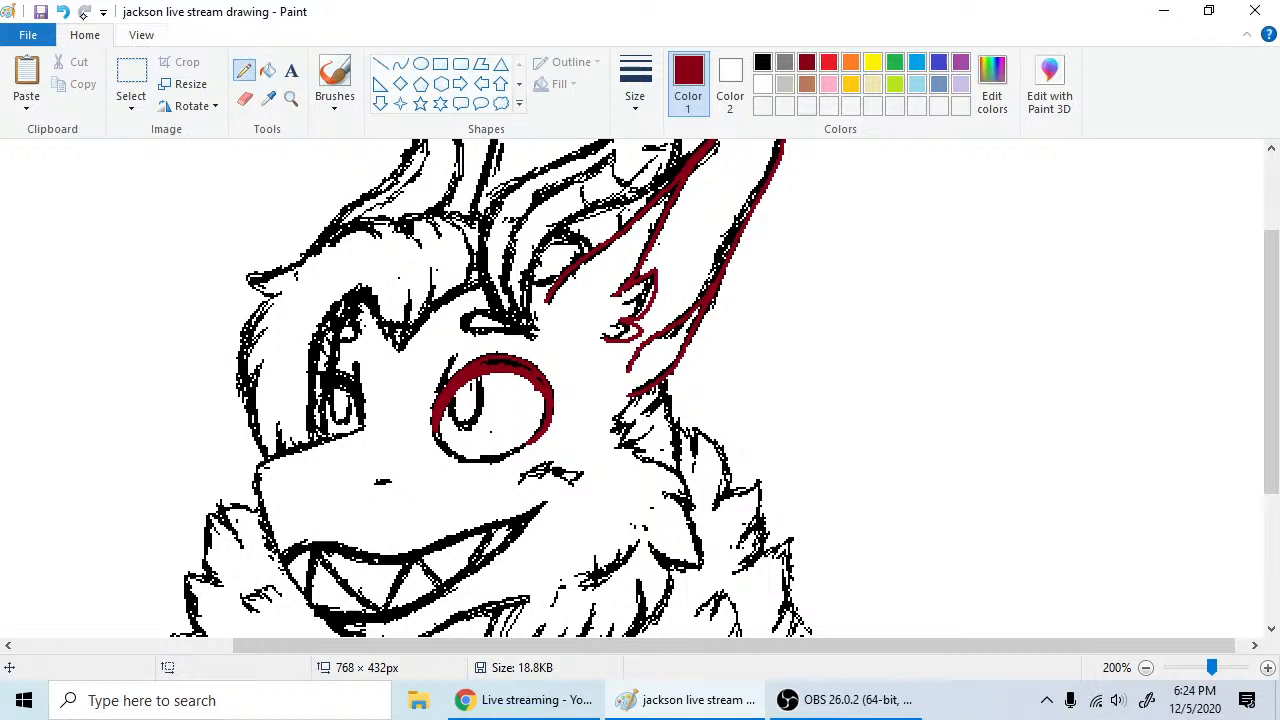
pyautogui.click(66, 11)
pyautogui.click(244, 99)
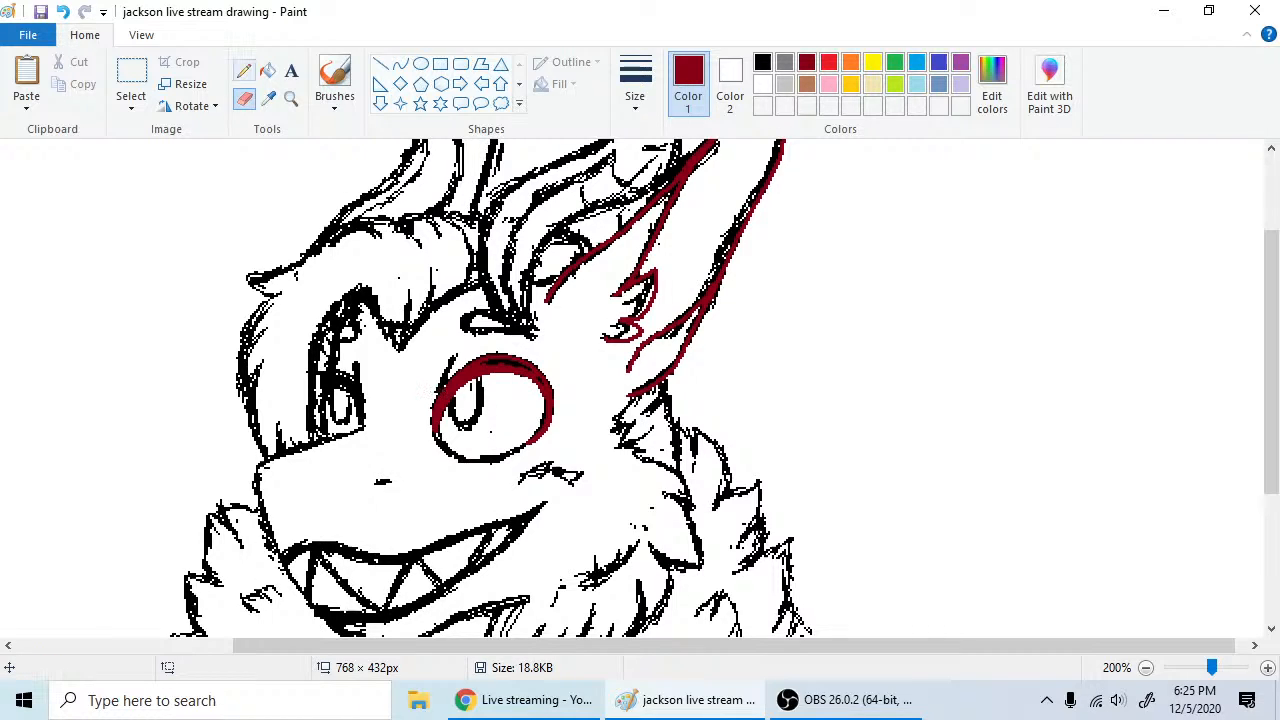
pyautogui.click(244, 70)
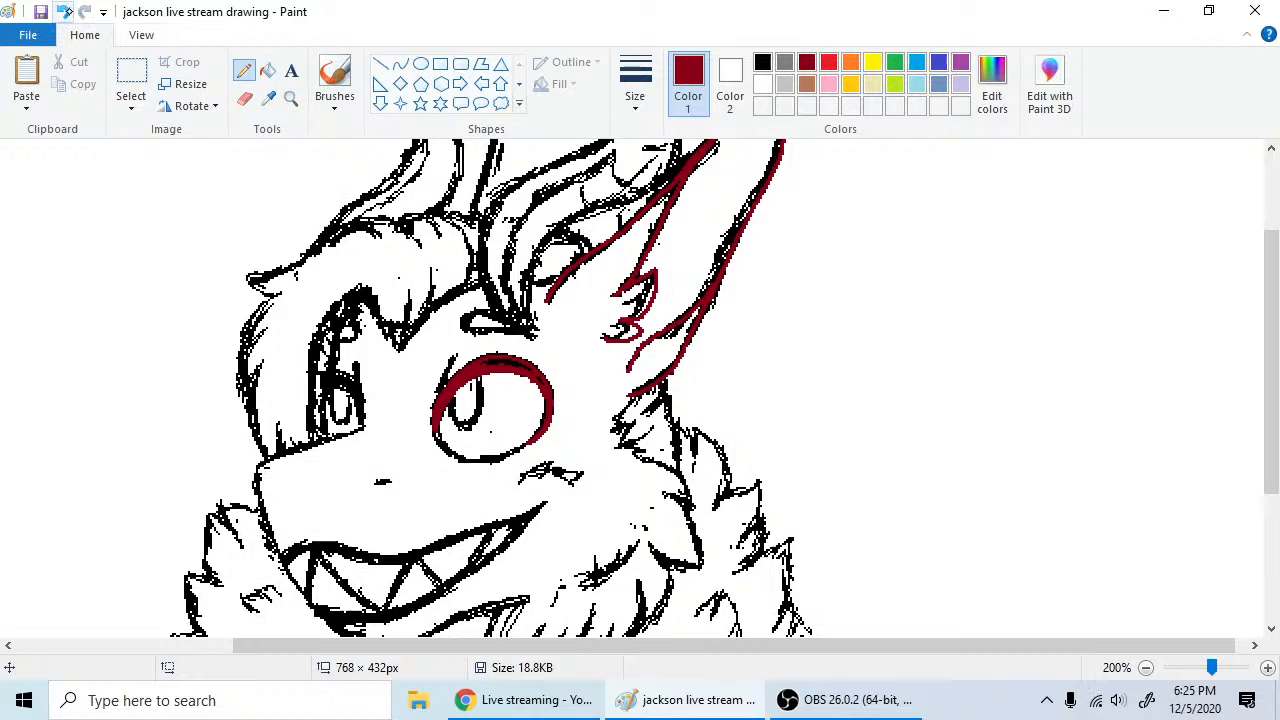
pyautogui.click(65, 12)
pyautogui.moveTo(535, 383)
pyautogui.mouseDown()
pyautogui.moveTo(550, 398)
pyautogui.moveTo(535, 379)
pyautogui.mouseUp()
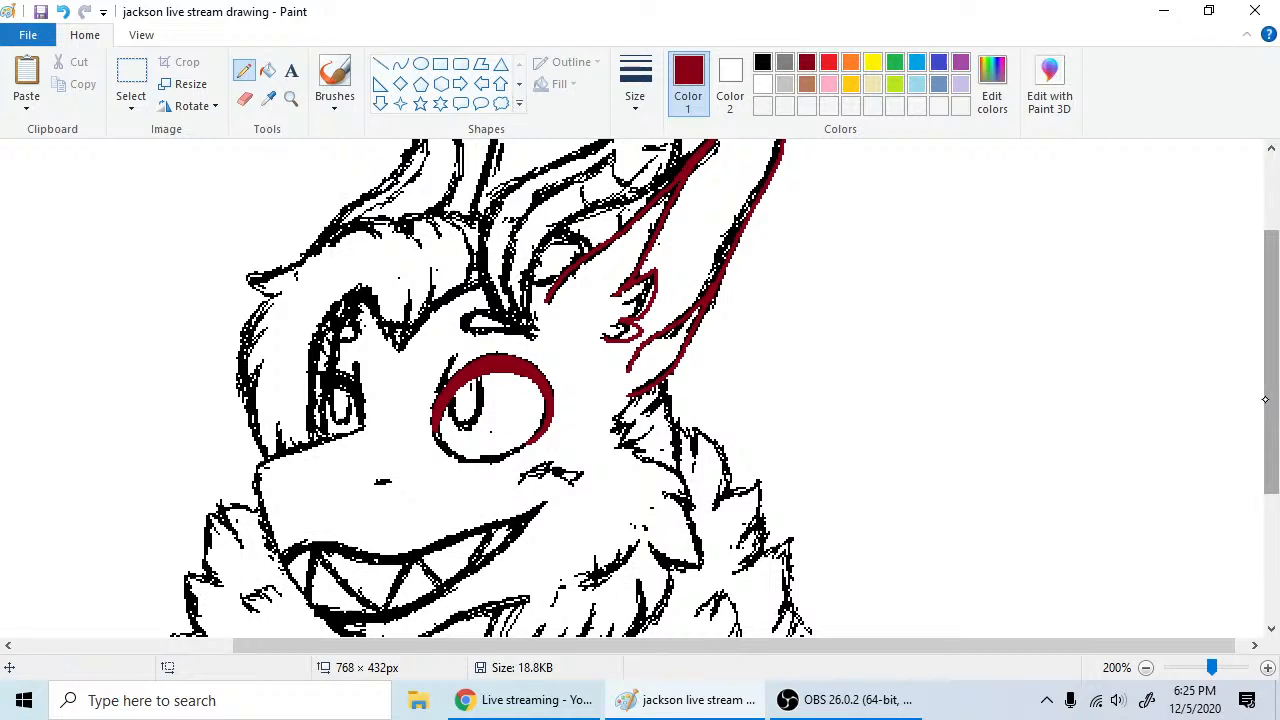
# - Trace the oval pupil inside the large eye in dark red
pyautogui.moveTo(1268, 396); pyautogui.dragTo(1268, 423)
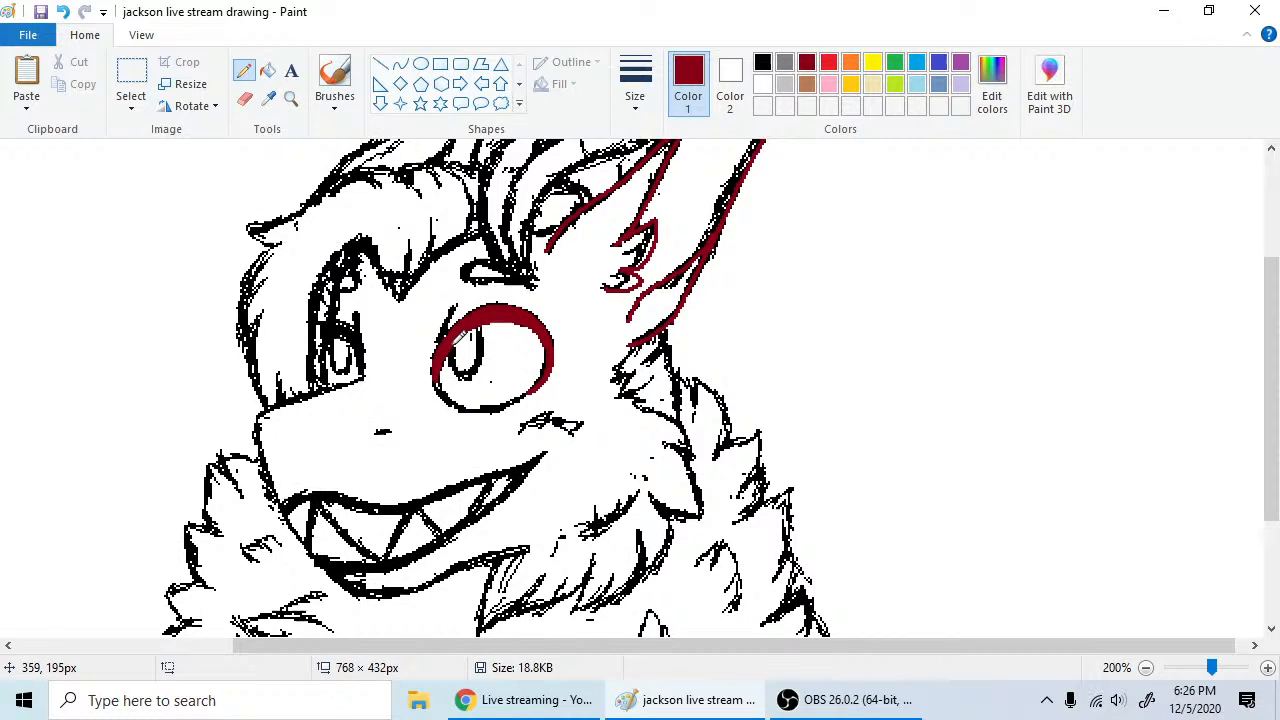
pyautogui.click(453, 361)
pyautogui.moveTo(450, 356)
pyautogui.mouseDown()
pyautogui.moveTo(462, 378)
pyautogui.moveTo(474, 370)
pyautogui.moveTo(480, 323)
pyautogui.mouseUp()
# - Try tracing the lower outline of the large eye in dark red, and undo the stroke
pyautogui.moveTo(440, 370)
pyautogui.mouseDown()
pyautogui.moveTo(470, 407)
pyautogui.moveTo(498, 407)
pyautogui.moveTo(544, 377)
pyautogui.mouseUp()
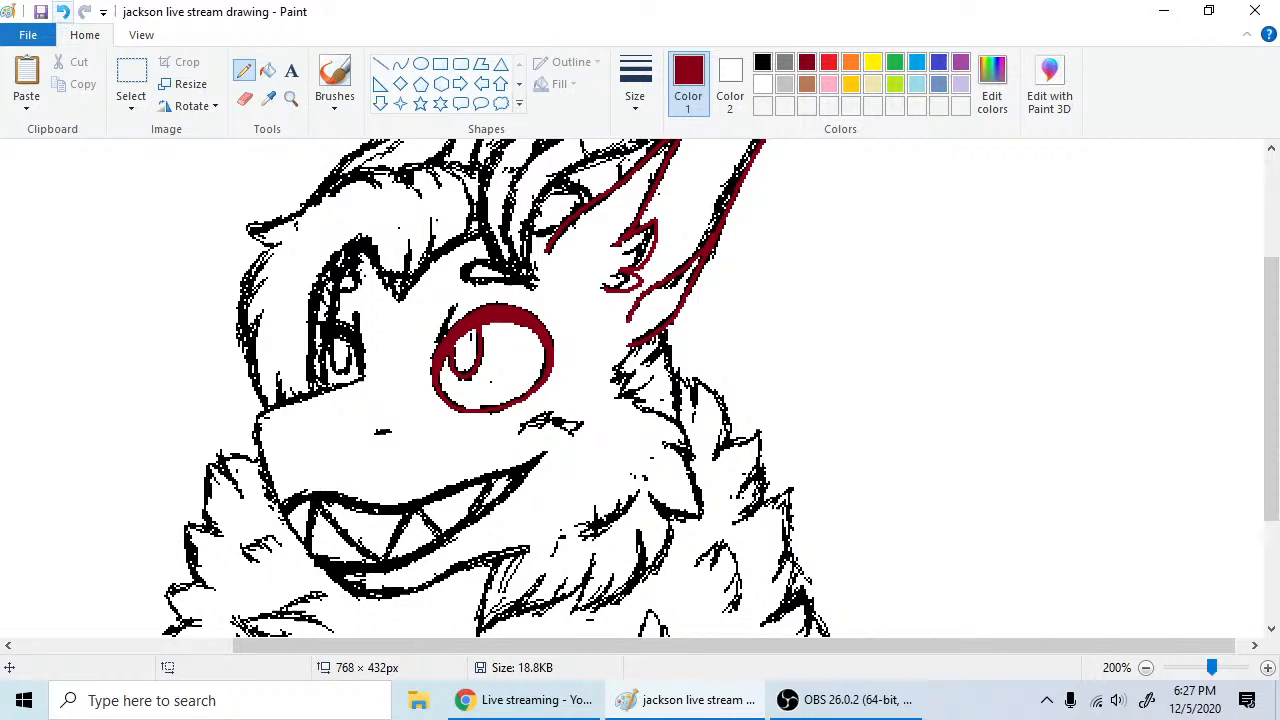
pyautogui.click(62, 11)
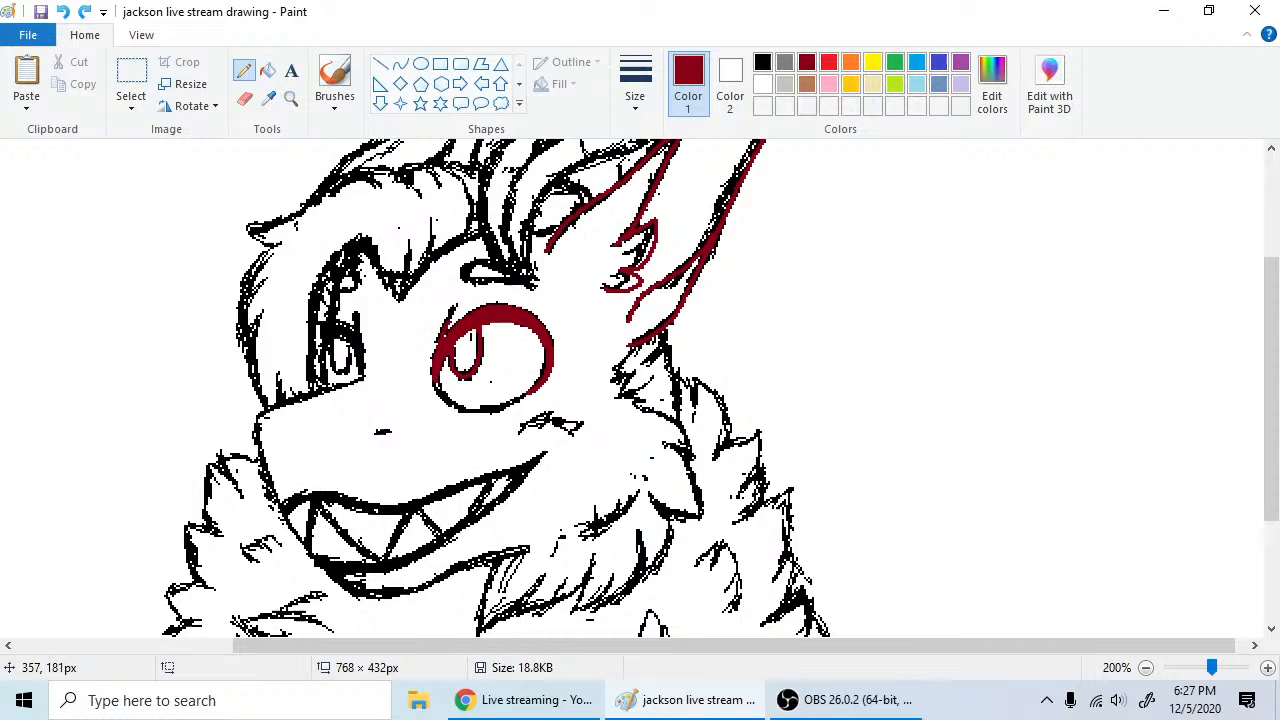
# - Trace the lower outline and the short lash line of the large eye in dark red
pyautogui.moveTo(450, 307); pyautogui.dragTo(452, 311)
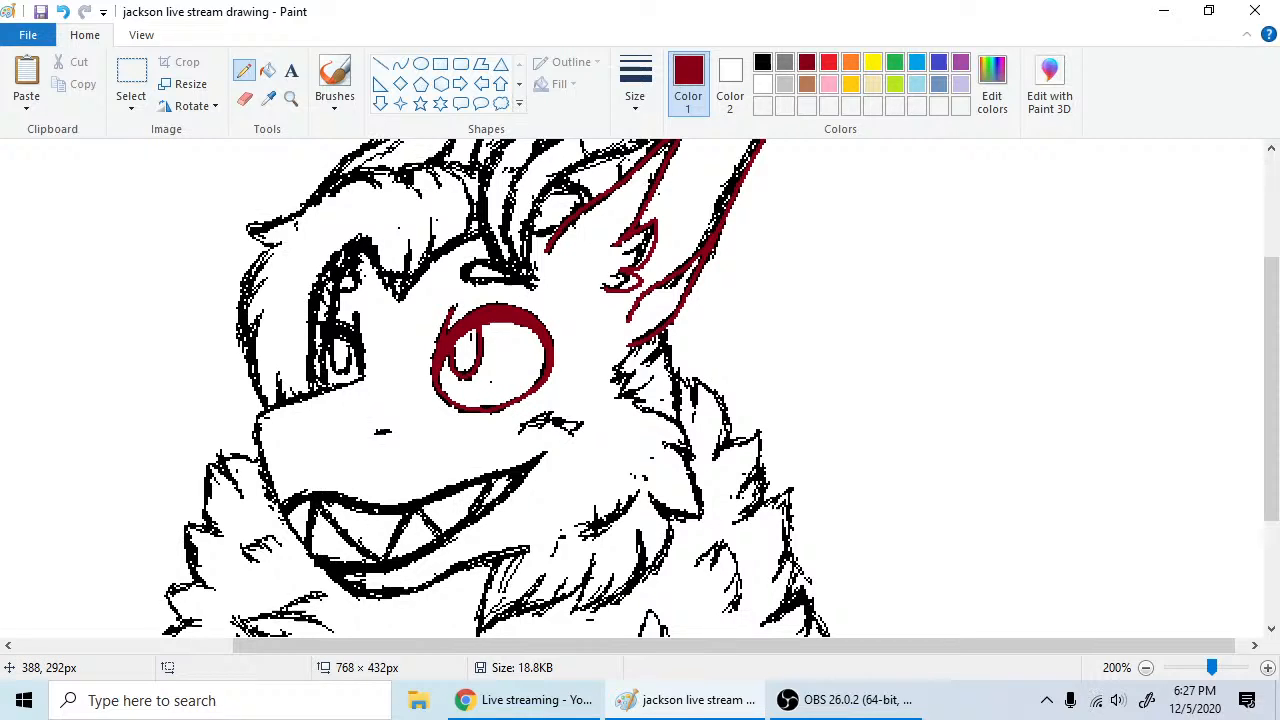
pyautogui.click(62, 11)
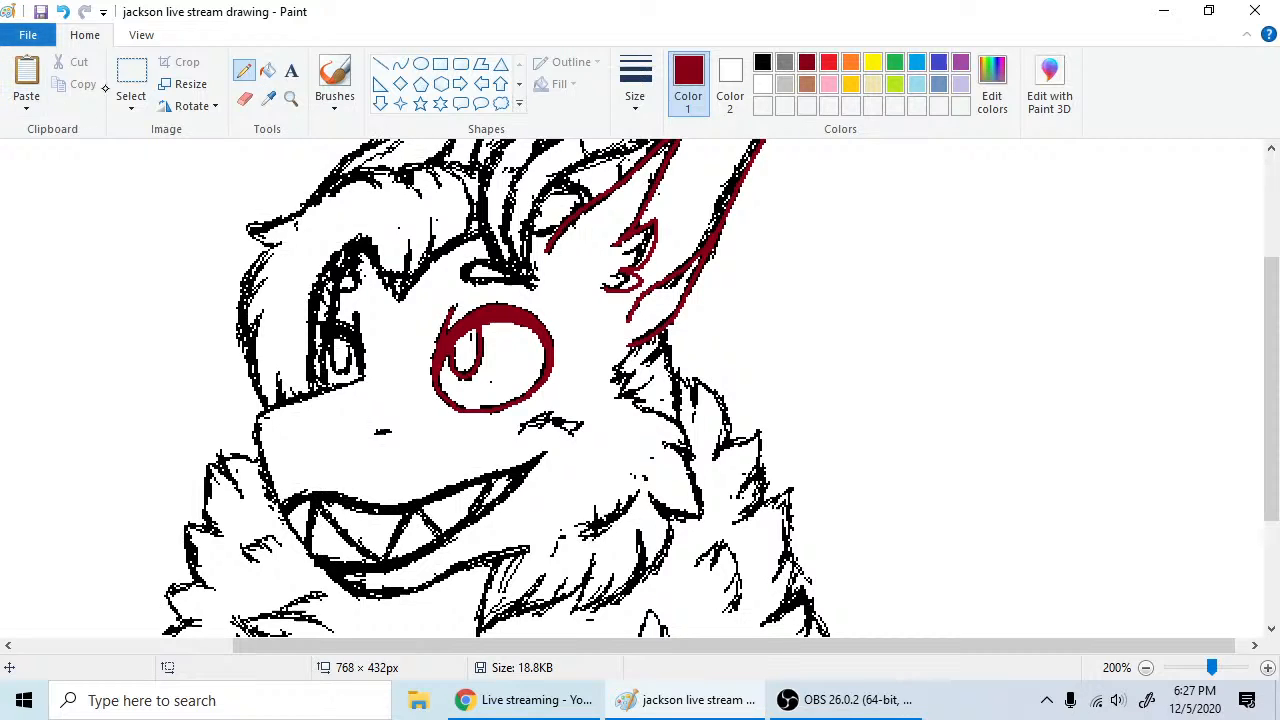
# - Erase only the leftover black sketch pixels in and around the large eye, with black as the color to replace
pyautogui.click(245, 98)
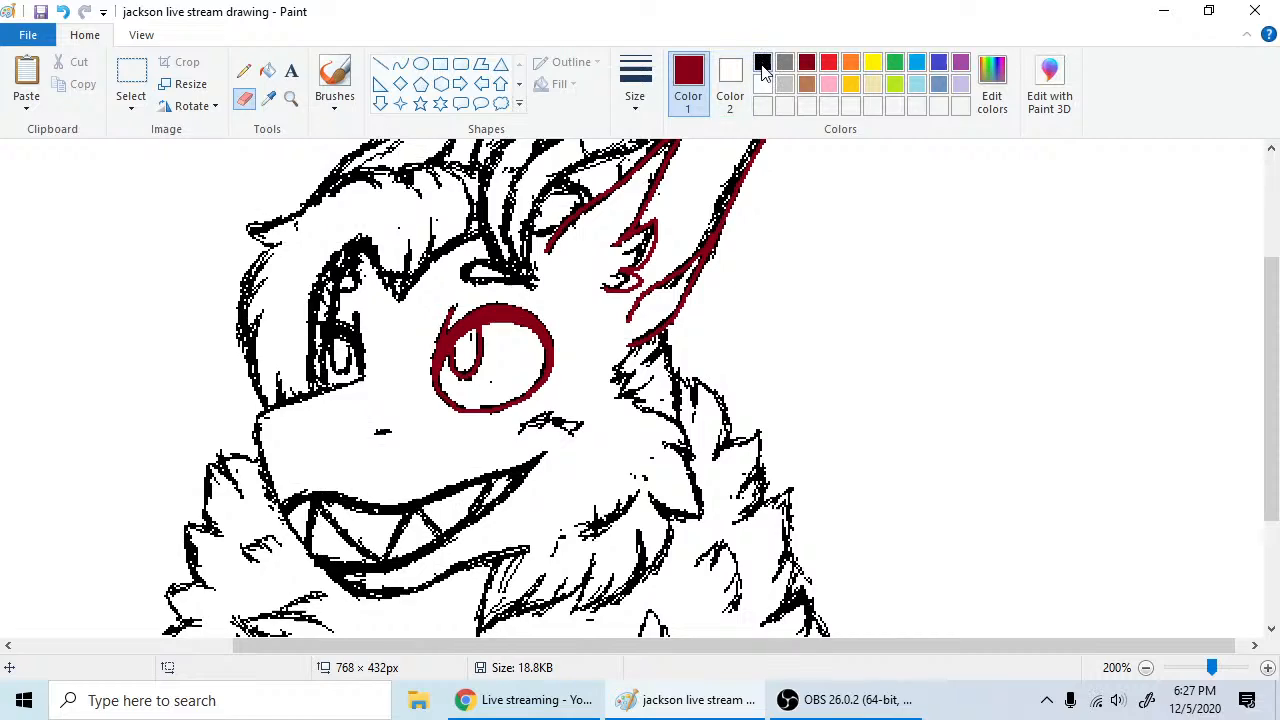
pyautogui.click(762, 63)
pyautogui.moveTo(547, 343)
pyautogui.mouseDown()
pyautogui.moveTo(529, 393)
pyautogui.moveTo(456, 407)
pyautogui.moveTo(435, 380)
pyautogui.moveTo(456, 304)
pyautogui.moveTo(444, 366)
pyautogui.moveTo(484, 377)
pyautogui.mouseUp()
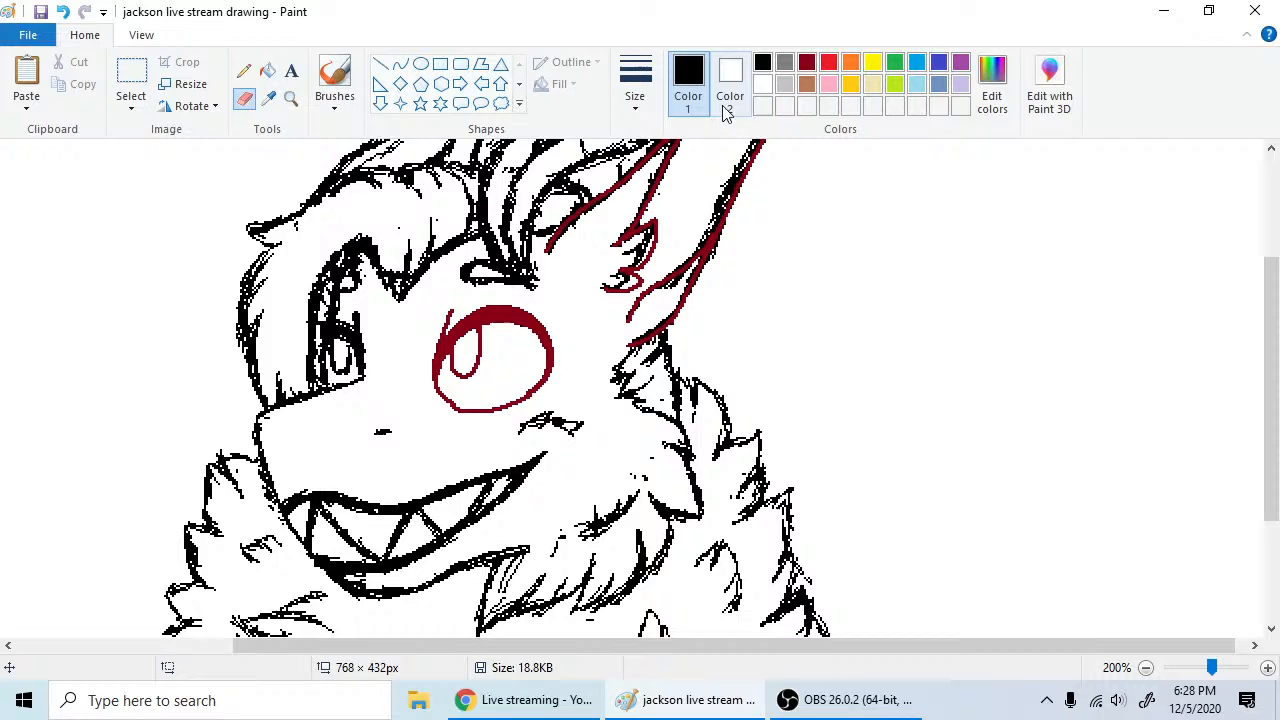
# - Thicken the lower curve of the large eye's outline on its muzzle side with dark red pencil strokes
pyautogui.click(807, 62)
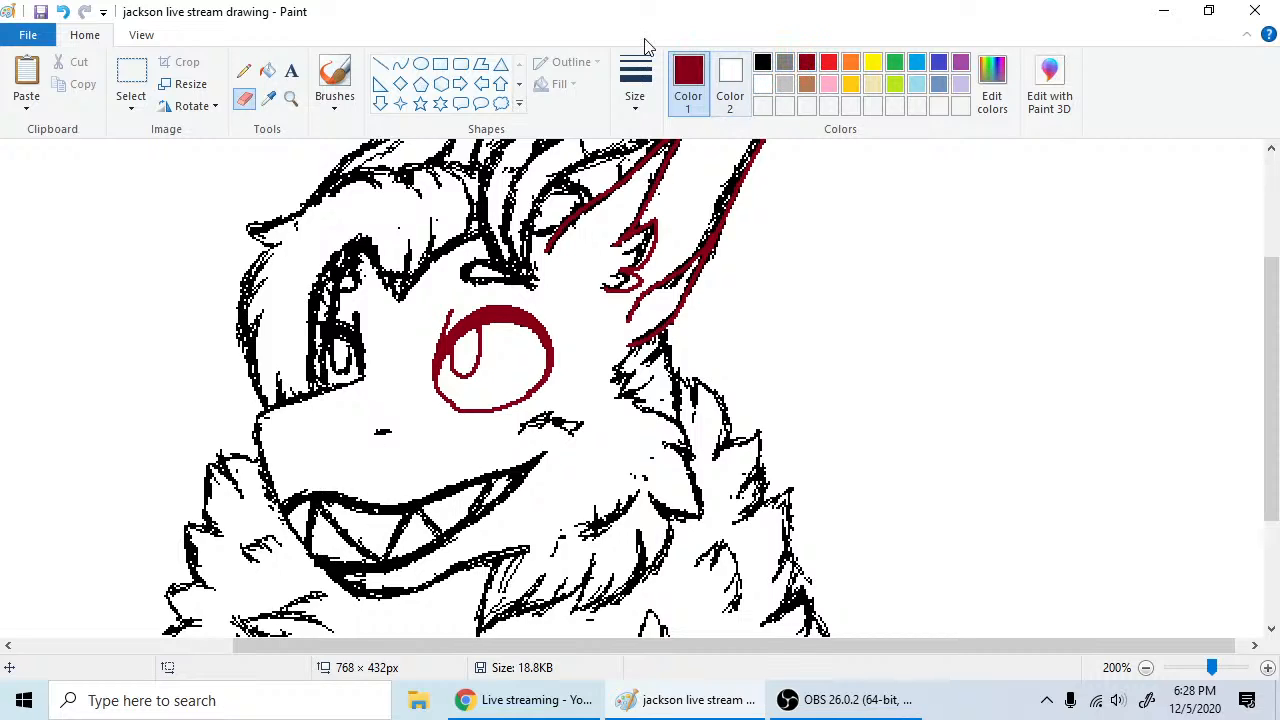
pyautogui.click(243, 71)
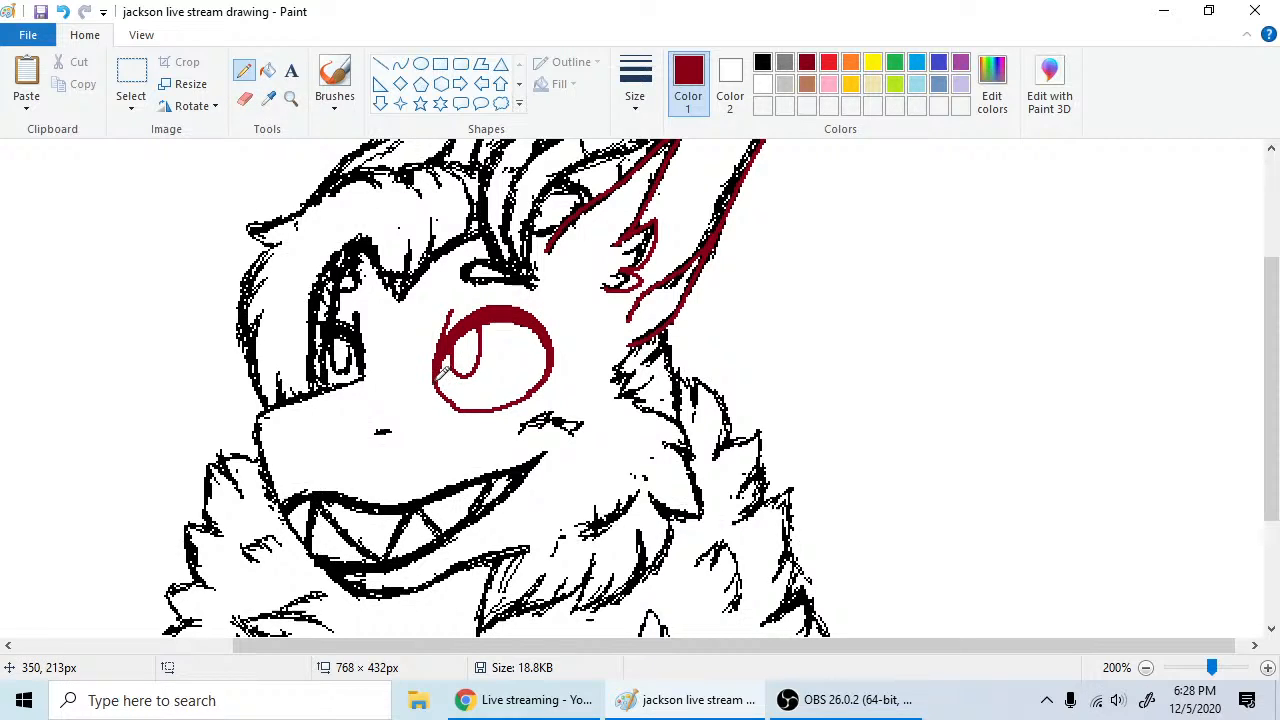
pyautogui.moveTo(434, 383); pyautogui.dragTo(457, 411)
pyautogui.click(62, 12)
pyautogui.moveTo(446, 399); pyautogui.dragTo(461, 407)
pyautogui.click(457, 407)
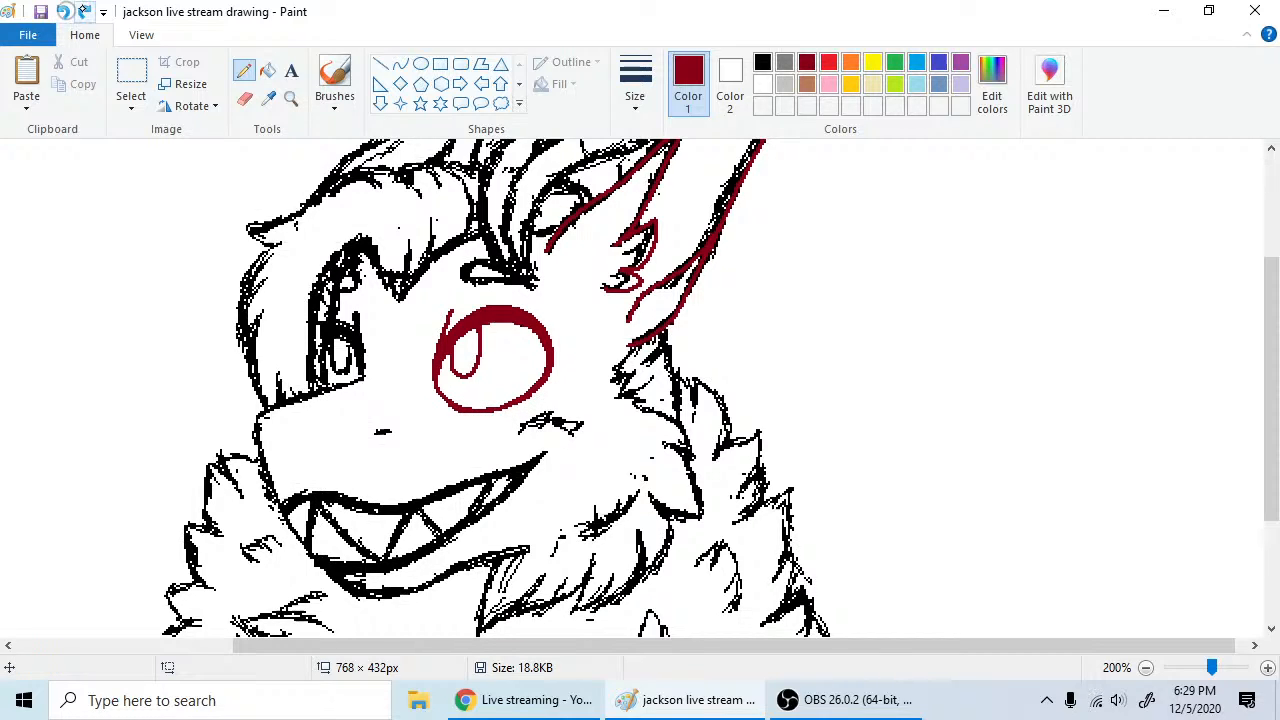
# - Refine the inner edge of the large eye's lower curve in dark red with the thinnest pencil size
pyautogui.click(635, 88)
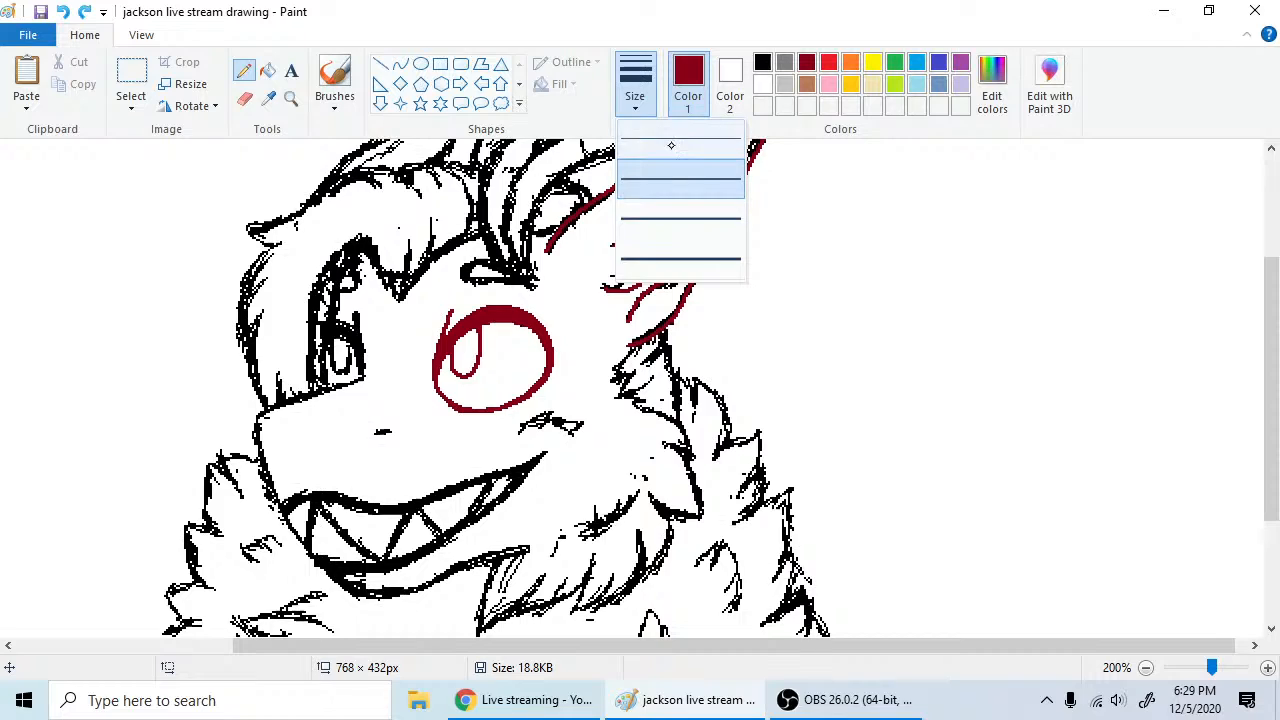
pyautogui.click(672, 141)
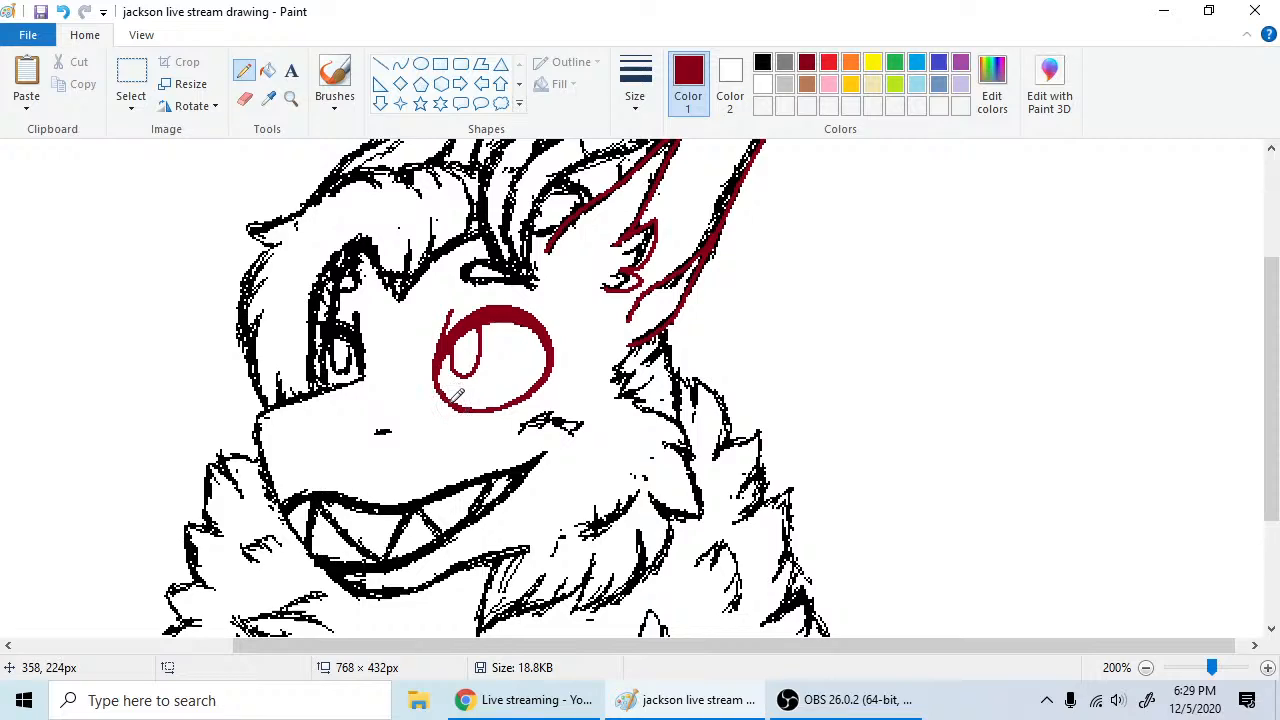
pyautogui.moveTo(456, 396); pyautogui.dragTo(441, 379)
pyautogui.click(636, 88)
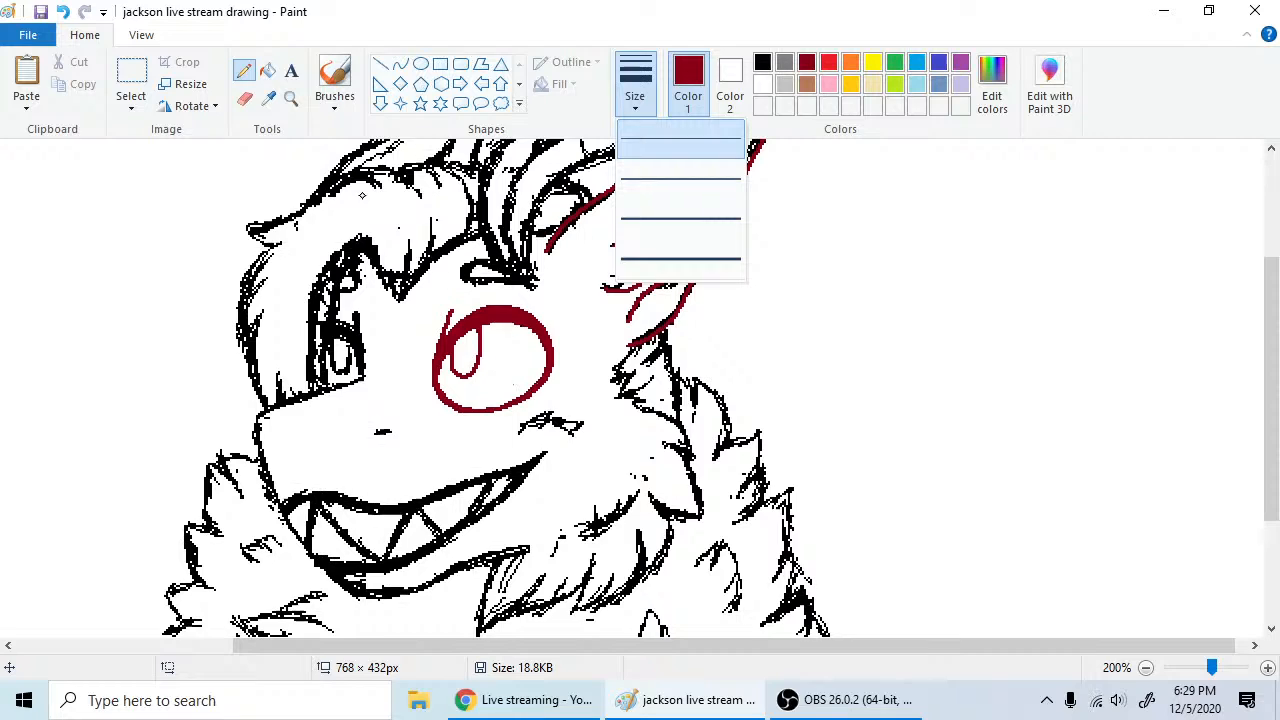
pyautogui.click(247, 64)
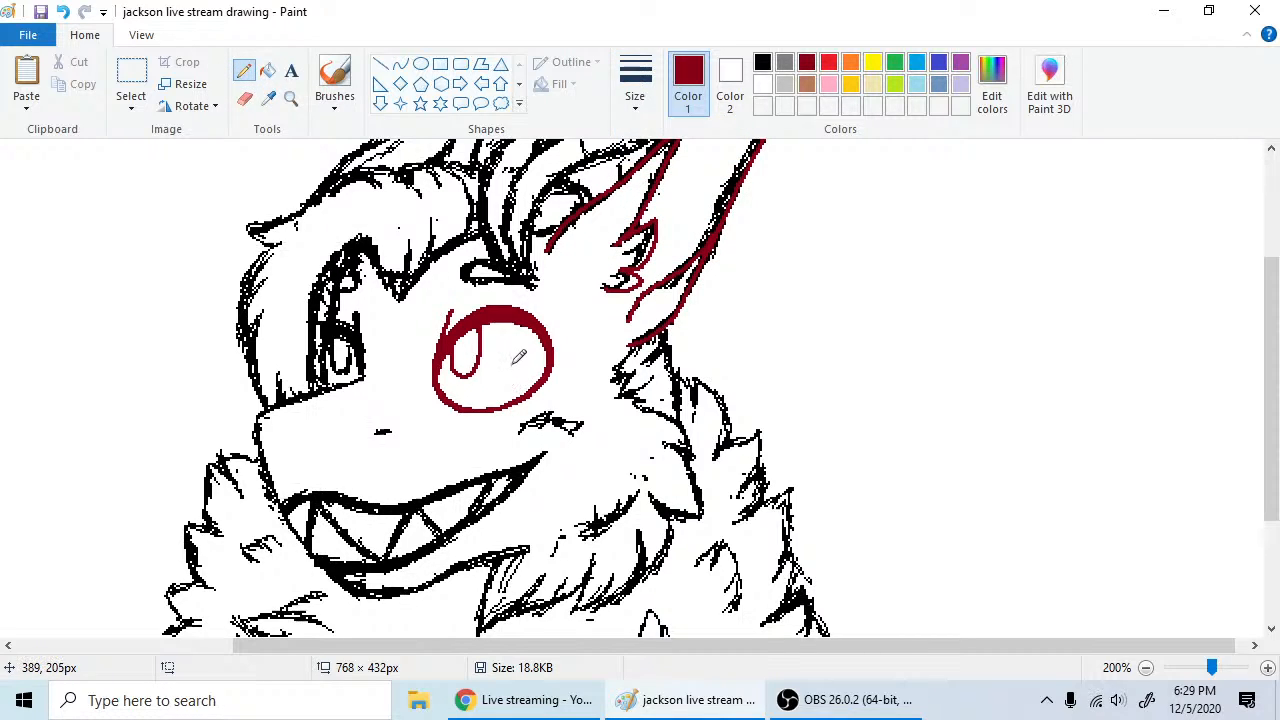
# - Clean up the large eye's rim with the eraser and thicken its lower ear-side curve in dark red
pyautogui.click(245, 98)
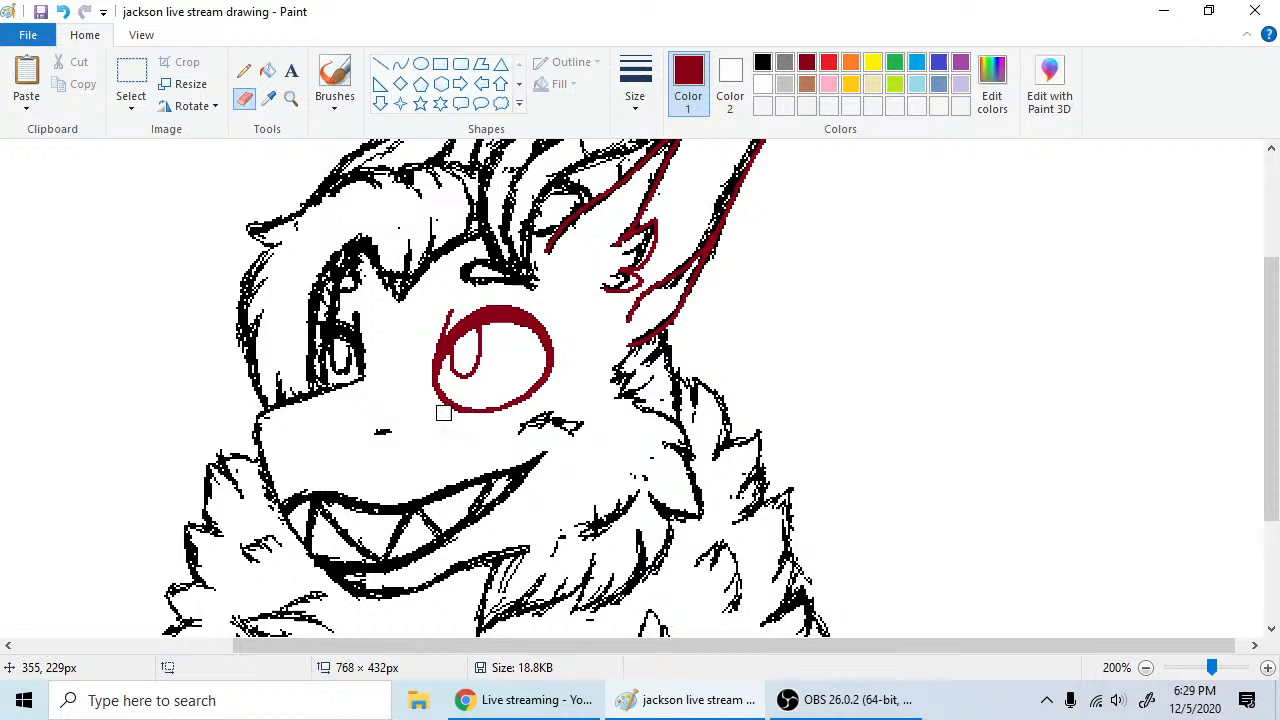
pyautogui.click(244, 70)
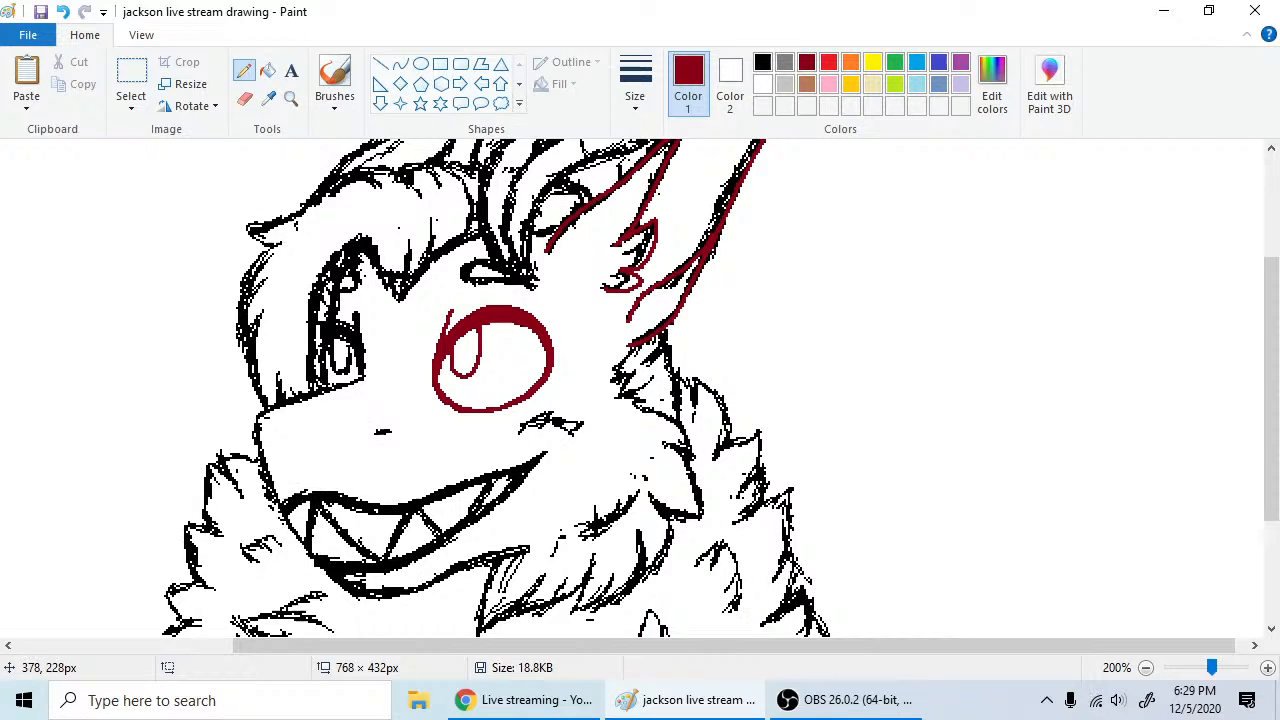
pyautogui.rightClick(490, 412)
pyautogui.click(64, 12)
pyautogui.click(250, 99)
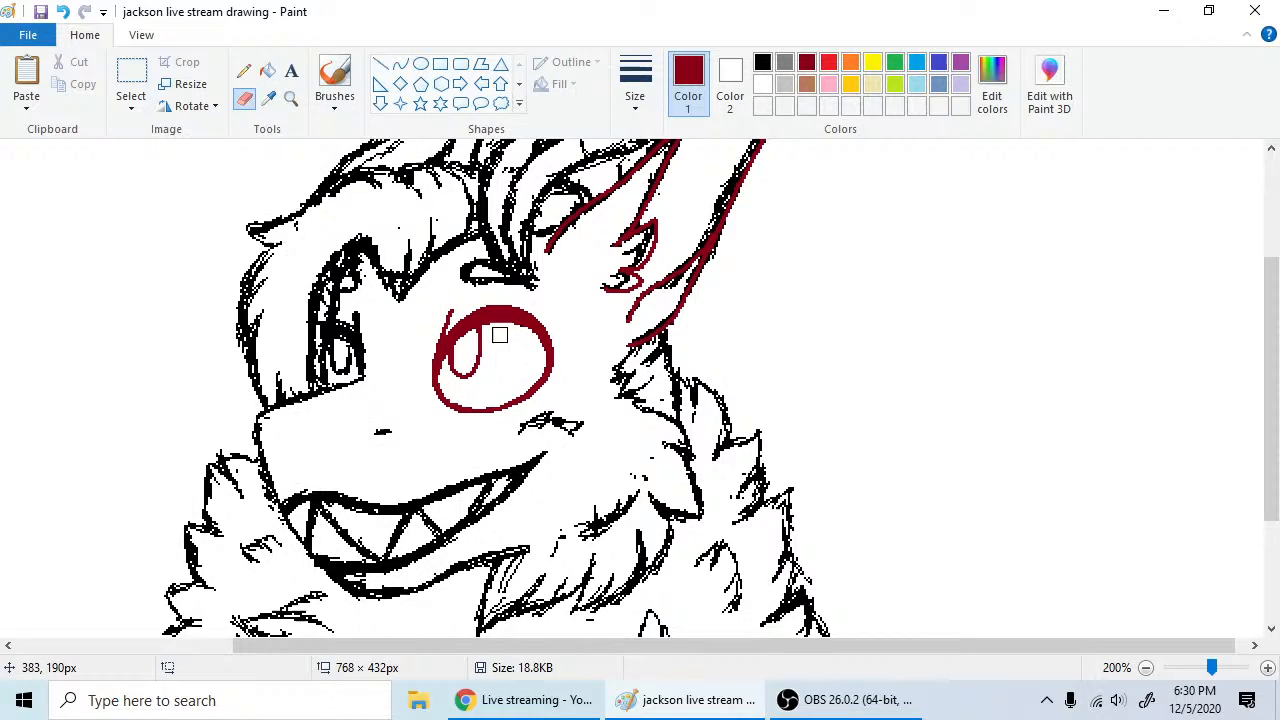
pyautogui.click(244, 70)
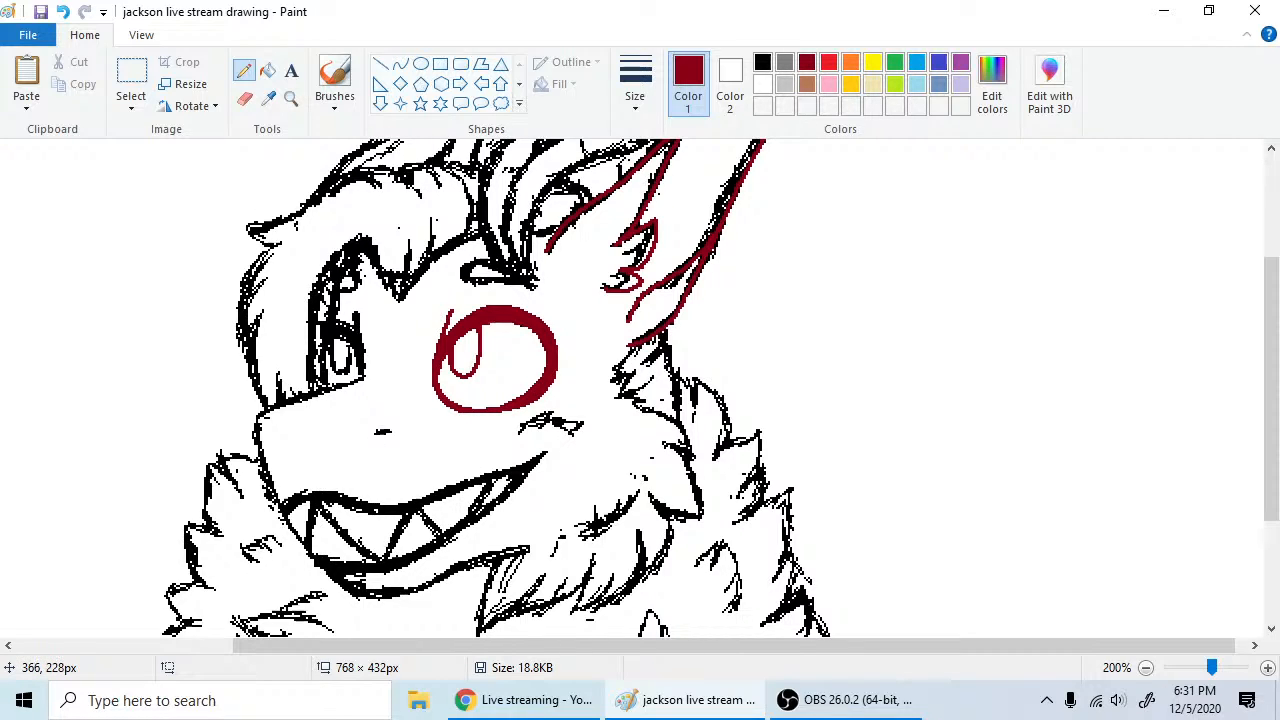
# - Thicken the bottom and the outer ear-side edge of the large eye's outline in dark red
pyautogui.moveTo(465, 410); pyautogui.dragTo(470, 418)
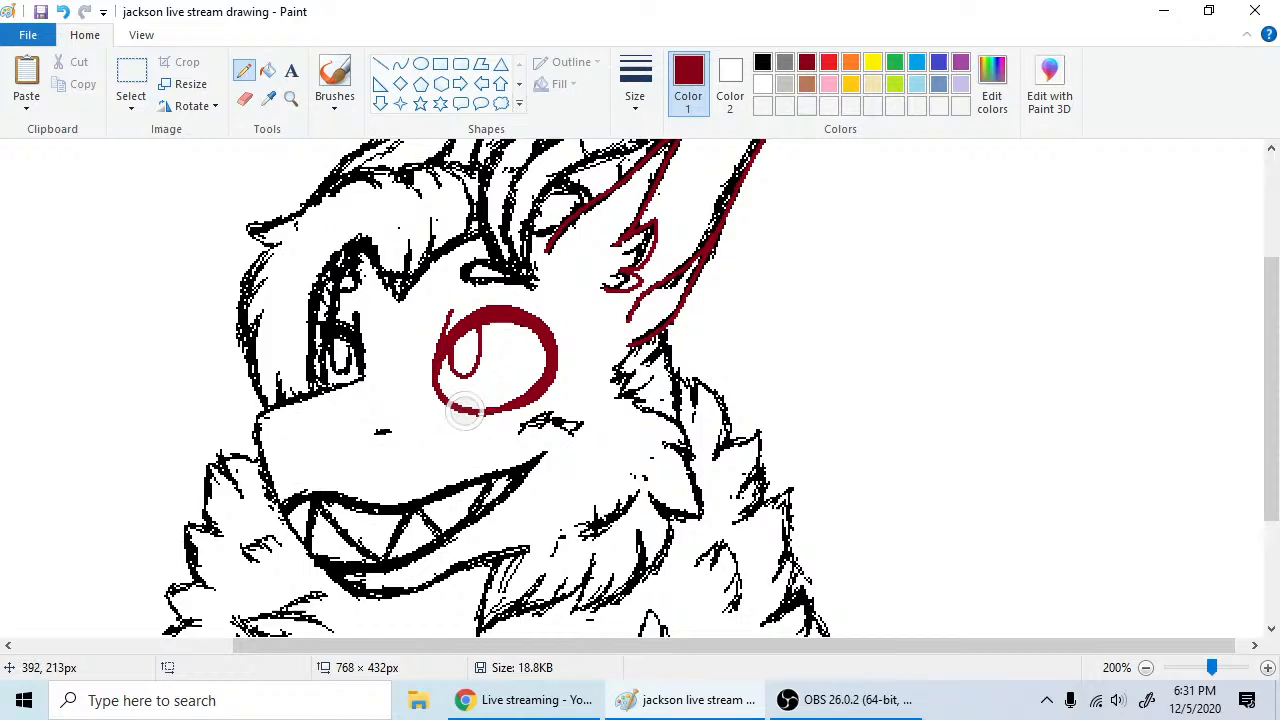
pyautogui.click(62, 12)
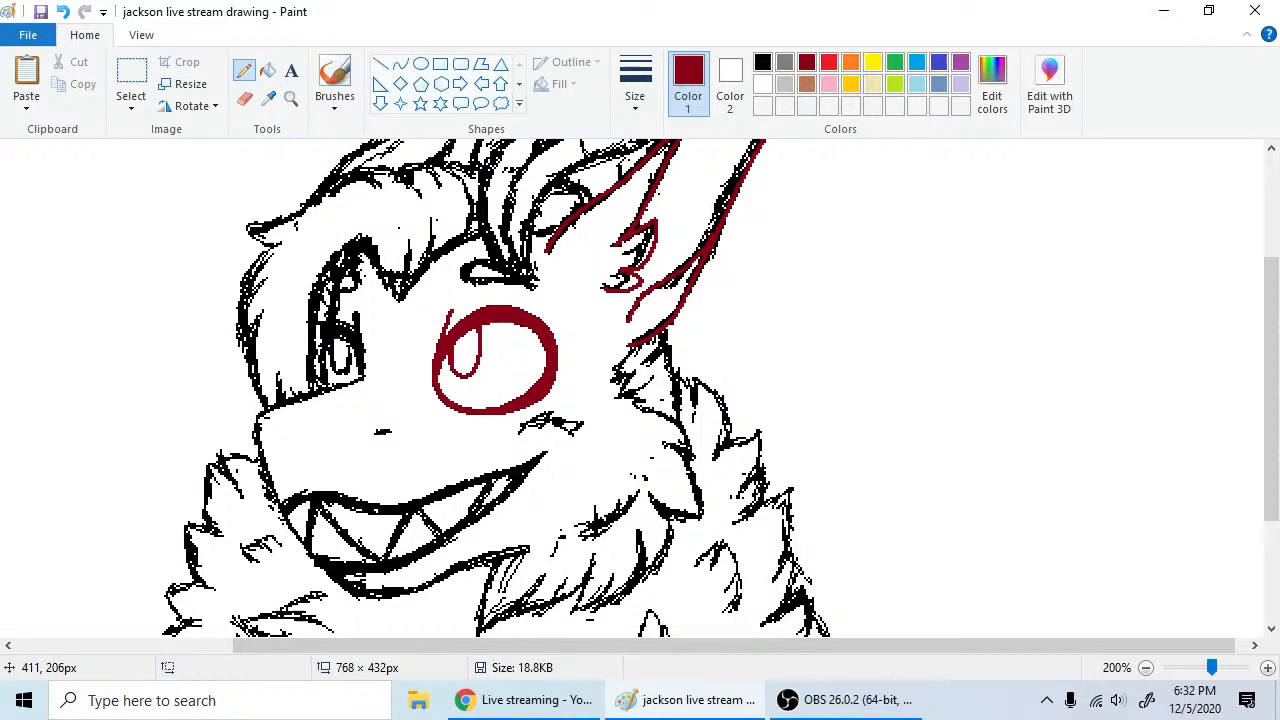
pyautogui.moveTo(547, 387); pyautogui.dragTo(557, 357)
# - Smooth the edges of the large eye's outline with the smallest eraser size and dark red pencil touch-ups
pyautogui.click(245, 98)
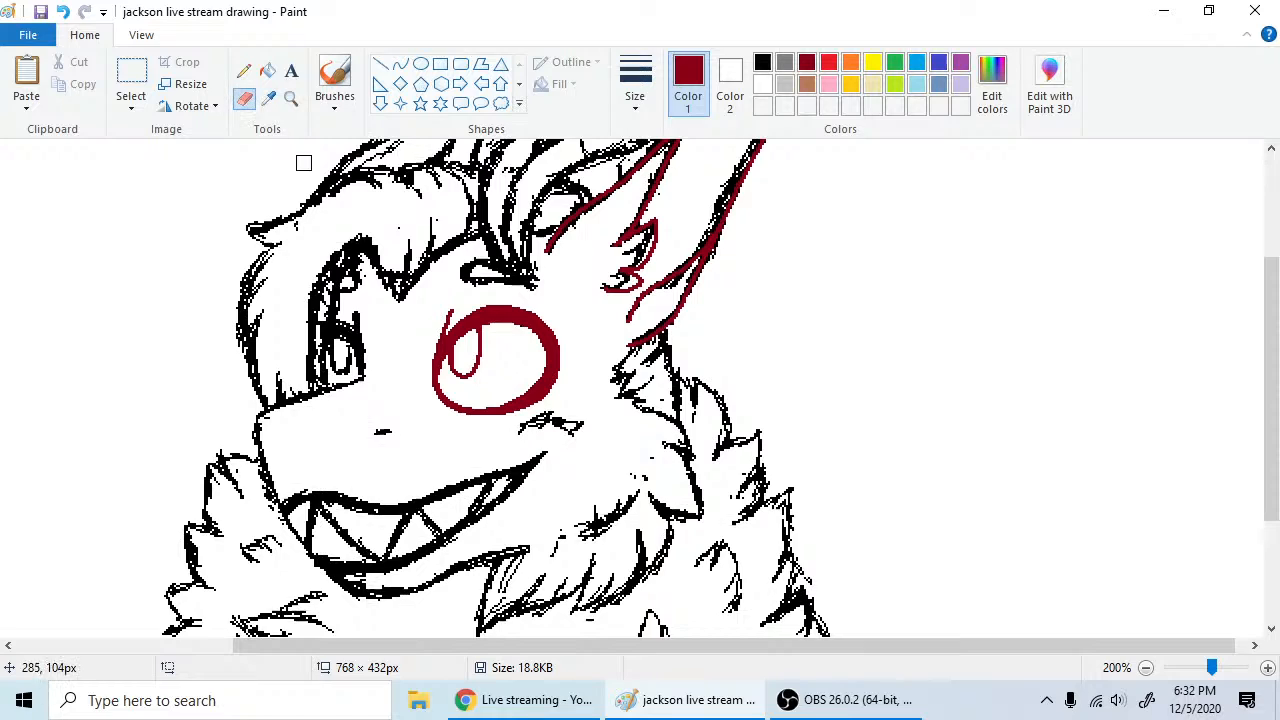
pyautogui.click(635, 88)
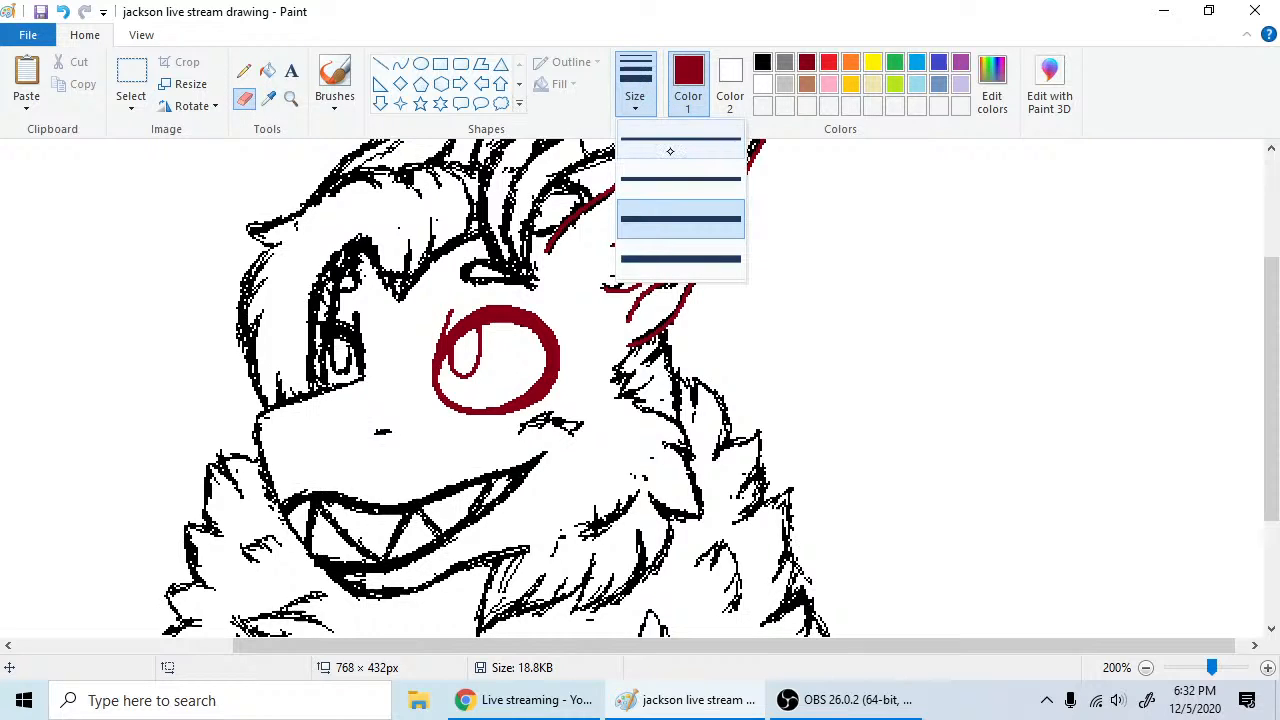
pyautogui.click(670, 148)
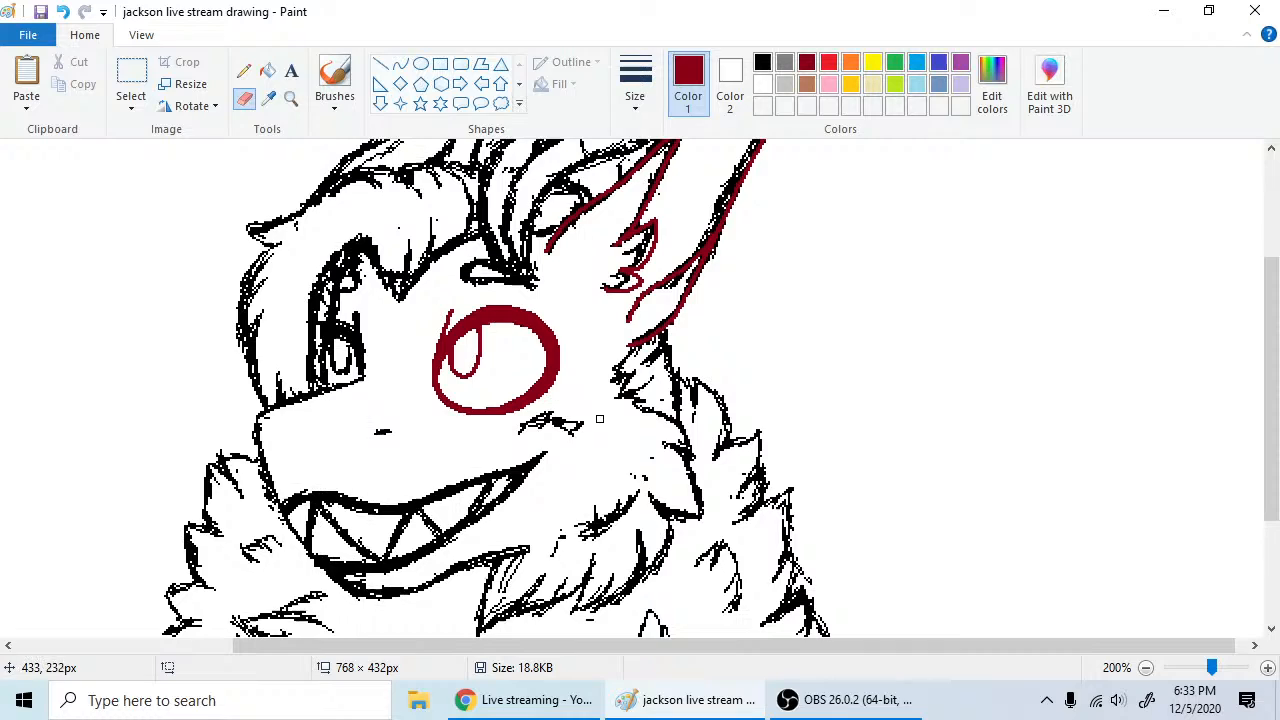
pyautogui.click(244, 70)
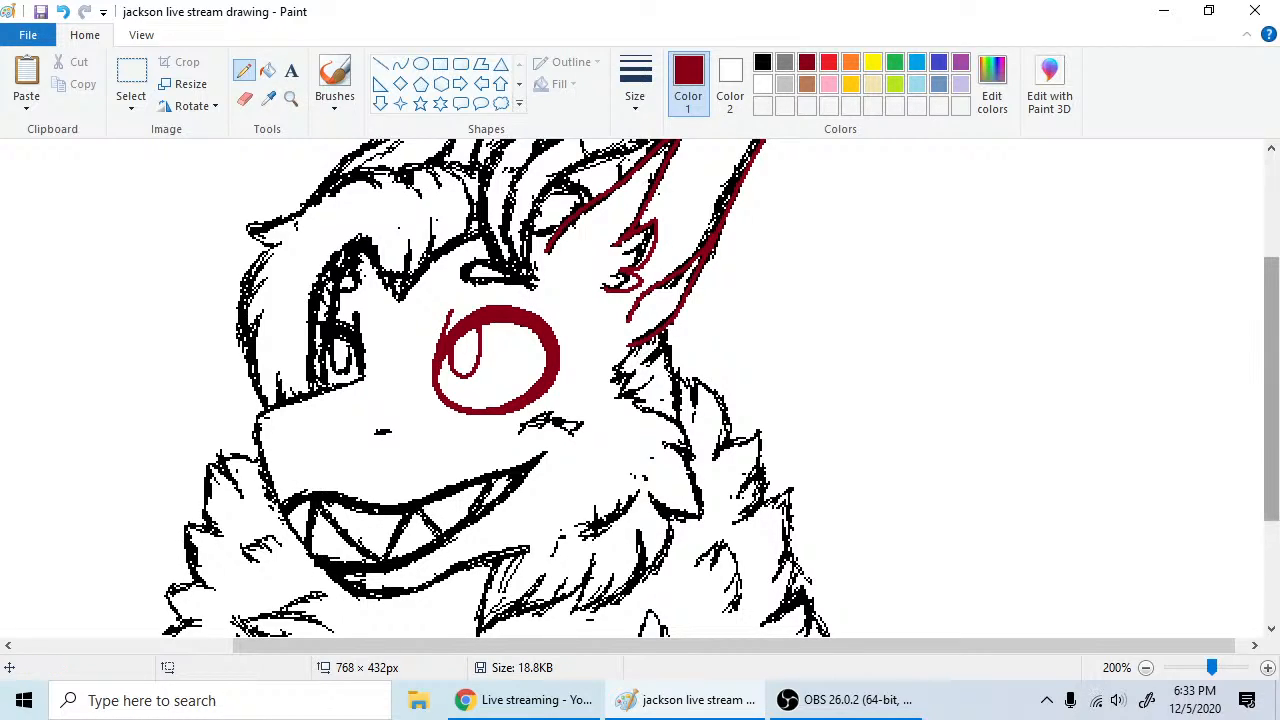
pyautogui.moveTo(1270, 470)
pyautogui.mouseDown()
pyautogui.moveTo(1270, 518)
pyautogui.moveTo(1270, 502)
pyautogui.mouseUp()
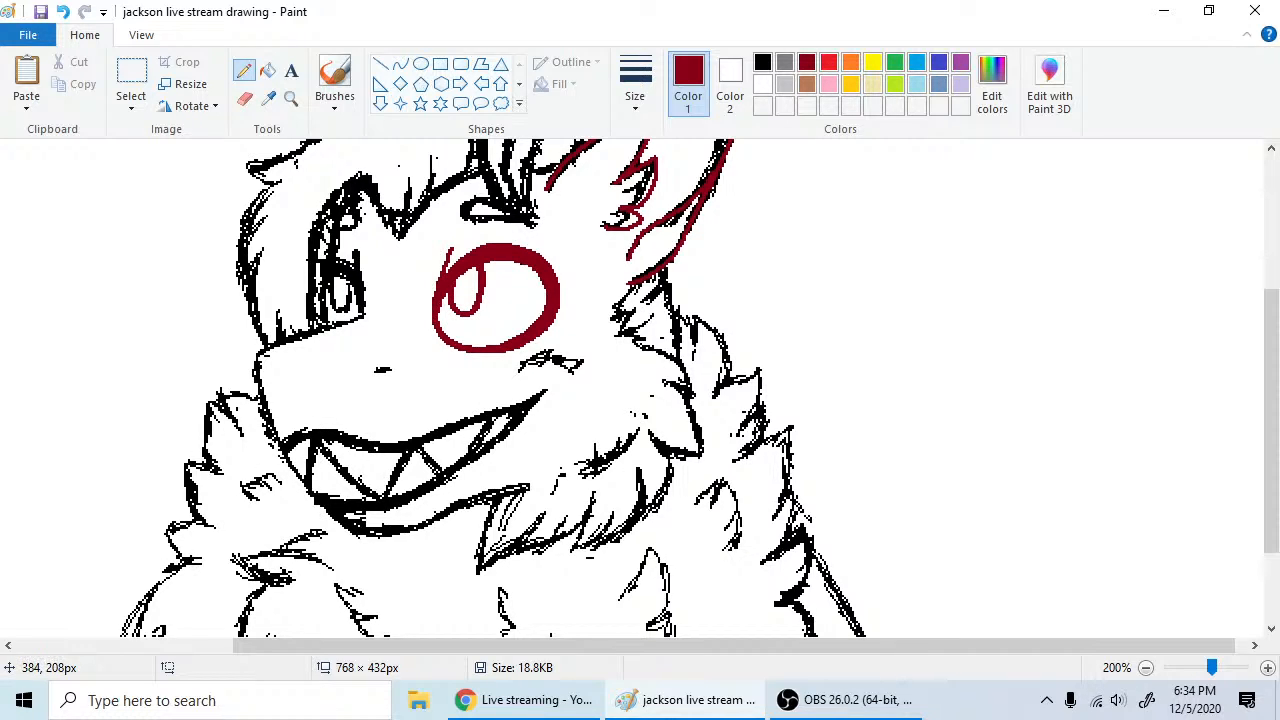
pyautogui.click(244, 99)
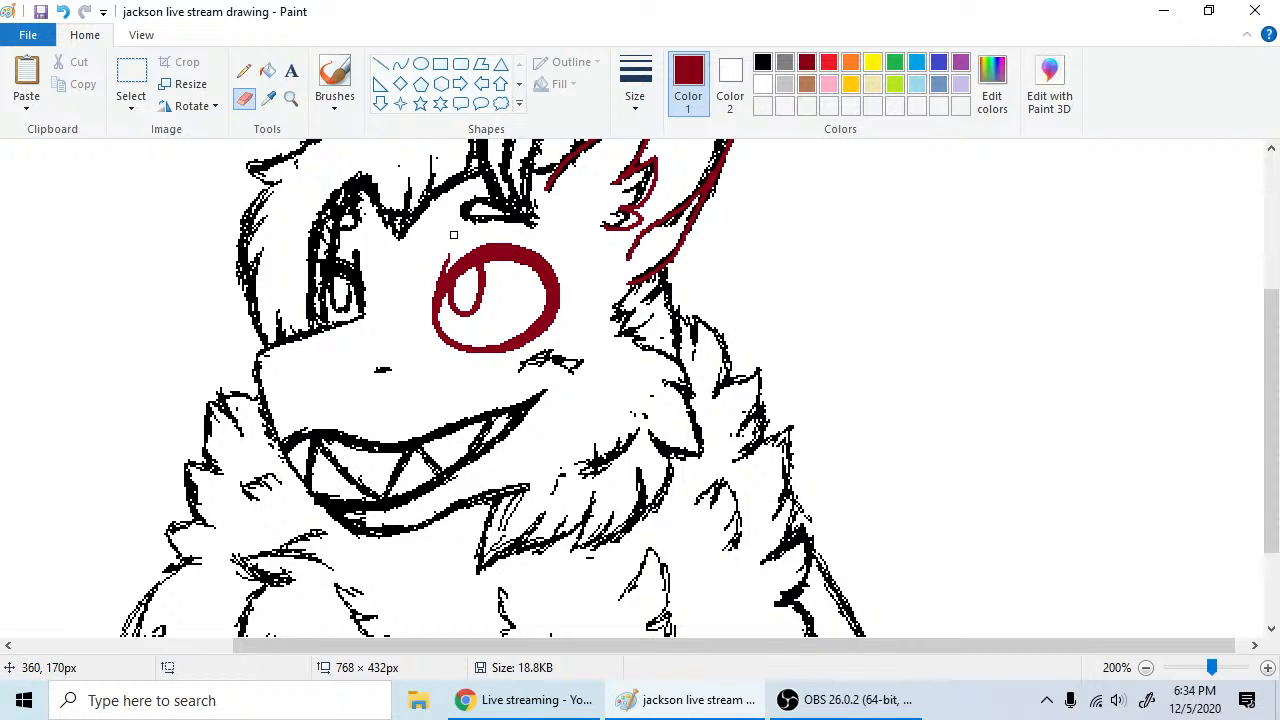
pyautogui.click(244, 71)
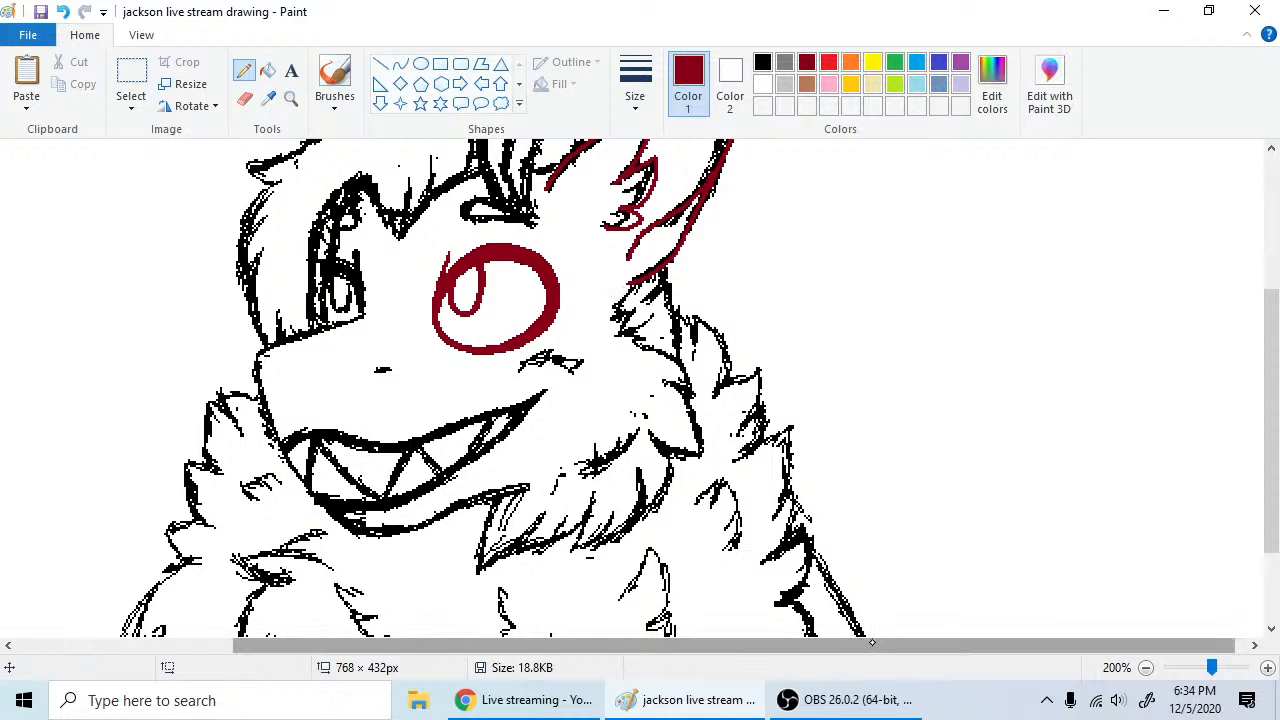
# - Trace the front edge of the horn beside the ear from base to tip in dark red with the second-thinnest pencil size
pyautogui.moveTo(873, 644); pyautogui.dragTo(788, 645)
pyautogui.moveTo(1272, 470); pyautogui.dragTo(1276, 365)
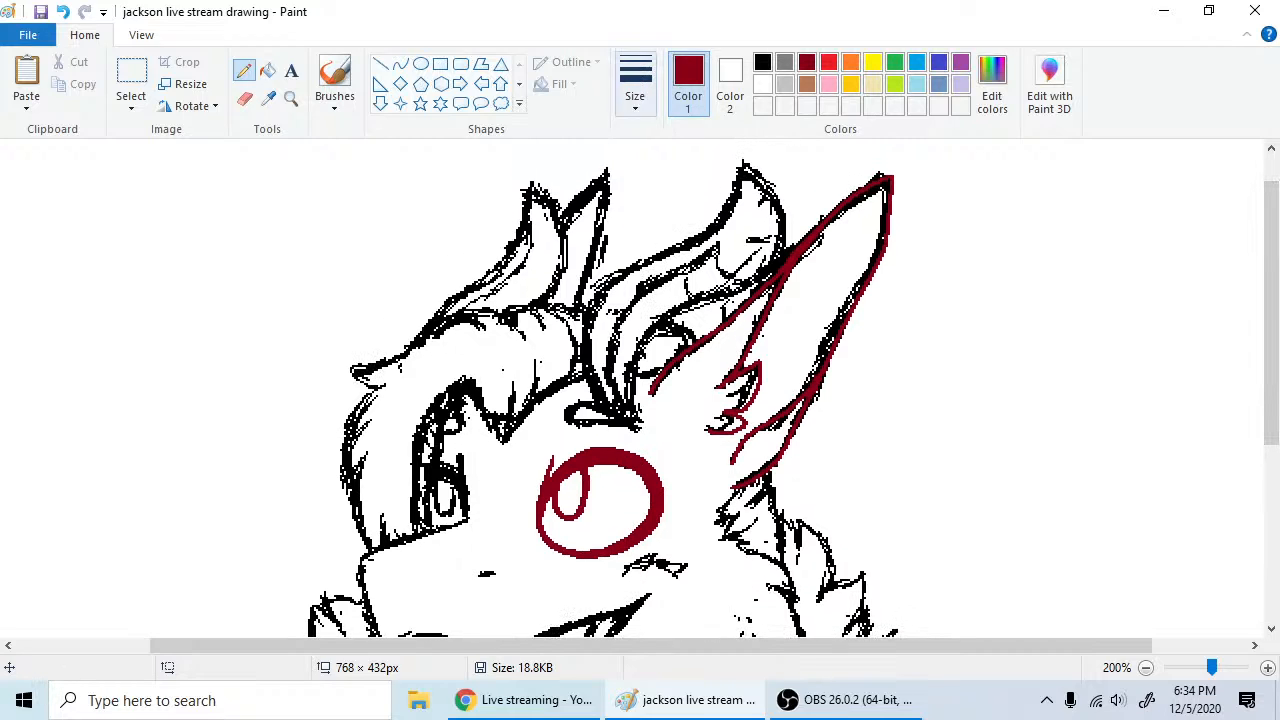
pyautogui.click(636, 90)
pyautogui.click(672, 176)
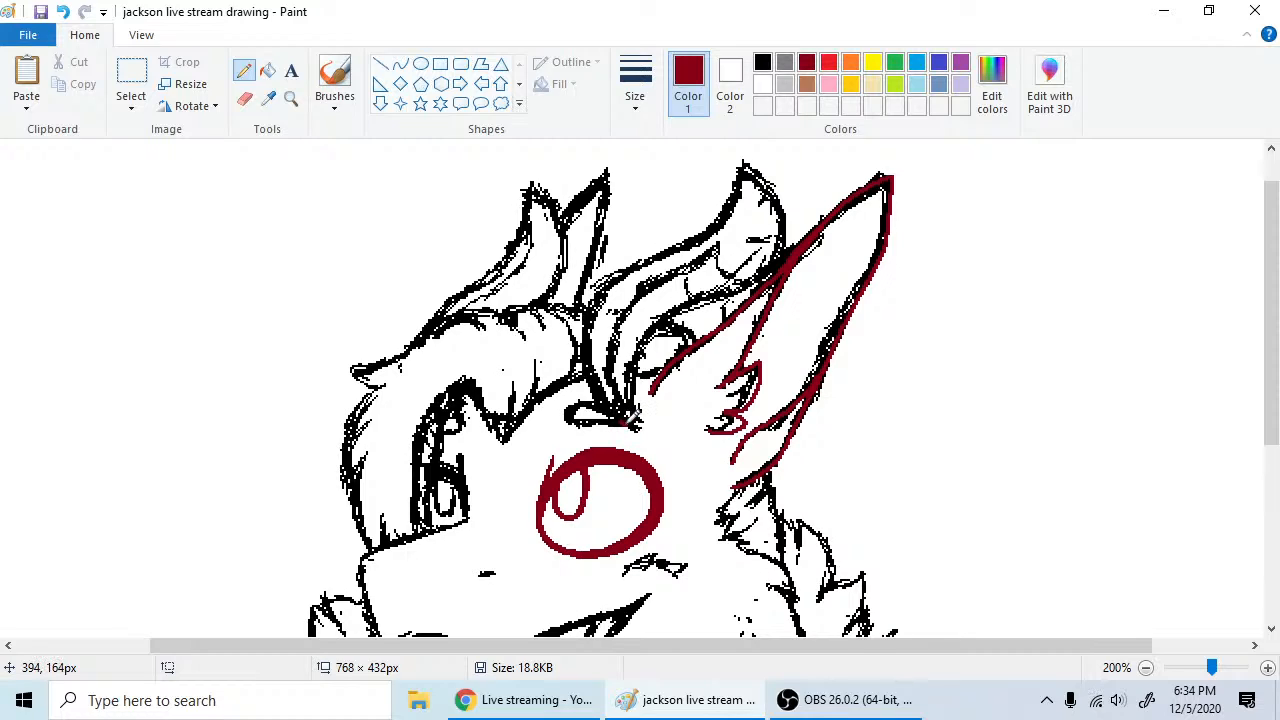
pyautogui.moveTo(603, 384); pyautogui.dragTo(595, 330)
pyautogui.moveTo(623, 270)
pyautogui.mouseDown()
pyautogui.moveTo(707, 228)
pyautogui.moveTo(742, 157)
pyautogui.mouseUp()
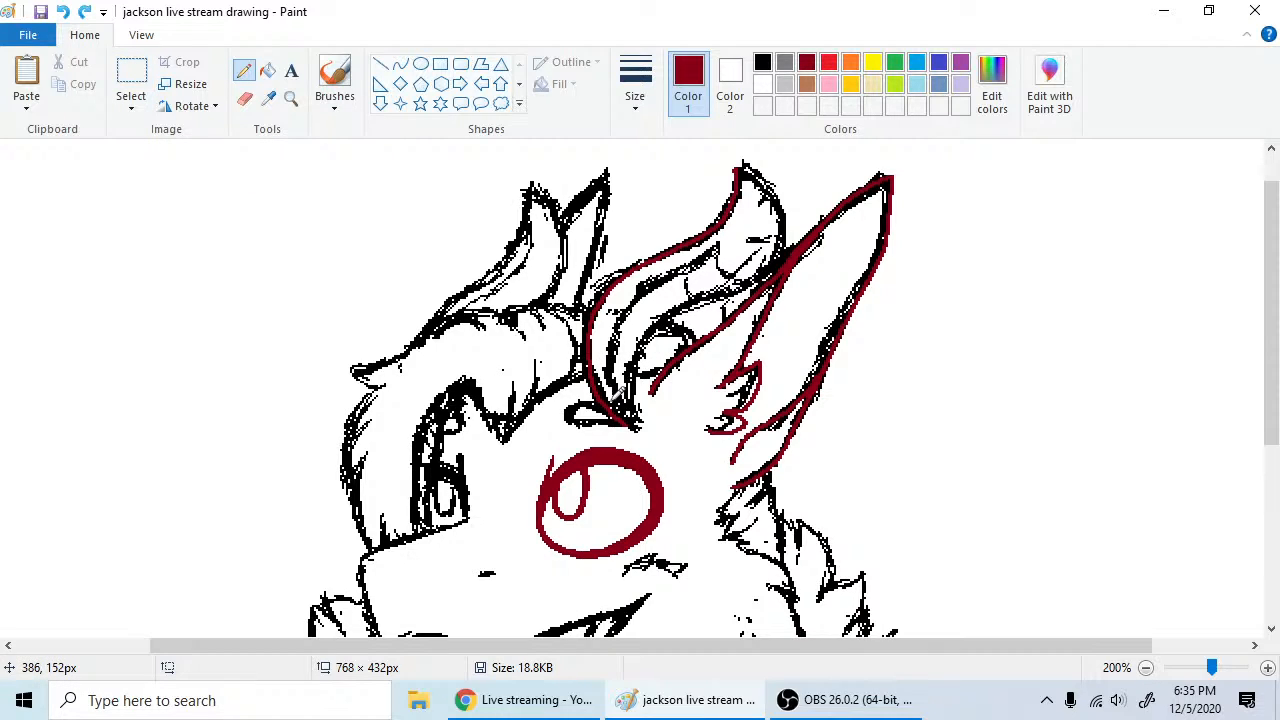
pyautogui.click(243, 104)
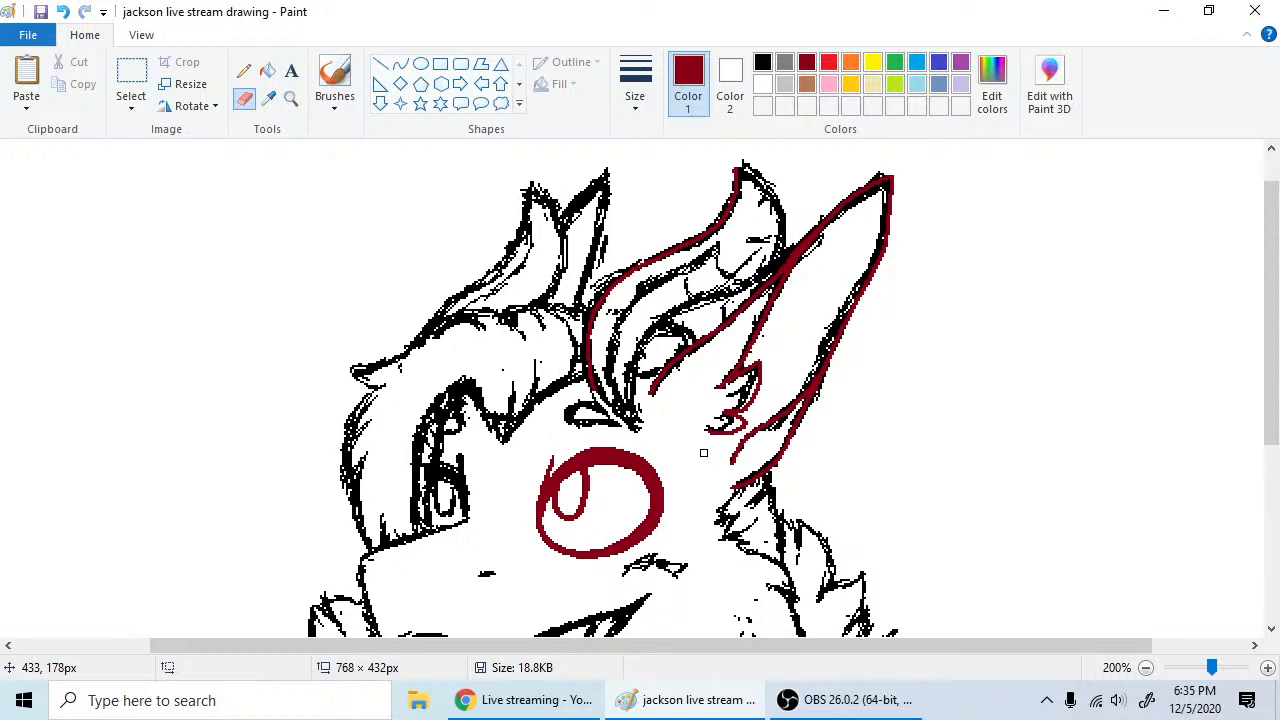
# - Trace the horn's tip and rear edge back down to its base in dark red, closing the outline
pyautogui.click(244, 70)
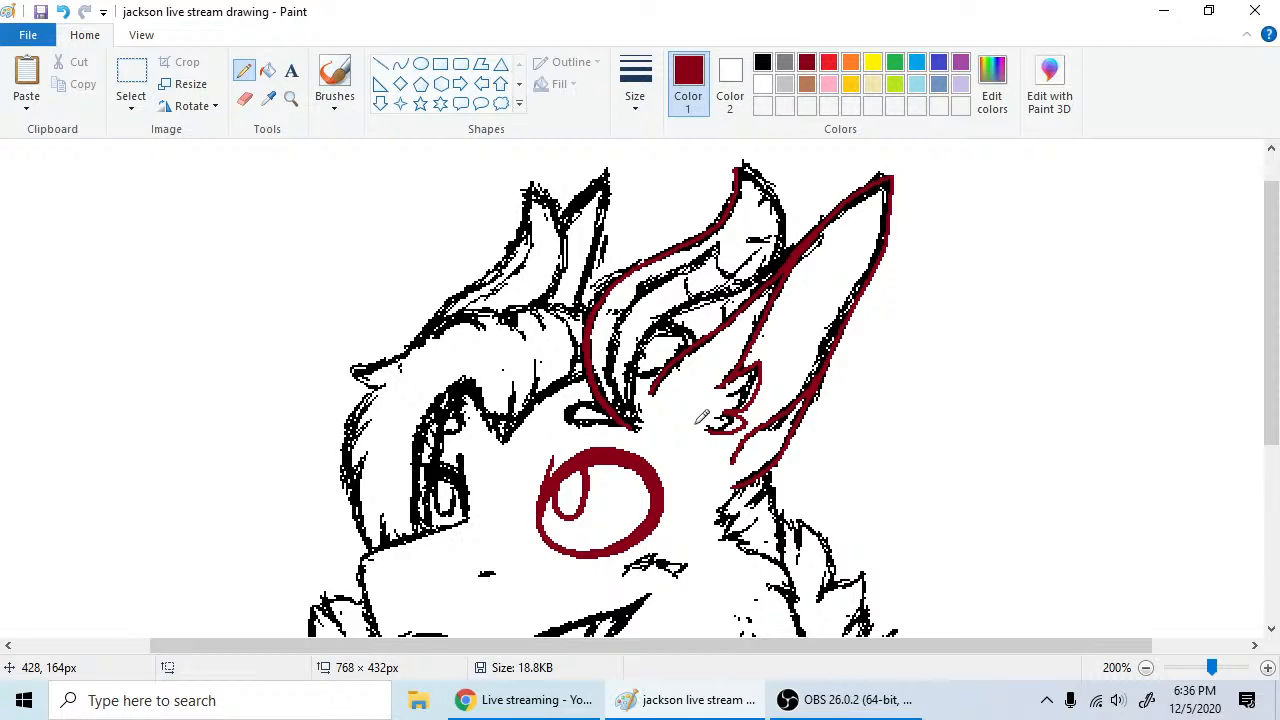
pyautogui.click(738, 170)
pyautogui.moveTo(740, 166)
pyautogui.mouseDown()
pyautogui.moveTo(780, 194)
pyautogui.moveTo(785, 254)
pyautogui.mouseUp()
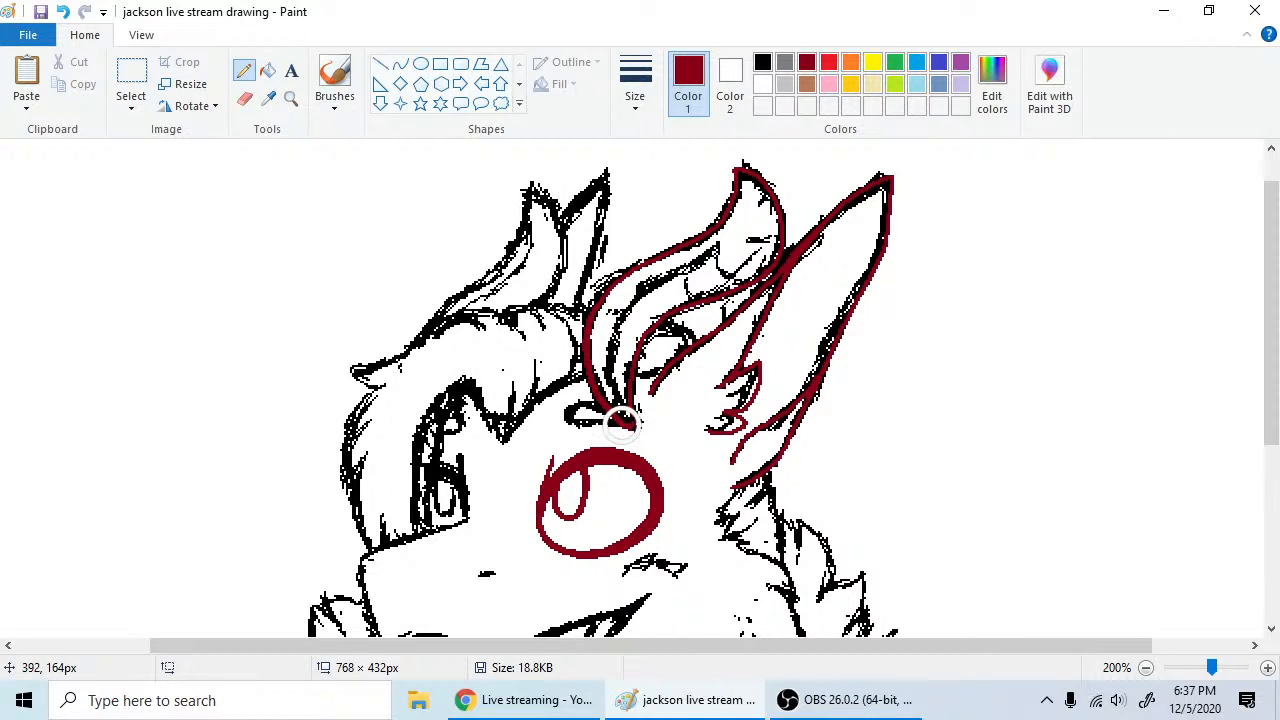
pyautogui.moveTo(621, 424)
pyautogui.mouseDown()
pyautogui.moveTo(636, 430)
pyautogui.moveTo(628, 418)
pyautogui.mouseUp()
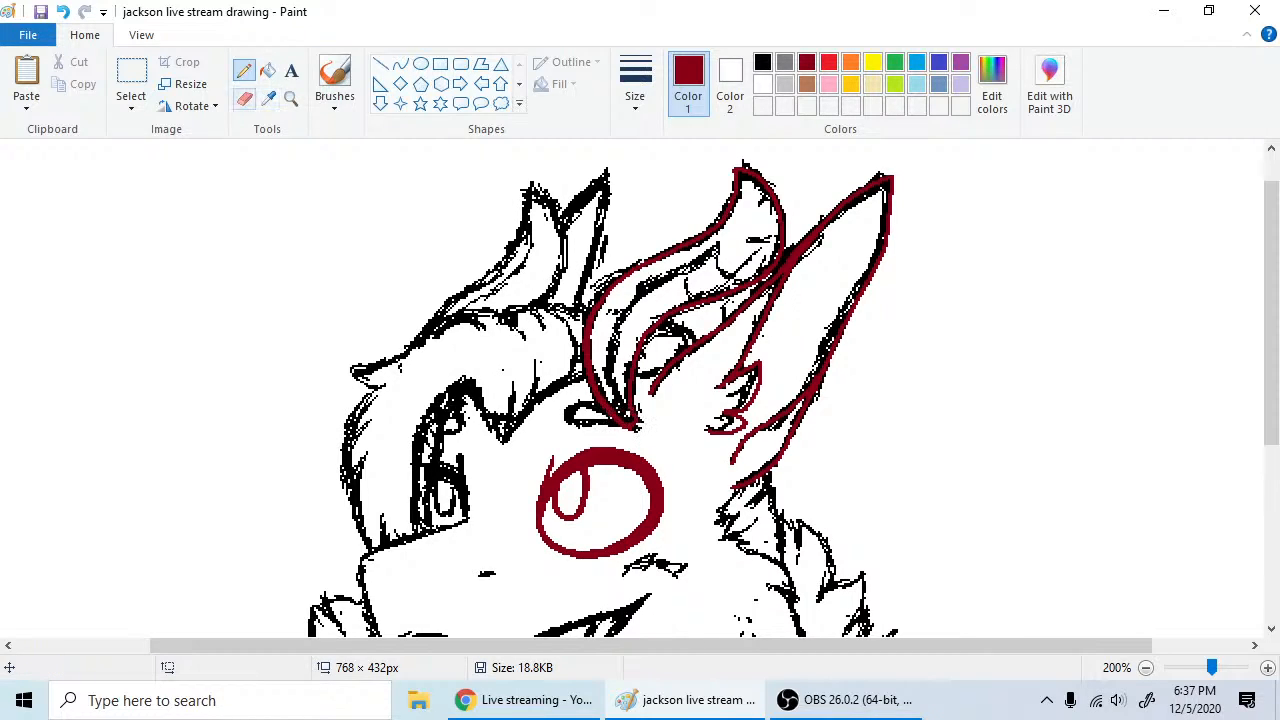
pyautogui.click(244, 98)
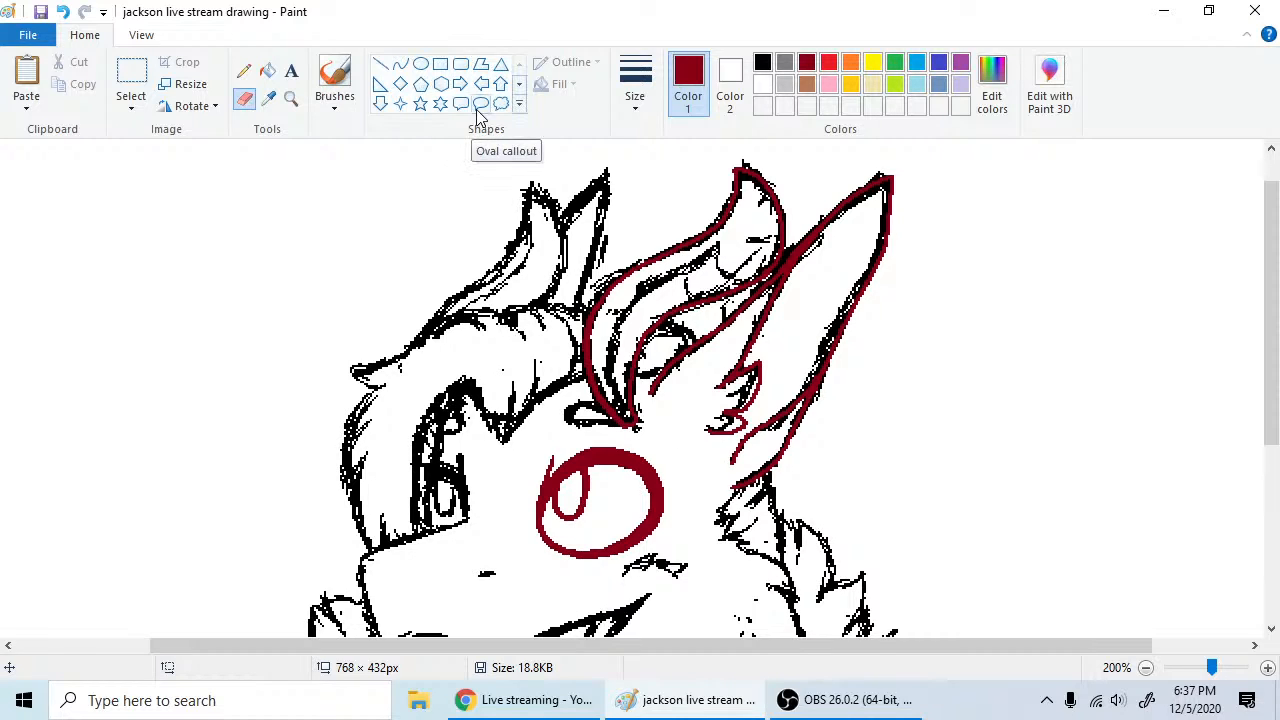
# - Trace the inner contour line of the near horn from base to tip in dark red with the thinnest pencil size
pyautogui.click(244, 70)
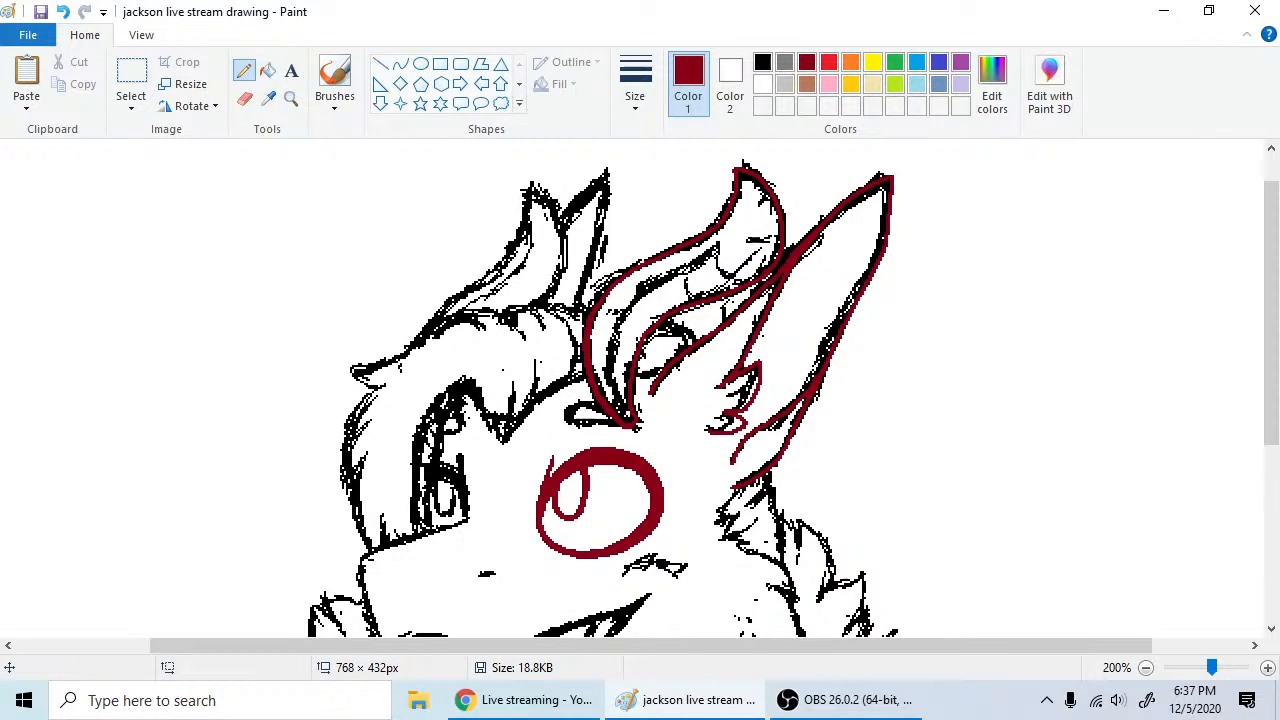
pyautogui.click(635, 88)
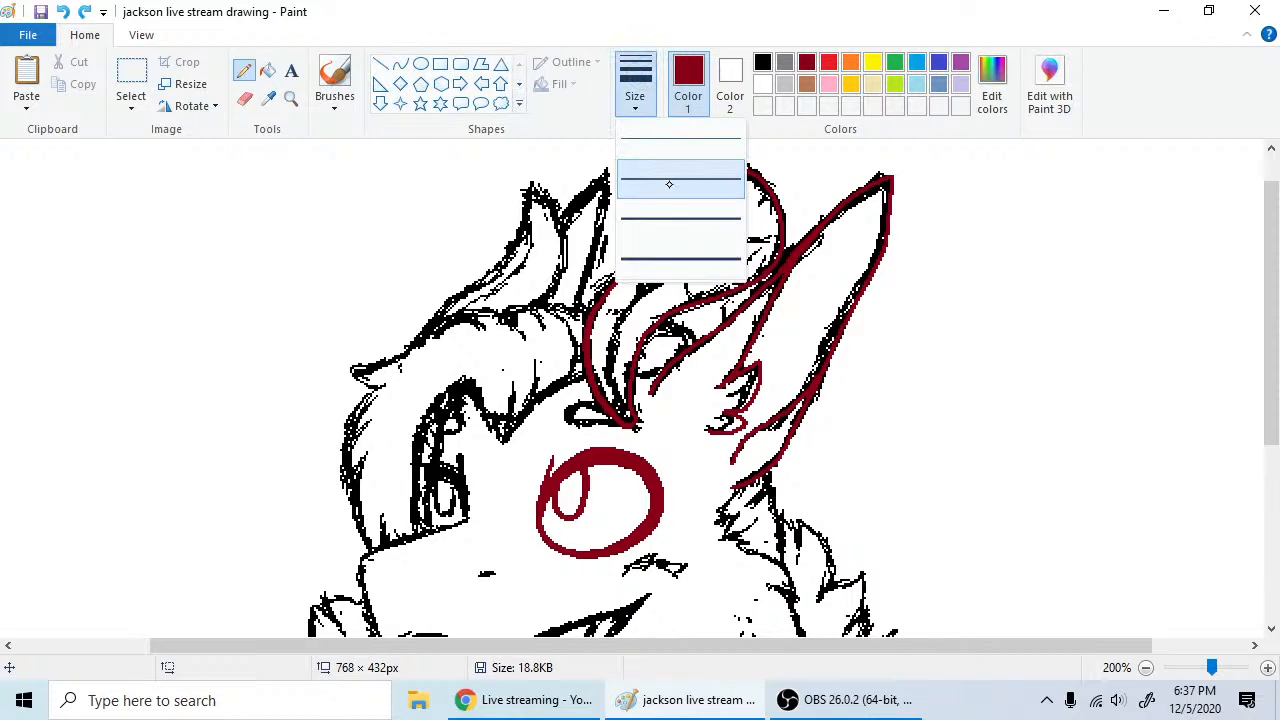
pyautogui.click(675, 137)
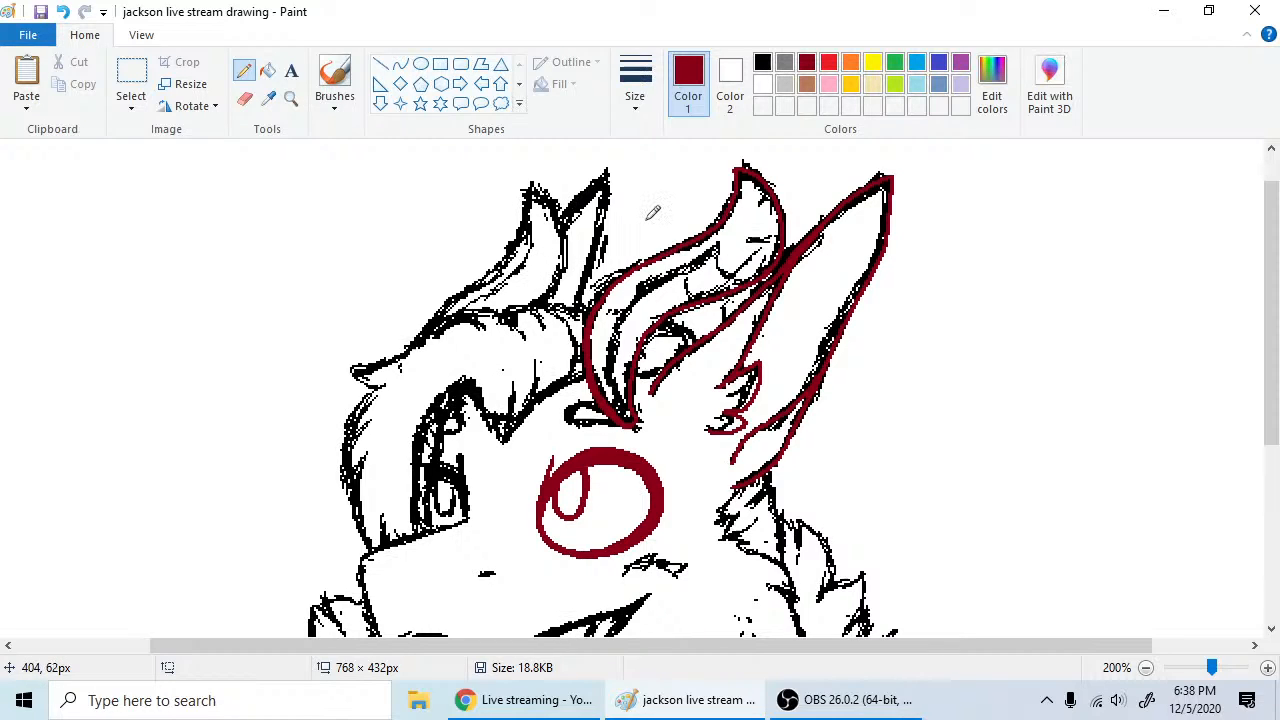
pyautogui.click(627, 421)
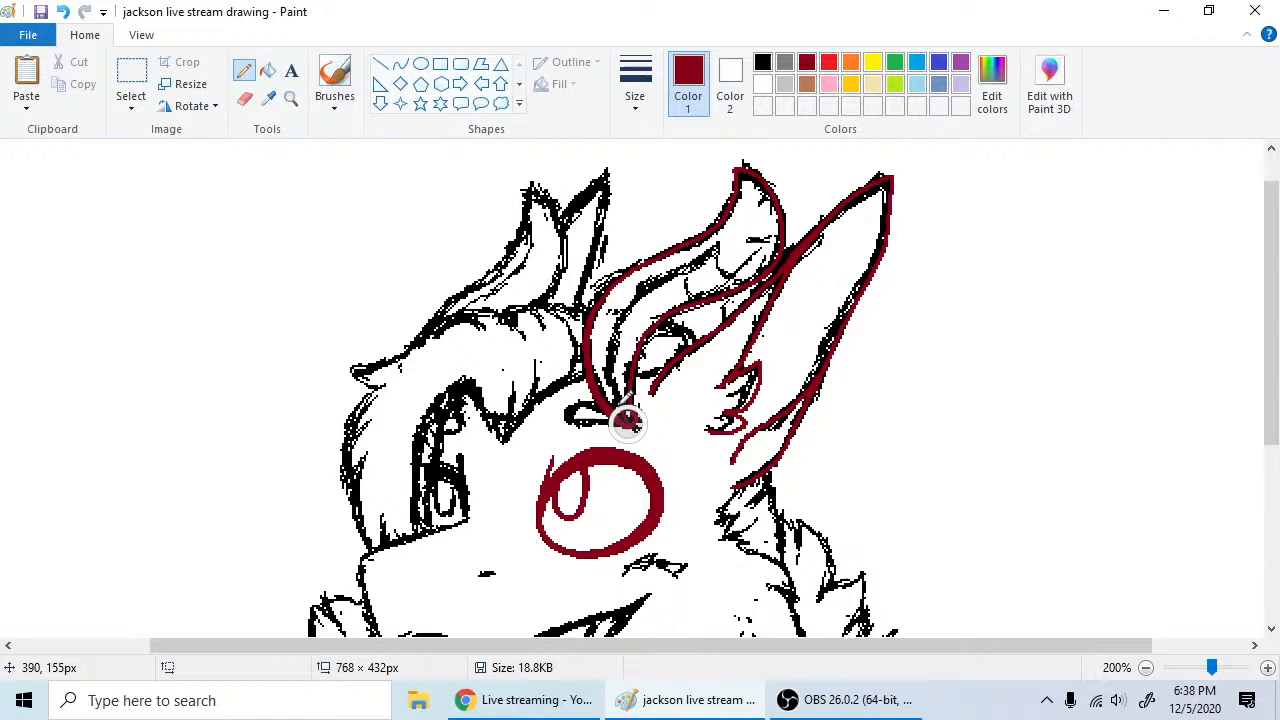
pyautogui.moveTo(627, 421)
pyautogui.mouseDown()
pyautogui.moveTo(626, 305)
pyautogui.moveTo(720, 245)
pyautogui.moveTo(750, 166)
pyautogui.mouseUp()
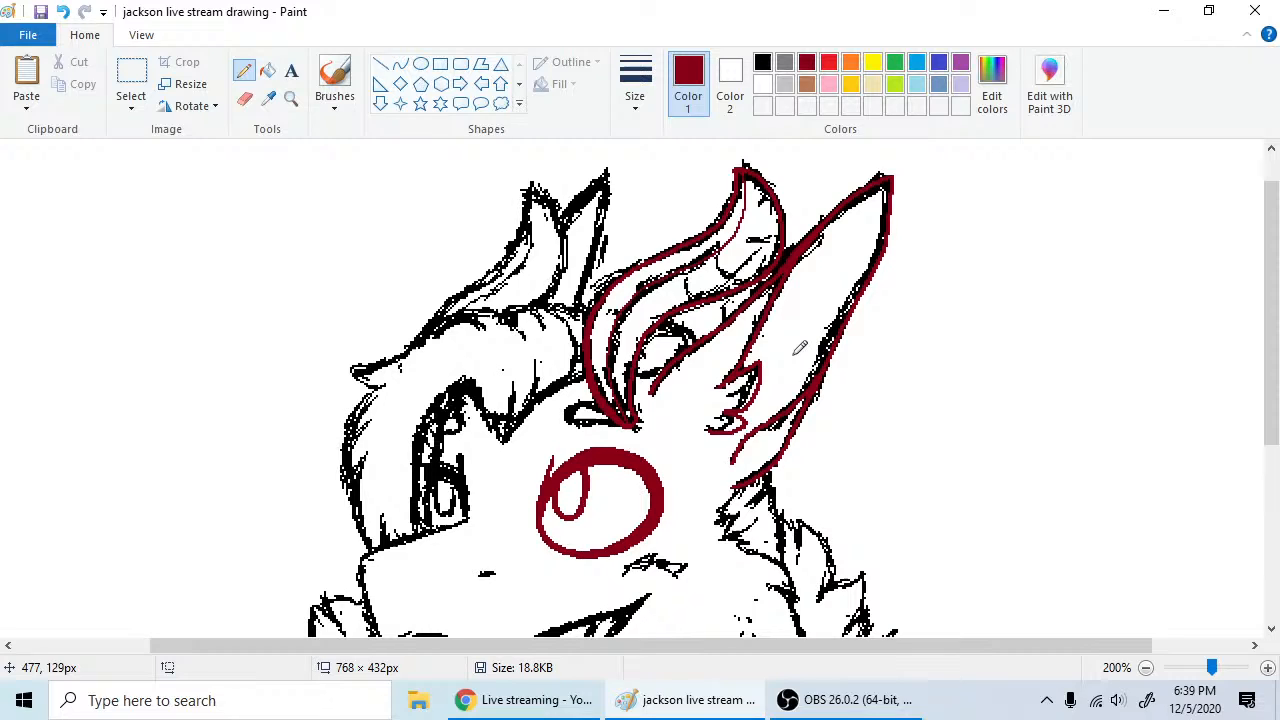
# - Trace the fringe's inner edge from beside the far eye past its pointed lock and up to the horn in dark red, second-thinnest pencil size
pyautogui.moveTo(826, 645); pyautogui.dragTo(800, 645)
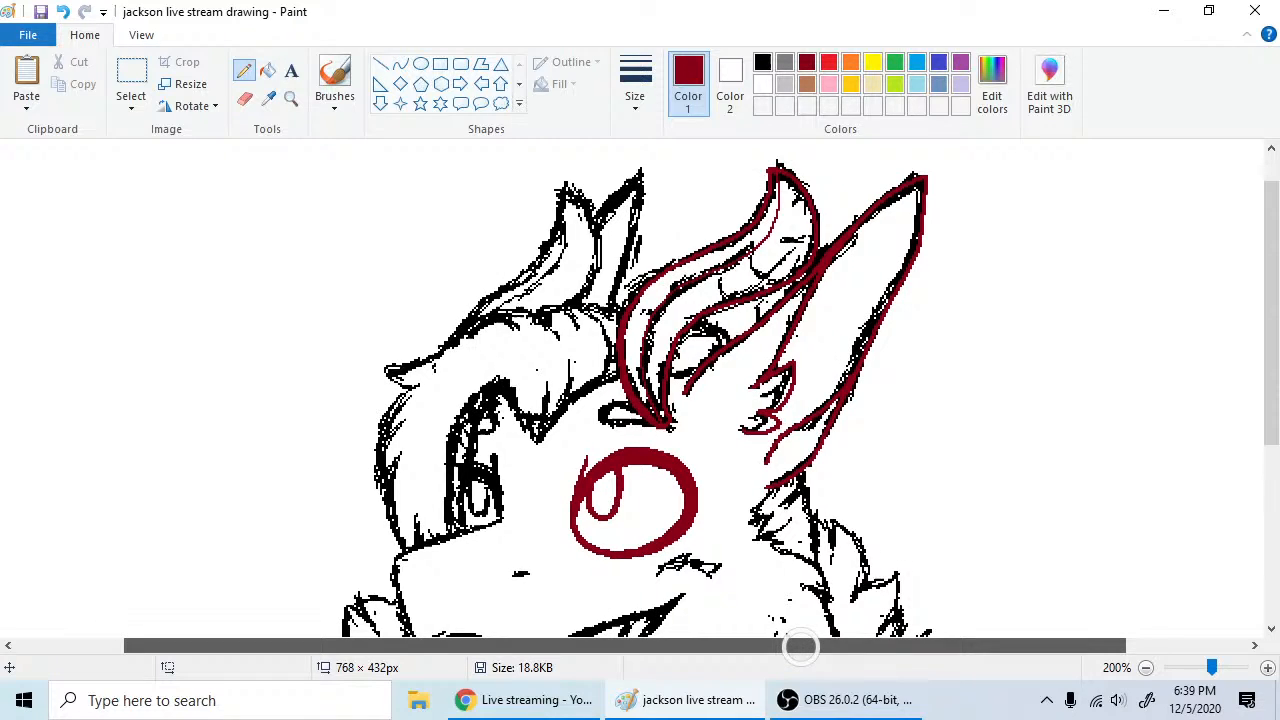
pyautogui.click(635, 85)
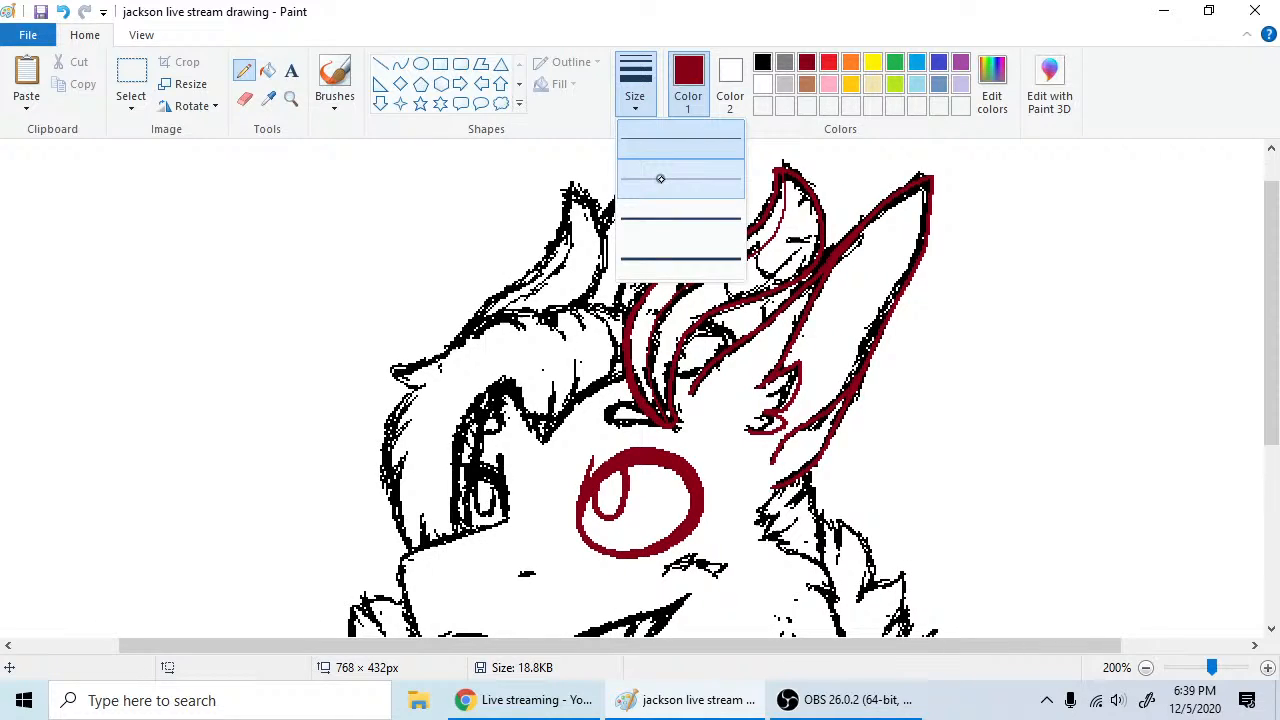
pyautogui.click(660, 178)
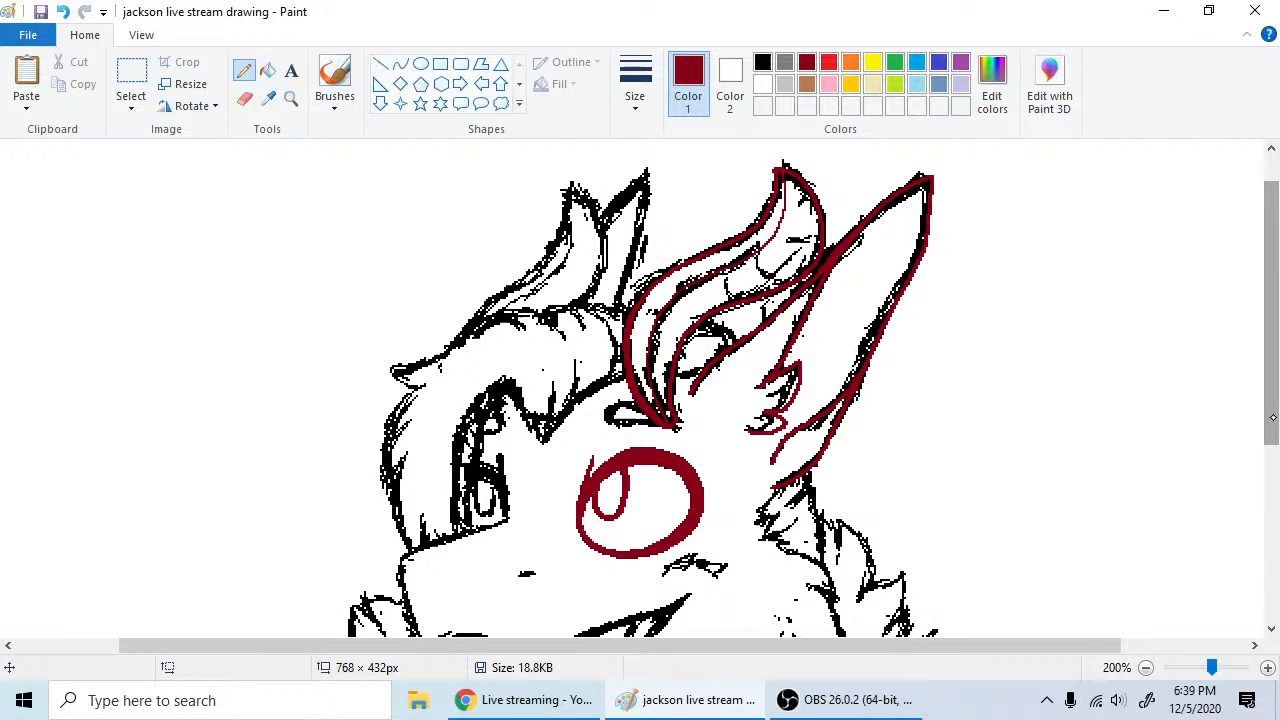
pyautogui.scroll(-2, 1226, 407)
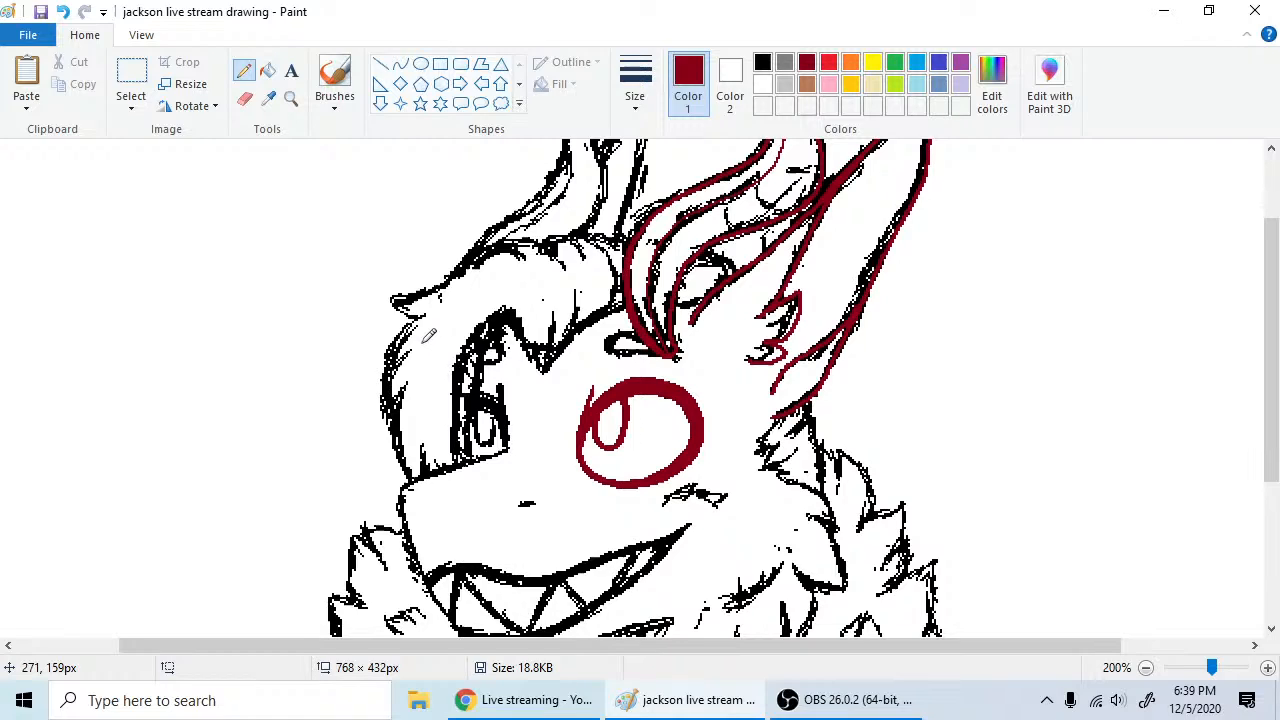
pyautogui.moveTo(459, 463)
pyautogui.mouseDown()
pyautogui.moveTo(505, 309)
pyautogui.moveTo(548, 356)
pyautogui.mouseUp()
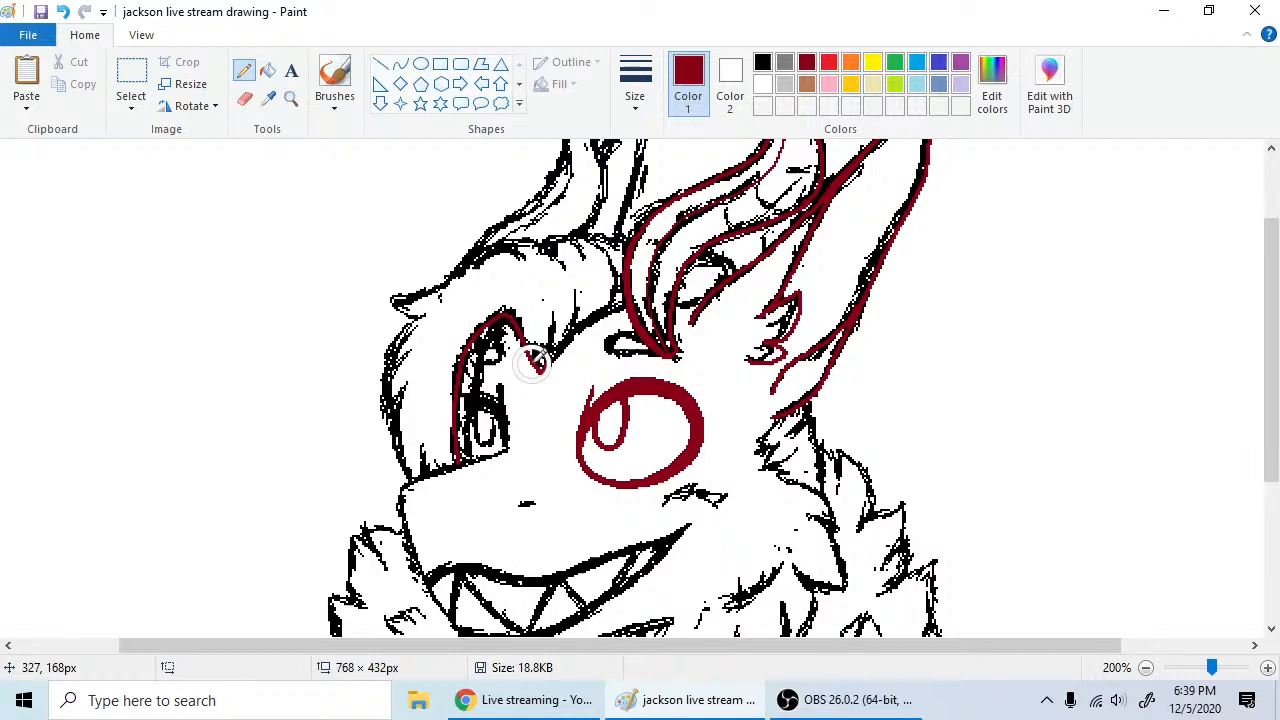
pyautogui.moveTo(535, 360)
pyautogui.mouseDown()
pyautogui.moveTo(592, 311)
pyautogui.moveTo(577, 288)
pyautogui.moveTo(593, 302)
pyautogui.moveTo(579, 323)
pyautogui.moveTo(612, 302)
pyautogui.moveTo(594, 224)
pyautogui.mouseUp()
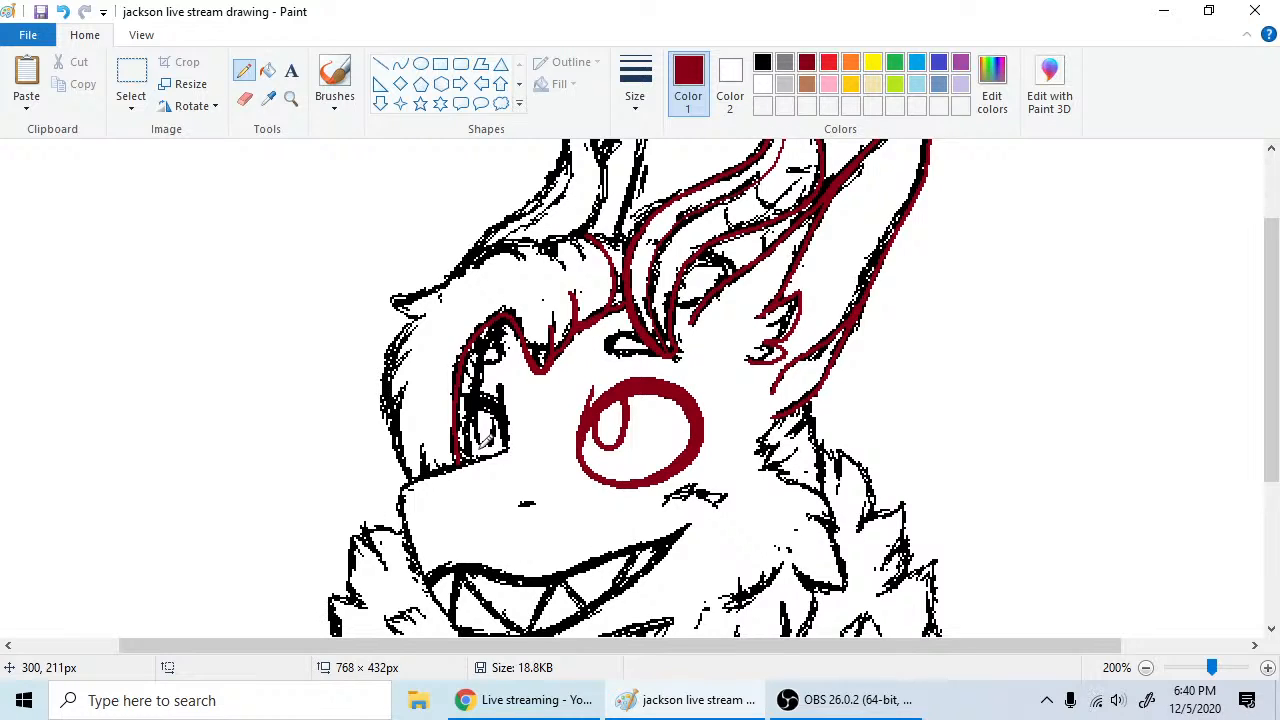
# - Trace the small pointed tip of the hair at the front of the fringe in dark red, undoing imprecise strokes
pyautogui.moveTo(986, 648); pyautogui.dragTo(944, 649)
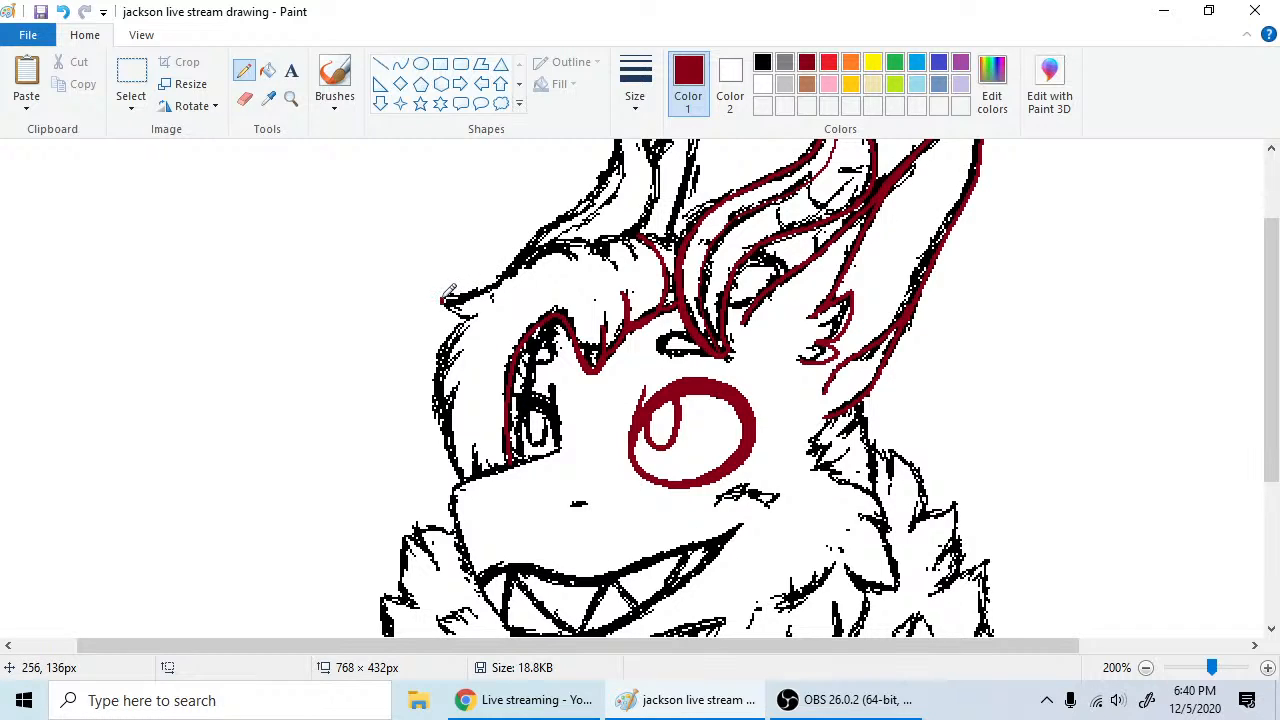
pyautogui.click(64, 13)
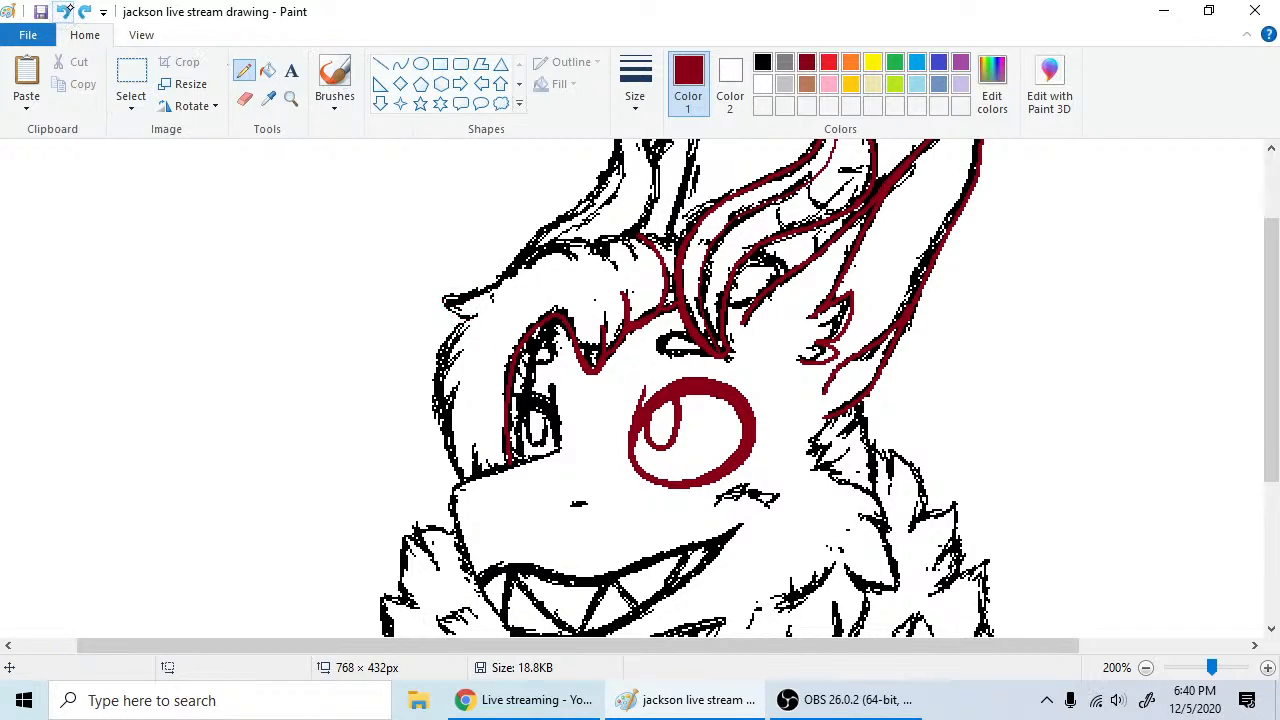
pyautogui.moveTo(443, 298); pyautogui.dragTo(472, 312)
pyautogui.click(64, 13)
pyautogui.moveTo(443, 302); pyautogui.dragTo(466, 313)
pyautogui.click(62, 12)
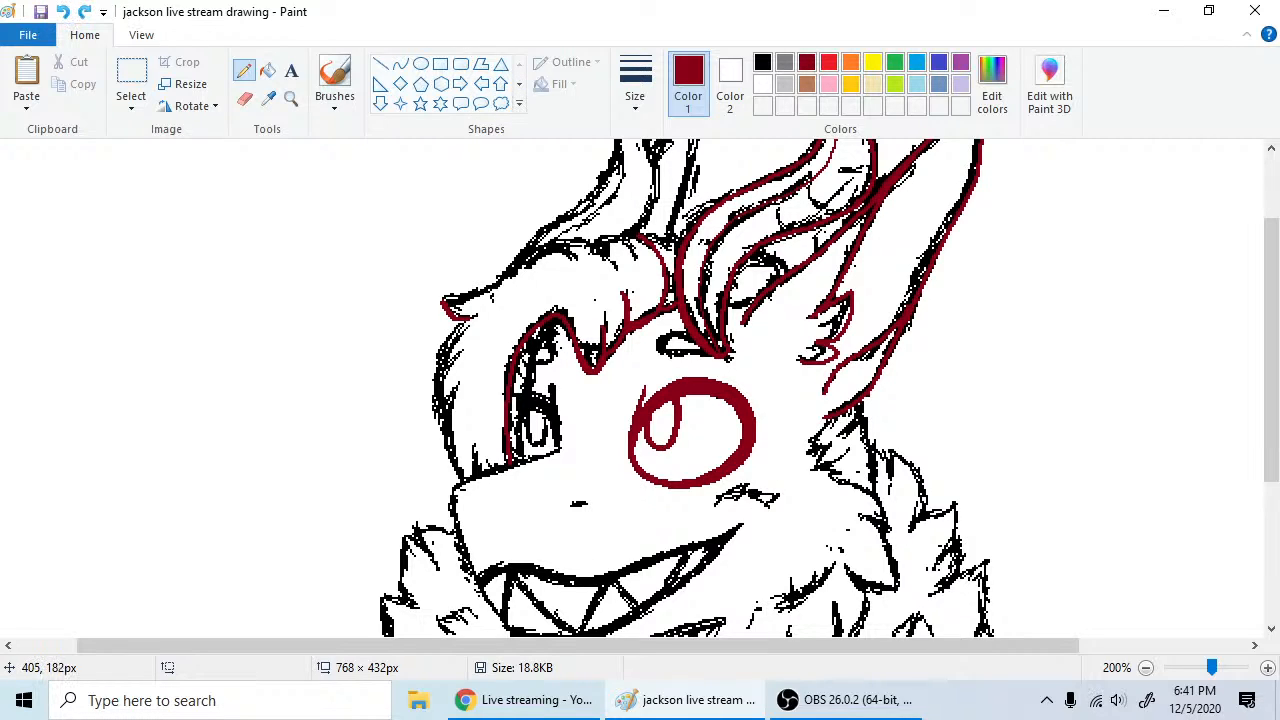
# - Fill the upper part of the large eye's inner oval in dark red, leaving a smaller oval highlight, and undo stray strokes
pyautogui.moveTo(735, 408); pyautogui.dragTo(731, 404)
pyautogui.click(62, 12)
pyautogui.click(734, 403)
pyautogui.moveTo(666, 405); pyautogui.dragTo(648, 420)
pyautogui.hotkey('ctrl', 'z')
pyautogui.moveTo(683, 411); pyautogui.dragTo(672, 414)
pyautogui.hotkey('ctrl', 'z')
pyautogui.moveTo(652, 428); pyautogui.dragTo(671, 428)
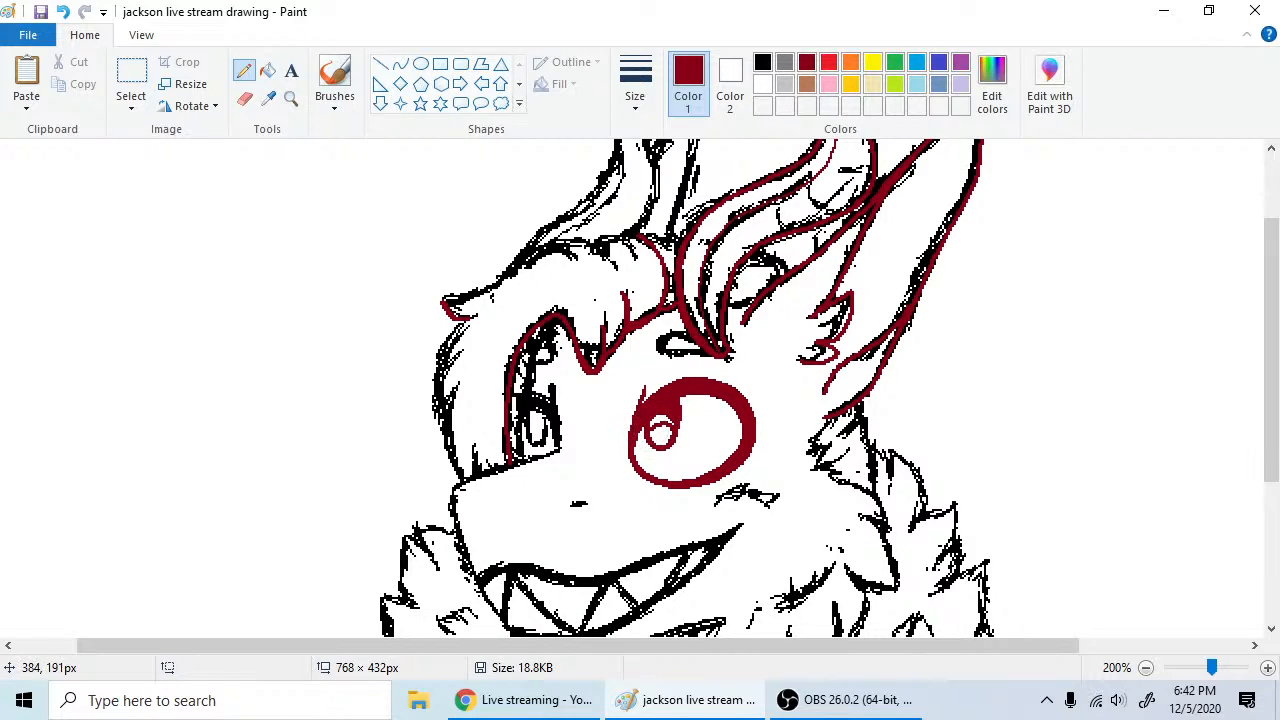
pyautogui.click(62, 12)
# - Trace the top of the fringe and its jagged front edge down to the muzzle in dark red
pyautogui.moveTo(449, 295)
pyautogui.mouseDown()
pyautogui.moveTo(488, 285)
pyautogui.moveTo(568, 238)
pyautogui.mouseUp()
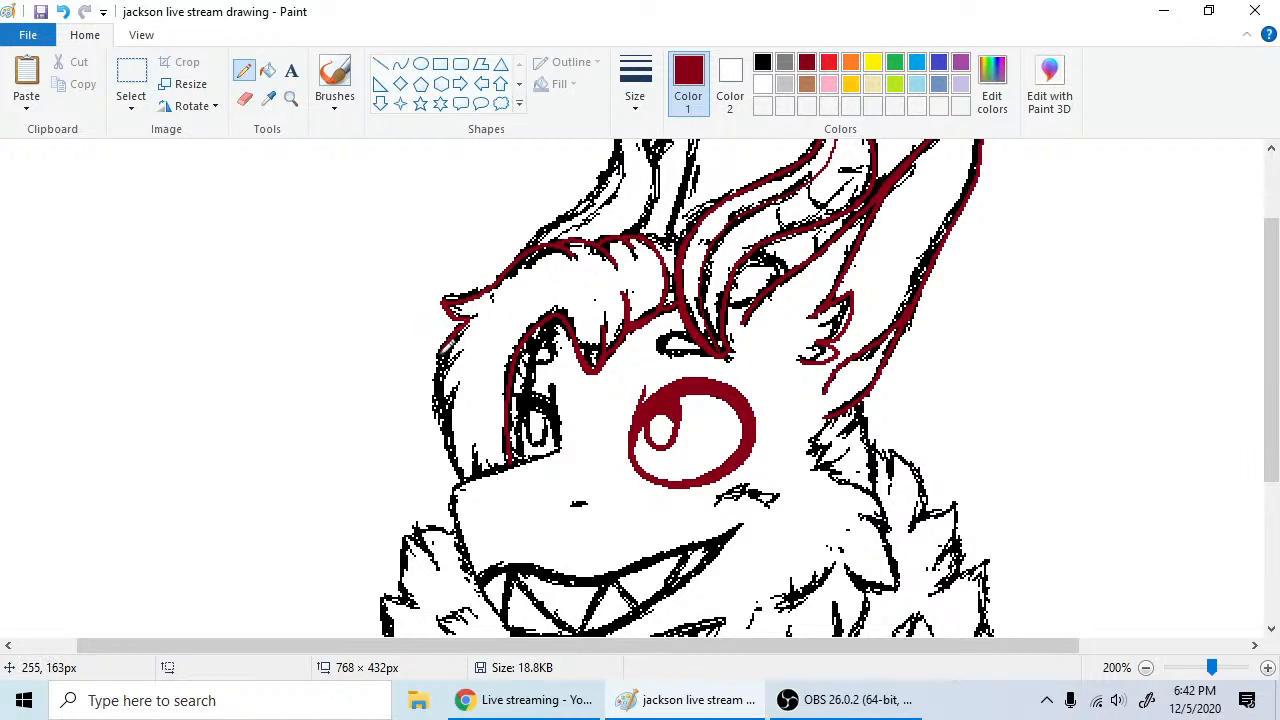
pyautogui.click(62, 12)
pyautogui.moveTo(437, 412); pyautogui.dragTo(455, 356)
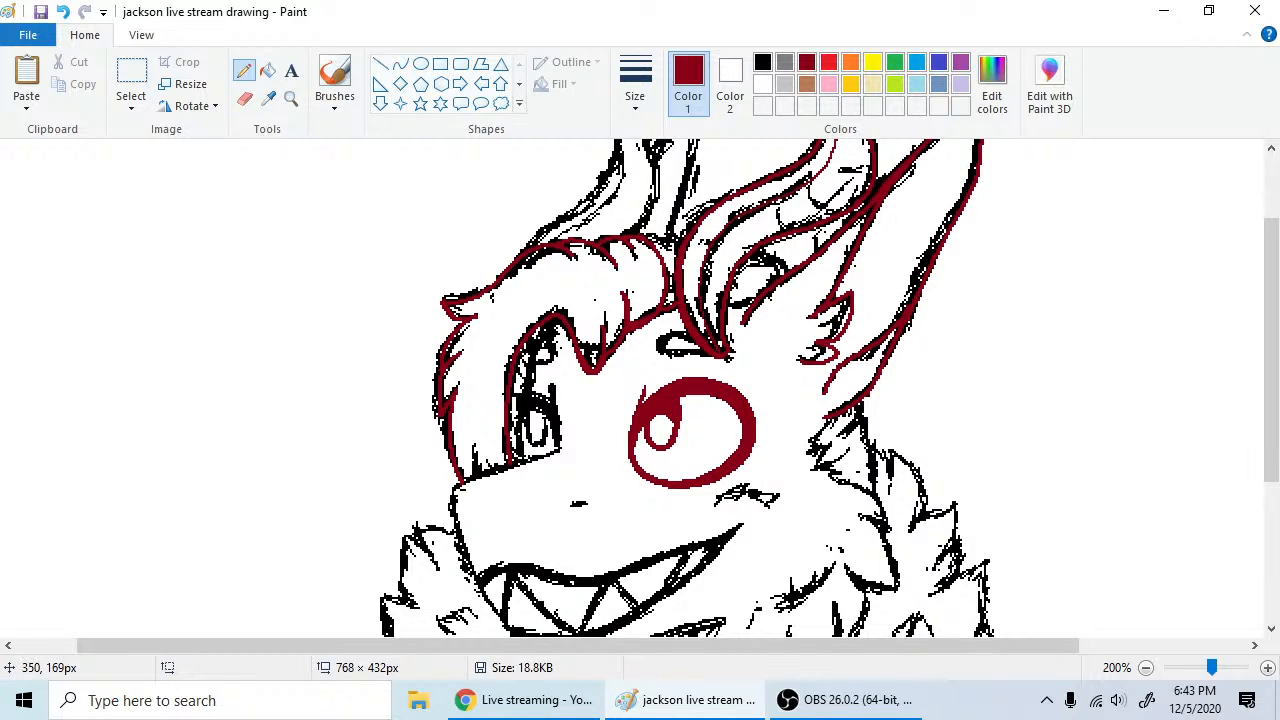
# - Outline the small eyebrow above the large eye at the horn's base in dark red, redrawing the imprecise first attempt
pyautogui.moveTo(1270, 421); pyautogui.dragTo(1269, 466)
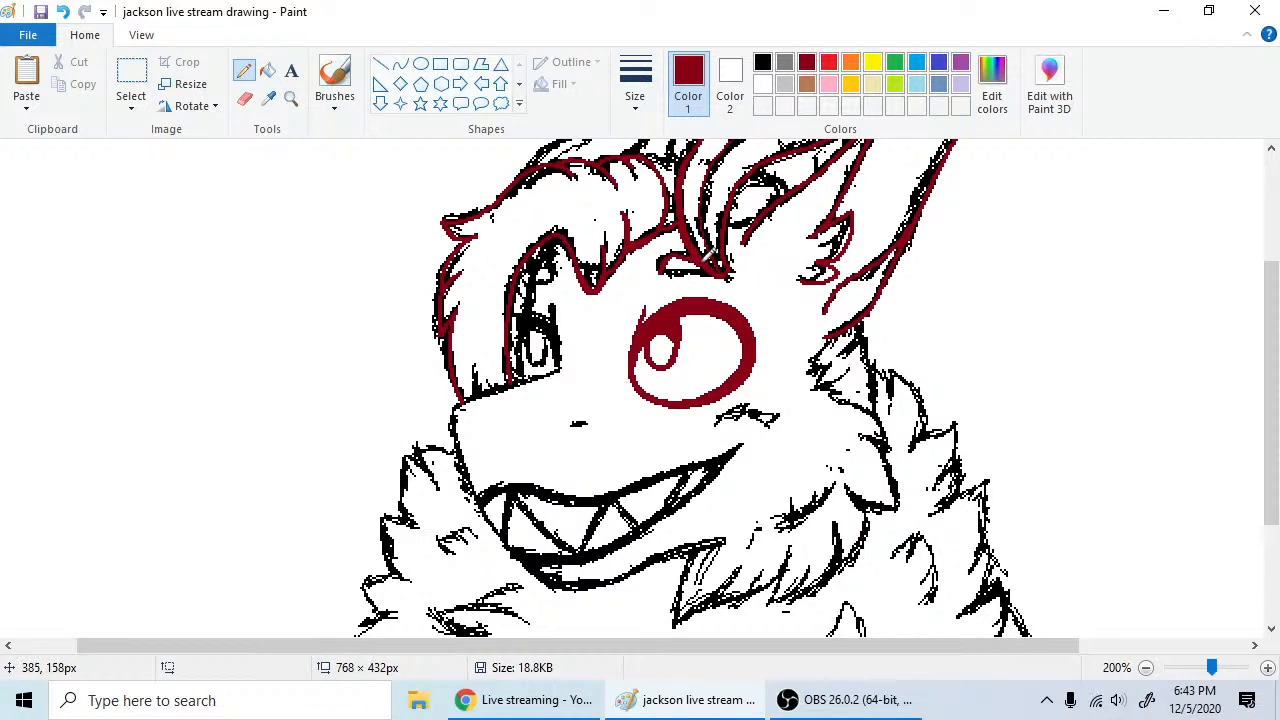
pyautogui.moveTo(669, 262); pyautogui.dragTo(713, 266)
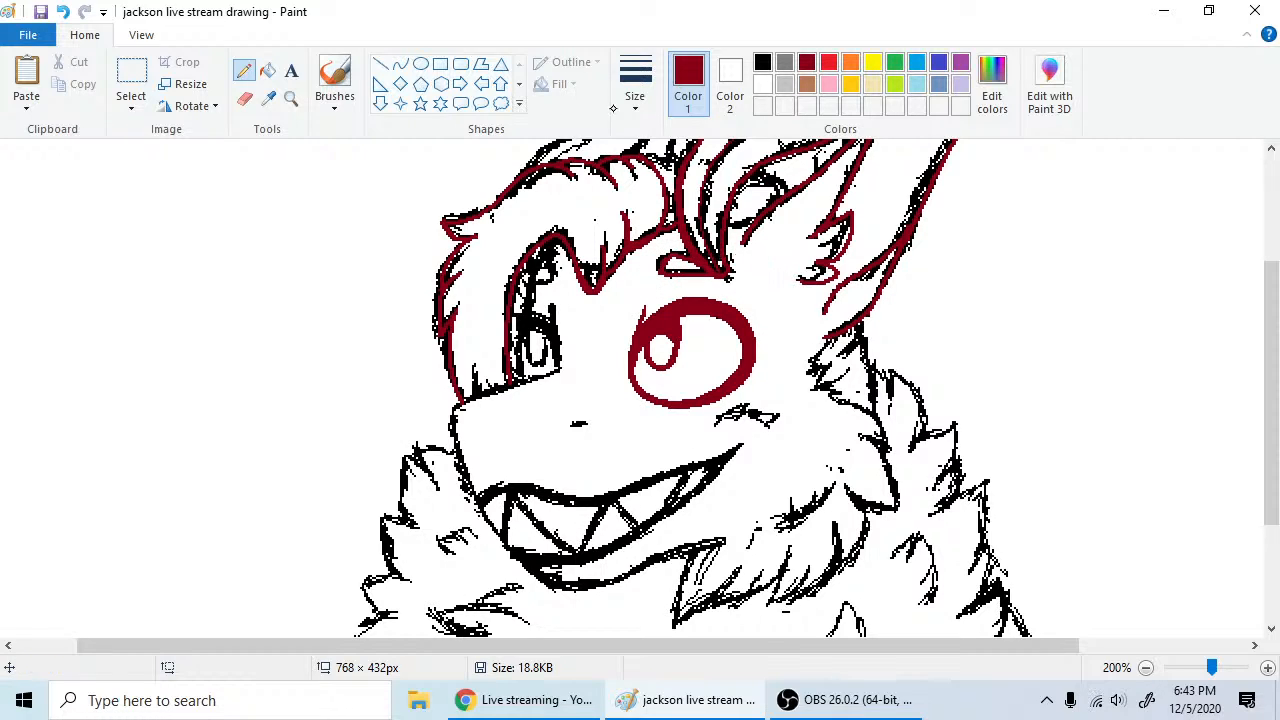
pyautogui.click(64, 12)
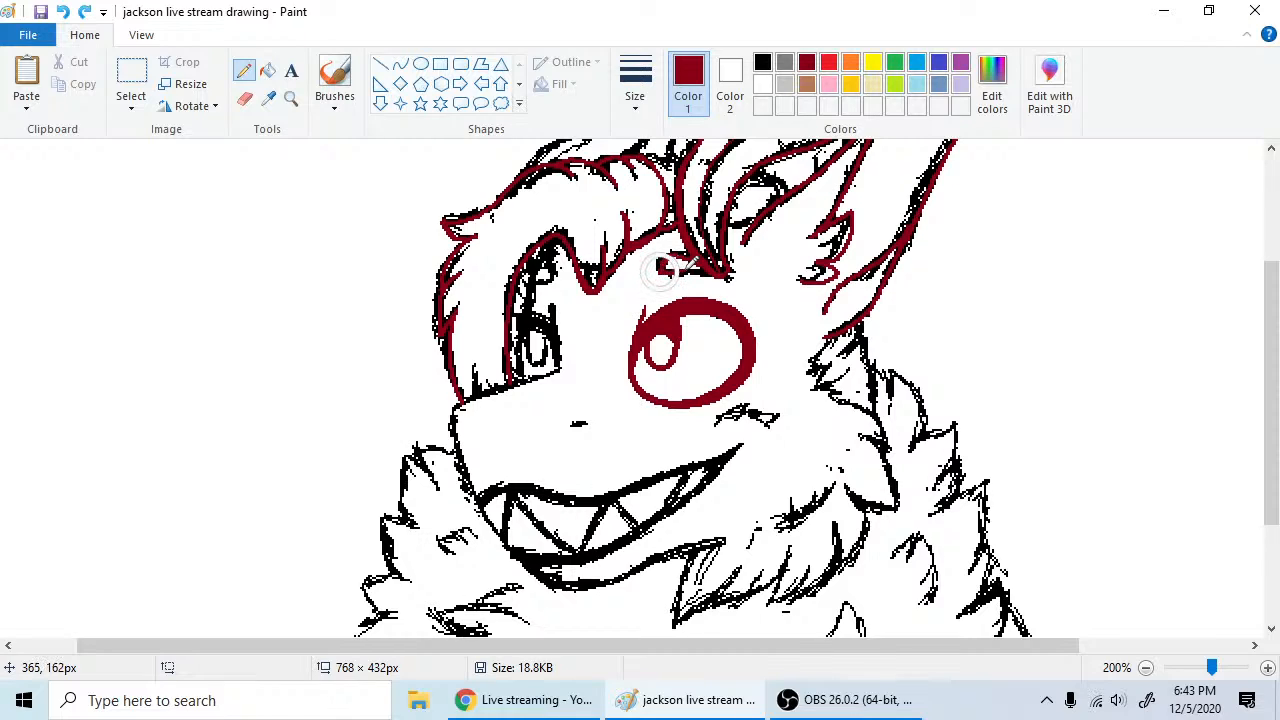
pyautogui.moveTo(660, 266); pyautogui.dragTo(724, 273)
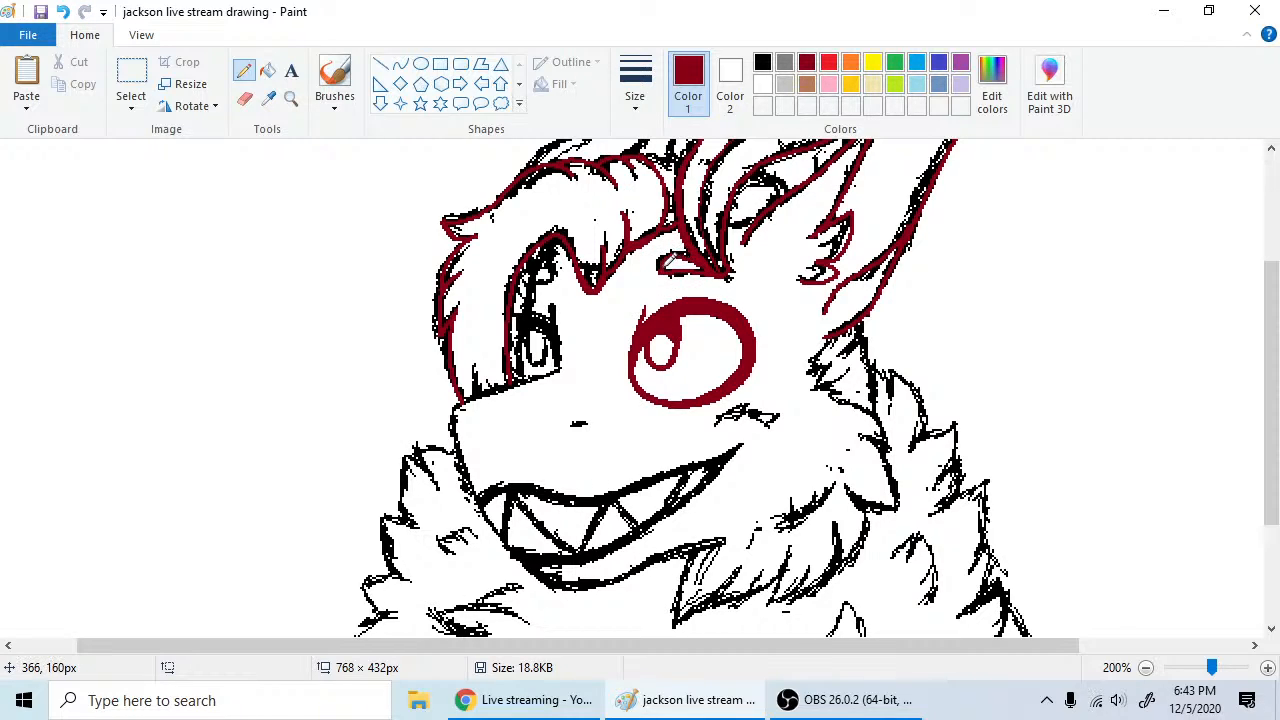
pyautogui.click(244, 99)
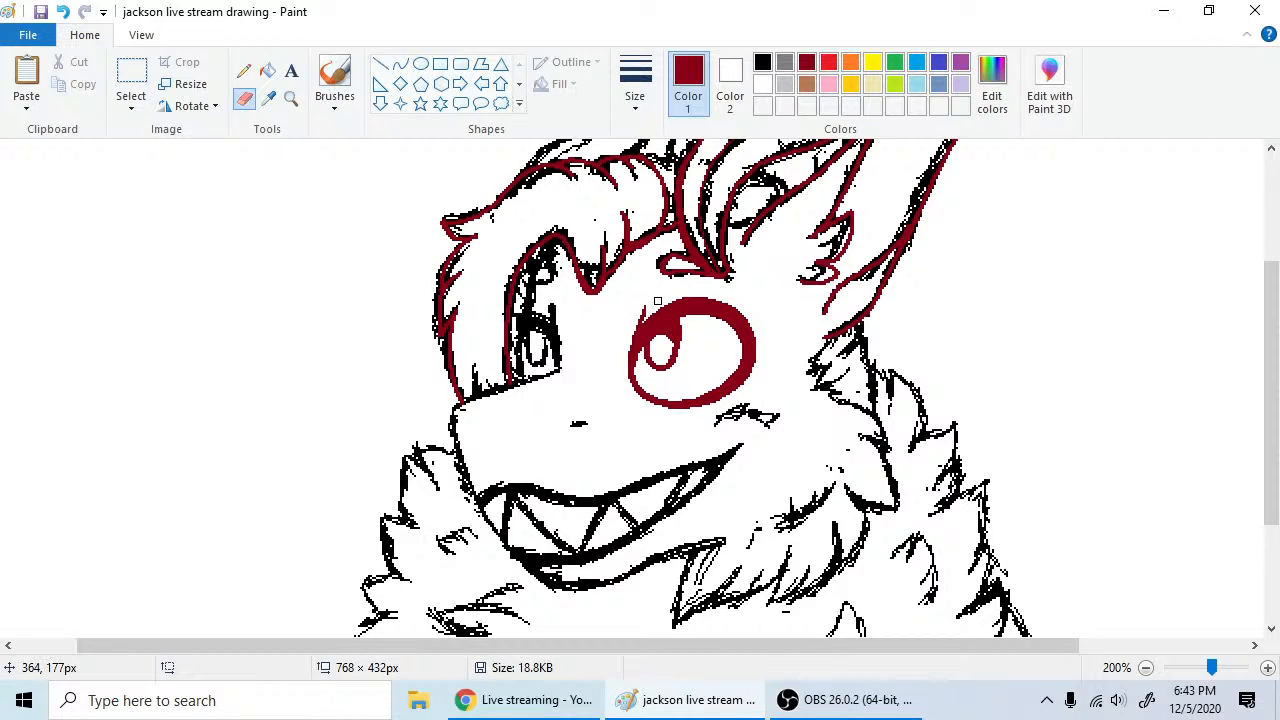
pyautogui.click(244, 70)
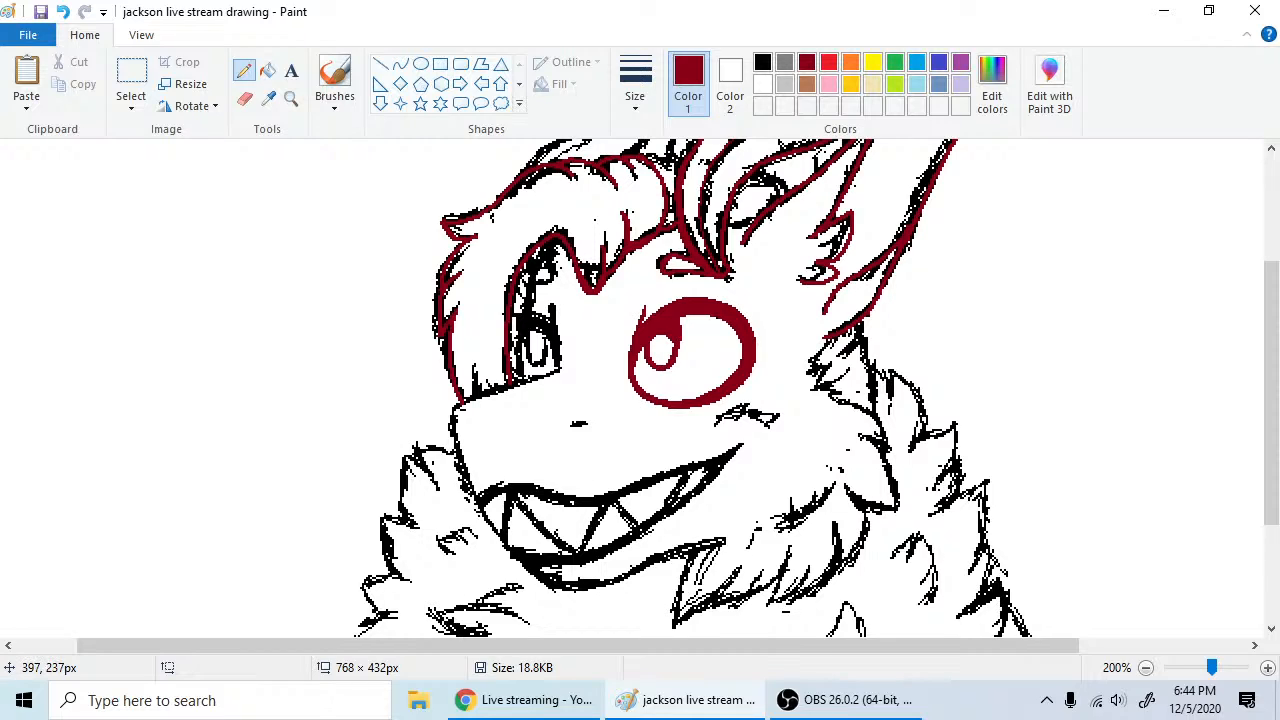
# - Try to trace the small jagged cheek mark below the large eye in dark red, undoing and redrawing strokes
pyautogui.moveTo(717, 425)
pyautogui.mouseDown()
pyautogui.moveTo(748, 405)
pyautogui.moveTo(778, 411)
pyautogui.mouseUp()
pyautogui.hotkey('ctrl', 'z')
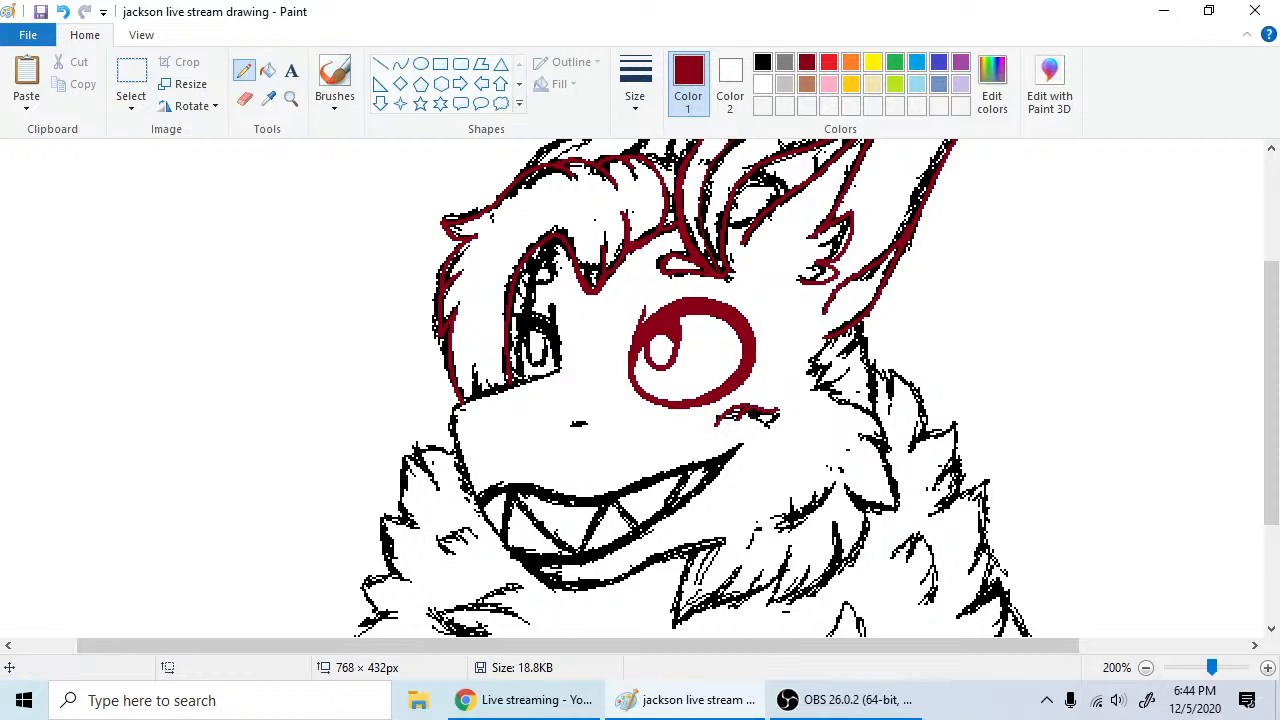
pyautogui.hotkey('ctrl', 'z')
pyautogui.moveTo(746, 404); pyautogui.dragTo(749, 406)
pyautogui.click(62, 12)
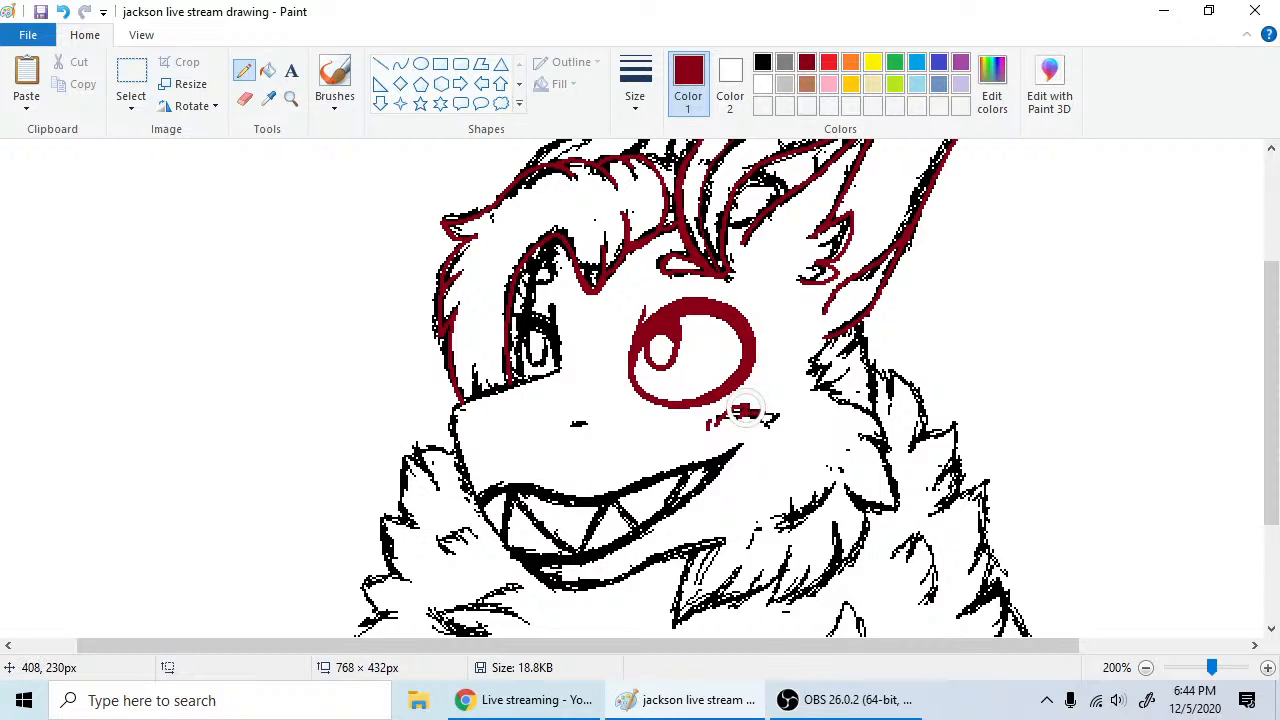
pyautogui.moveTo(744, 408); pyautogui.dragTo(782, 413)
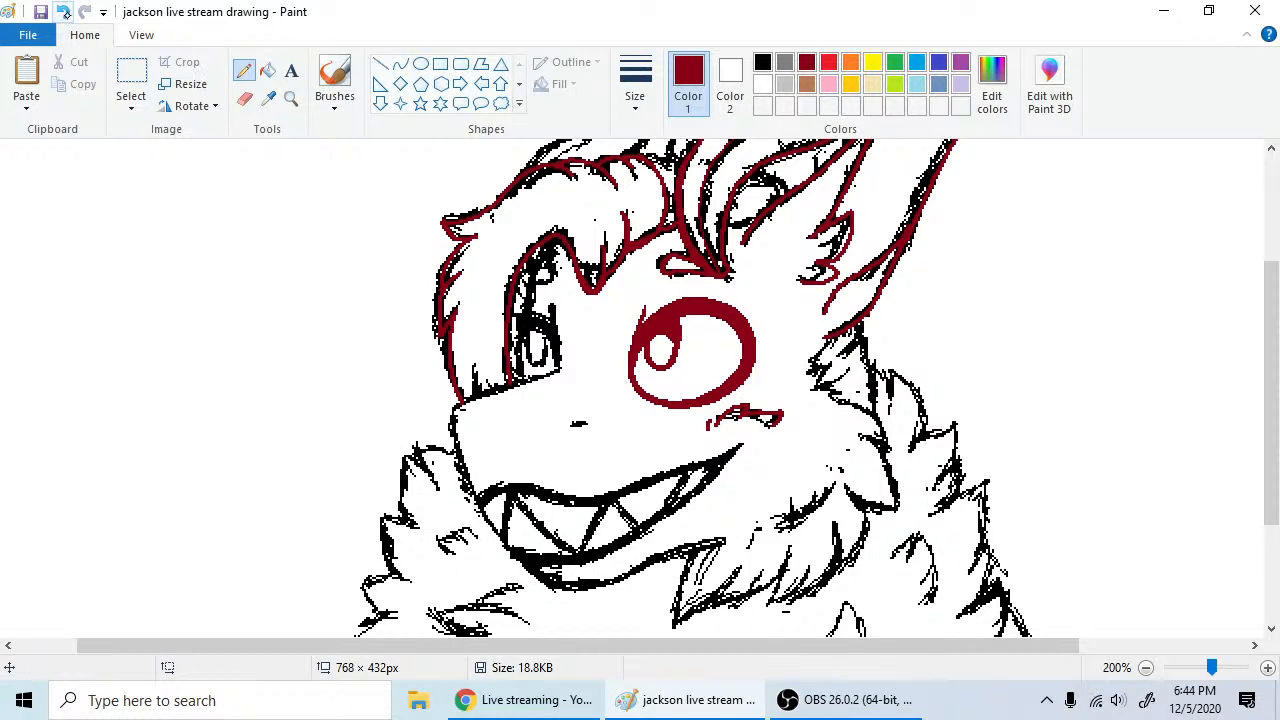
pyautogui.click(62, 11)
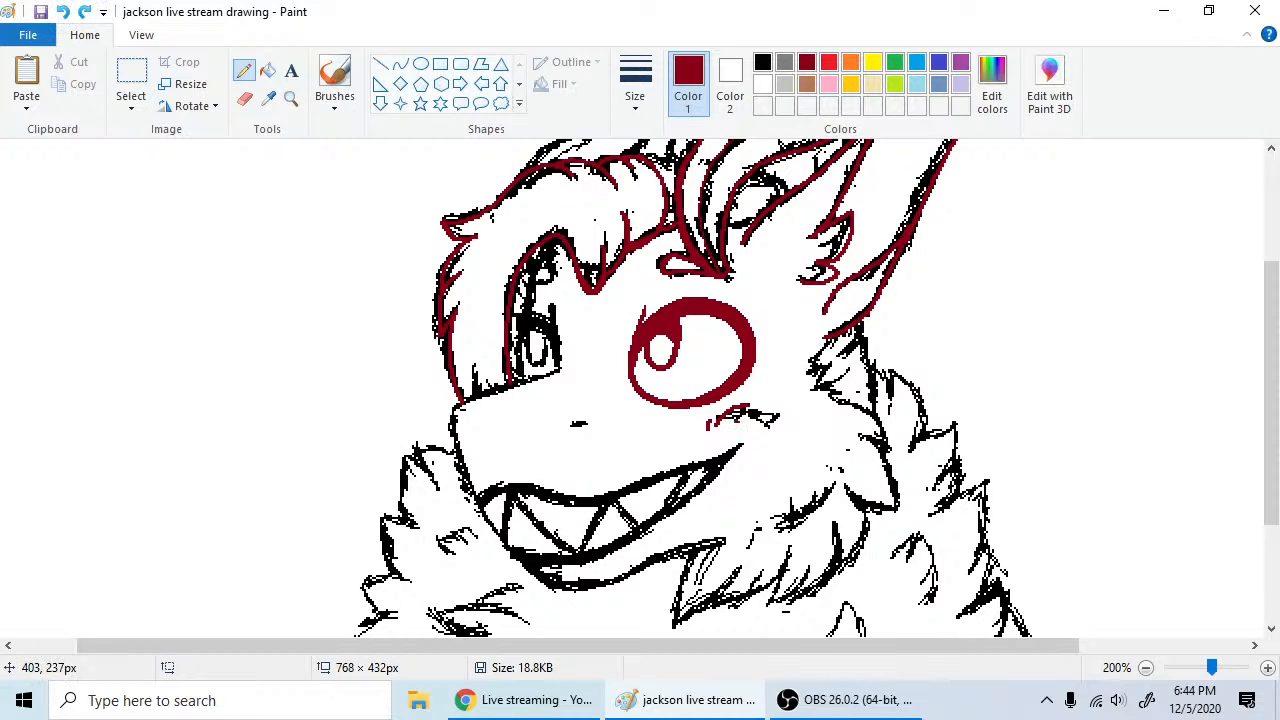
pyautogui.moveTo(738, 421)
pyautogui.mouseDown()
pyautogui.moveTo(782, 409)
pyautogui.moveTo(782, 421)
pyautogui.mouseUp()
pyautogui.hotkey('ctrl', 'z')
pyautogui.moveTo(750, 403); pyautogui.dragTo(718, 424)
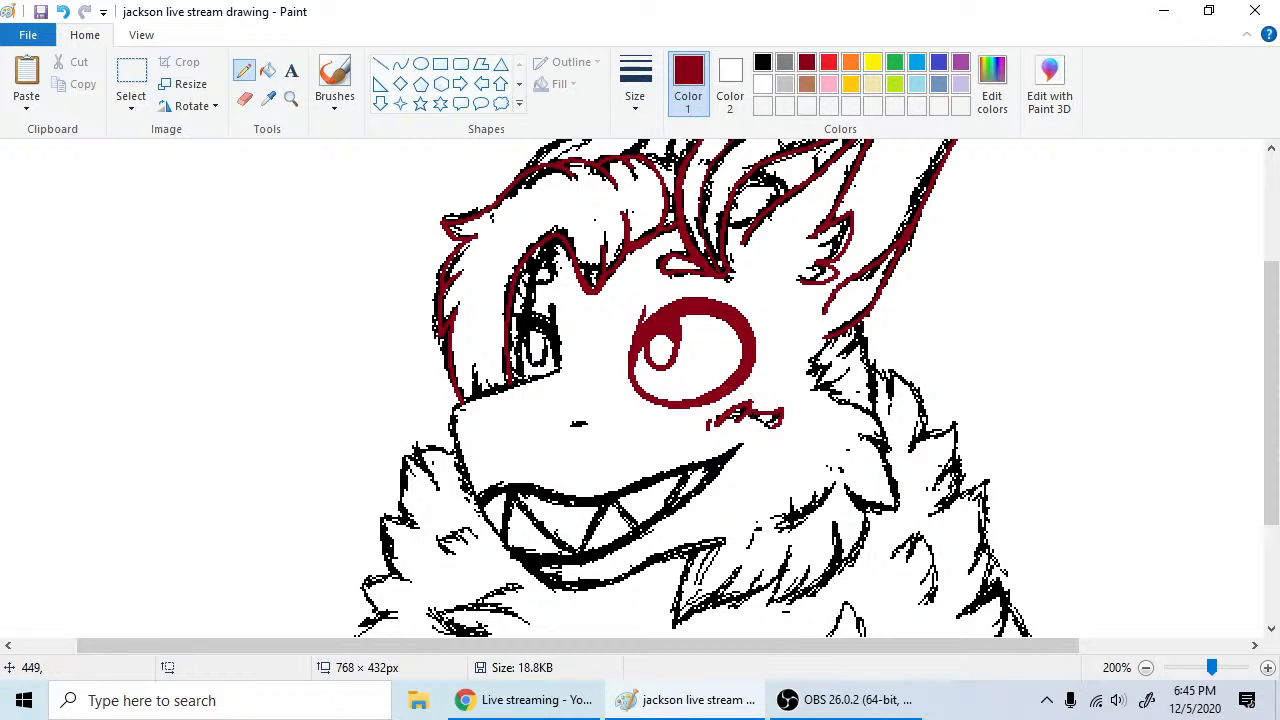
# - Erase the dark red cheek mark below the large eye and switch back to the pencil
pyautogui.click(245, 99)
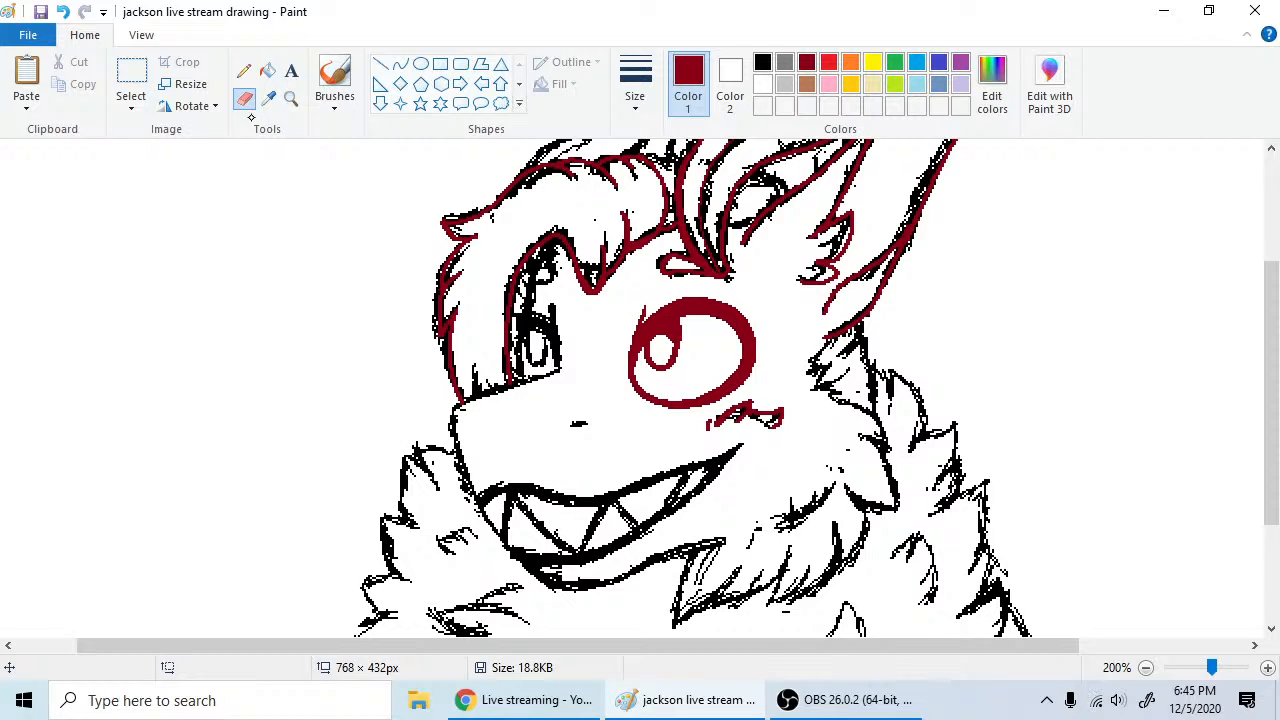
pyautogui.click(244, 70)
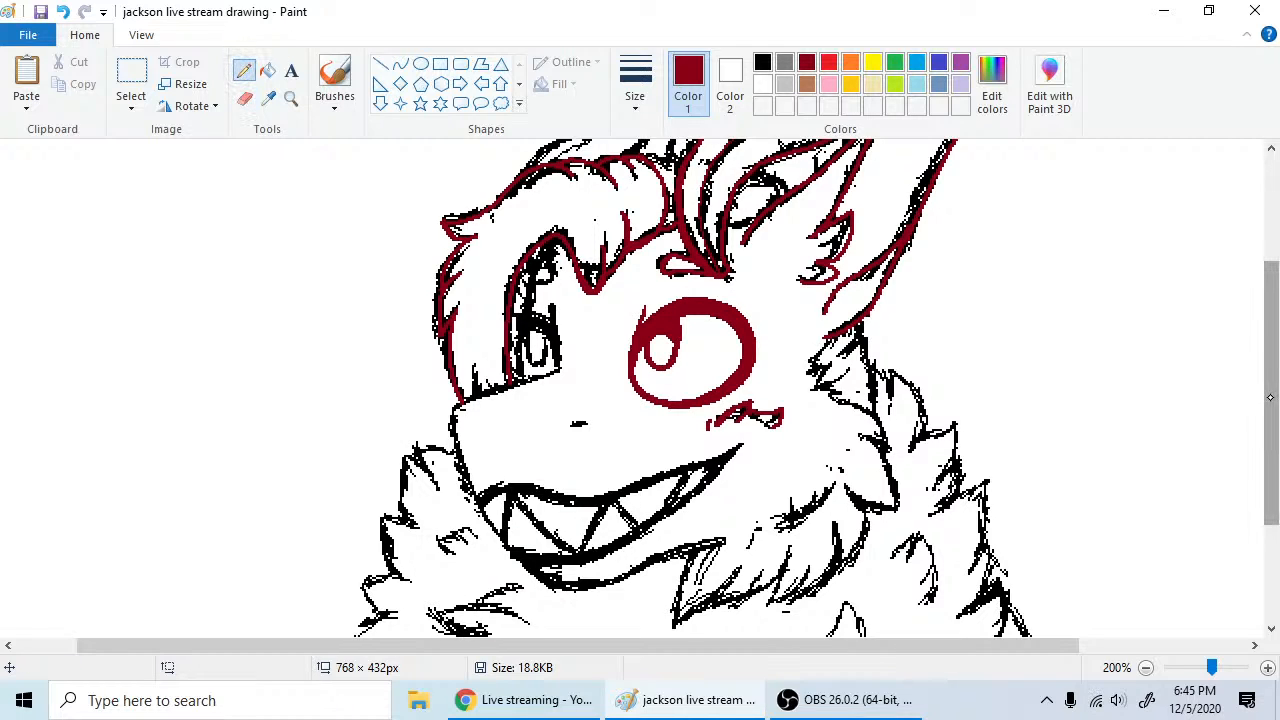
pyautogui.moveTo(1270, 397); pyautogui.dragTo(1270, 413)
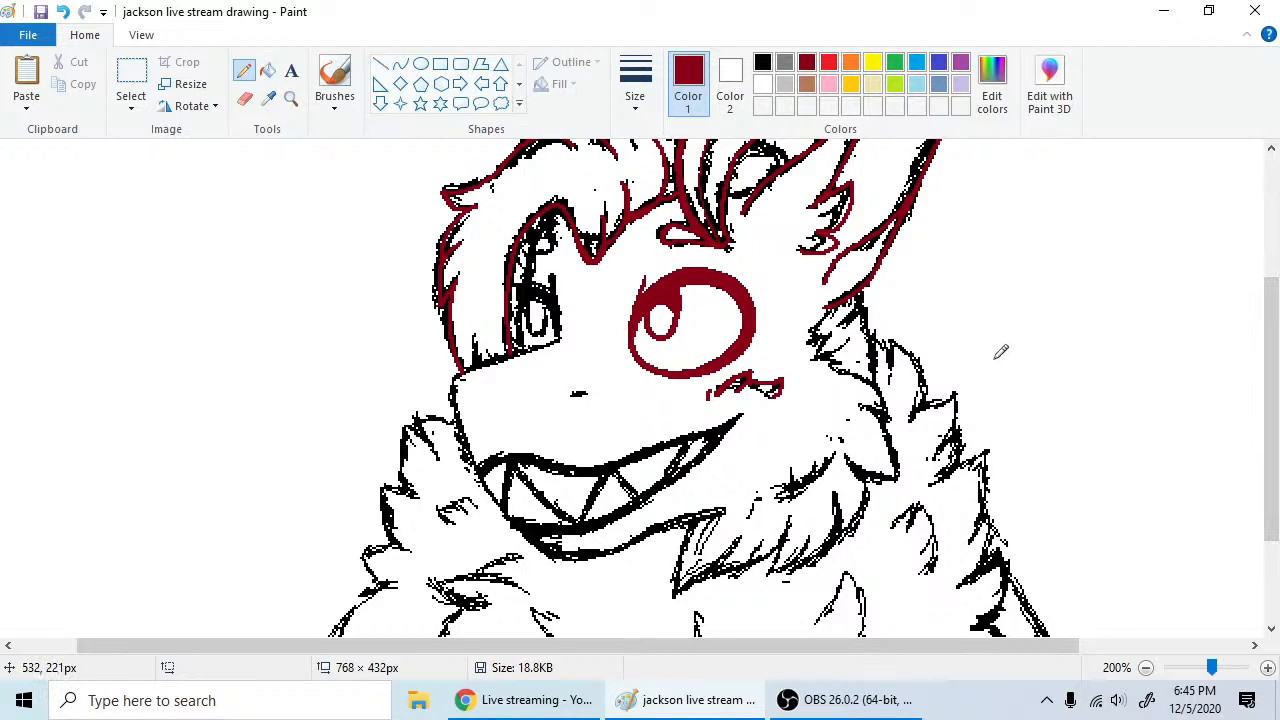
pyautogui.click(244, 99)
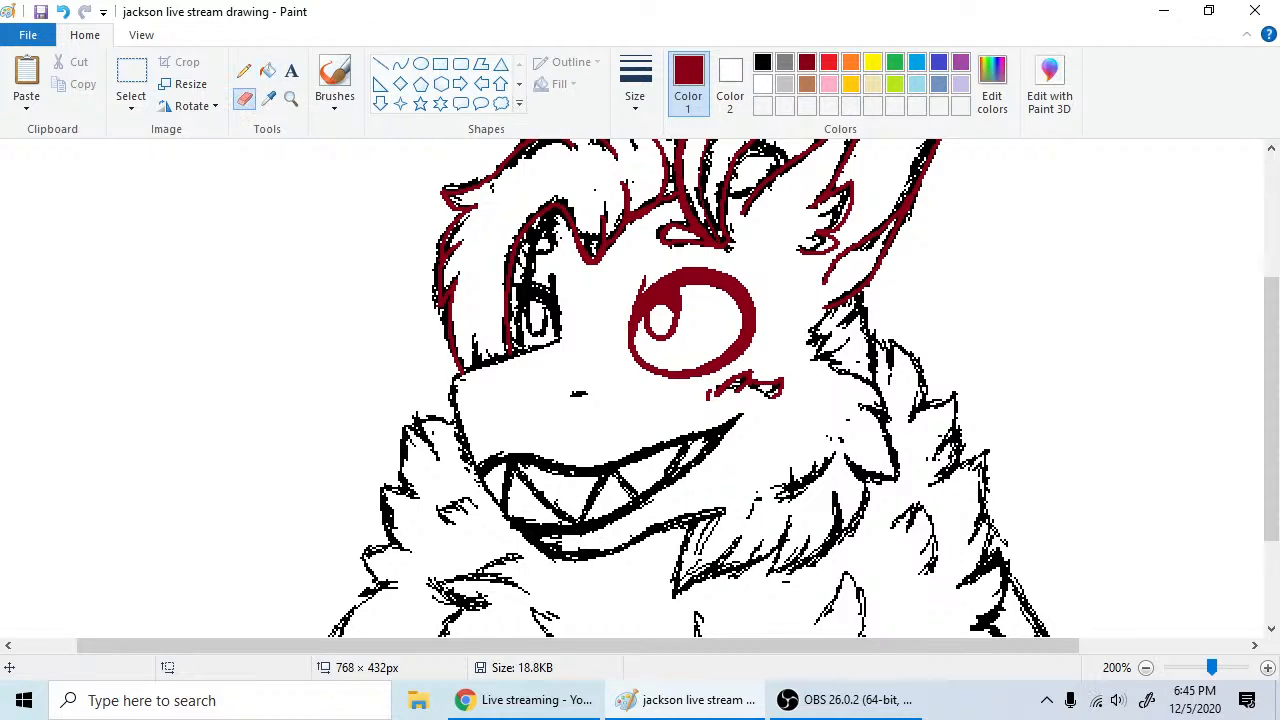
pyautogui.moveTo(779, 401)
pyautogui.mouseDown()
pyautogui.moveTo(779, 379)
pyautogui.moveTo(710, 393)
pyautogui.moveTo(752, 375)
pyautogui.moveTo(758, 387)
pyautogui.moveTo(738, 399)
pyautogui.moveTo(762, 383)
pyautogui.moveTo(782, 397)
pyautogui.moveTo(758, 401)
pyautogui.moveTo(810, 399)
pyautogui.mouseUp()
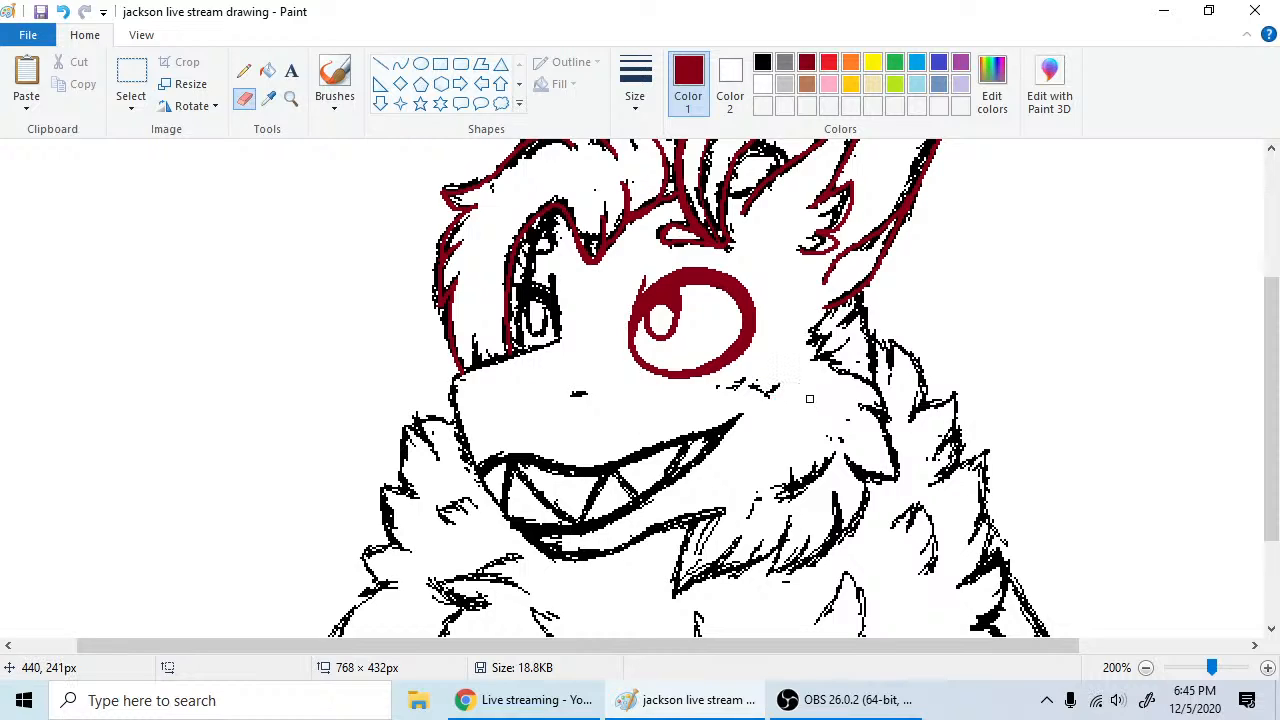
pyautogui.click(243, 70)
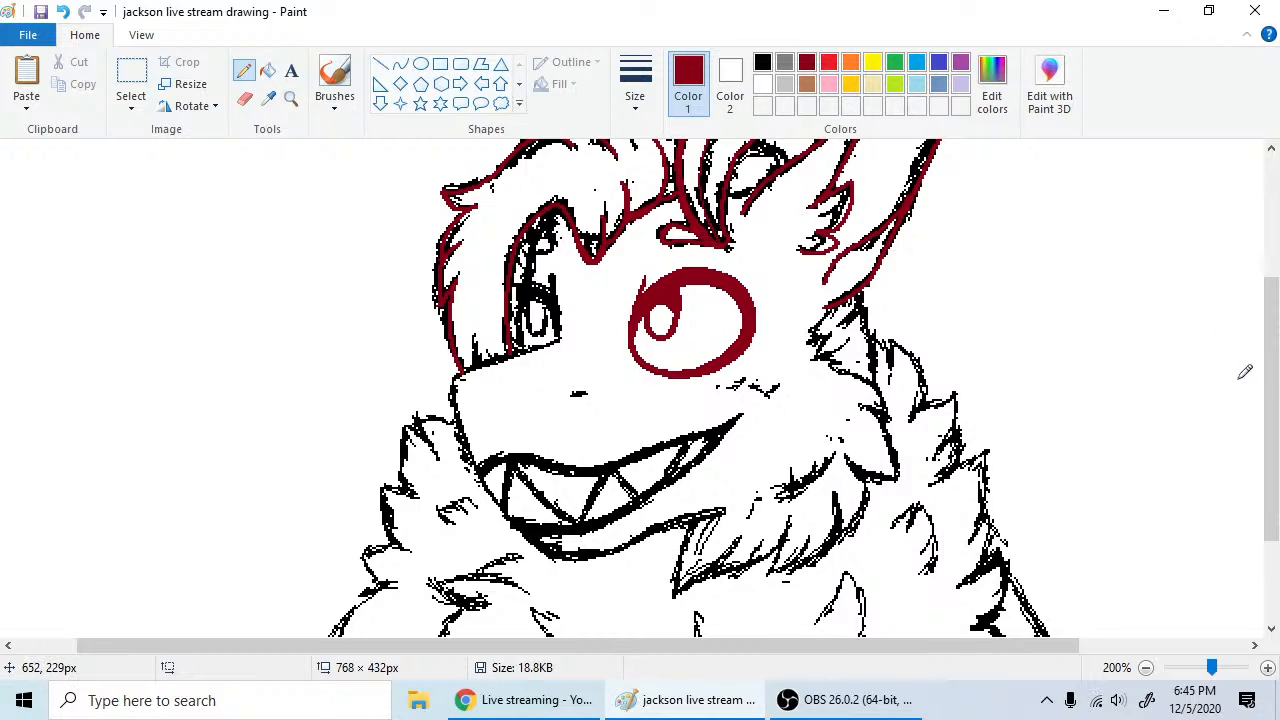
pyautogui.moveTo(1268, 405); pyautogui.dragTo(1273, 330)
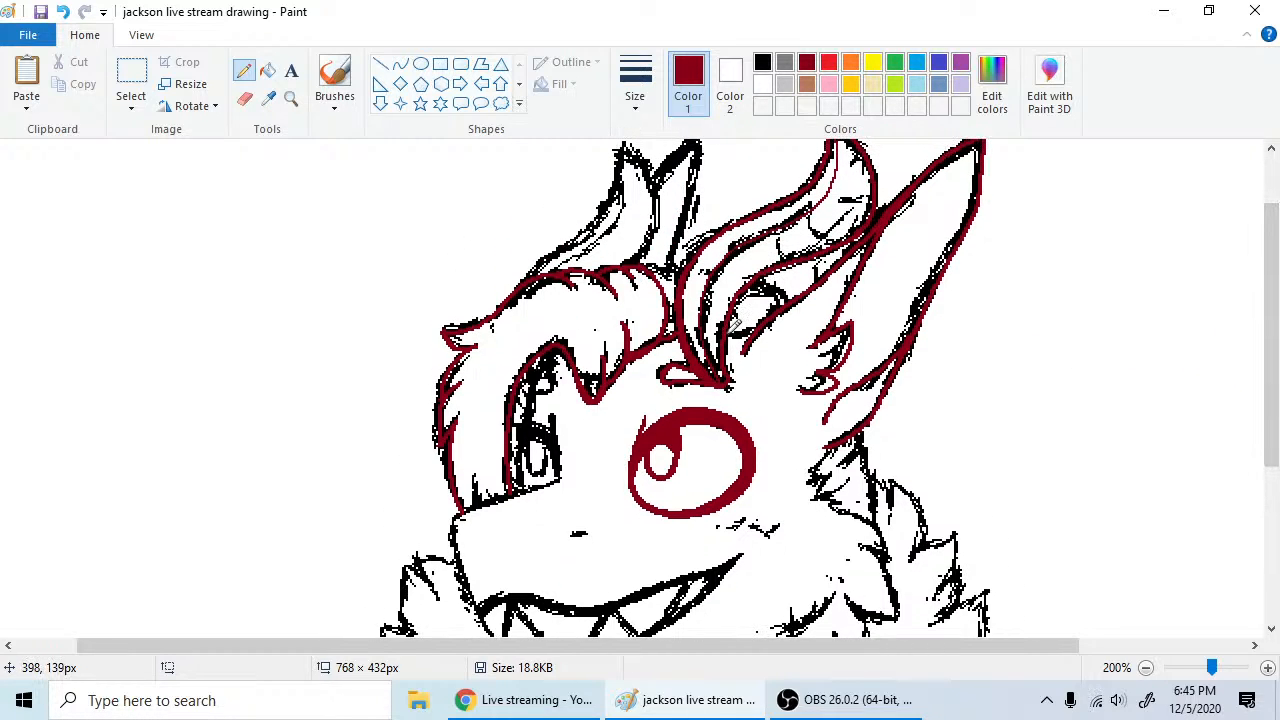
# - Trace the small marking between the horn and ear and the fur tuft below the ear in dark red, redrawing the tuft's imprecise edge
pyautogui.moveTo(733, 321); pyautogui.dragTo(737, 324)
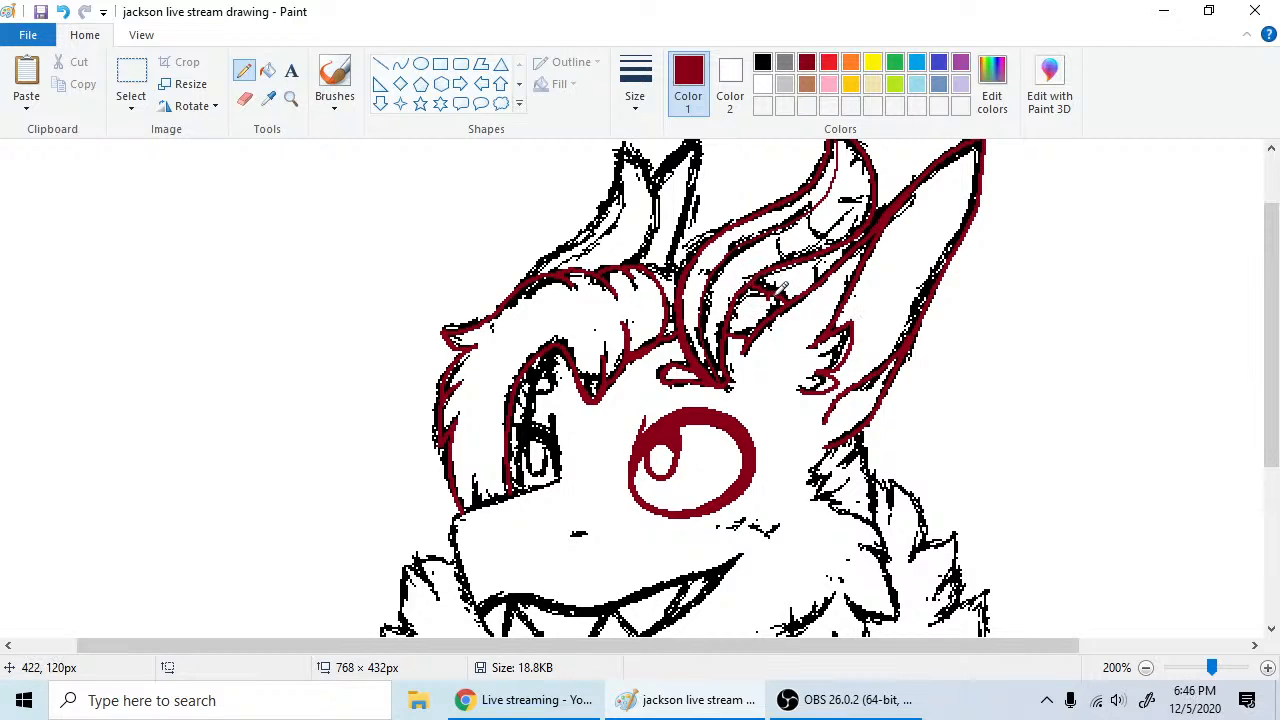
pyautogui.moveTo(1271, 335); pyautogui.dragTo(1271, 428)
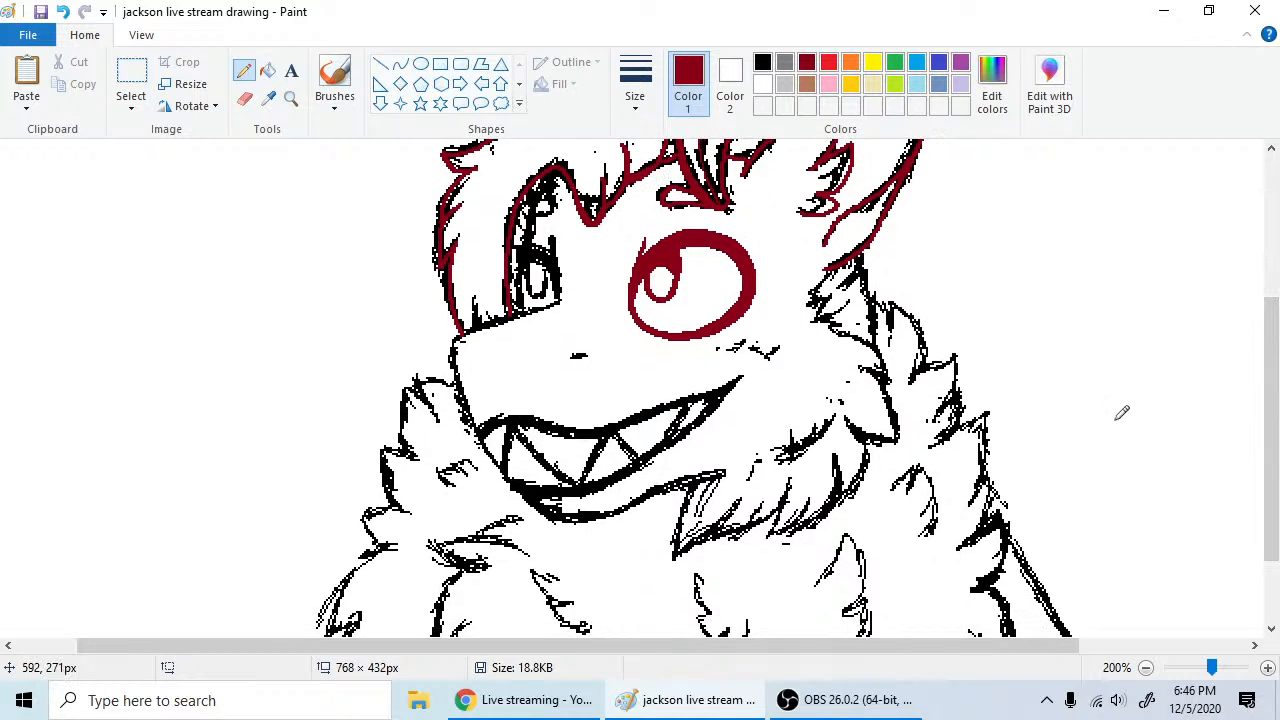
pyautogui.moveTo(832, 267)
pyautogui.mouseDown()
pyautogui.moveTo(808, 300)
pyautogui.moveTo(861, 297)
pyautogui.moveTo(828, 327)
pyautogui.moveTo(884, 342)
pyautogui.mouseUp()
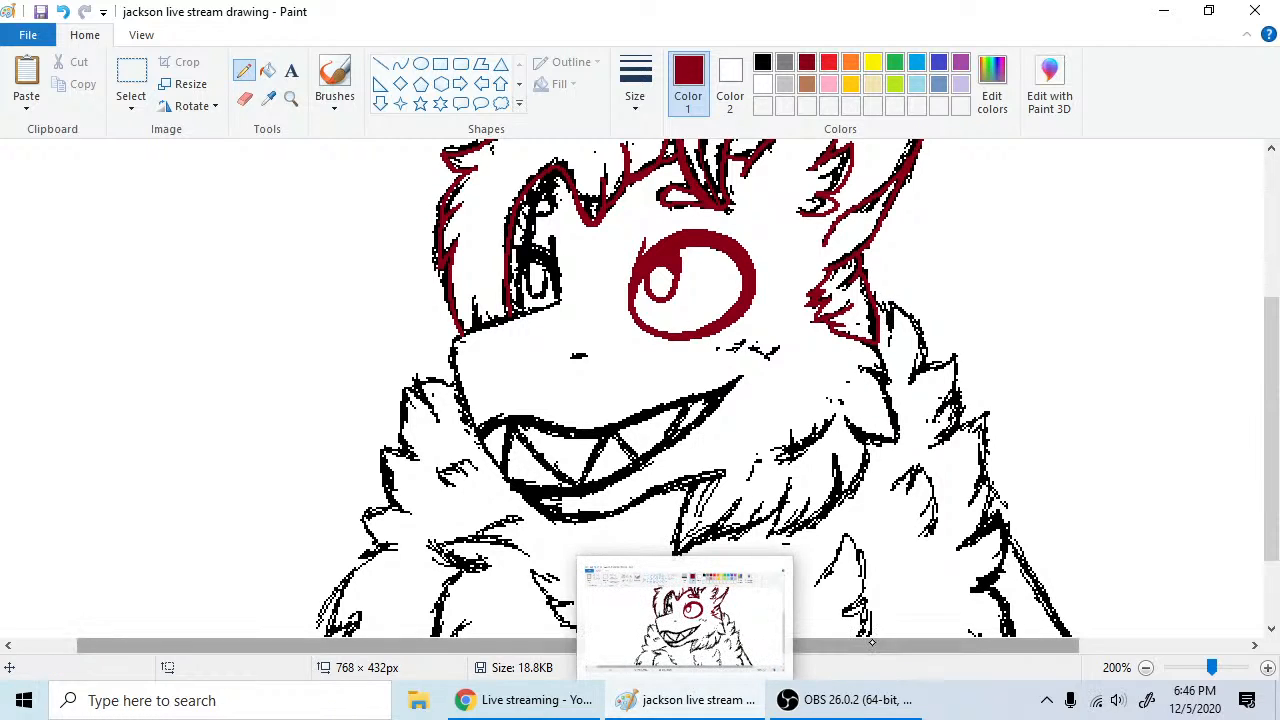
pyautogui.moveTo(865, 643); pyautogui.dragTo(840, 643)
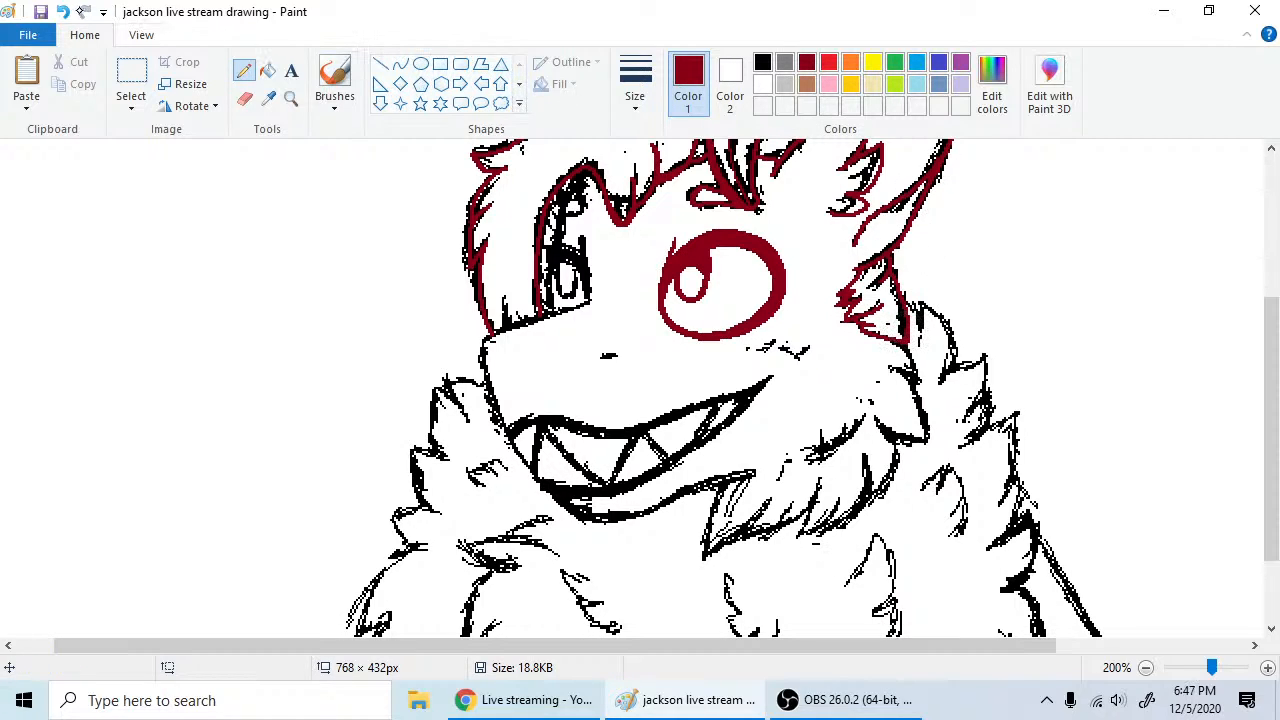
pyautogui.click(62, 12)
pyautogui.moveTo(908, 334); pyautogui.dragTo(908, 318)
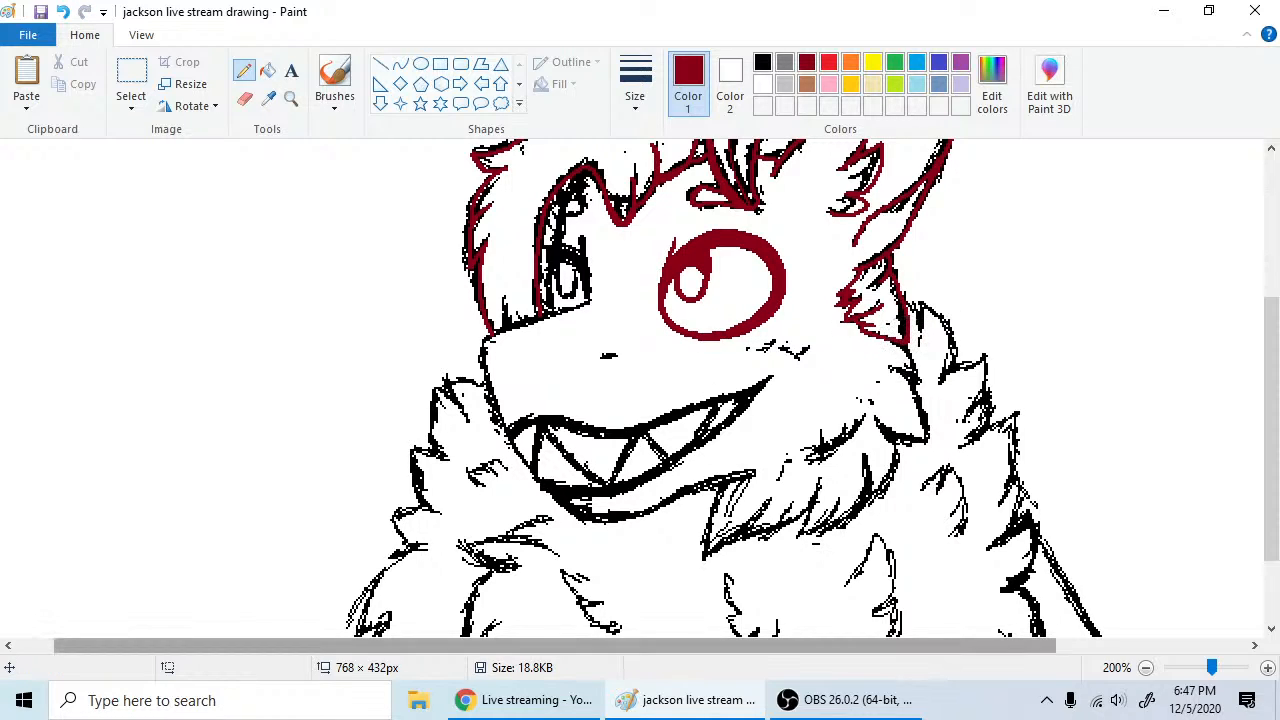
# - Trace the small nostril mark on the muzzle in dark red
pyautogui.moveTo(926, 645); pyautogui.dragTo(889, 645)
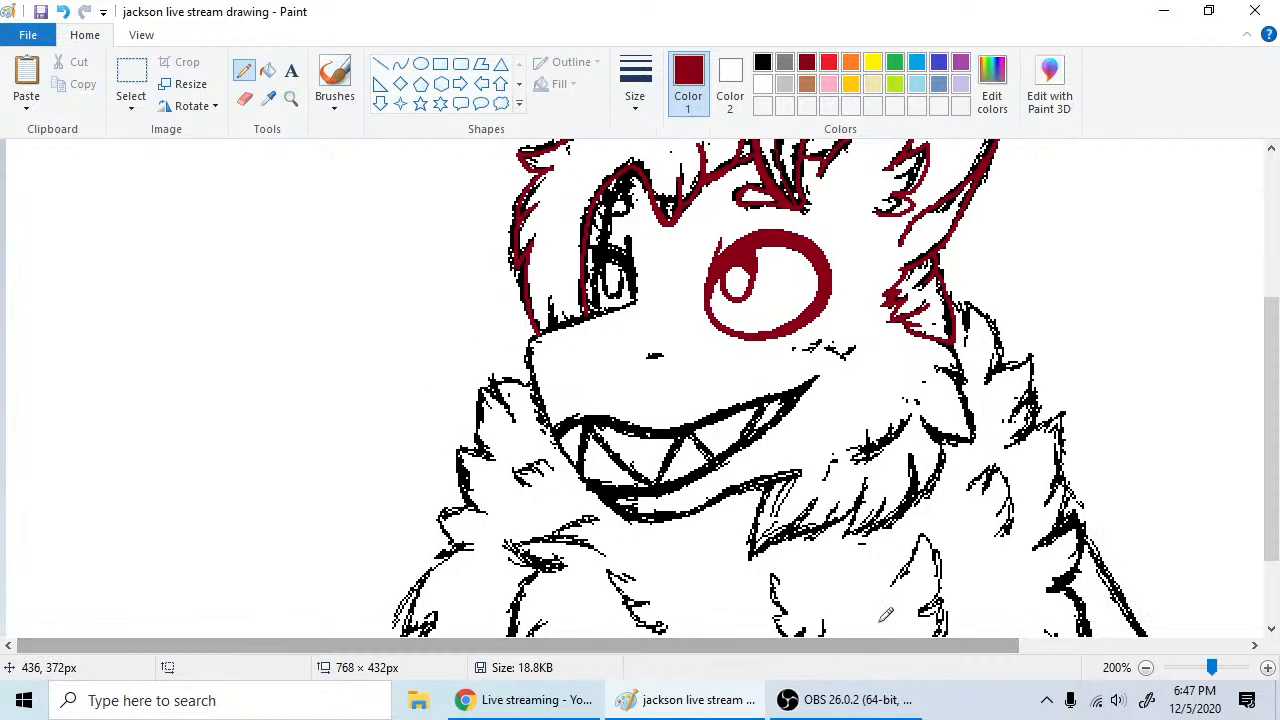
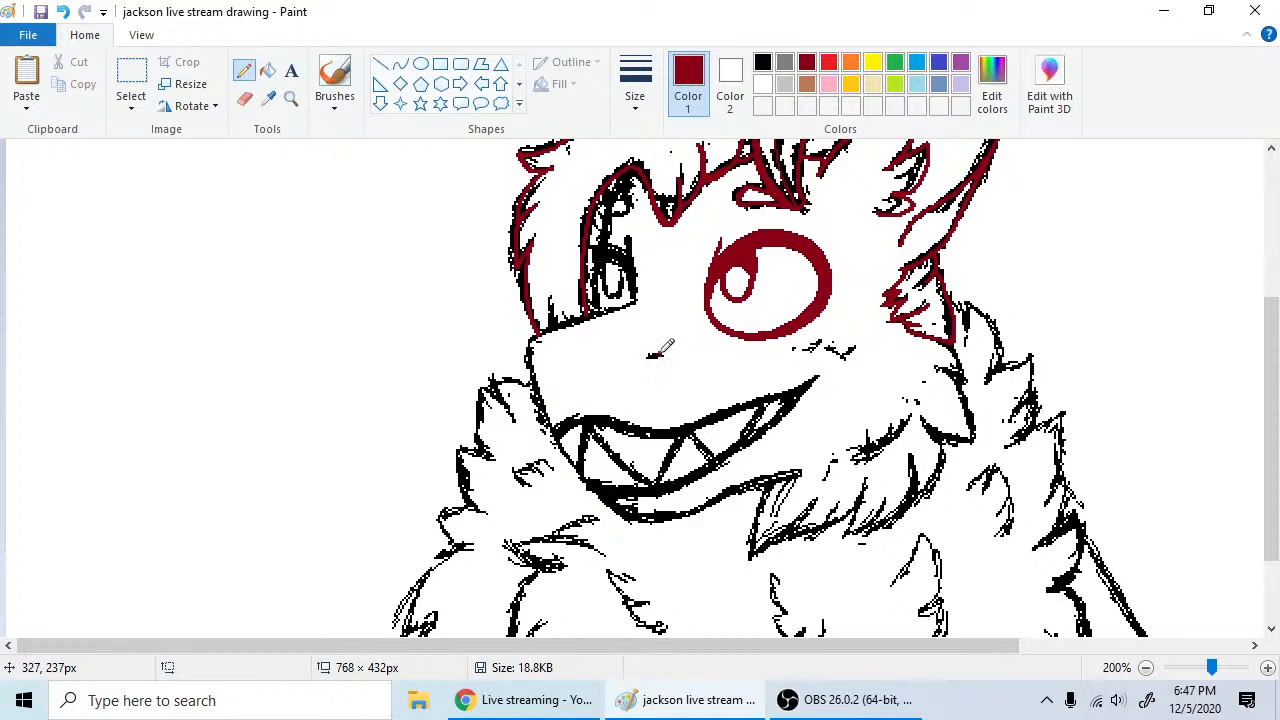
pyautogui.click(658, 354)
pyautogui.moveTo(881, 647); pyautogui.dragTo(921, 644)
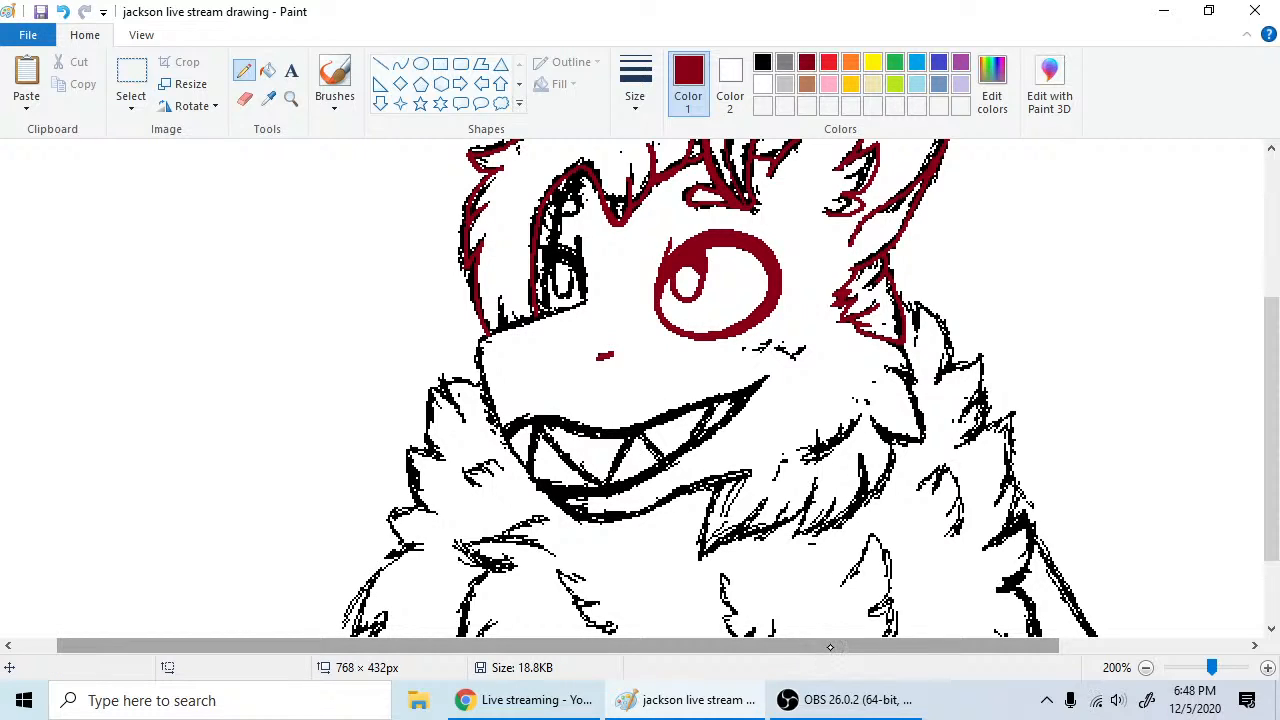
# - Trace the muzzle's upper edge, the smaller far eye and the hair line above it in dark red, undoing imprecise strokes
pyautogui.moveTo(830, 647); pyautogui.dragTo(795, 652)
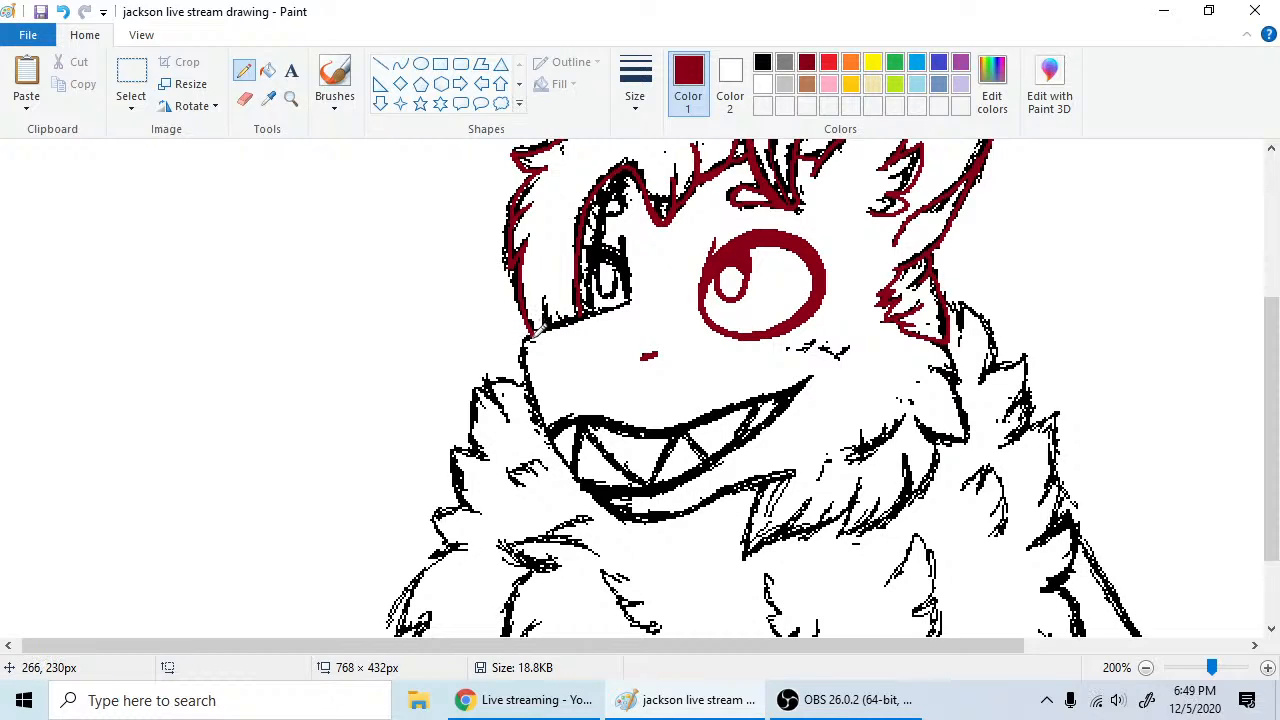
pyautogui.moveTo(533, 330); pyautogui.dragTo(633, 298)
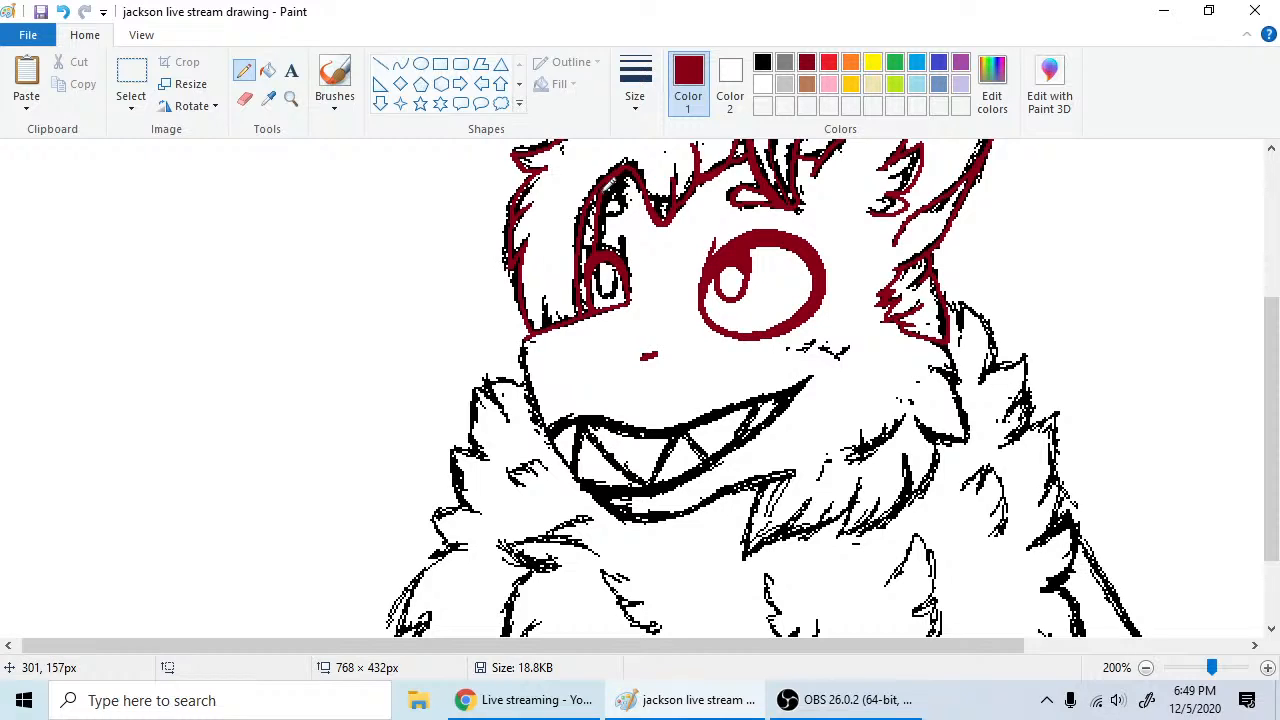
pyautogui.moveTo(607, 190)
pyautogui.mouseDown()
pyautogui.moveTo(603, 170)
pyautogui.moveTo(631, 156)
pyautogui.mouseUp()
pyautogui.moveTo(598, 247); pyautogui.dragTo(625, 265)
pyautogui.click(62, 11)
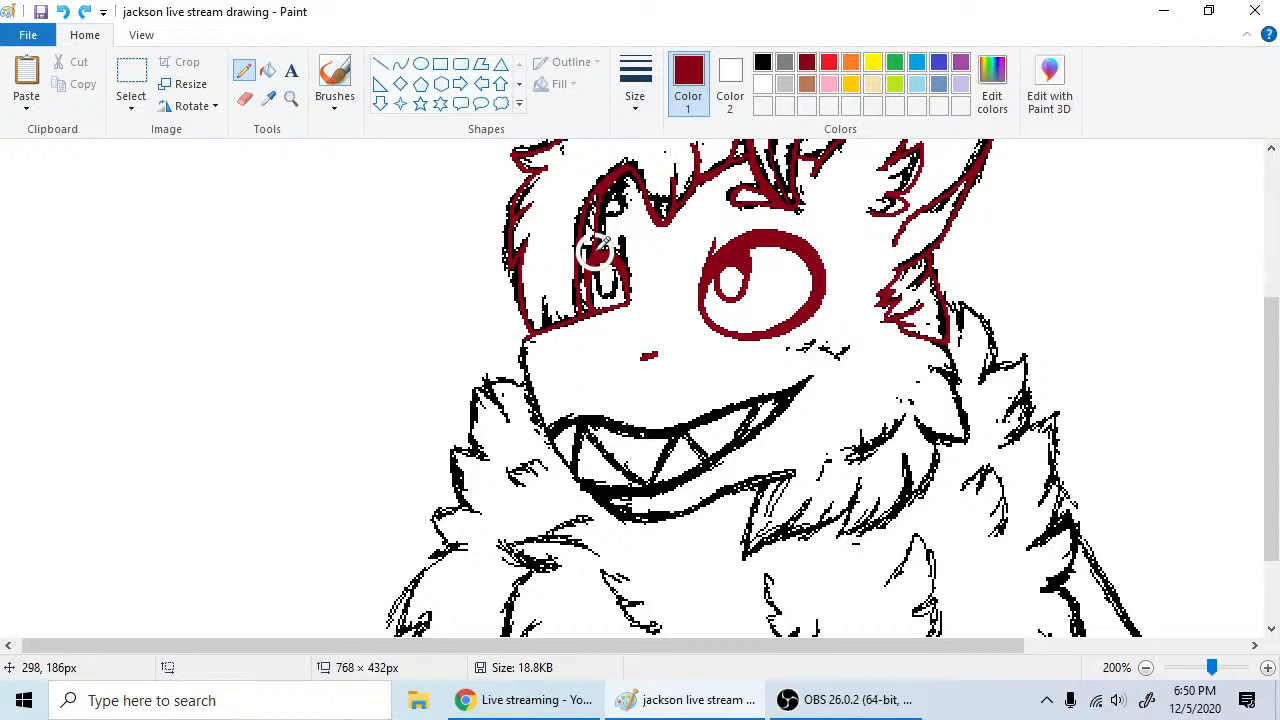
pyautogui.moveTo(594, 251); pyautogui.dragTo(589, 262)
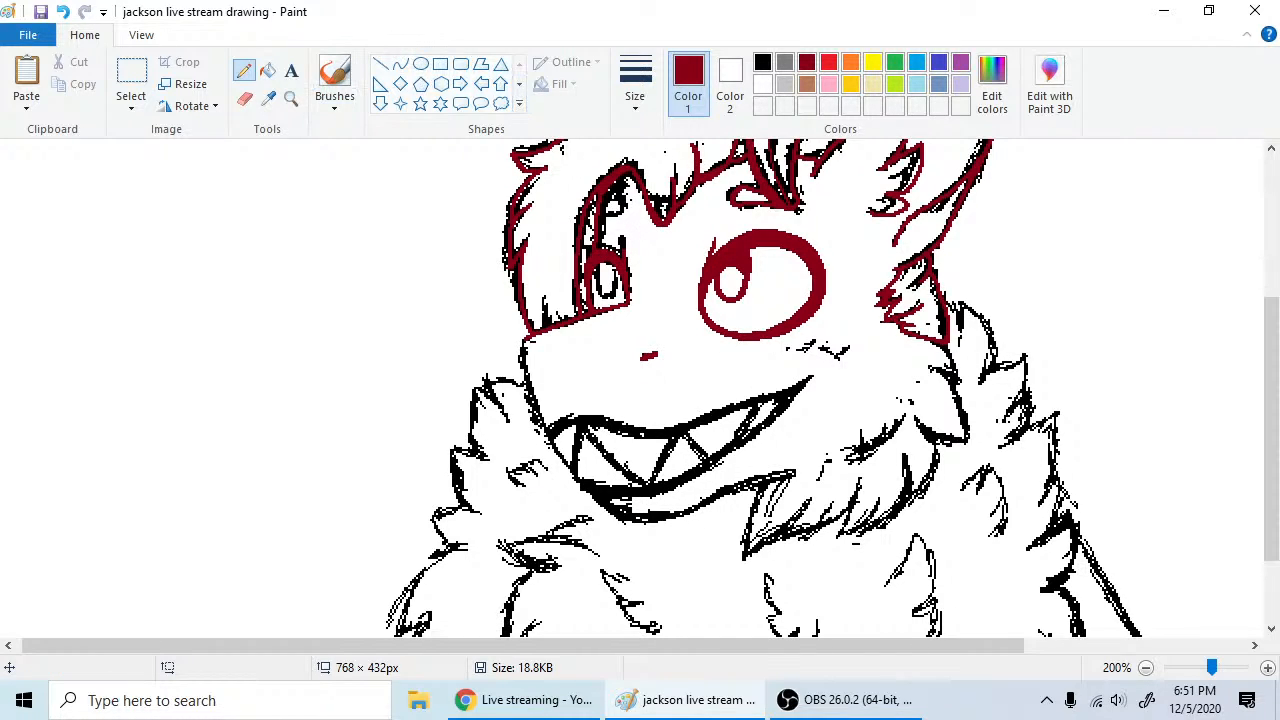
# - Set the pencil to the thinnest line size, shade the far eye around its pupil and trace the fine strands at the fringe's lower edge
pyautogui.click(635, 85)
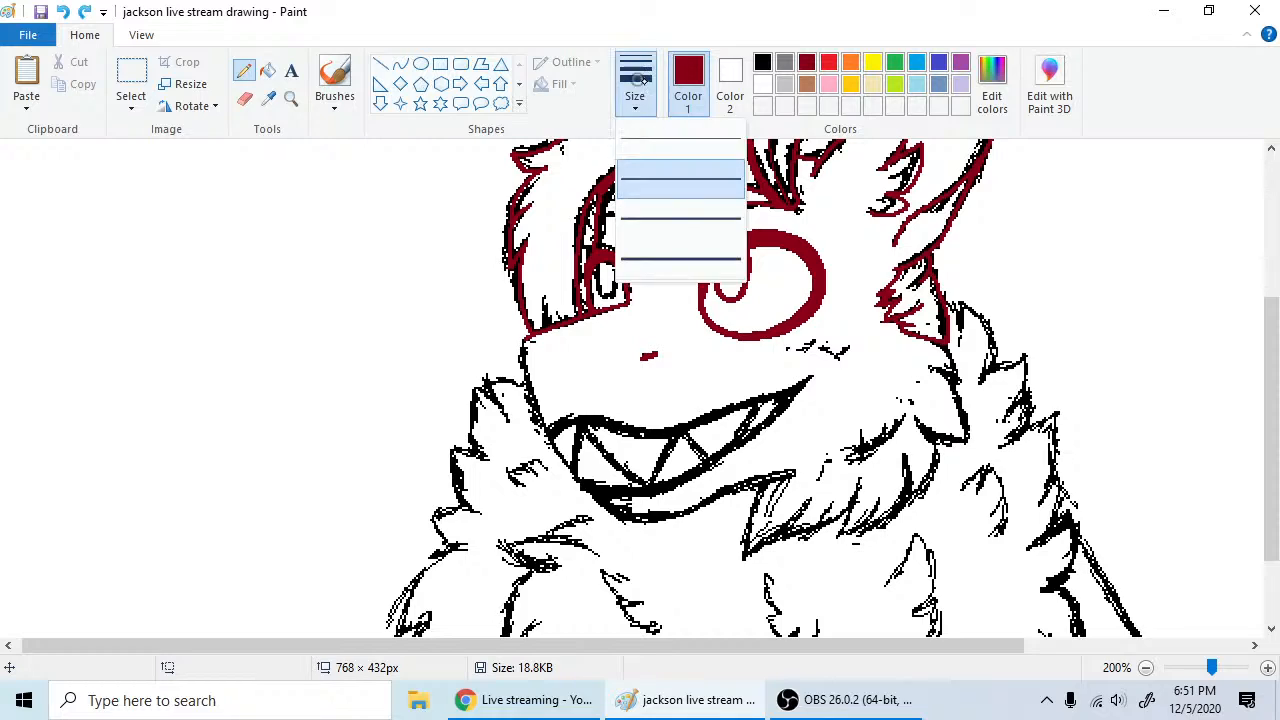
pyautogui.click(674, 146)
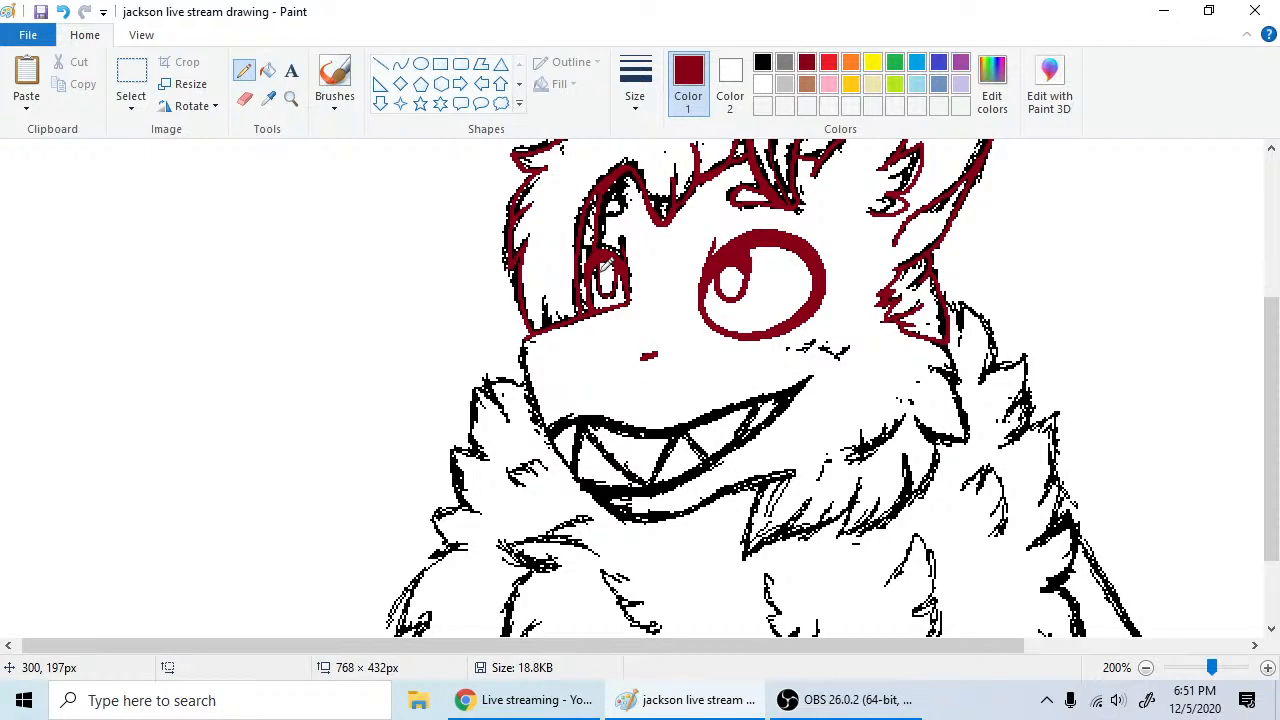
pyautogui.click(601, 271)
pyautogui.click(602, 270)
pyautogui.moveTo(600, 271); pyautogui.dragTo(610, 264)
pyautogui.moveTo(545, 297)
pyautogui.mouseDown()
pyautogui.moveTo(547, 328)
pyautogui.moveTo(550, 316)
pyautogui.mouseUp()
# - Return the pencil to a thicker line size and thicken the fringe's inner edge above the far eye in dark red
pyautogui.click(634, 90)
pyautogui.click(669, 158)
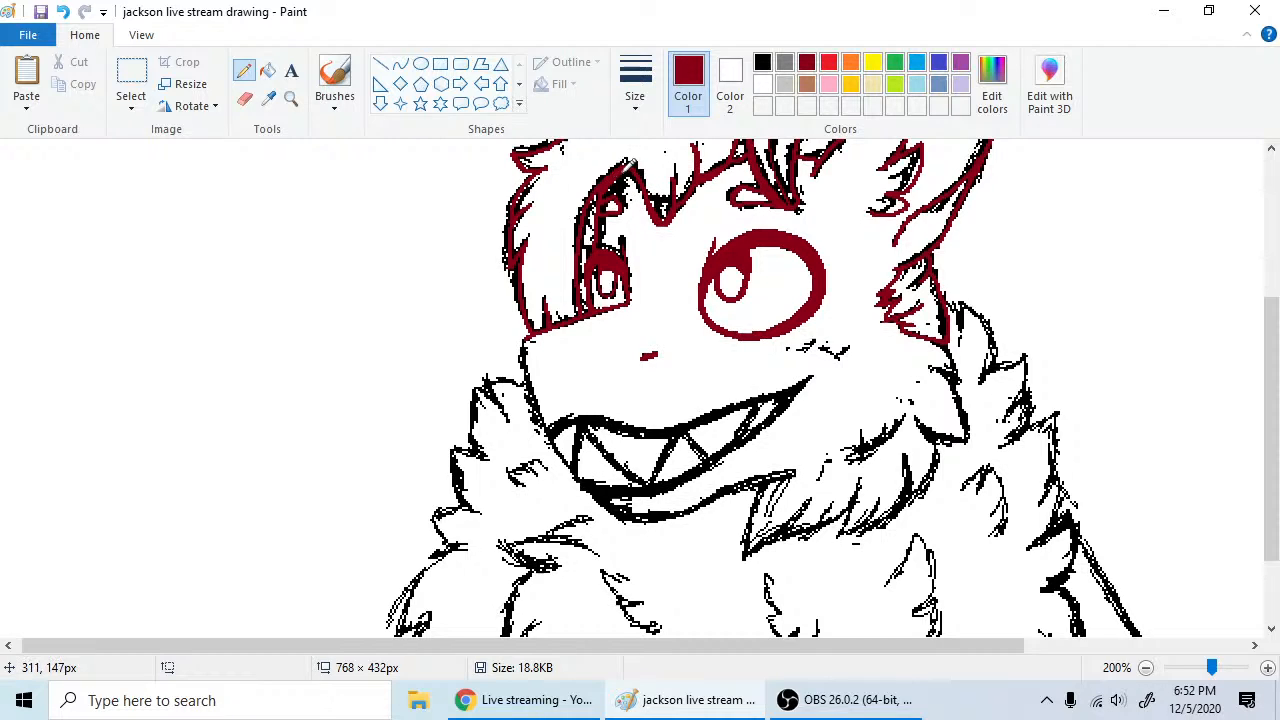
pyautogui.moveTo(625, 172); pyautogui.dragTo(639, 176)
# - Trace the front edge of the muzzle down to the mouth corner in dark red, undoing the first stroke and redrawing it
pyautogui.scroll(-1, 1270, 400)
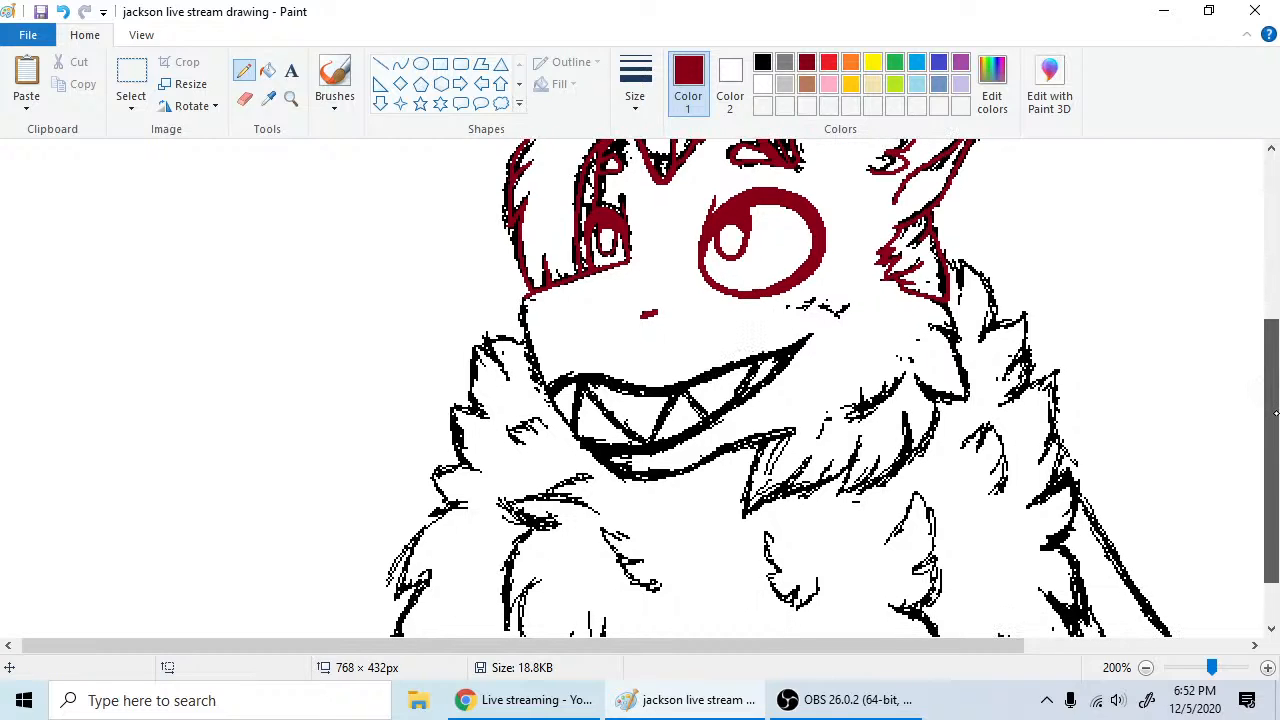
pyautogui.moveTo(1275, 413)
pyautogui.mouseDown()
pyautogui.moveTo(1276, 449)
pyautogui.moveTo(1276, 424)
pyautogui.mouseUp()
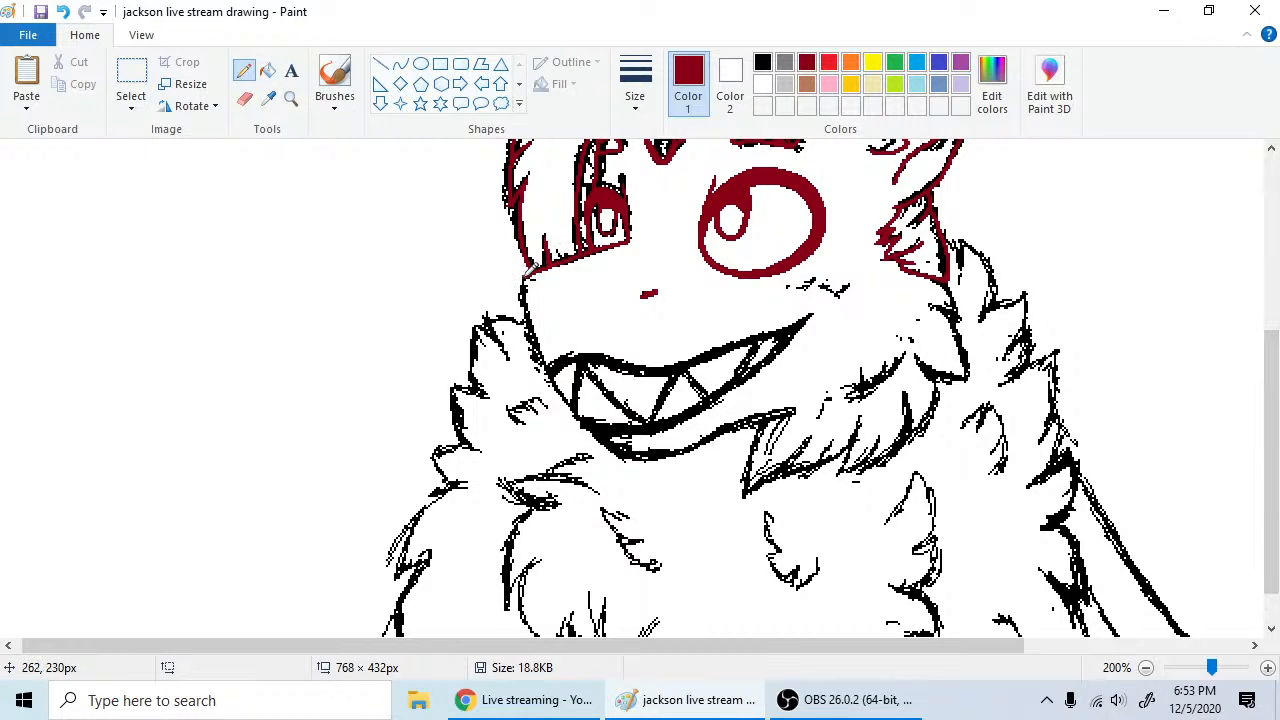
pyautogui.moveTo(521, 272); pyautogui.dragTo(546, 352)
pyautogui.click(62, 11)
pyautogui.moveTo(524, 270); pyautogui.dragTo(546, 362)
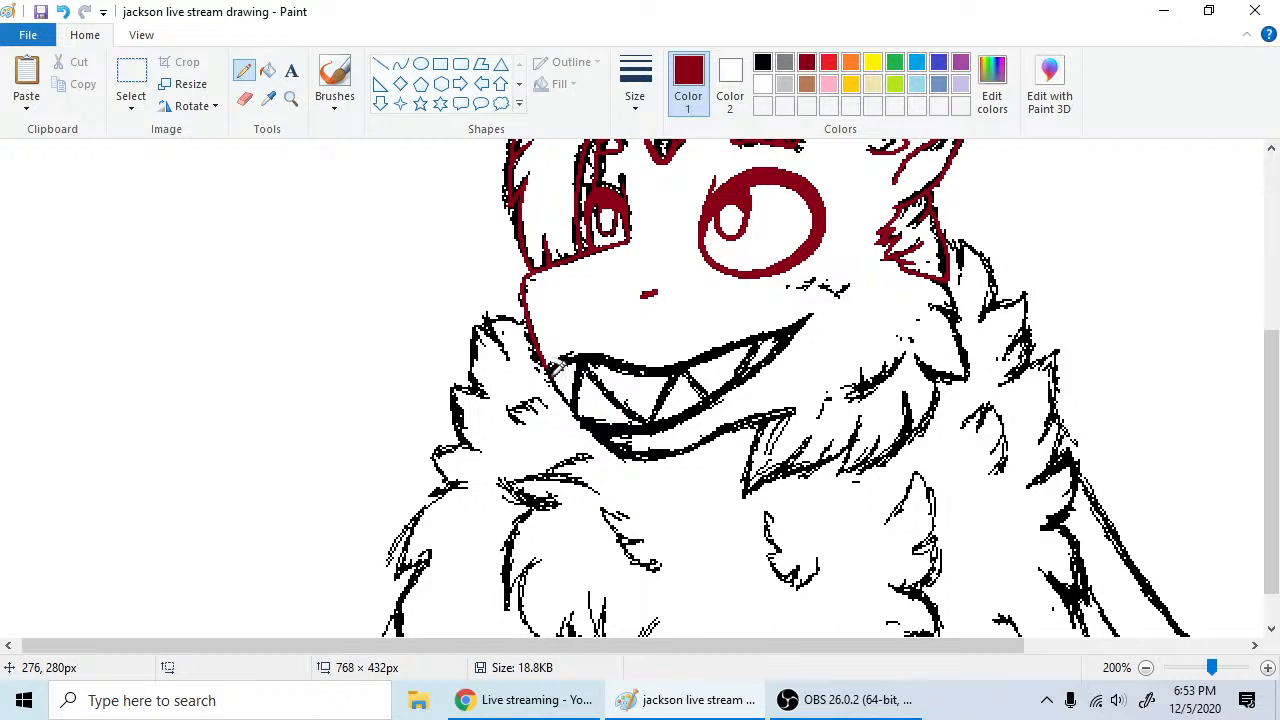
# - Trace the upper mouth line from the muzzle's front to the cheek in dark red, thickening its front half
pyautogui.moveTo(553, 376)
pyautogui.mouseDown()
pyautogui.moveTo(596, 352)
pyautogui.moveTo(681, 364)
pyautogui.moveTo(814, 313)
pyautogui.mouseUp()
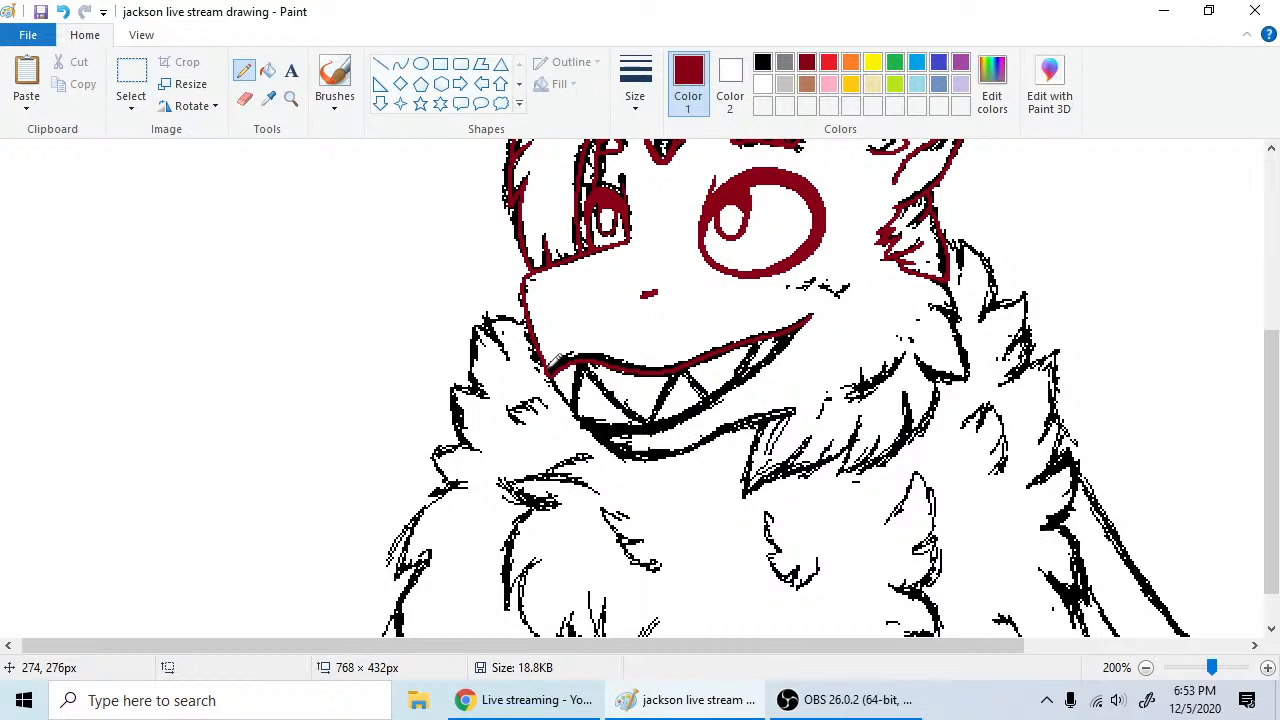
pyautogui.moveTo(553, 361)
pyautogui.mouseDown()
pyautogui.moveTo(598, 341)
pyautogui.moveTo(664, 359)
pyautogui.moveTo(700, 351)
pyautogui.mouseUp()
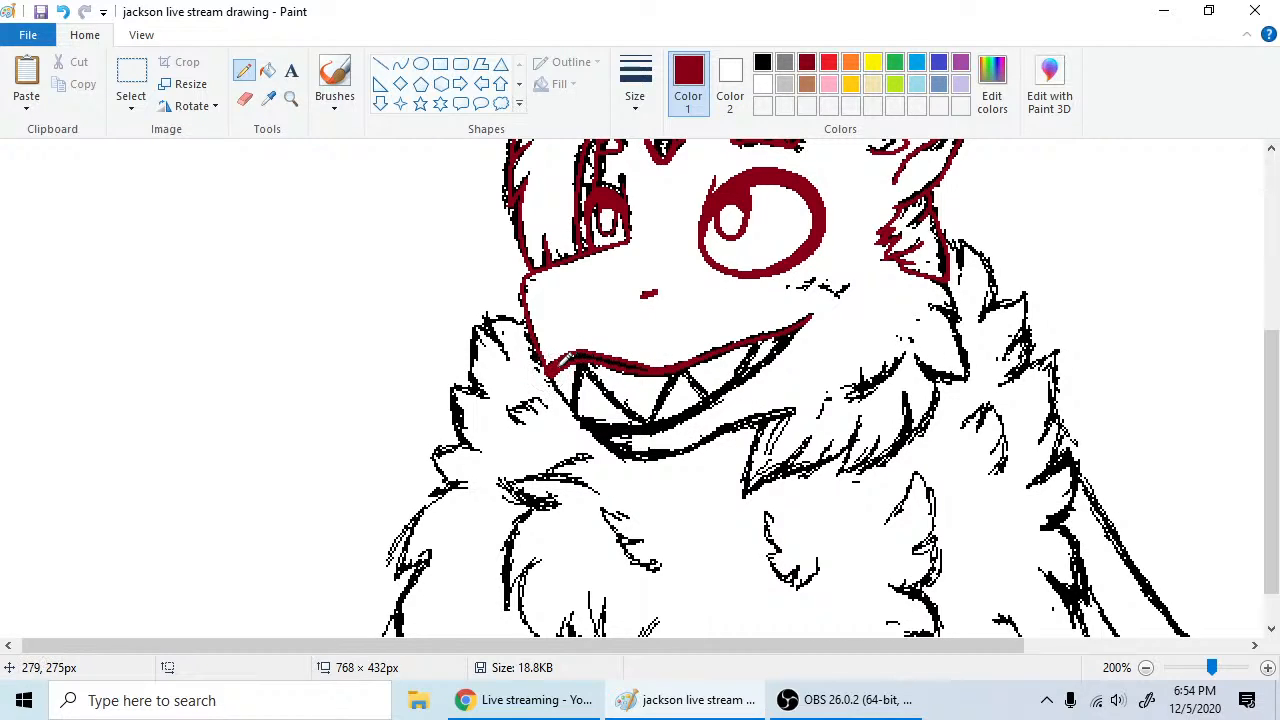
pyautogui.moveTo(568, 355)
pyautogui.mouseDown()
pyautogui.moveTo(559, 368)
pyautogui.moveTo(598, 362)
pyautogui.mouseUp()
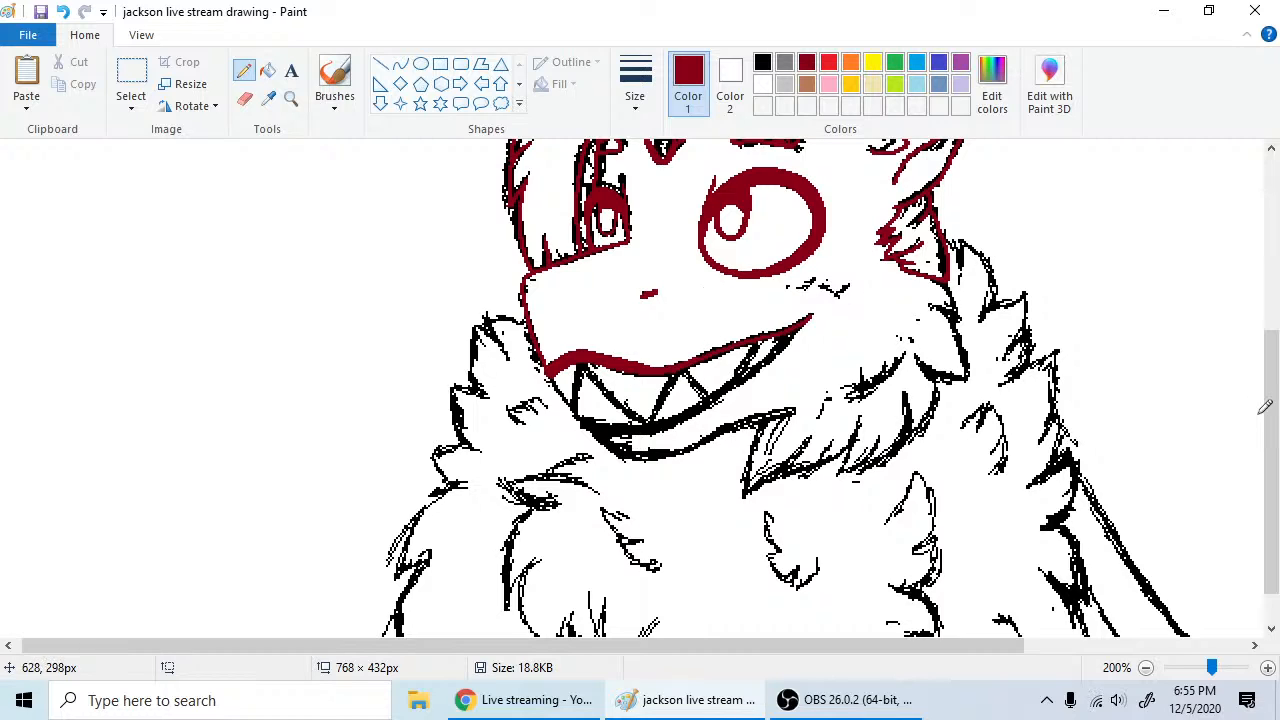
# - Examine the traced head against the remaining black sketch, from the horn and fringe down to the chest fur
pyautogui.moveTo(1272, 433)
pyautogui.mouseDown()
pyautogui.moveTo(1272, 383)
pyautogui.moveTo(1273, 460)
pyautogui.mouseUp()
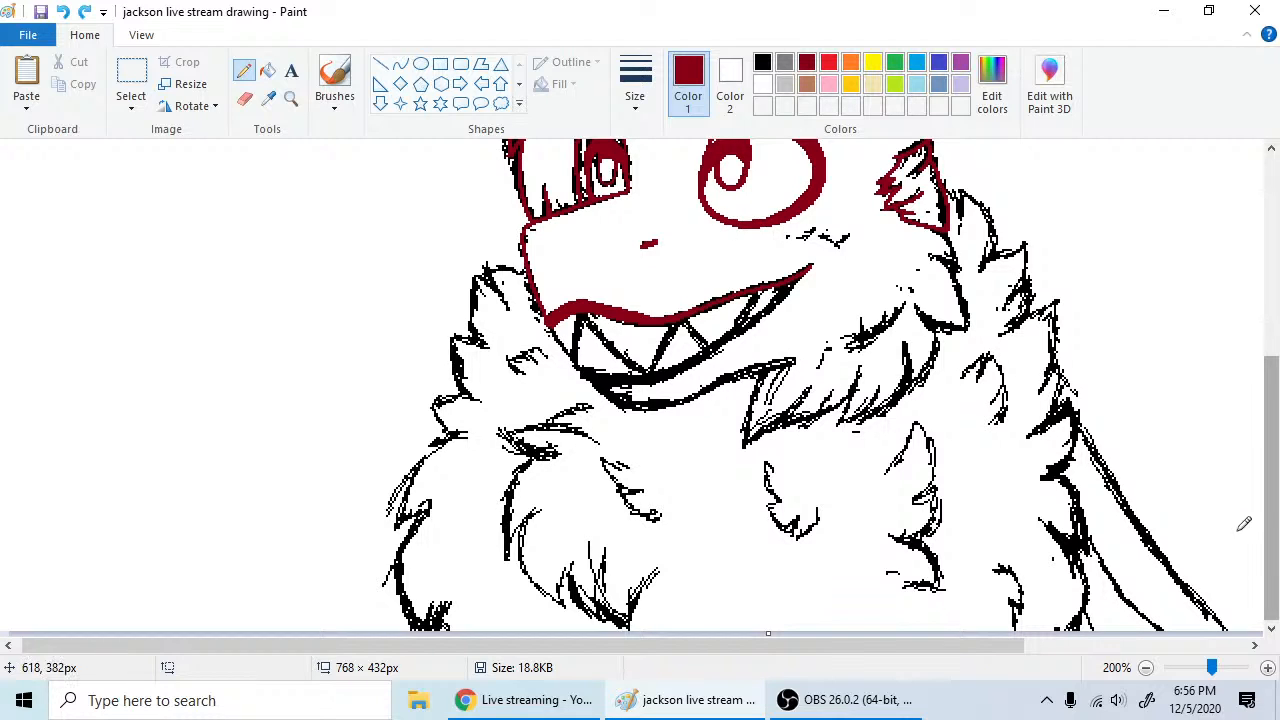
pyautogui.moveTo(1271, 513)
pyautogui.mouseDown()
pyautogui.moveTo(1274, 366)
pyautogui.moveTo(1277, 388)
pyautogui.mouseUp()
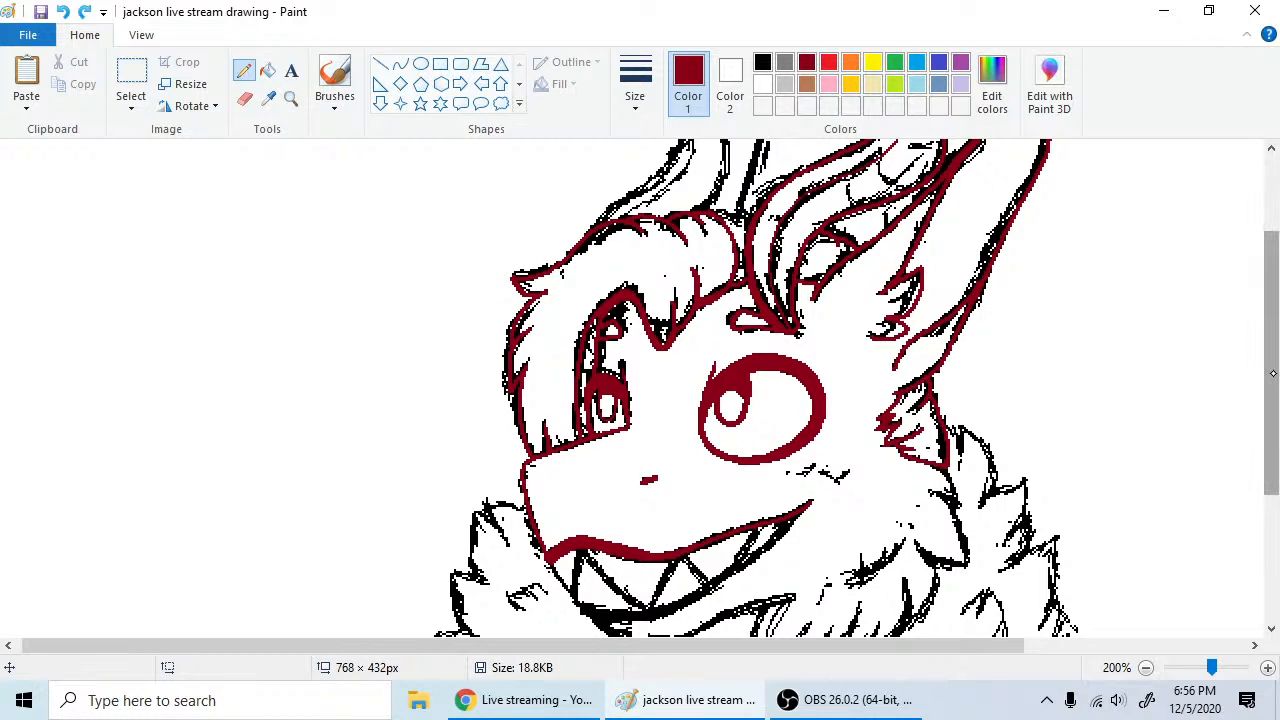
pyautogui.moveTo(1270, 370); pyautogui.dragTo(1272, 416)
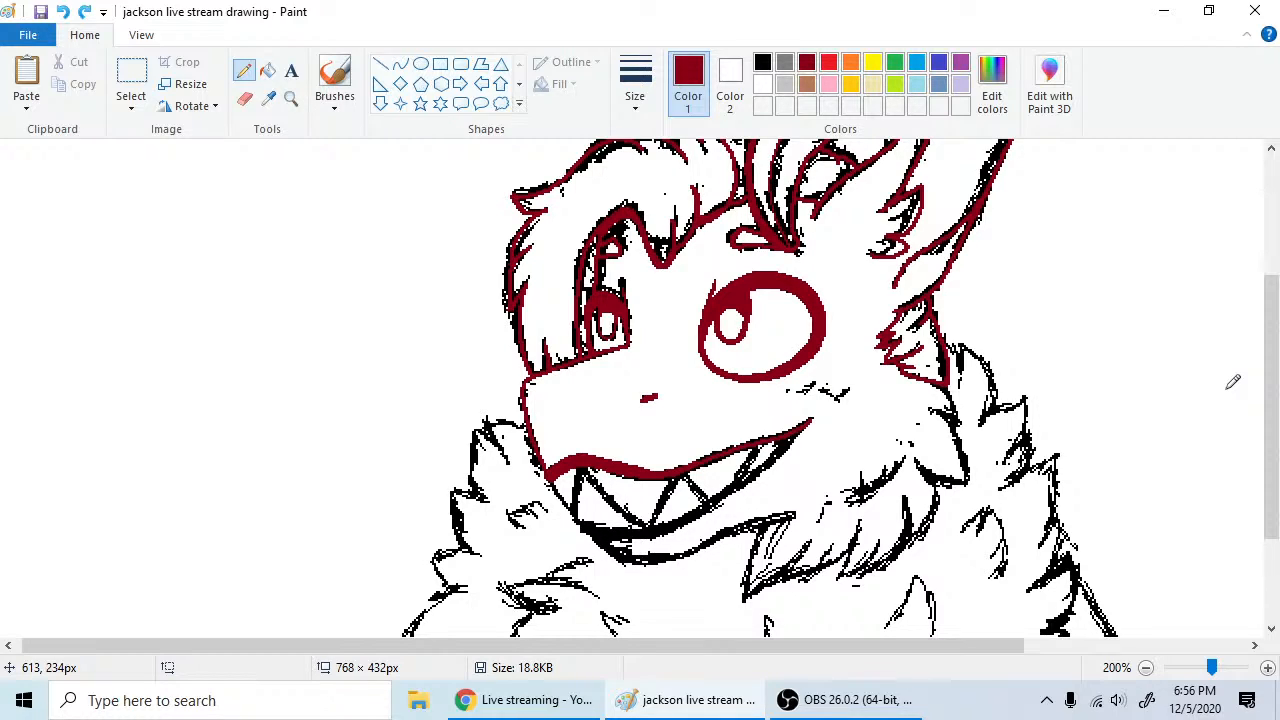
pyautogui.scroll(1, 1274, 436)
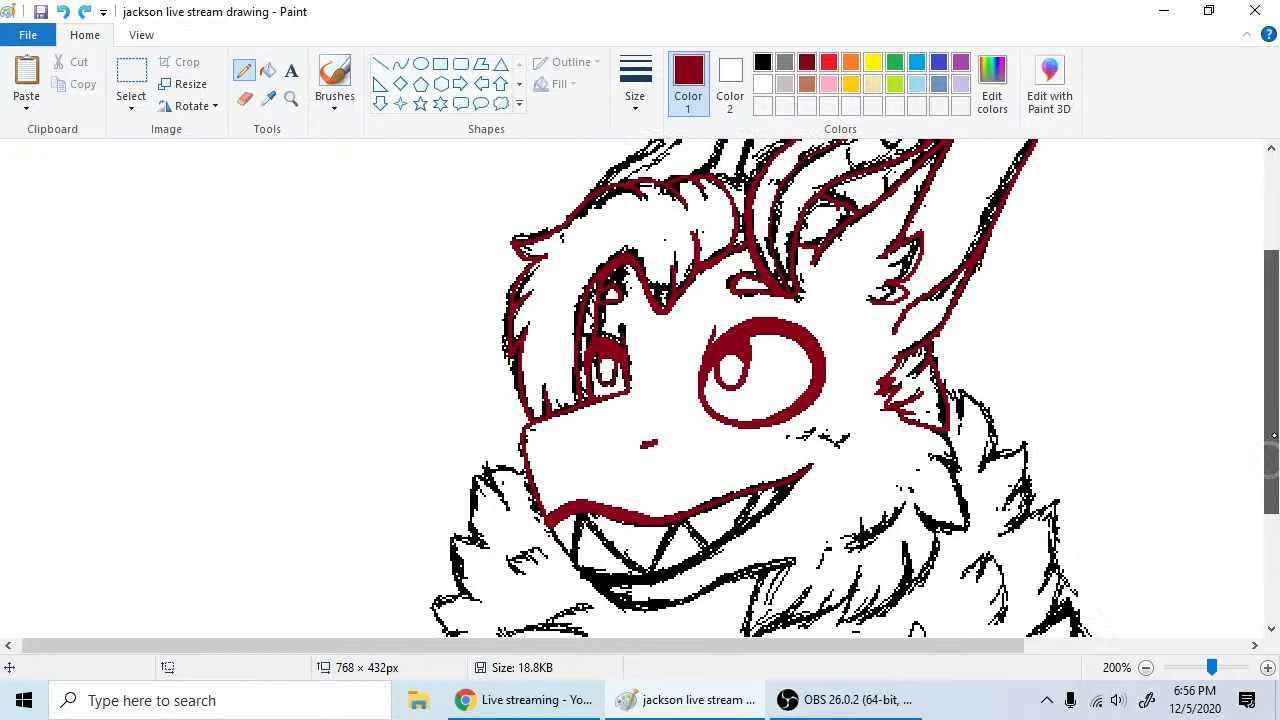
pyautogui.scroll(1, 1274, 436)
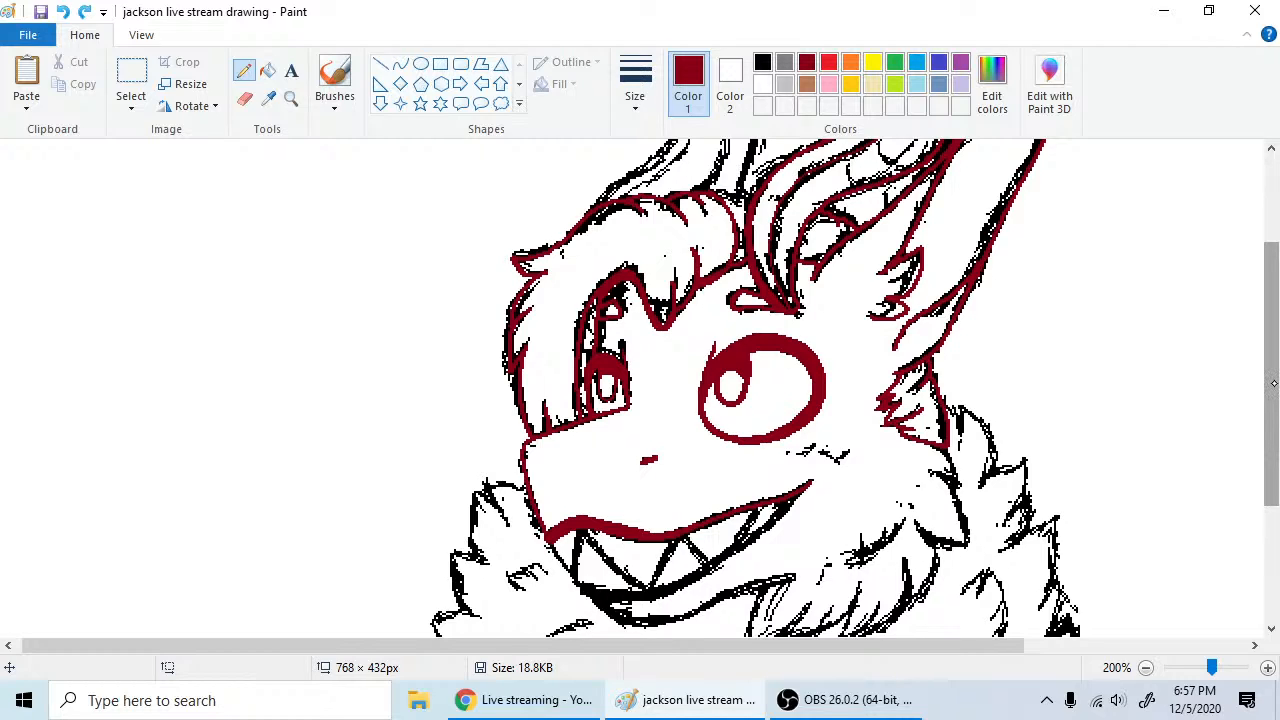
pyautogui.scroll(-1, 1274, 383)
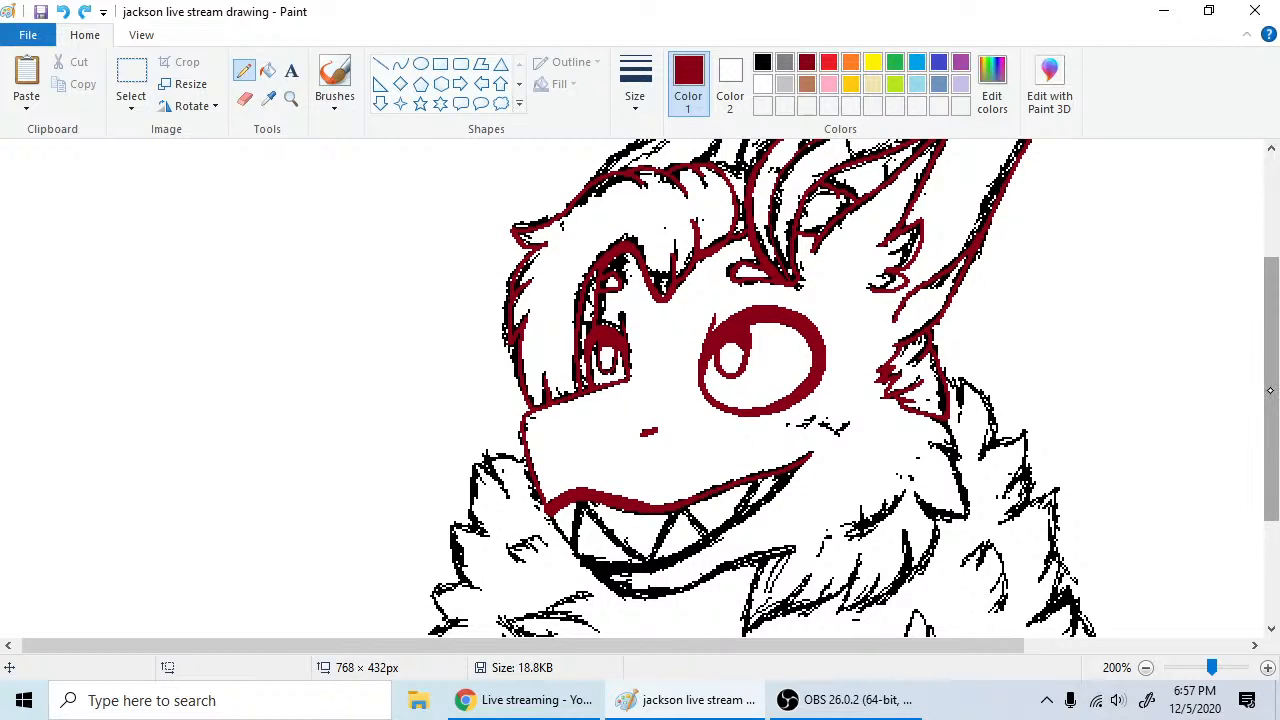
pyautogui.scroll(-1, 1270, 390)
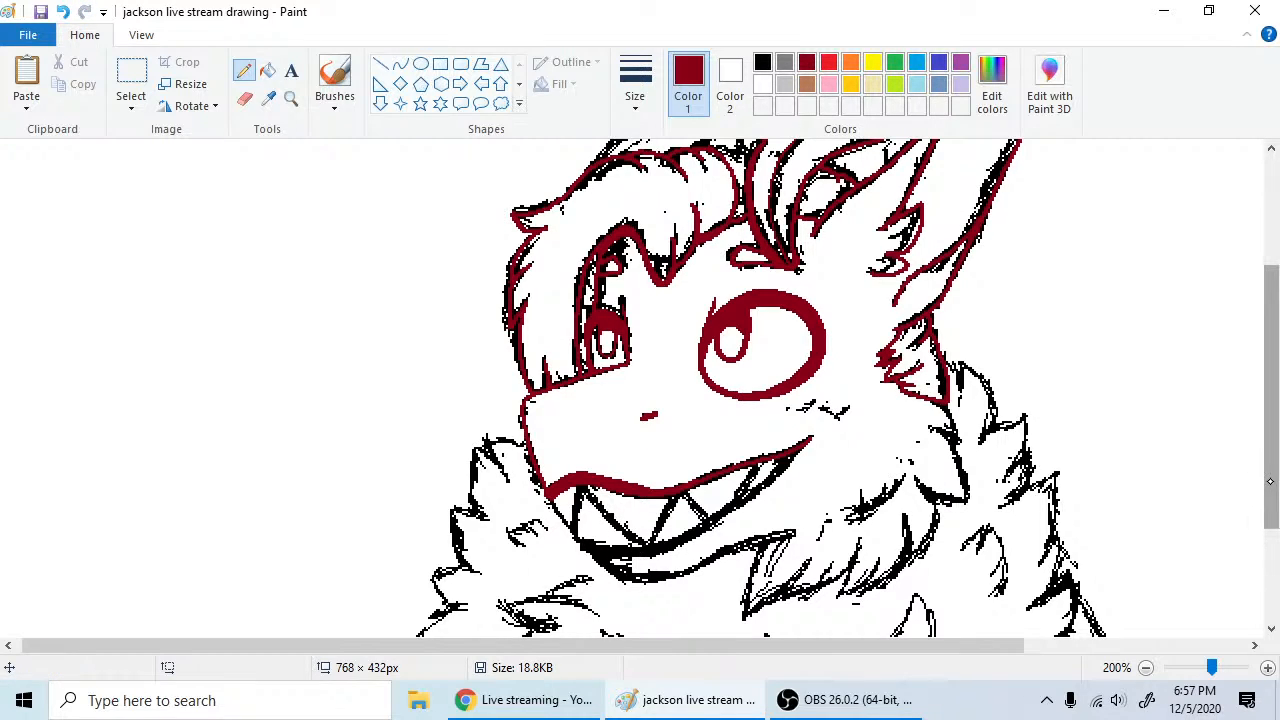
pyautogui.moveTo(1266, 480); pyautogui.dragTo(1268, 495)
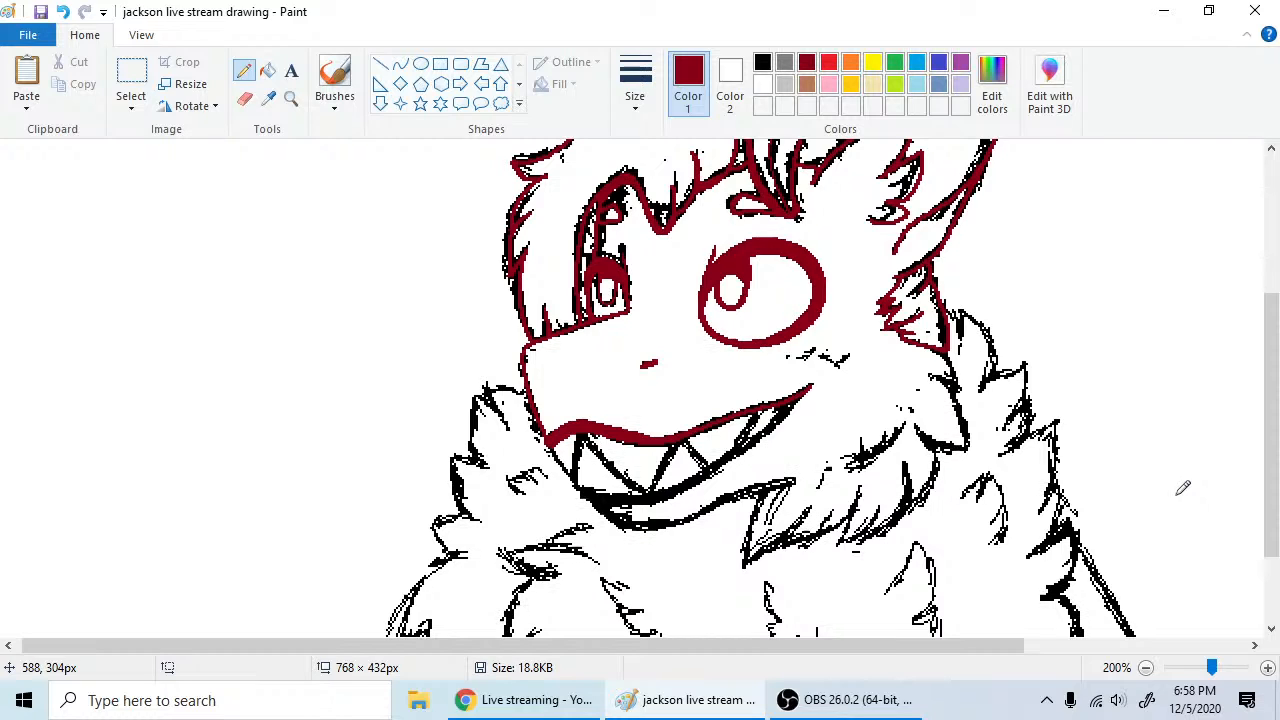
pyautogui.moveTo(1271, 488)
pyautogui.mouseDown()
pyautogui.moveTo(1271, 516)
pyautogui.moveTo(1271, 459)
pyautogui.moveTo(1271, 501)
pyautogui.mouseUp()
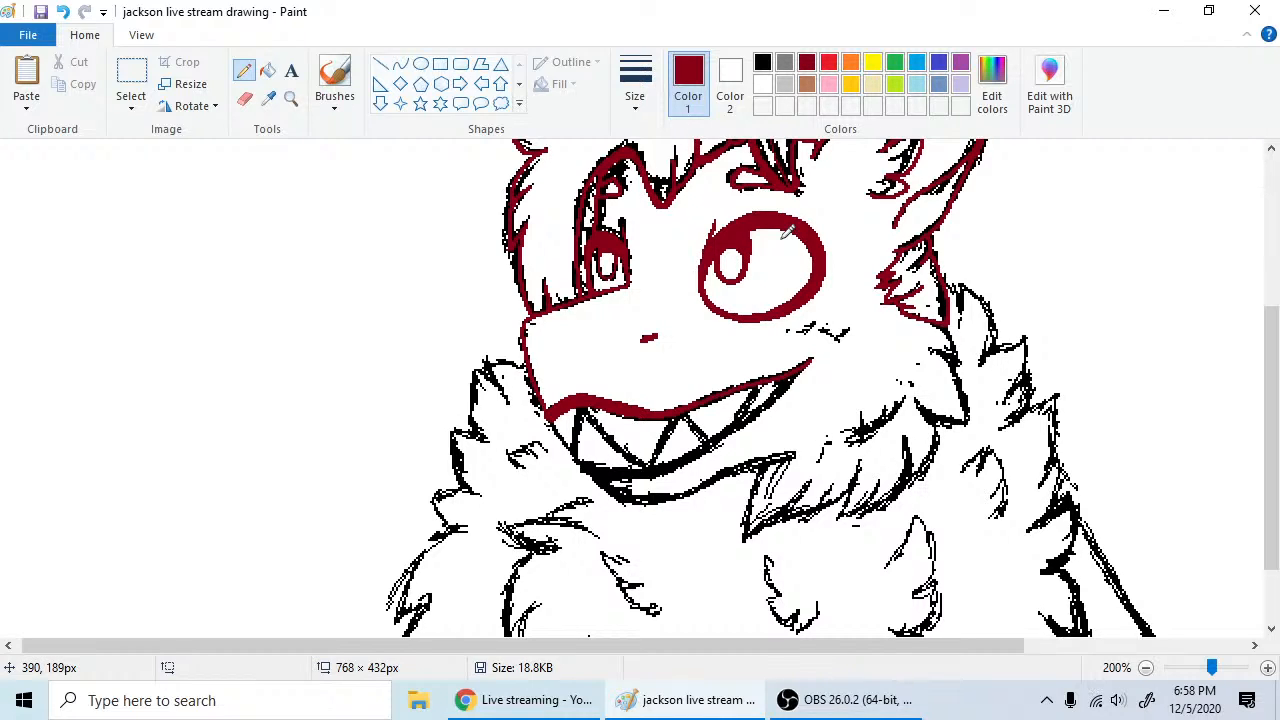
pyautogui.click(244, 99)
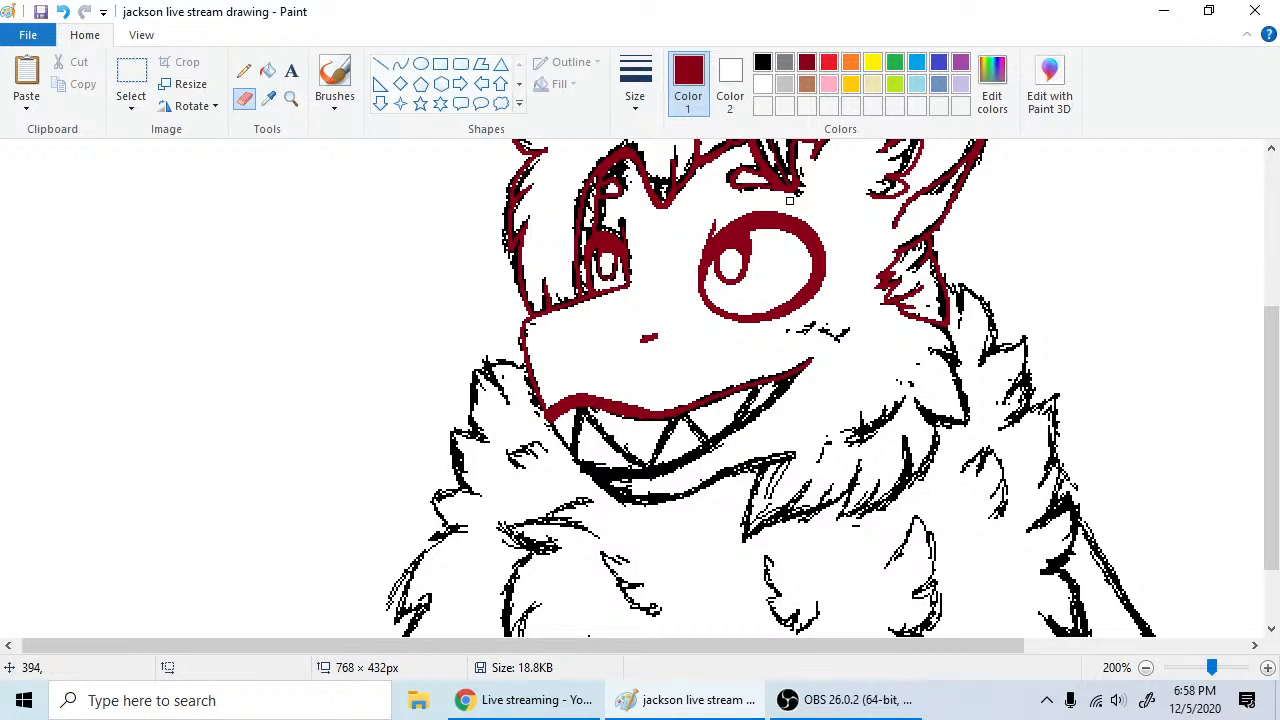
pyautogui.click(131, 80)
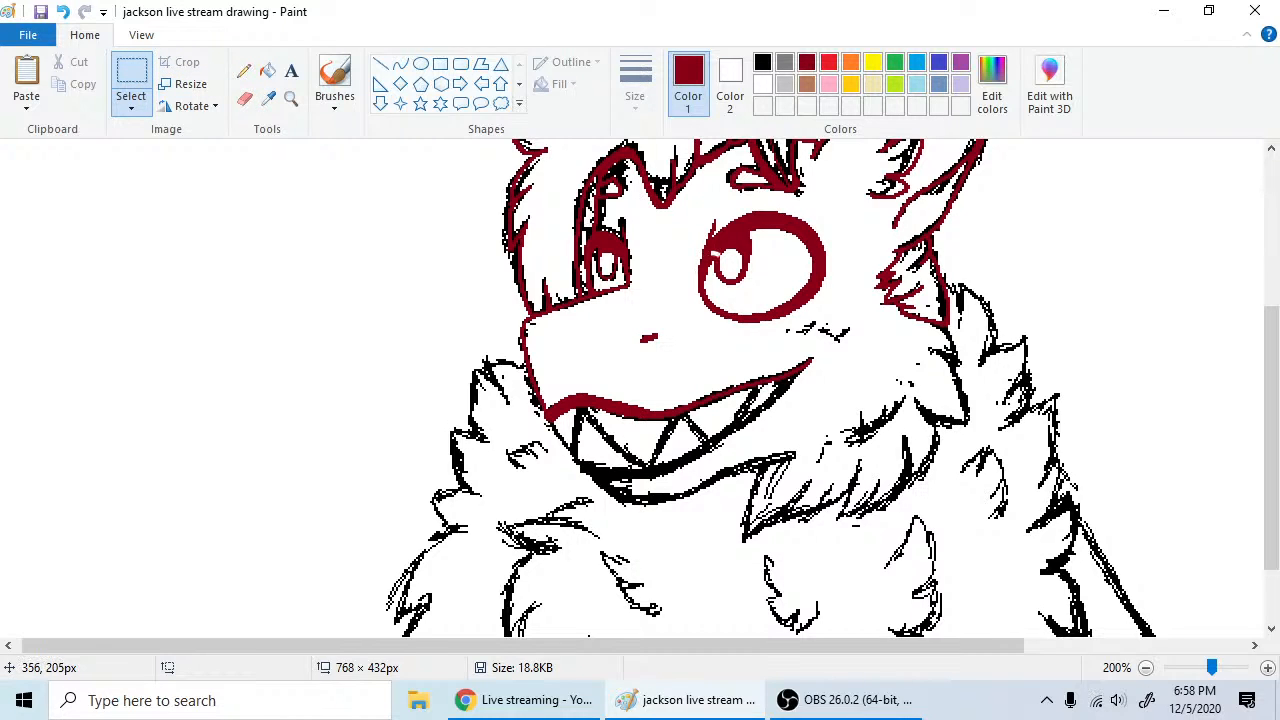
pyautogui.moveTo(732, 252); pyautogui.dragTo(690, 253)
pyautogui.rightClick(716, 270)
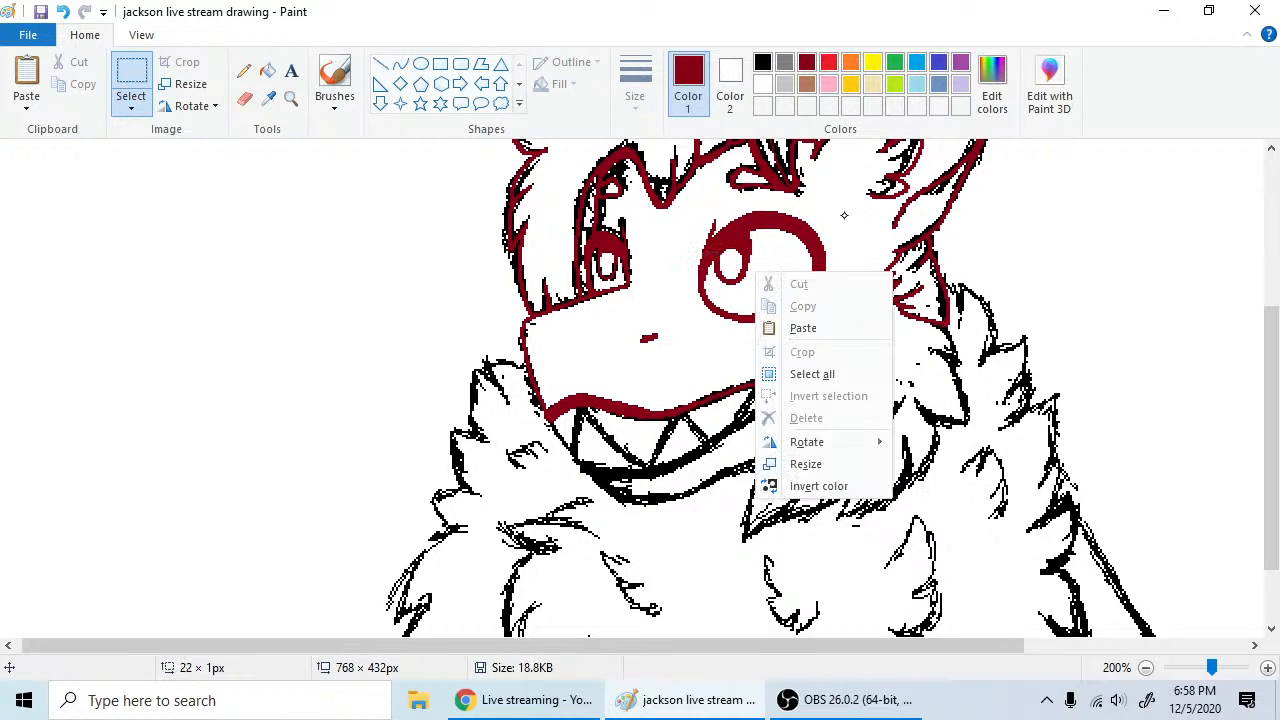
pyautogui.click(768, 259)
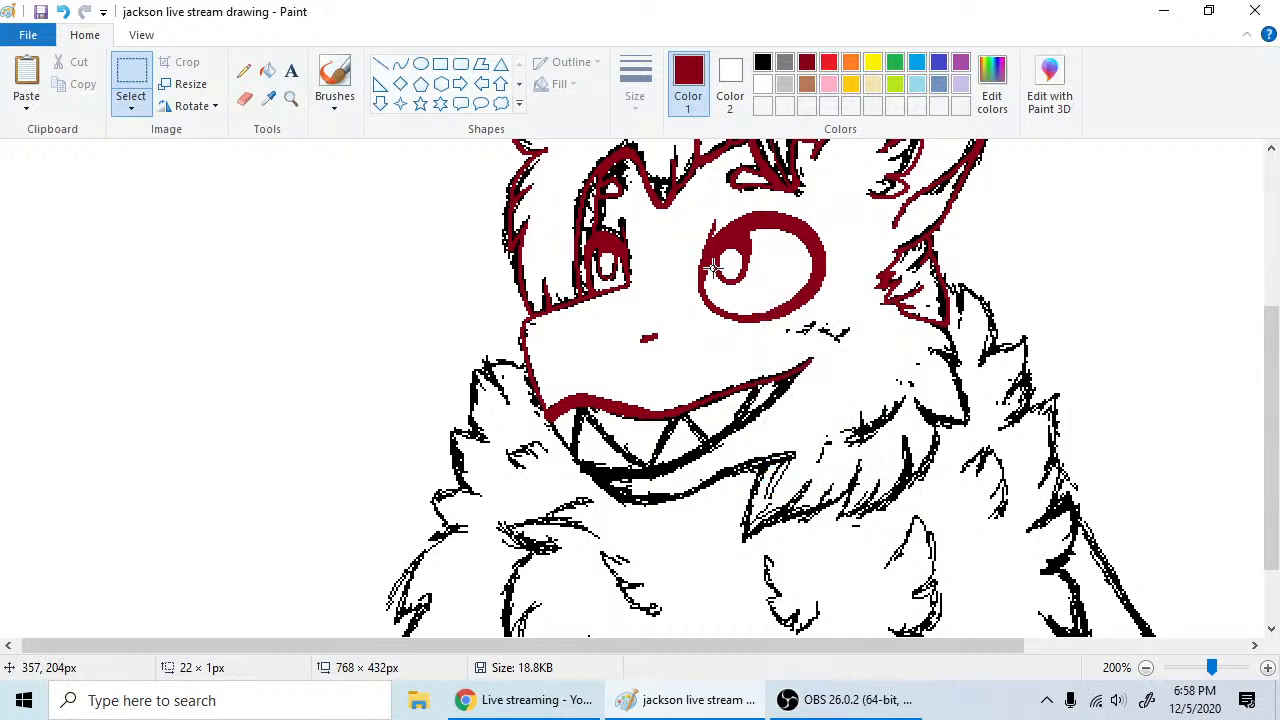
pyautogui.moveTo(714, 268); pyautogui.dragTo(758, 290)
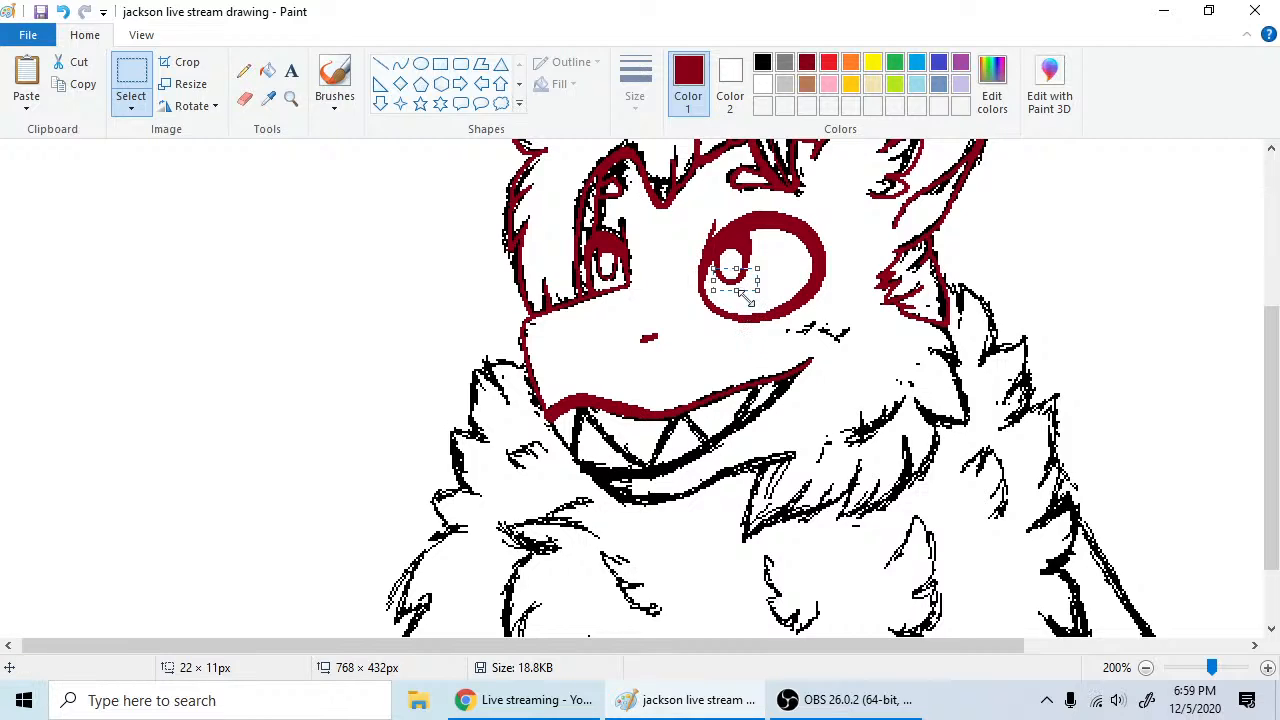
pyautogui.moveTo(718, 251); pyautogui.dragTo(718, 267)
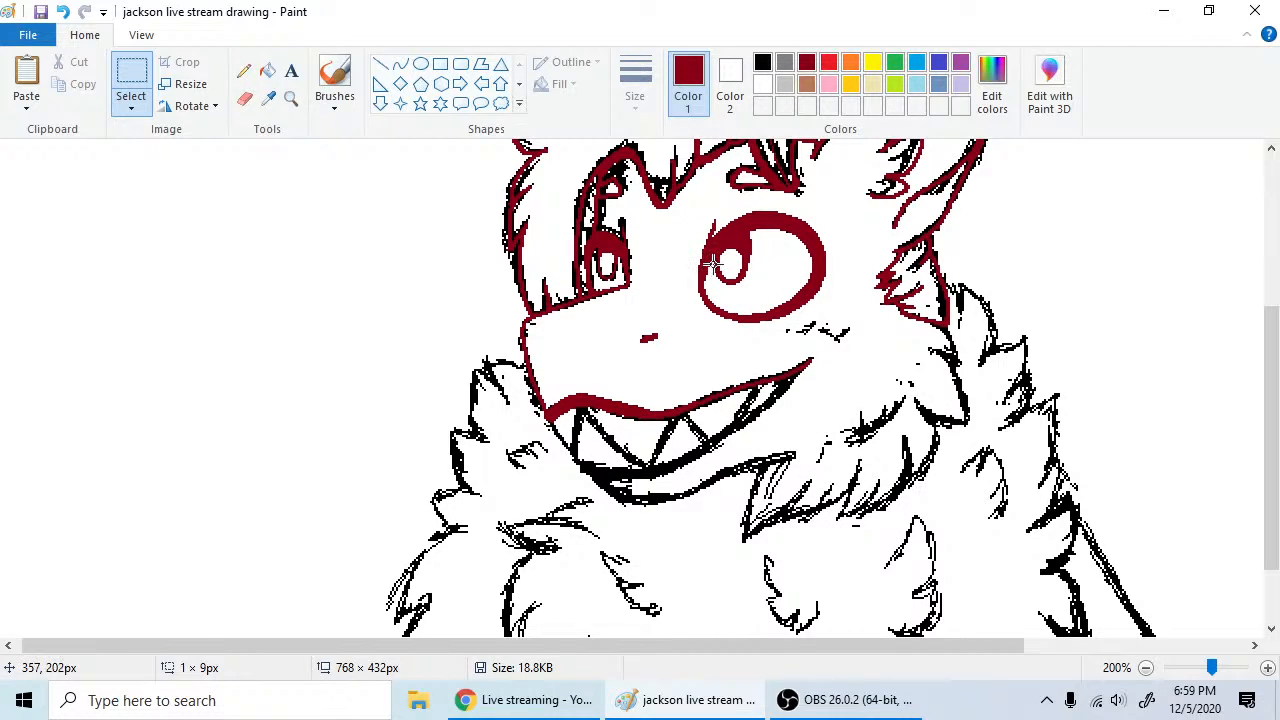
pyautogui.moveTo(756, 257); pyautogui.dragTo(710, 288)
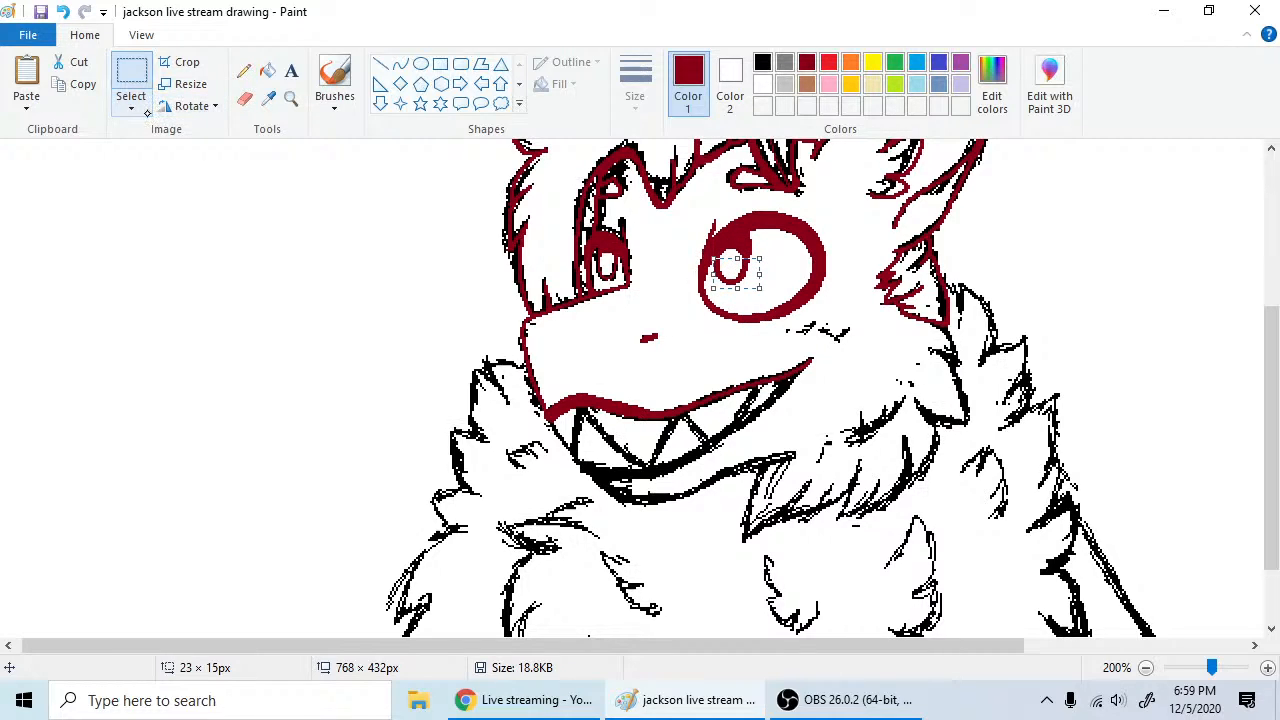
pyautogui.click(140, 106)
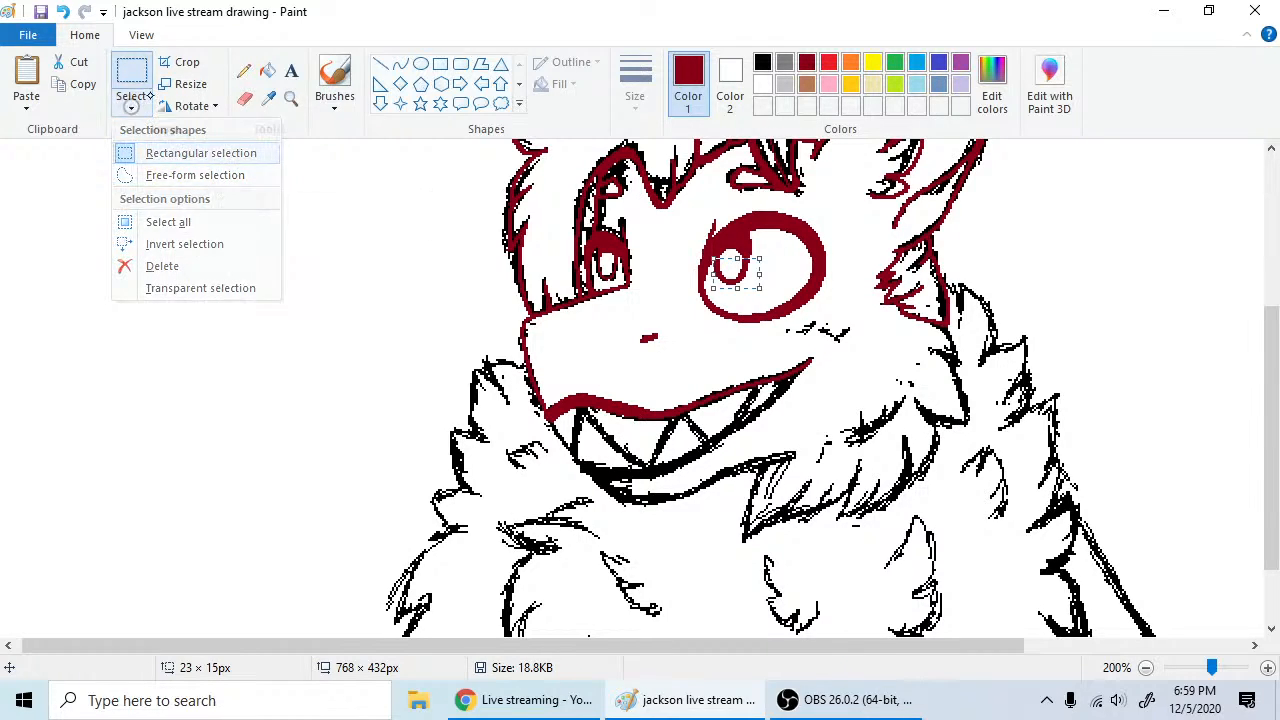
pyautogui.click(131, 100)
pyautogui.click(244, 70)
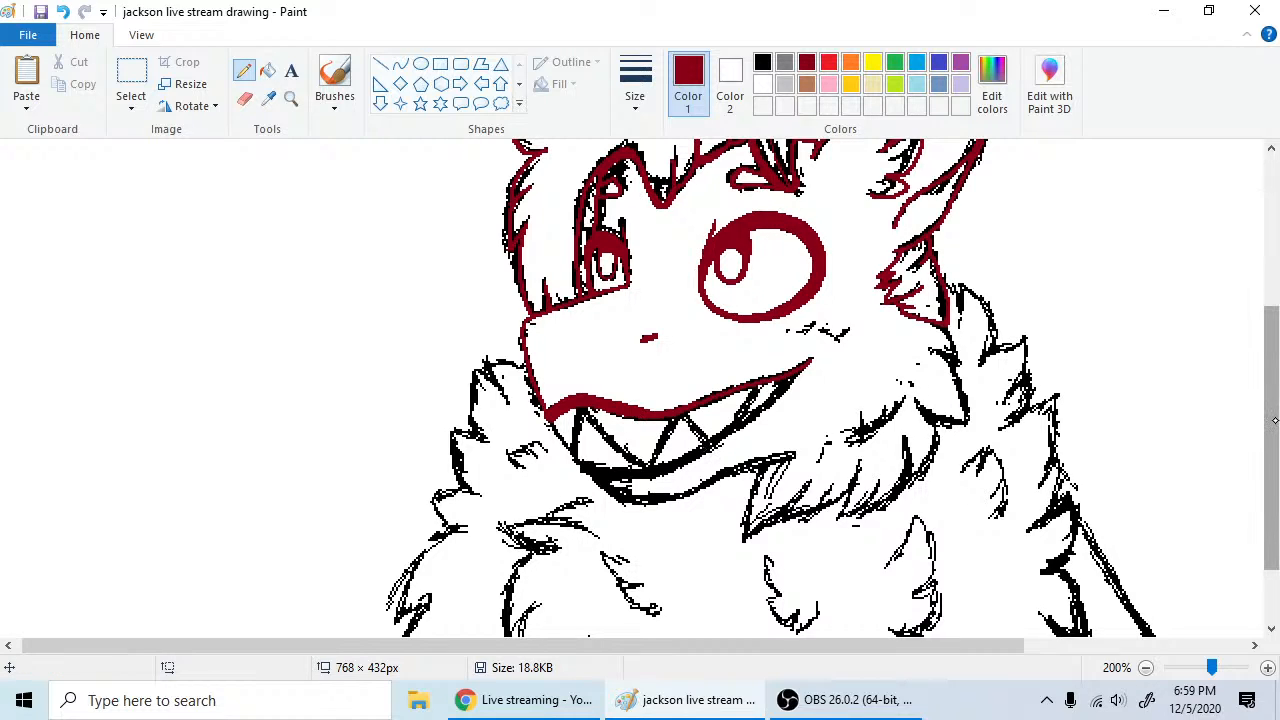
# - Trace the lower mouth line from the chin to the cheek corner in dark red, redrawing and thickening its front part
pyautogui.moveTo(1271, 424); pyautogui.dragTo(1271, 464)
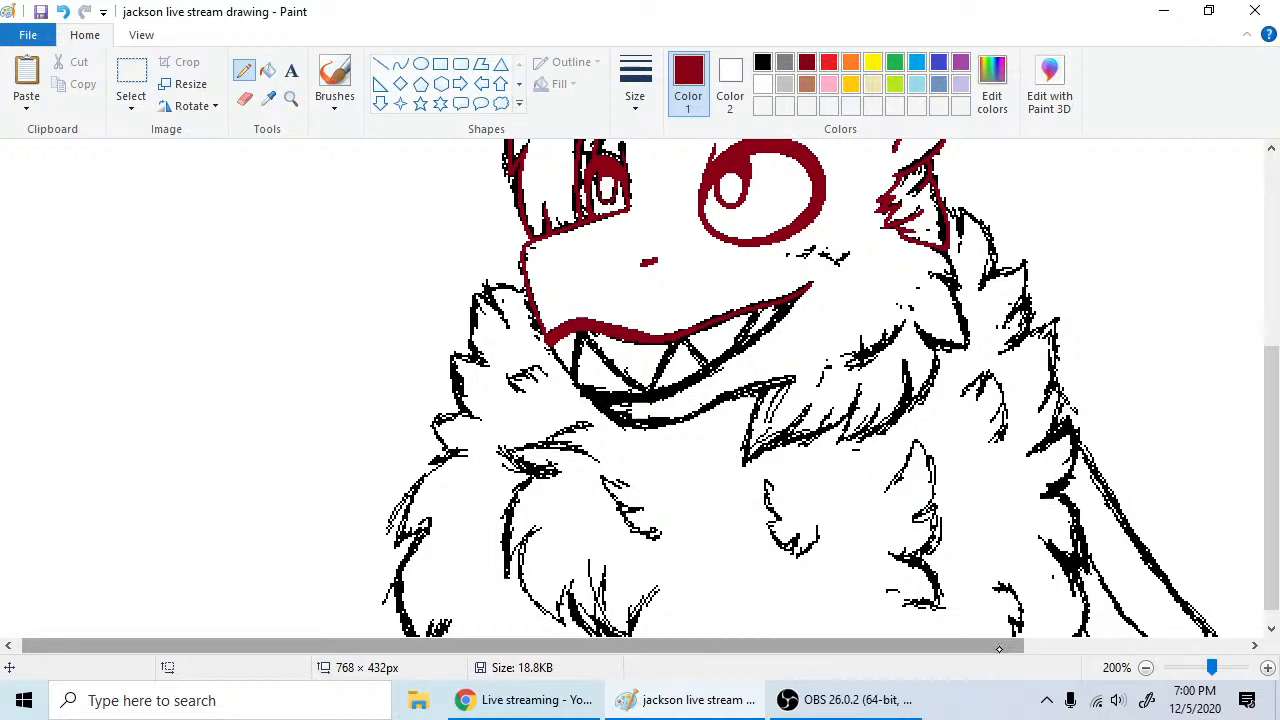
pyautogui.moveTo(999, 648); pyautogui.dragTo(994, 650)
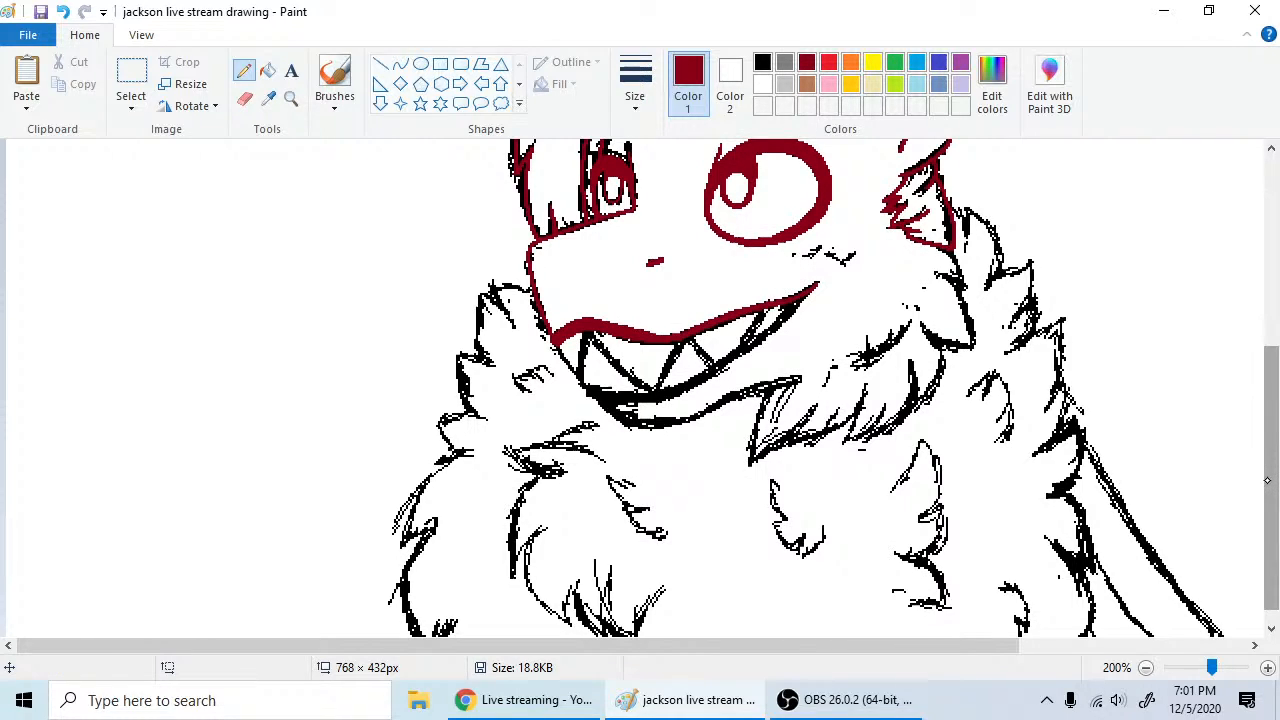
pyautogui.scroll(-1, 1267, 481)
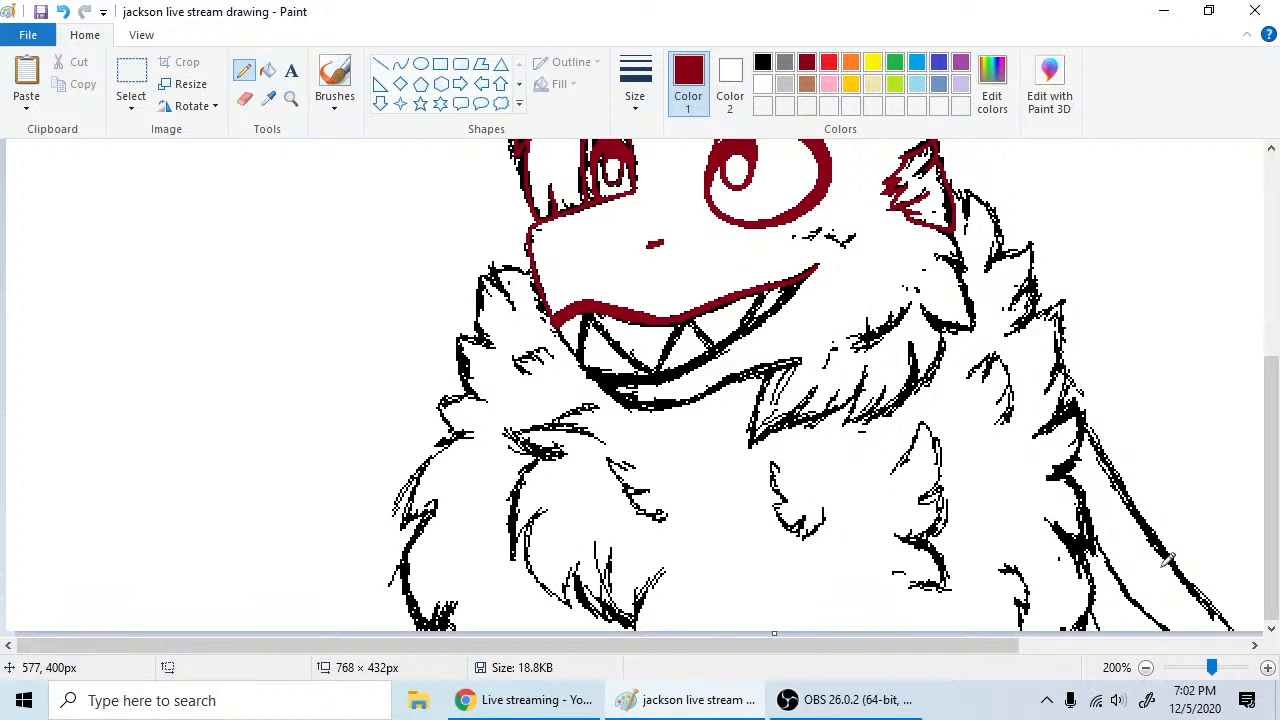
pyautogui.moveTo(1271, 556)
pyautogui.mouseDown()
pyautogui.moveTo(1271, 518)
pyautogui.moveTo(1271, 560)
pyautogui.mouseUp()
pyautogui.moveTo(596, 378)
pyautogui.mouseDown()
pyautogui.moveTo(658, 378)
pyautogui.moveTo(812, 268)
pyautogui.mouseUp()
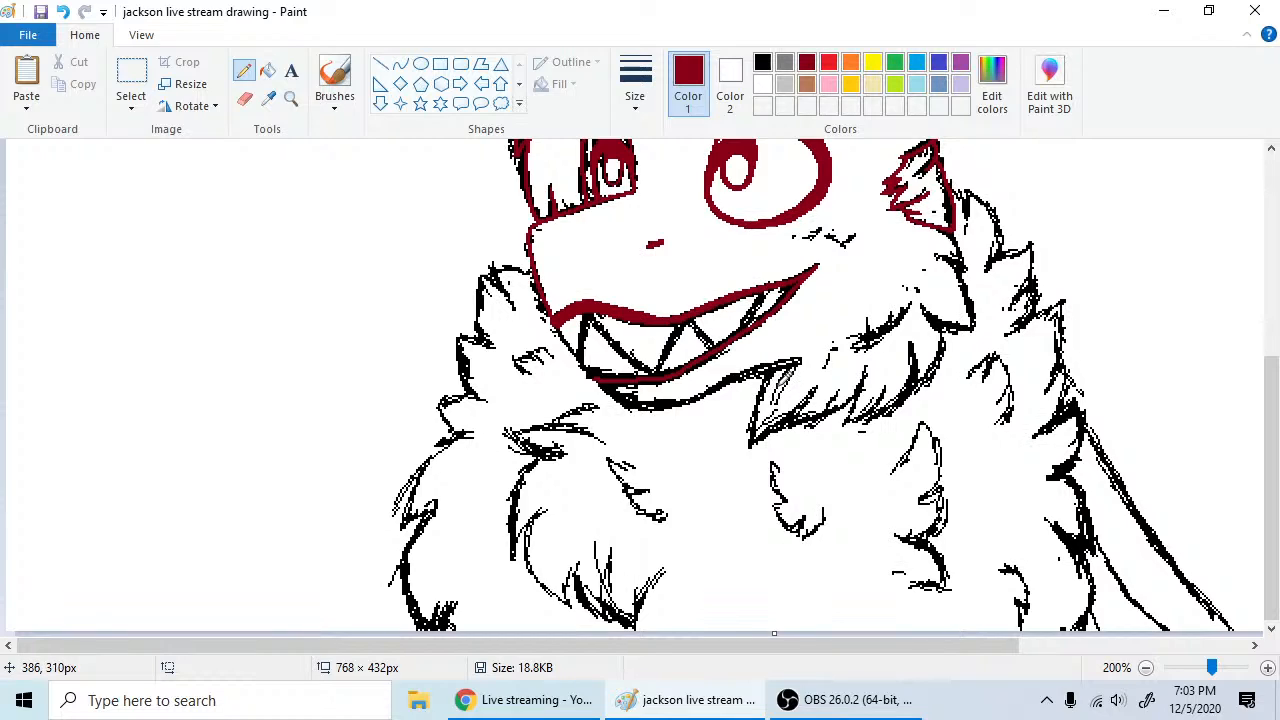
pyautogui.click(62, 12)
pyautogui.moveTo(592, 376); pyautogui.dragTo(608, 378)
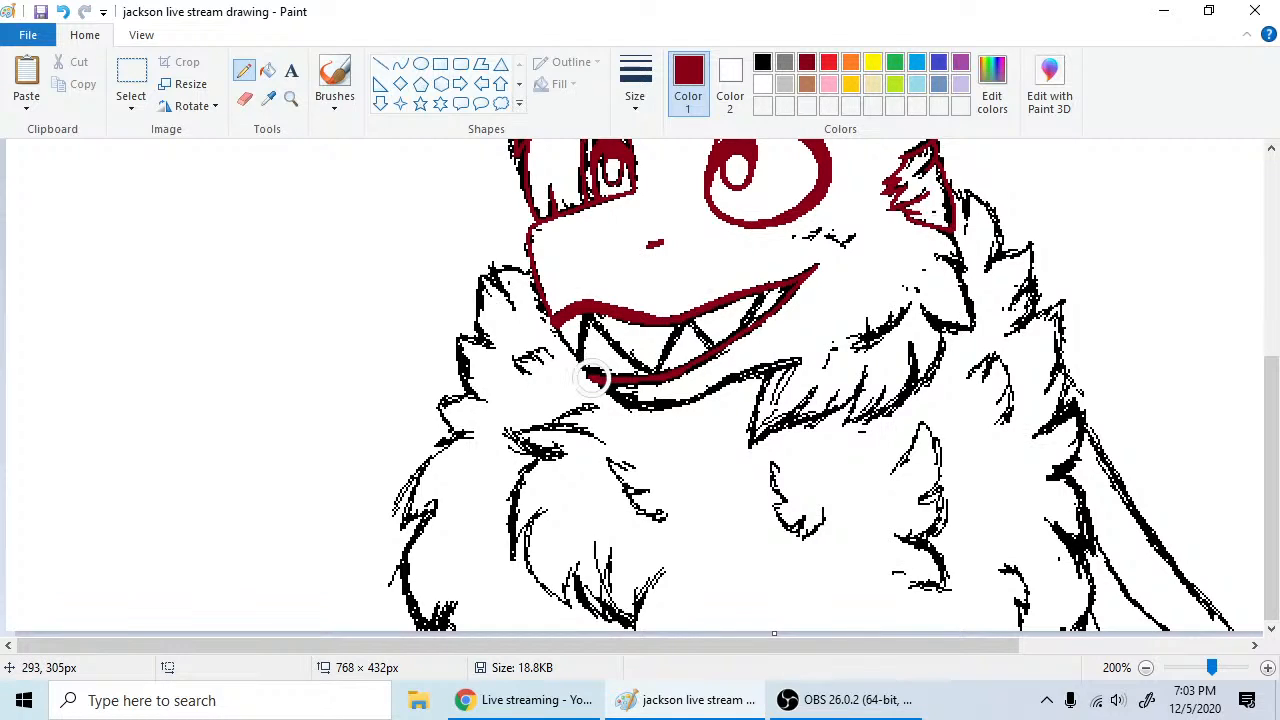
pyautogui.moveTo(592, 376); pyautogui.dragTo(656, 379)
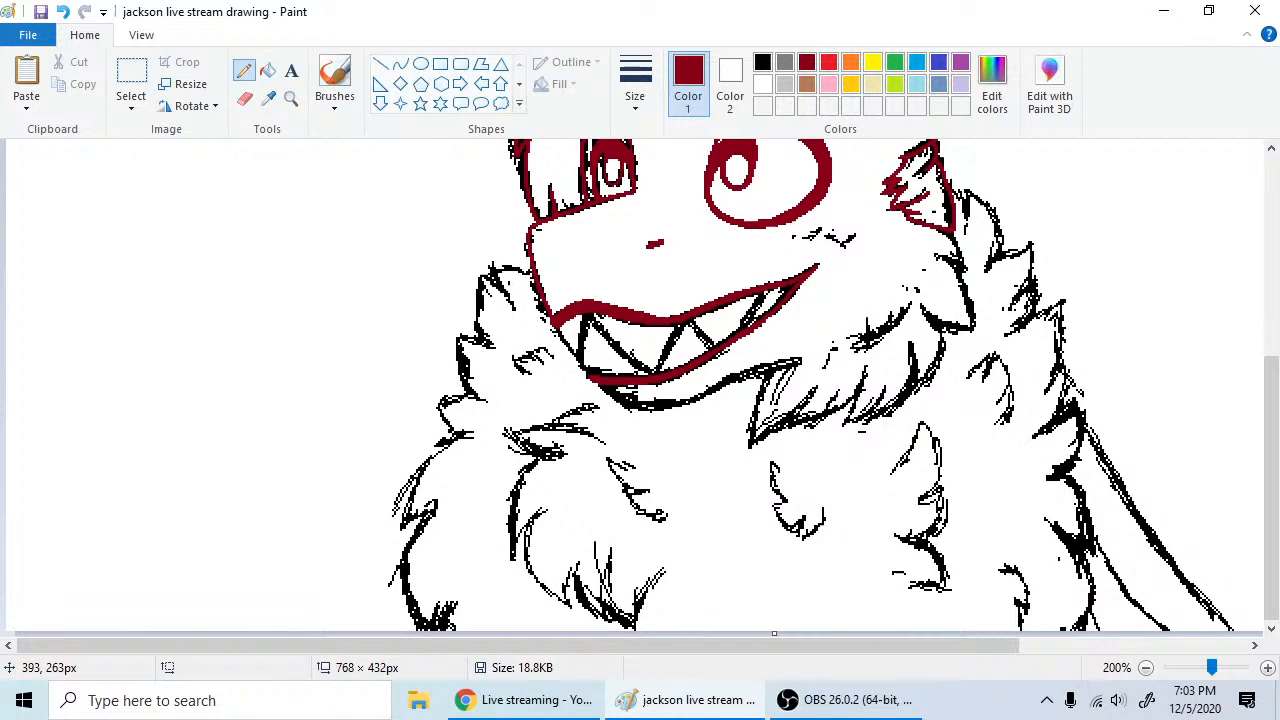
# - Try jagged dark red fur strokes from below the jaw across the cheek and shoulder, undoing each attempt
pyautogui.click(63, 12)
pyautogui.click(63, 12)
pyautogui.click(64, 14)
pyautogui.click(64, 12)
pyautogui.rightClick(747, 330)
pyautogui.click(62, 12)
pyautogui.moveTo(737, 421)
pyautogui.mouseDown()
pyautogui.moveTo(769, 364)
pyautogui.moveTo(959, 251)
pyautogui.moveTo(967, 262)
pyautogui.moveTo(994, 203)
pyautogui.moveTo(1015, 293)
pyautogui.mouseUp()
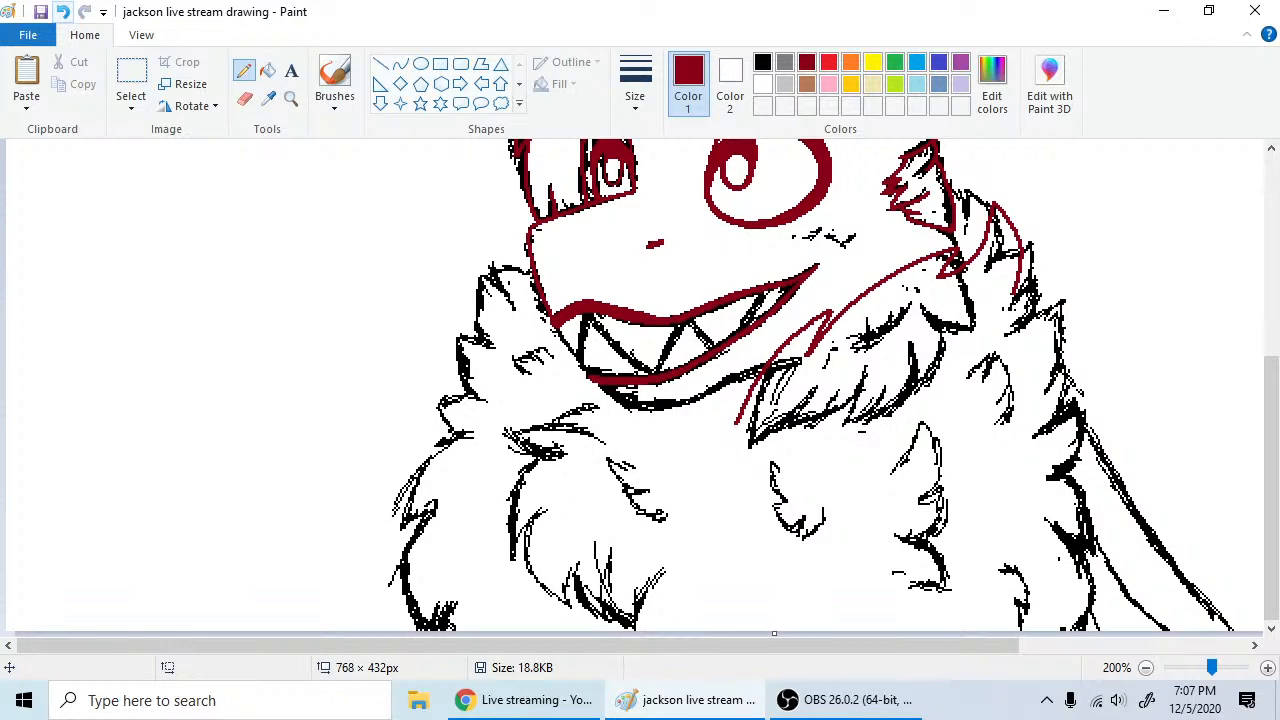
pyautogui.click(62, 11)
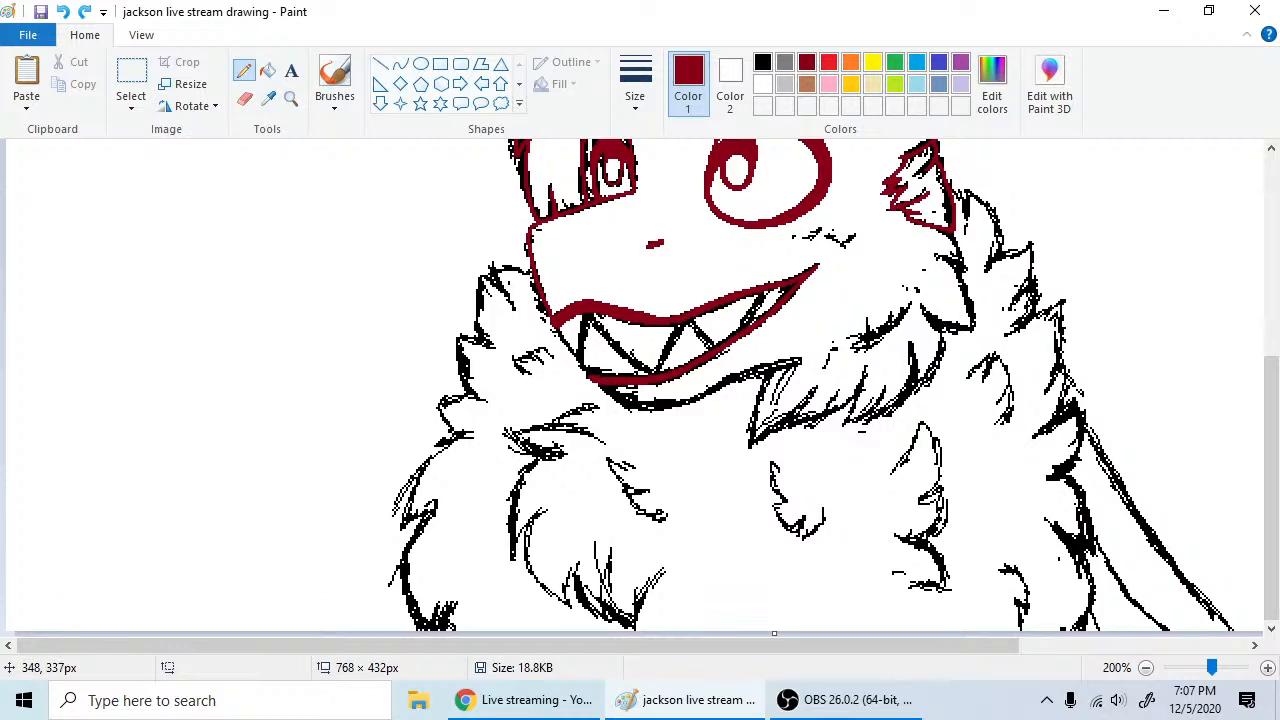
pyautogui.moveTo(704, 444)
pyautogui.mouseDown()
pyautogui.moveTo(950, 239)
pyautogui.moveTo(949, 271)
pyautogui.mouseUp()
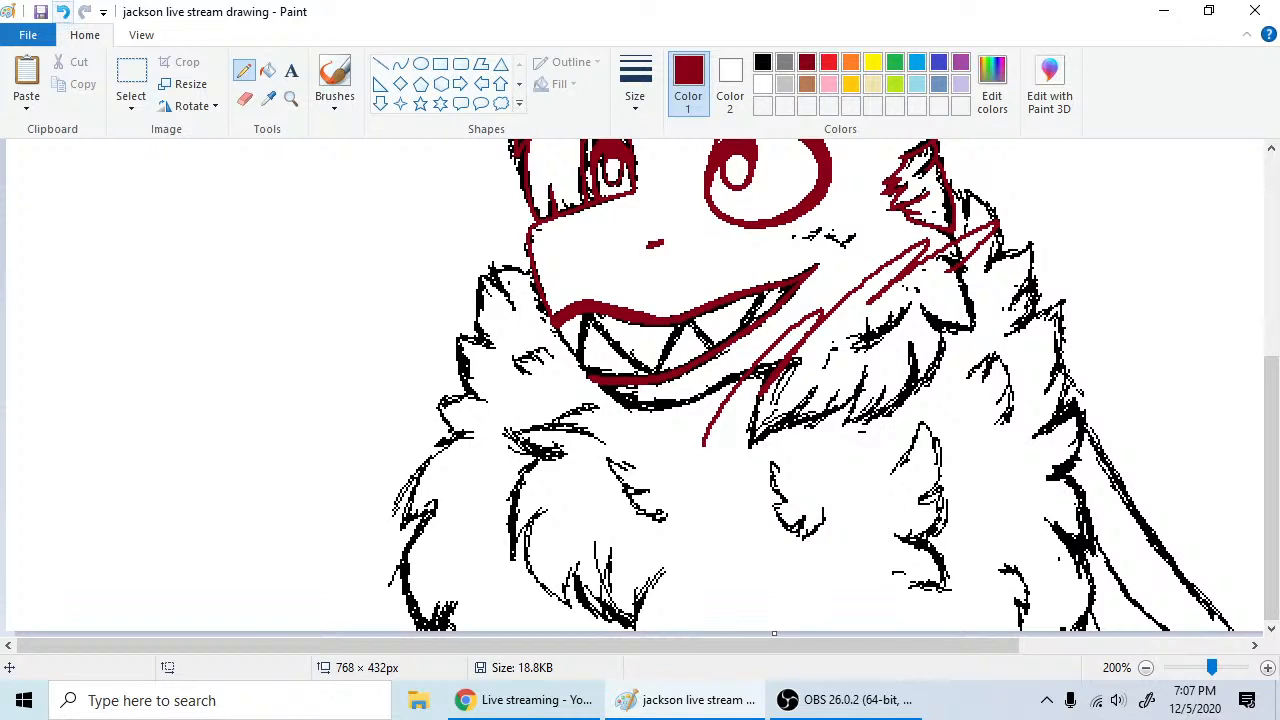
pyautogui.click(62, 11)
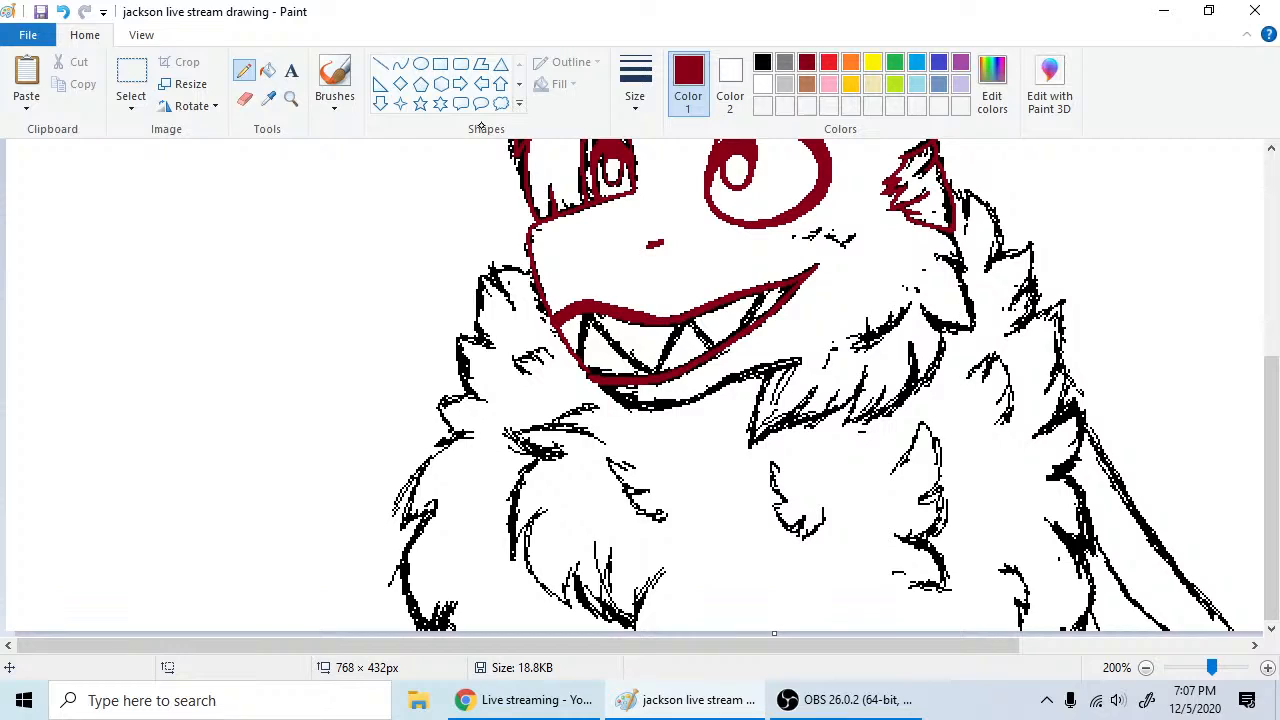
pyautogui.click(64, 11)
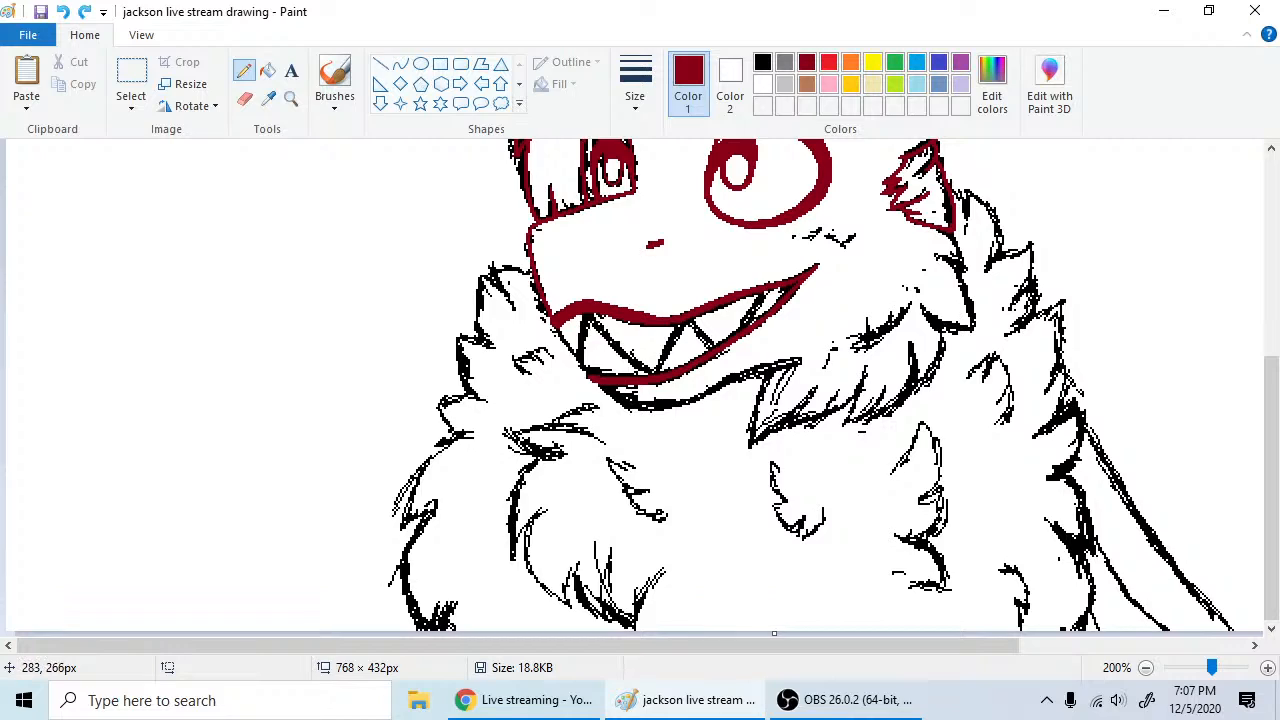
pyautogui.moveTo(698, 462)
pyautogui.mouseDown()
pyautogui.moveTo(890, 277)
pyautogui.moveTo(803, 388)
pyautogui.moveTo(1033, 235)
pyautogui.moveTo(948, 306)
pyautogui.moveTo(1087, 268)
pyautogui.mouseUp()
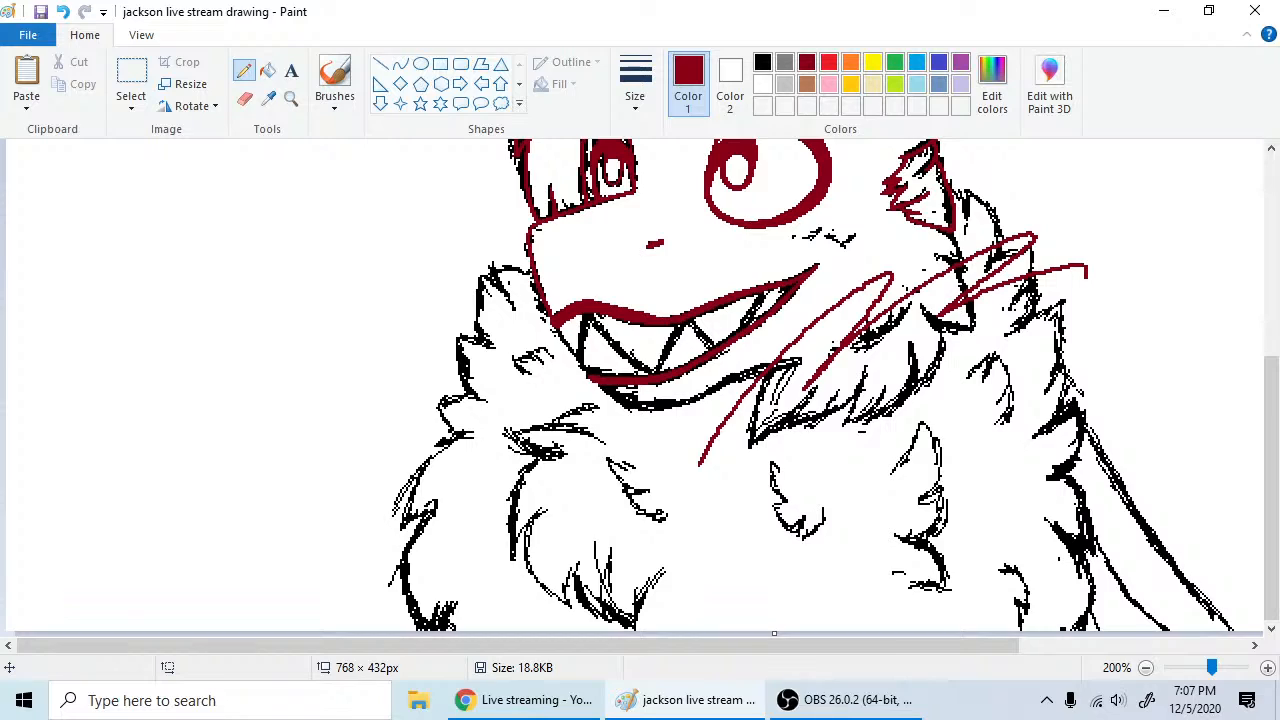
pyautogui.click(62, 11)
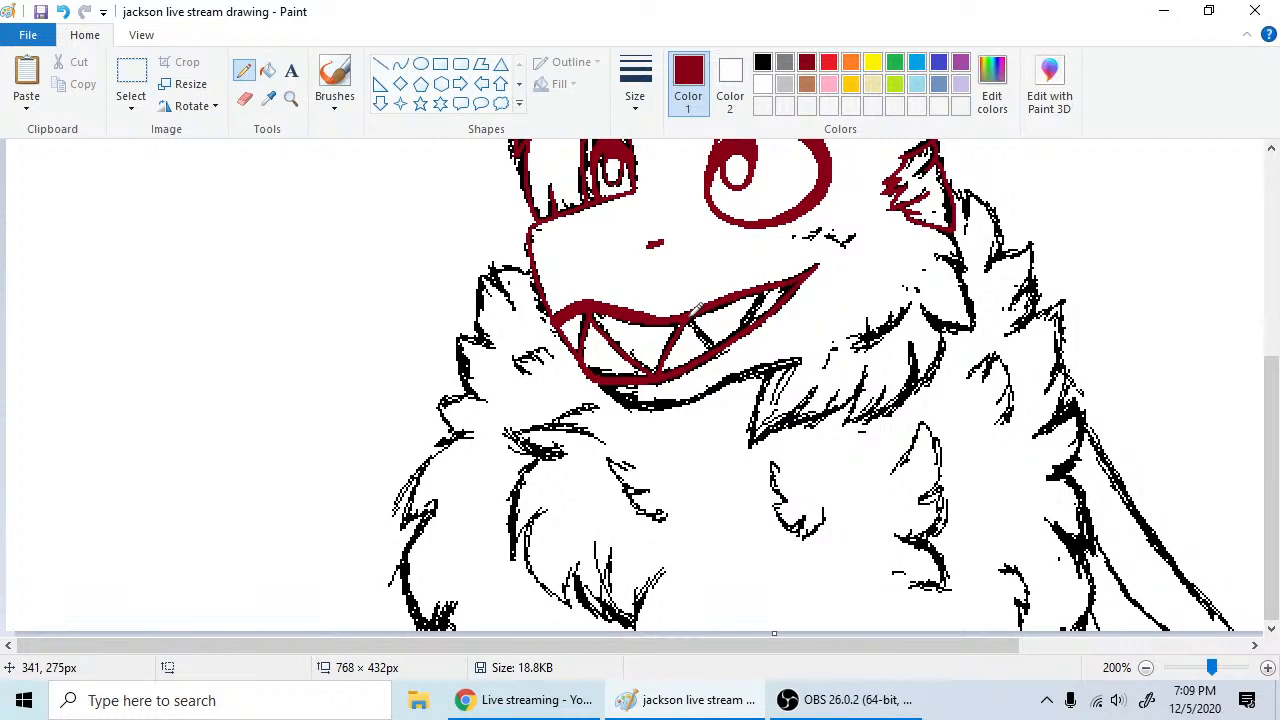
# - Trace the rear teeth between the upper and lower mouth lines in dark red, undoing and redrawing strokes that miss the sketch
pyautogui.moveTo(690, 318); pyautogui.dragTo(715, 346)
pyautogui.click(62, 11)
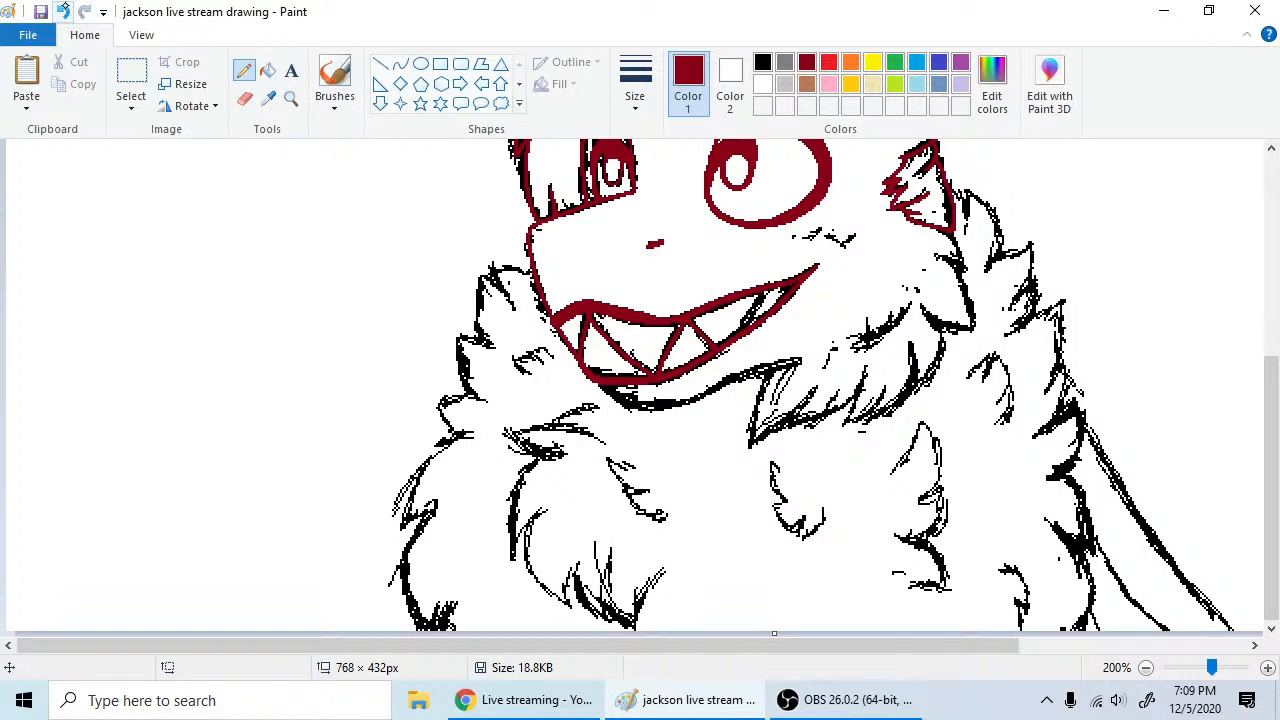
pyautogui.click(62, 11)
pyautogui.moveTo(716, 351); pyautogui.dragTo(706, 325)
pyautogui.click(62, 11)
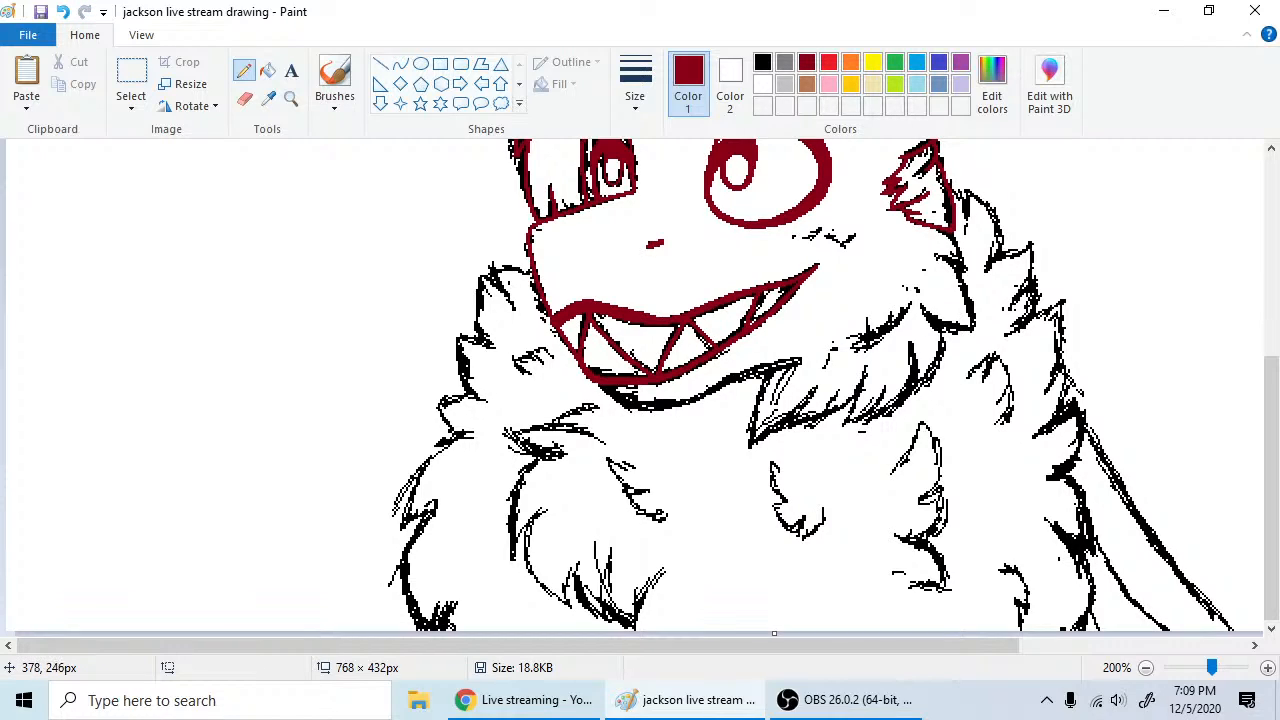
pyautogui.click(64, 12)
pyautogui.moveTo(760, 293); pyautogui.dragTo(814, 269)
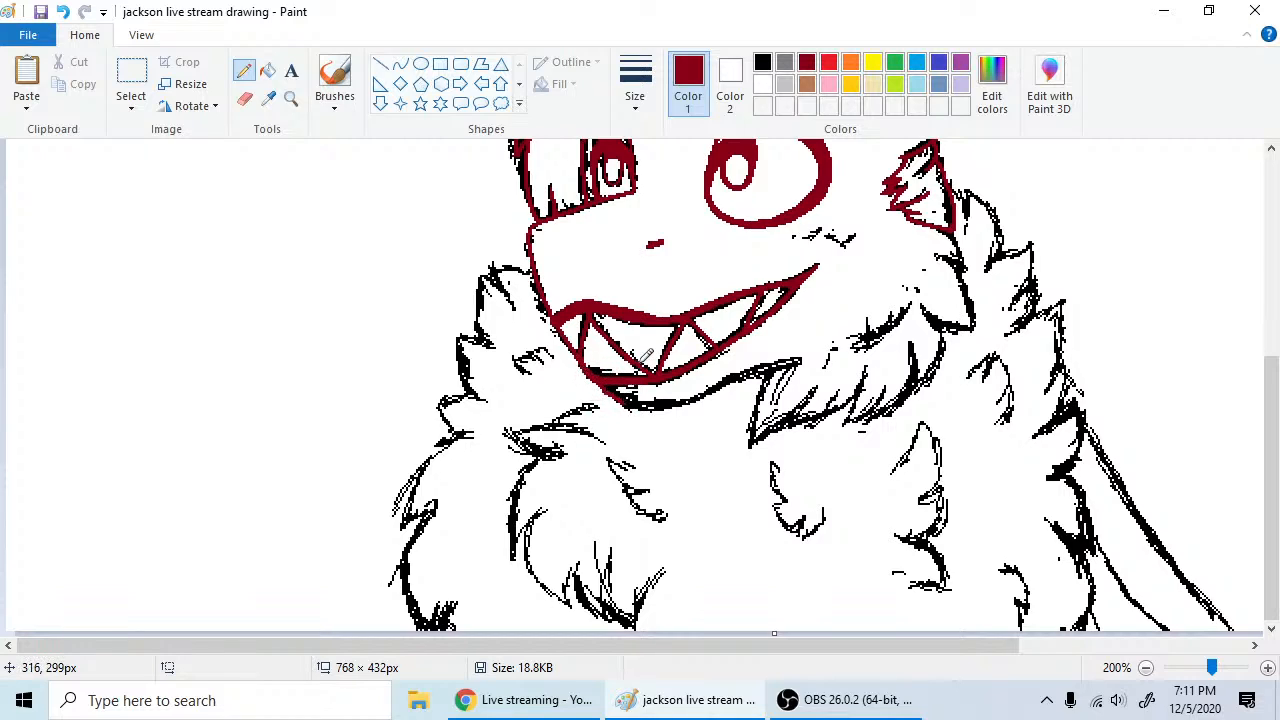
# - Trace the front of the chin and the underside of the jaw back to the cheek fur in dark red
pyautogui.click(62, 12)
pyautogui.moveTo(597, 379); pyautogui.dragTo(624, 402)
pyautogui.moveTo(612, 400); pyautogui.dragTo(800, 360)
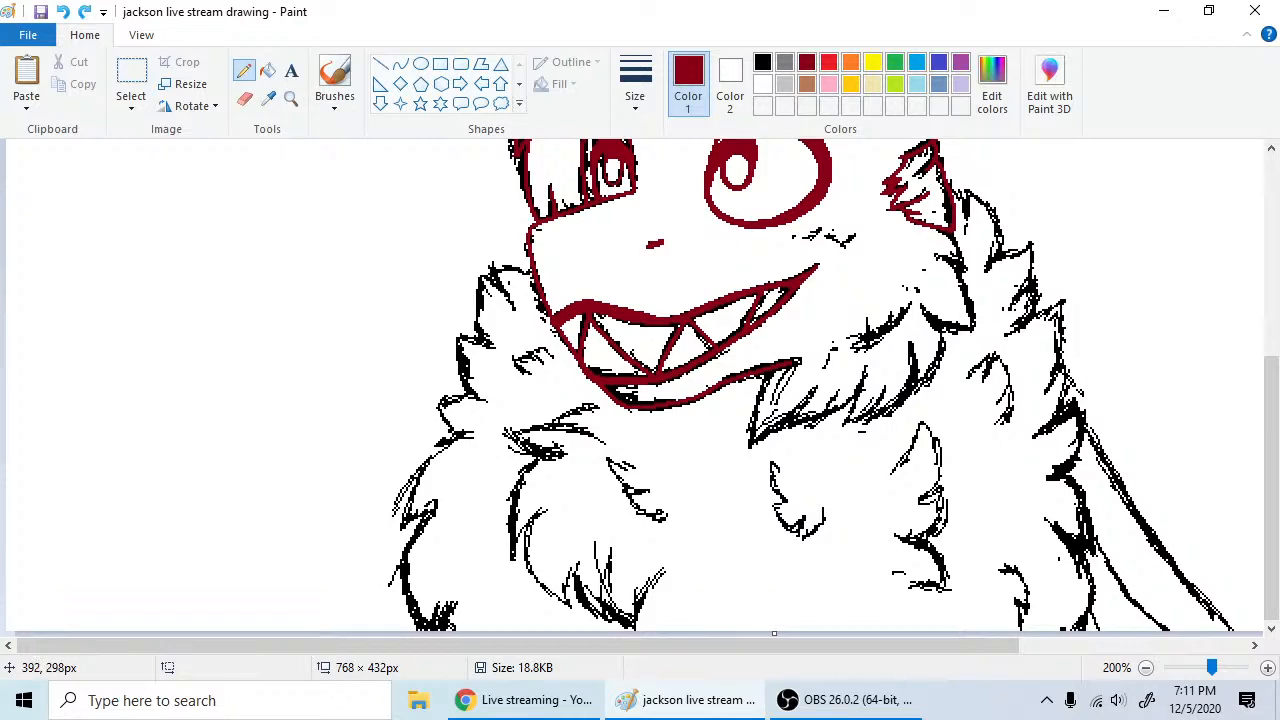
pyautogui.moveTo(787, 362)
pyautogui.mouseDown()
pyautogui.moveTo(865, 342)
pyautogui.moveTo(909, 306)
pyautogui.mouseUp()
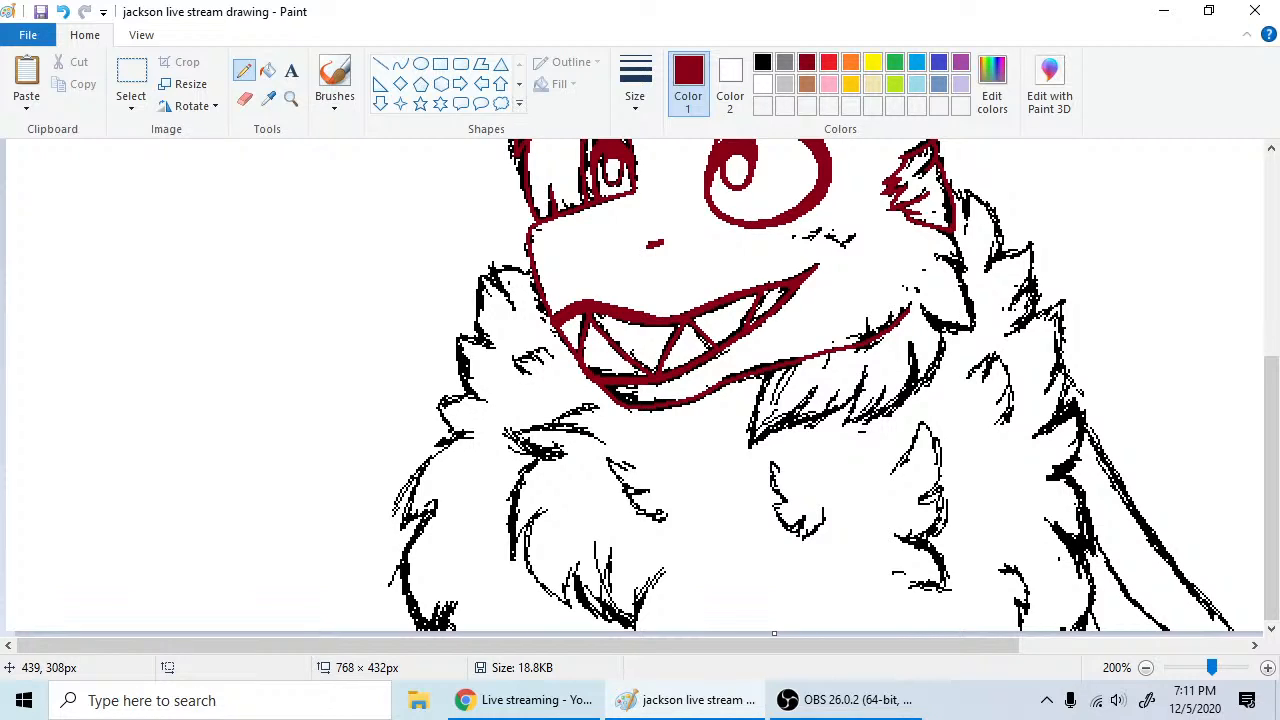
# - Trace the far horn's outer edge from the hair up to its tip in dark red and touch up the fringe's central point
pyautogui.moveTo(1272, 440); pyautogui.dragTo(1276, 252)
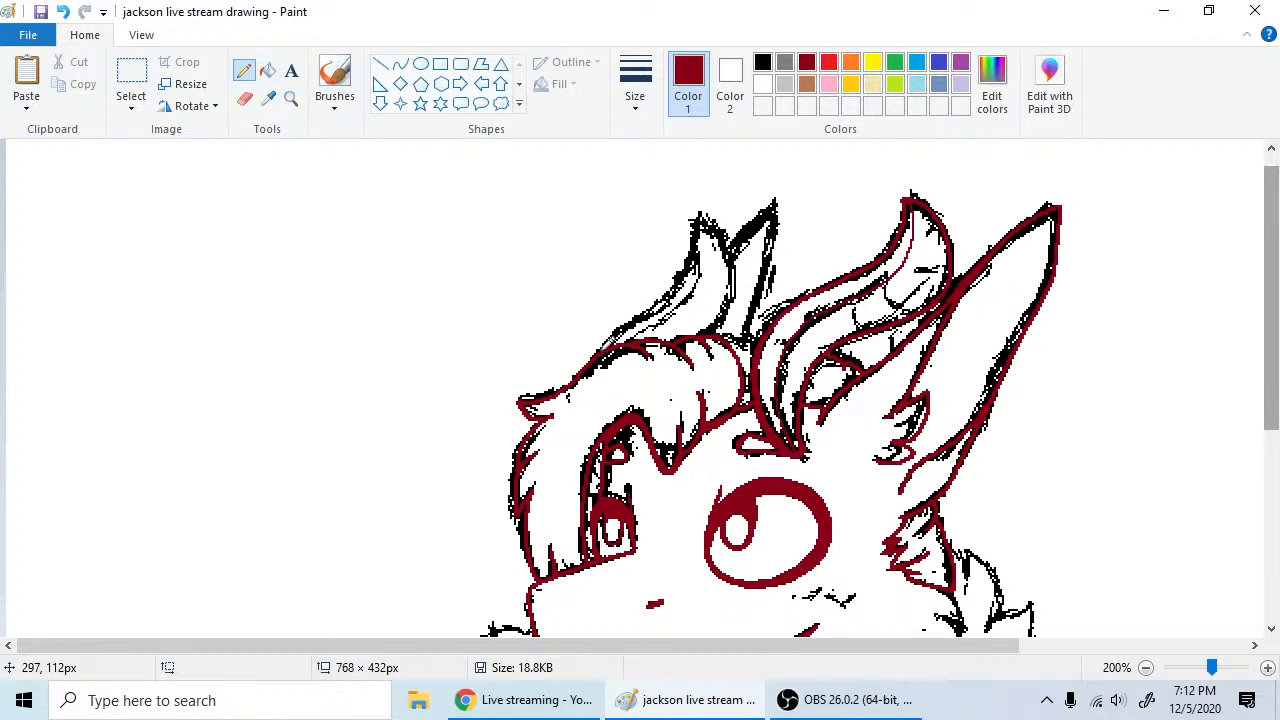
pyautogui.moveTo(604, 340); pyautogui.dragTo(686, 266)
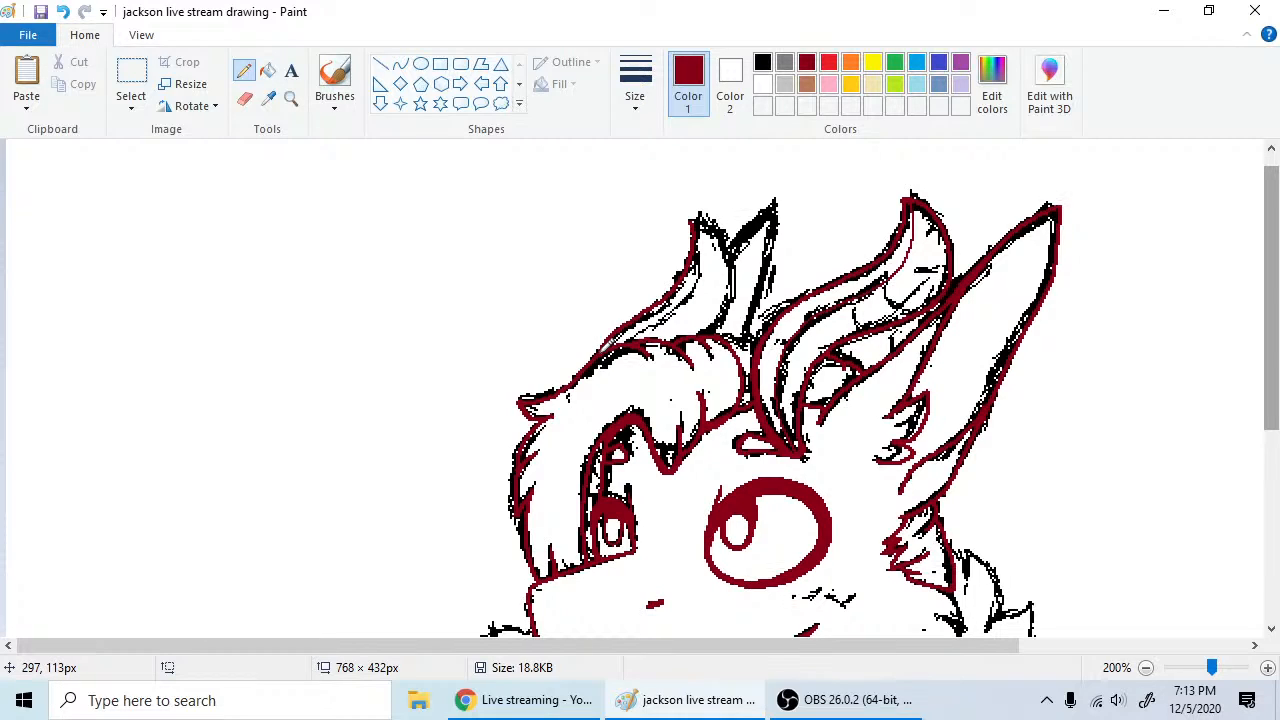
pyautogui.moveTo(600, 342); pyautogui.dragTo(656, 292)
pyautogui.click(62, 11)
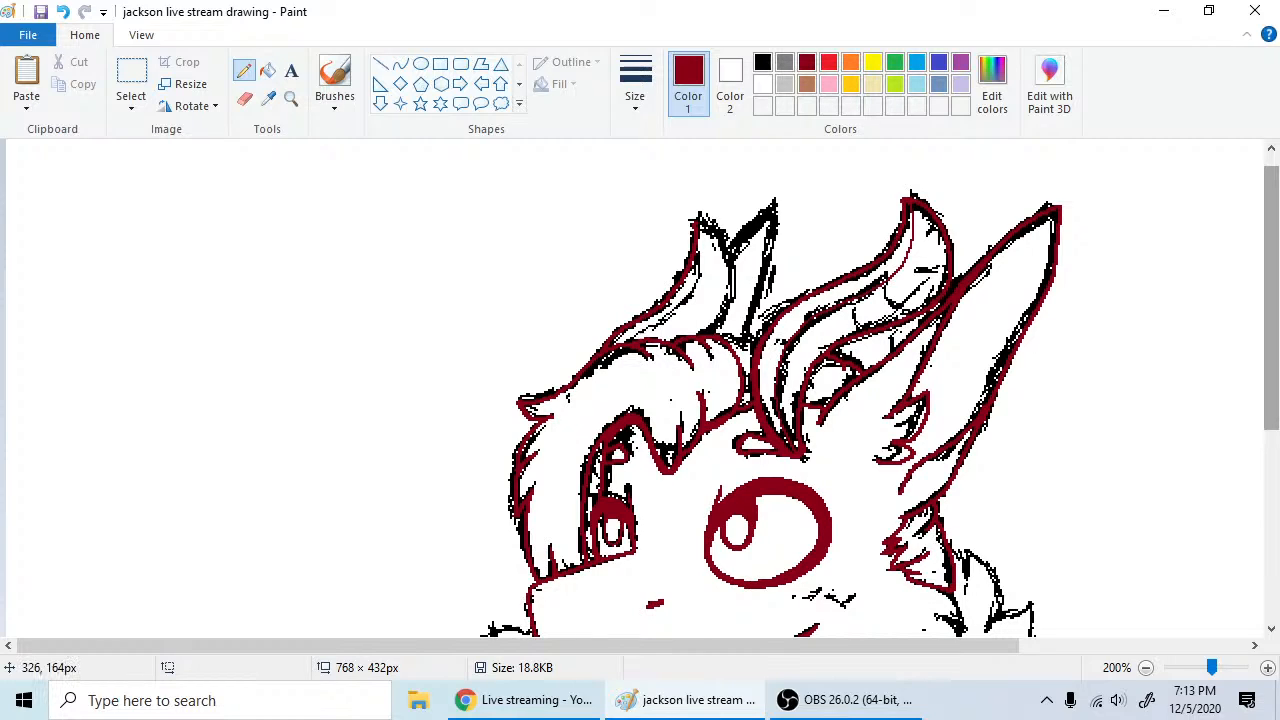
pyautogui.hotkey('ctrl', 'z')
pyautogui.moveTo(655, 457); pyautogui.dragTo(671, 444)
pyautogui.click(664, 467)
# - Trace the far horn's inner edge and the pointed far ear behind it in dark red
pyautogui.click(244, 98)
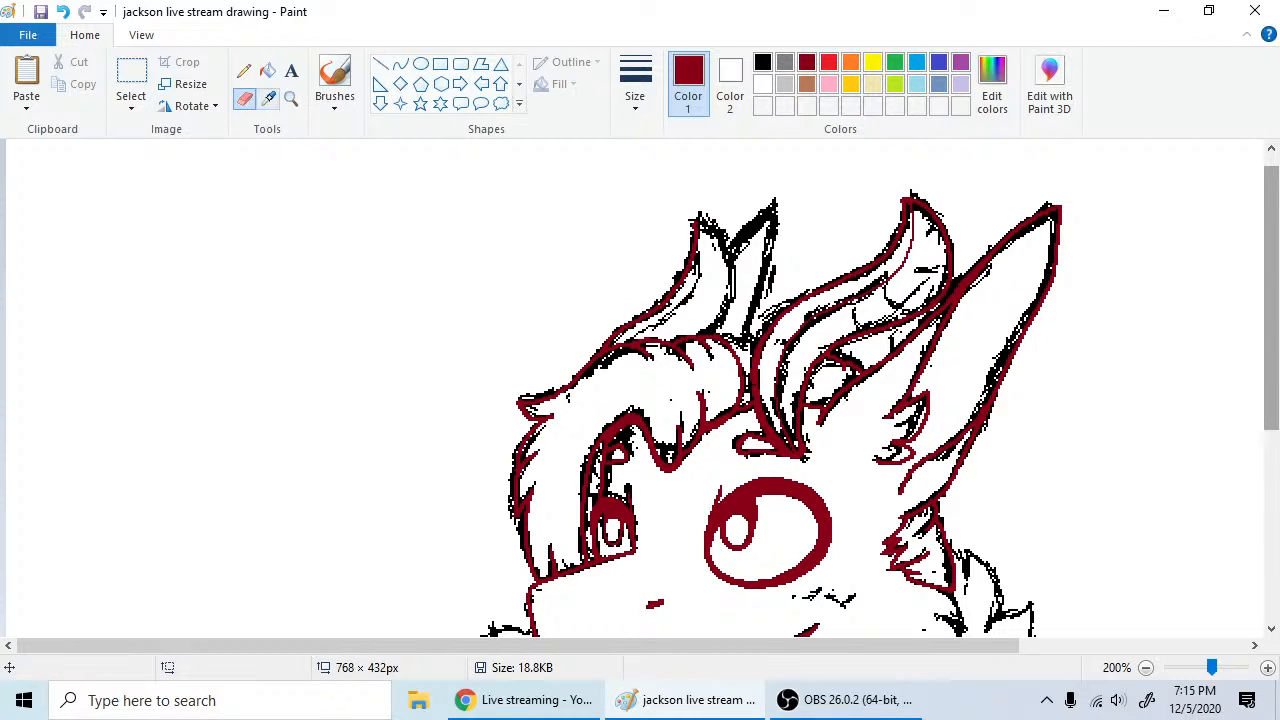
pyautogui.click(245, 72)
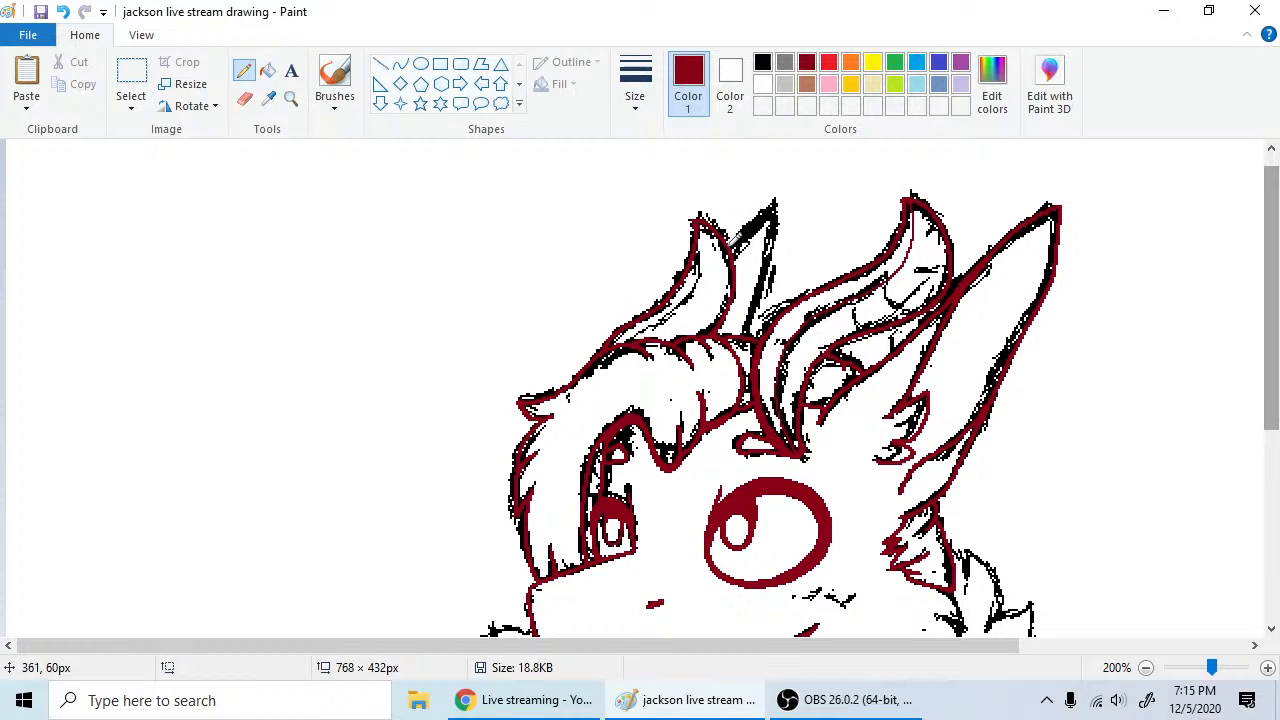
pyautogui.moveTo(780, 196); pyautogui.dragTo(770, 270)
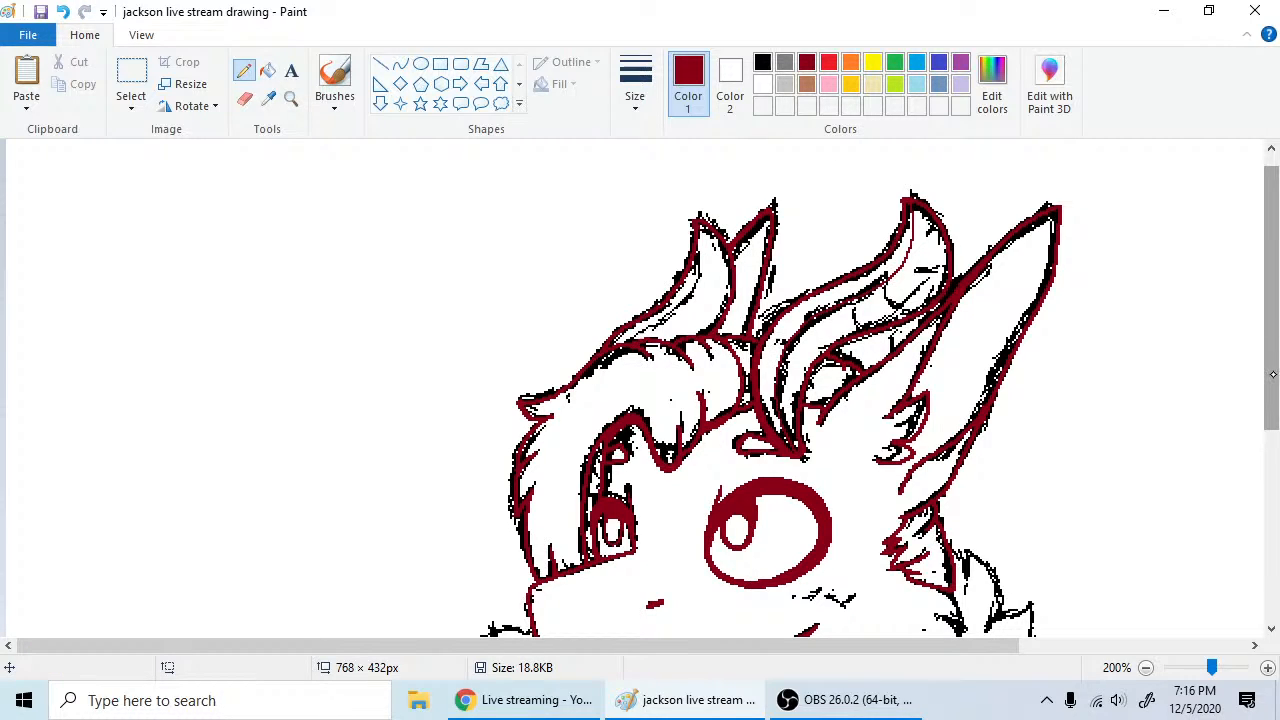
# - Trace the two upper fur spikes behind the muzzle on the far side of the neck in dark red, redrawing strokes that miss the sketch
pyautogui.moveTo(1273, 374)
pyautogui.mouseDown()
pyautogui.moveTo(1235, 536)
pyautogui.moveTo(1240, 406)
pyautogui.moveTo(1192, 565)
pyautogui.mouseUp()
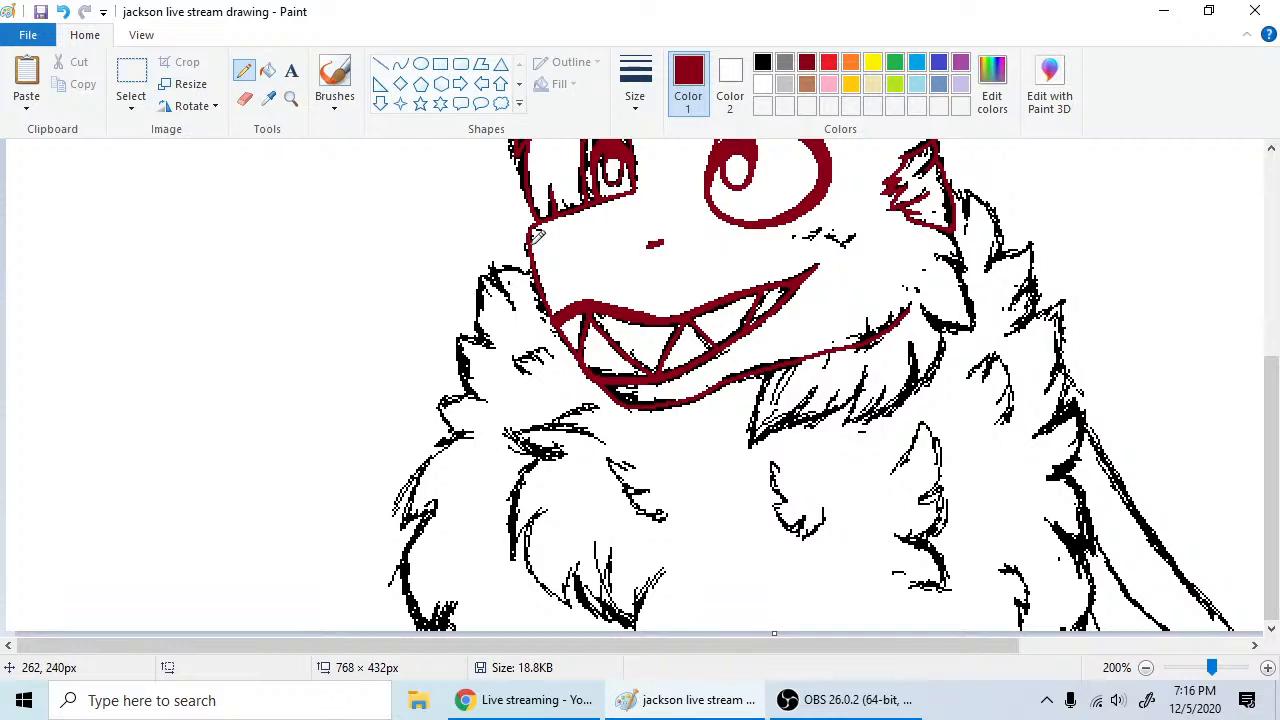
pyautogui.moveTo(530, 232); pyautogui.dragTo(546, 221)
pyautogui.click(70, 12)
pyautogui.moveTo(494, 338)
pyautogui.mouseDown()
pyautogui.moveTo(480, 270)
pyautogui.moveTo(516, 302)
pyautogui.moveTo(529, 231)
pyautogui.moveTo(506, 289)
pyautogui.moveTo(492, 264)
pyautogui.moveTo(540, 267)
pyautogui.mouseUp()
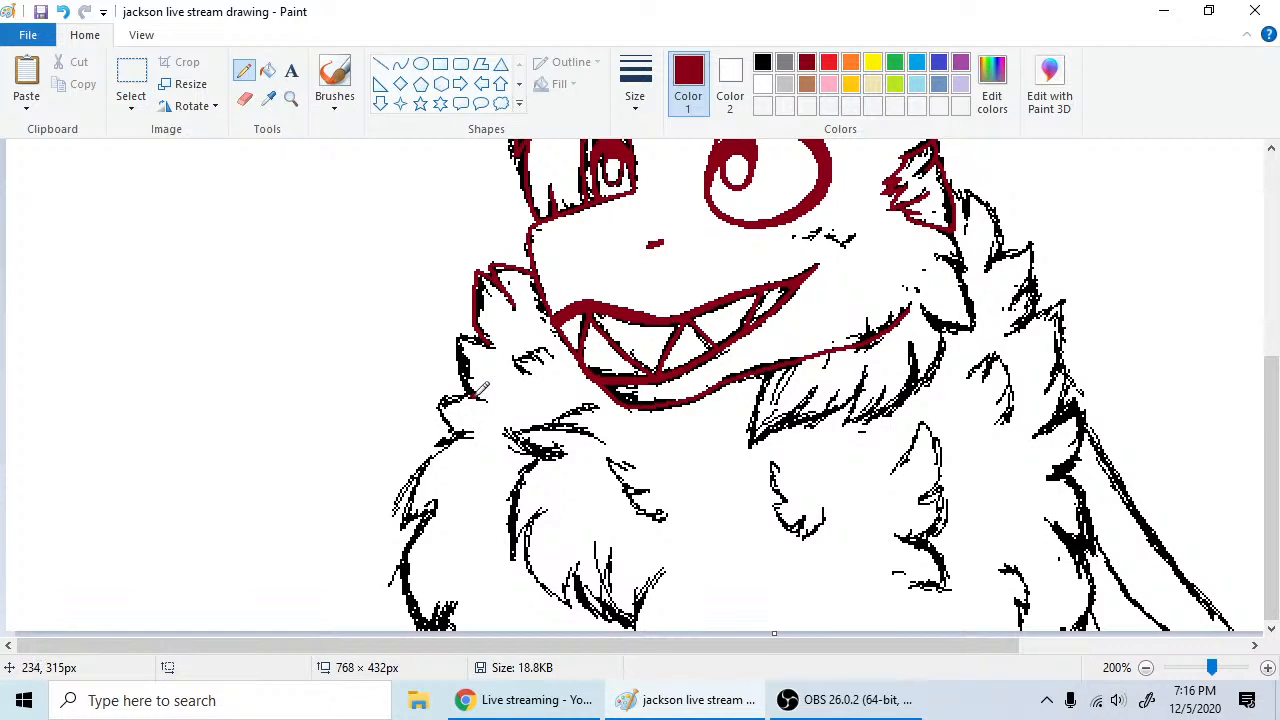
pyautogui.moveTo(464, 369)
pyautogui.mouseDown()
pyautogui.moveTo(456, 330)
pyautogui.moveTo(491, 328)
pyautogui.mouseUp()
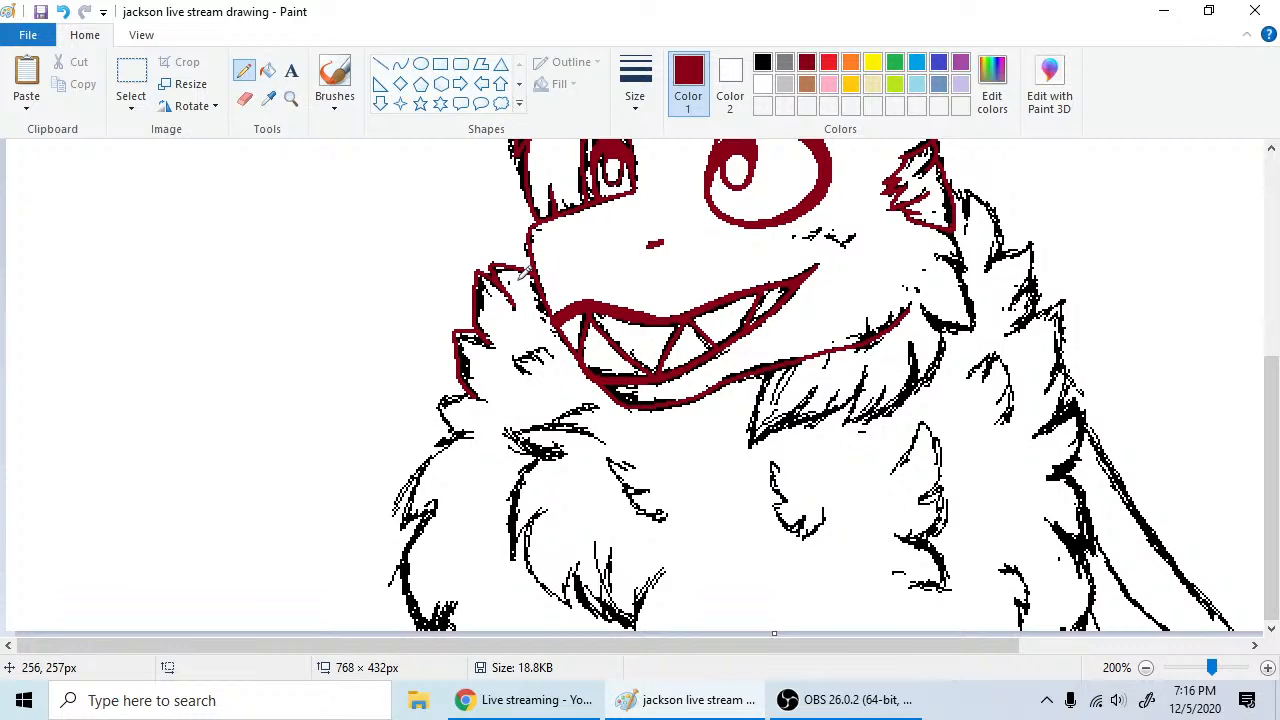
pyautogui.hotkey('ctrl', 'z')
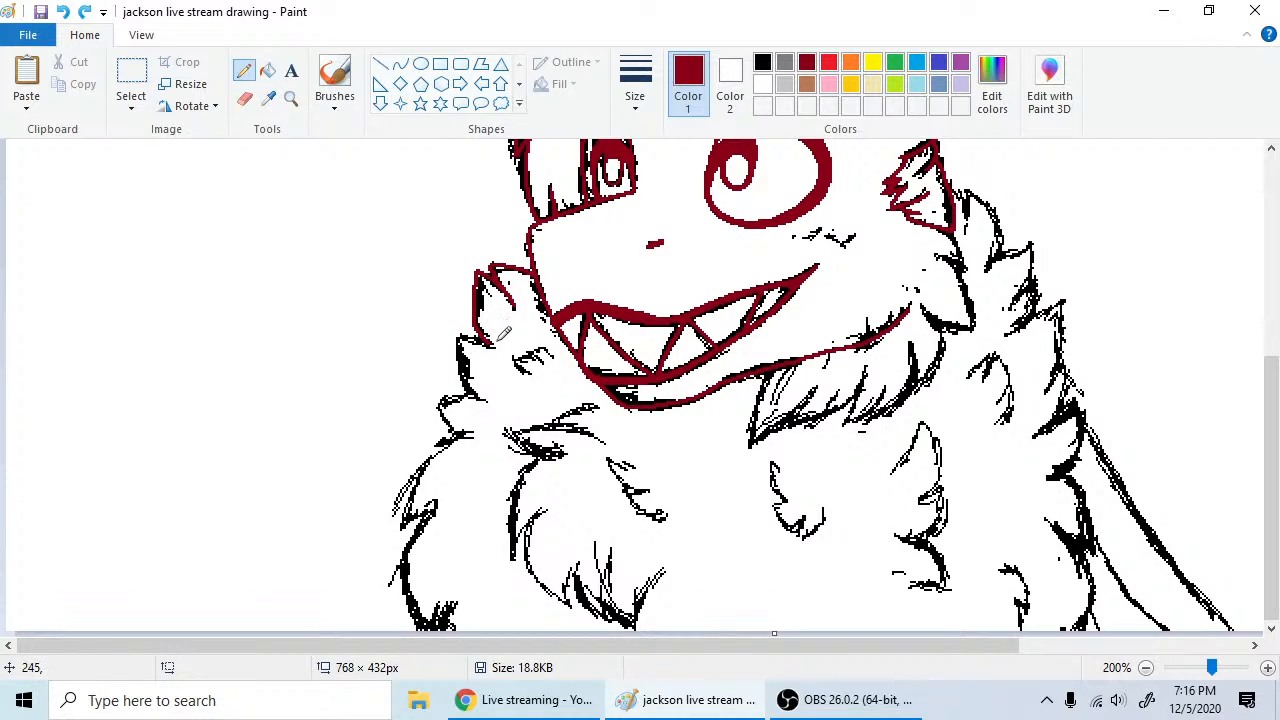
pyautogui.moveTo(484, 394)
pyautogui.mouseDown()
pyautogui.moveTo(456, 338)
pyautogui.moveTo(492, 331)
pyautogui.mouseUp()
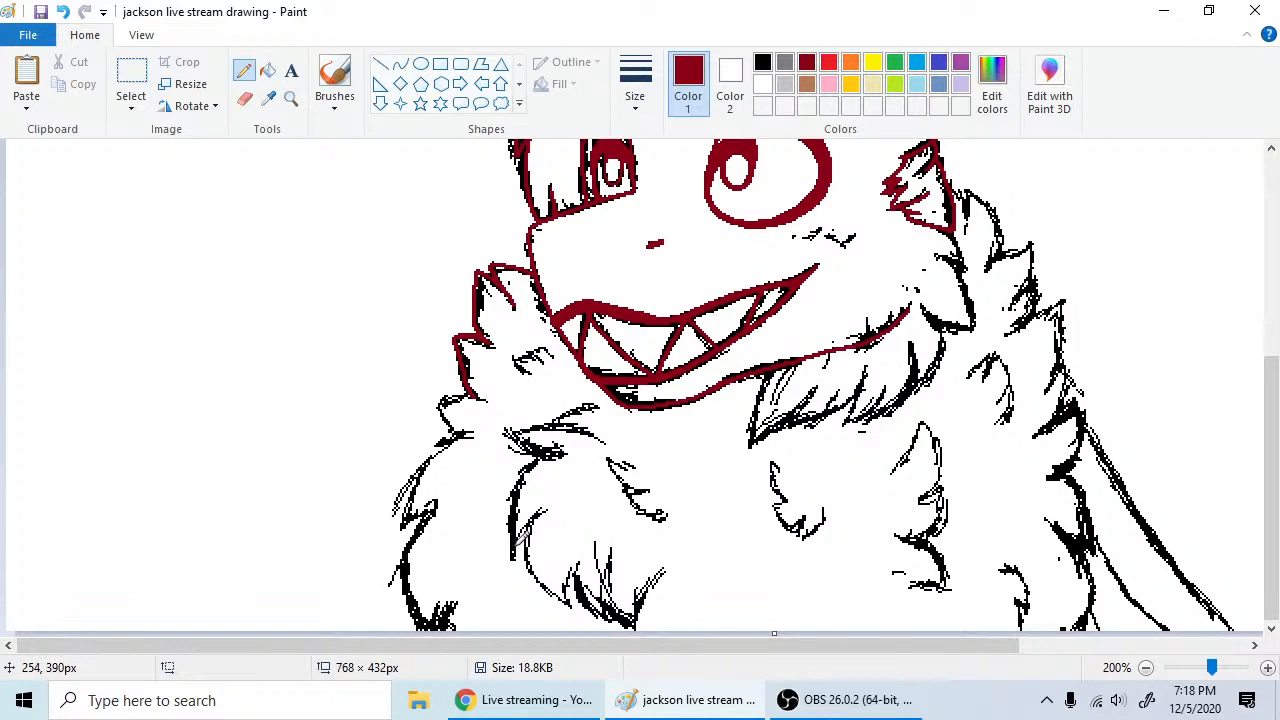
# - Trace the pointed top and front edge of the chest tuft below the chin in dark red
pyautogui.moveTo(513, 552)
pyautogui.mouseDown()
pyautogui.moveTo(521, 489)
pyautogui.moveTo(566, 446)
pyautogui.mouseUp()
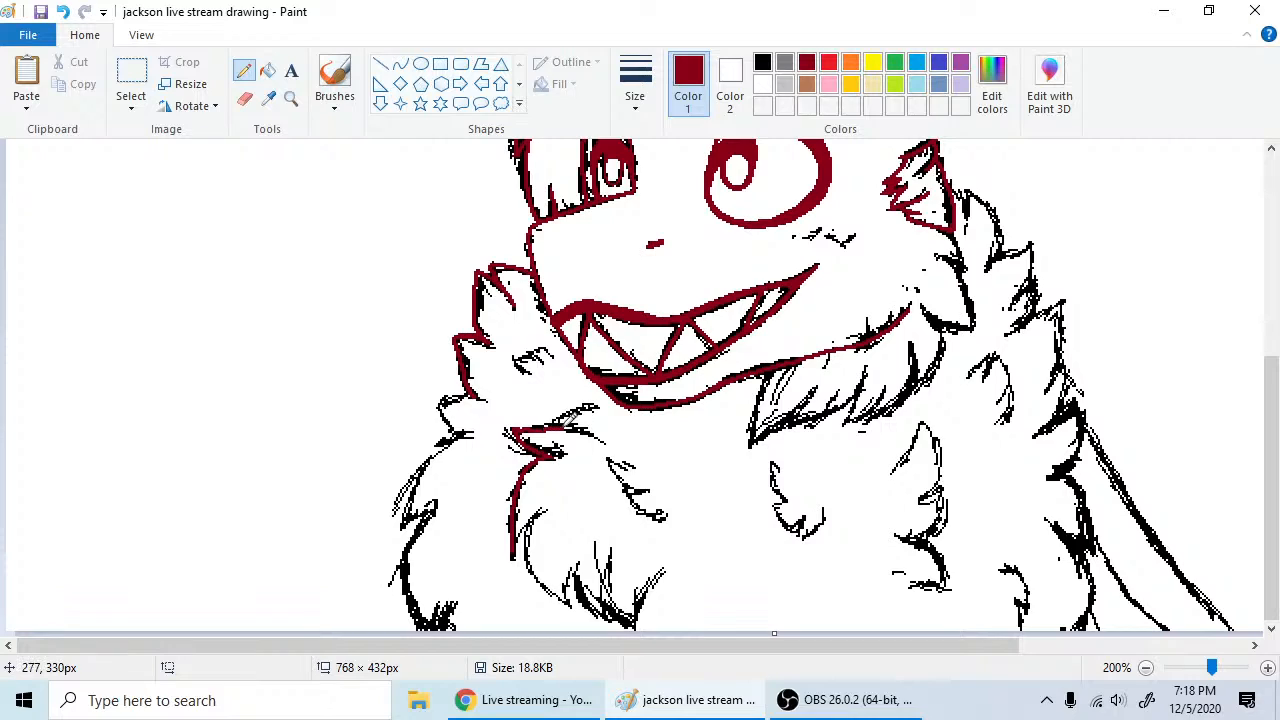
pyautogui.moveTo(567, 419); pyautogui.dragTo(606, 436)
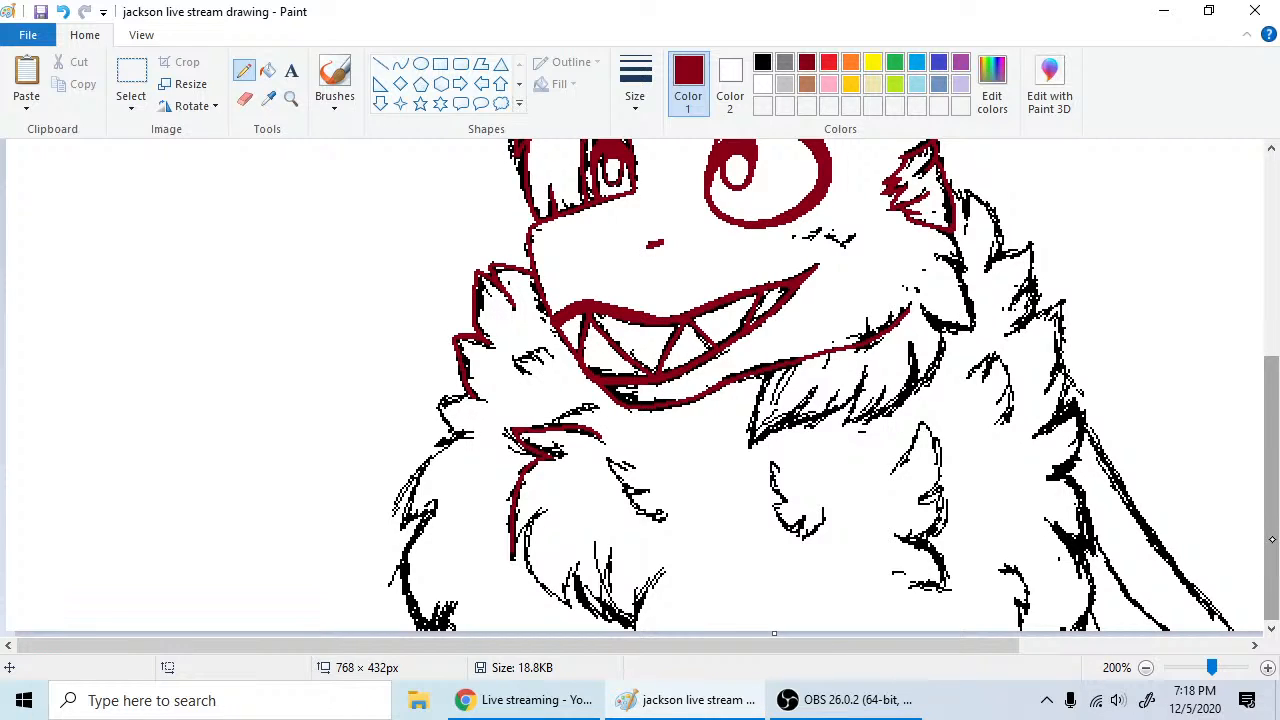
pyautogui.moveTo(1268, 538)
pyautogui.mouseDown()
pyautogui.moveTo(1276, 325)
pyautogui.moveTo(1262, 555)
pyautogui.mouseUp()
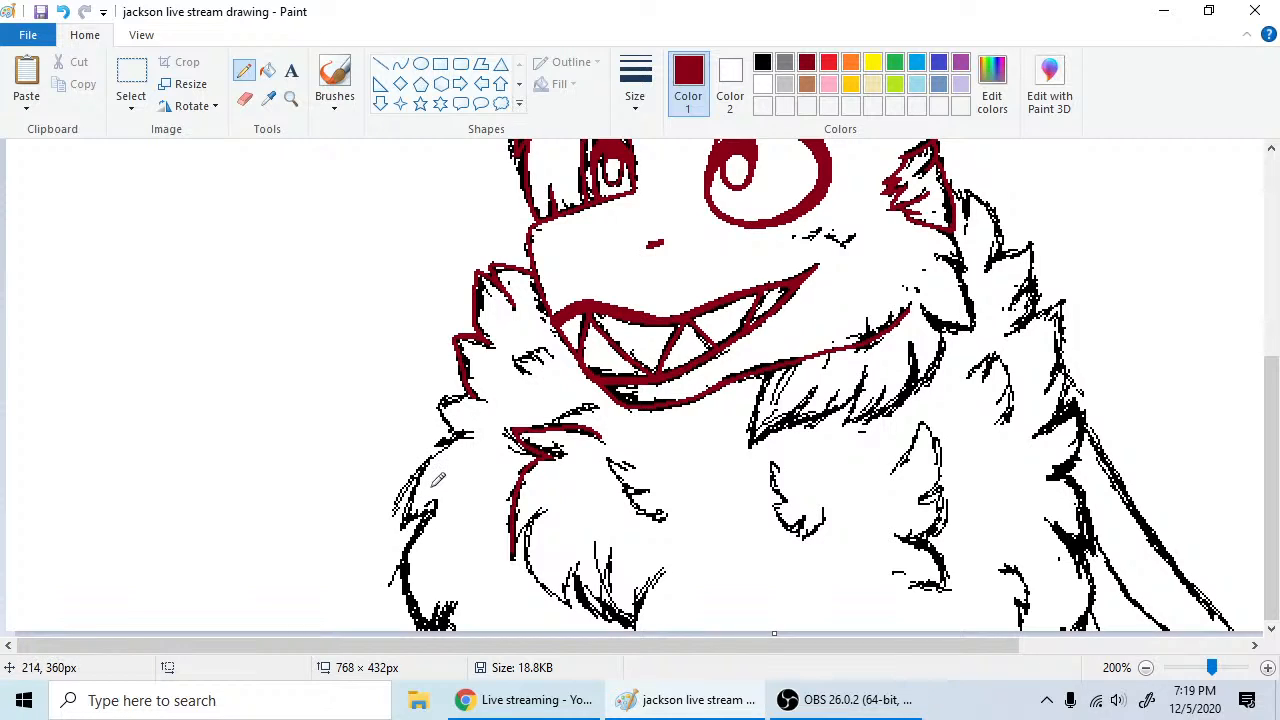
# - Trace the far side's outer fur contour from the neck down to the canvas edge and add the chest tuft's upper stroke in dark red
pyautogui.moveTo(403, 526)
pyautogui.mouseDown()
pyautogui.moveTo(438, 447)
pyautogui.moveTo(486, 429)
pyautogui.mouseUp()
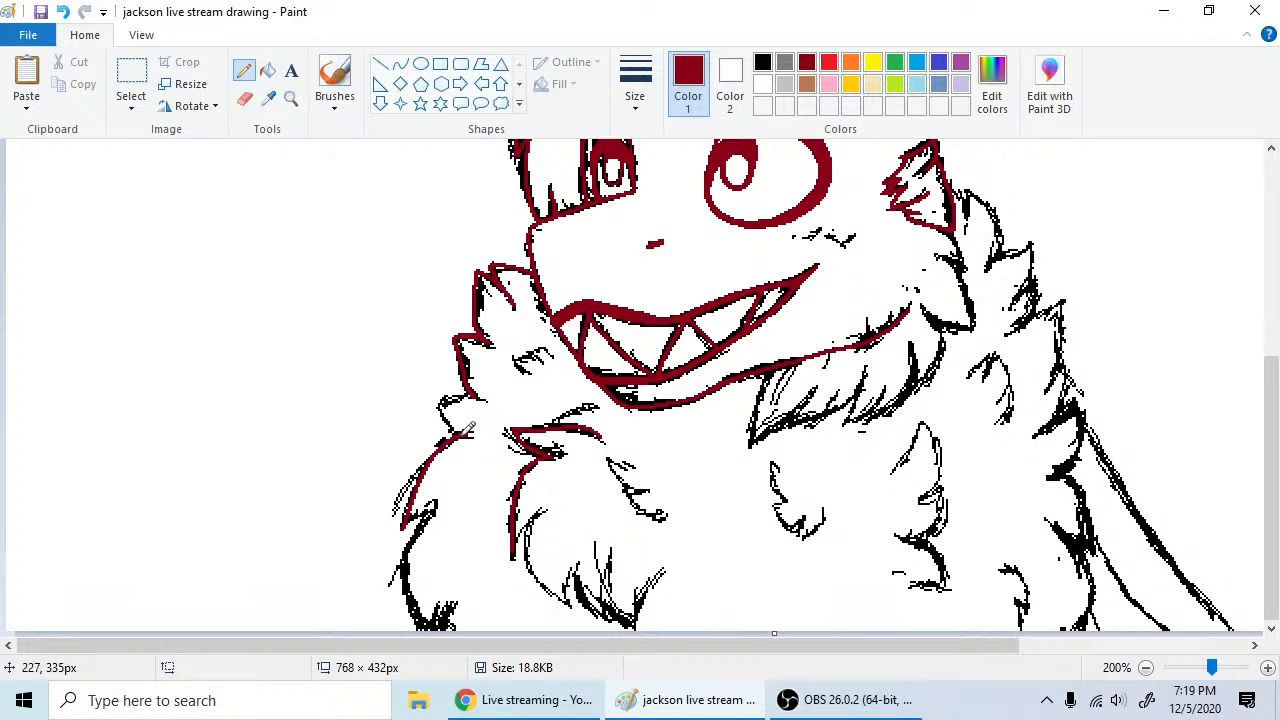
pyautogui.moveTo(466, 432)
pyautogui.mouseDown()
pyautogui.moveTo(439, 402)
pyautogui.moveTo(472, 395)
pyautogui.mouseUp()
pyautogui.moveTo(529, 429); pyautogui.dragTo(603, 403)
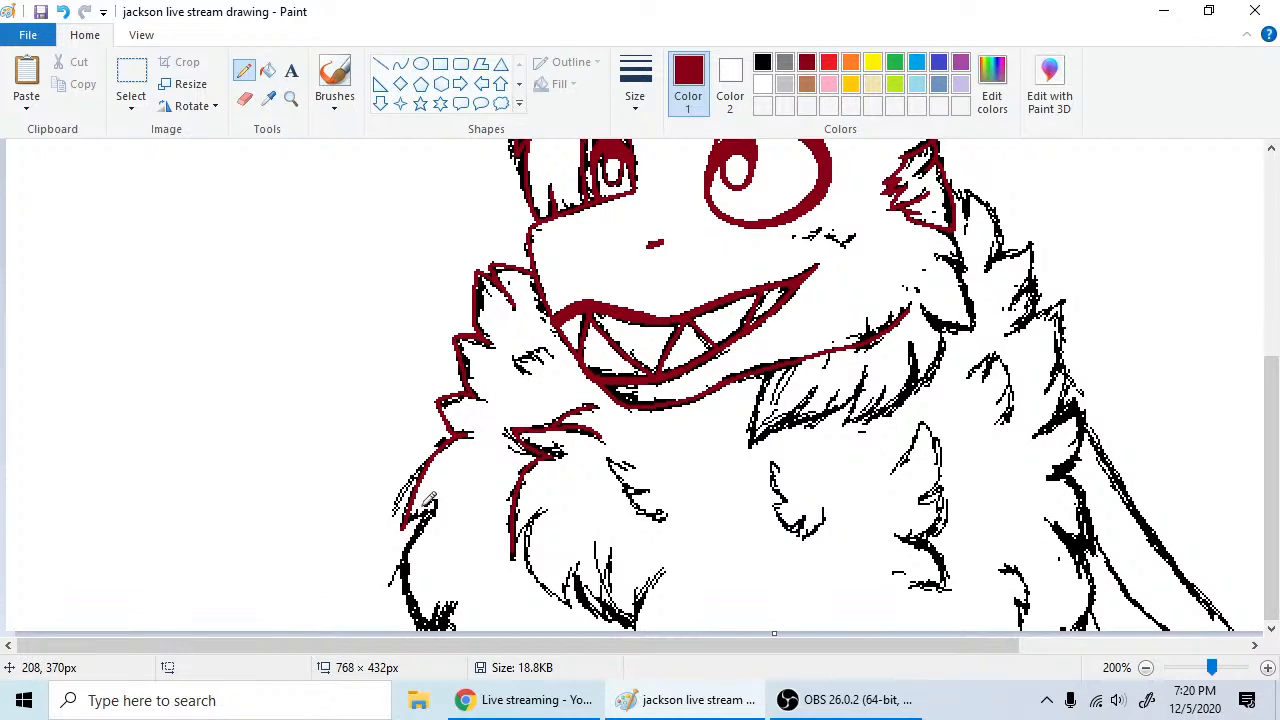
pyautogui.moveTo(404, 520)
pyautogui.mouseDown()
pyautogui.moveTo(438, 508)
pyautogui.moveTo(406, 568)
pyautogui.moveTo(422, 634)
pyautogui.mouseUp()
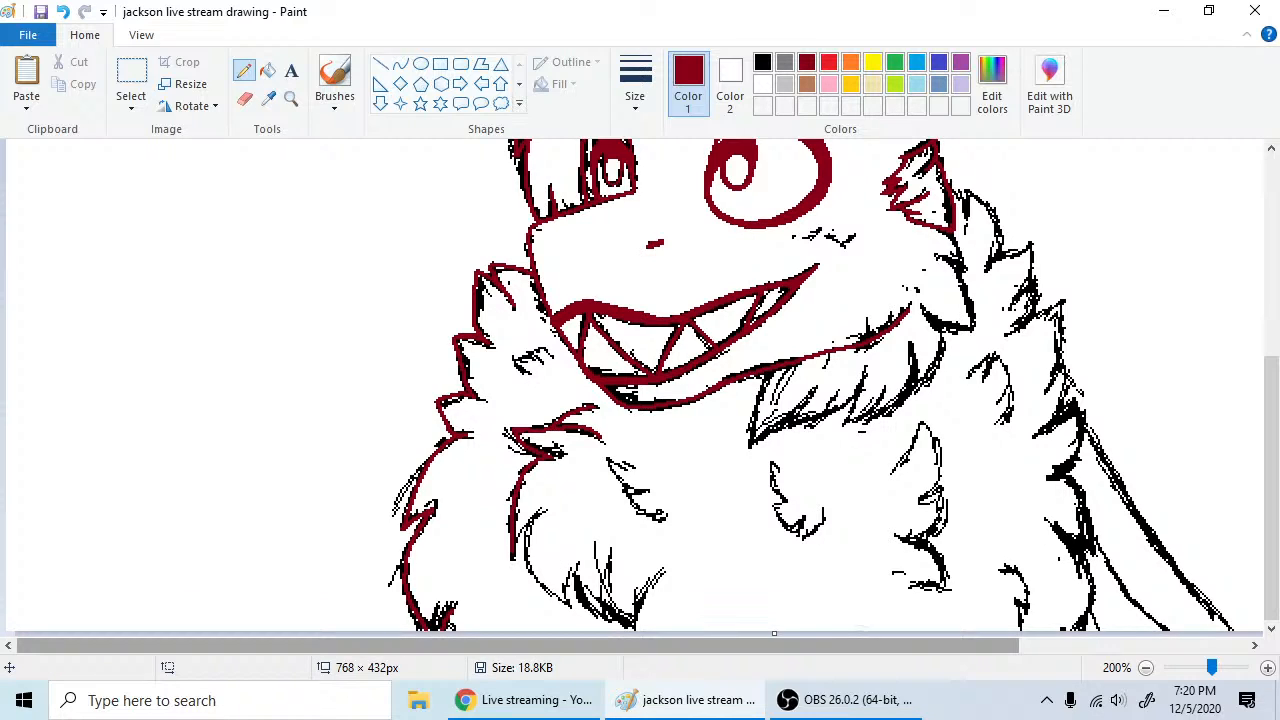
# - Trace the small fur mark inside the far neck fur beside the jaw in dark red, undoing a stroke that misses
pyautogui.moveTo(820, 646); pyautogui.dragTo(901, 646)
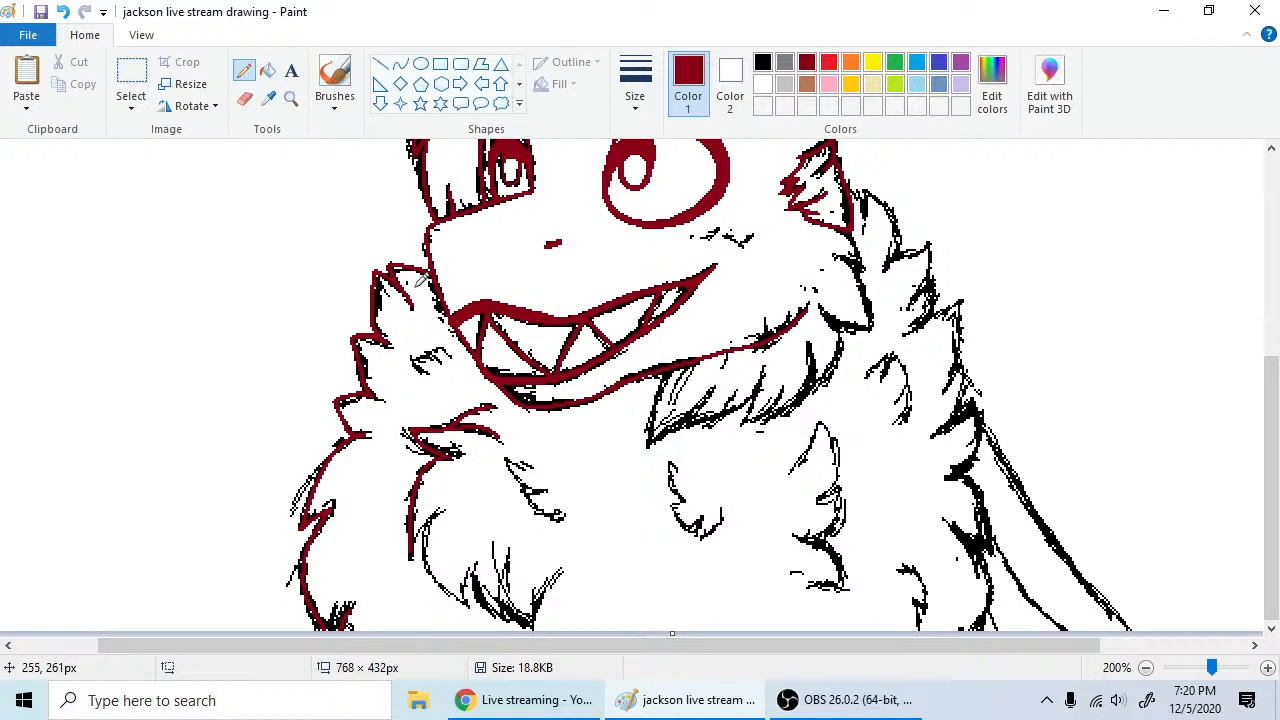
pyautogui.moveTo(412, 361)
pyautogui.mouseDown()
pyautogui.moveTo(424, 379)
pyautogui.moveTo(424, 356)
pyautogui.moveTo(437, 358)
pyautogui.mouseUp()
pyautogui.click(62, 11)
pyautogui.click(430, 355)
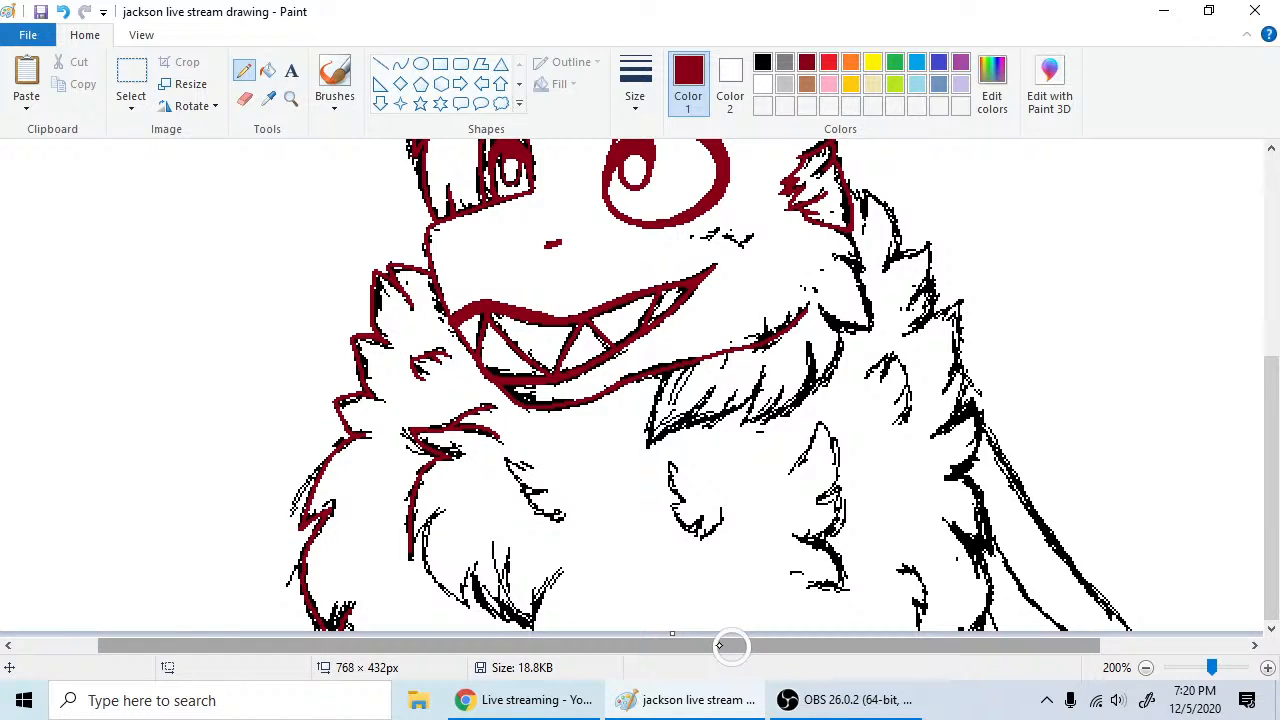
# - Trace the chest tuft's lower edge and its pointed tips near the canvas edge in dark red, redrawing the final strokes
pyautogui.click(718, 645)
pyautogui.moveTo(718, 645); pyautogui.dragTo(884, 646)
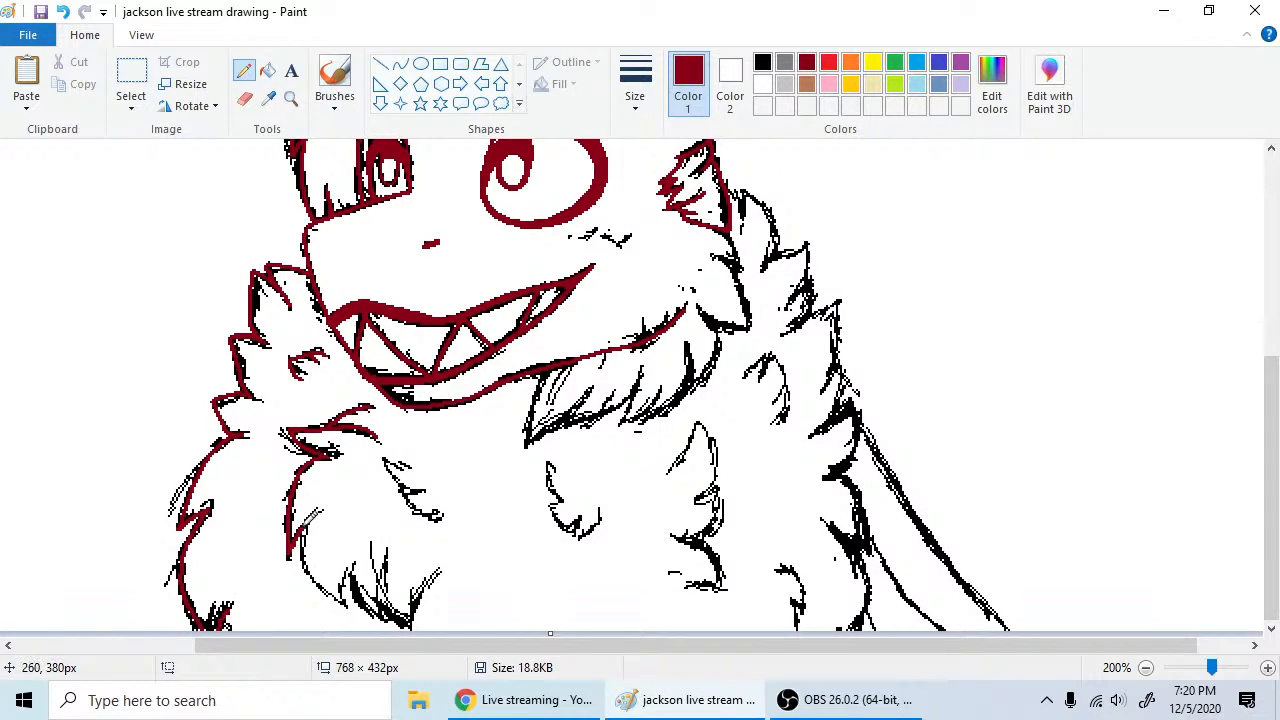
pyautogui.moveTo(320, 508)
pyautogui.mouseDown()
pyautogui.moveTo(312, 550)
pyautogui.moveTo(348, 602)
pyautogui.mouseUp()
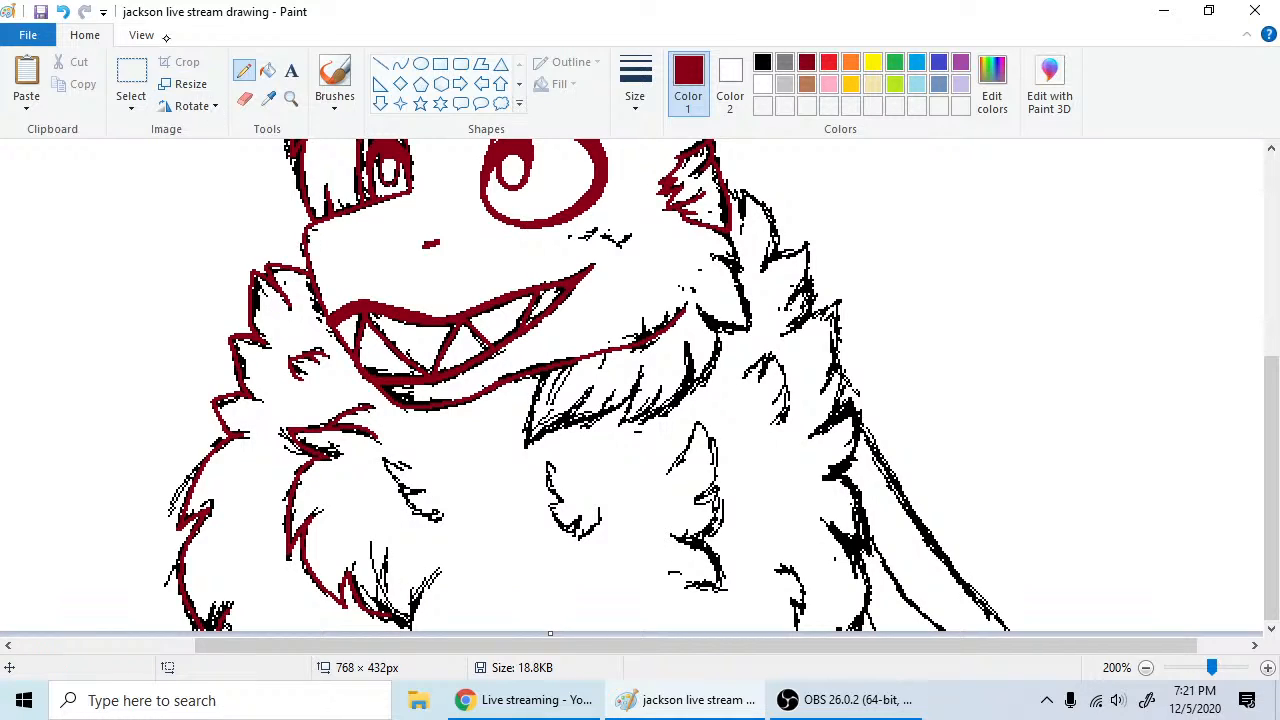
pyautogui.click(62, 11)
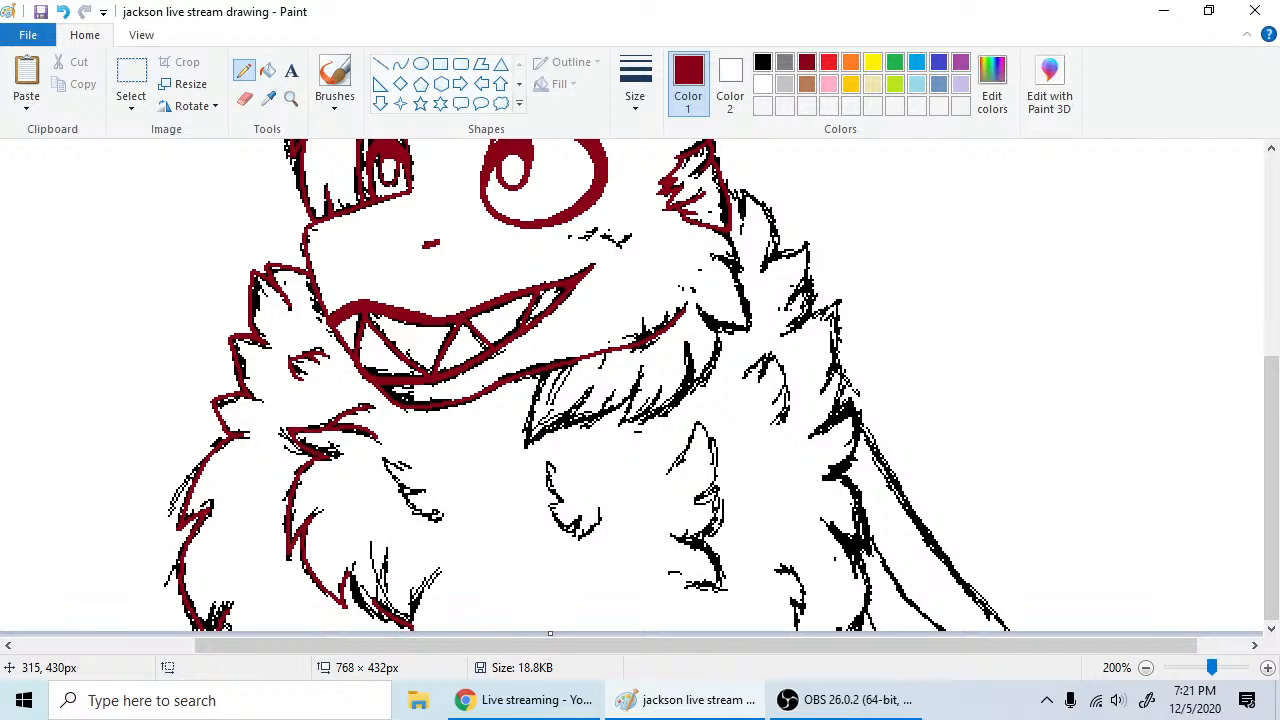
pyautogui.moveTo(410, 622); pyautogui.dragTo(436, 576)
pyautogui.click(245, 99)
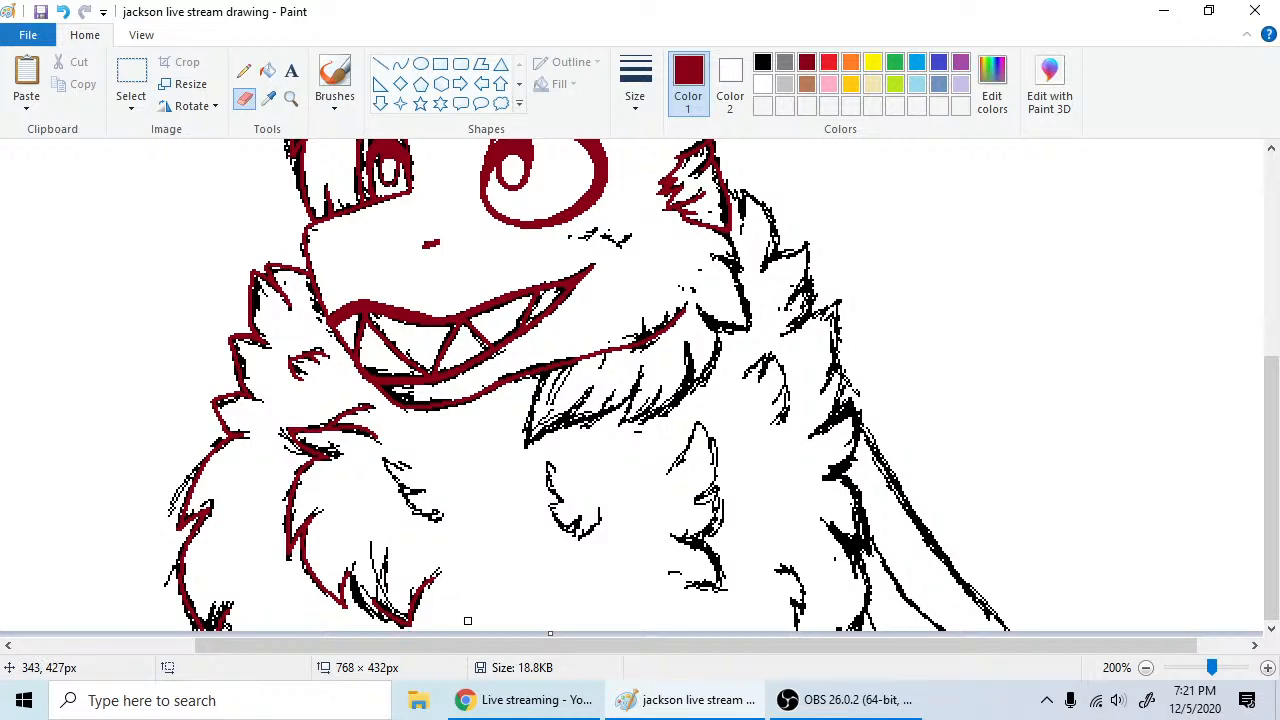
pyautogui.click(244, 70)
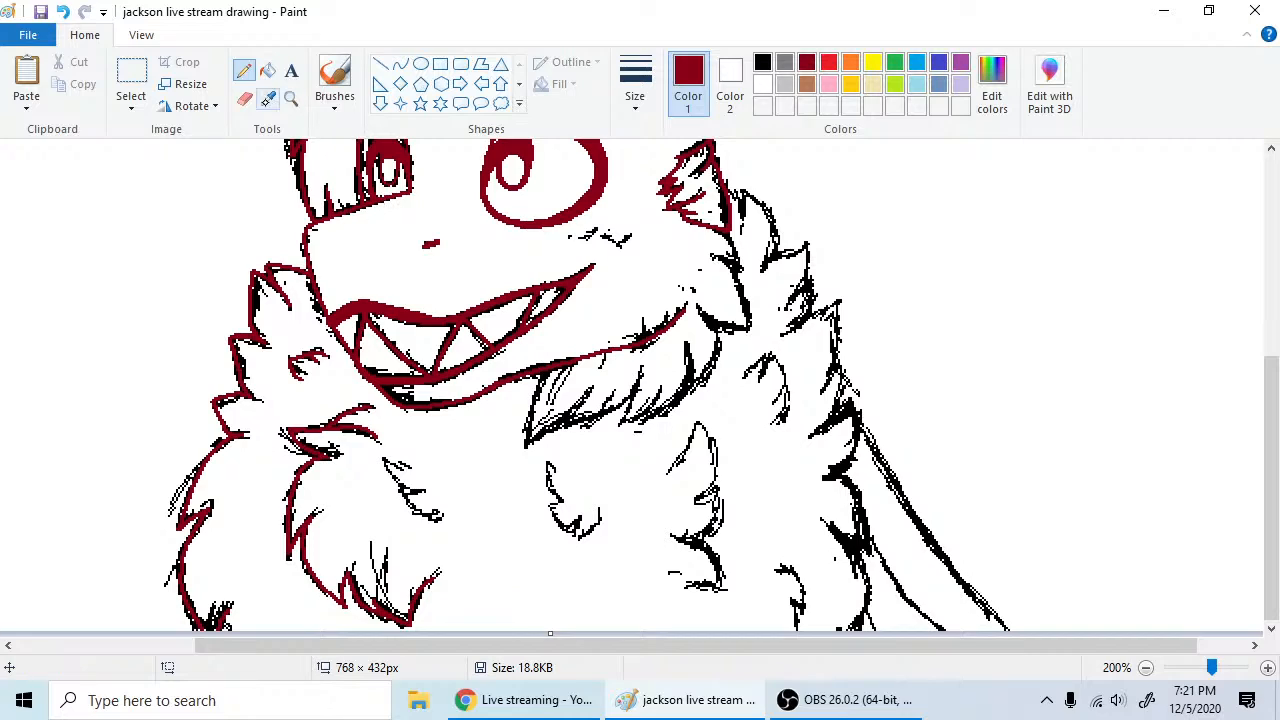
pyautogui.click(244, 98)
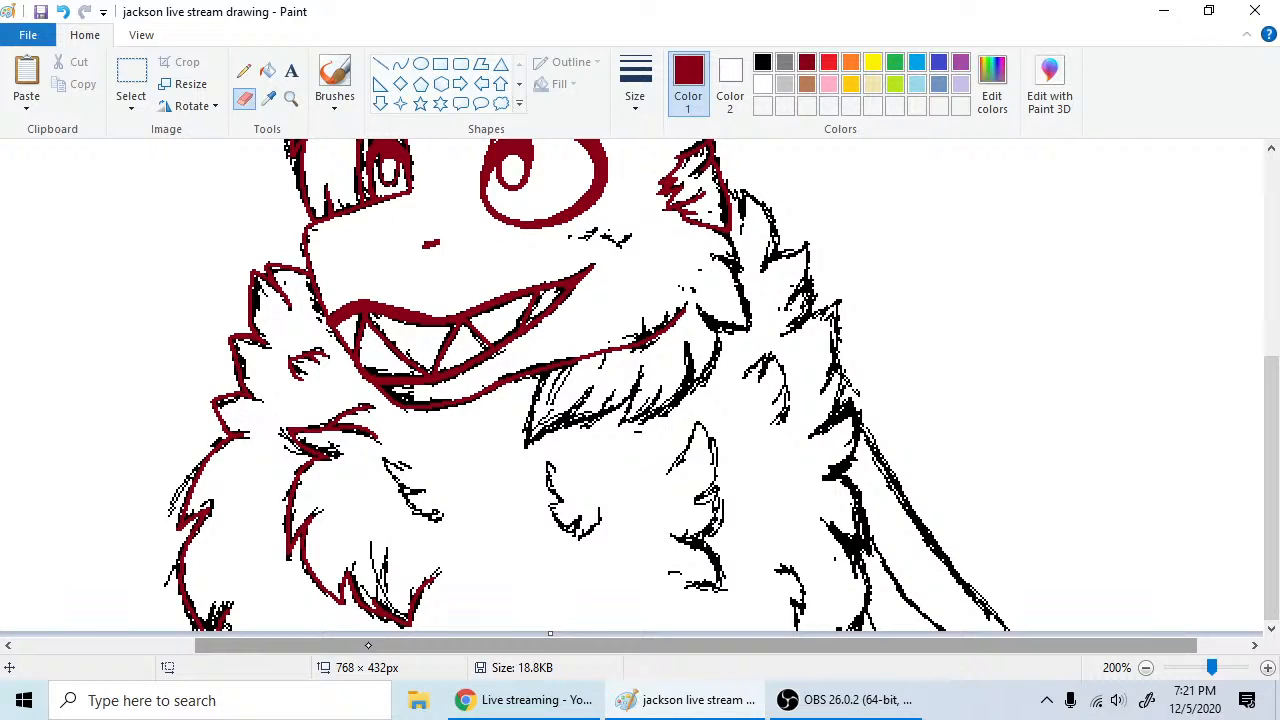
pyautogui.click(244, 70)
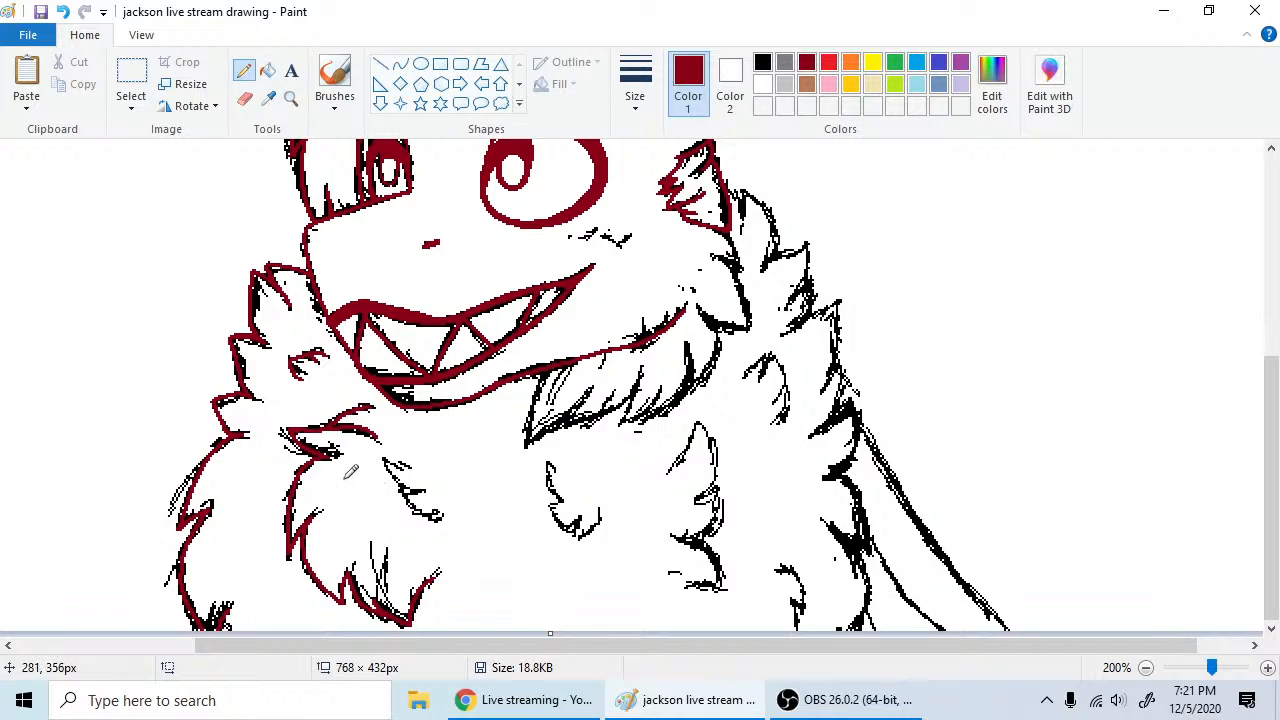
pyautogui.moveTo(334, 487); pyautogui.dragTo(365, 470)
pyautogui.moveTo(336, 515); pyautogui.dragTo(355, 493)
pyautogui.moveTo(355, 544); pyautogui.dragTo(368, 516)
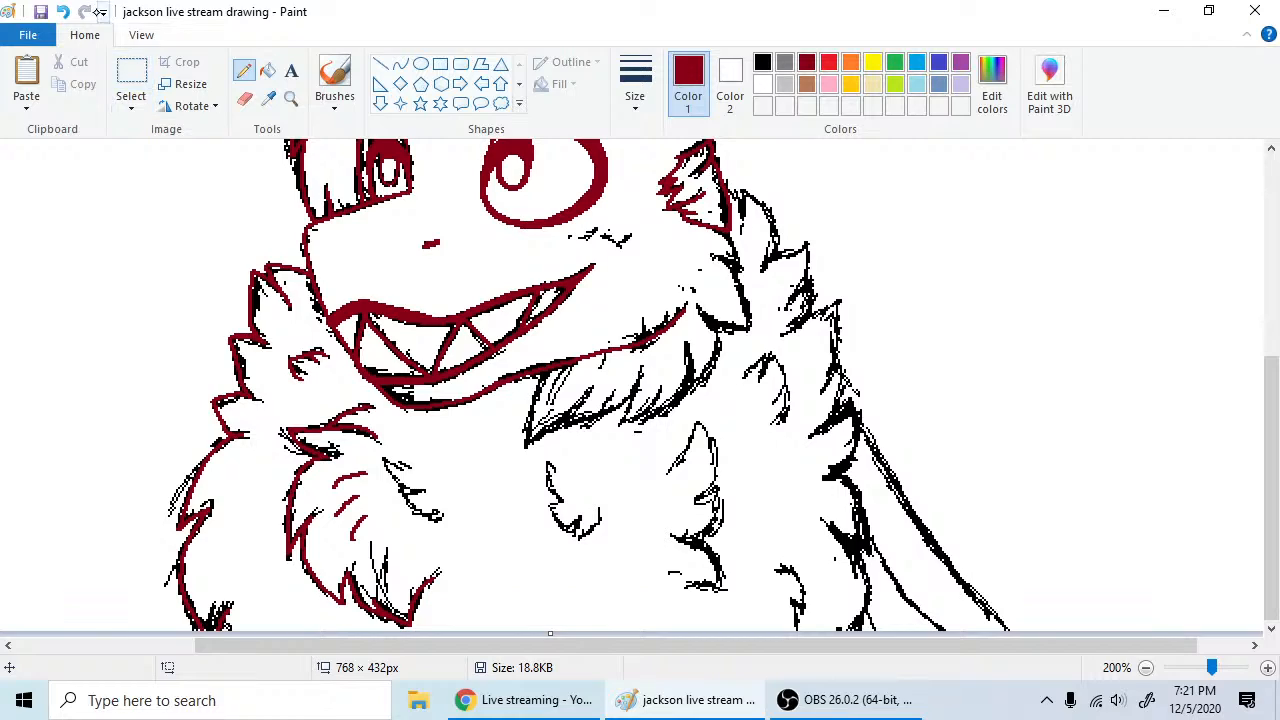
pyautogui.click(62, 12)
pyautogui.click(62, 12)
pyautogui.click(62, 12)
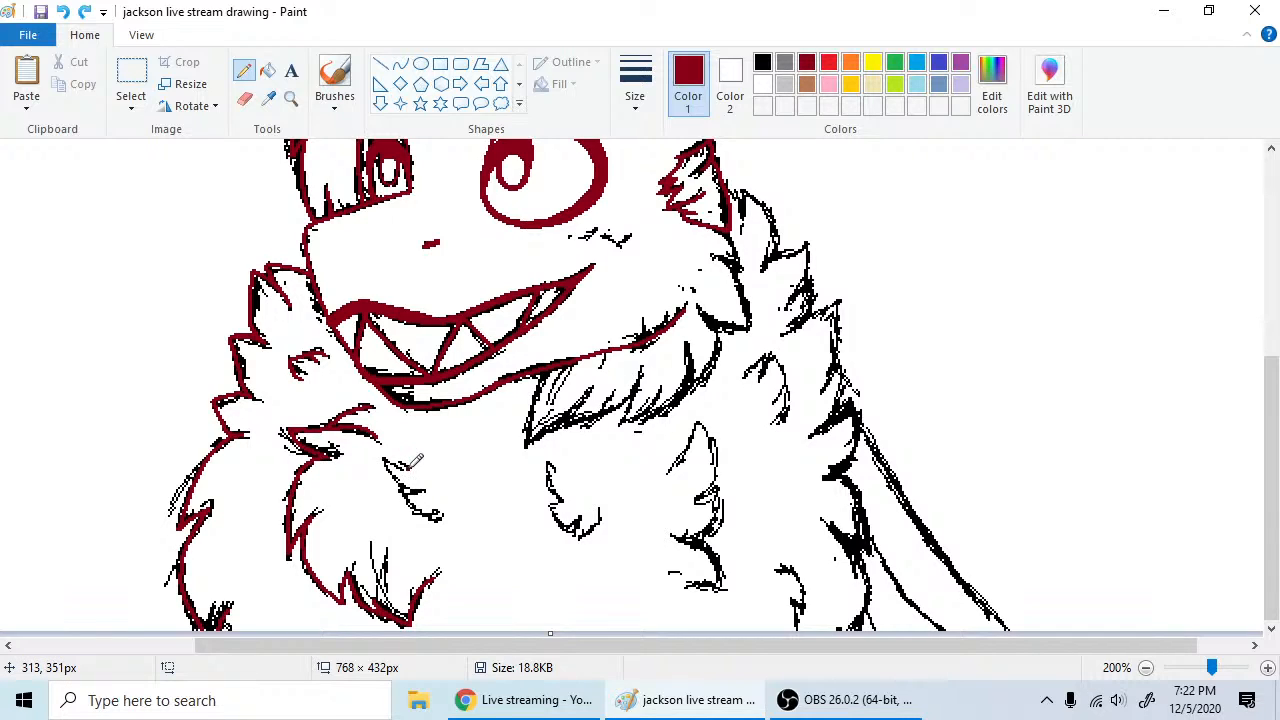
# - Trace the jagged inner edge of the chest tuft below the chin in dark red
pyautogui.moveTo(389, 460)
pyautogui.mouseDown()
pyautogui.moveTo(411, 467)
pyautogui.moveTo(388, 463)
pyautogui.moveTo(405, 484)
pyautogui.mouseUp()
pyautogui.moveTo(404, 487); pyautogui.dragTo(443, 518)
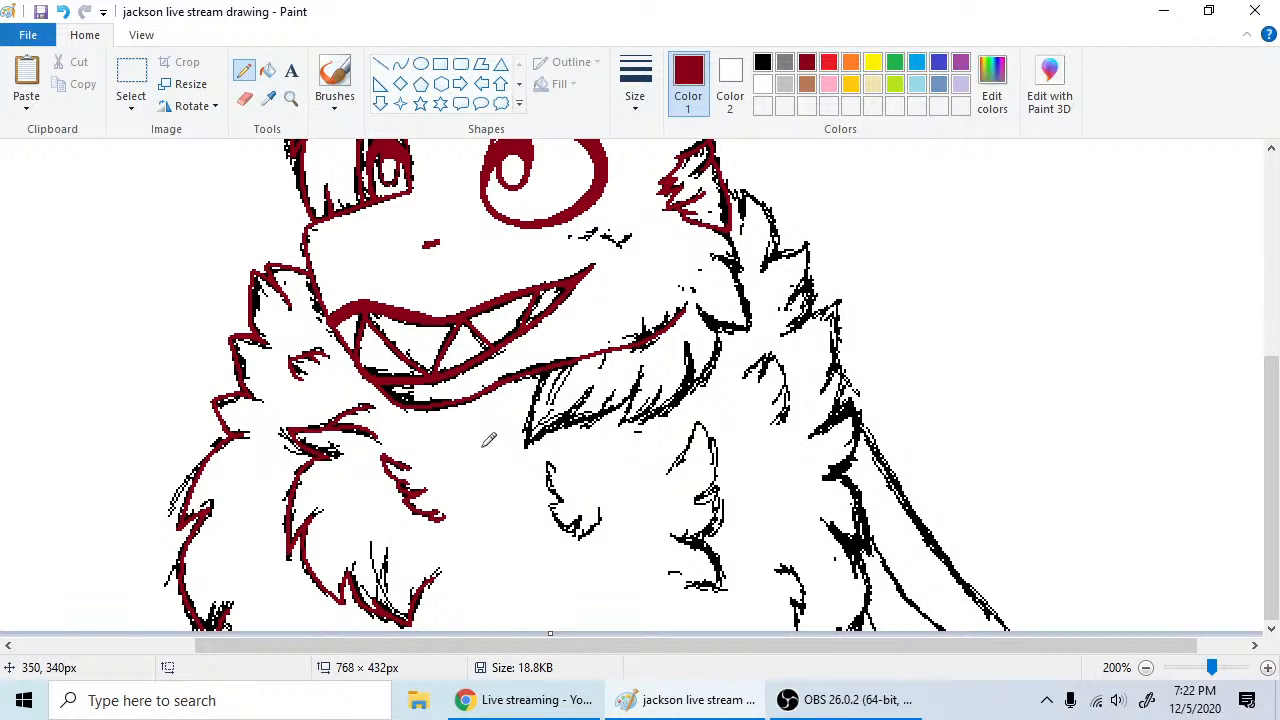
# - Trace the front edge and first pointed spike of the fur hanging under the jaw in dark red, undoing and redrawing inaccurate strokes
pyautogui.moveTo(750, 645); pyautogui.dragTo(777, 645)
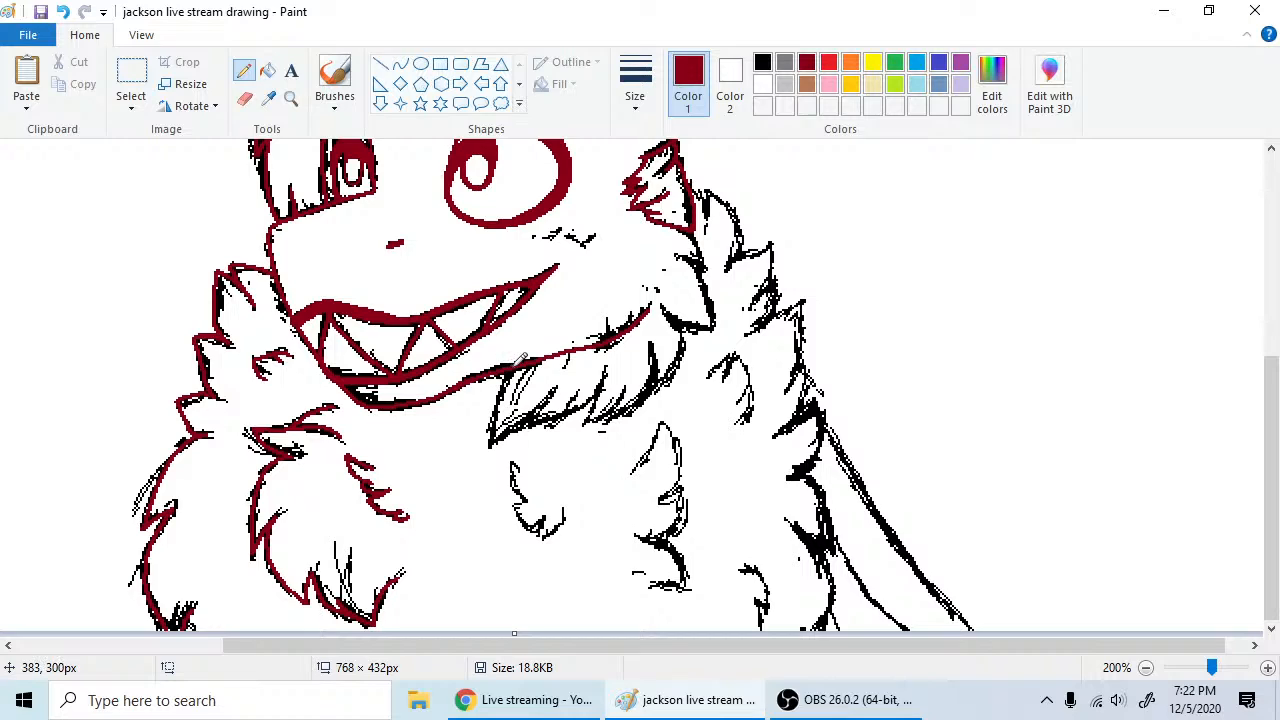
pyautogui.moveTo(516, 366); pyautogui.dragTo(491, 444)
pyautogui.hotkey('ctrl', 'z')
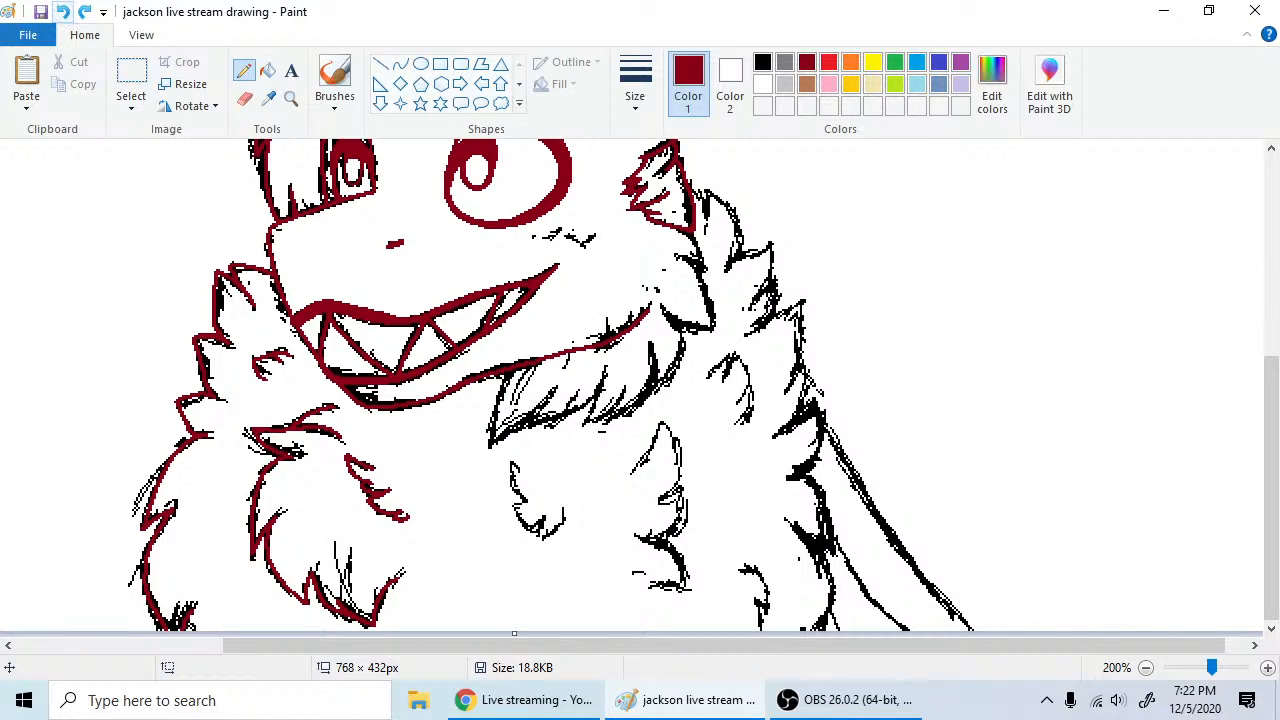
pyautogui.moveTo(516, 368); pyautogui.dragTo(492, 446)
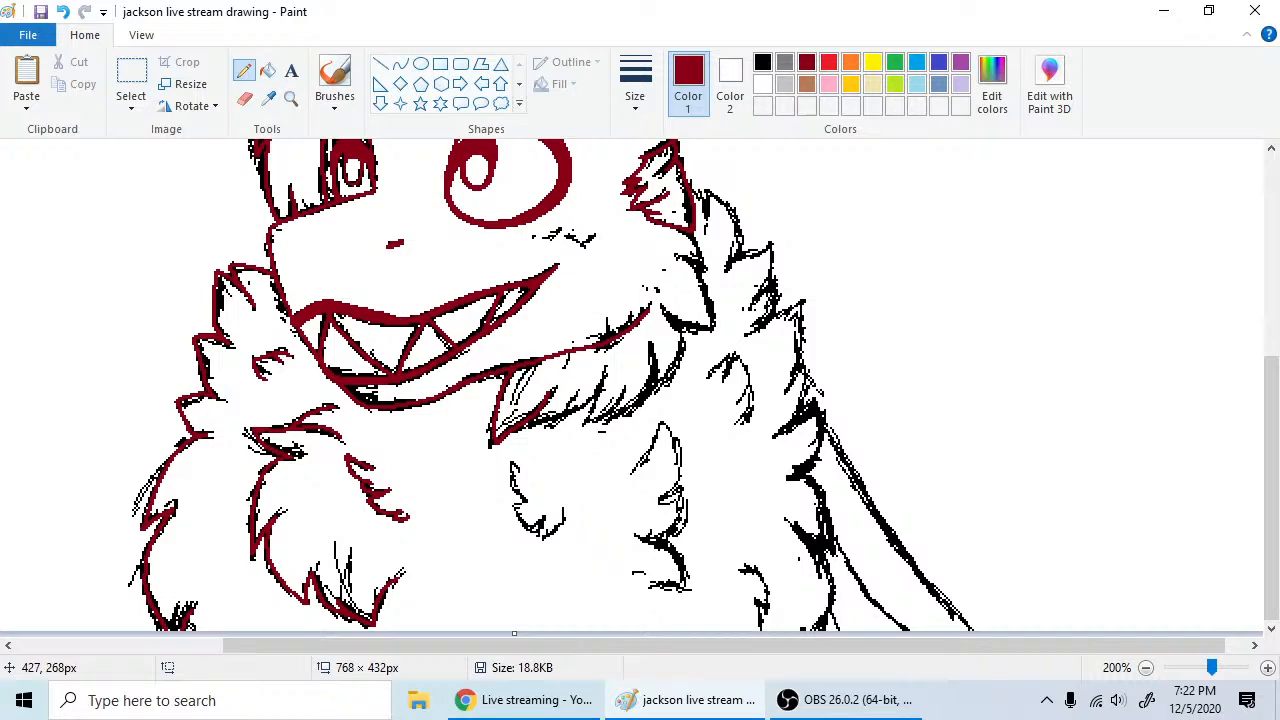
pyautogui.click(62, 11)
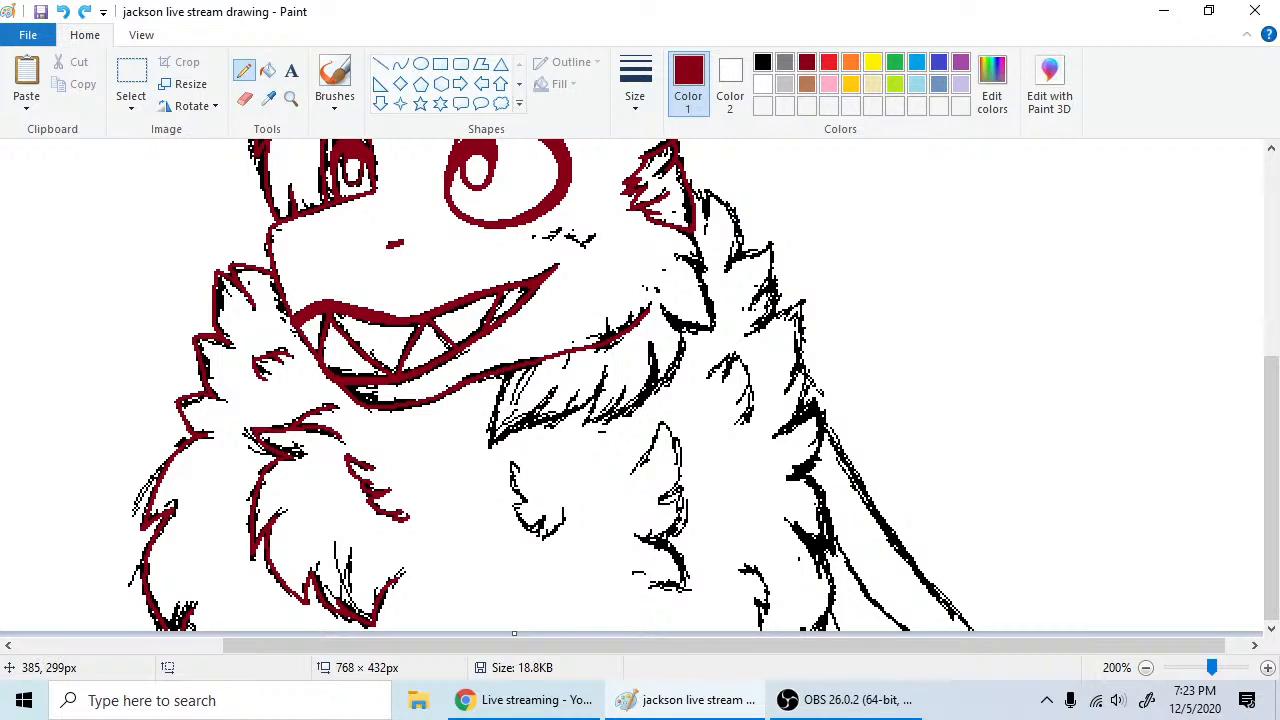
pyautogui.moveTo(511, 375); pyautogui.dragTo(489, 433)
pyautogui.moveTo(490, 443); pyautogui.dragTo(550, 395)
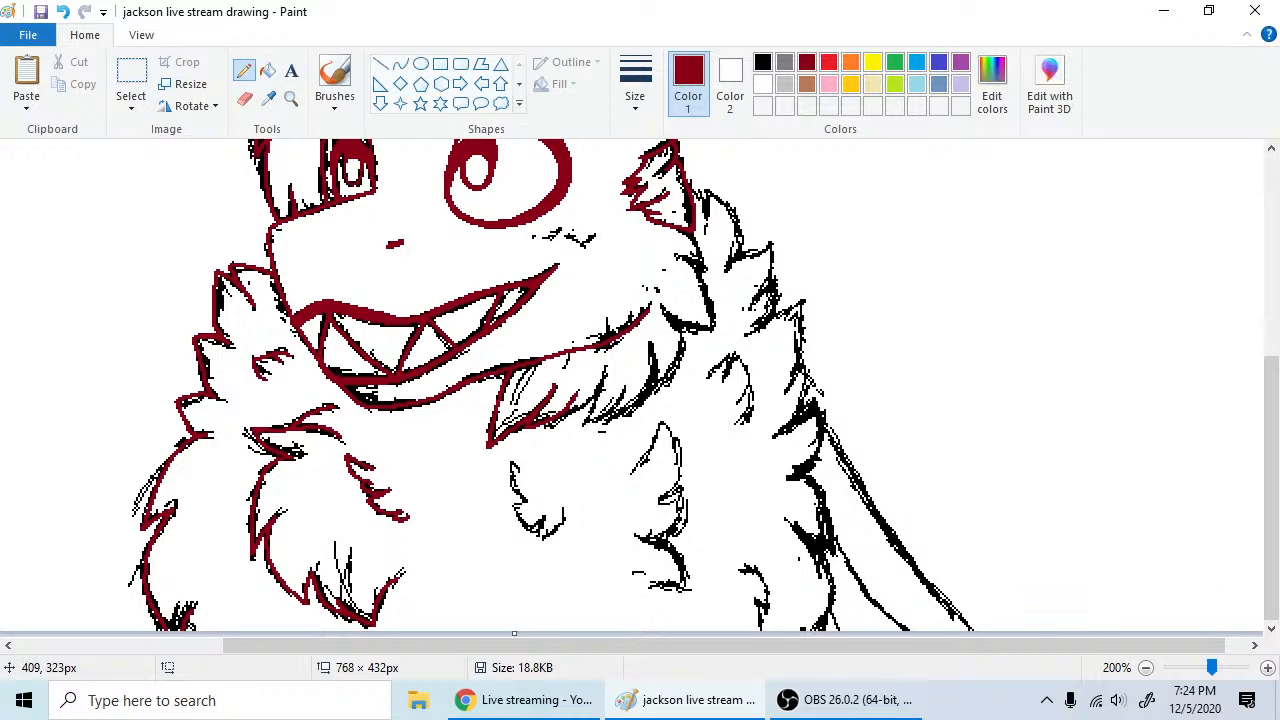
# - Trace the middle spikes of the fur under the jaw in dark red, undoing and redrawing strokes that miss the sketch
pyautogui.moveTo(564, 412); pyautogui.dragTo(603, 372)
pyautogui.click(62, 11)
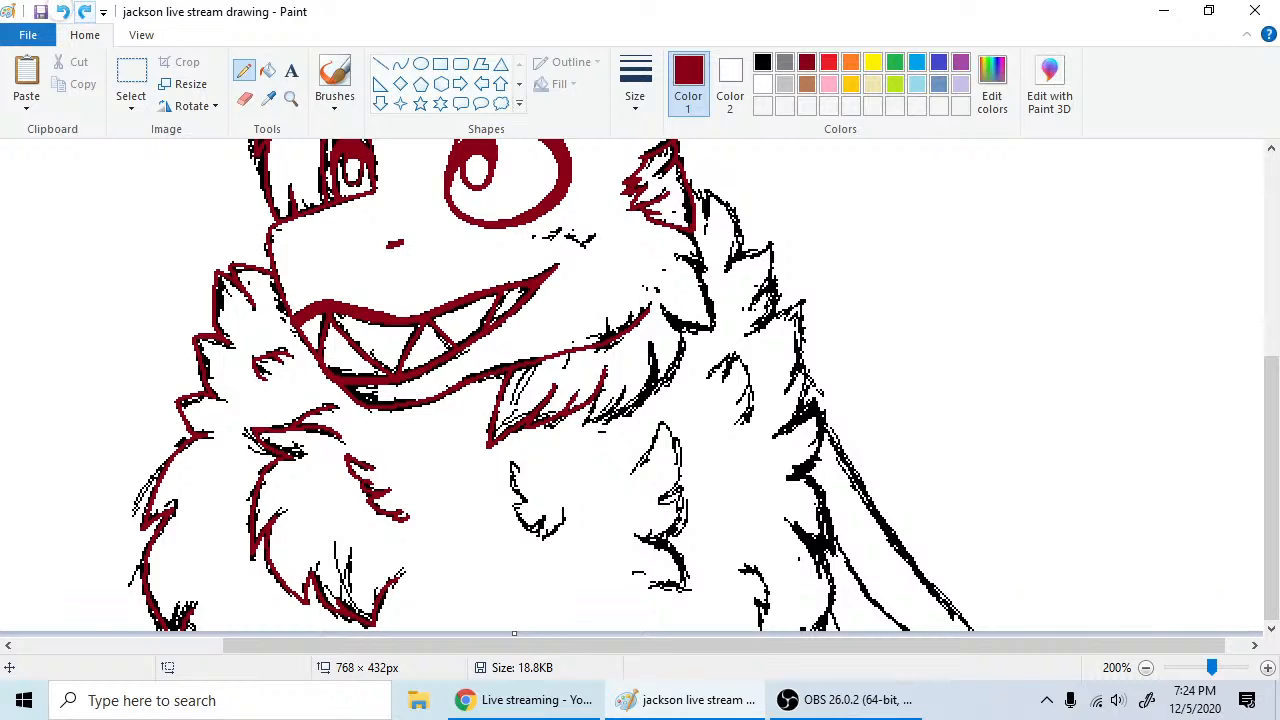
pyautogui.moveTo(607, 370); pyautogui.dragTo(598, 402)
pyautogui.click(62, 11)
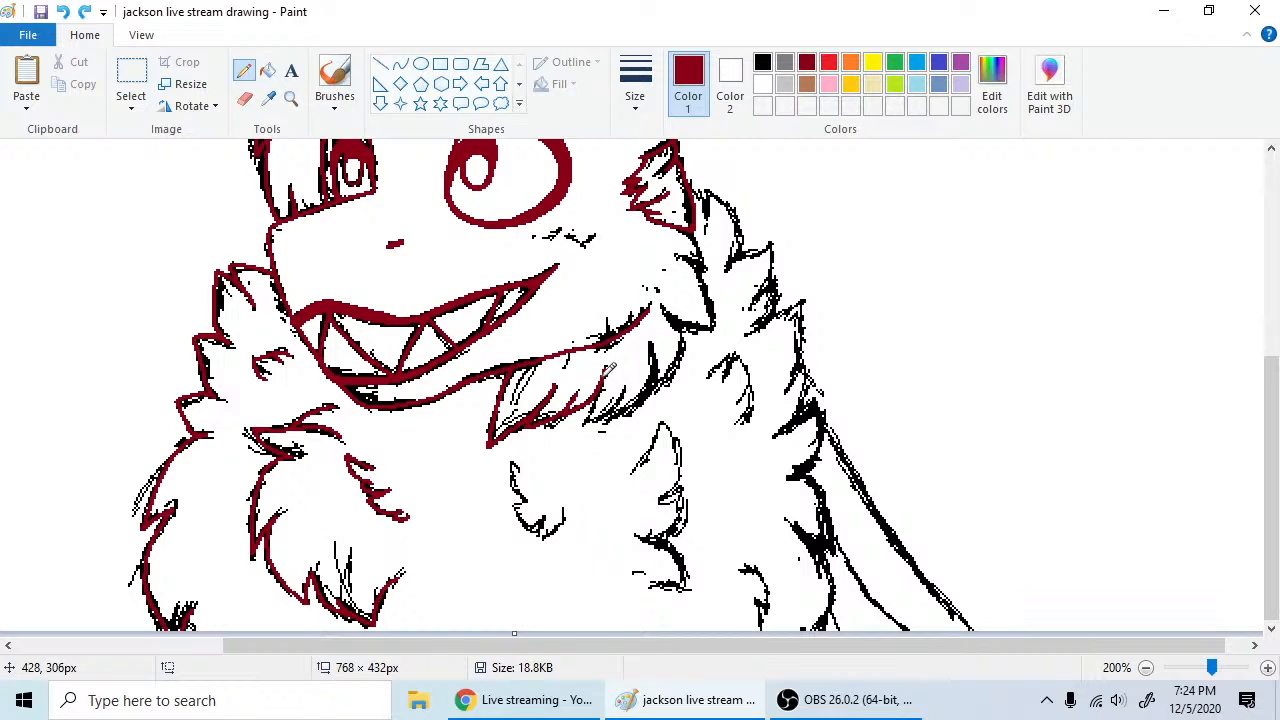
pyautogui.moveTo(595, 409); pyautogui.dragTo(587, 422)
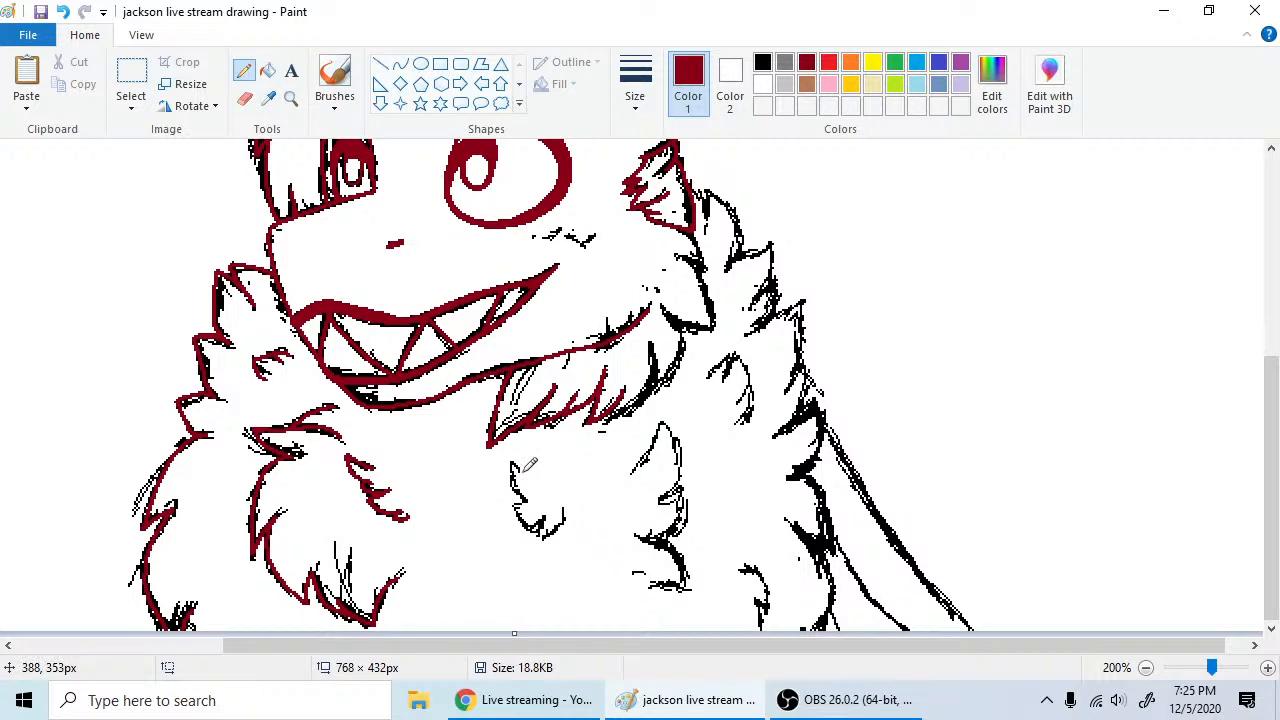
# - Trace the small jagged fur mark at the centre of the chest in dark red, keeping it after an undo and redo
pyautogui.moveTo(506, 463)
pyautogui.mouseDown()
pyautogui.moveTo(531, 498)
pyautogui.moveTo(513, 507)
pyautogui.moveTo(527, 525)
pyautogui.moveTo(550, 529)
pyautogui.moveTo(565, 508)
pyautogui.moveTo(544, 532)
pyautogui.mouseUp()
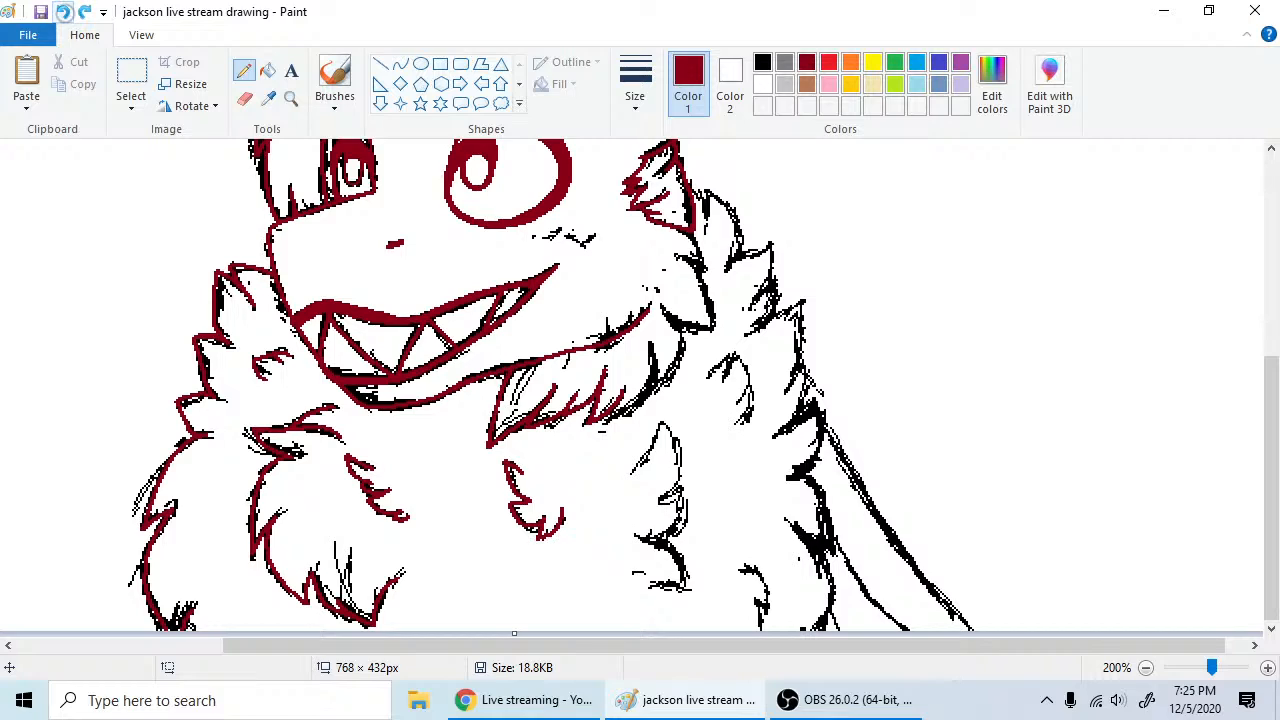
pyautogui.click(62, 11)
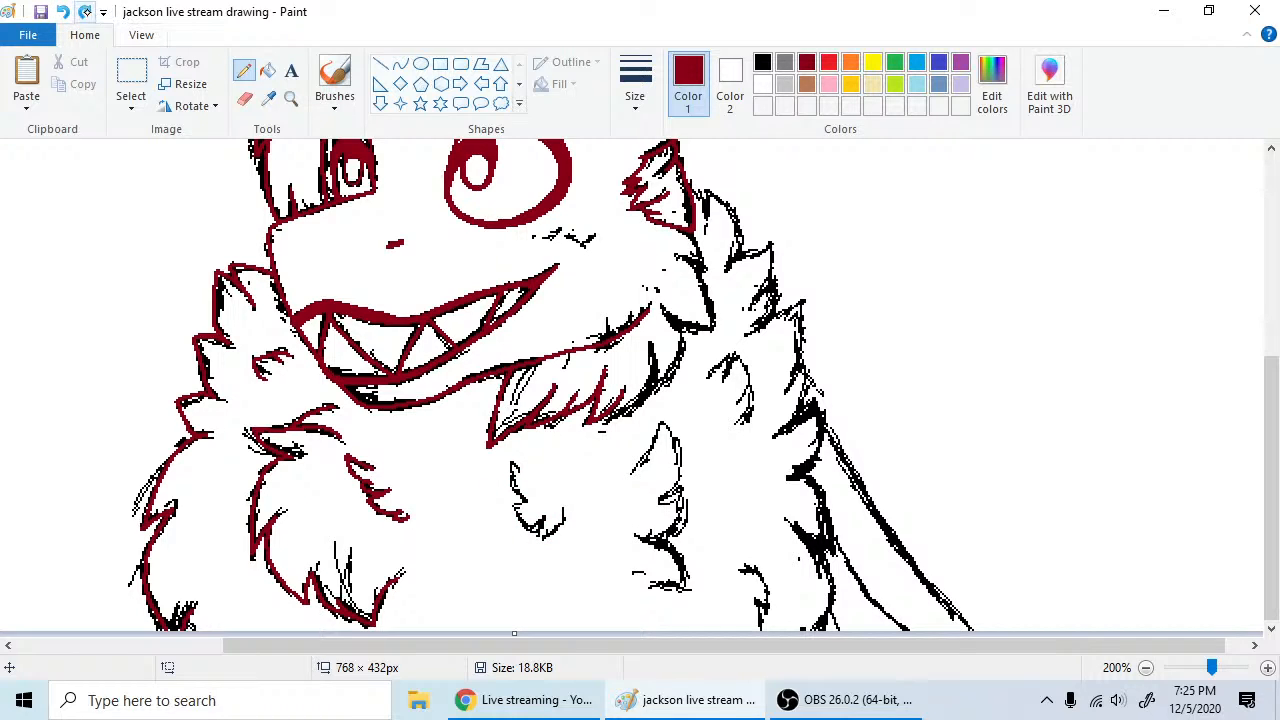
pyautogui.click(84, 11)
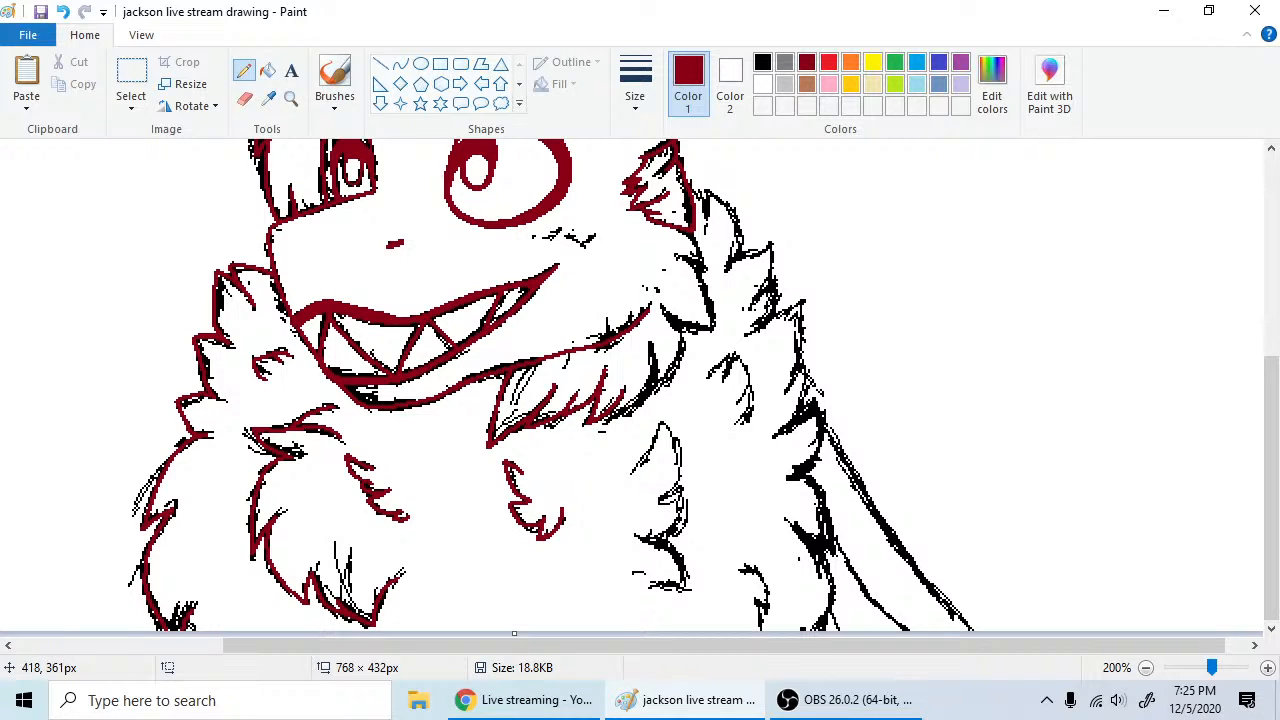
# - Handwrite "BRB" in large dark red letters on the blank canvas beside the character's head
pyautogui.moveTo(1270, 499); pyautogui.dragTo(1270, 424)
pyautogui.moveTo(880, 240)
pyautogui.mouseDown()
pyautogui.moveTo(883, 286)
pyautogui.moveTo(933, 324)
pyautogui.moveTo(878, 290)
pyautogui.moveTo(934, 250)
pyautogui.moveTo(886, 242)
pyautogui.mouseUp()
pyautogui.moveTo(978, 250)
pyautogui.mouseDown()
pyautogui.moveTo(970, 293)
pyautogui.moveTo(1020, 262)
pyautogui.moveTo(984, 298)
pyautogui.moveTo(1030, 330)
pyautogui.mouseUp()
pyautogui.moveTo(1052, 238); pyautogui.dragTo(1056, 328)
pyautogui.moveTo(1056, 280); pyautogui.dragTo(1062, 326)
pyautogui.moveTo(1050, 240); pyautogui.dragTo(1060, 276)
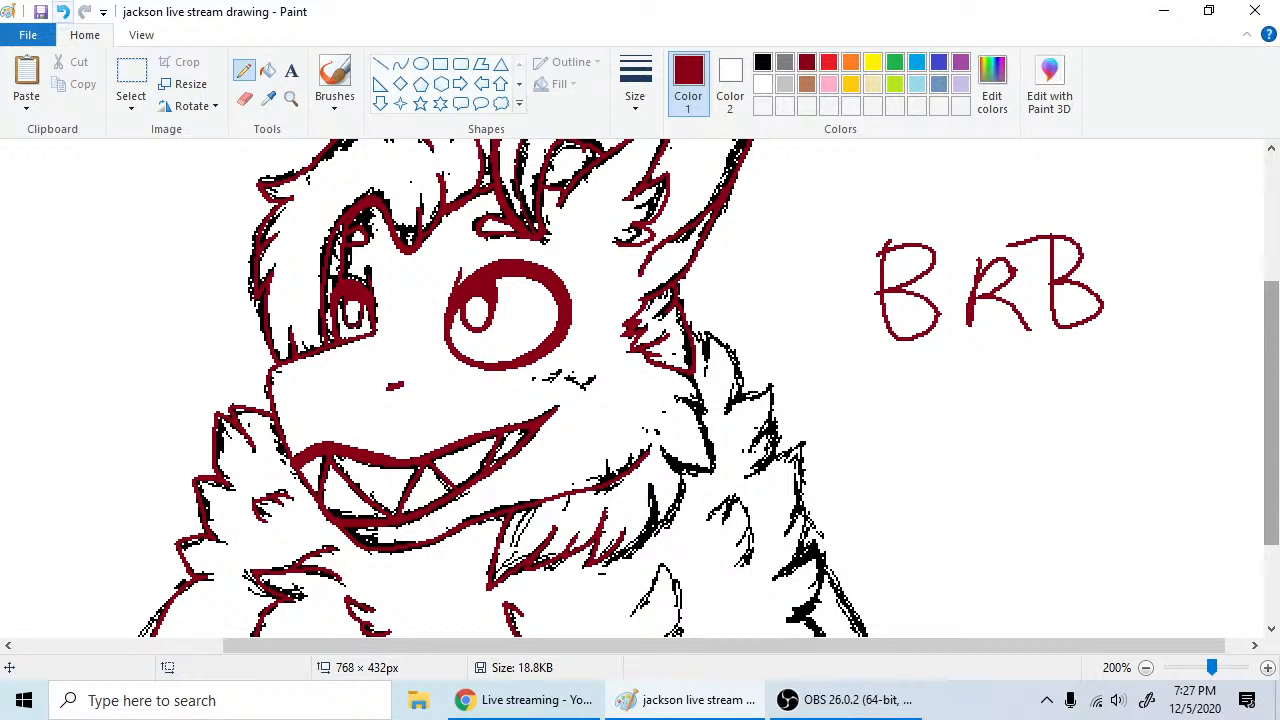
# - Undo the handwritten "BRB" lettering beside the character's head
pyautogui.click(63, 11)
pyautogui.click(63, 11)
pyautogui.click(63, 11)
pyautogui.click(63, 11)
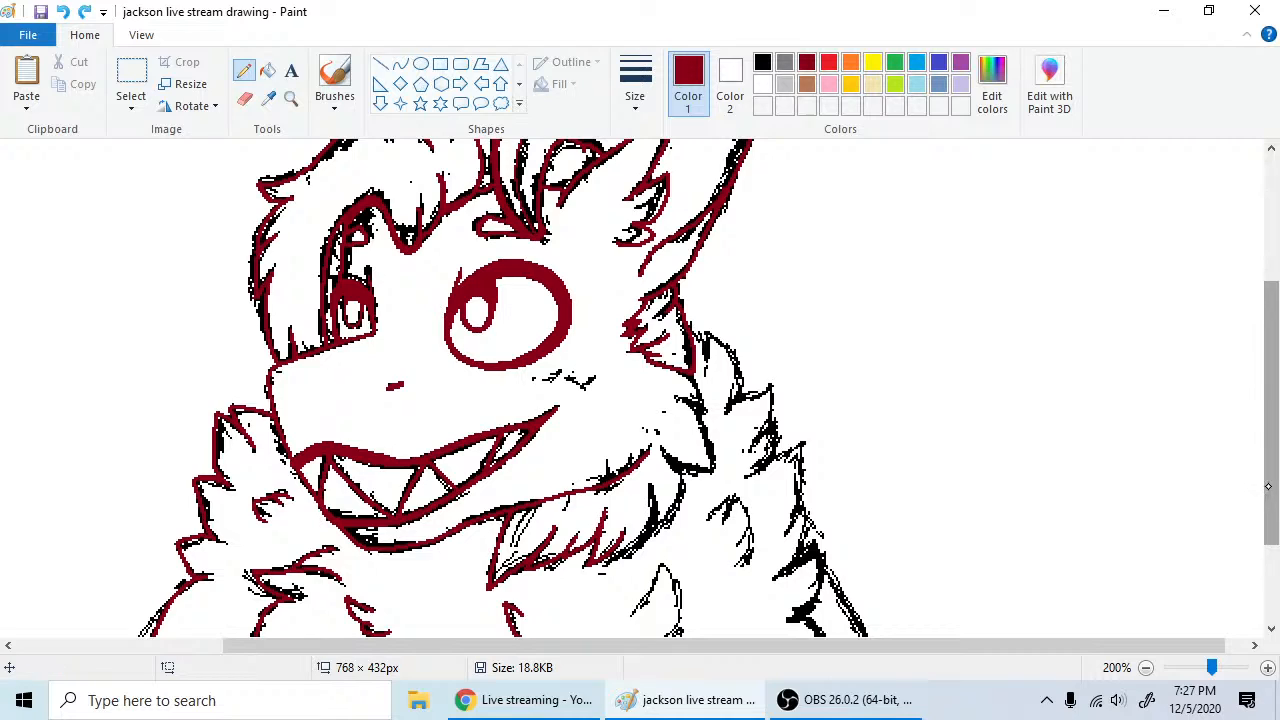
# - Trace the rear spikes of the fur under the jaw and the pointed cheek tuft below the ear in dark red
pyautogui.moveTo(1268, 487); pyautogui.dragTo(1267, 562)
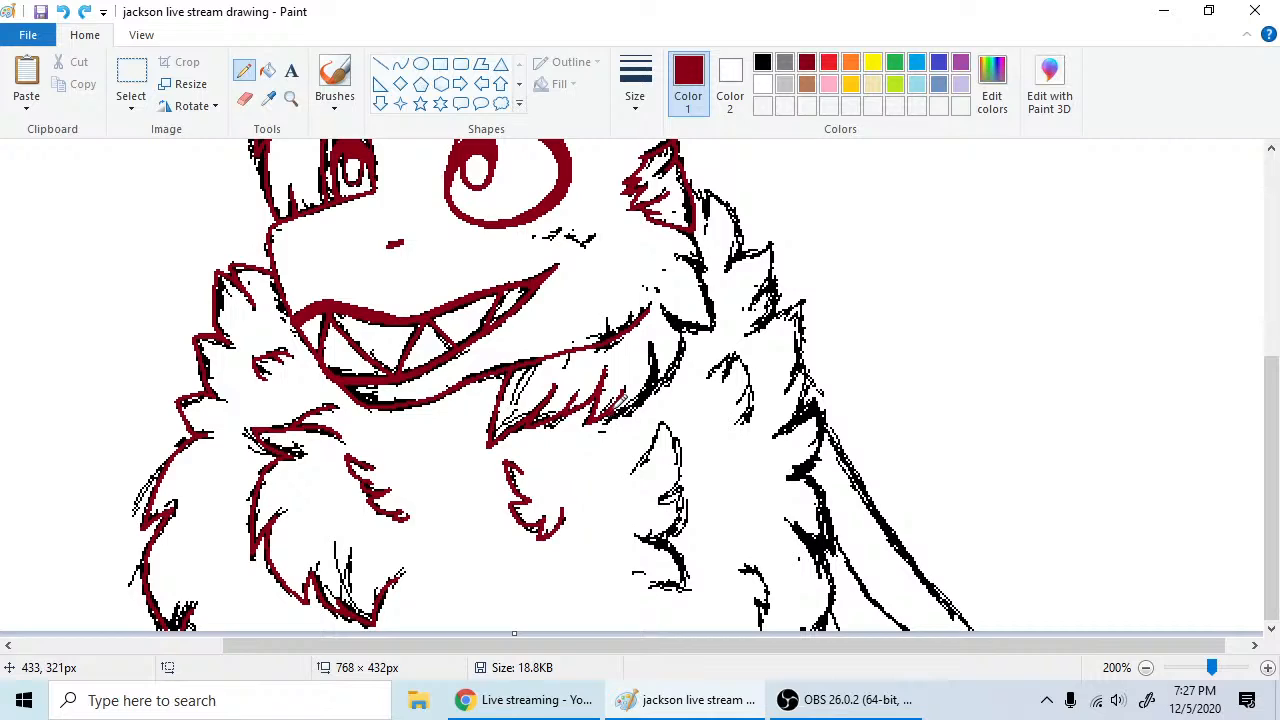
pyautogui.moveTo(612, 408)
pyautogui.mouseDown()
pyautogui.moveTo(648, 386)
pyautogui.moveTo(654, 346)
pyautogui.moveTo(666, 392)
pyautogui.mouseUp()
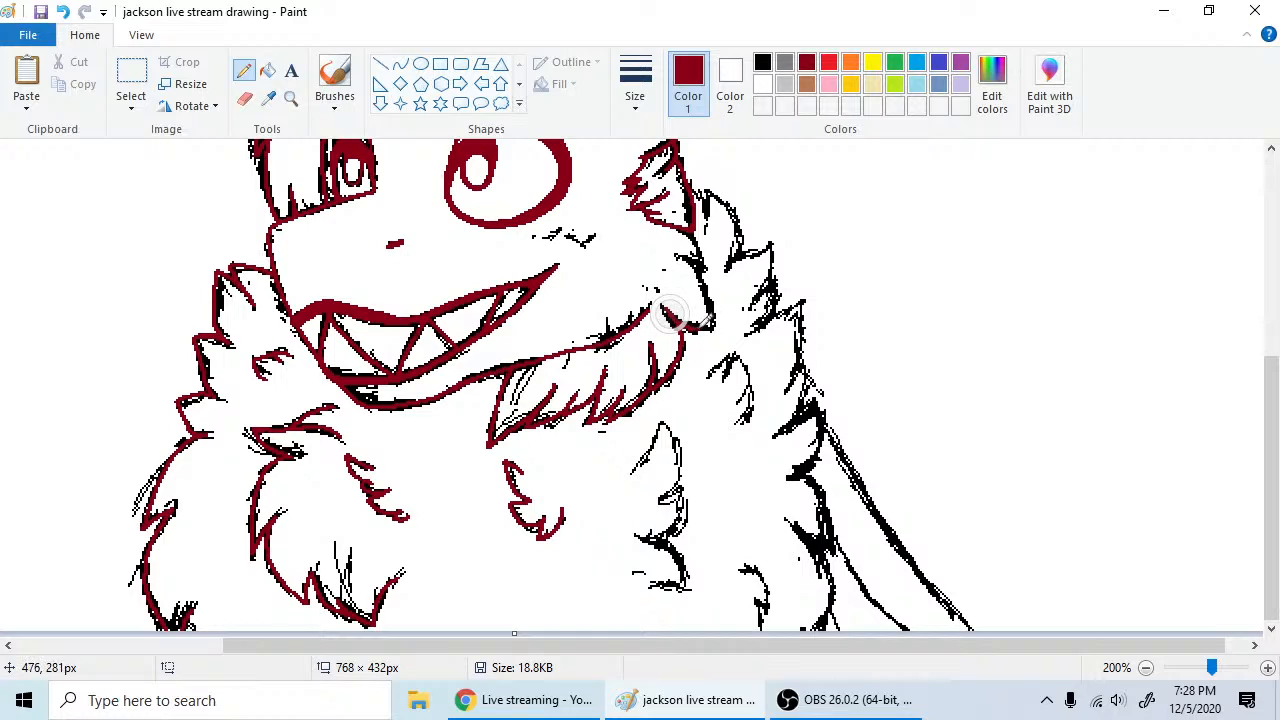
pyautogui.click(62, 11)
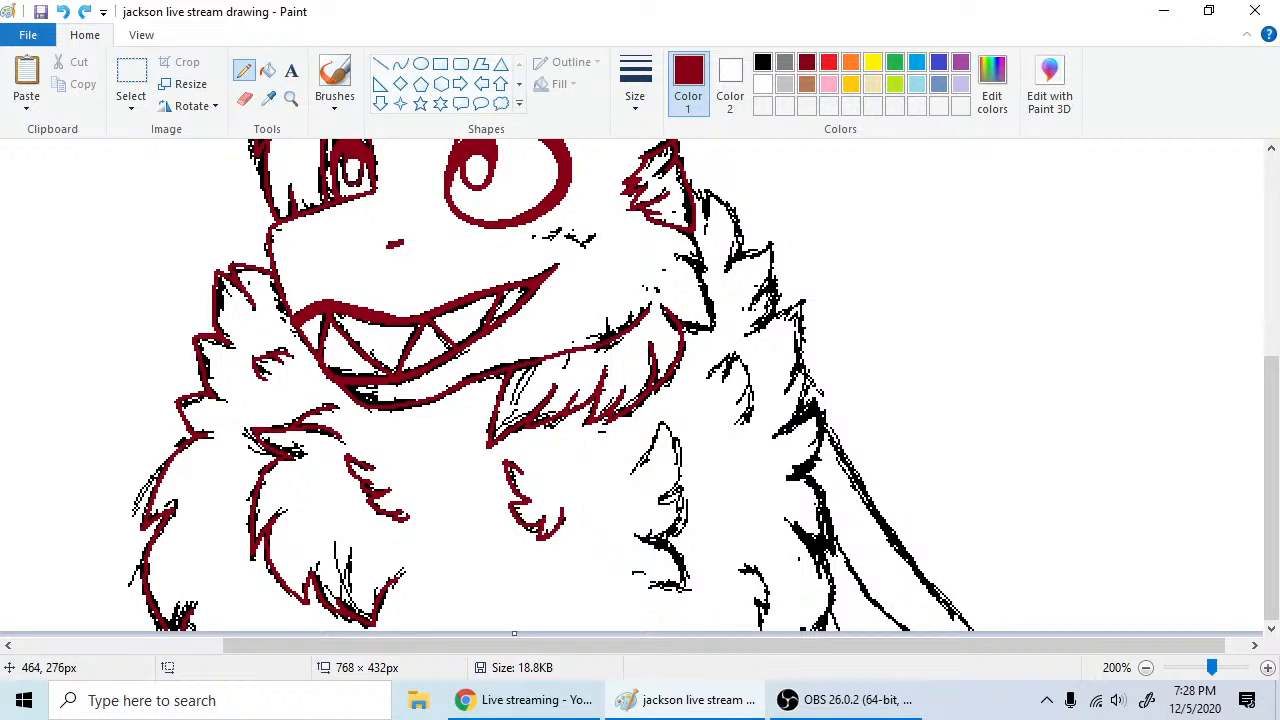
pyautogui.moveTo(673, 323)
pyautogui.mouseDown()
pyautogui.moveTo(695, 329)
pyautogui.moveTo(707, 311)
pyautogui.mouseUp()
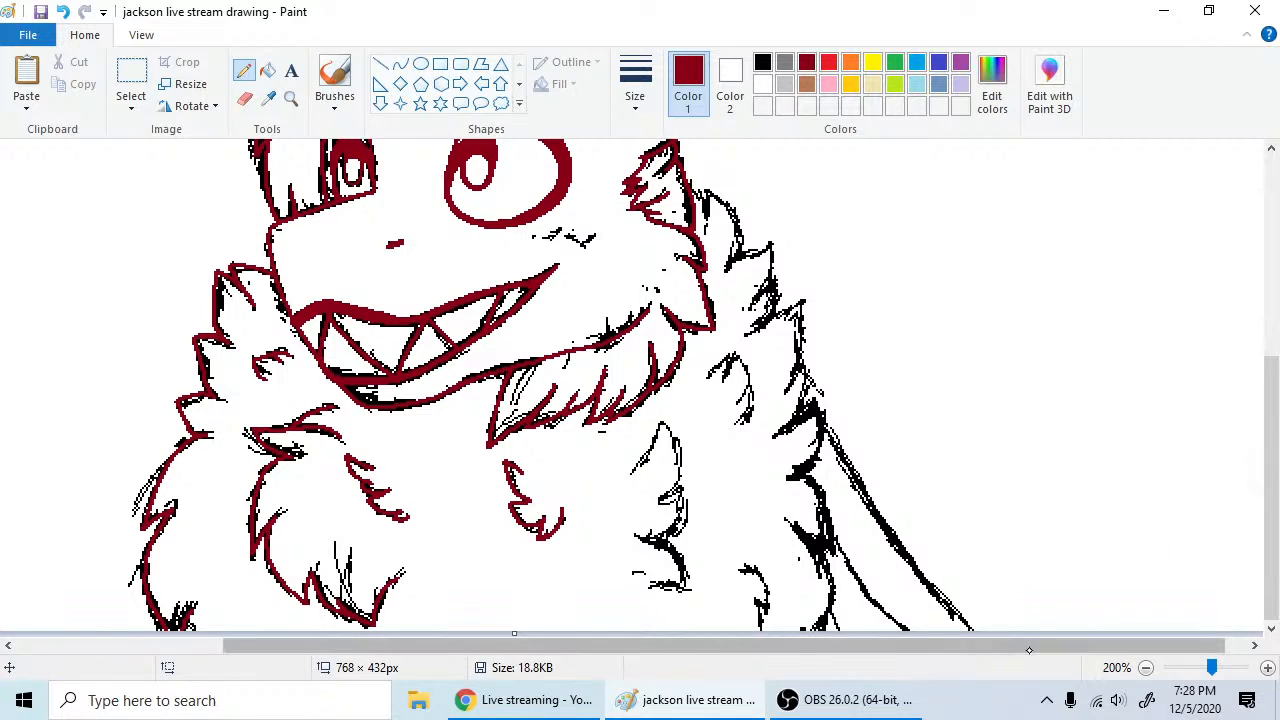
# - Trace the tall jagged fur mark on the chest below the jaw's back corner in dark red, undoing and redrawing inaccurate strokes
pyautogui.moveTo(1048, 646)
pyautogui.mouseDown()
pyautogui.moveTo(988, 651)
pyautogui.moveTo(1062, 643)
pyautogui.mouseUp()
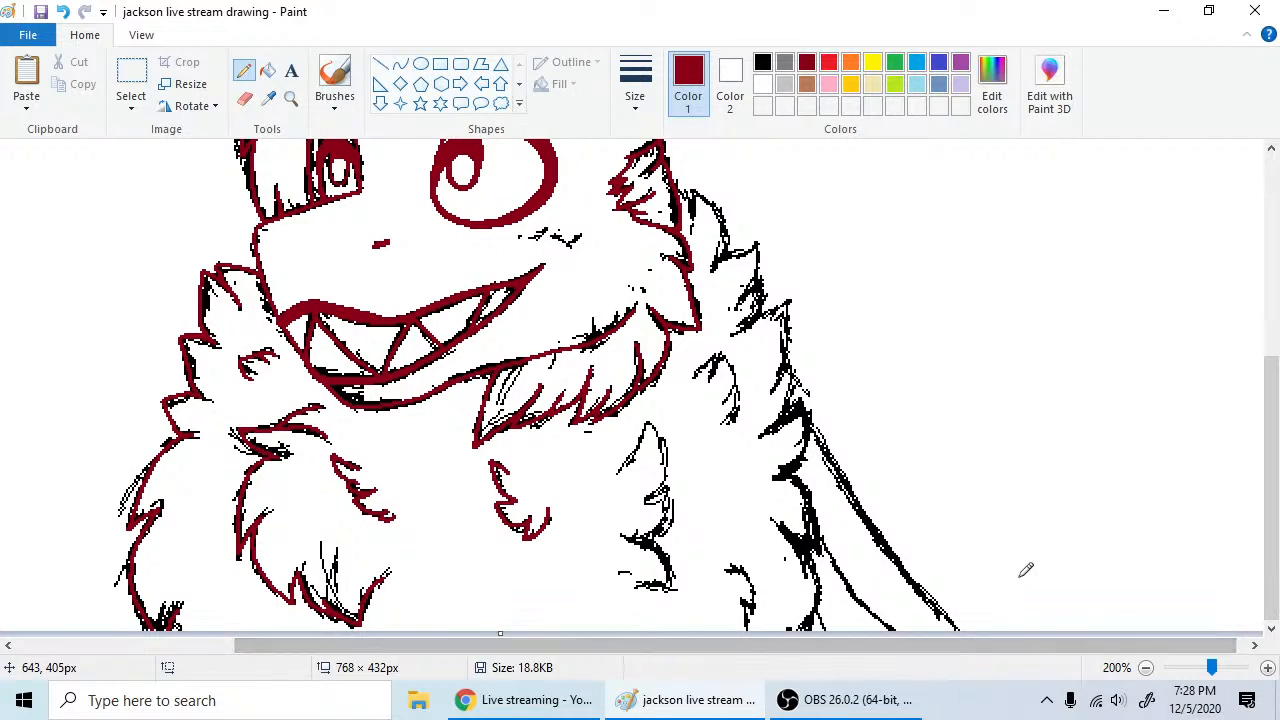
pyautogui.moveTo(619, 471); pyautogui.dragTo(652, 424)
pyautogui.click(63, 11)
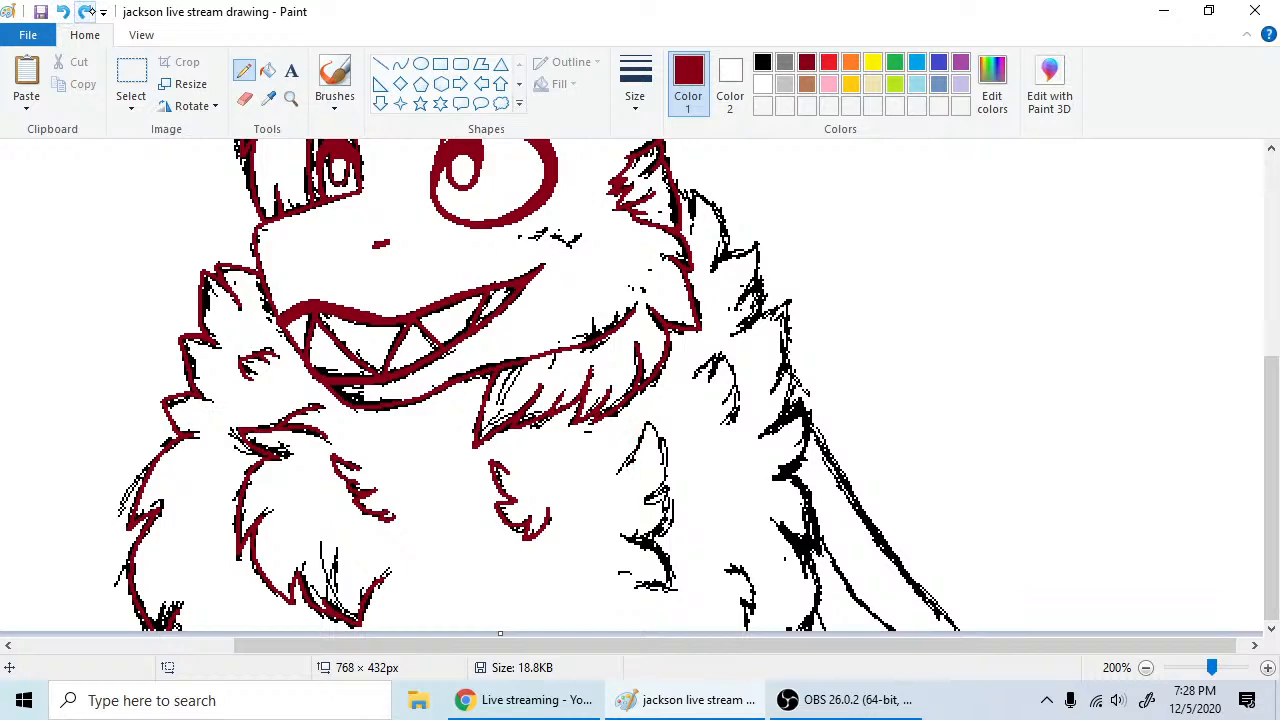
pyautogui.moveTo(632, 452)
pyautogui.mouseDown()
pyautogui.moveTo(646, 424)
pyautogui.moveTo(668, 498)
pyautogui.moveTo(660, 532)
pyautogui.moveTo(628, 538)
pyautogui.mouseUp()
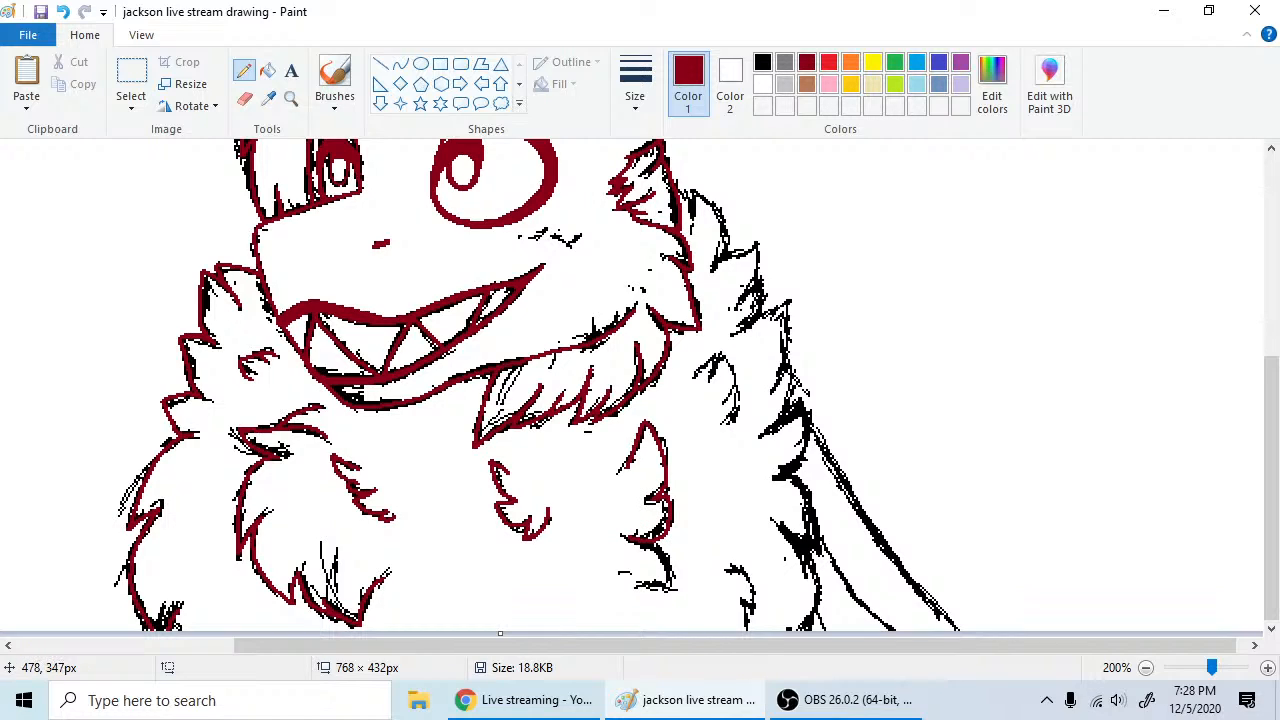
pyautogui.hotkey('ctrl', 'z')
pyautogui.moveTo(626, 532)
pyautogui.mouseDown()
pyautogui.moveTo(670, 576)
pyautogui.moveTo(642, 590)
pyautogui.moveTo(675, 578)
pyautogui.mouseUp()
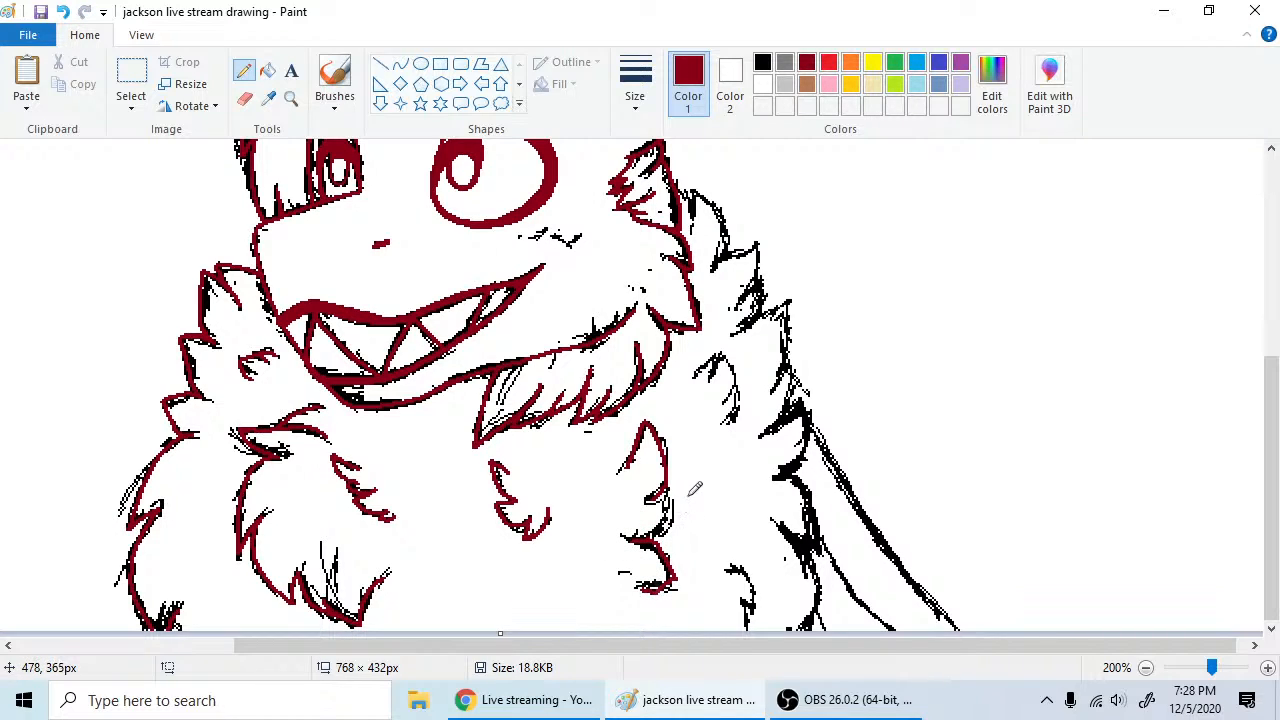
pyautogui.click(63, 12)
pyautogui.moveTo(642, 590); pyautogui.dragTo(676, 580)
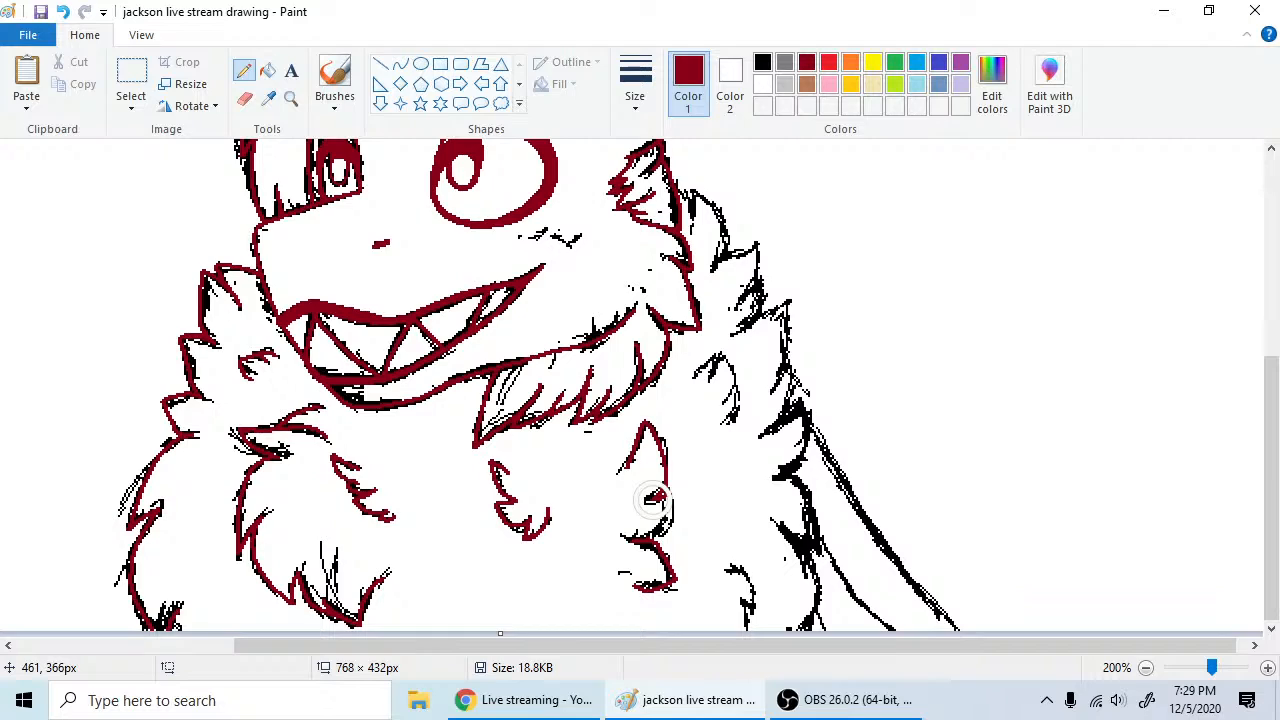
pyautogui.moveTo(667, 492); pyautogui.dragTo(664, 526)
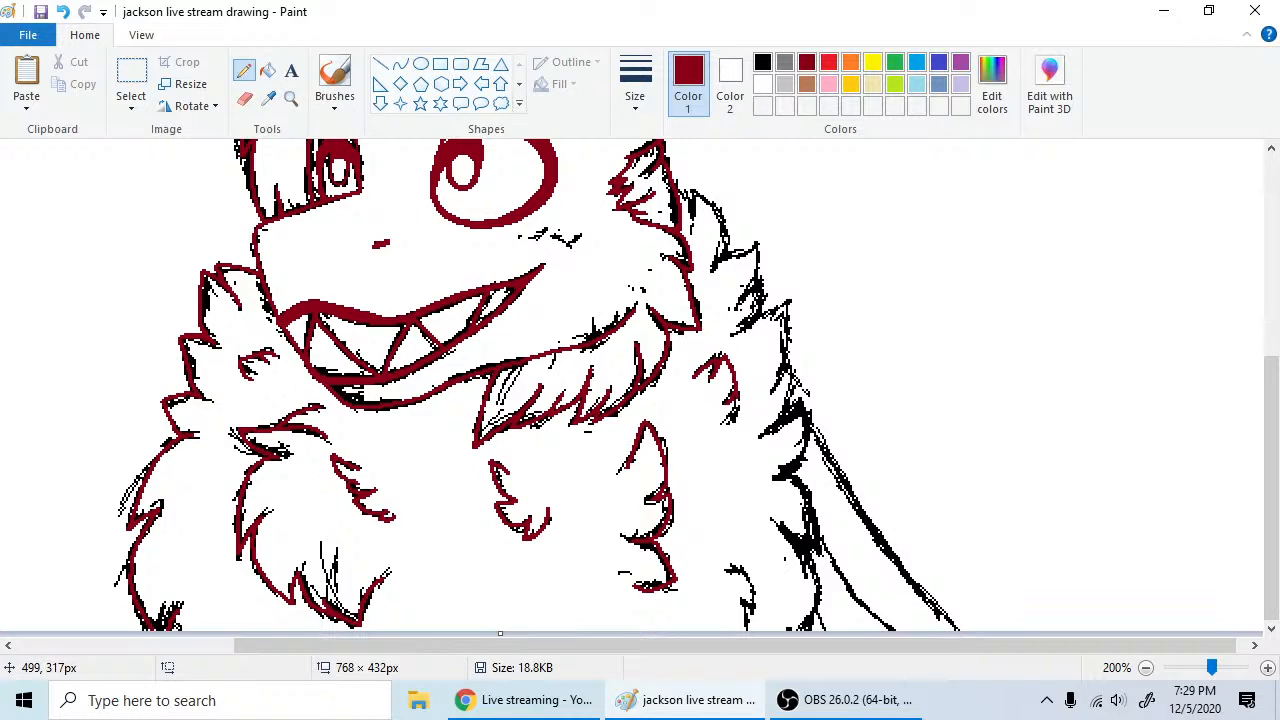
# - Trace the curved fur tuft beside the neck and the smaller one beneath it near the canvas's lower edge in dark red
pyautogui.moveTo(739, 393); pyautogui.dragTo(730, 421)
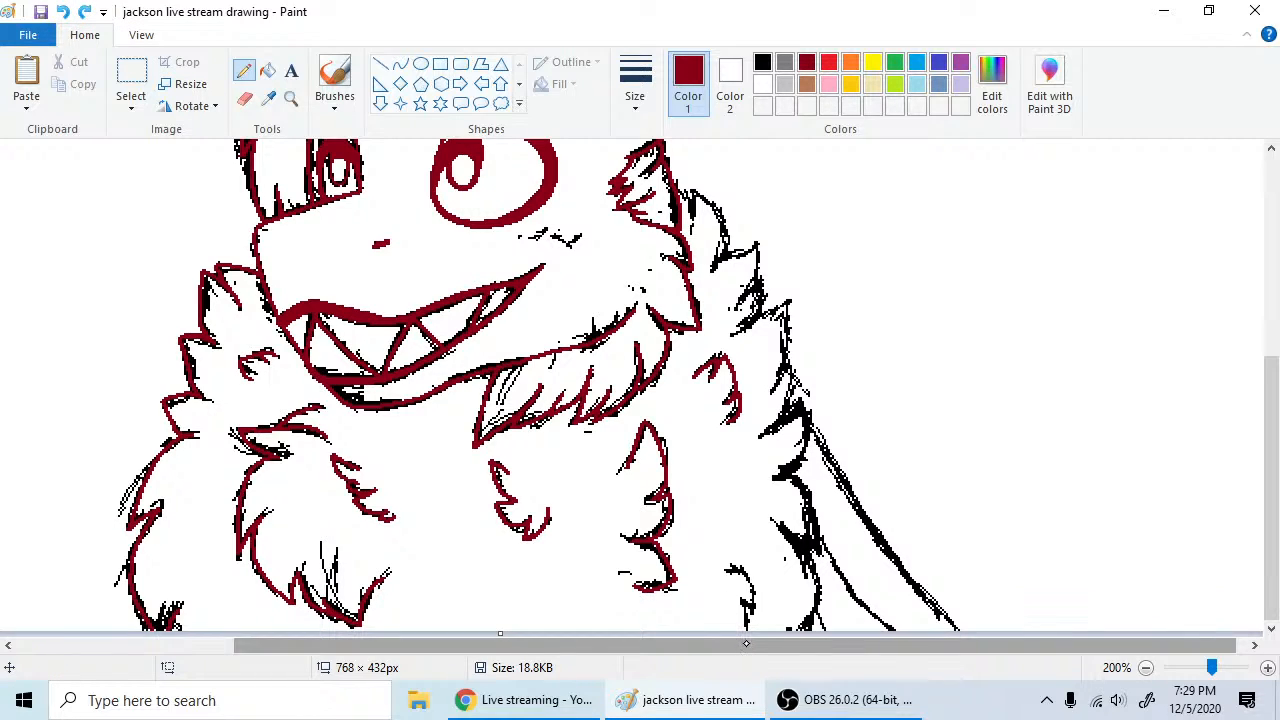
pyautogui.moveTo(746, 643); pyautogui.dragTo(758, 643)
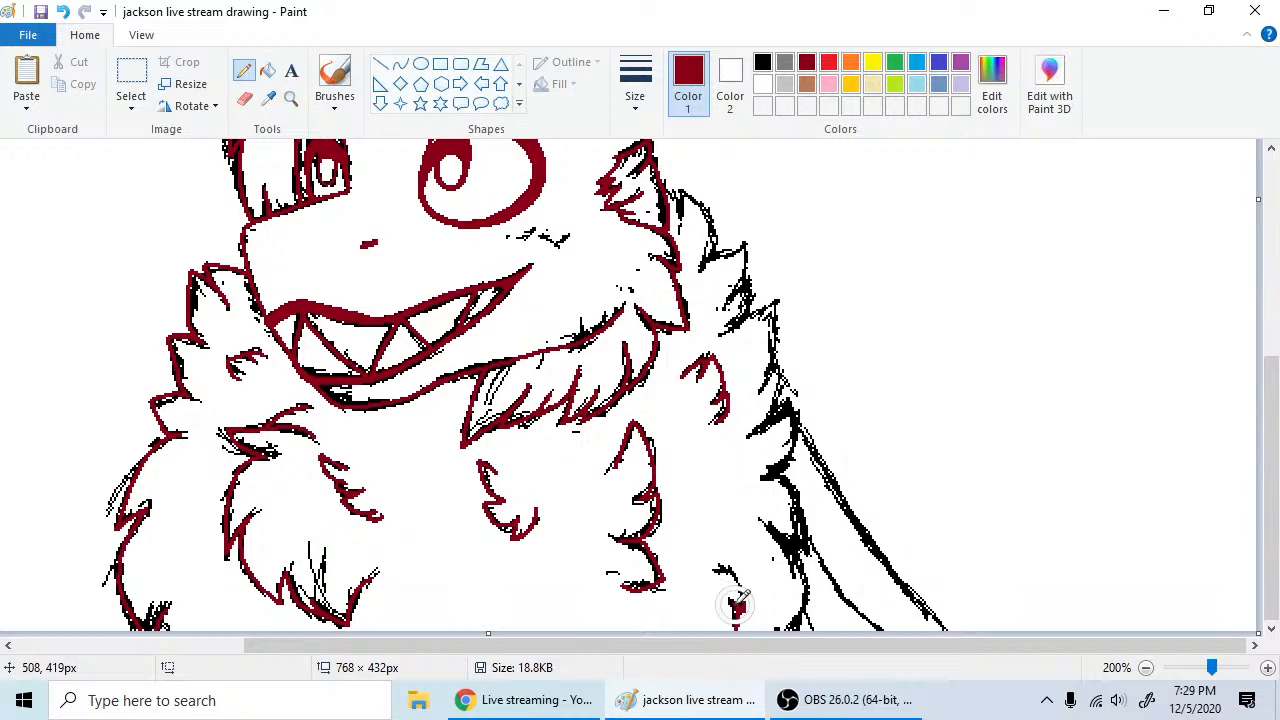
pyautogui.moveTo(738, 601)
pyautogui.mouseDown()
pyautogui.moveTo(748, 584)
pyautogui.moveTo(737, 574)
pyautogui.mouseUp()
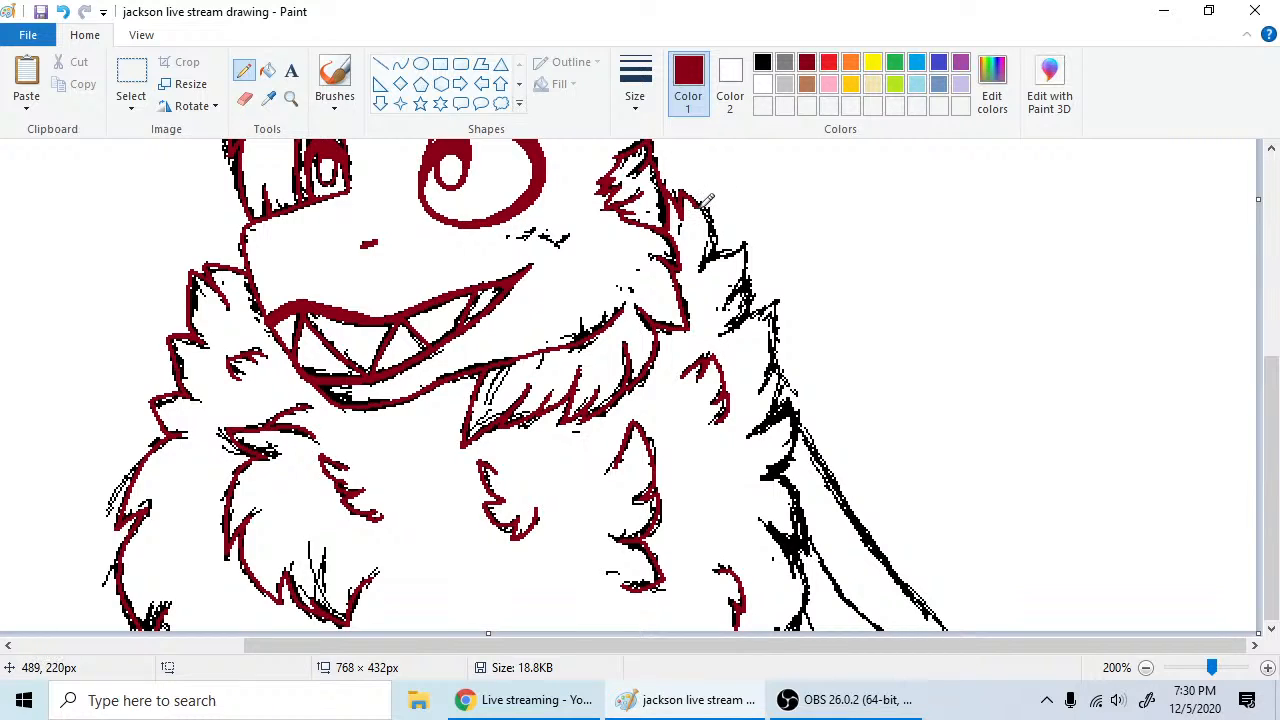
# - Trace the upper spikes along the outer edge of the neck fur behind the ear in dark red
pyautogui.moveTo(700, 207); pyautogui.dragTo(717, 263)
pyautogui.moveTo(720, 240)
pyautogui.mouseDown()
pyautogui.moveTo(705, 267)
pyautogui.moveTo(749, 249)
pyautogui.moveTo(747, 277)
pyautogui.mouseUp()
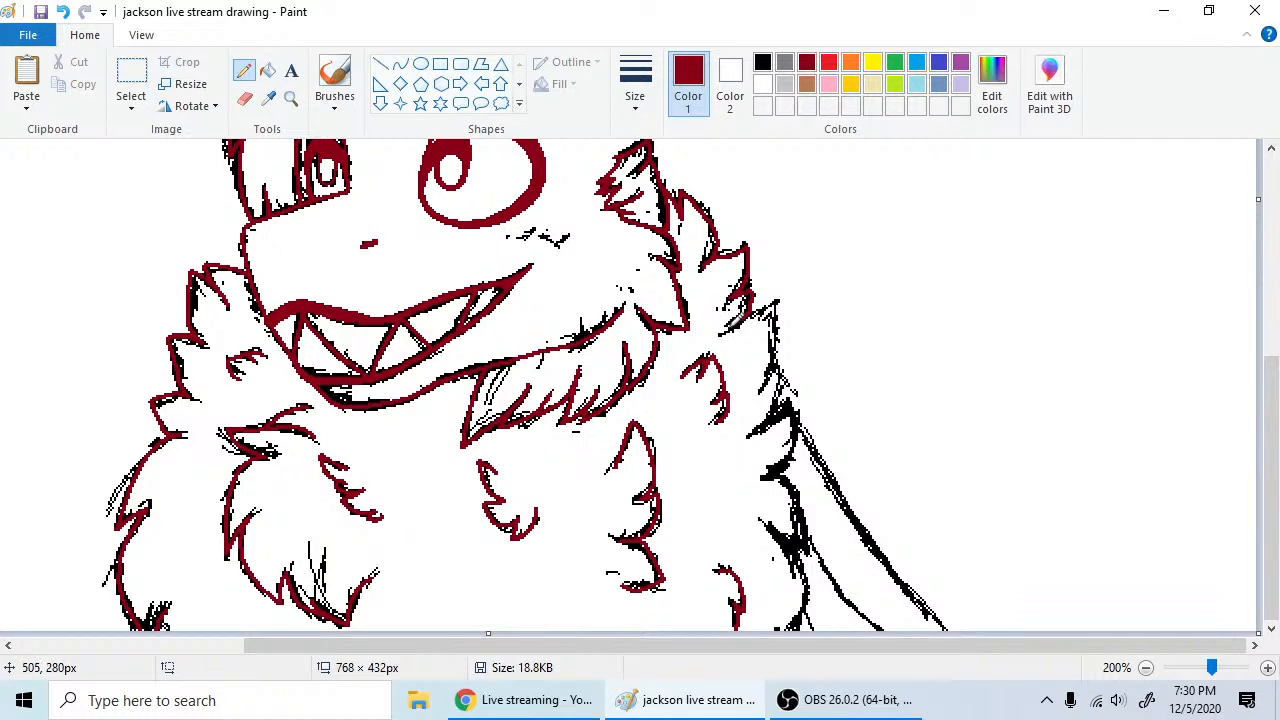
pyautogui.moveTo(736, 318); pyautogui.dragTo(781, 300)
pyautogui.moveTo(783, 314); pyautogui.dragTo(764, 390)
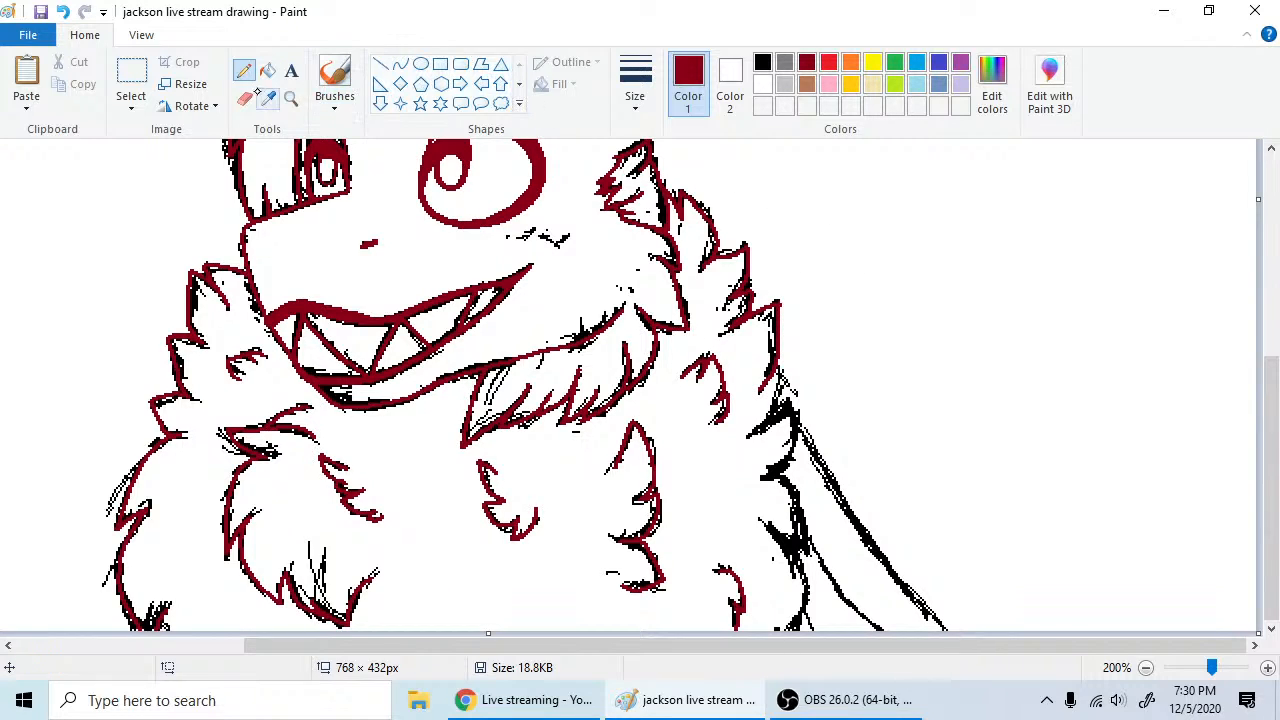
# - Trace the lower spikes of the outer neck fur down to the canvas's lower edge in dark red, redrawing strokes that miss the sketch
pyautogui.click(245, 98)
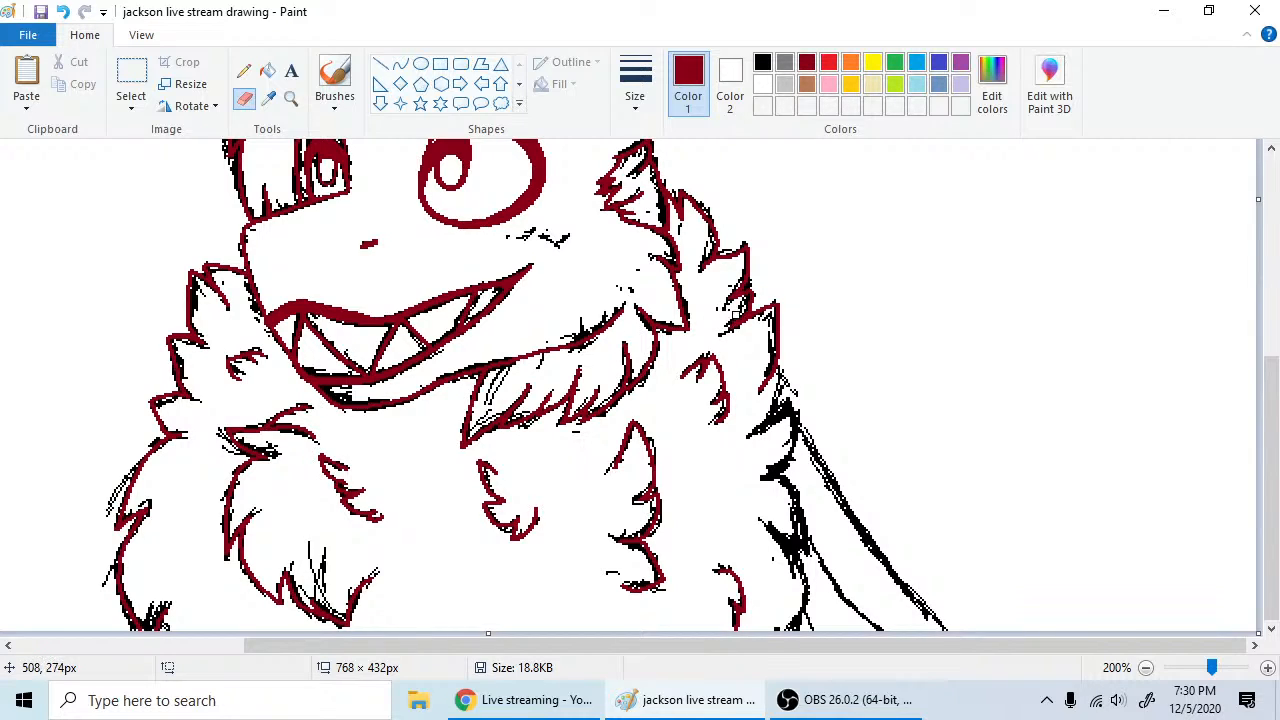
pyautogui.click(243, 70)
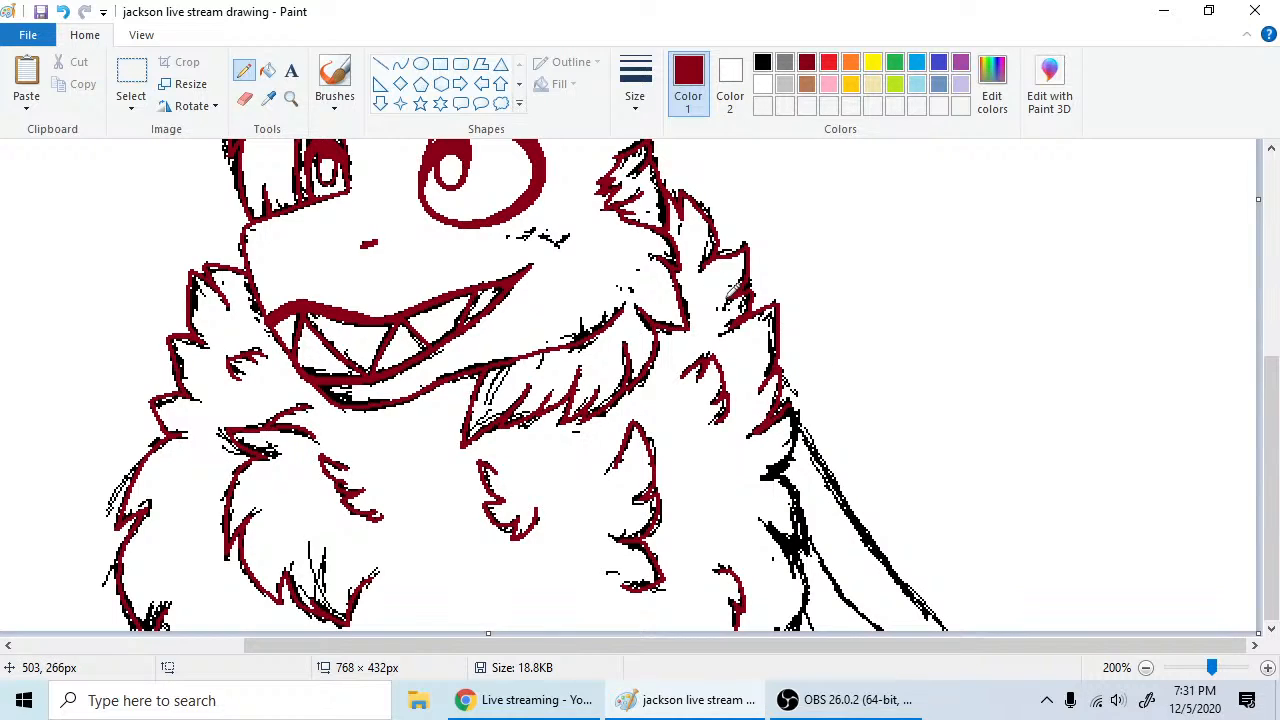
pyautogui.click(62, 12)
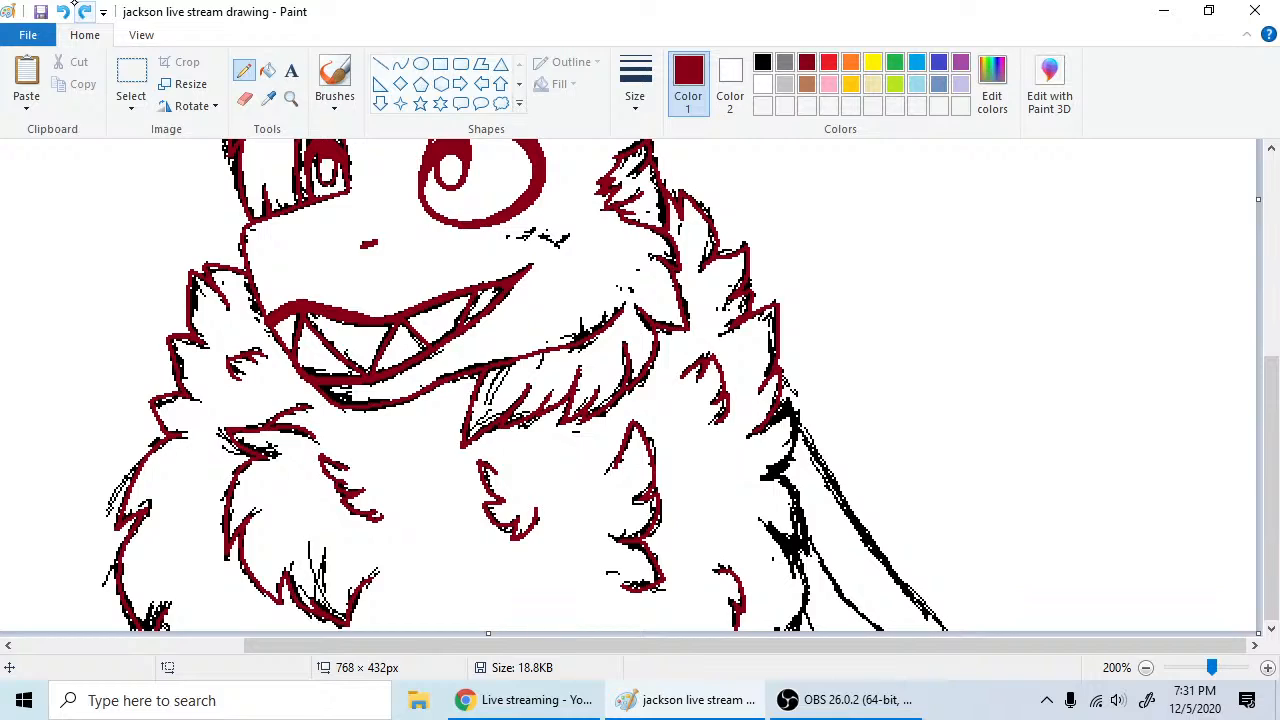
pyautogui.moveTo(751, 435); pyautogui.dragTo(789, 403)
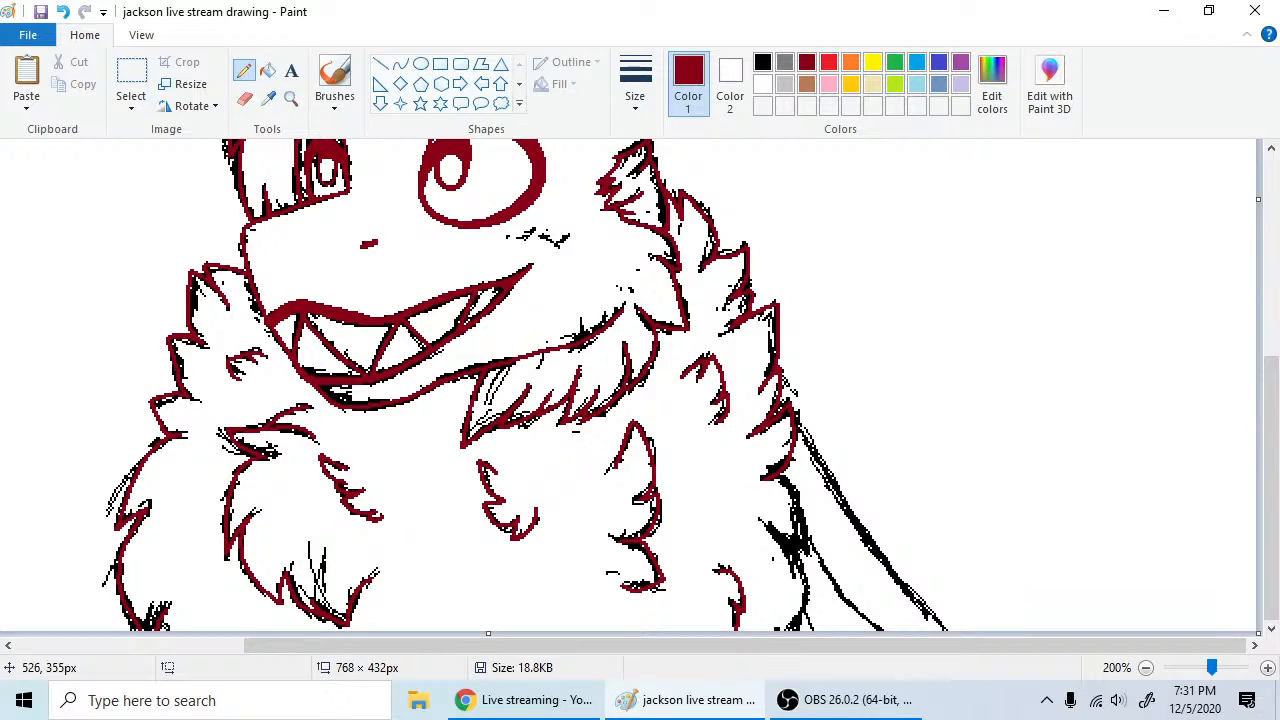
pyautogui.moveTo(778, 477); pyautogui.dragTo(798, 509)
pyautogui.hotkey('ctrl', 'z')
pyautogui.moveTo(774, 476); pyautogui.dragTo(806, 515)
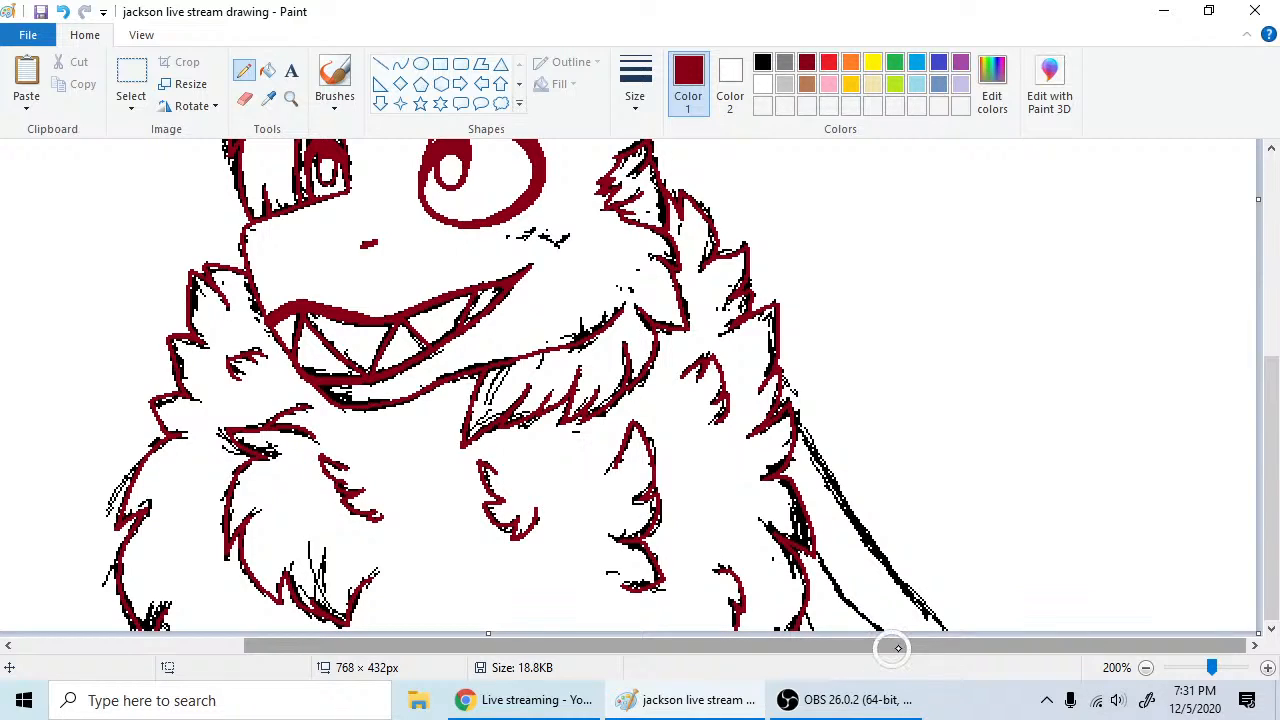
# - Trace the long outer line sloping down from the neck fur, redrawing it until it fits, and the small zigzag mark below the large eye
pyautogui.moveTo(940, 646)
pyautogui.mouseDown()
pyautogui.moveTo(810, 660)
pyautogui.moveTo(925, 650)
pyautogui.mouseUp()
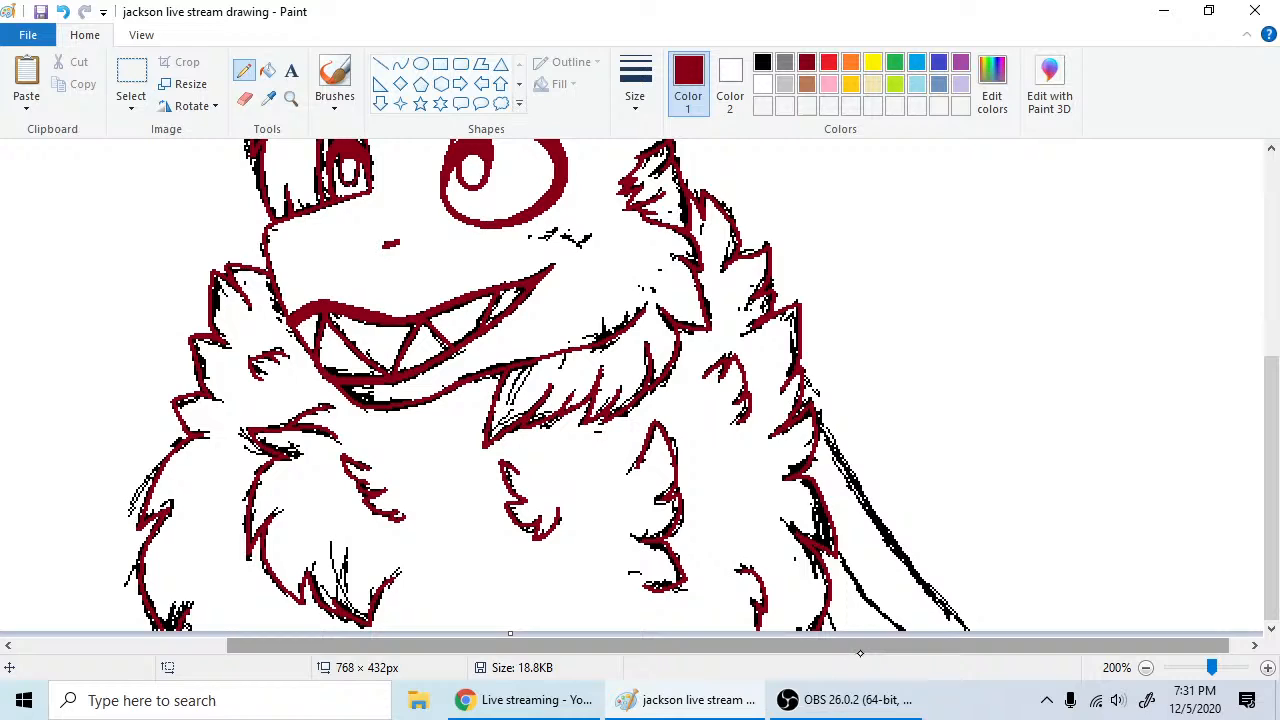
pyautogui.rightClick(909, 649)
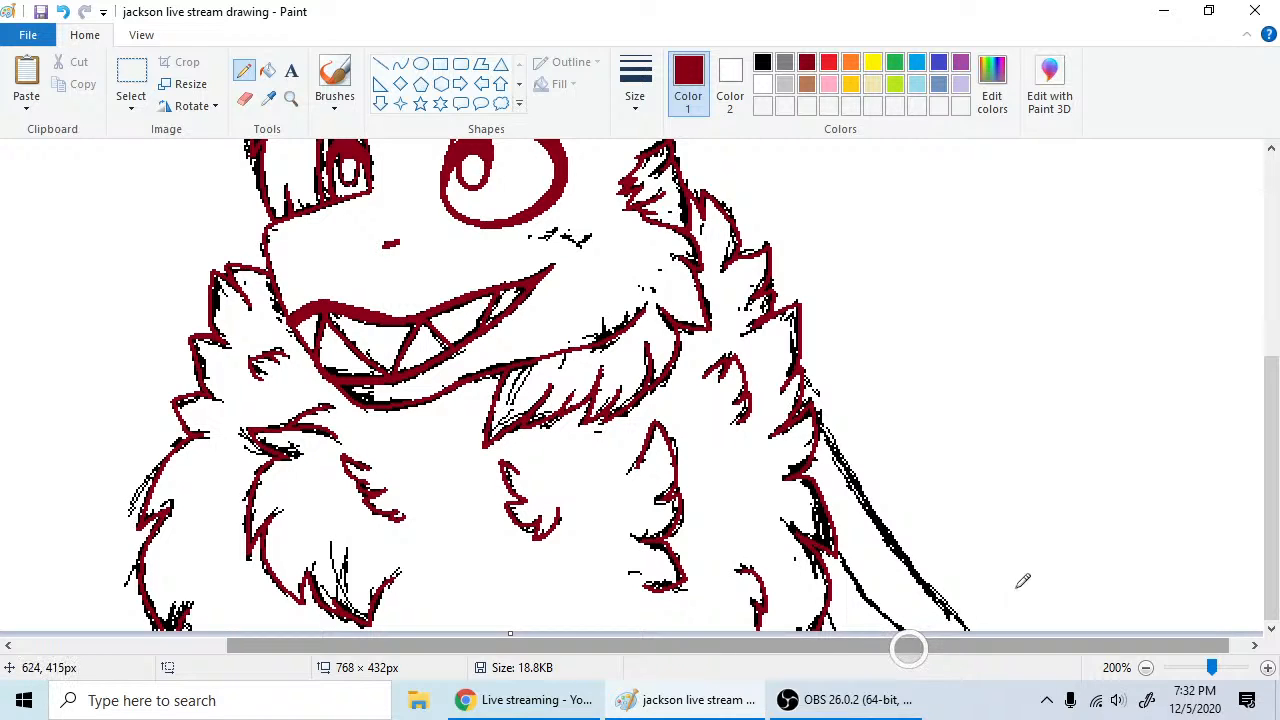
pyautogui.moveTo(1276, 520)
pyautogui.mouseDown()
pyautogui.moveTo(1276, 385)
pyautogui.moveTo(1240, 583)
pyautogui.mouseUp()
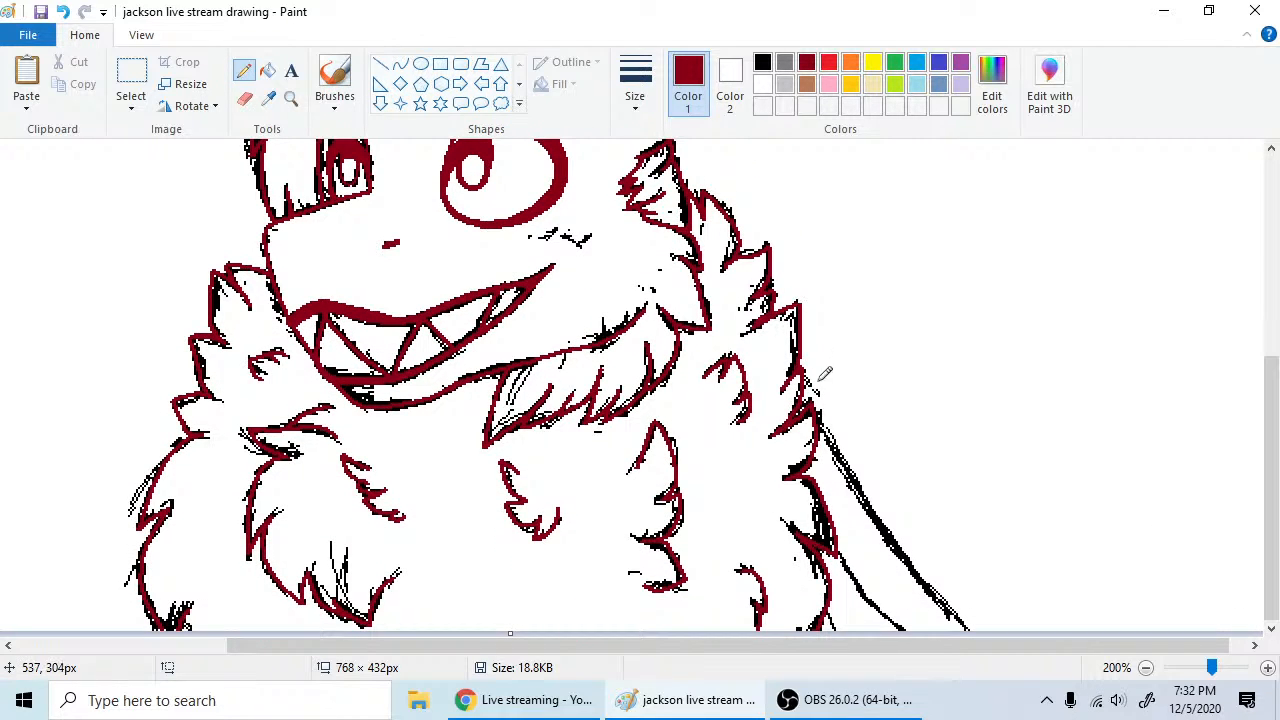
pyautogui.moveTo(822, 410); pyautogui.dragTo(975, 628)
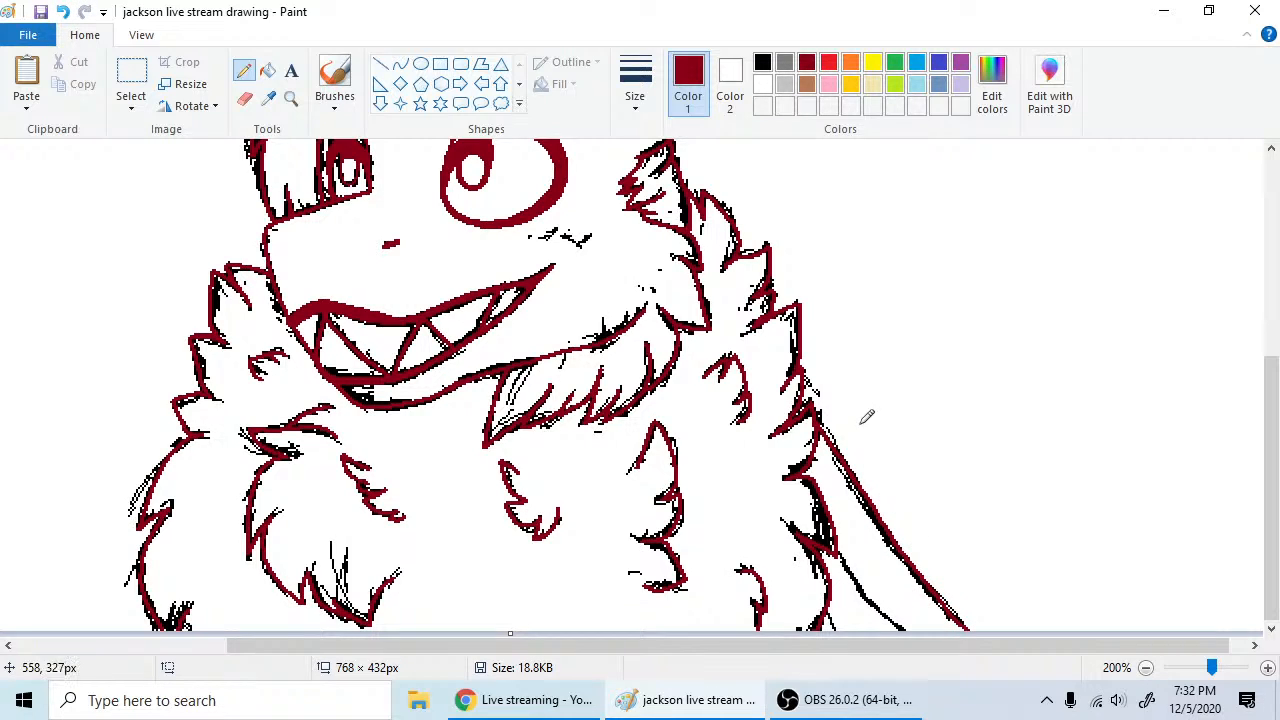
pyautogui.click(62, 11)
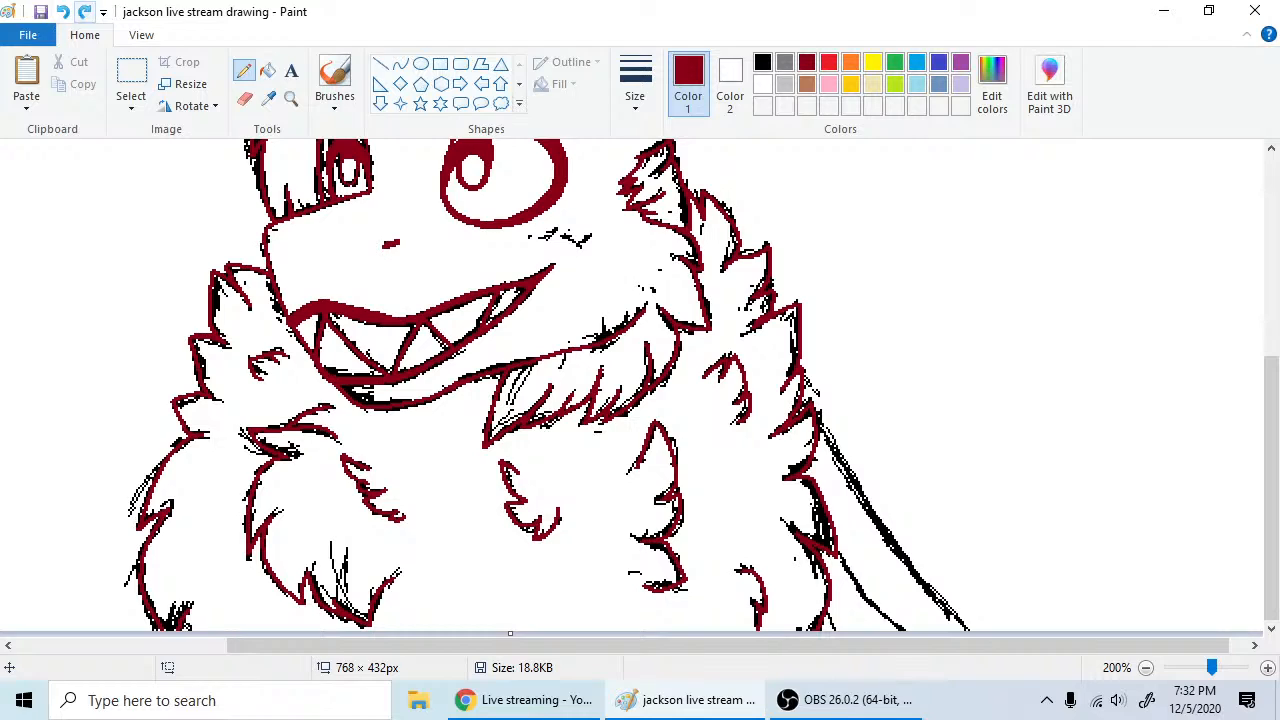
pyautogui.moveTo(816, 422); pyautogui.dragTo(970, 634)
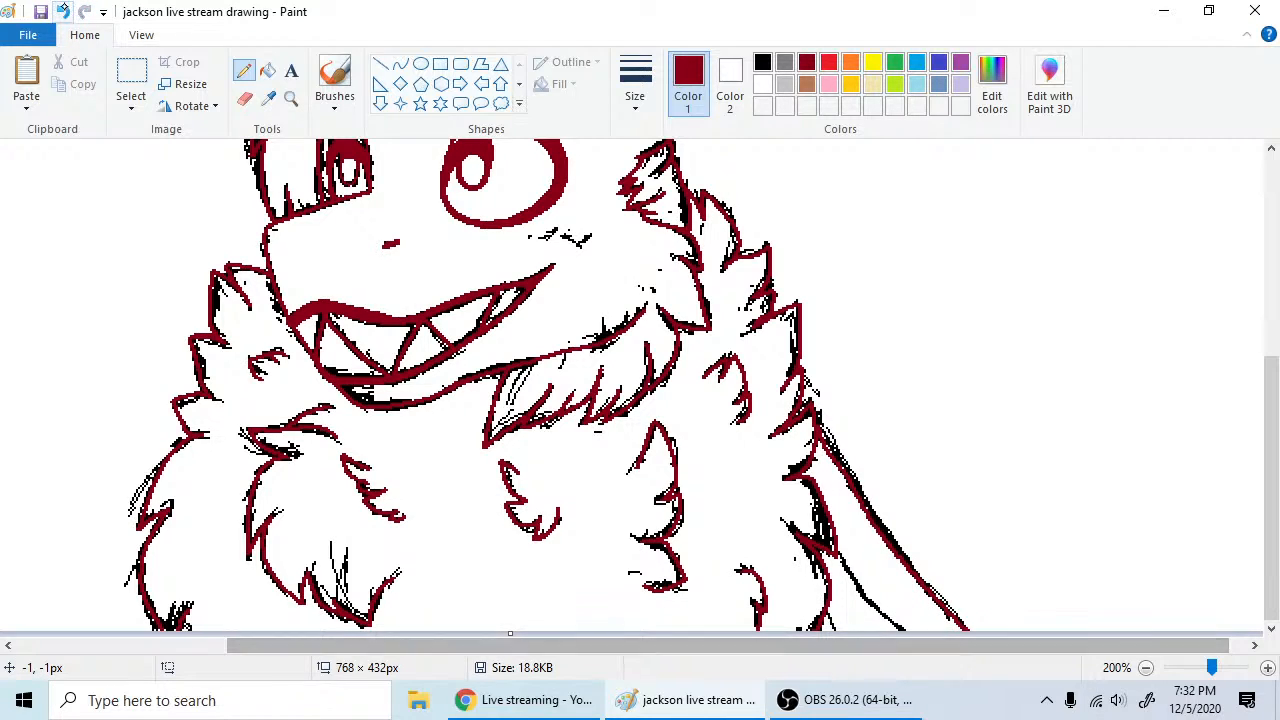
pyautogui.click(62, 11)
pyautogui.moveTo(818, 424); pyautogui.dragTo(950, 632)
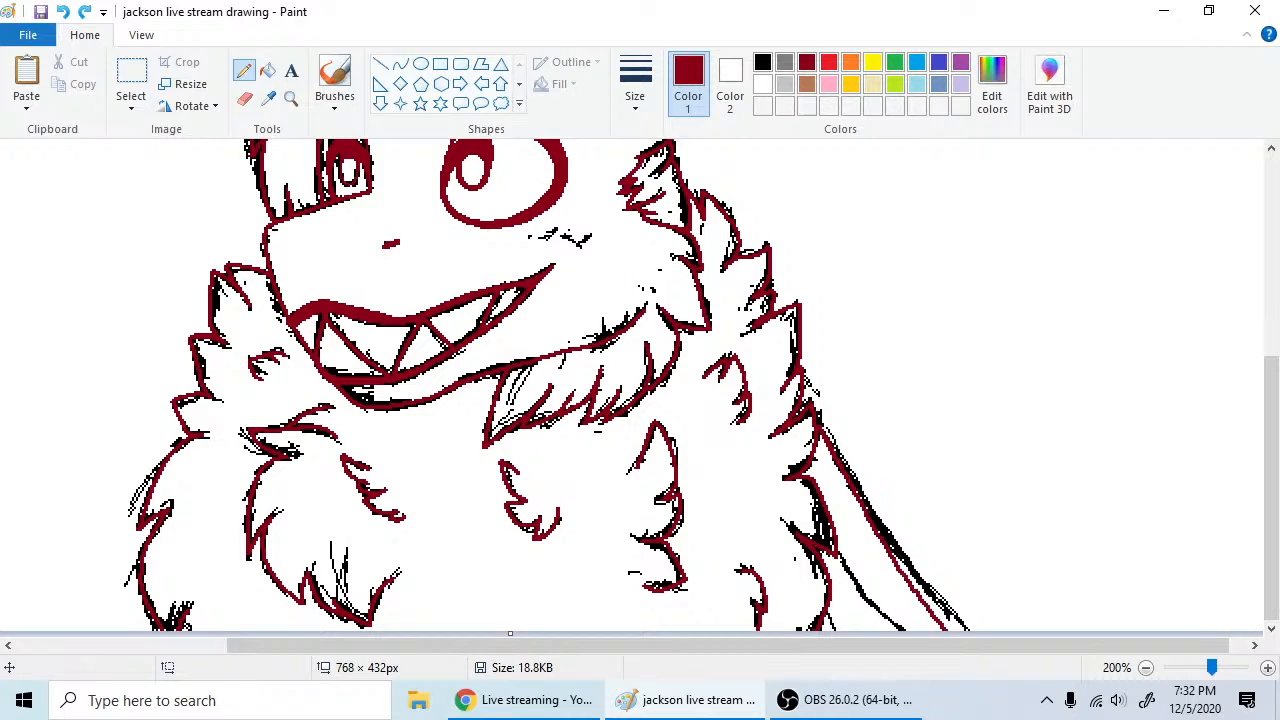
pyautogui.click(62, 11)
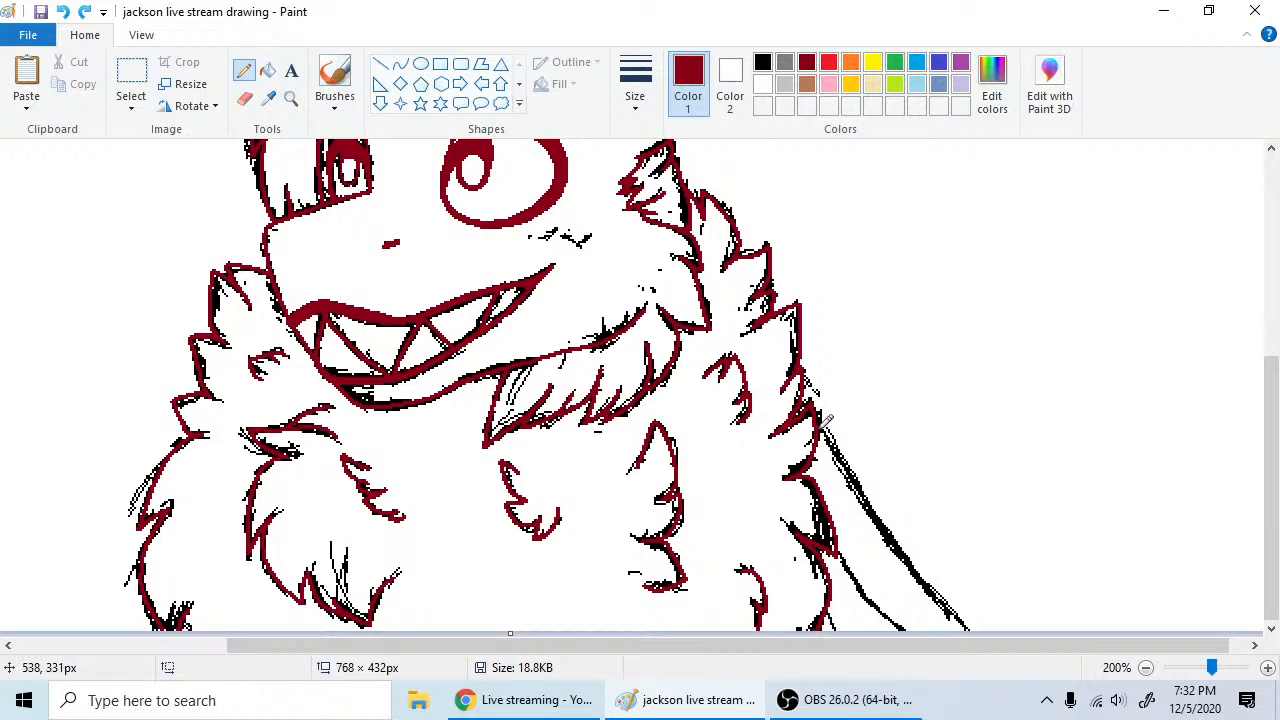
pyautogui.moveTo(820, 424)
pyautogui.mouseDown()
pyautogui.moveTo(879, 514)
pyautogui.moveTo(994, 624)
pyautogui.mouseUp()
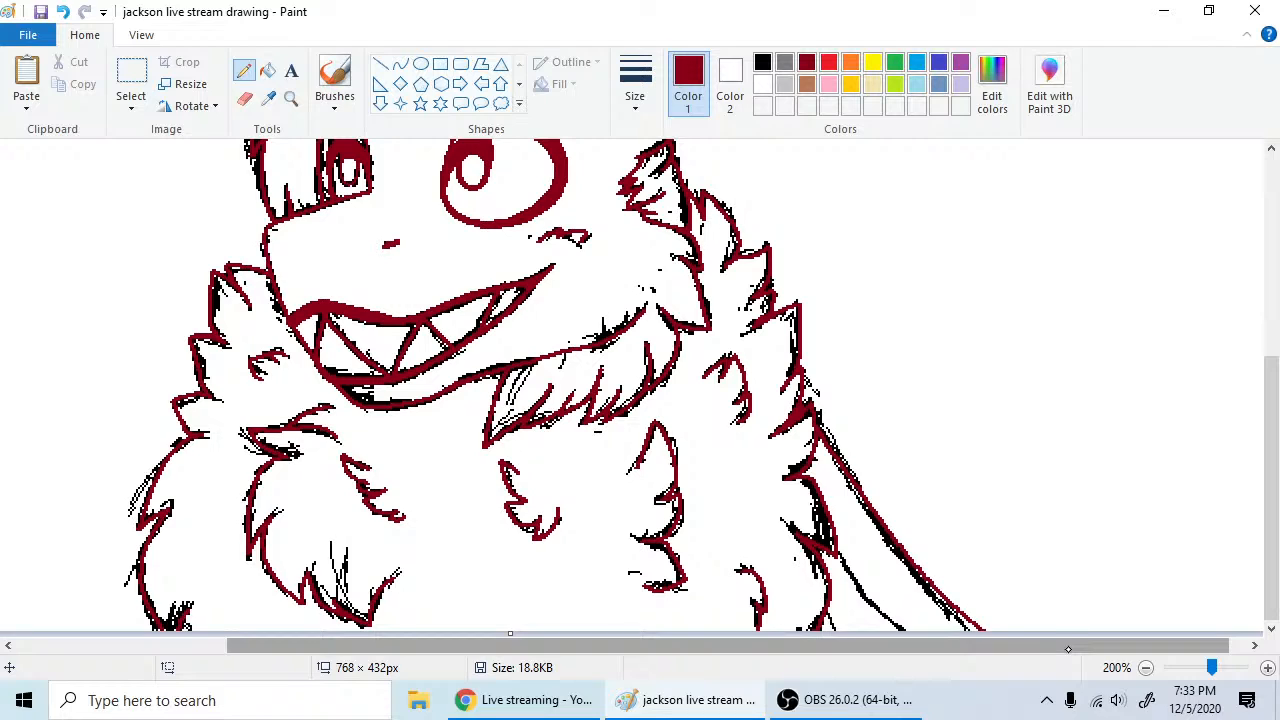
# - Trace the inner contour line of the far horn in dark red at the thinnest line width, undoing the unwanted stroke at the horn tips
pyautogui.moveTo(1068, 649); pyautogui.dragTo(998, 649)
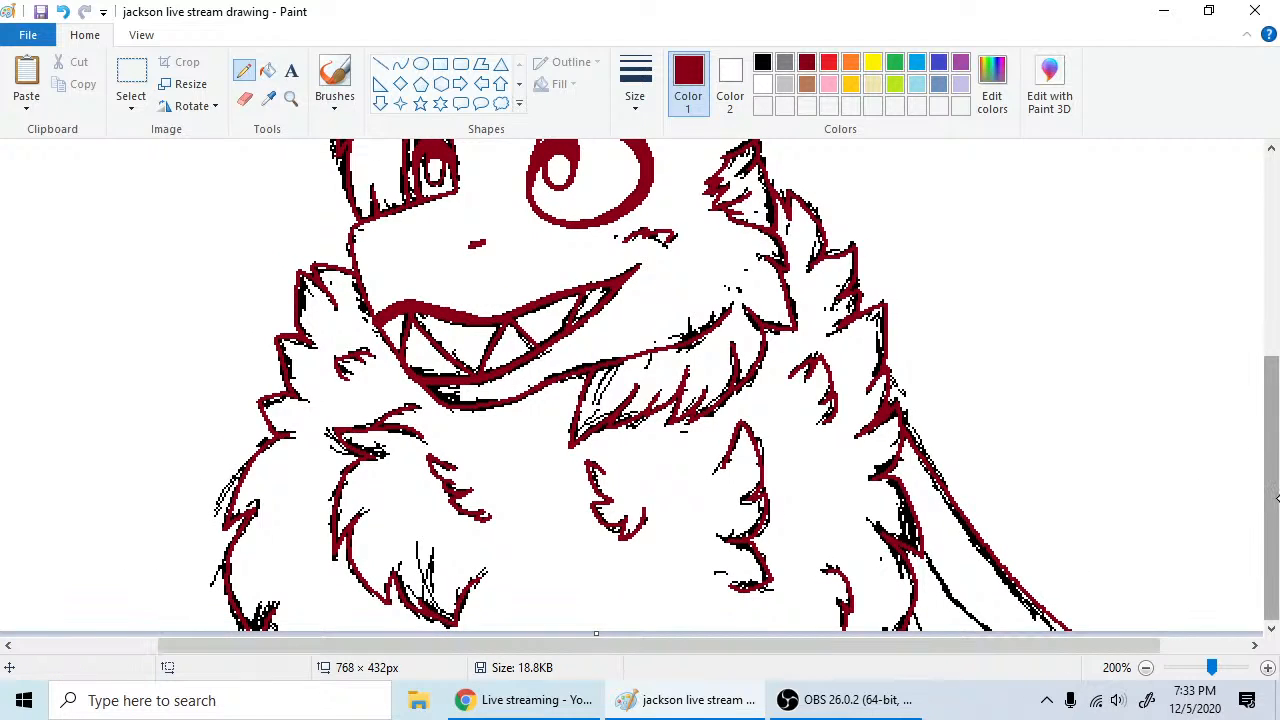
pyautogui.moveTo(1275, 521); pyautogui.dragTo(1277, 333)
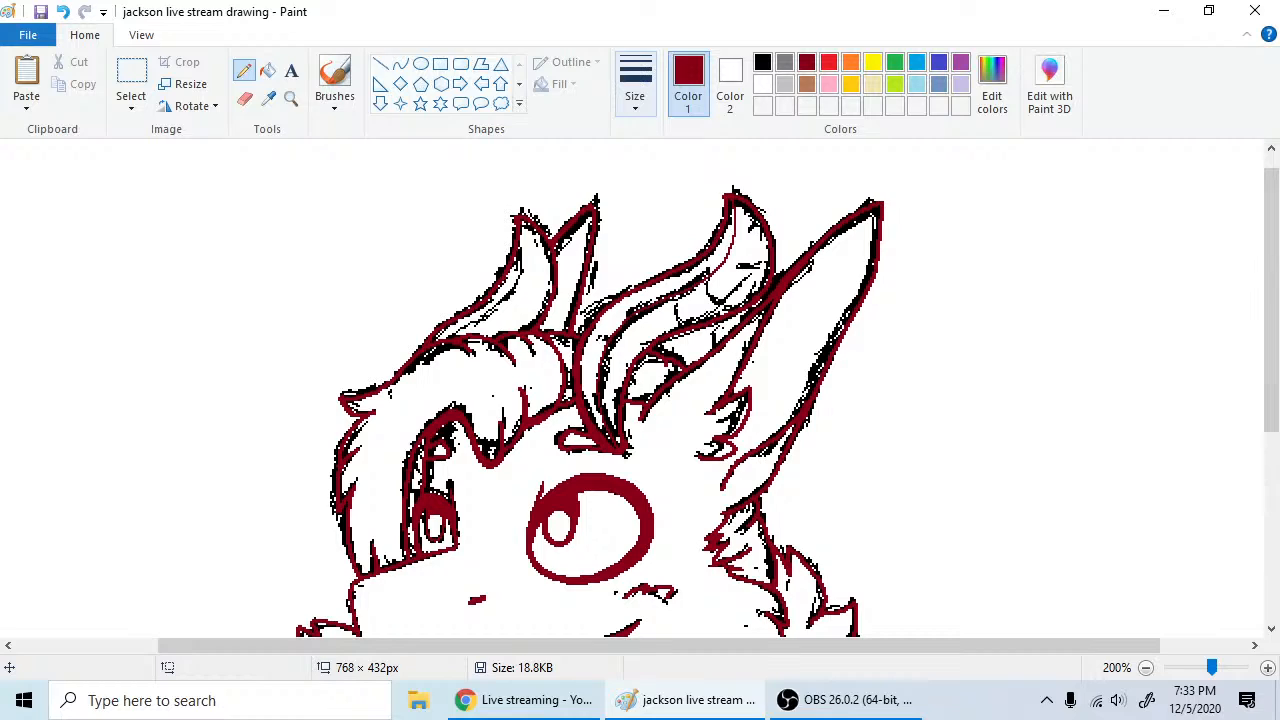
pyautogui.click(635, 90)
pyautogui.click(668, 142)
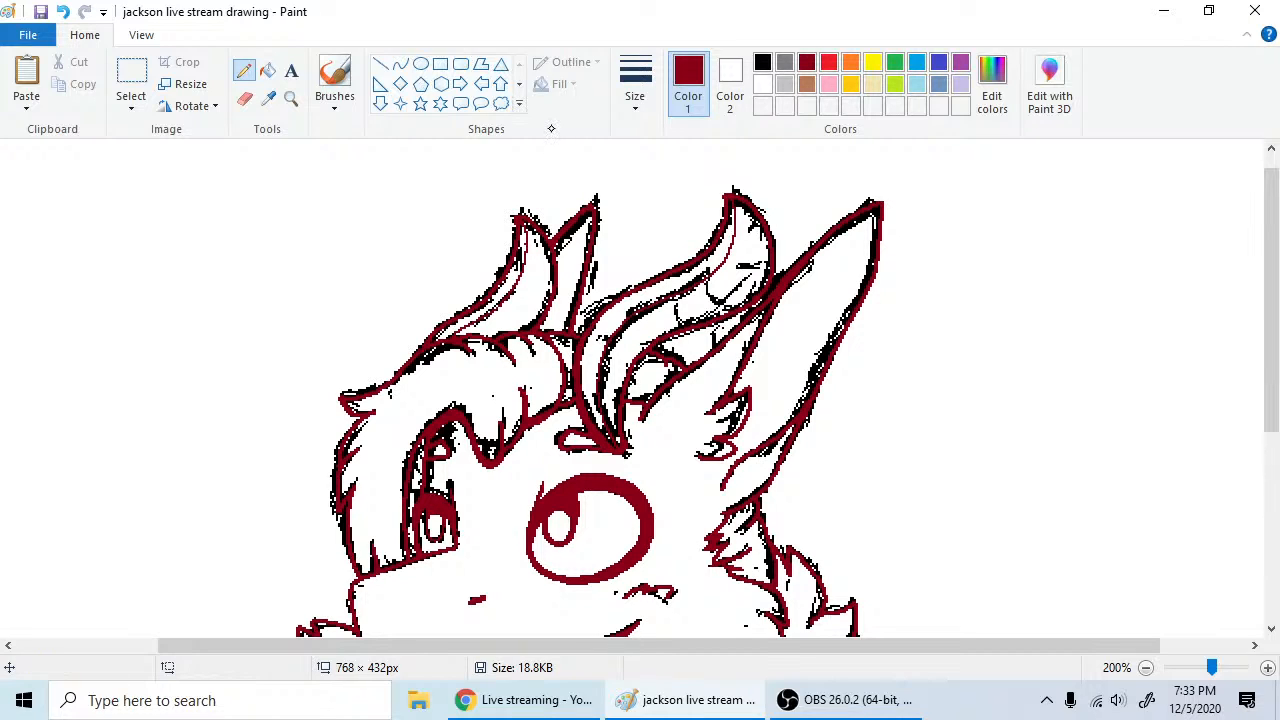
pyautogui.click(245, 98)
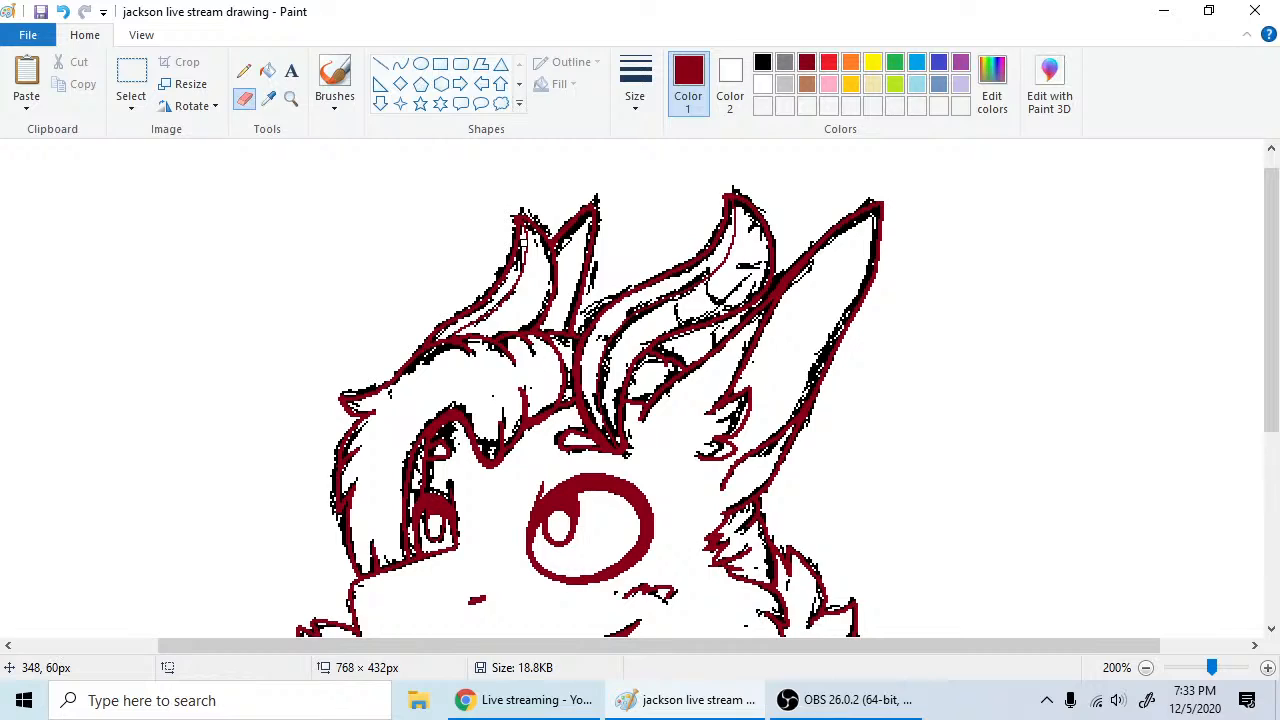
pyautogui.click(244, 70)
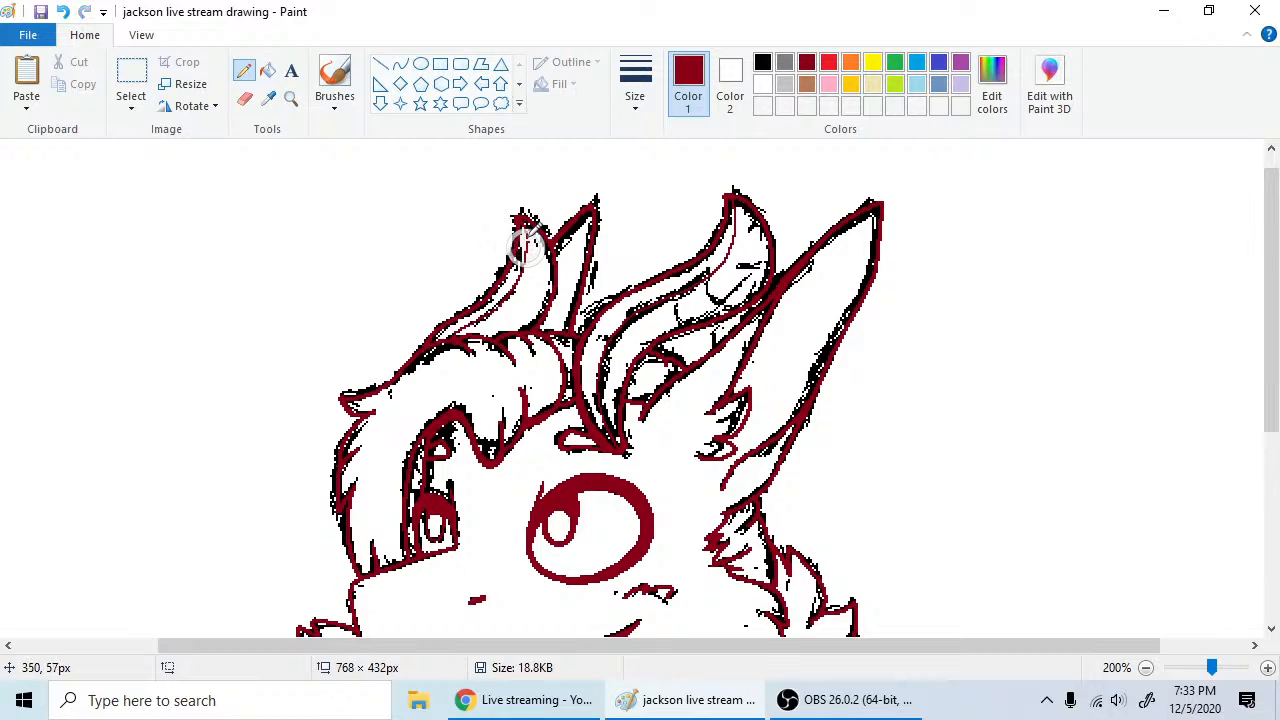
pyautogui.click(64, 13)
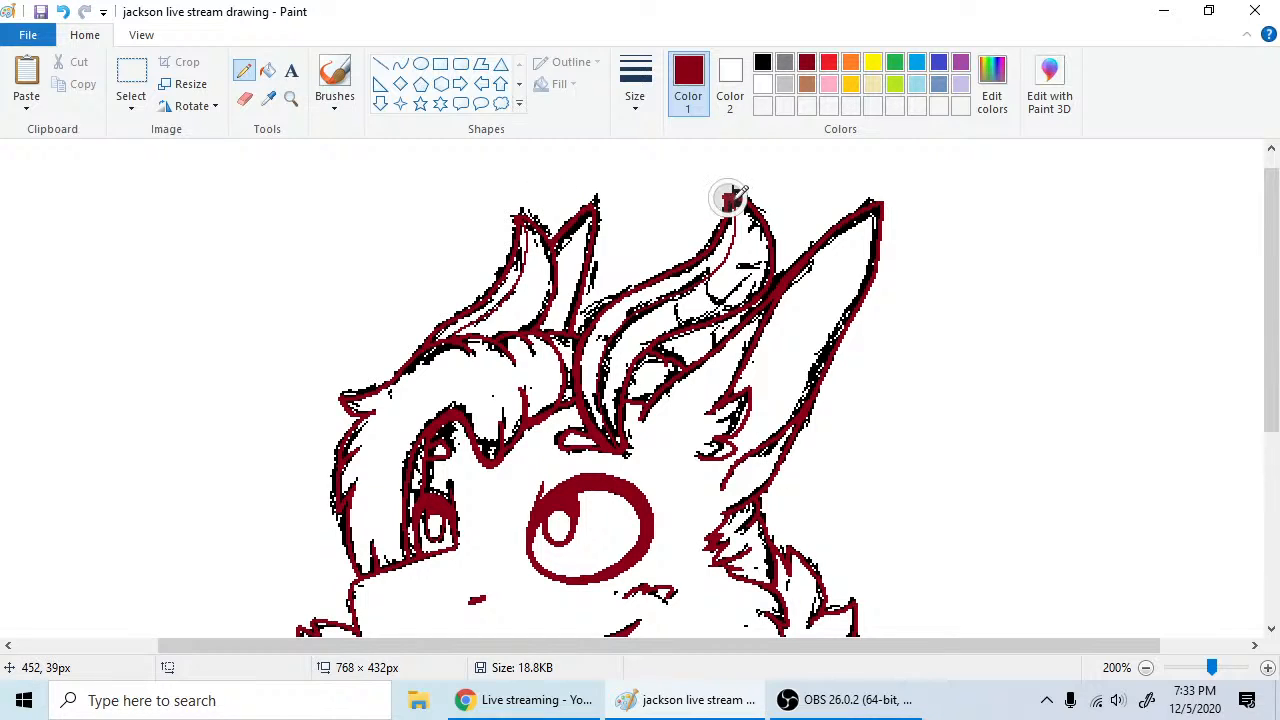
# - Erase only the black sketch pixels around the face, mouth, hair, far horn and upper neck fur, with black as Color 1 and the thickest eraser
pyautogui.click(245, 99)
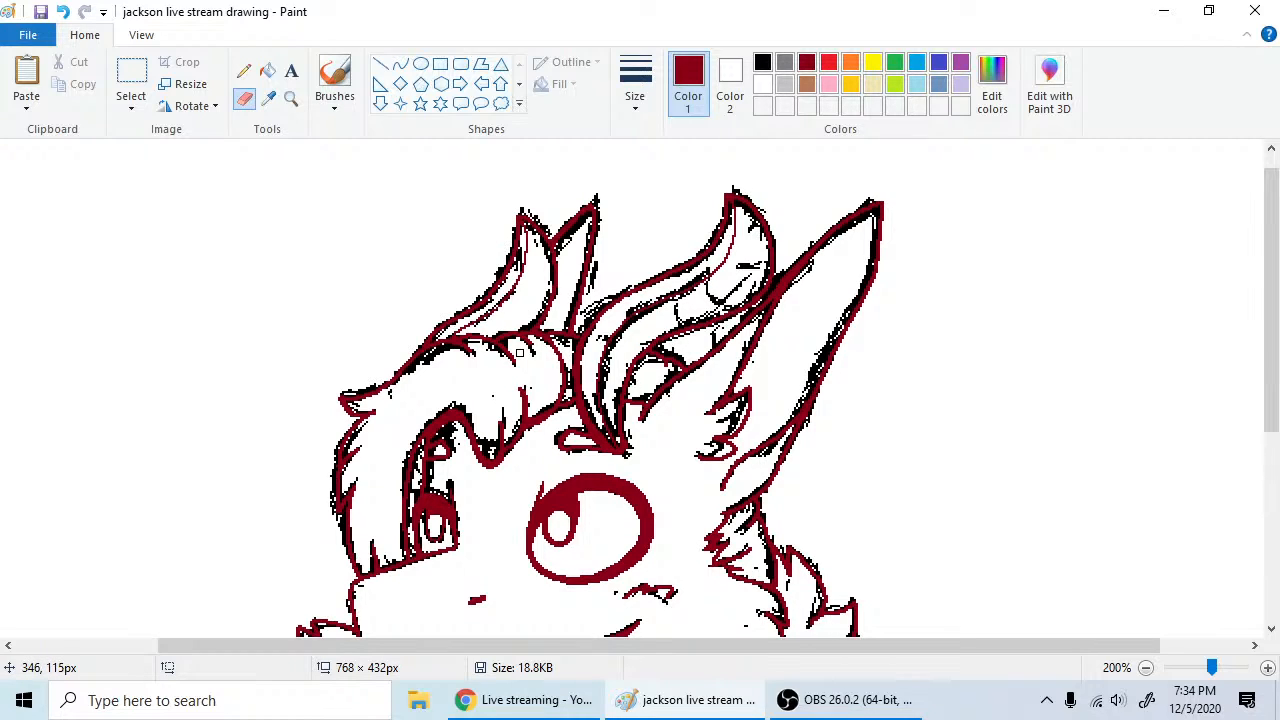
pyautogui.moveTo(1268, 392); pyautogui.dragTo(1276, 588)
pyautogui.click(290, 98)
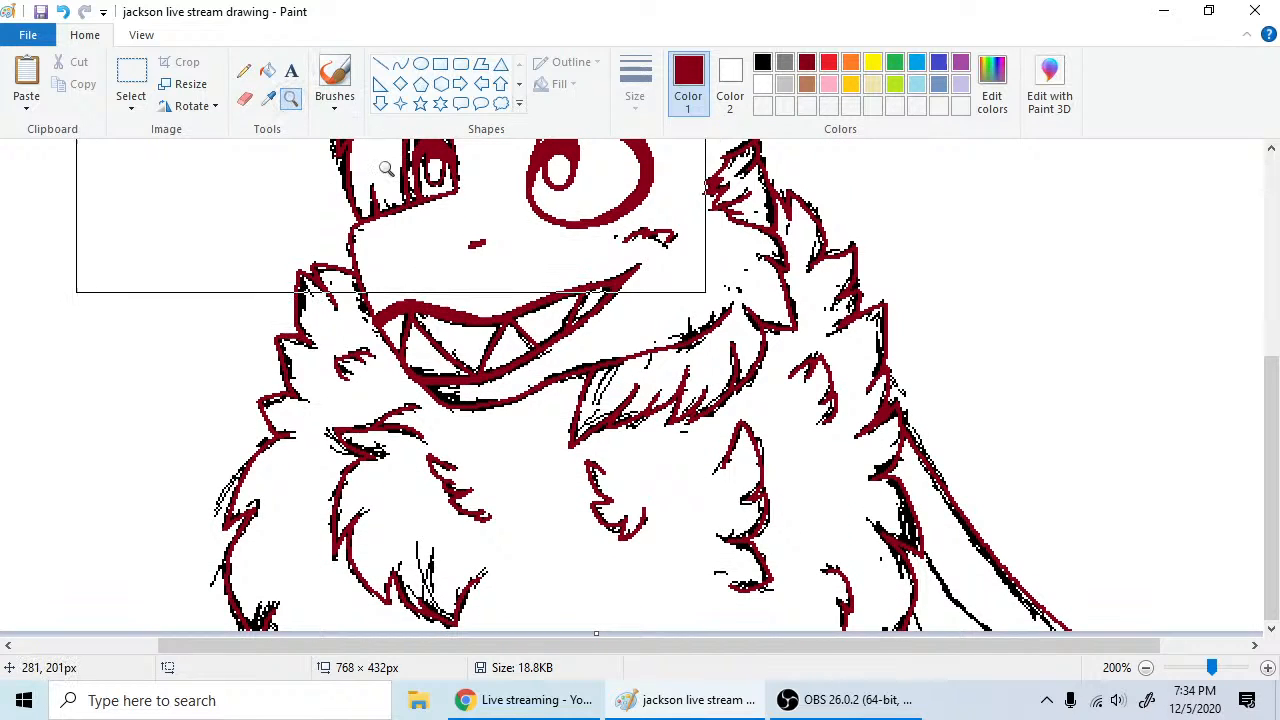
pyautogui.click(1146, 668)
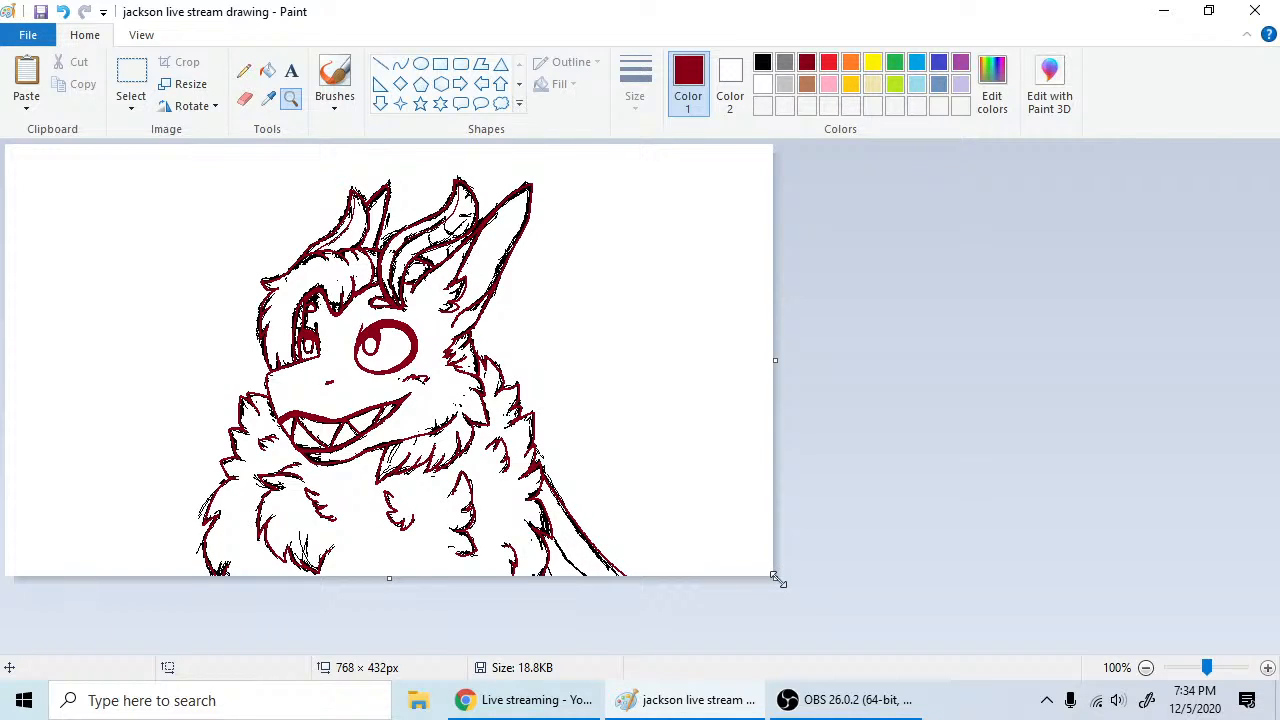
pyautogui.click(246, 98)
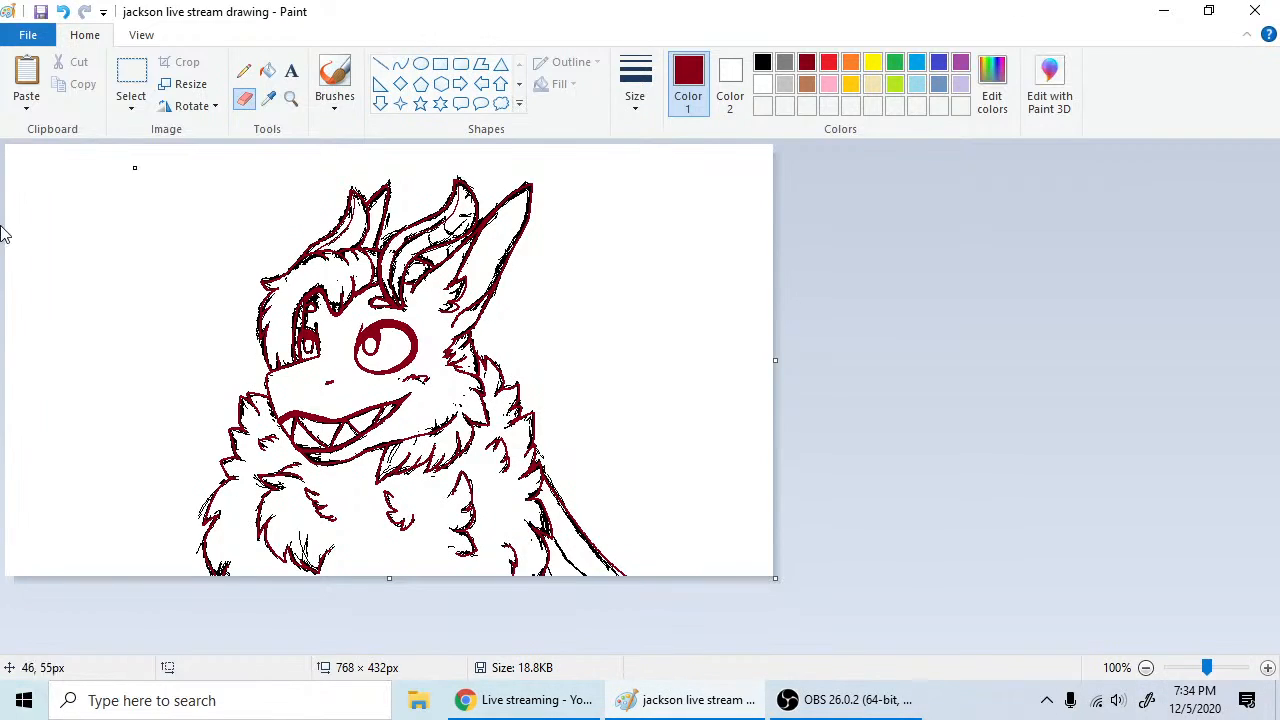
pyautogui.click(762, 62)
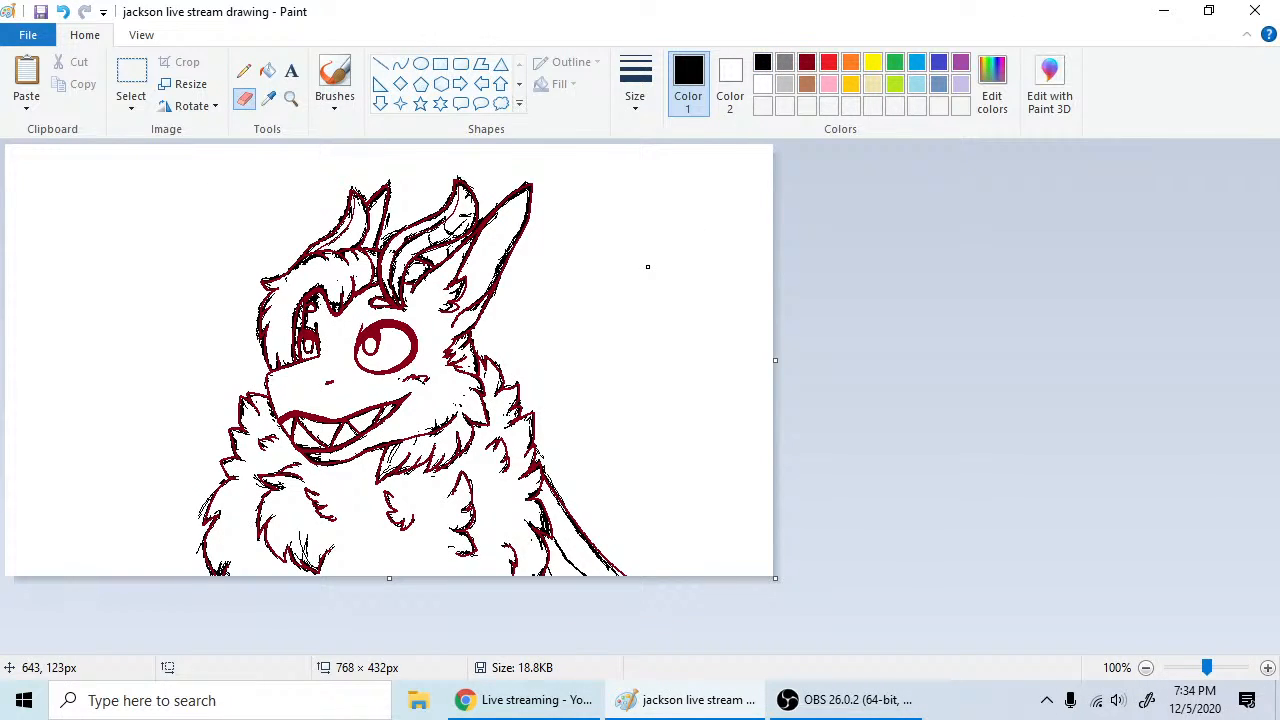
pyautogui.click(646, 90)
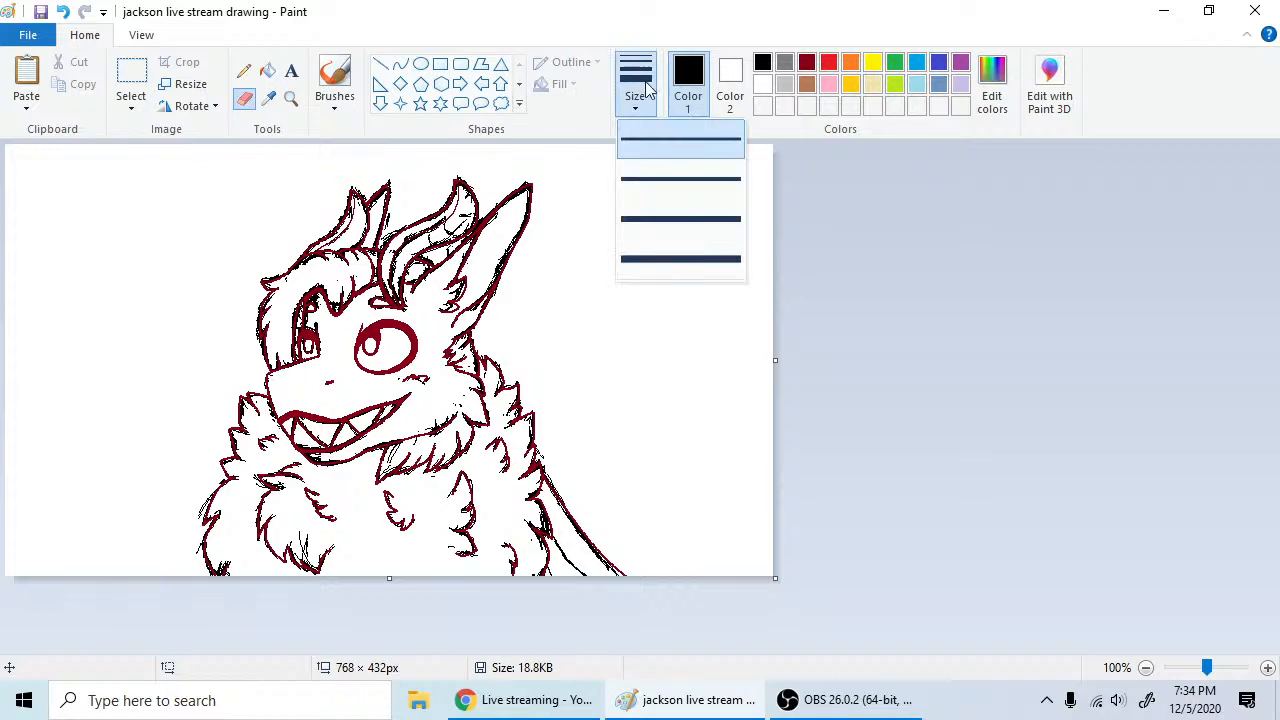
pyautogui.click(688, 259)
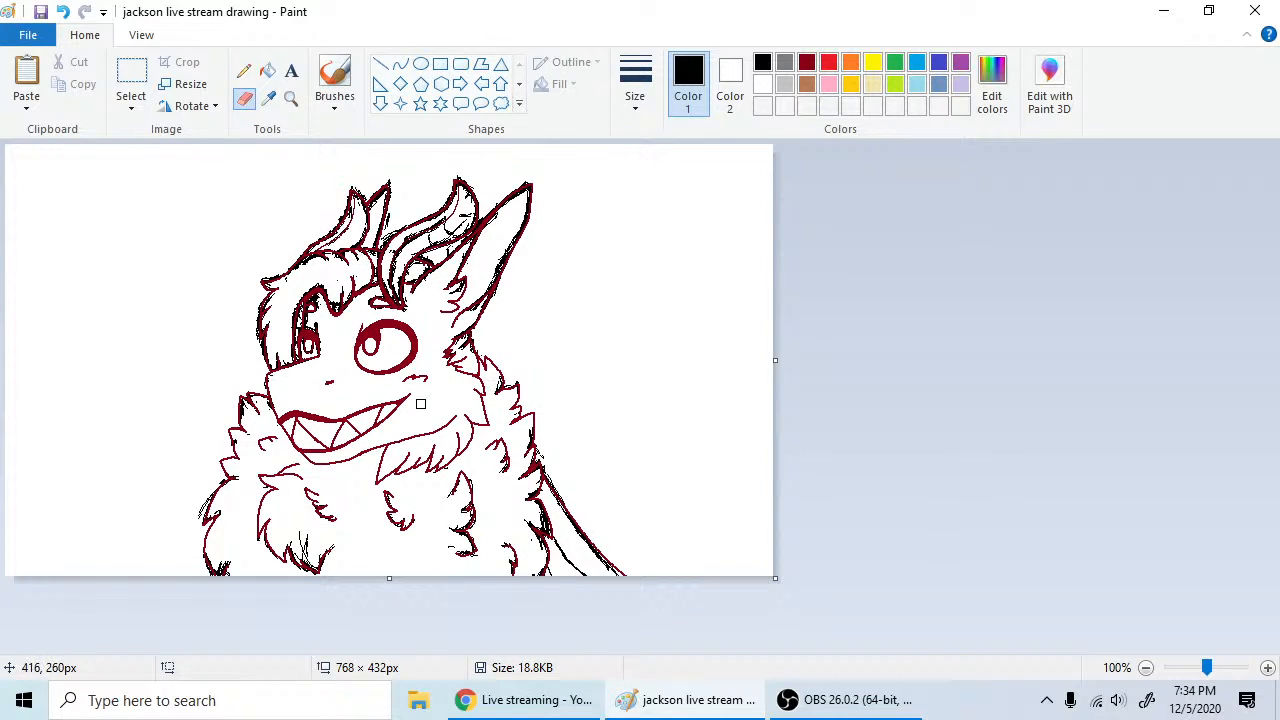
pyautogui.moveTo(423, 356)
pyautogui.mouseDown()
pyautogui.moveTo(392, 353)
pyautogui.moveTo(408, 375)
pyautogui.moveTo(464, 355)
pyautogui.mouseUp()
pyautogui.moveTo(470, 281)
pyautogui.mouseDown()
pyautogui.moveTo(234, 353)
pyautogui.moveTo(418, 244)
pyautogui.moveTo(209, 330)
pyautogui.moveTo(446, 216)
pyautogui.moveTo(144, 361)
pyautogui.moveTo(320, 253)
pyautogui.moveTo(404, 222)
pyautogui.moveTo(217, 311)
pyautogui.moveTo(475, 161)
pyautogui.moveTo(309, 229)
pyautogui.moveTo(415, 155)
pyautogui.moveTo(323, 218)
pyautogui.moveTo(399, 177)
pyautogui.moveTo(290, 282)
pyautogui.moveTo(299, 334)
pyautogui.moveTo(335, 313)
pyautogui.moveTo(276, 325)
pyautogui.moveTo(296, 363)
pyautogui.mouseUp()
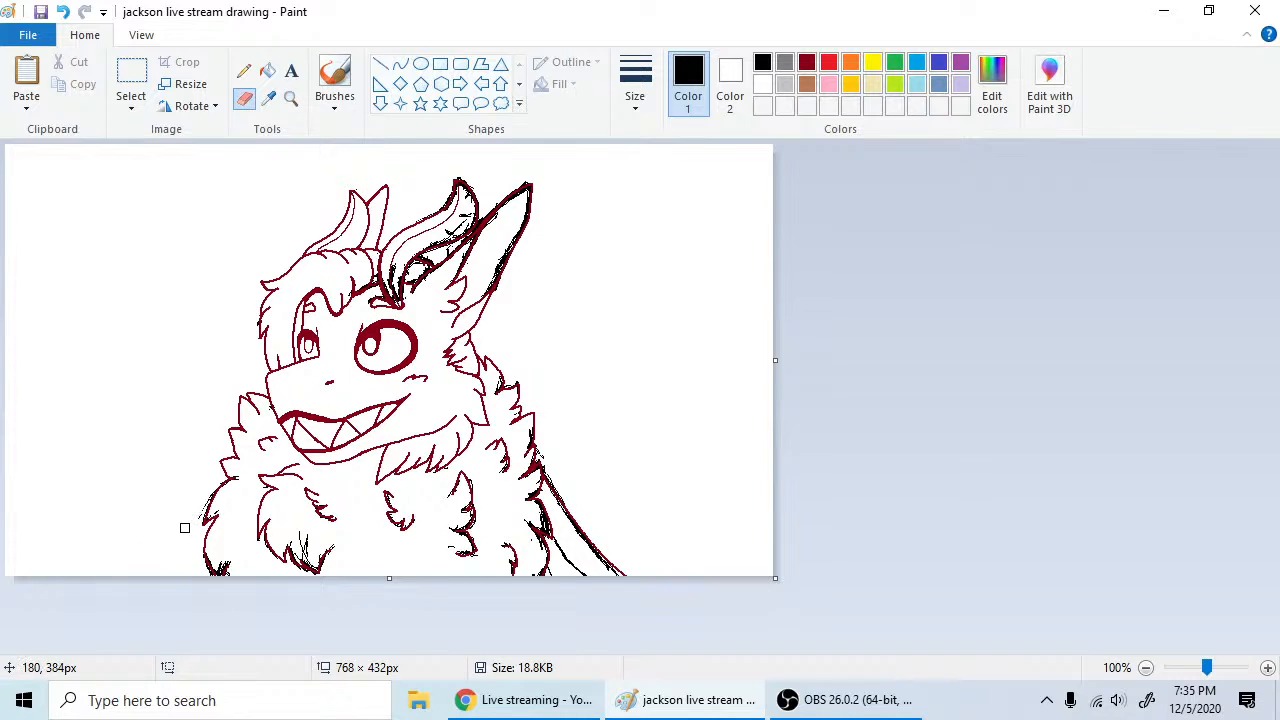
# - Erase the black sketch lines around the arm fur, chest fur, large curved horn and long ear, keeping the dark red line art
pyautogui.moveTo(185, 528)
pyautogui.mouseDown()
pyautogui.moveTo(182, 590)
pyautogui.moveTo(229, 553)
pyautogui.moveTo(312, 539)
pyautogui.moveTo(288, 581)
pyautogui.moveTo(324, 570)
pyautogui.mouseUp()
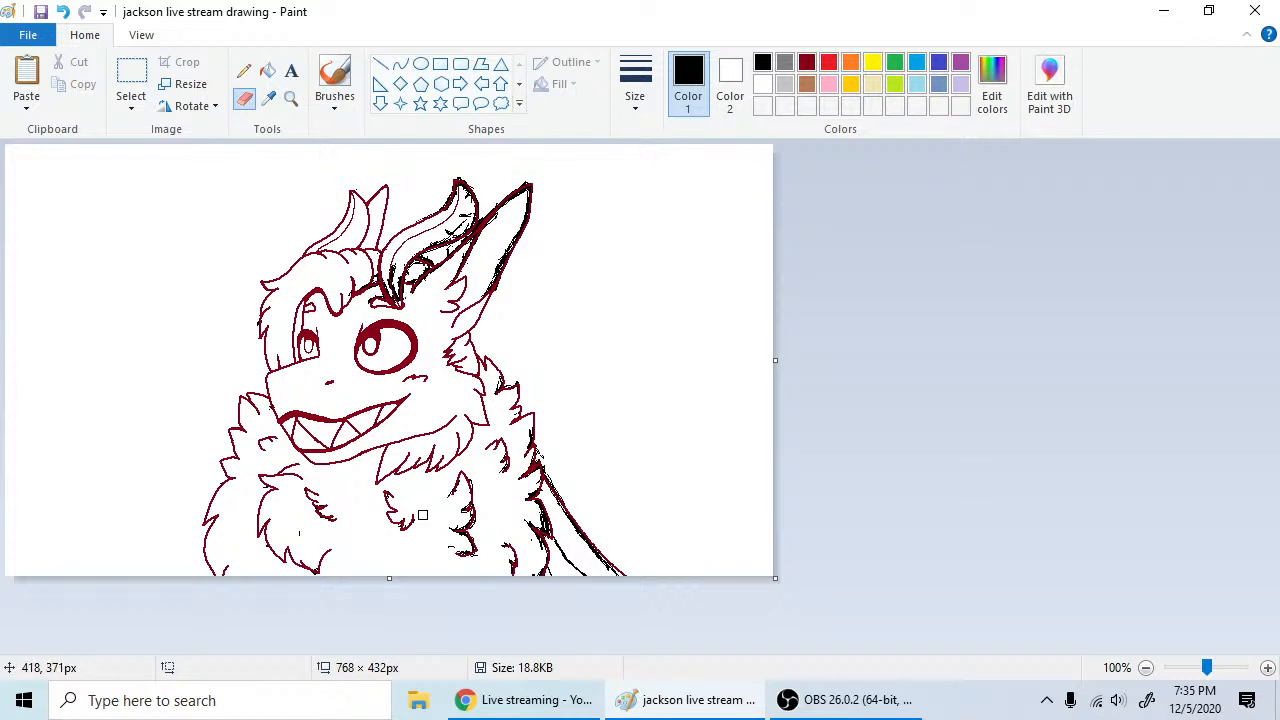
pyautogui.moveTo(450, 528)
pyautogui.mouseDown()
pyautogui.moveTo(455, 565)
pyautogui.moveTo(478, 523)
pyautogui.mouseUp()
pyautogui.moveTo(396, 386)
pyautogui.mouseDown()
pyautogui.moveTo(355, 356)
pyautogui.moveTo(392, 238)
pyautogui.moveTo(346, 310)
pyautogui.moveTo(389, 259)
pyautogui.moveTo(349, 296)
pyautogui.moveTo(480, 252)
pyautogui.moveTo(410, 316)
pyautogui.moveTo(456, 266)
pyautogui.moveTo(377, 316)
pyautogui.moveTo(487, 235)
pyautogui.moveTo(382, 297)
pyautogui.moveTo(468, 228)
pyautogui.moveTo(428, 268)
pyautogui.mouseUp()
pyautogui.moveTo(492, 218)
pyautogui.mouseDown()
pyautogui.moveTo(400, 257)
pyautogui.moveTo(491, 137)
pyautogui.mouseUp()
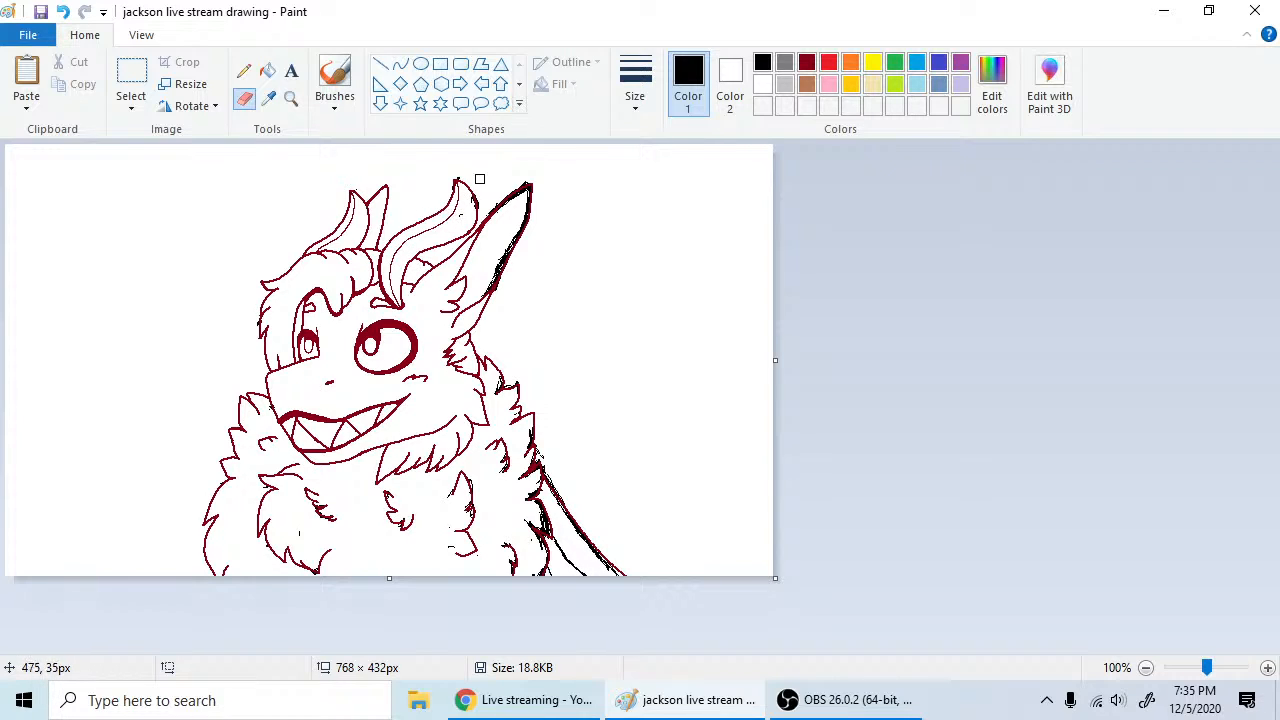
pyautogui.moveTo(526, 190)
pyautogui.mouseDown()
pyautogui.moveTo(472, 329)
pyautogui.moveTo(516, 238)
pyautogui.moveTo(465, 294)
pyautogui.moveTo(529, 226)
pyautogui.moveTo(464, 216)
pyautogui.mouseUp()
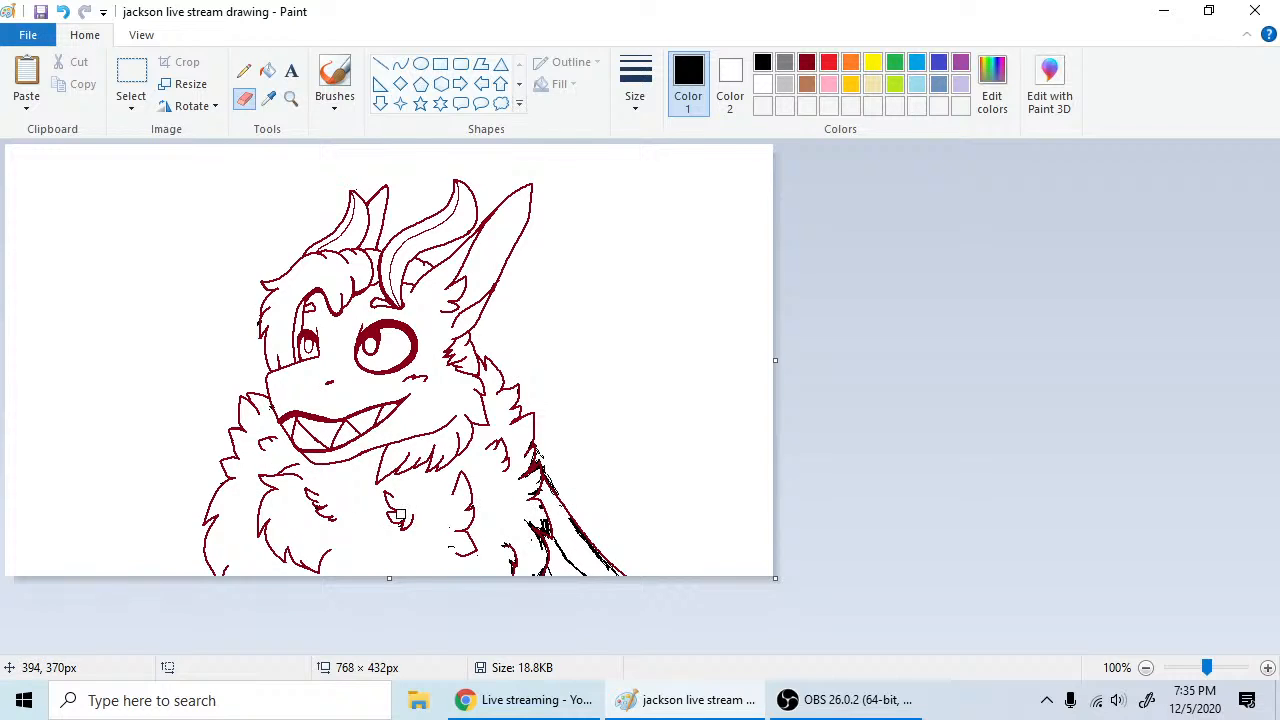
# - Erase the remaining black sketch marks from the shoulder fur and the sloping line behind it
pyautogui.moveTo(544, 513)
pyautogui.mouseDown()
pyautogui.moveTo(687, 546)
pyautogui.moveTo(485, 569)
pyautogui.mouseUp()
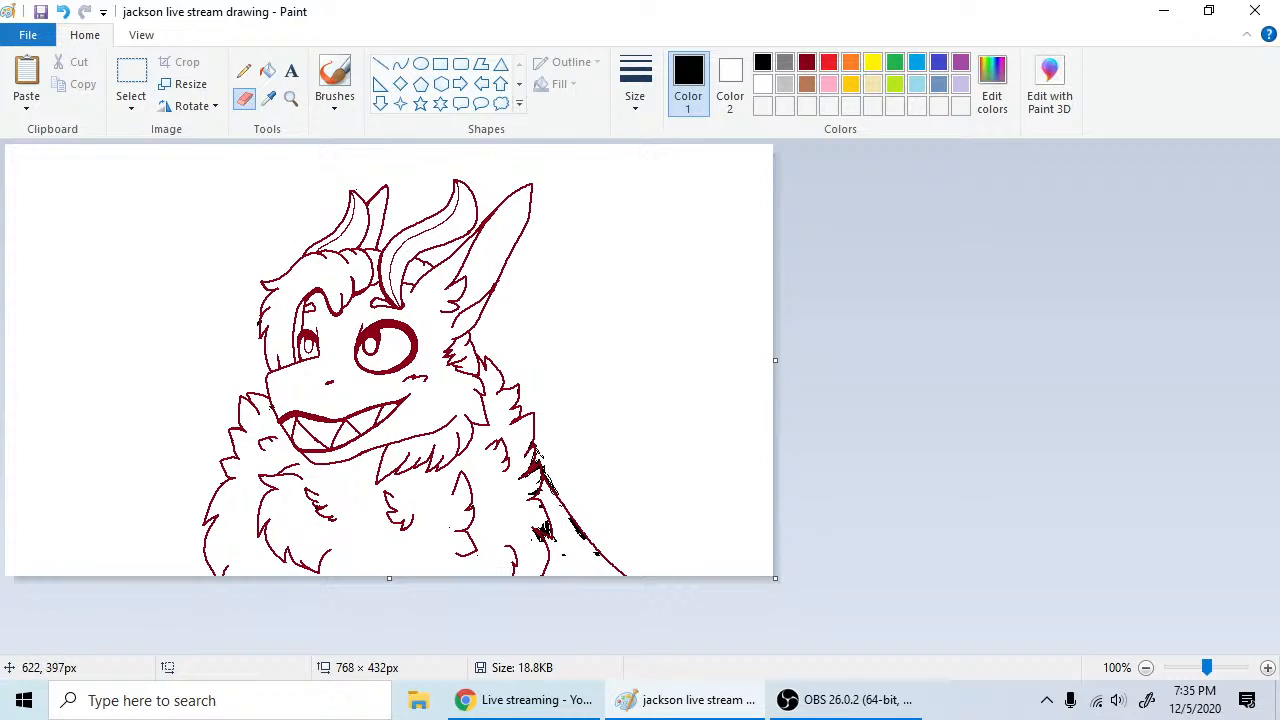
pyautogui.moveTo(546, 544)
pyautogui.mouseDown()
pyautogui.moveTo(578, 528)
pyautogui.moveTo(520, 542)
pyautogui.moveTo(548, 527)
pyautogui.mouseUp()
pyautogui.moveTo(682, 485)
pyautogui.mouseDown()
pyautogui.moveTo(445, 510)
pyautogui.moveTo(582, 480)
pyautogui.moveTo(392, 516)
pyautogui.moveTo(547, 472)
pyautogui.moveTo(511, 488)
pyautogui.moveTo(557, 436)
pyautogui.mouseUp()
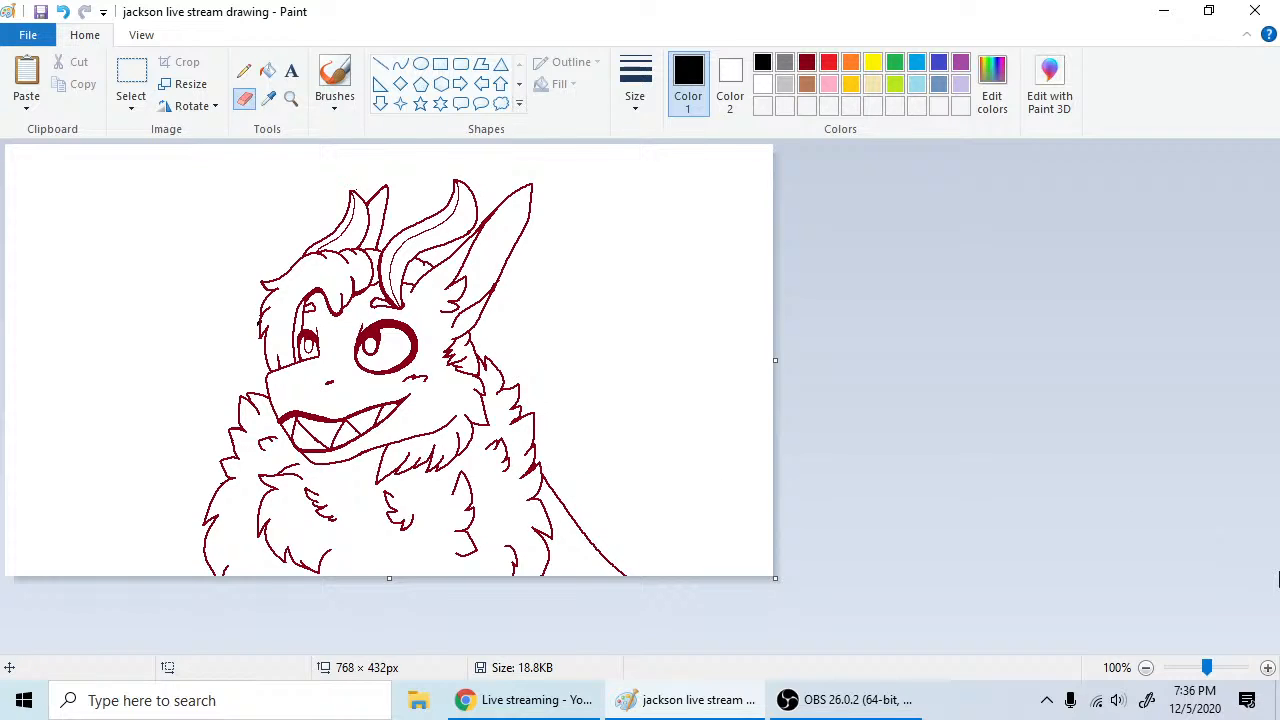
# - Erase the stray black specks around the smaller horn and the outer hair edge at 200% zoom
pyautogui.click(1267, 667)
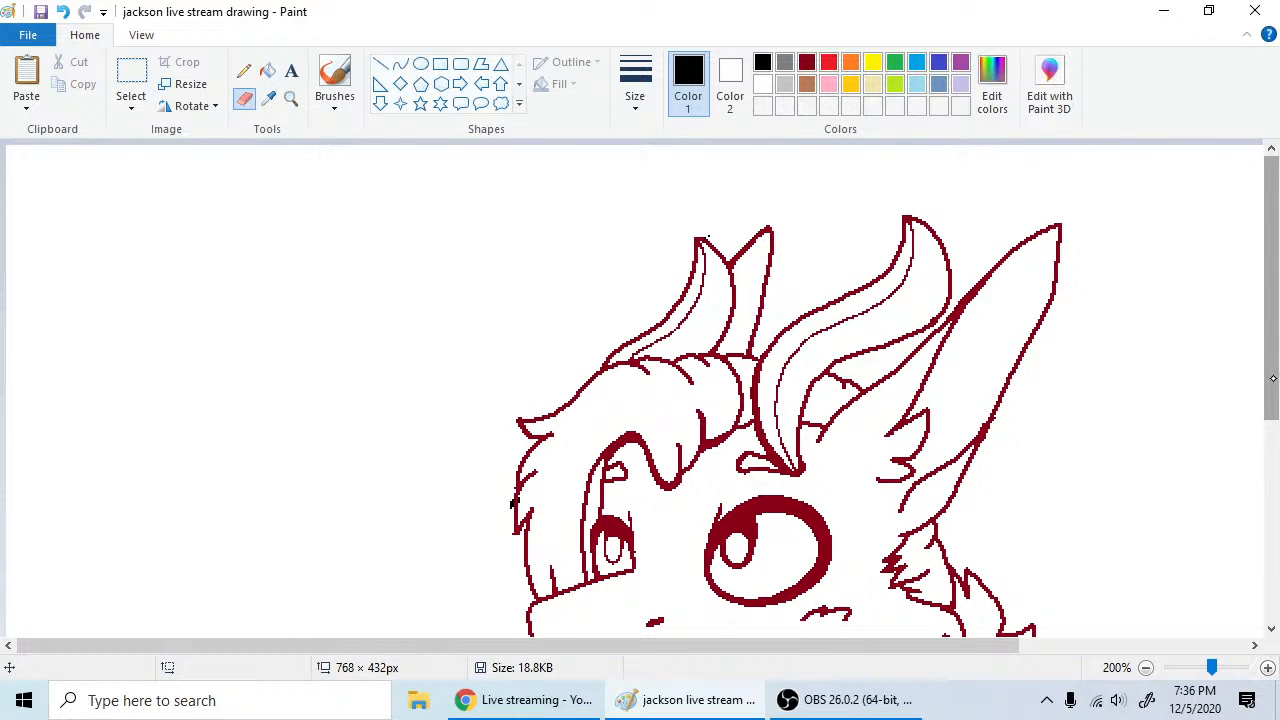
pyautogui.scroll(-5, 1215, 483)
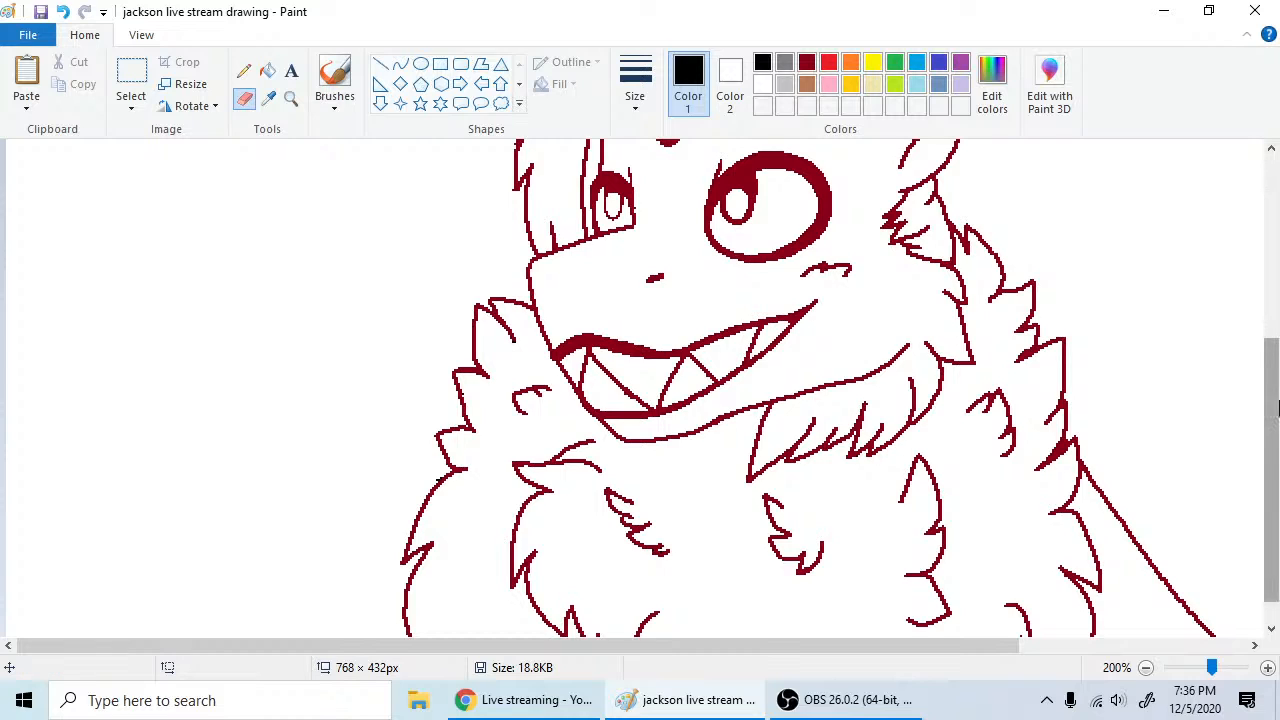
pyautogui.moveTo(1277, 408); pyautogui.dragTo(1277, 224)
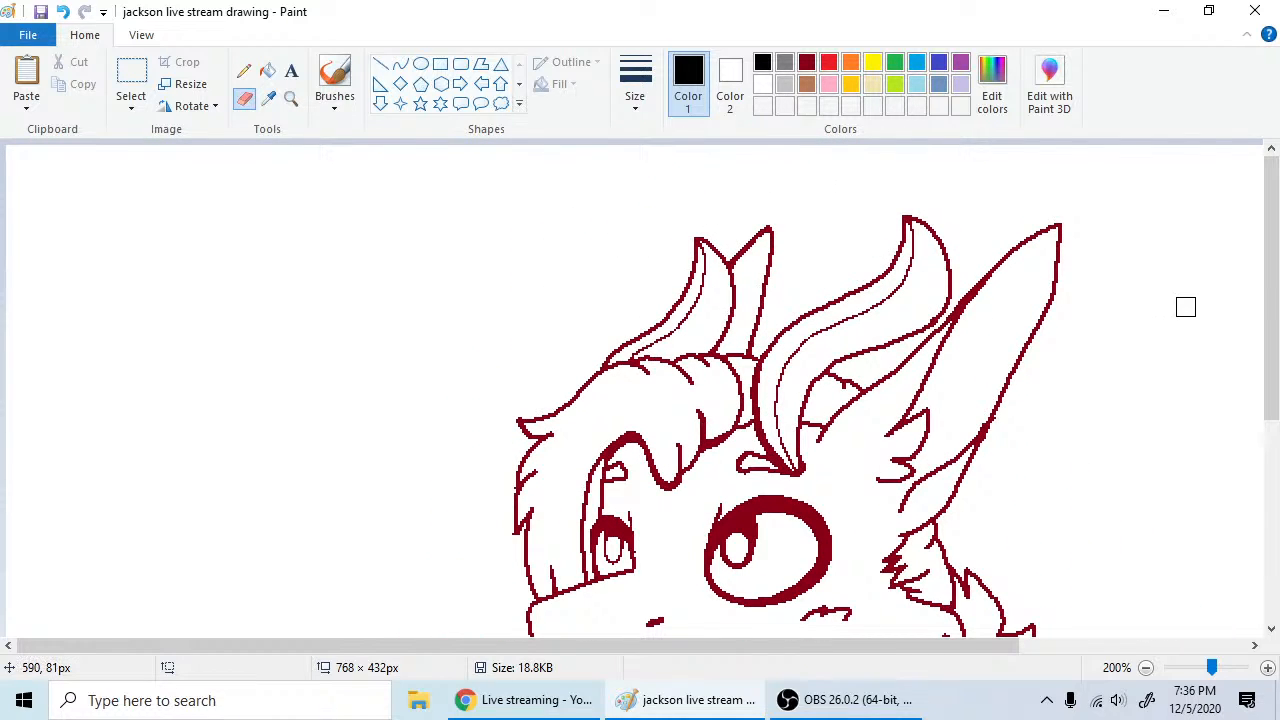
pyautogui.scroll(-3, 1185, 307)
pyautogui.scroll(-2, 1201, 317)
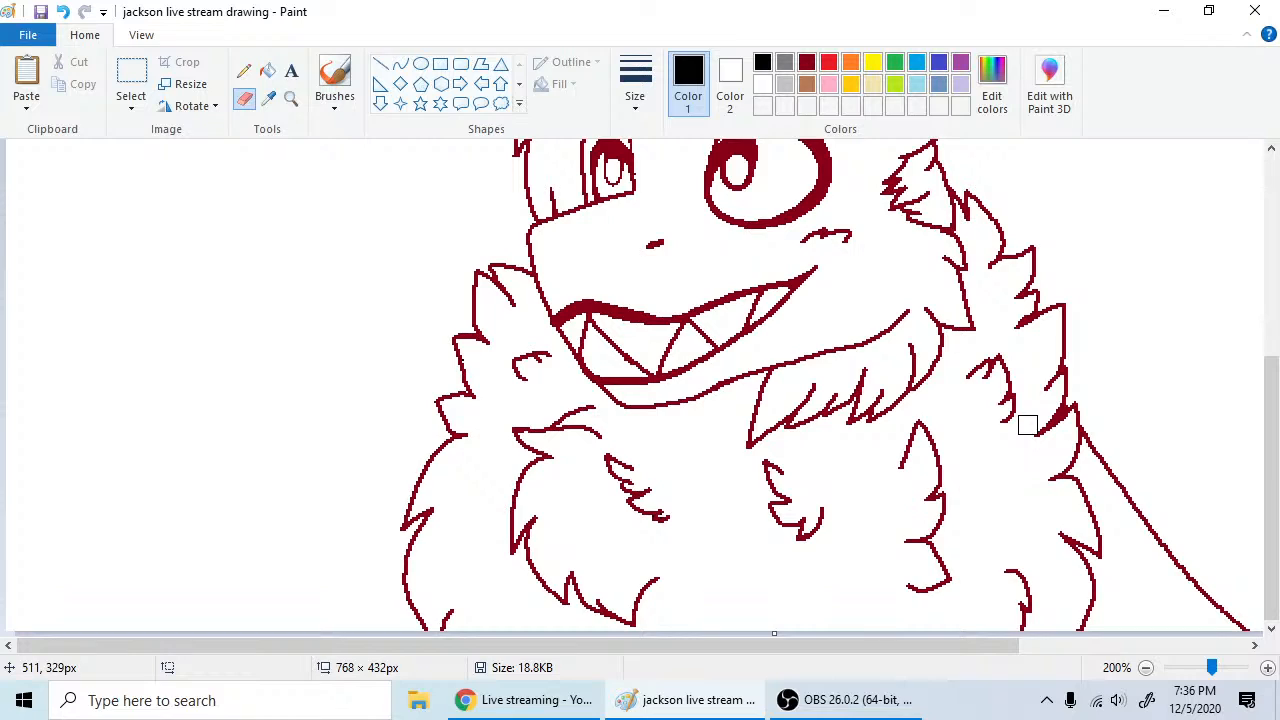
# - Thicken the tooth lines inside the open mouth with the Pencil in dark red at the thinnest size
pyautogui.click(244, 70)
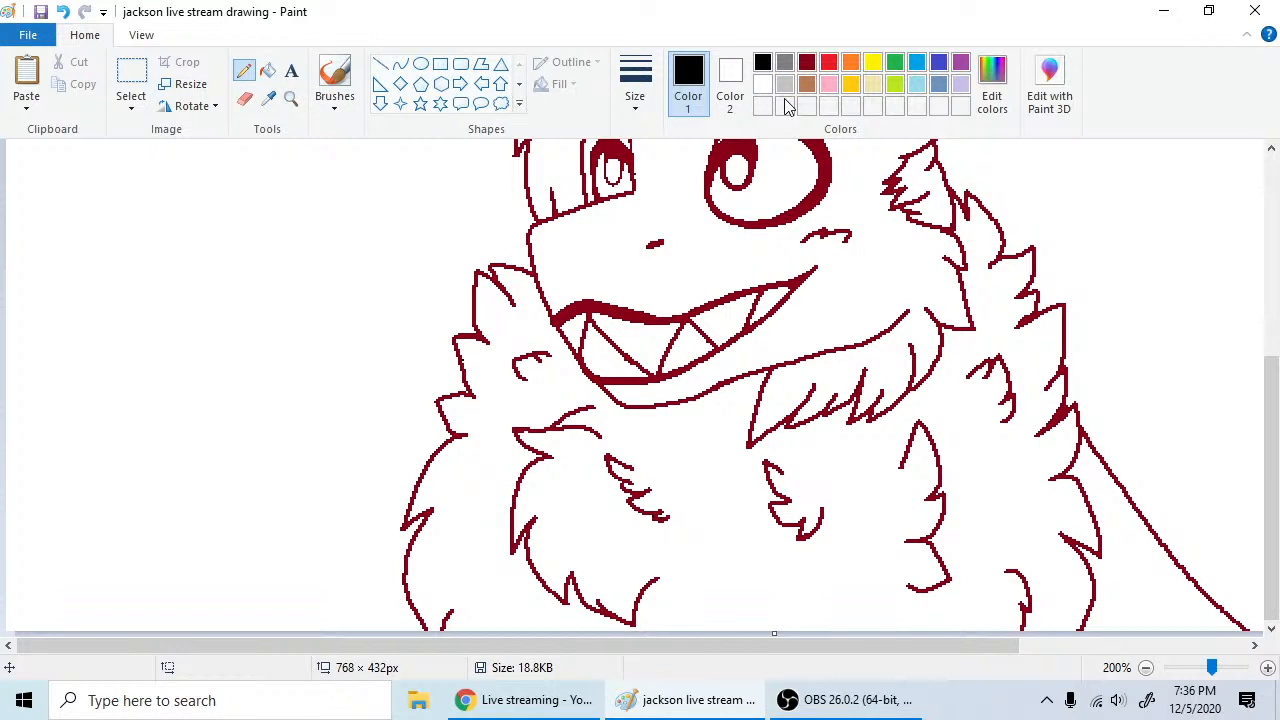
pyautogui.click(270, 99)
pyautogui.click(812, 199)
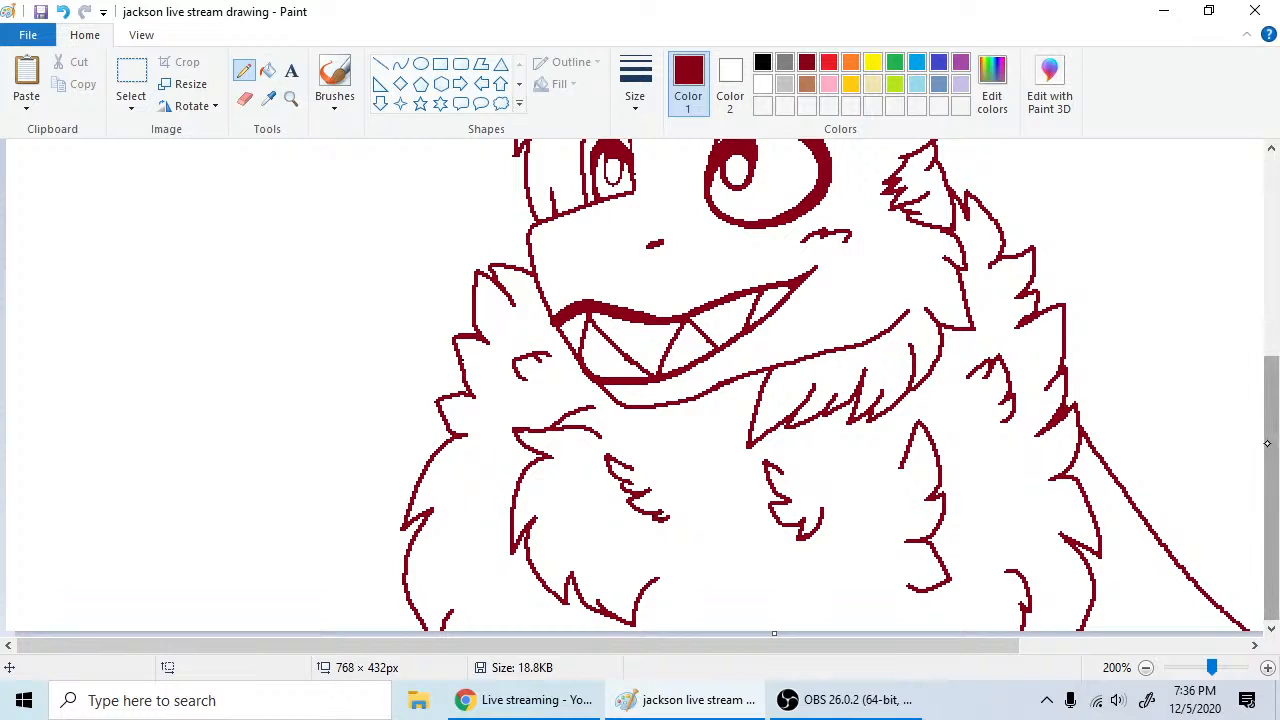
pyautogui.moveTo(1270, 446)
pyautogui.mouseDown()
pyautogui.moveTo(1268, 398)
pyautogui.moveTo(1211, 363)
pyautogui.mouseUp()
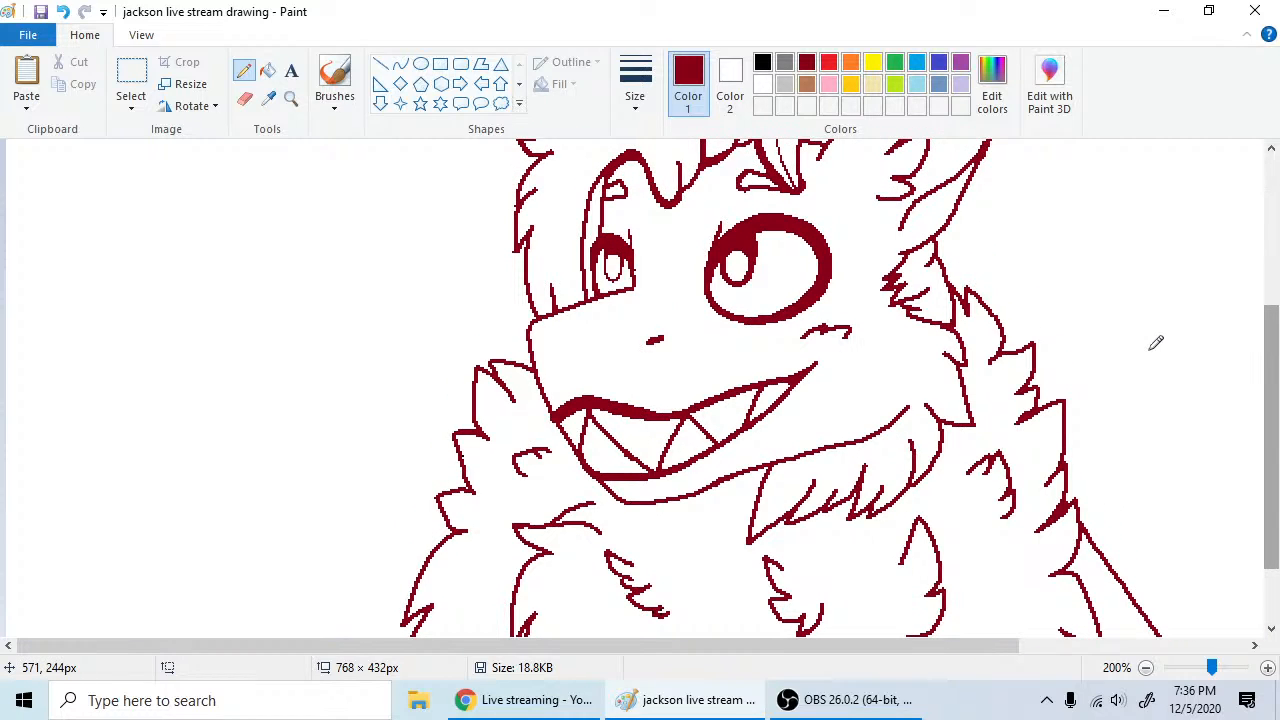
pyautogui.click(245, 99)
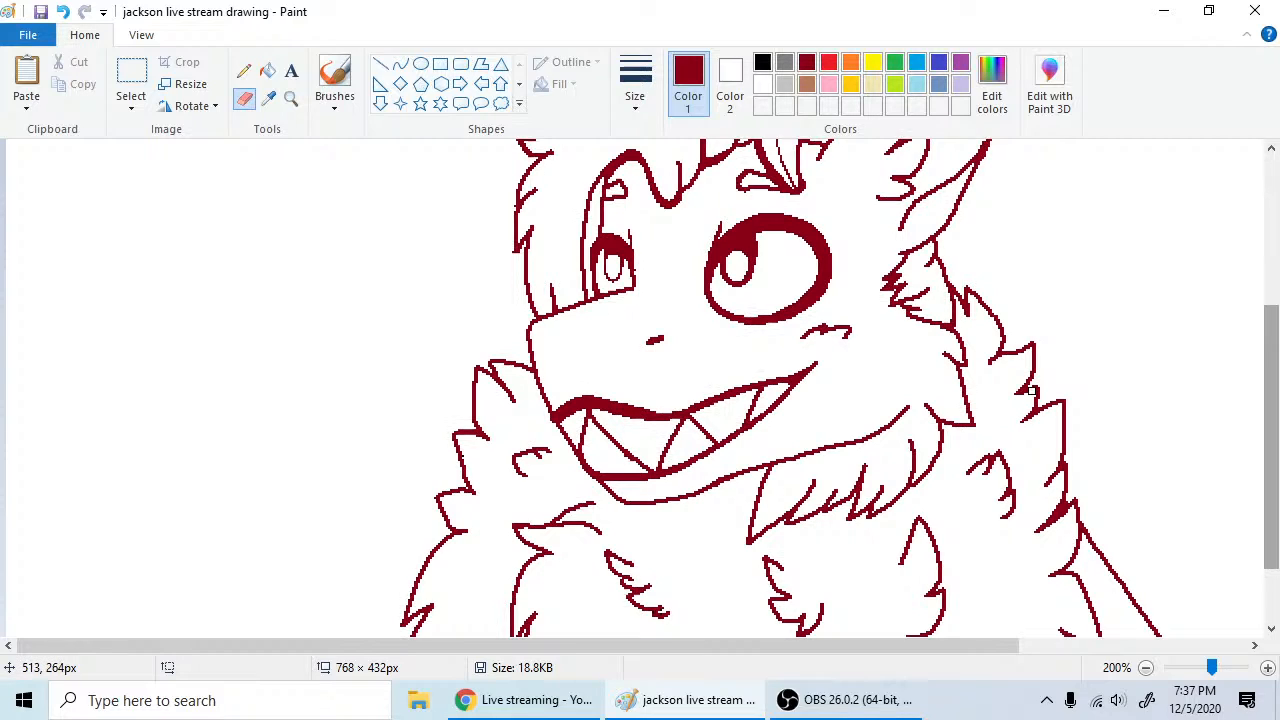
pyautogui.click(244, 71)
pyautogui.click(635, 84)
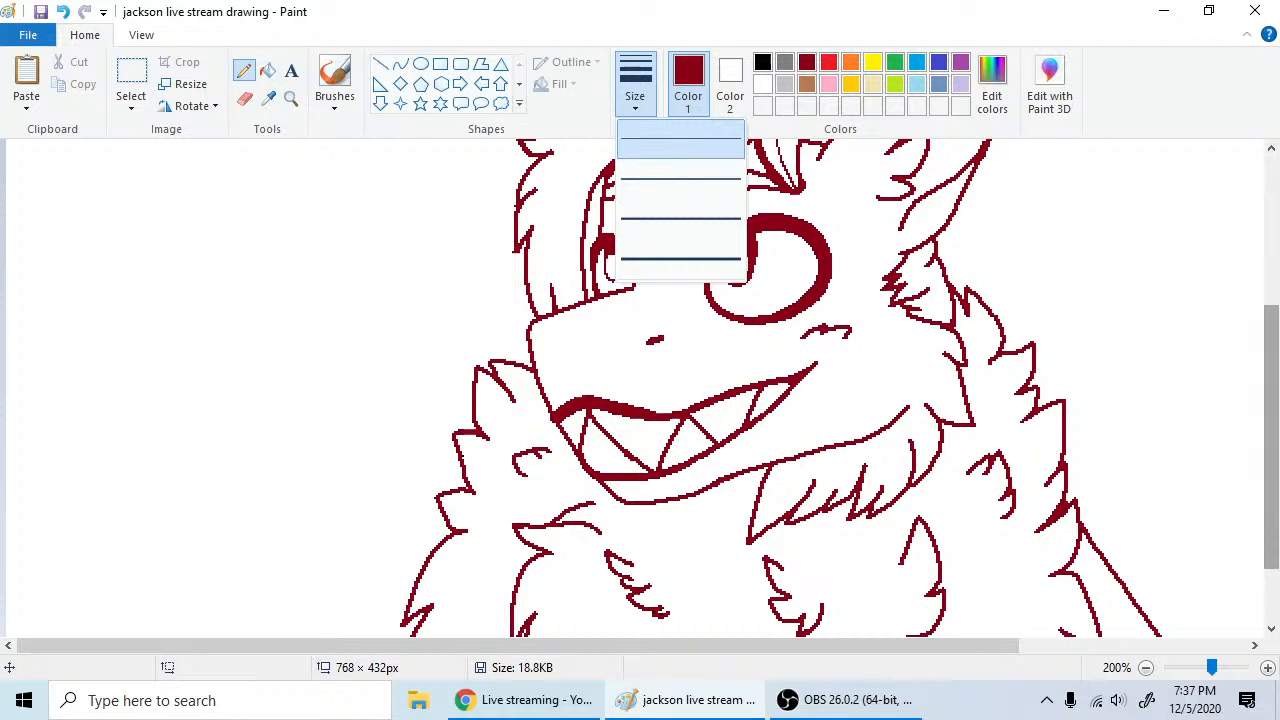
pyautogui.click(680, 145)
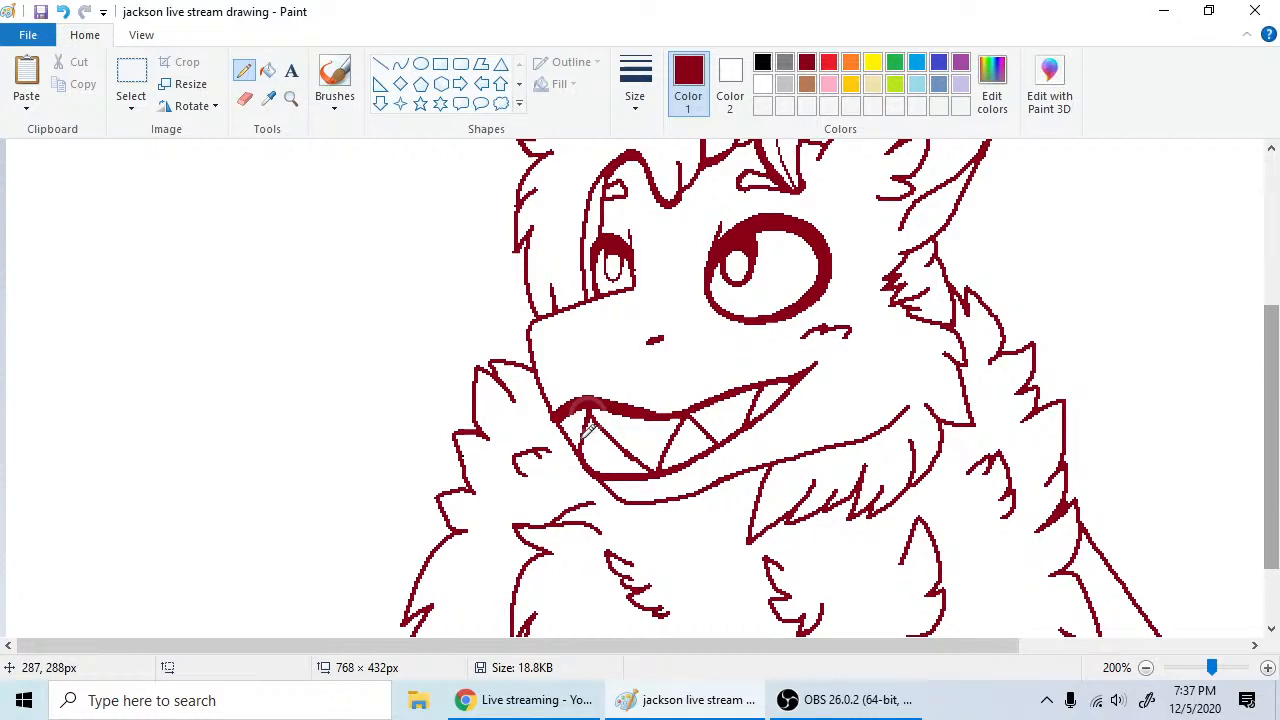
pyautogui.moveTo(587, 433); pyautogui.dragTo(598, 412)
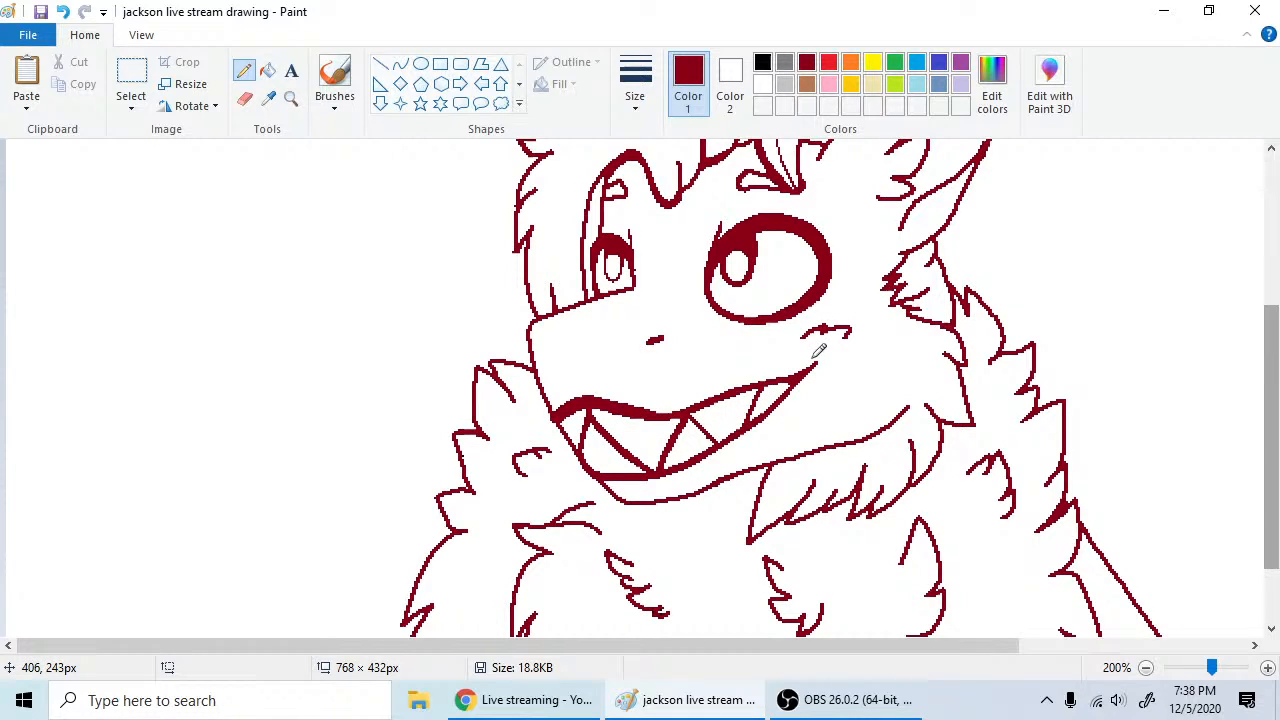
# - Undo the last strokes and refine the jaw line beneath the mouth with the Pencil and Eraser
pyautogui.click(62, 11)
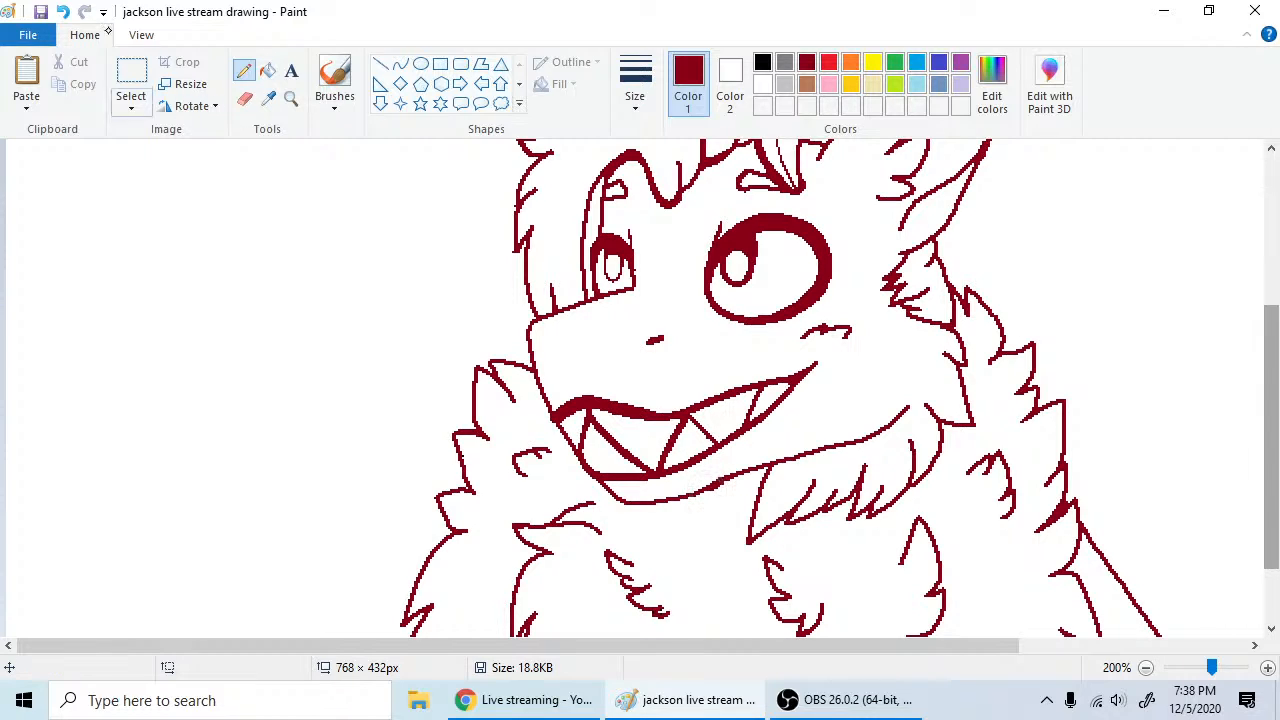
pyautogui.click(63, 12)
pyautogui.moveTo(766, 466); pyautogui.dragTo(730, 475)
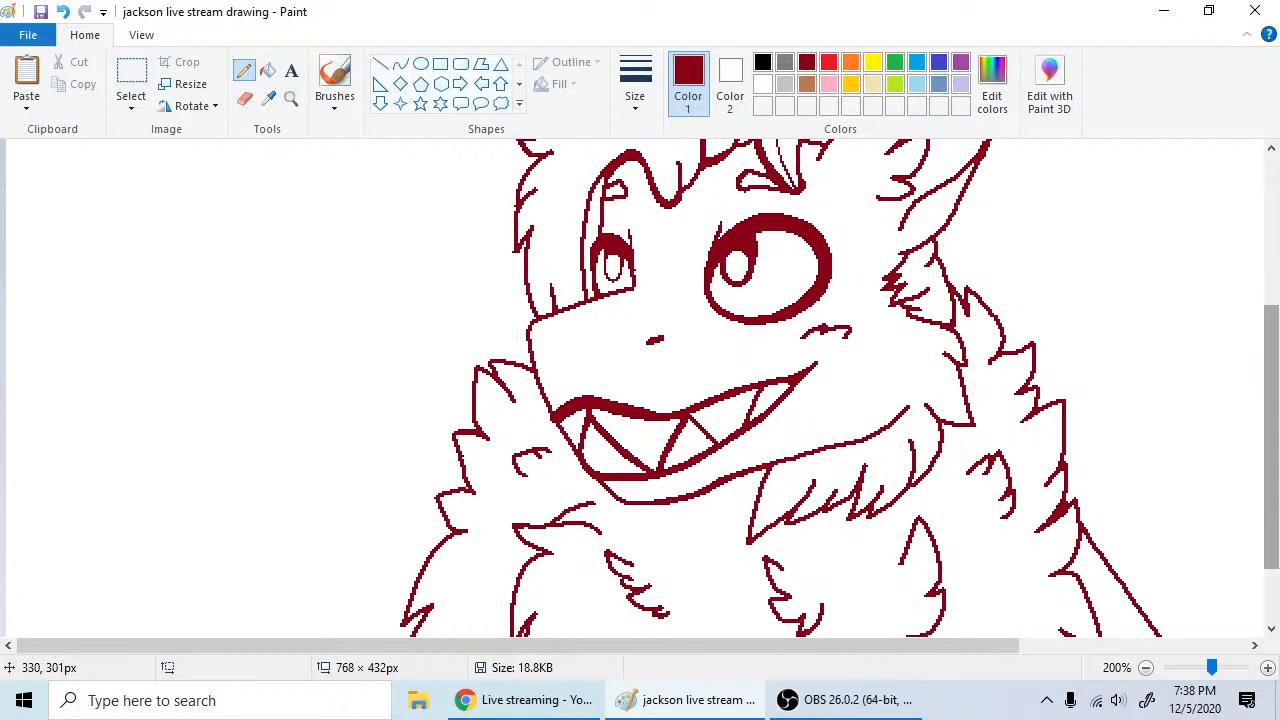
pyautogui.click(245, 98)
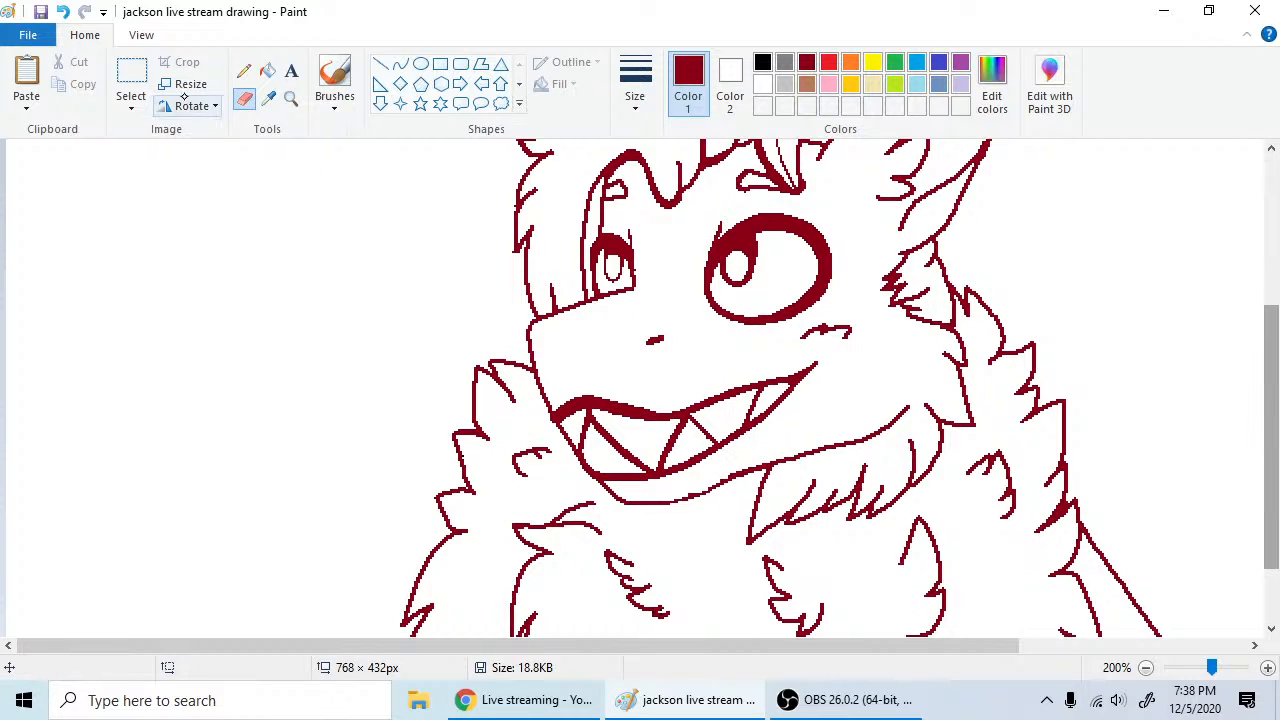
pyautogui.click(244, 70)
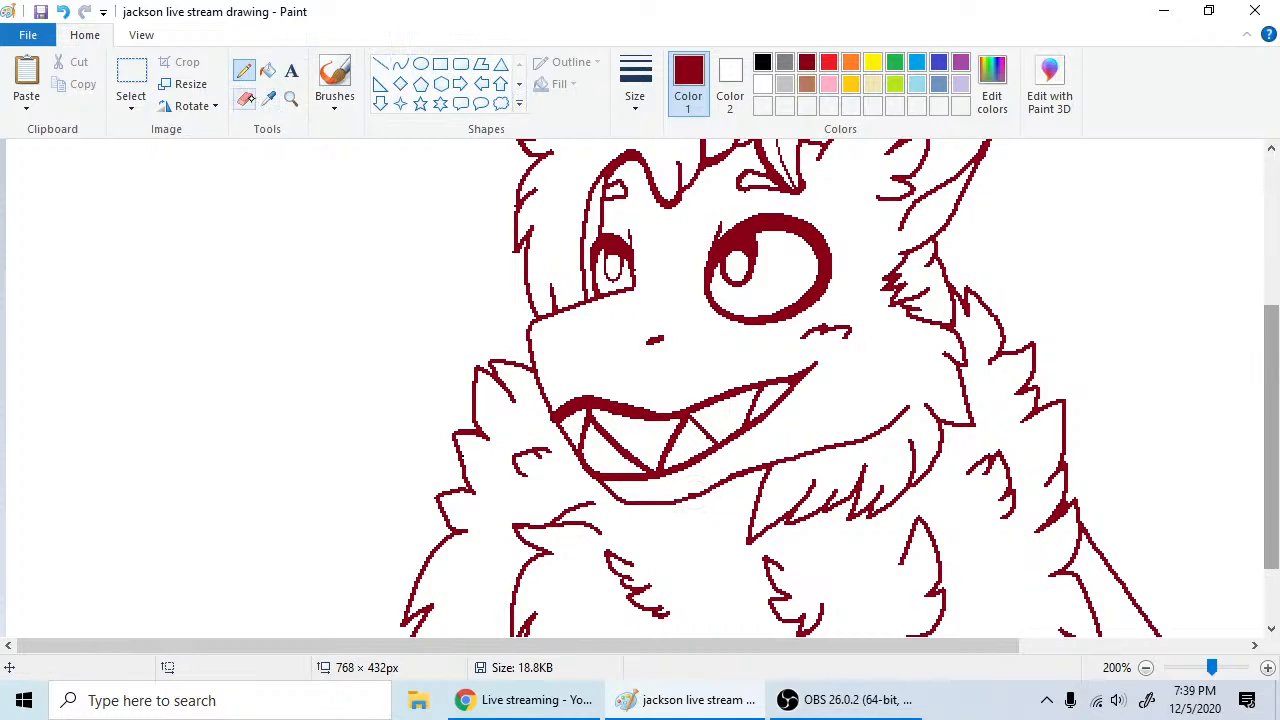
pyautogui.click(245, 98)
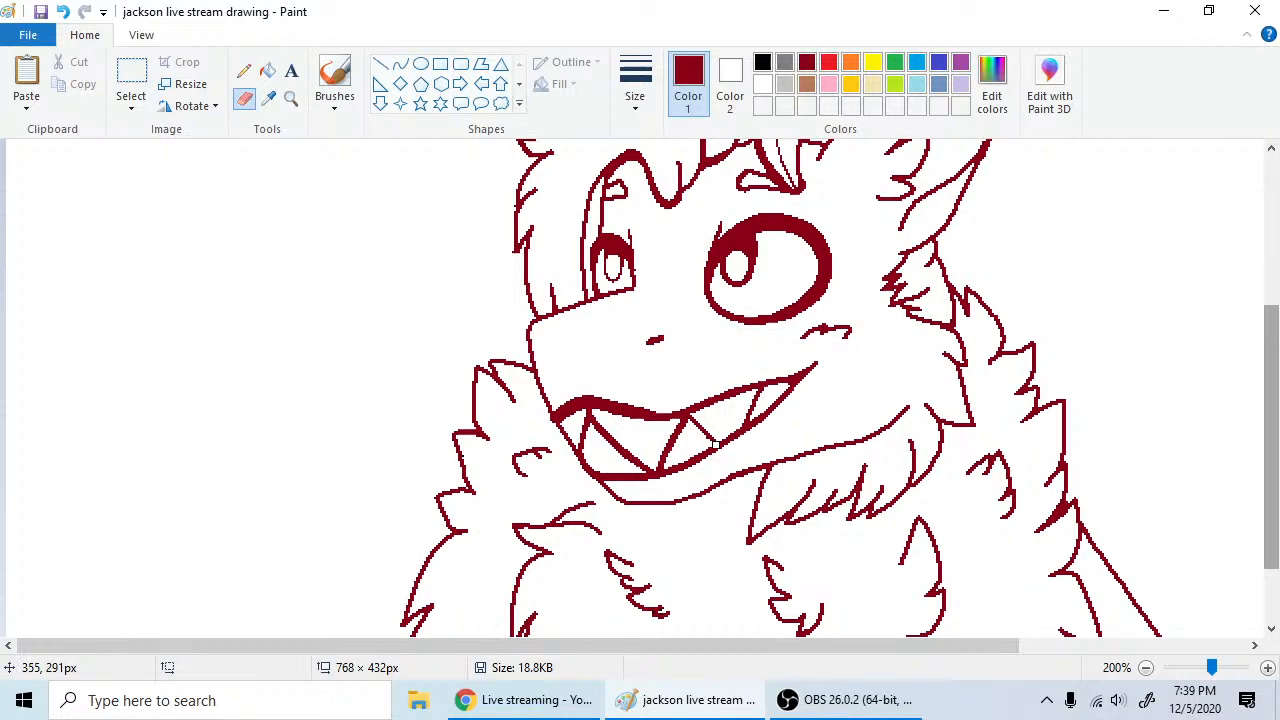
# - Touch up the upper lip line and thicken the middle tooth's edge with dark red Pencil strokes
pyautogui.click(244, 70)
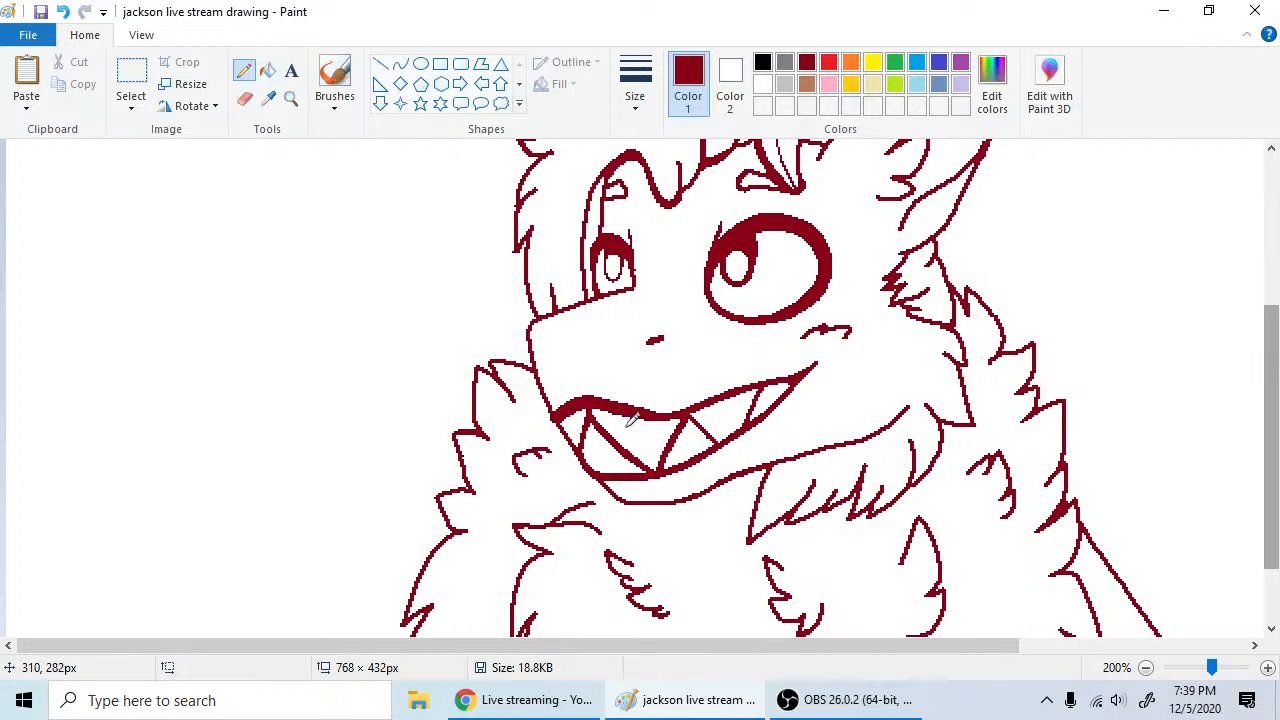
pyautogui.moveTo(630, 418); pyautogui.dragTo(700, 412)
pyautogui.moveTo(688, 419); pyautogui.dragTo(705, 433)
pyautogui.click(64, 12)
pyautogui.click(630, 462)
# - Clean up the fur tufts beneath the jaw with the Eraser and Pencil
pyautogui.click(245, 98)
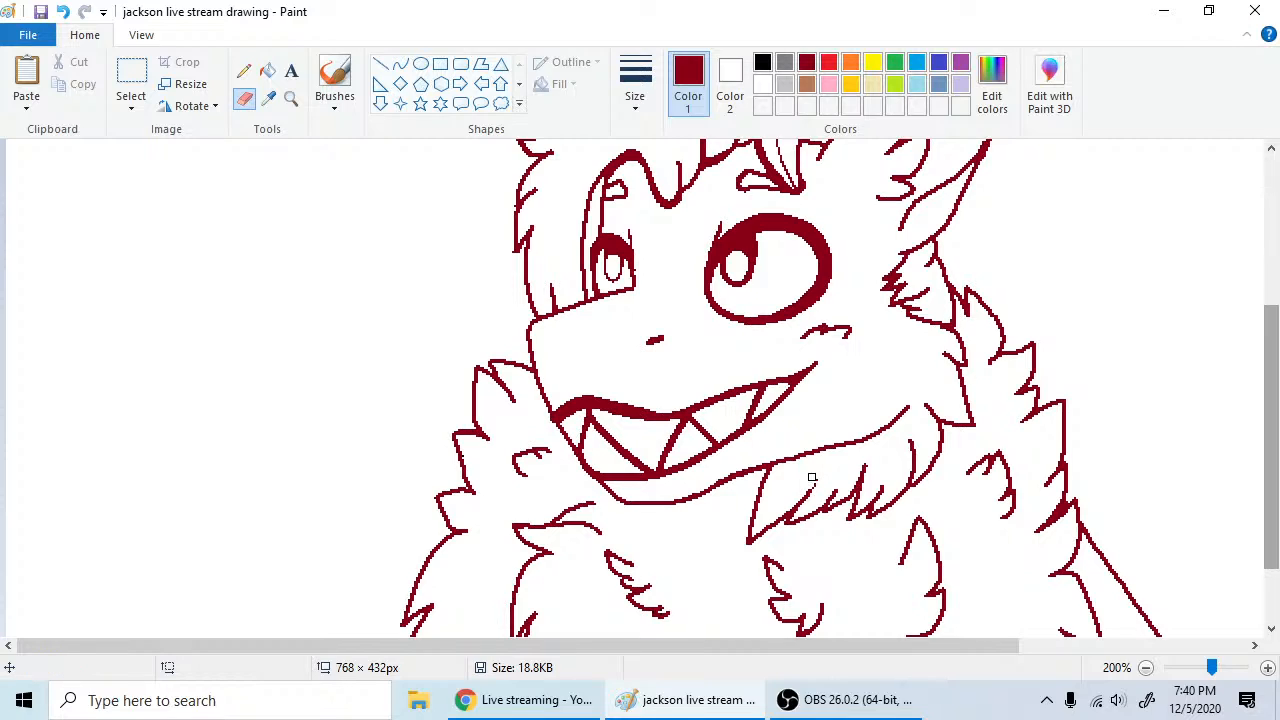
pyautogui.click(244, 70)
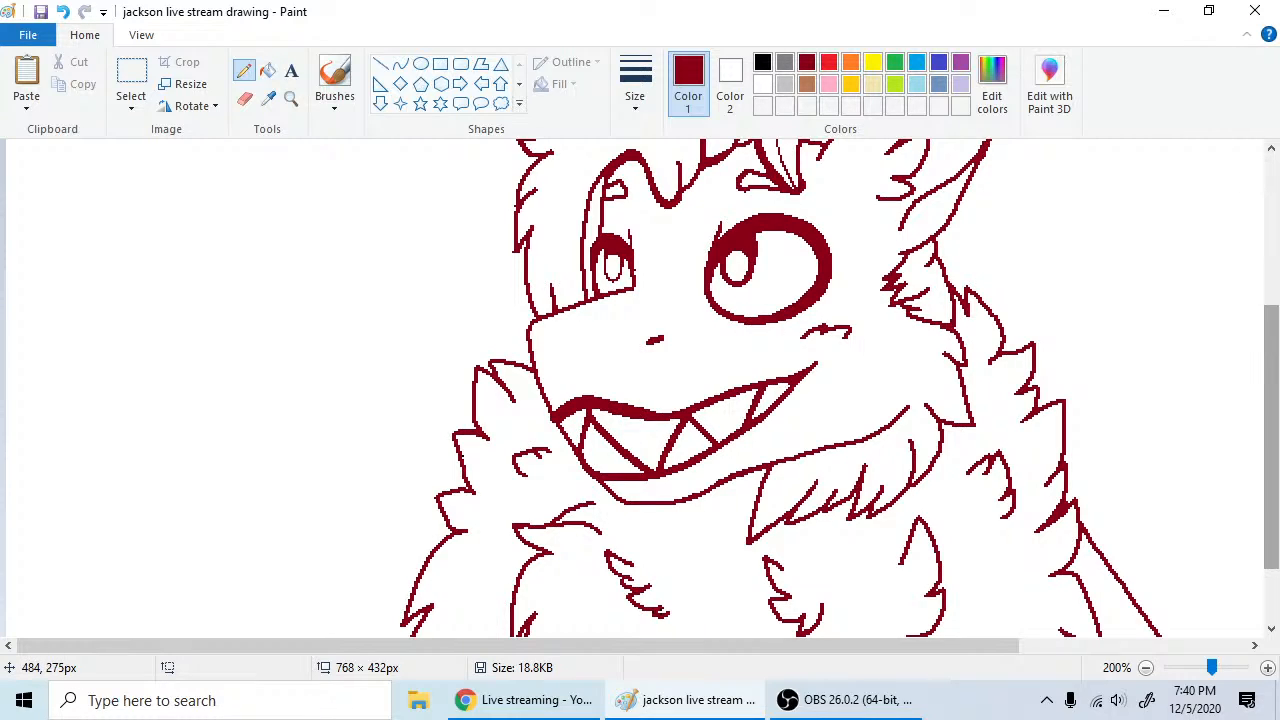
pyautogui.click(244, 98)
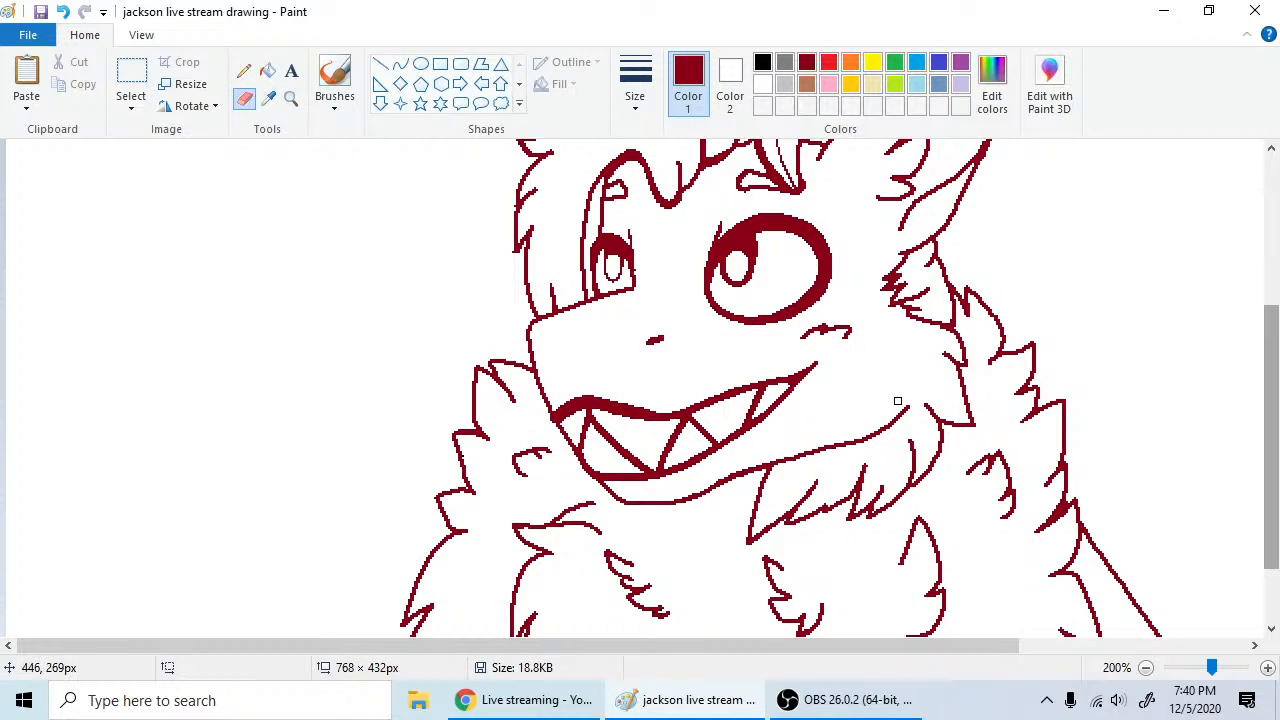
pyautogui.click(244, 70)
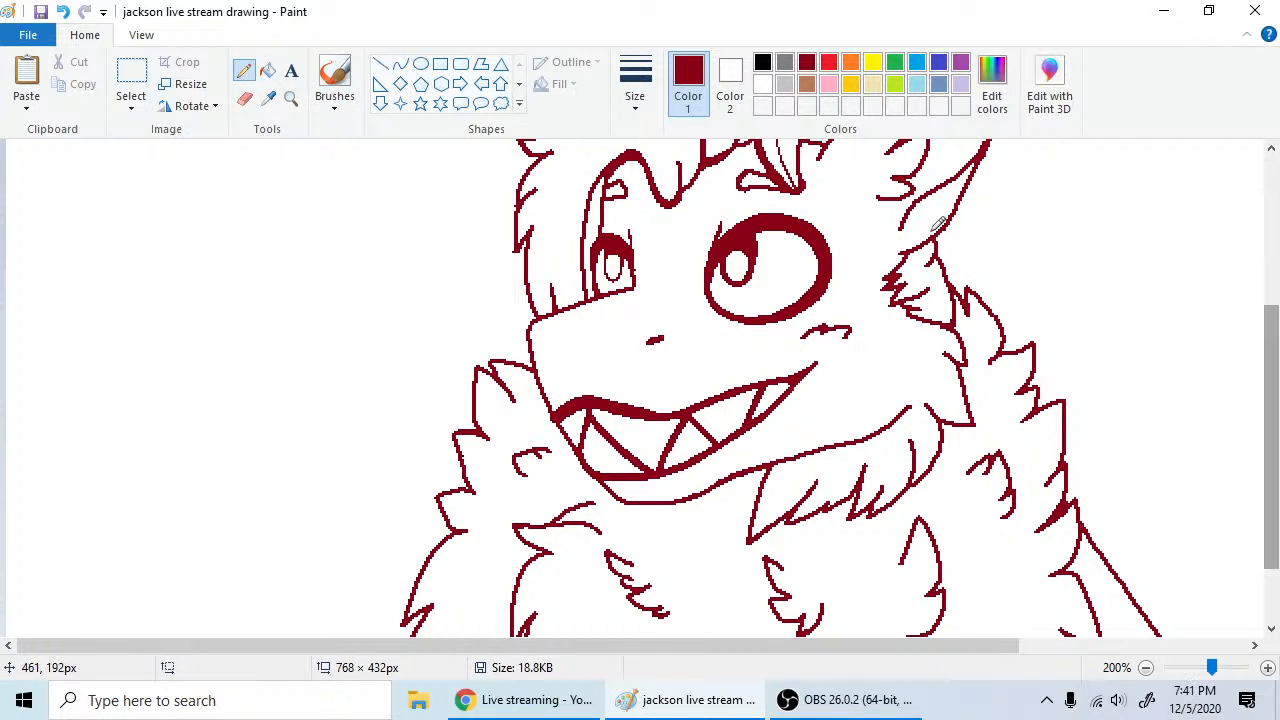
# - Undo and redo the last pencil stroke, and touch up the cheek fur below the ear
pyautogui.click(62, 11)
pyautogui.hotkey('ctrl', 'y')
pyautogui.click(245, 98)
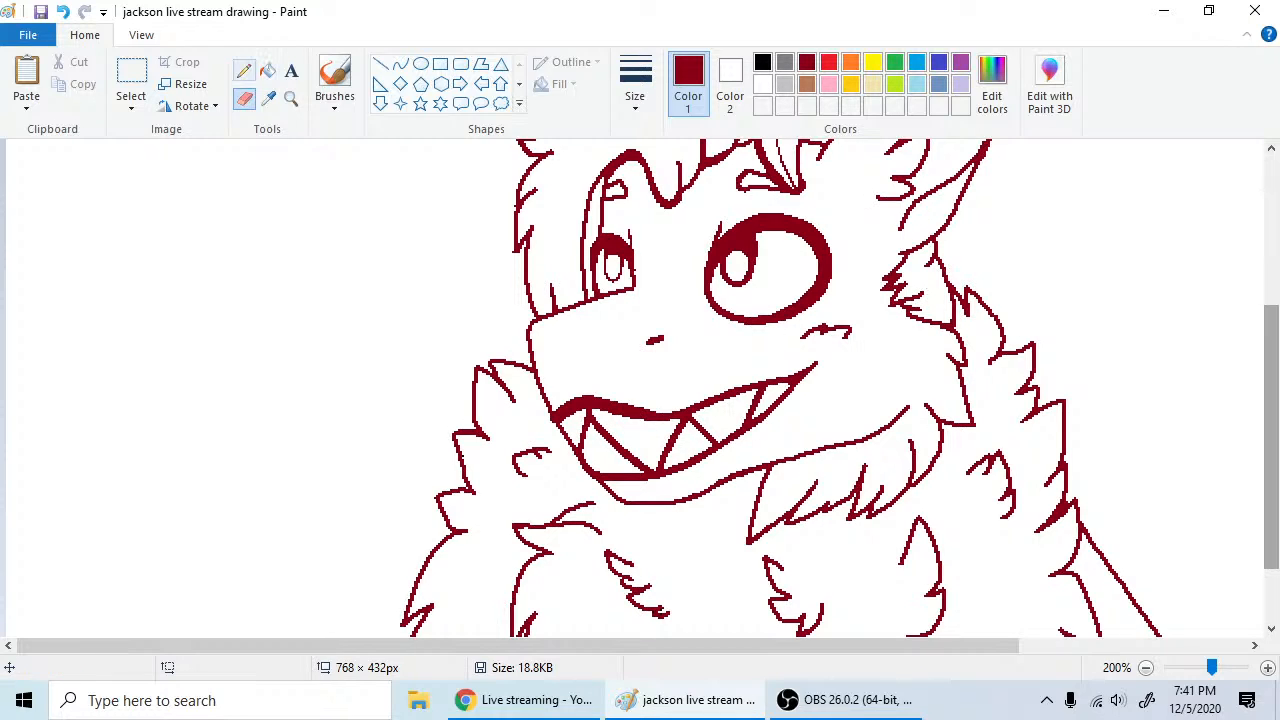
pyautogui.click(244, 70)
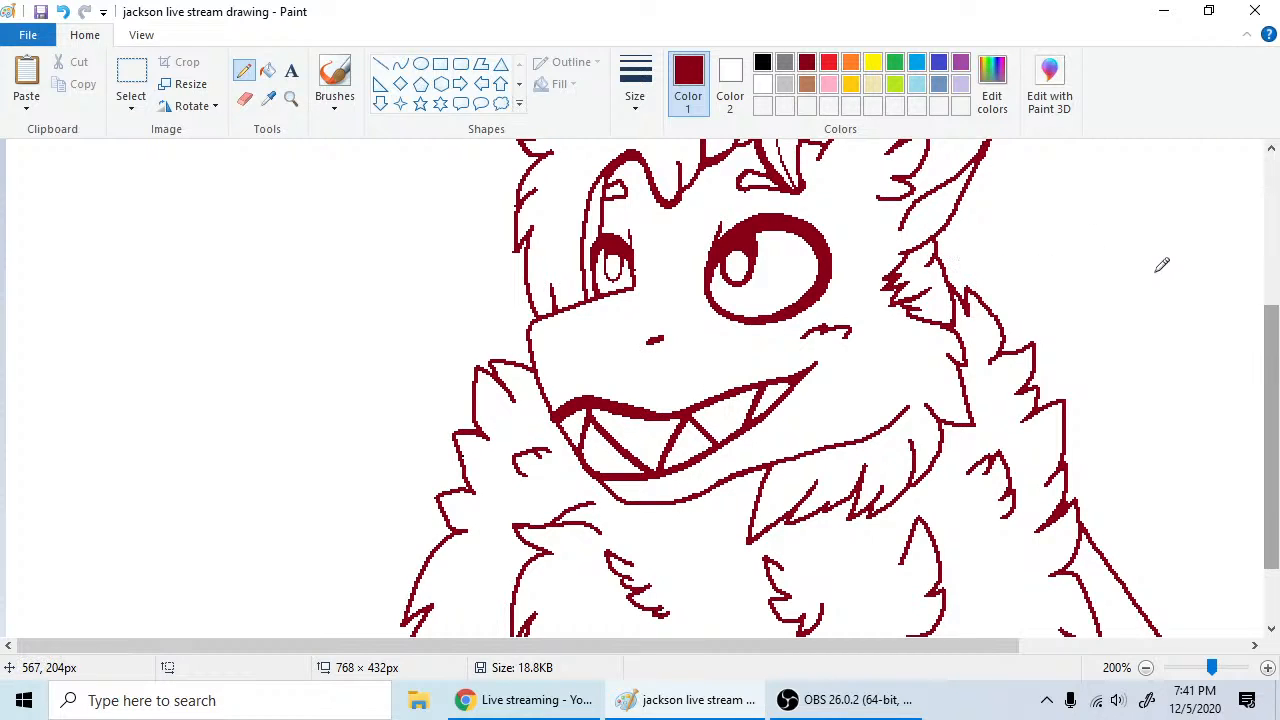
# - Refine the outline of the large curved horn near its base with the Pencil and Eraser
pyautogui.scroll(3, 1162, 265)
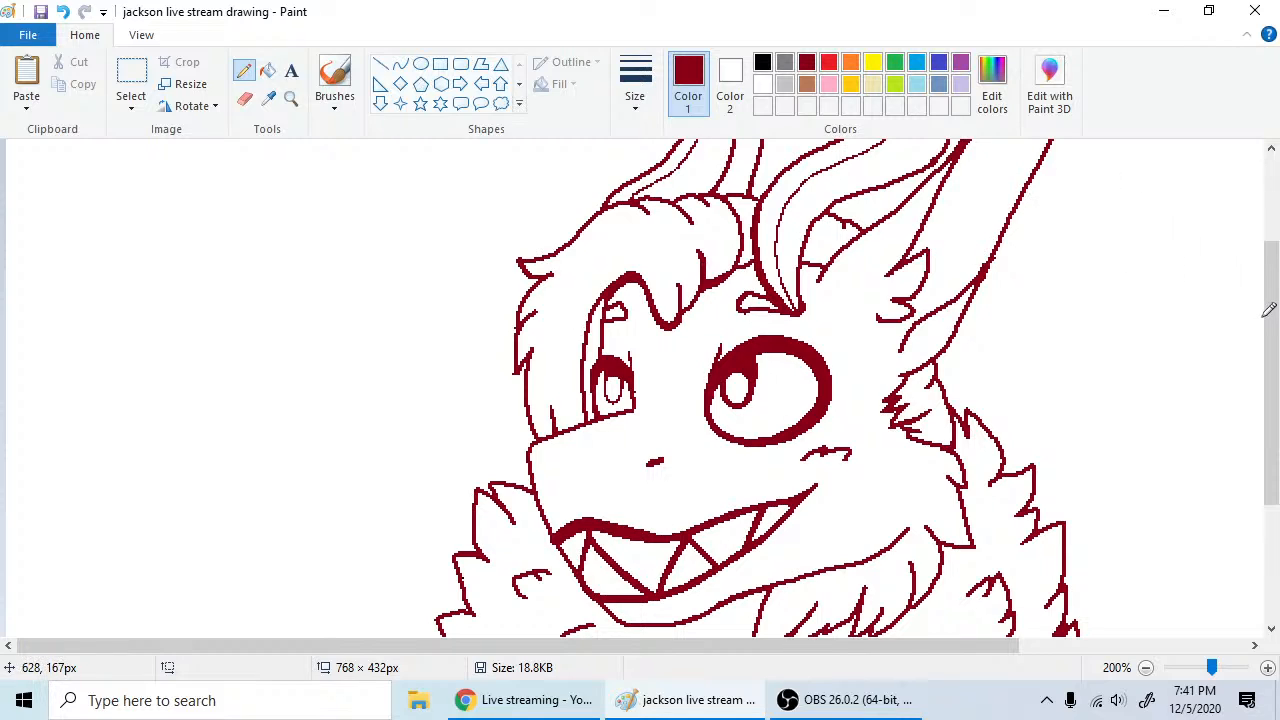
pyautogui.moveTo(1270, 313); pyautogui.dragTo(1274, 276)
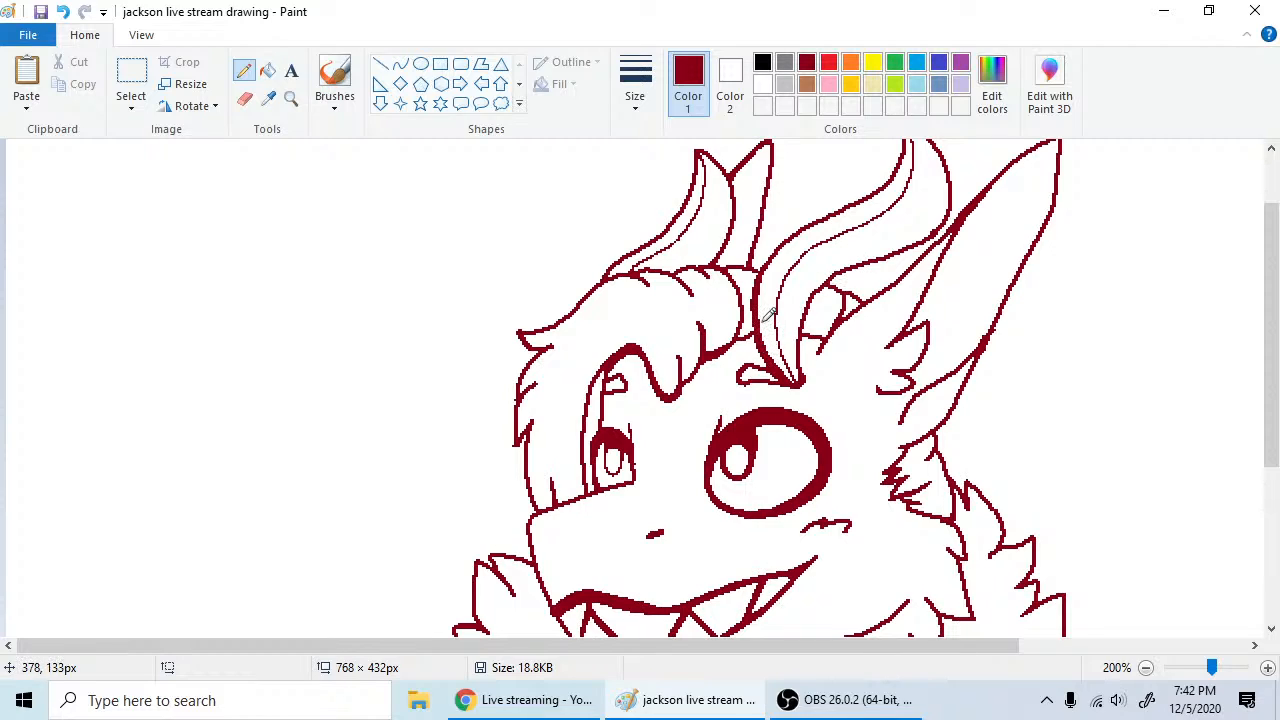
pyautogui.click(245, 98)
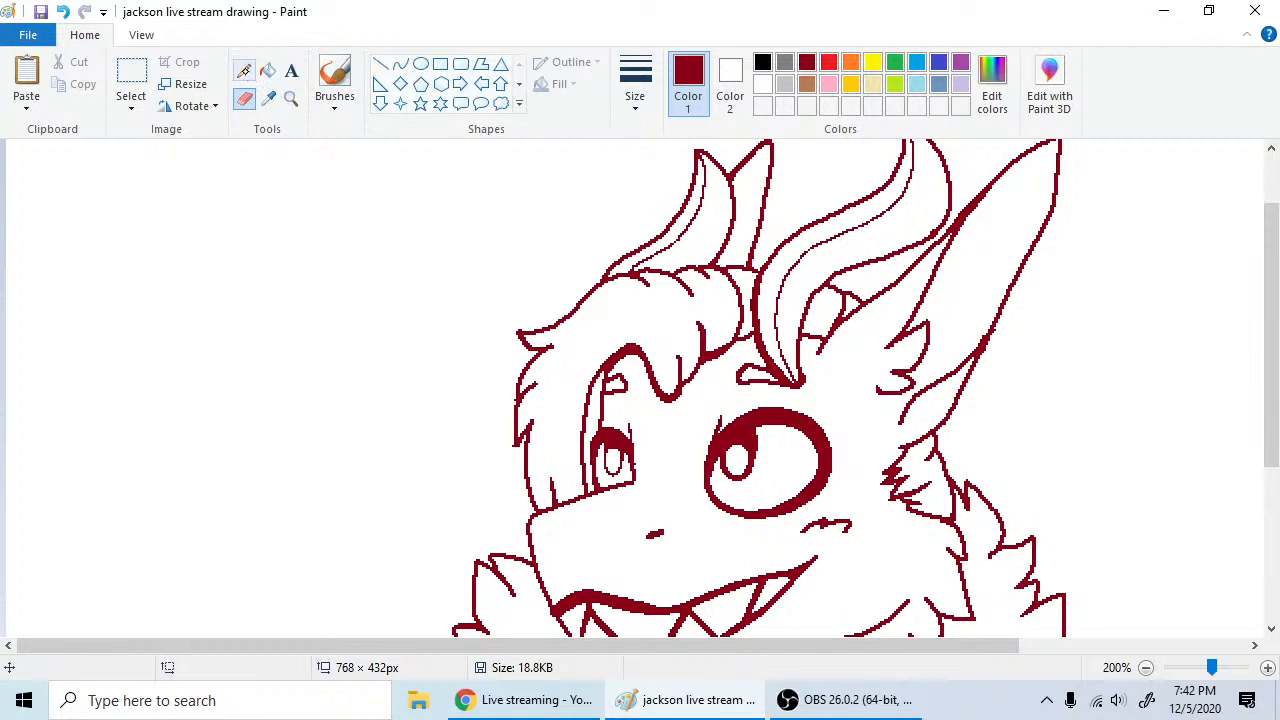
pyautogui.click(244, 70)
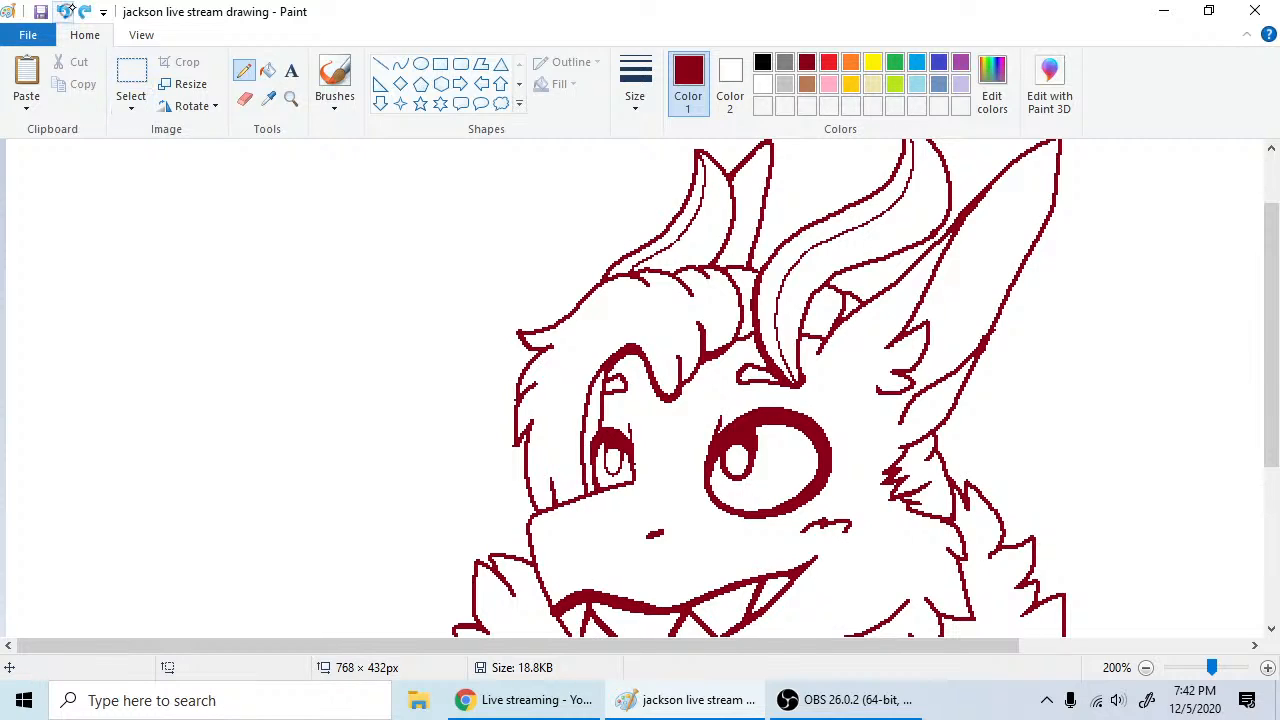
# - Touch up the small eyebrow beneath the fringe and the nearby hair strands with the dark red Pencil and the Eraser
pyautogui.moveTo(618, 377); pyautogui.dragTo(622, 373)
pyautogui.click(245, 98)
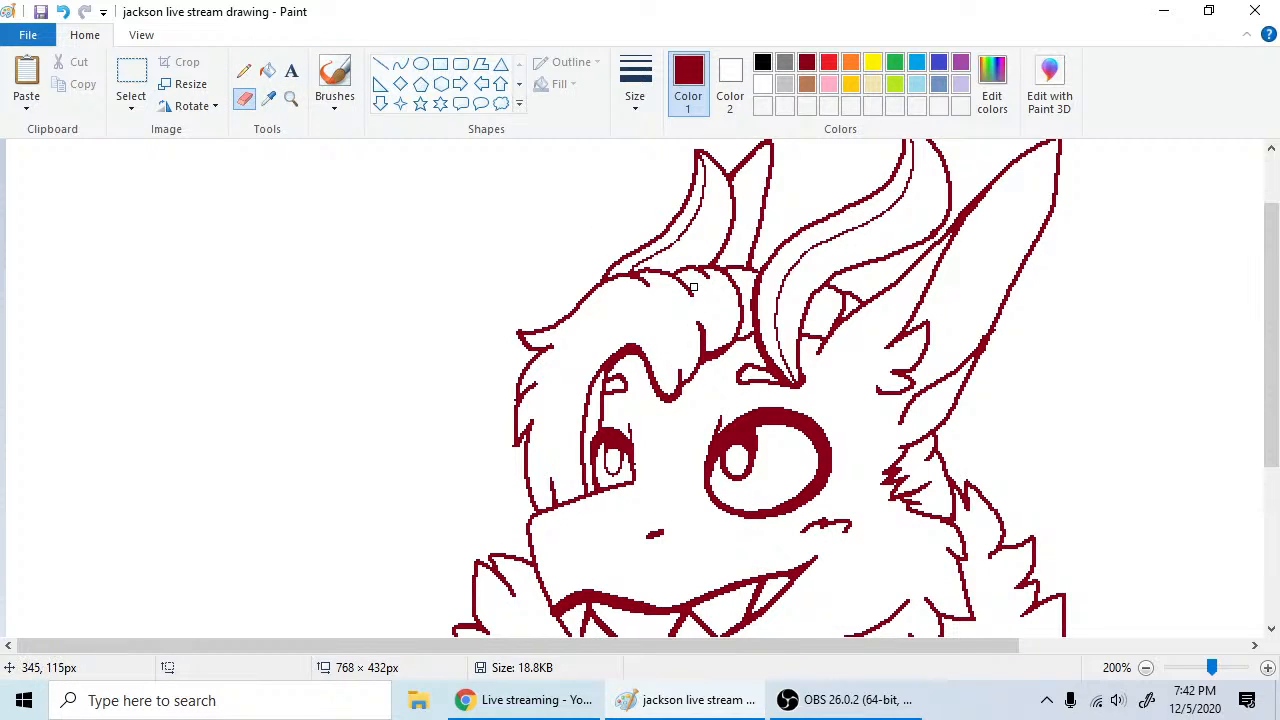
pyautogui.click(244, 71)
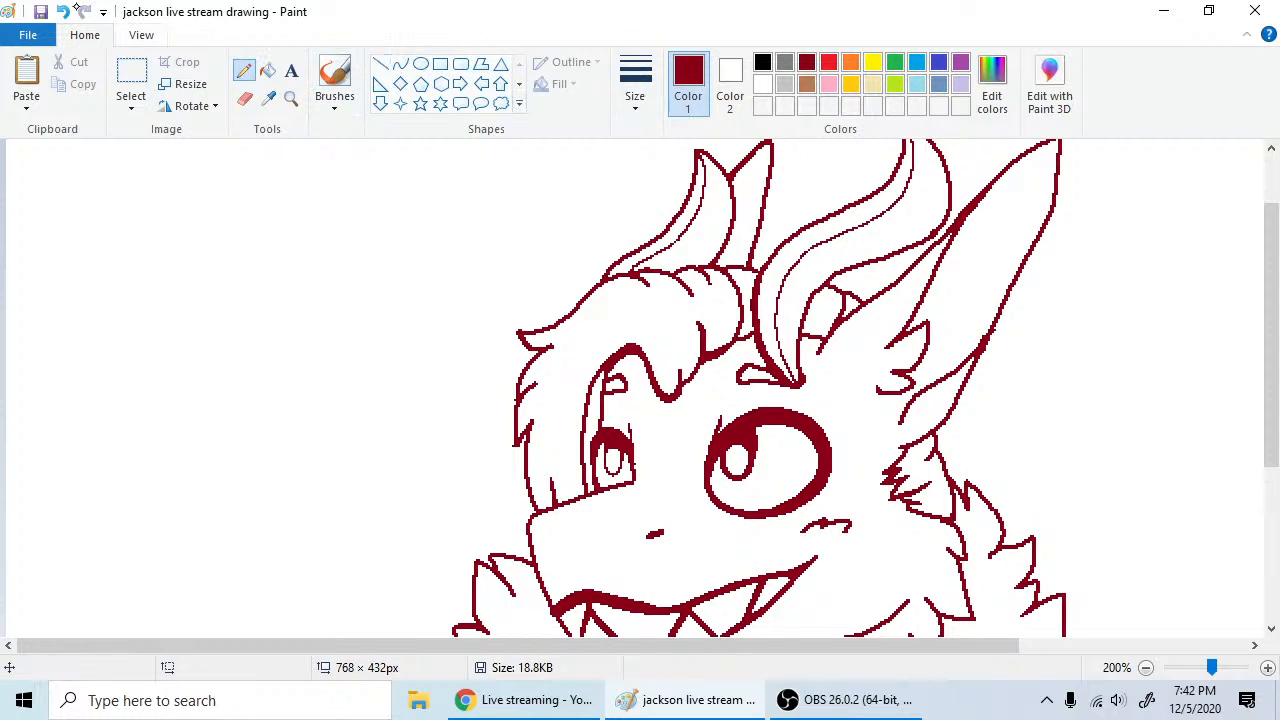
pyautogui.click(62, 10)
pyautogui.click(84, 10)
pyautogui.click(245, 98)
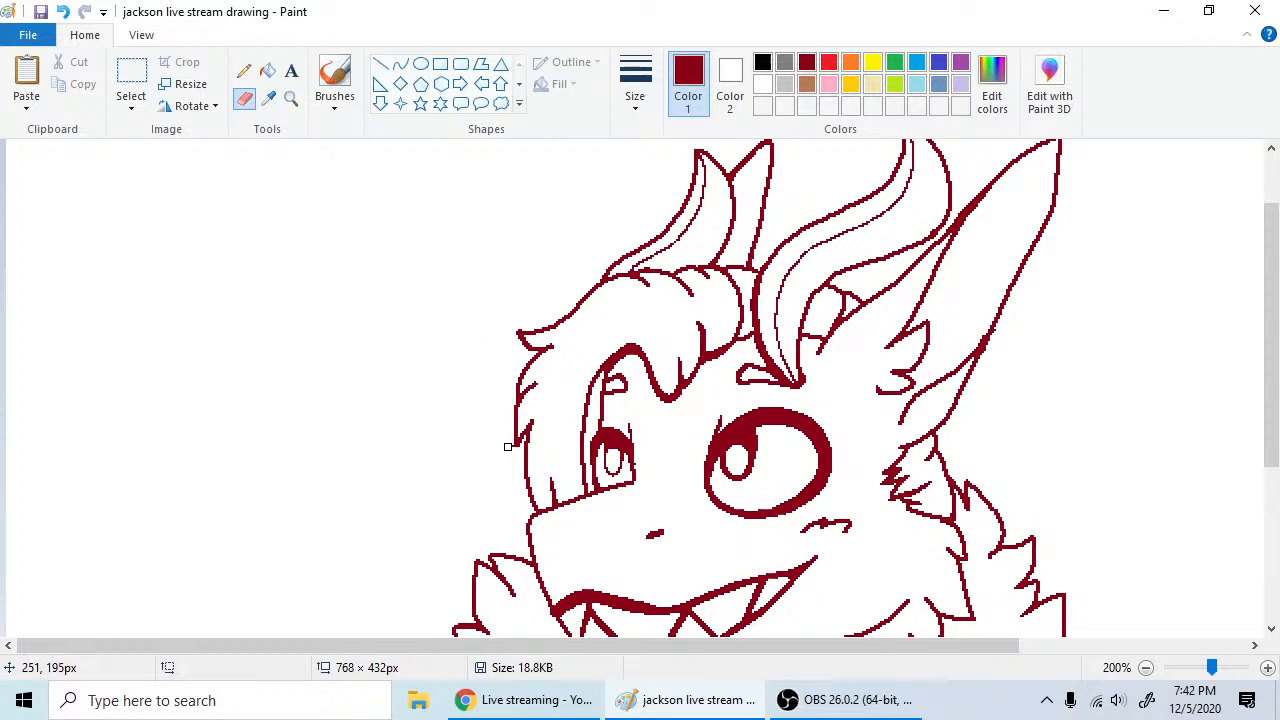
pyautogui.click(244, 70)
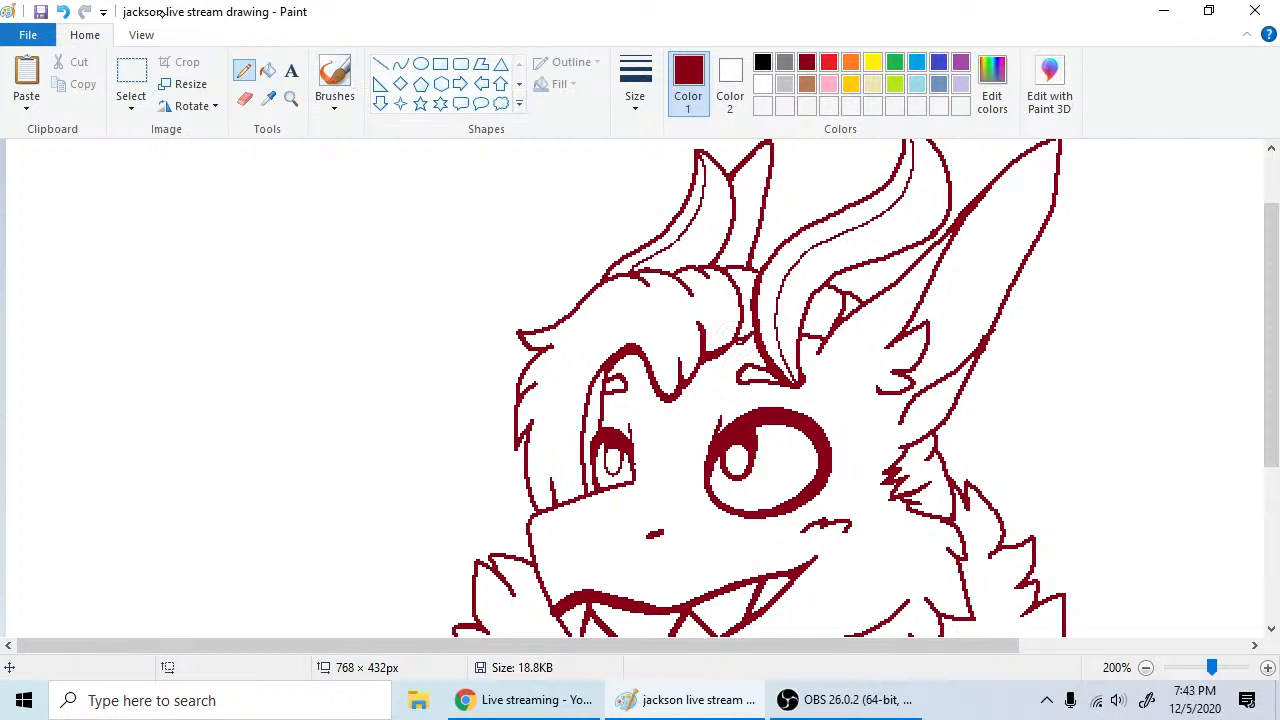
# - Undo the last two strokes and thicken the inner edge of the large curved horn with the Pencil
pyautogui.click(63, 11)
pyautogui.click(62, 11)
pyautogui.moveTo(803, 376)
pyautogui.mouseDown()
pyautogui.moveTo(801, 336)
pyautogui.moveTo(826, 284)
pyautogui.mouseUp()
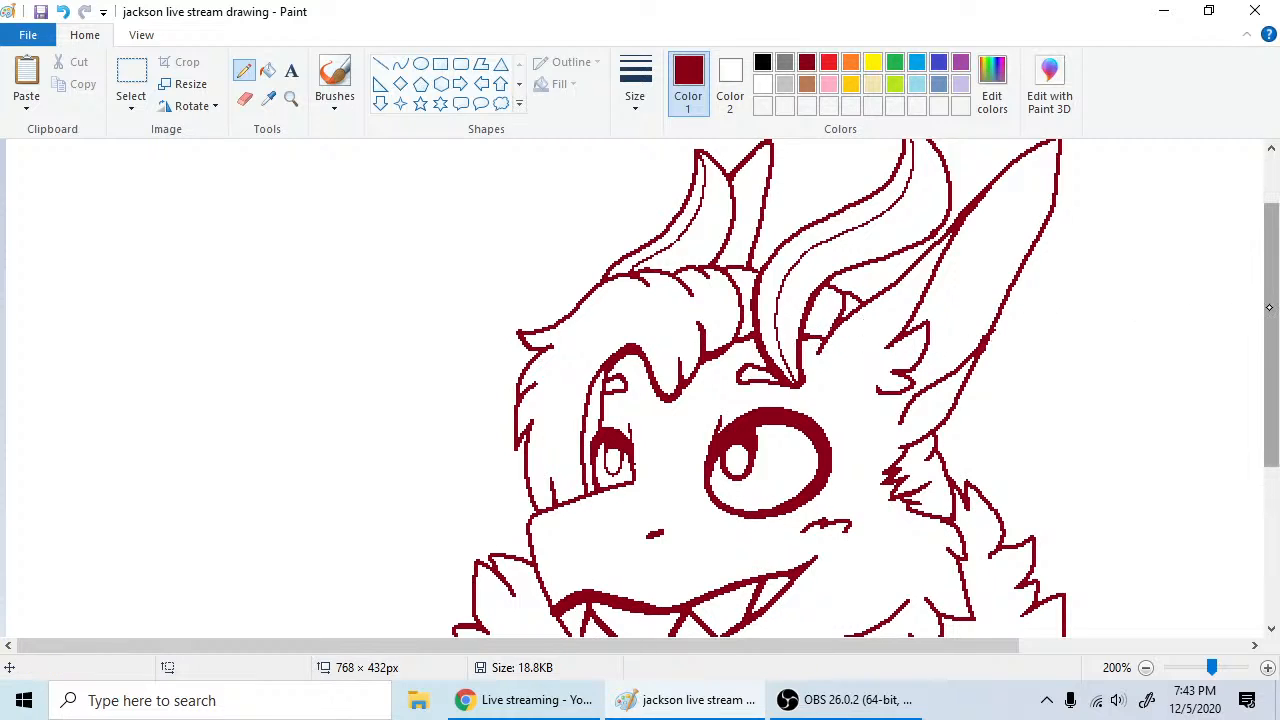
# - Thicken the upper and inner edges of the long near ear with dark red Pencil strokes
pyautogui.scroll(1, 1269, 307)
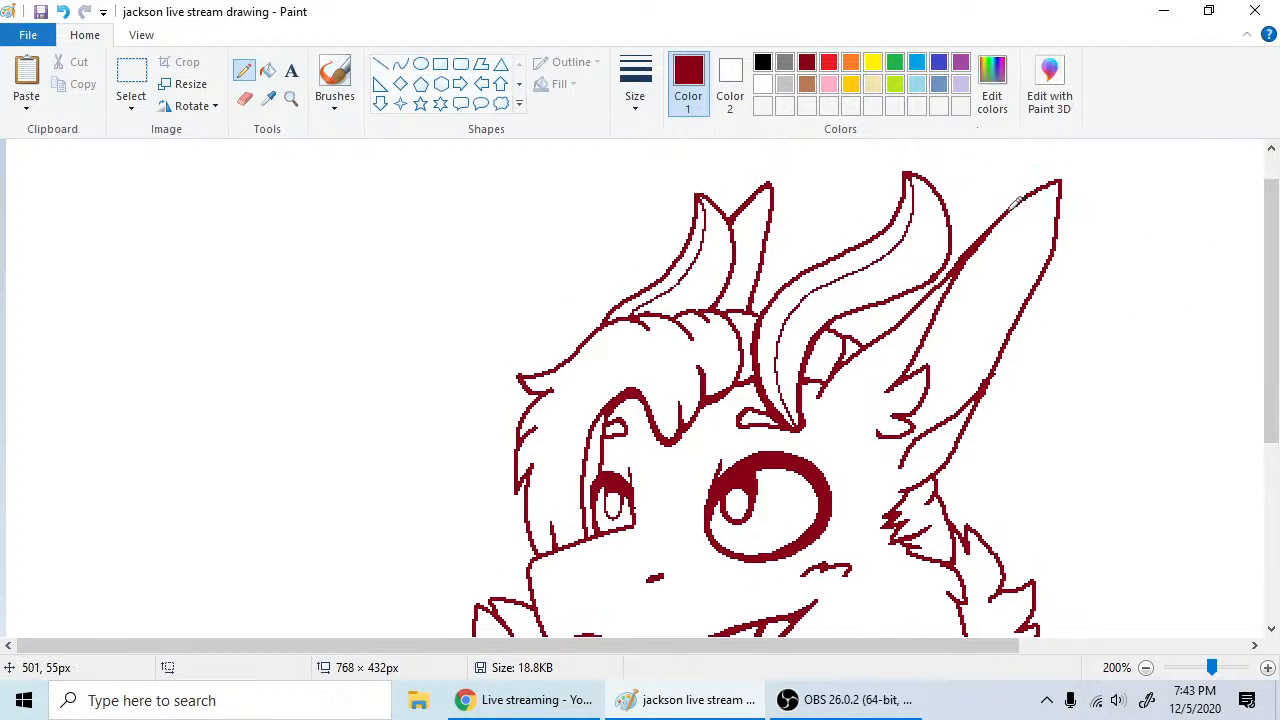
pyautogui.moveTo(978, 245); pyautogui.dragTo(1062, 174)
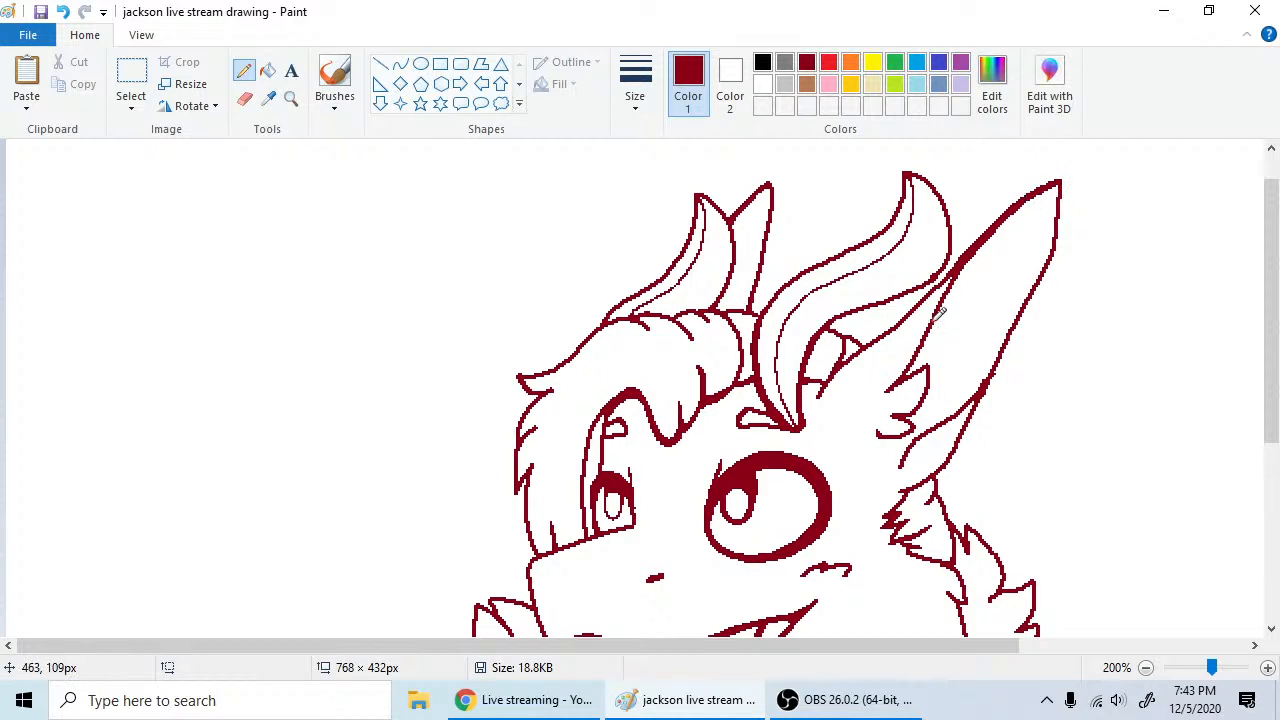
pyautogui.moveTo(911, 365)
pyautogui.mouseDown()
pyautogui.moveTo(967, 258)
pyautogui.moveTo(1011, 218)
pyautogui.mouseUp()
pyautogui.moveTo(810, 288); pyautogui.dragTo(783, 326)
pyautogui.moveTo(832, 288)
pyautogui.mouseDown()
pyautogui.moveTo(850, 306)
pyautogui.moveTo(866, 280)
pyautogui.moveTo(890, 288)
pyautogui.mouseUp()
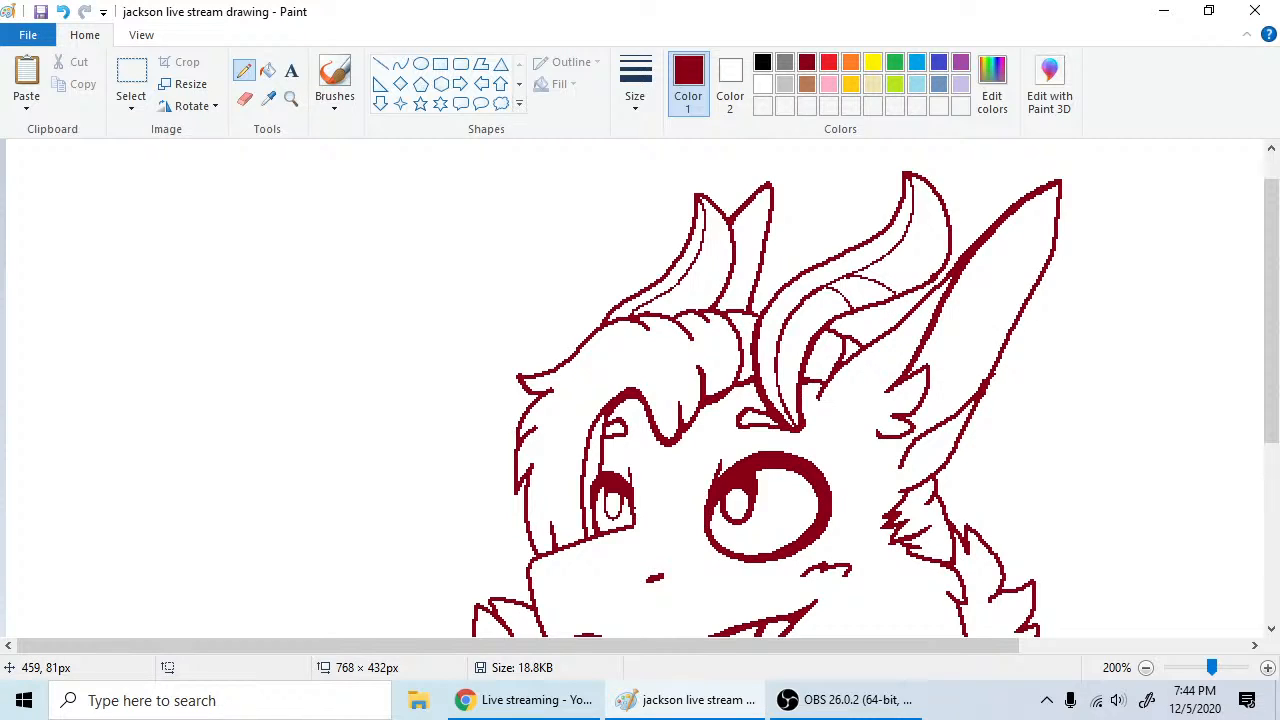
pyautogui.click(62, 12)
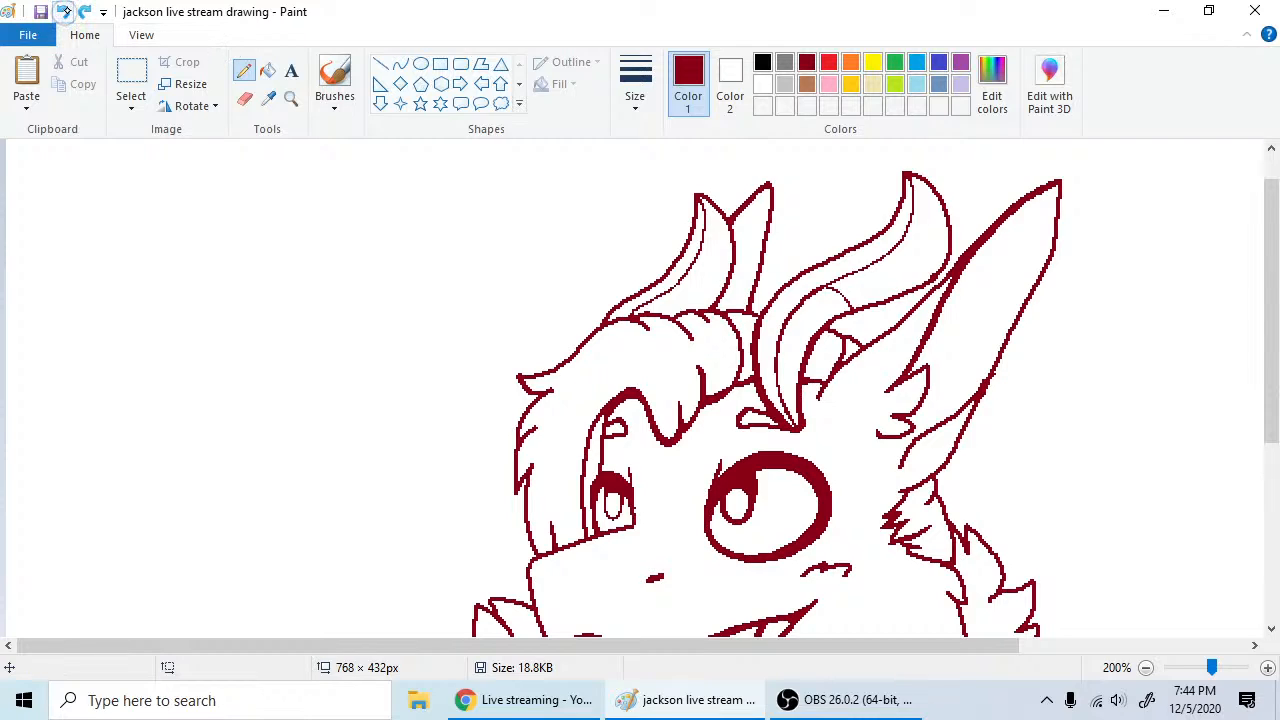
pyautogui.click(62, 12)
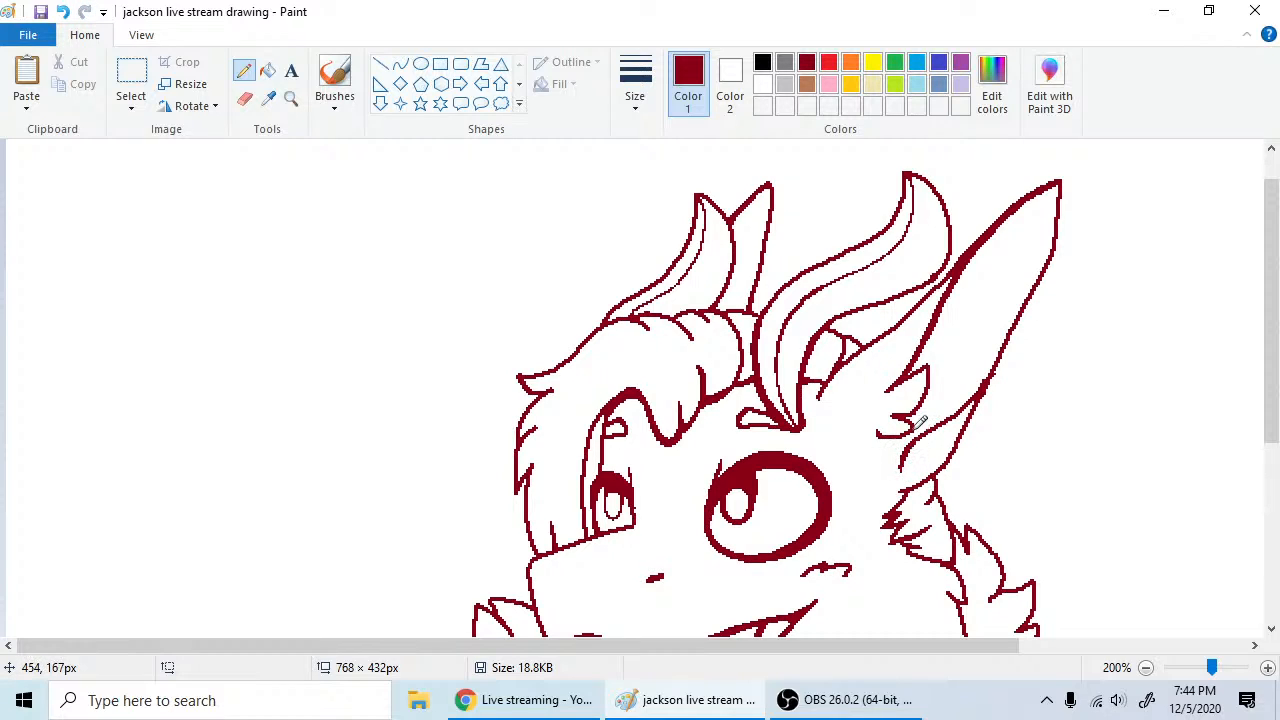
# - Thicken the lower edge of the long ear down to its base and tidy the line with the Eraser and Pencil
pyautogui.click(245, 98)
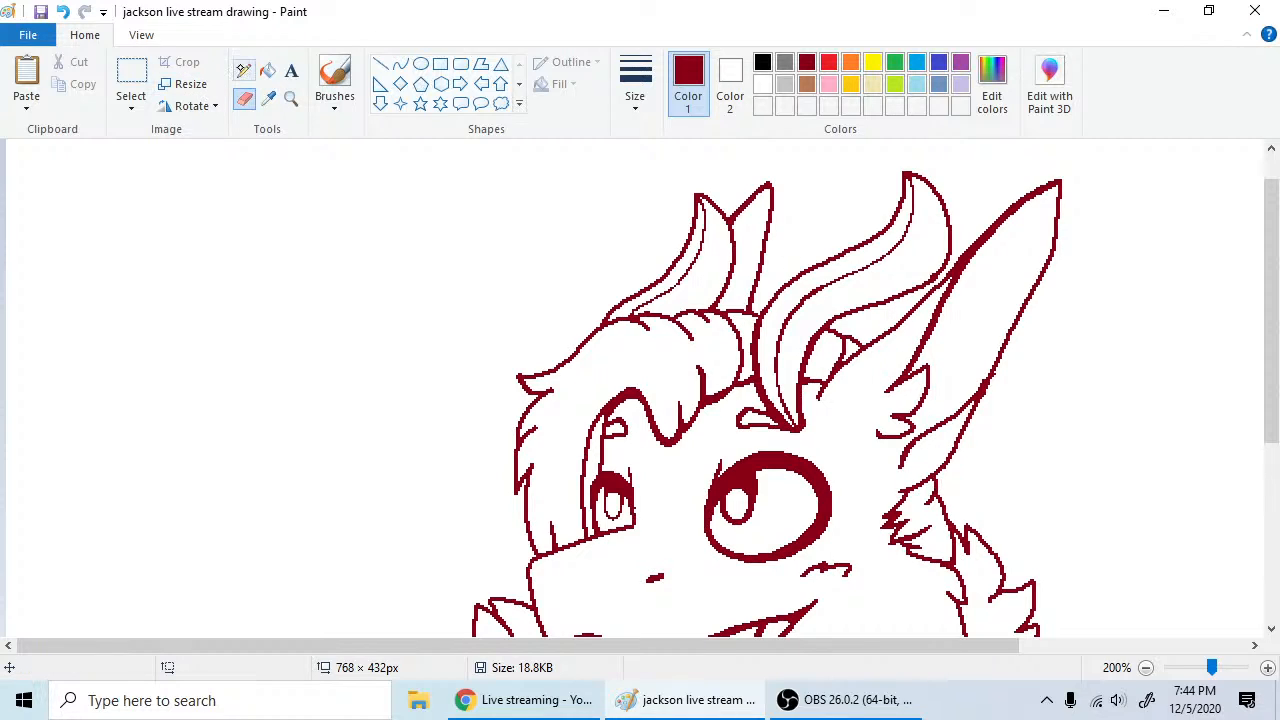
pyautogui.click(244, 70)
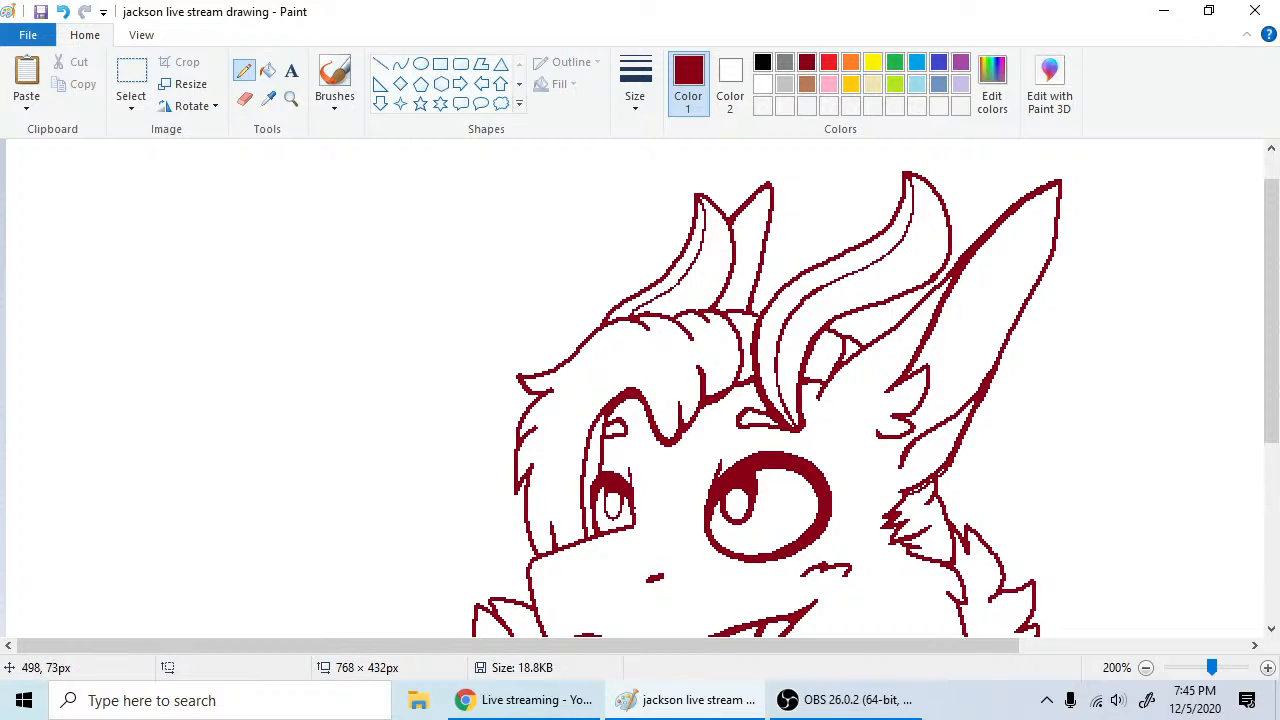
pyautogui.click(245, 98)
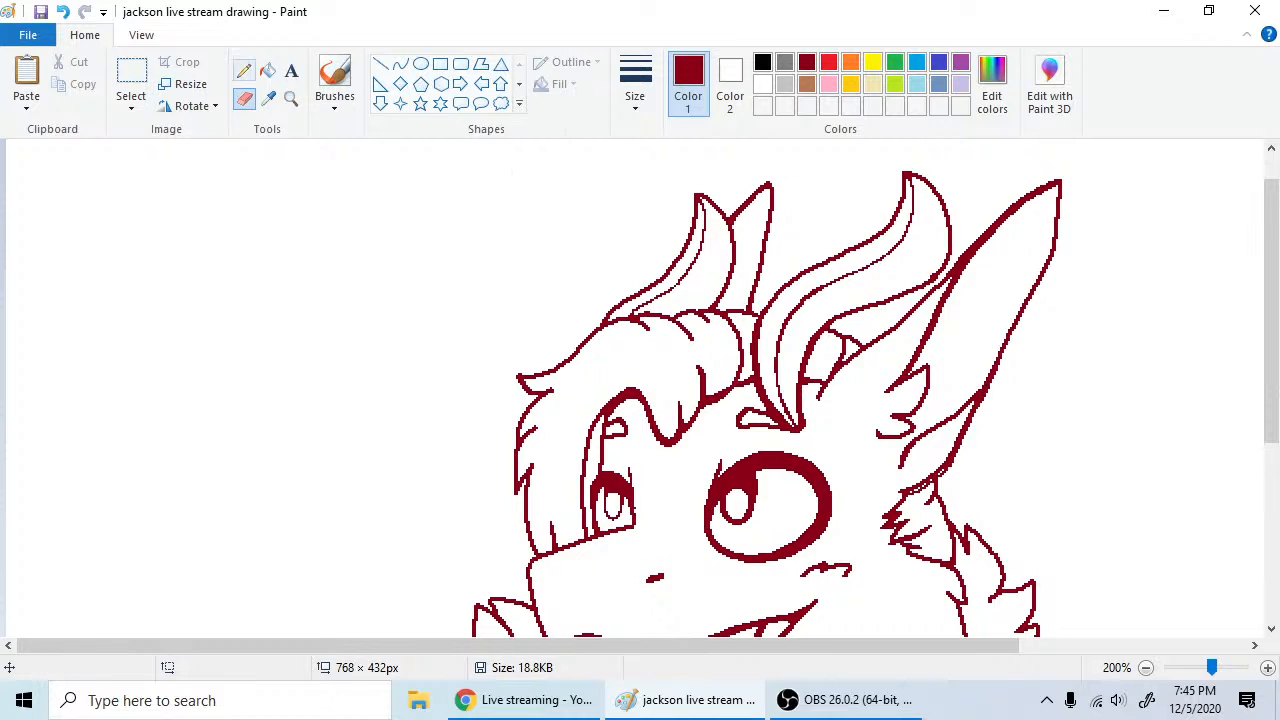
pyautogui.click(244, 70)
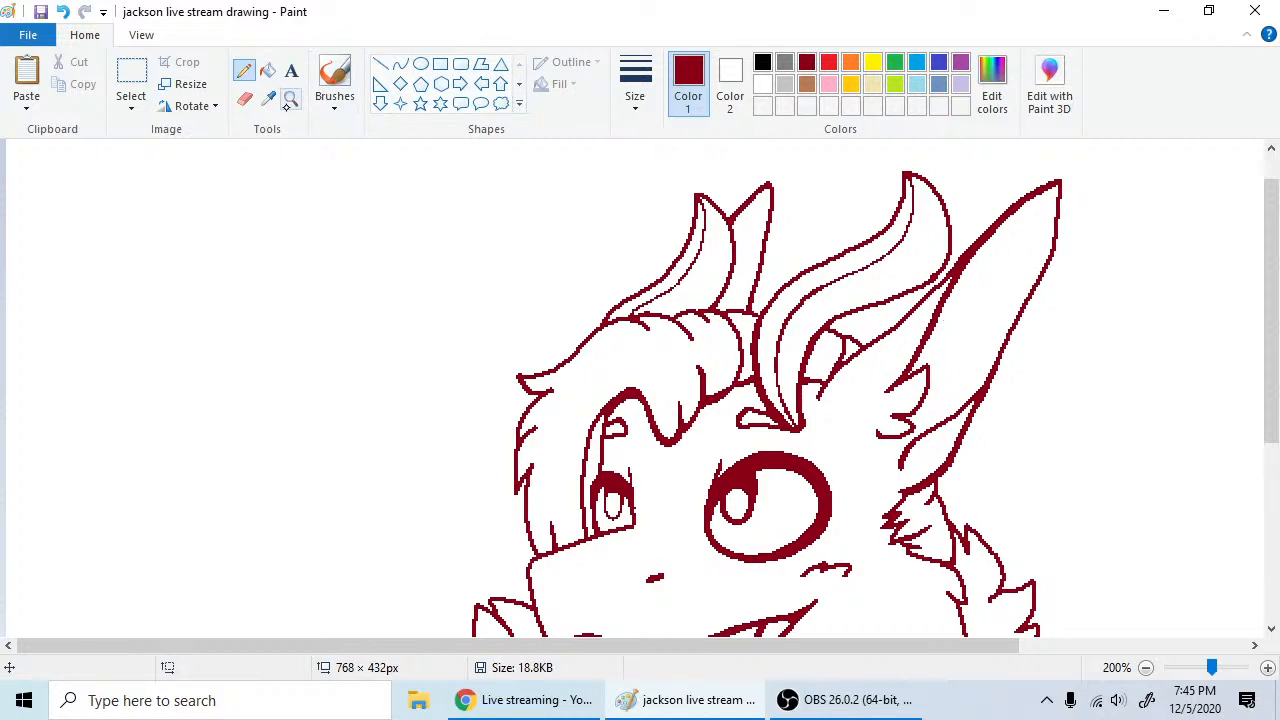
# - Touch up the tip of the far ear and the front hair tuft with the Pencil and Eraser
pyautogui.click(245, 98)
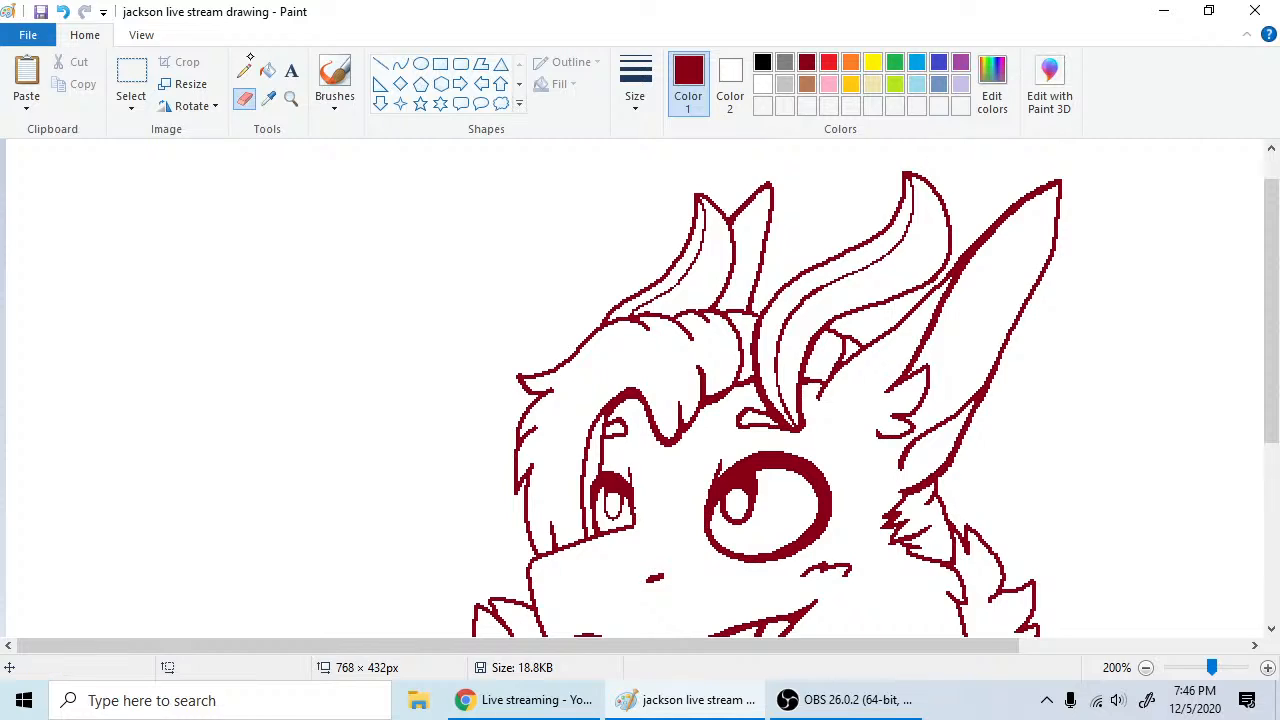
pyautogui.click(245, 69)
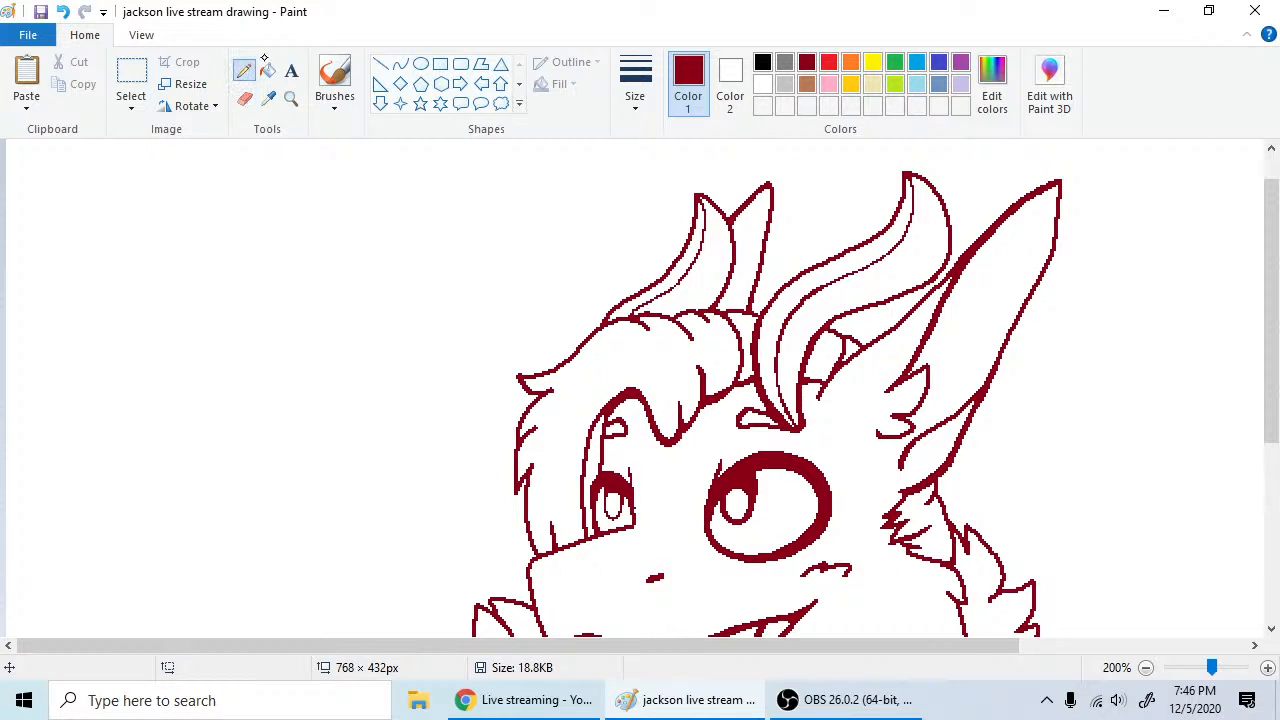
pyautogui.click(770, 186)
pyautogui.click(245, 98)
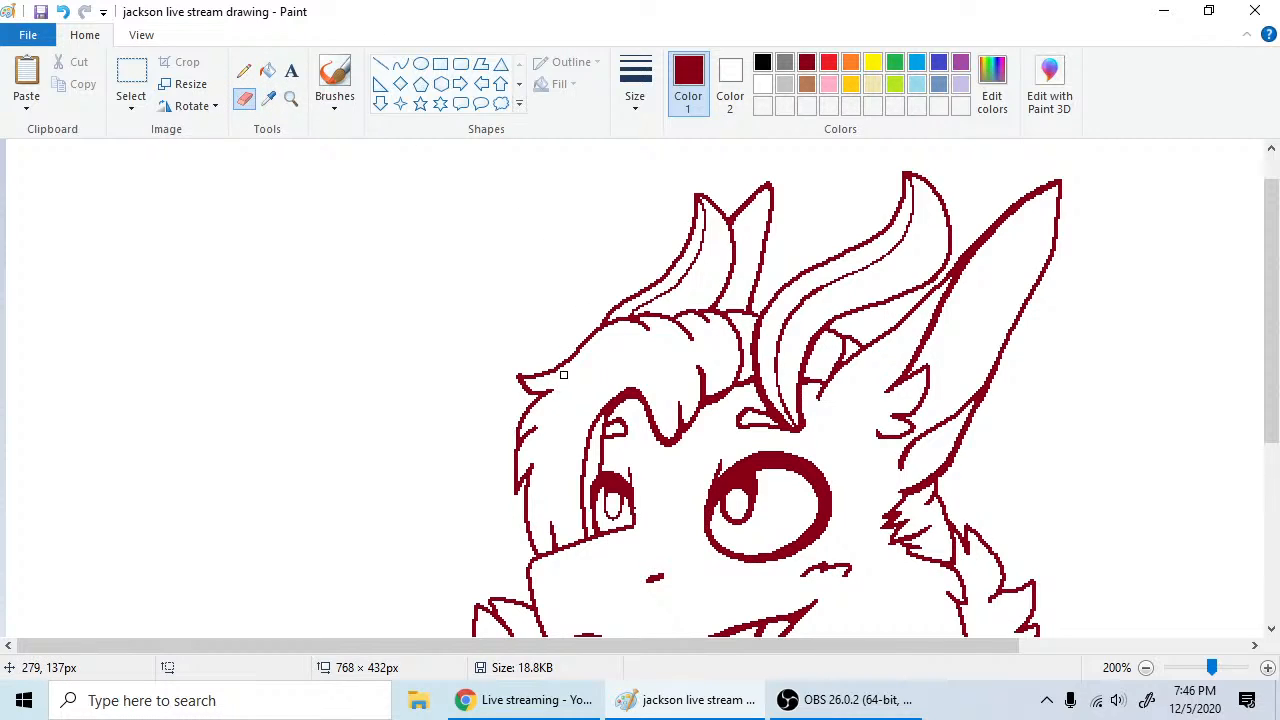
pyautogui.click(244, 70)
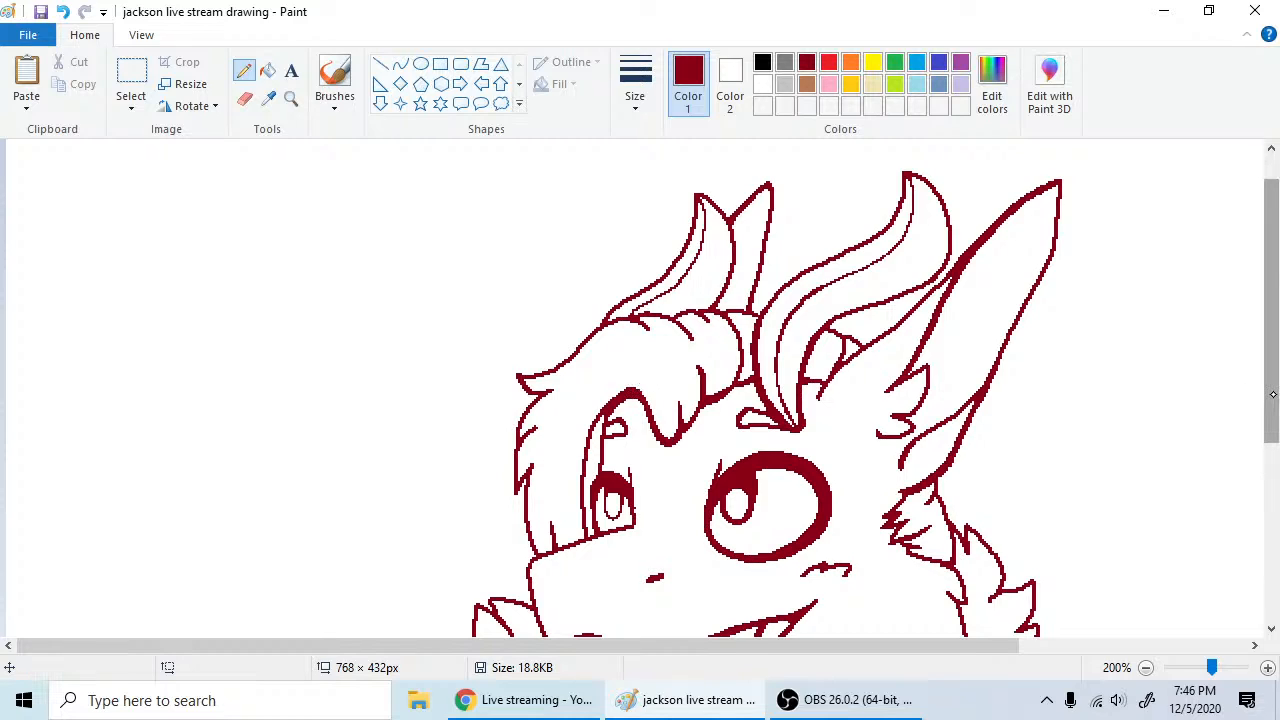
# - Add small dark red Pencil strokes to the far eye's upper lid and the end of the cheek mark
pyautogui.moveTo(1272, 395); pyautogui.dragTo(1272, 452)
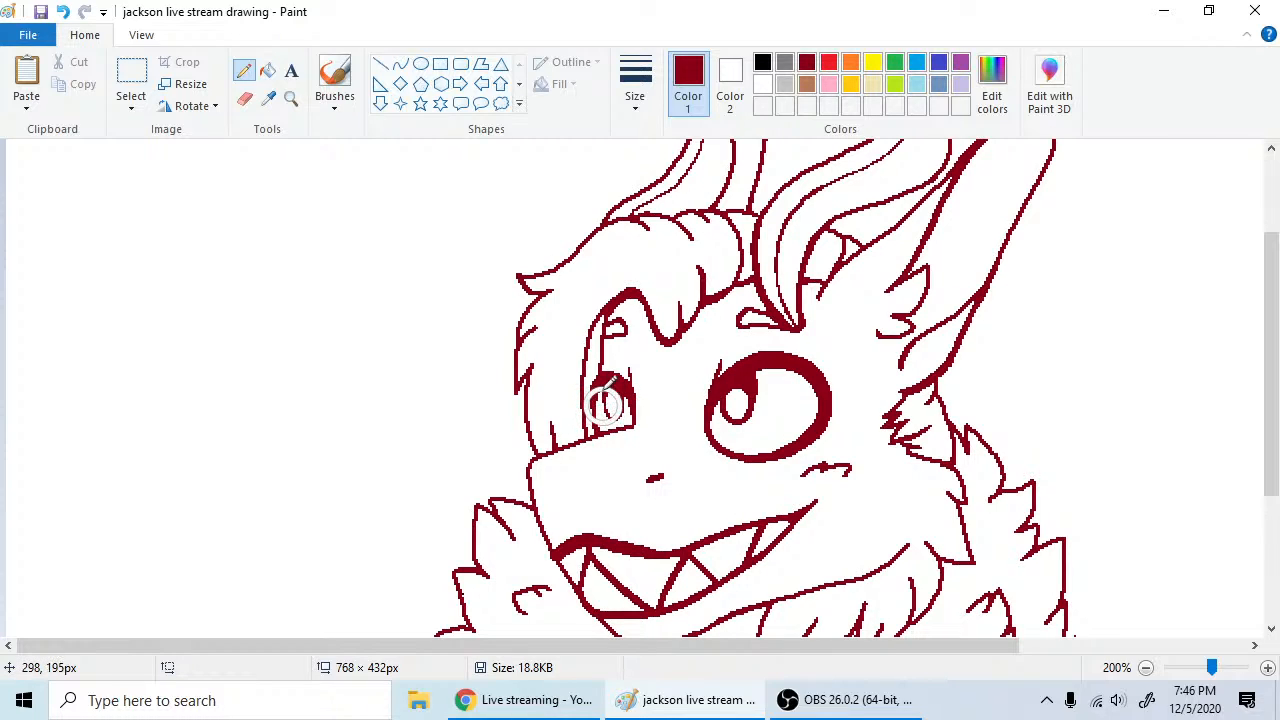
pyautogui.moveTo(611, 376); pyautogui.dragTo(611, 389)
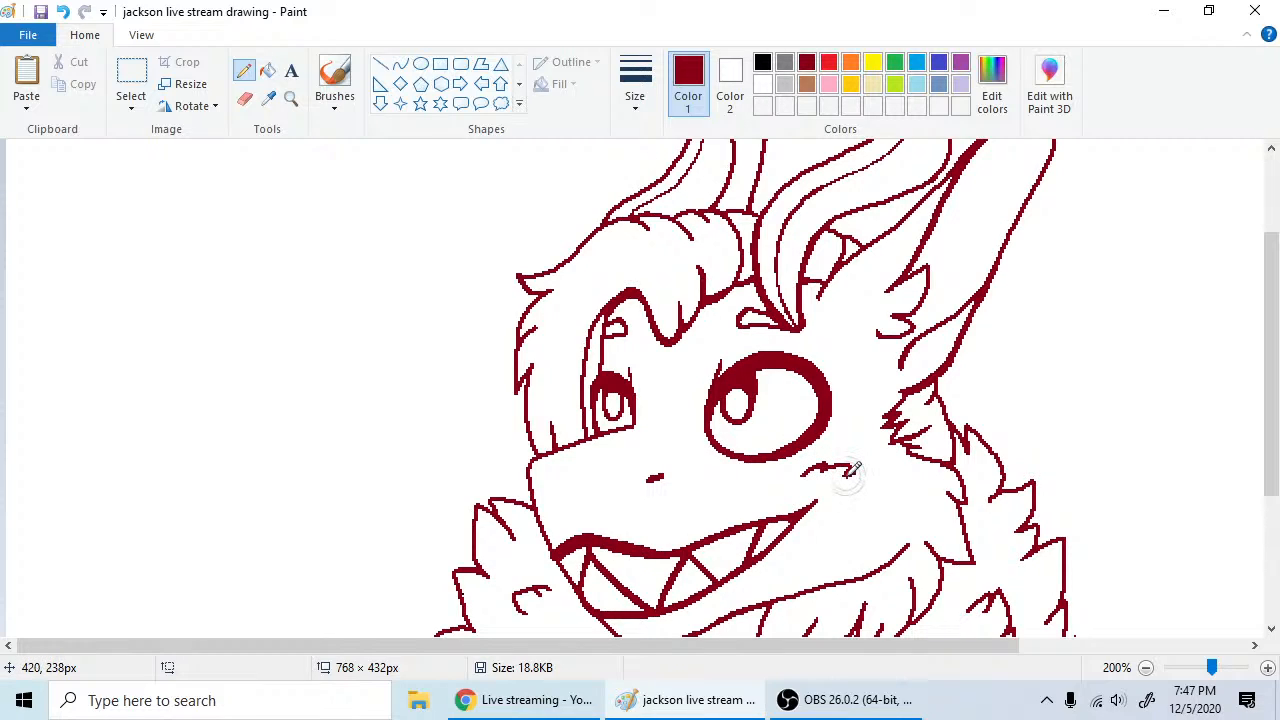
pyautogui.moveTo(848, 475); pyautogui.dragTo(850, 484)
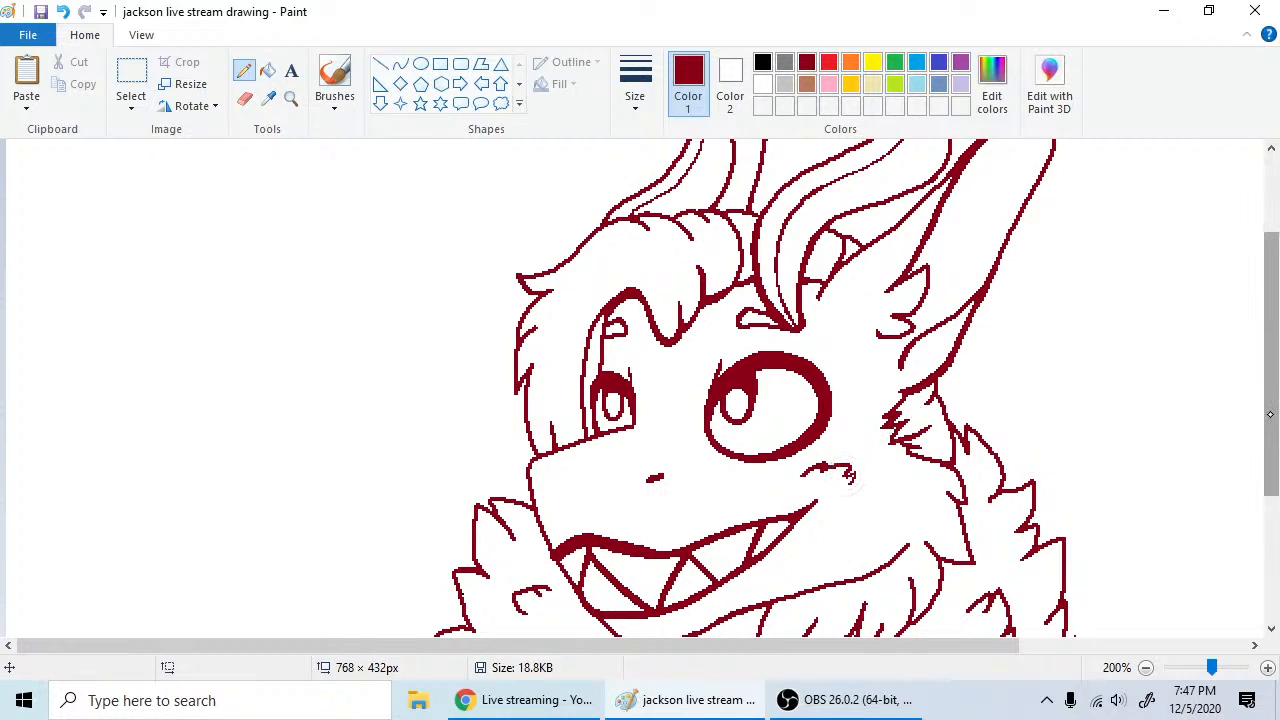
# - Refine the fur tufts at the back of the jaw with the Eraser and Pencil
pyautogui.moveTo(1270, 415); pyautogui.dragTo(1270, 441)
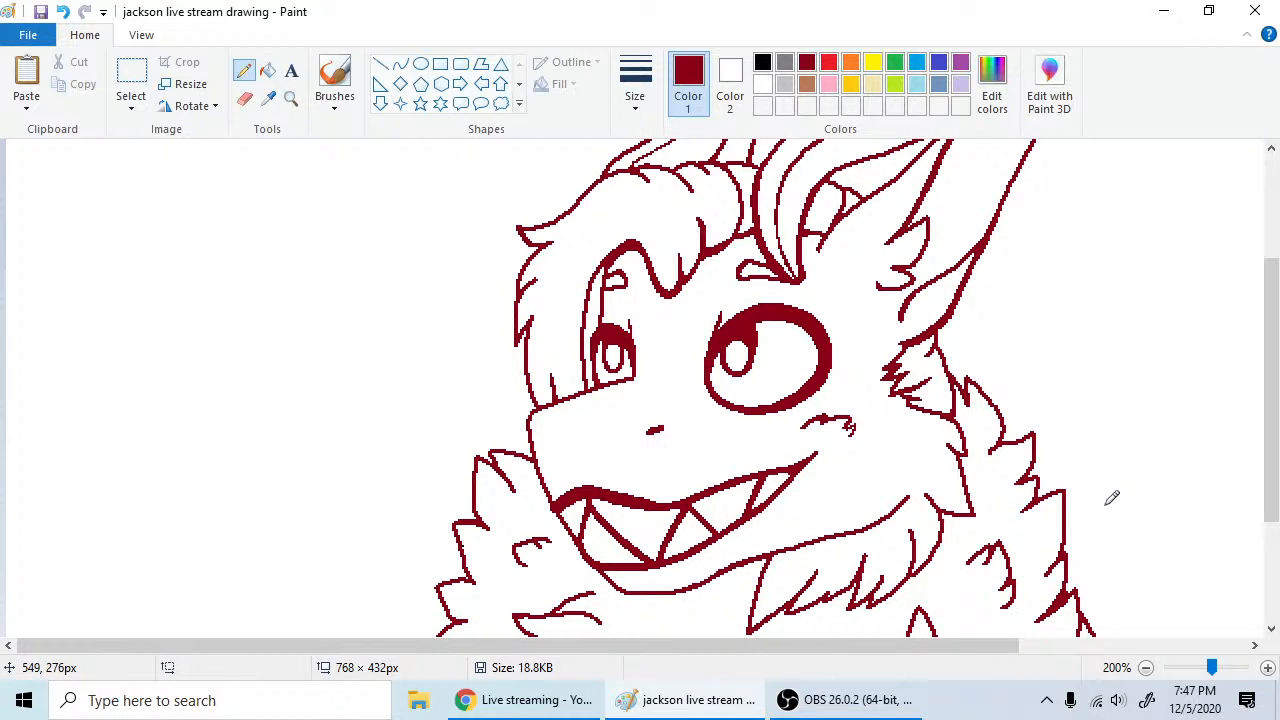
pyautogui.click(245, 98)
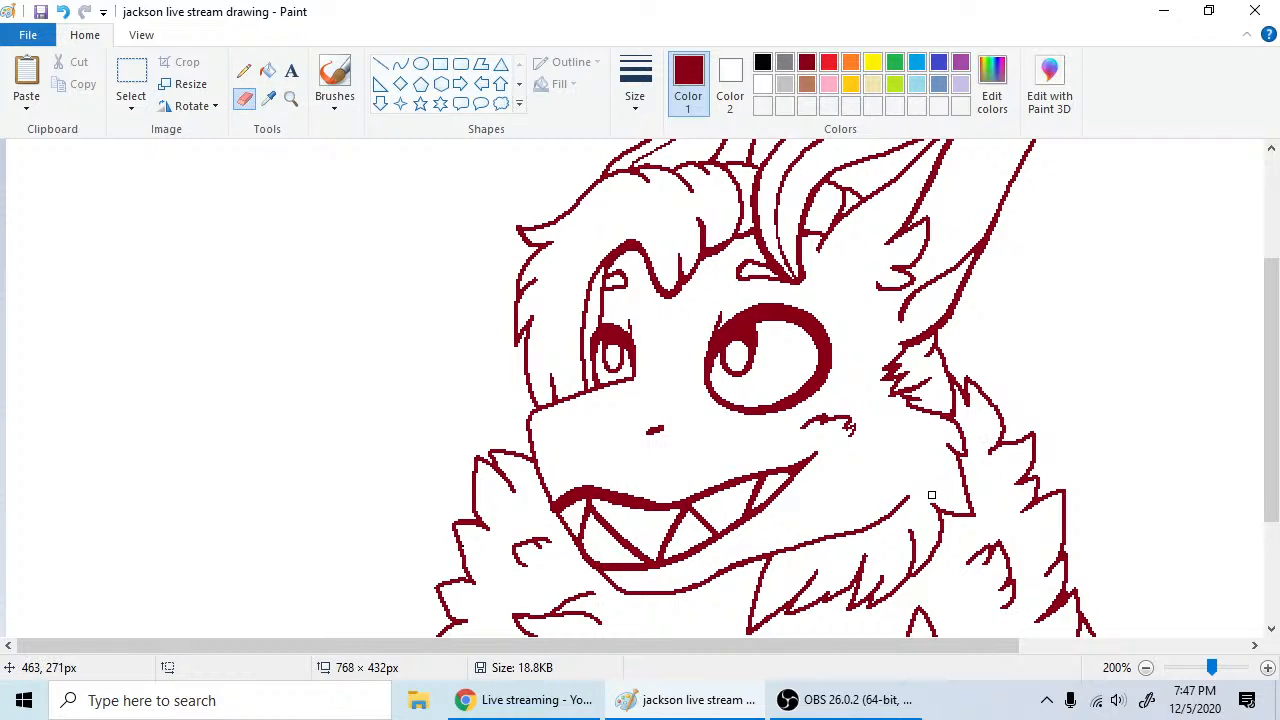
pyautogui.click(244, 70)
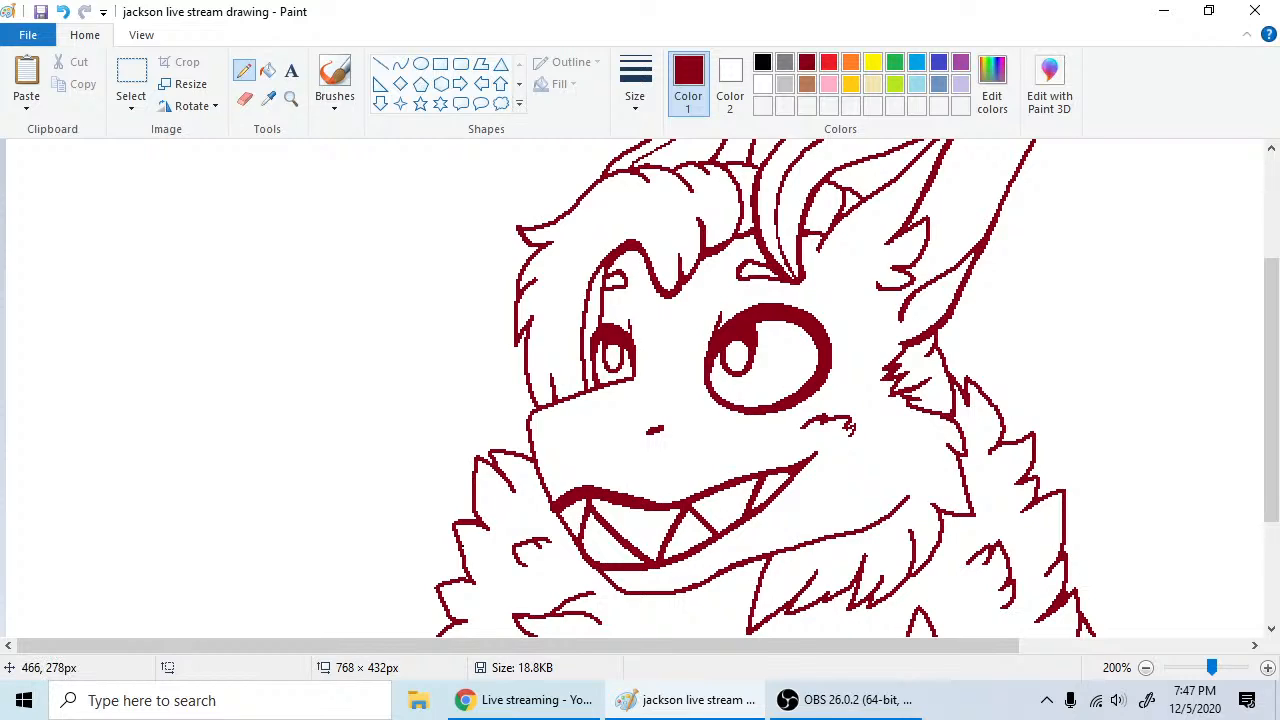
pyautogui.click(937, 510)
pyautogui.rightClick(910, 538)
pyautogui.click(244, 98)
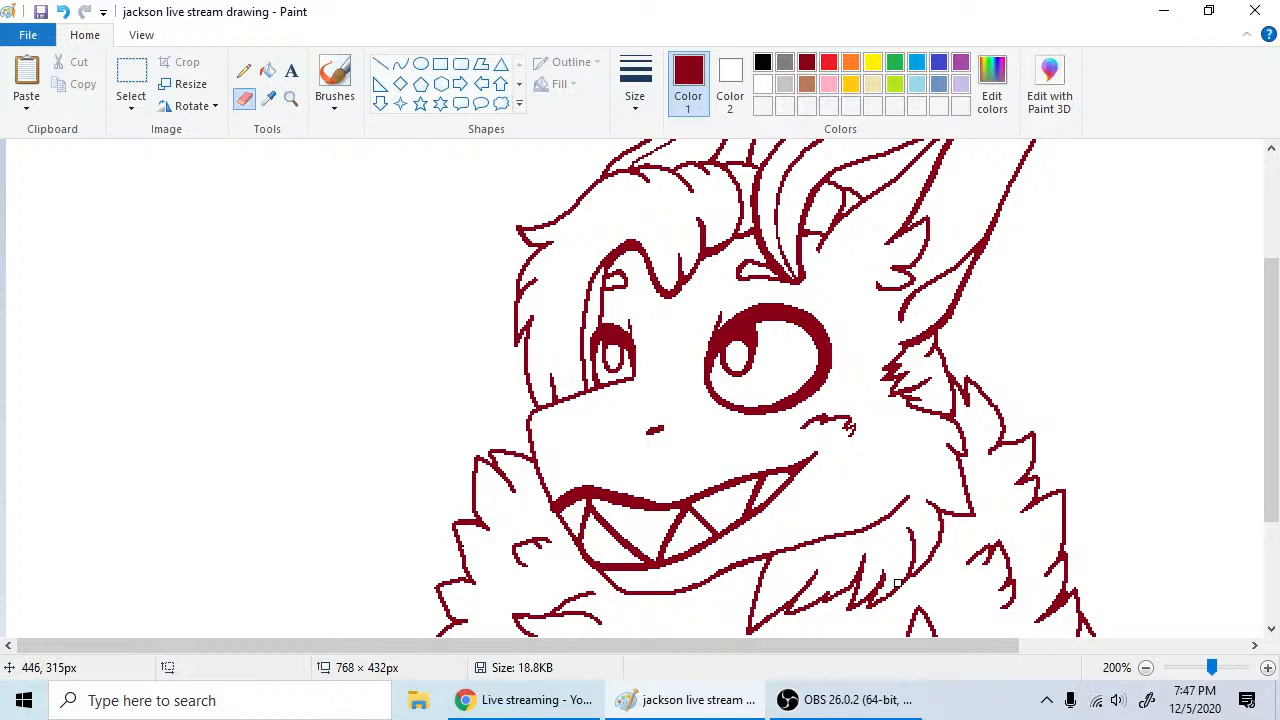
pyautogui.click(244, 70)
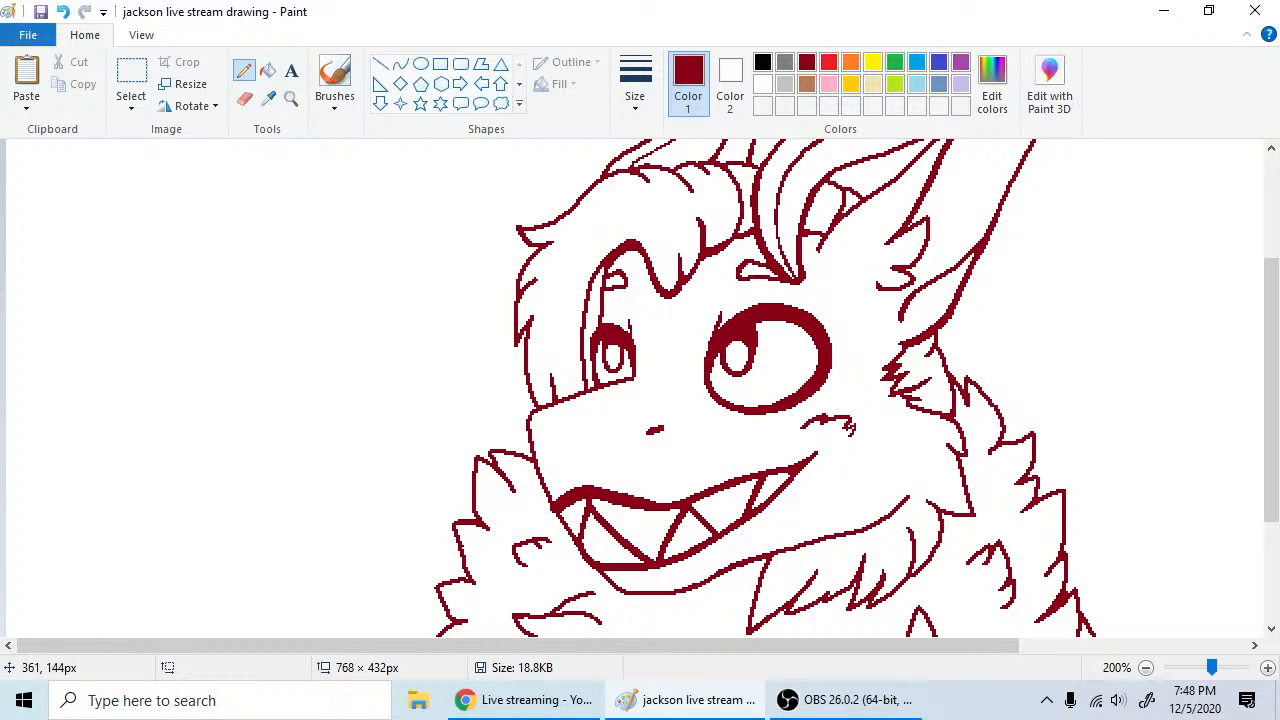
# - Erase and redraw the cheek outline just below the fur at the ear's base
pyautogui.click(245, 98)
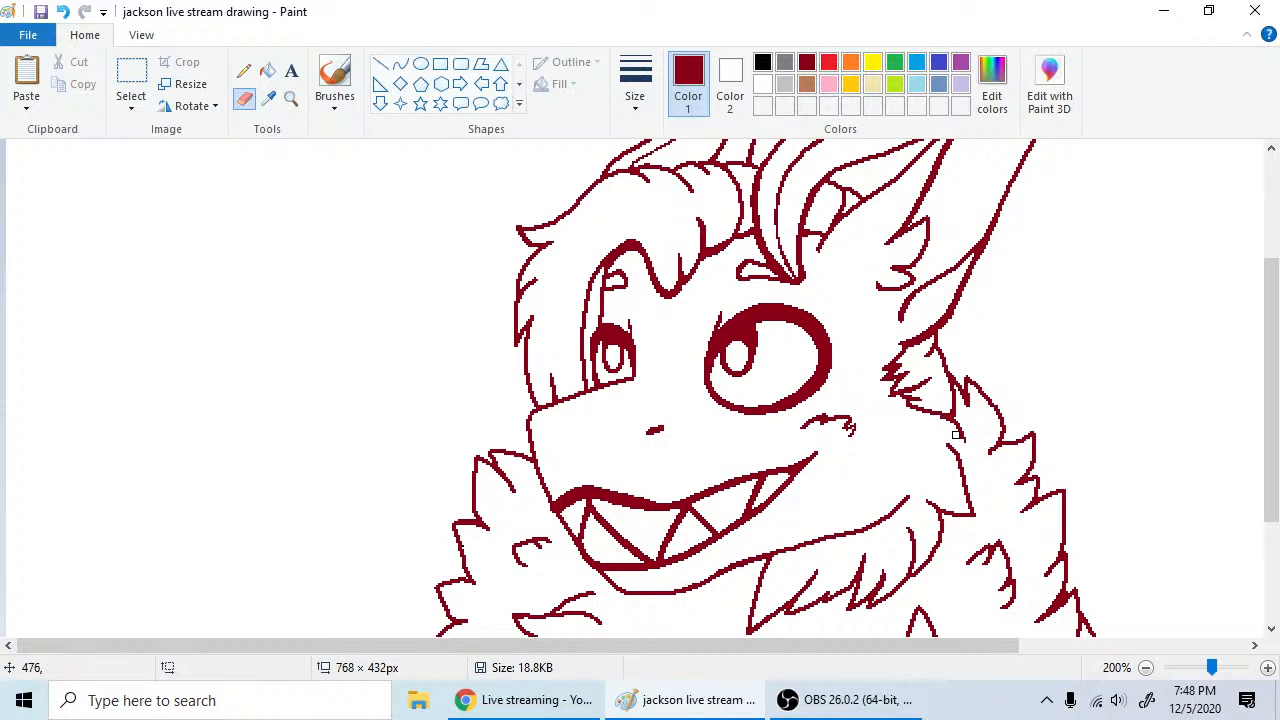
pyautogui.click(244, 71)
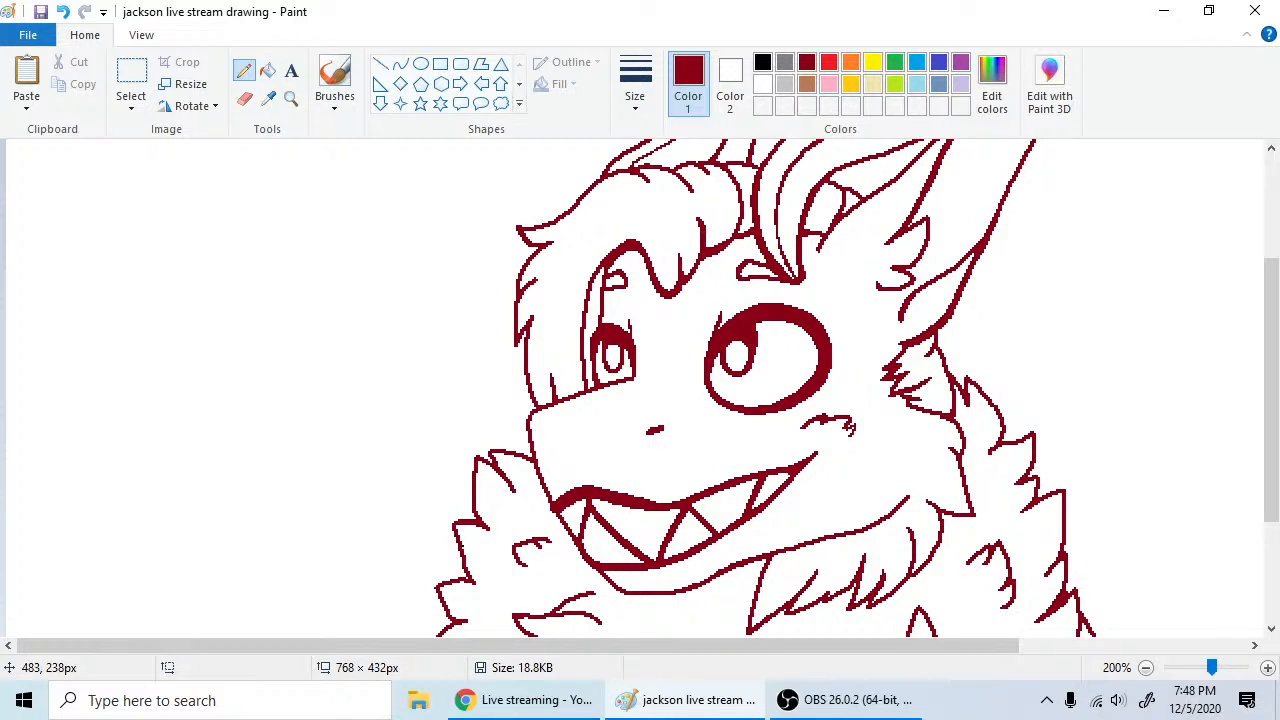
pyautogui.click(245, 98)
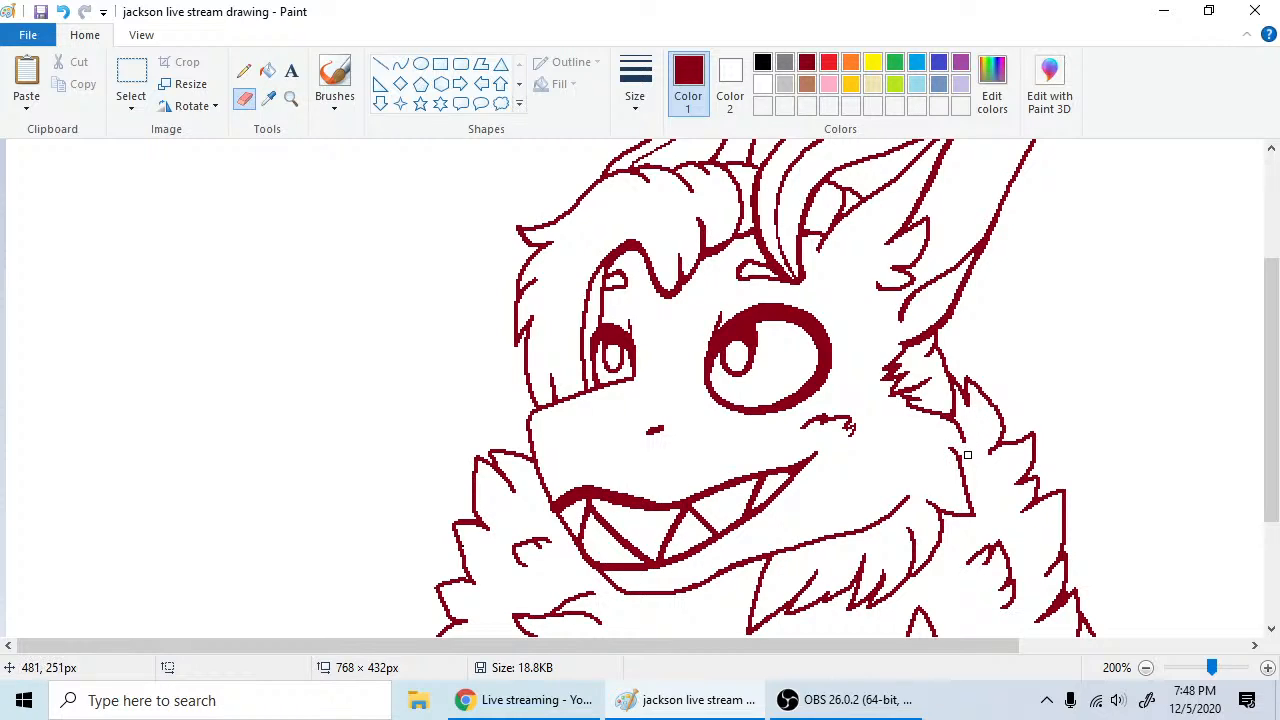
pyautogui.click(244, 70)
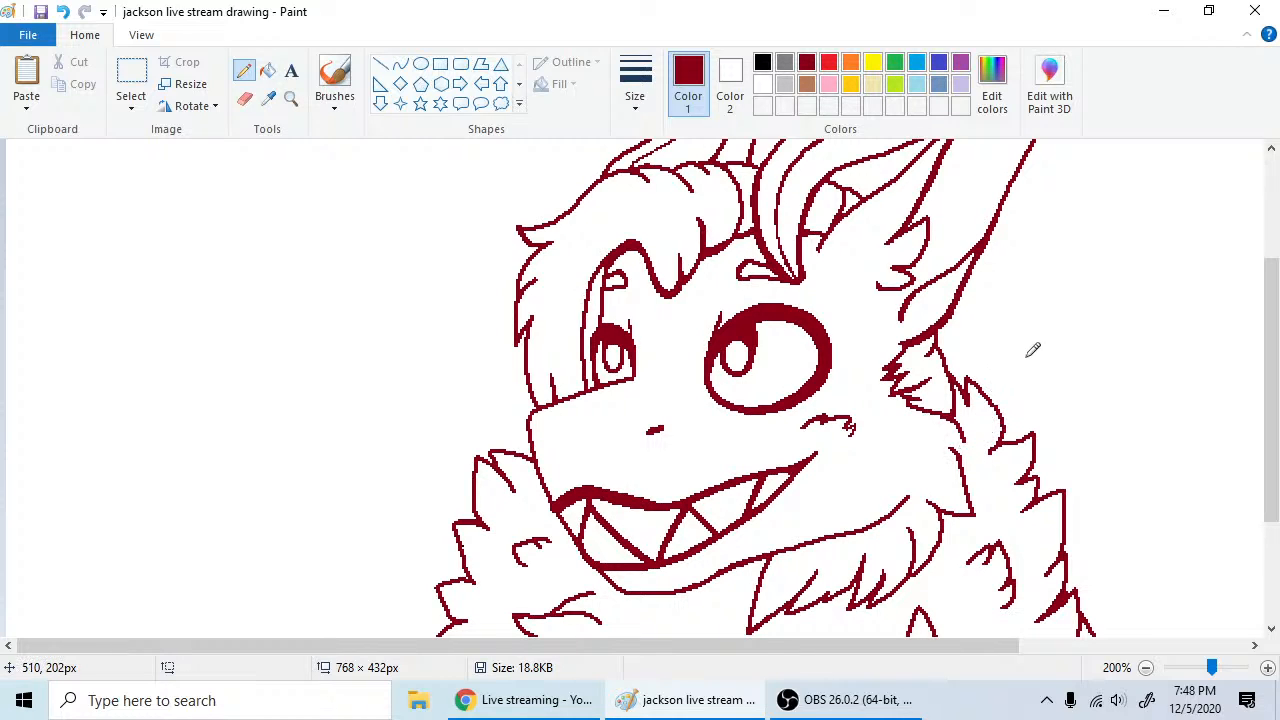
# - Redraw the broken part of the cheek outline below the ear fur as a small pointed tuft with the Pencil
pyautogui.scroll(-3, 1020, 300)
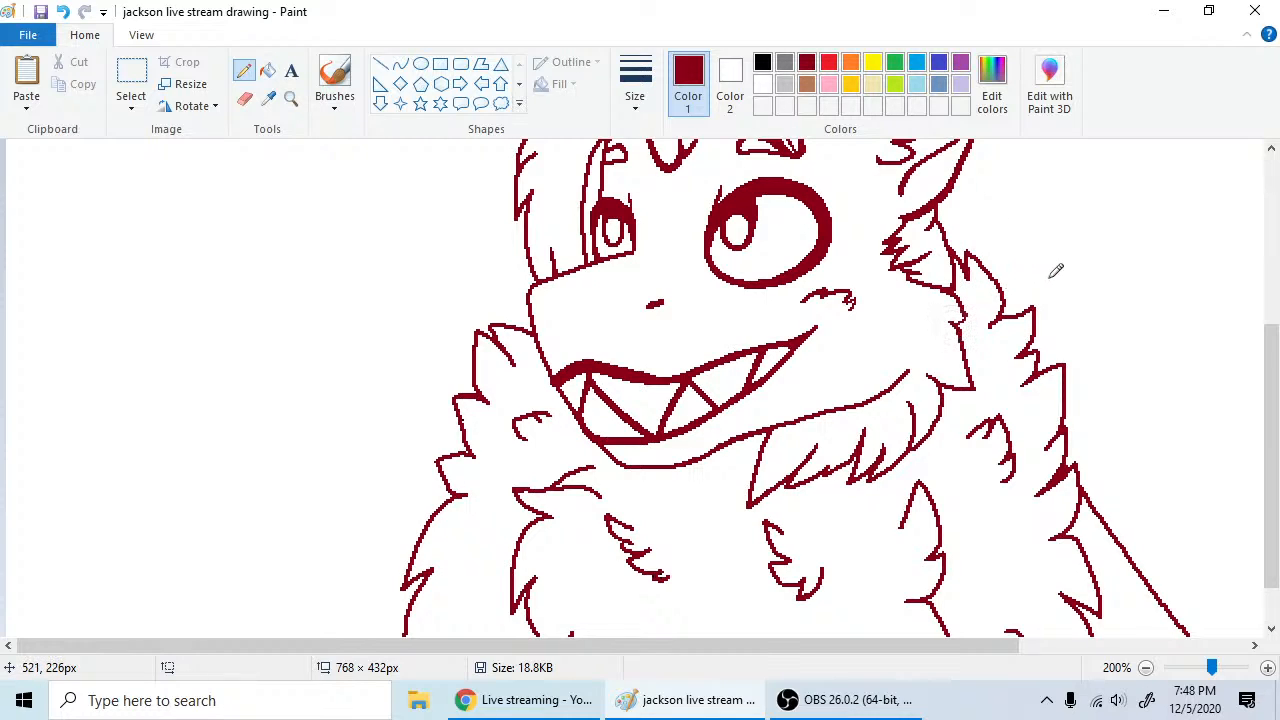
pyautogui.click(244, 98)
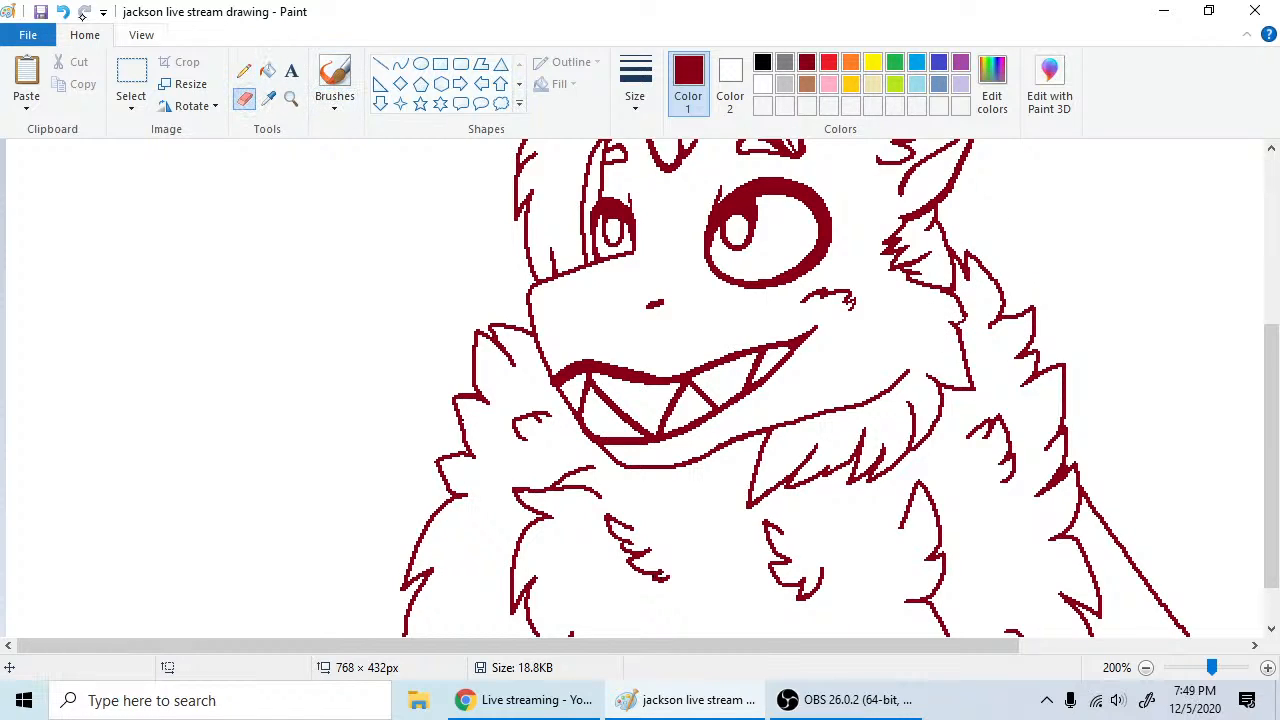
pyautogui.click(62, 12)
pyautogui.click(242, 70)
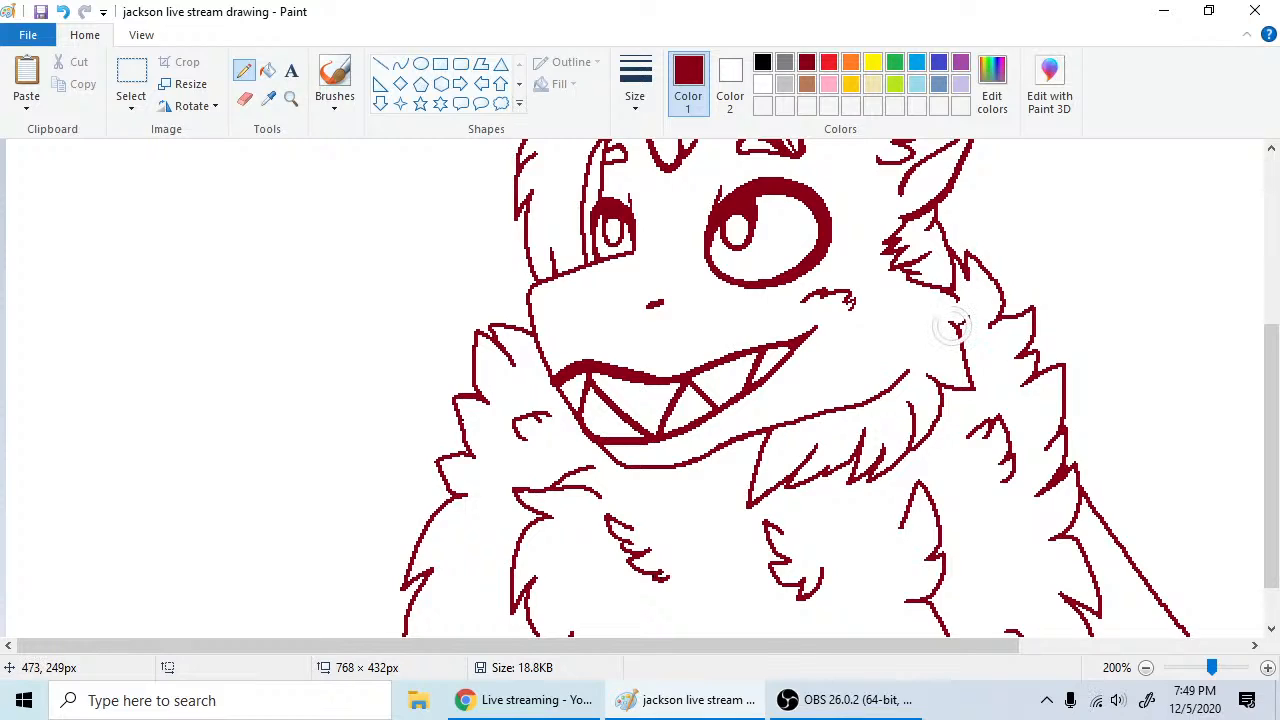
pyautogui.moveTo(948, 328); pyautogui.dragTo(968, 308)
pyautogui.click(62, 12)
pyautogui.moveTo(950, 322)
pyautogui.mouseDown()
pyautogui.moveTo(970, 307)
pyautogui.moveTo(960, 300)
pyautogui.mouseUp()
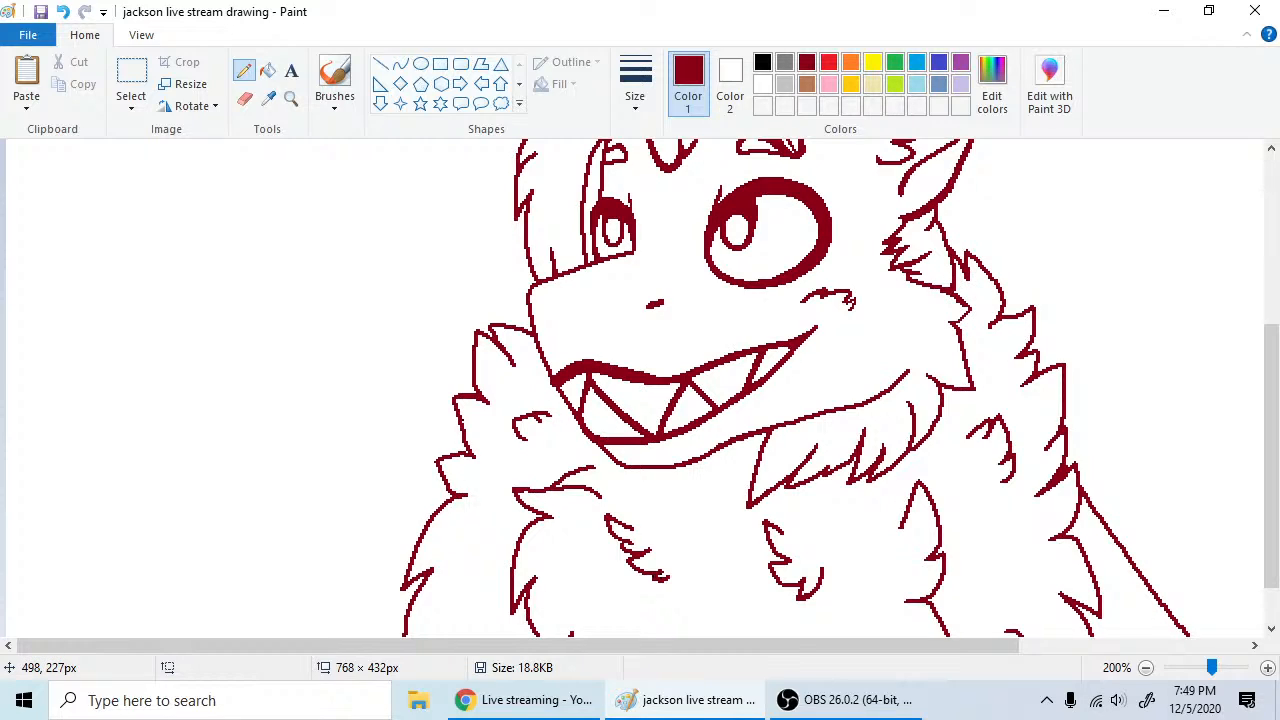
pyautogui.click(244, 98)
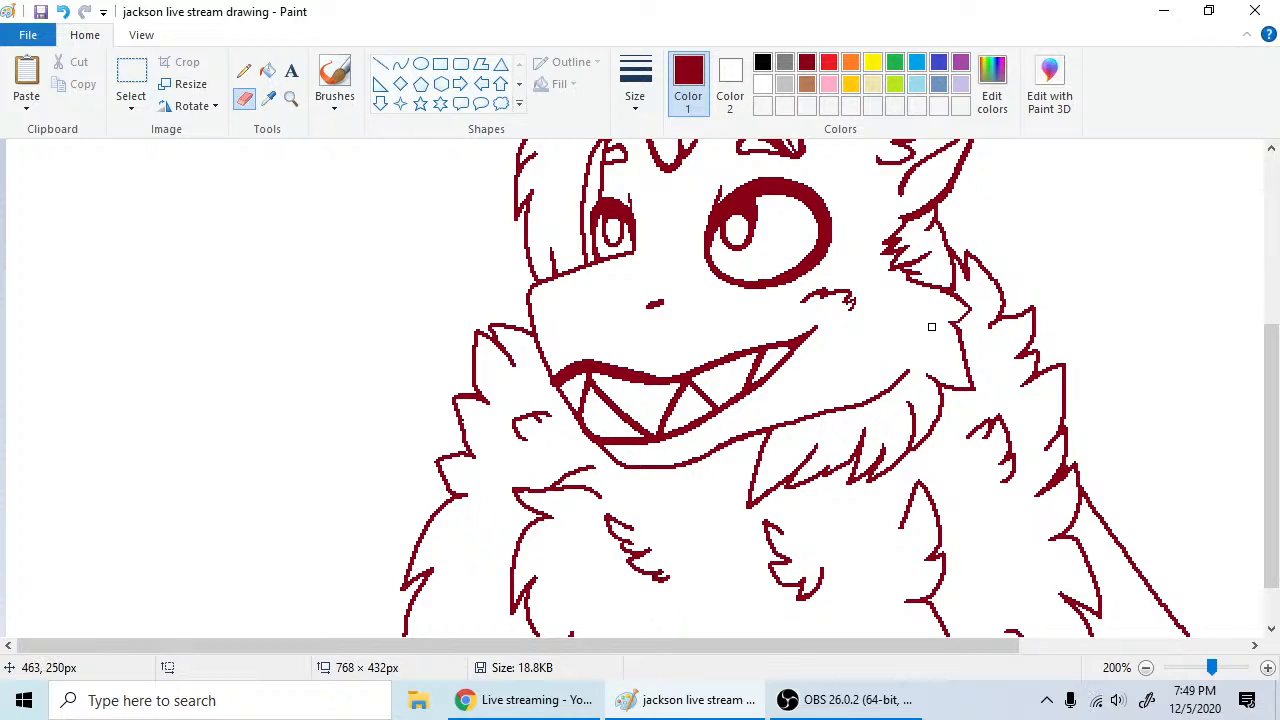
pyautogui.click(244, 70)
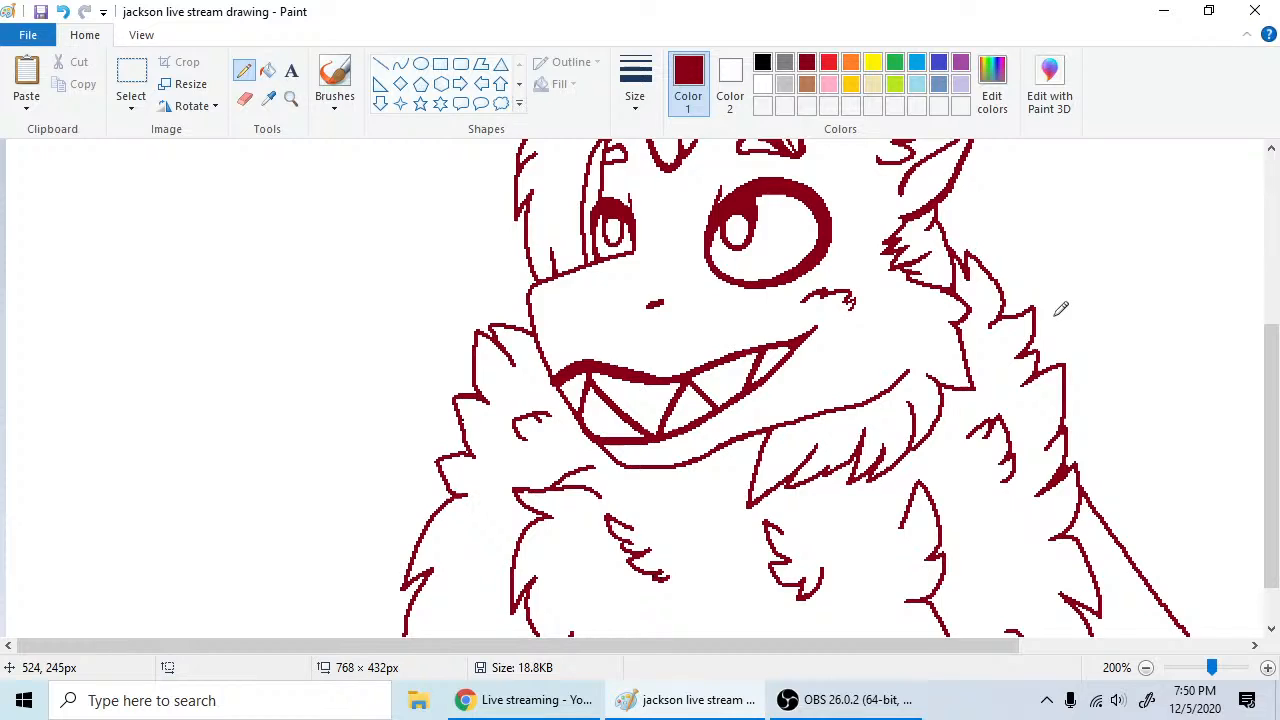
# - Erase the scribbled end of the cheek mark below the near eye and redraw it as a small zigzag with the Pencil
pyautogui.click(244, 99)
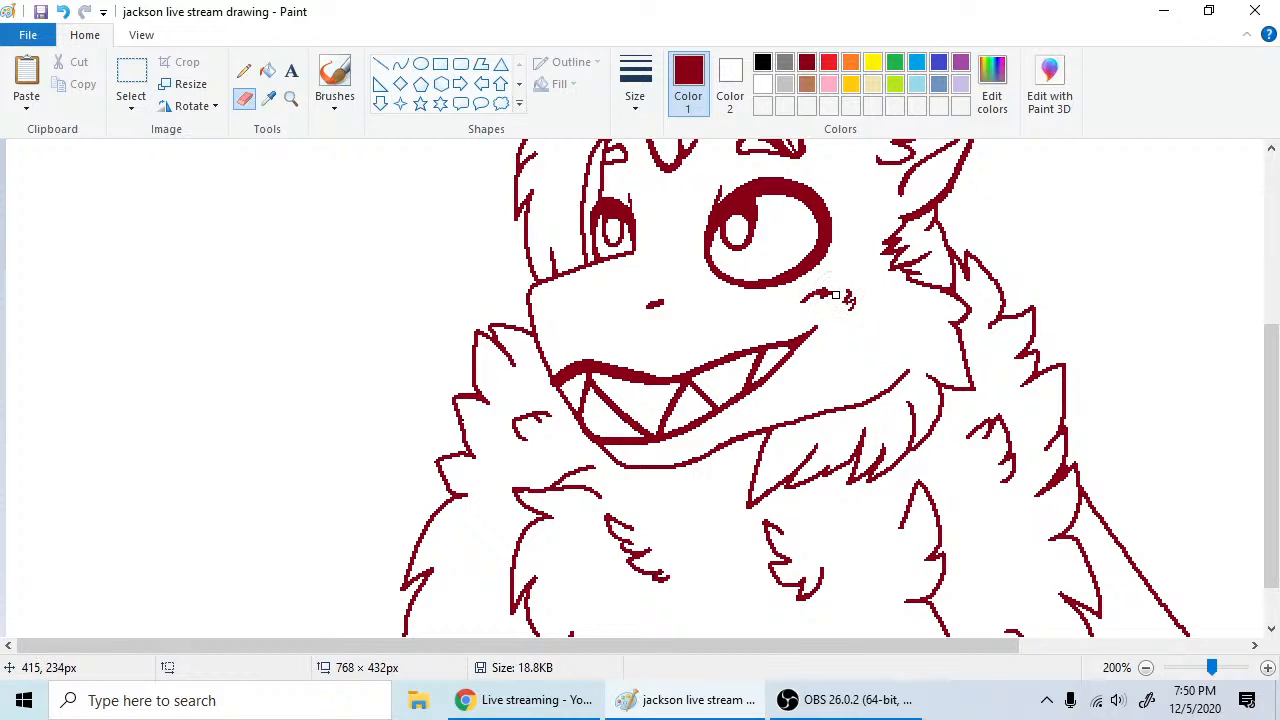
pyautogui.moveTo(836, 294); pyautogui.dragTo(851, 294)
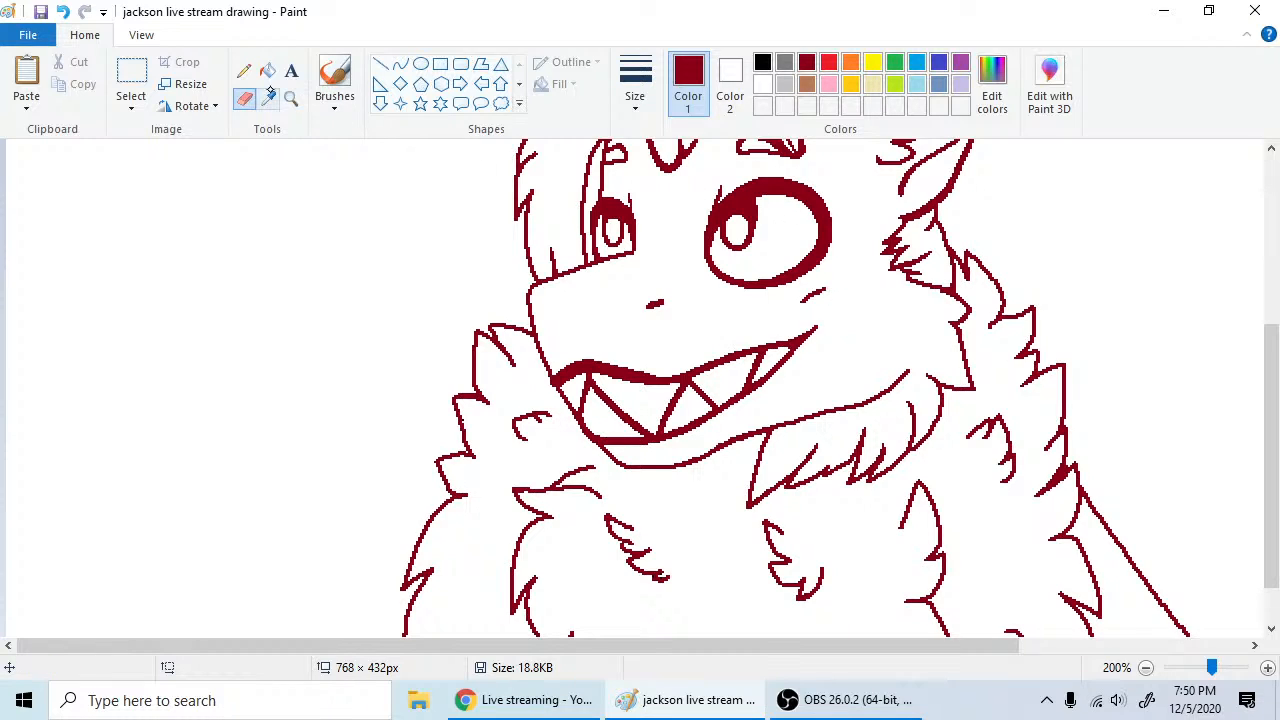
pyautogui.click(244, 70)
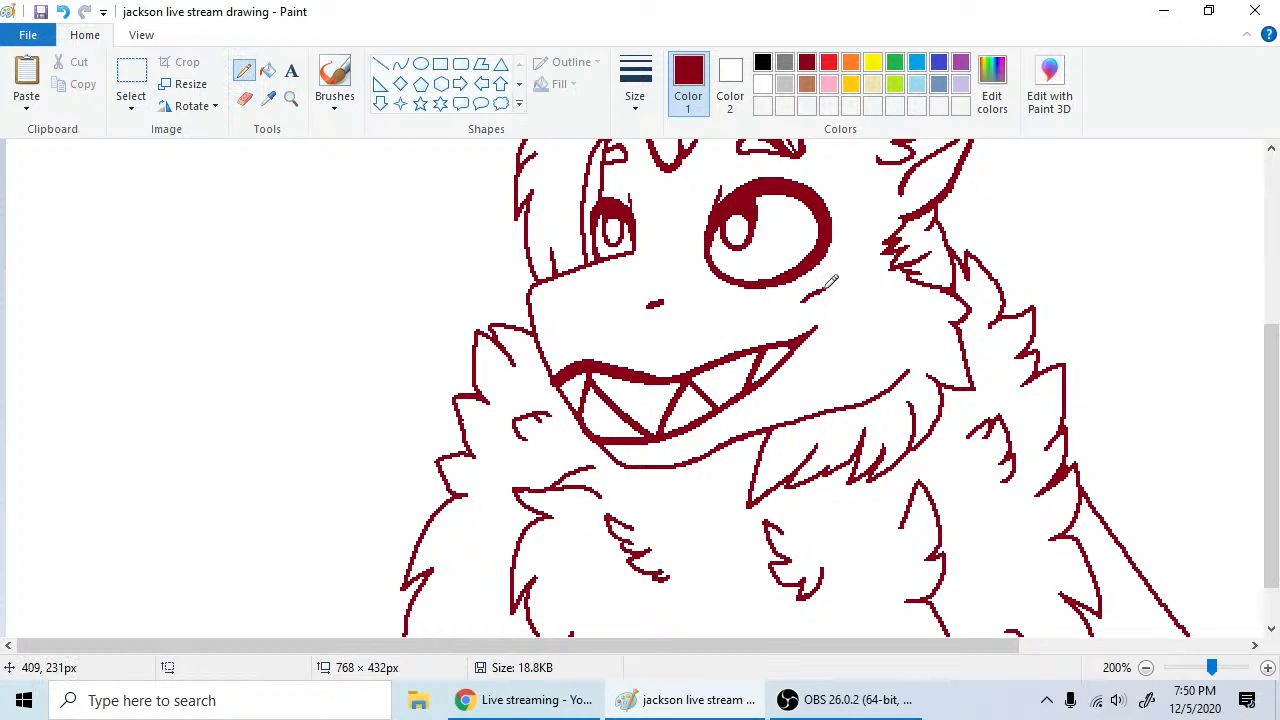
pyautogui.moveTo(824, 292); pyautogui.dragTo(848, 299)
pyautogui.click(824, 294)
pyautogui.hotkey('ctrl', 'z')
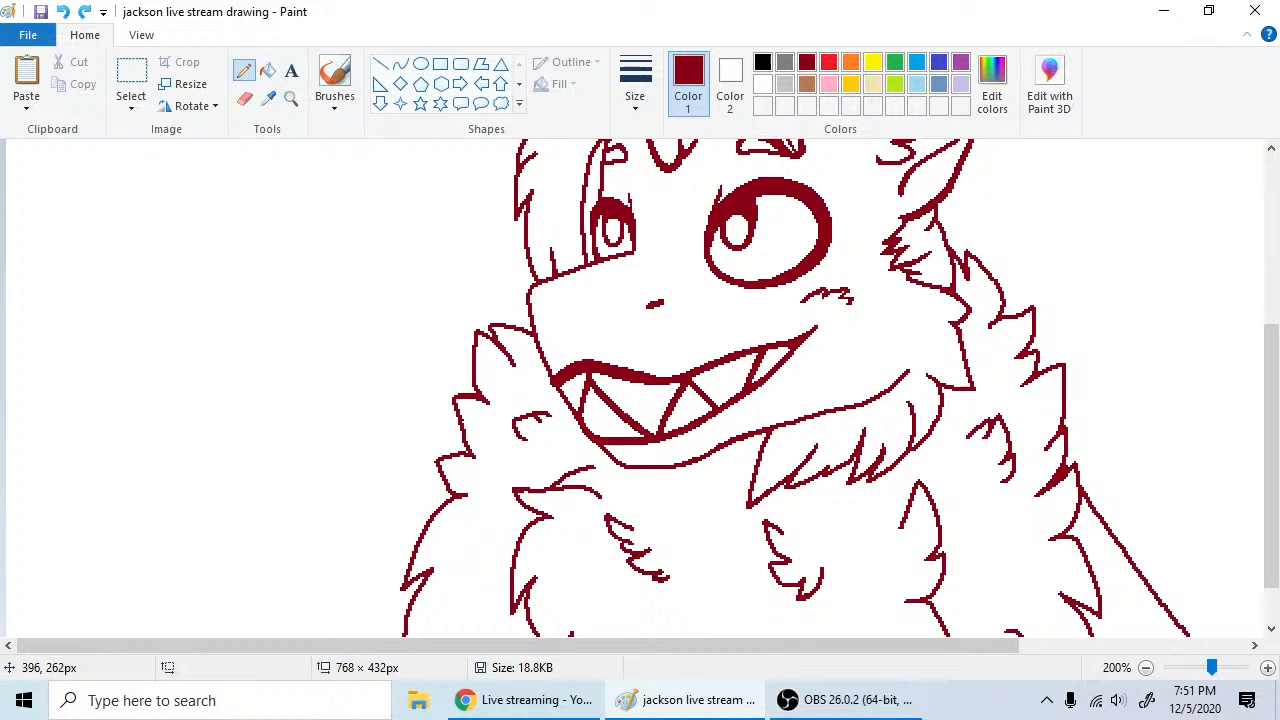
pyautogui.click(894, 288)
pyautogui.click(63, 12)
pyautogui.moveTo(795, 438); pyautogui.dragTo(779, 482)
pyautogui.moveTo(843, 436); pyautogui.dragTo(821, 472)
pyautogui.click(62, 11)
# - Clean up the upper end of the chest fur tuft below the chin with the Eraser and Pencil
pyautogui.click(245, 98)
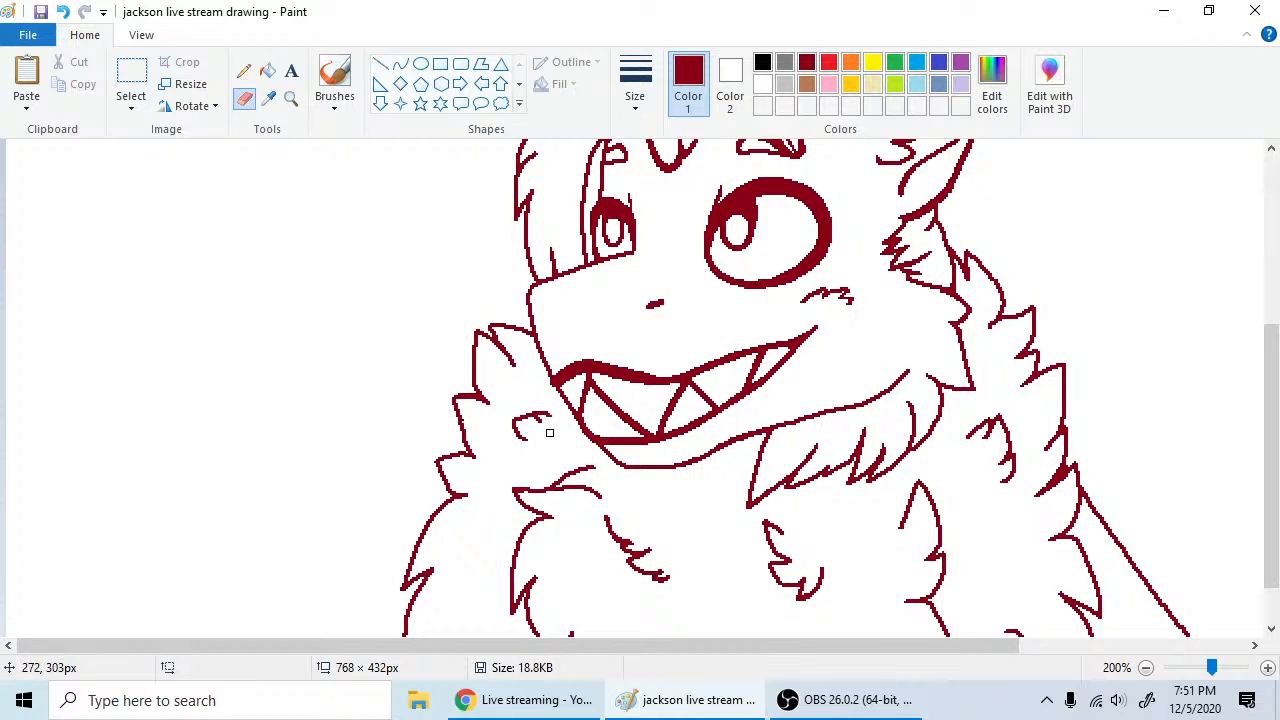
pyautogui.click(244, 70)
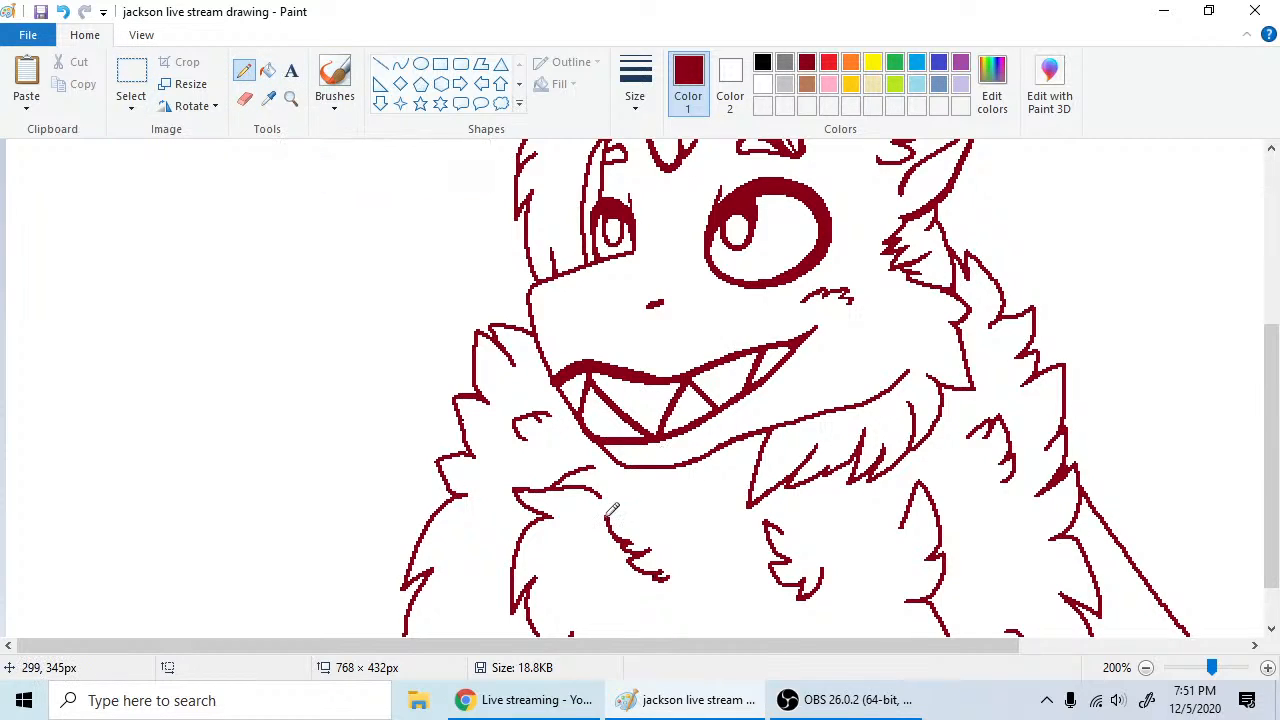
pyautogui.click(609, 517)
# - Trim the inner end of the neck fur tuft just behind the cheek with the Eraser
pyautogui.moveTo(748, 643); pyautogui.dragTo(843, 644)
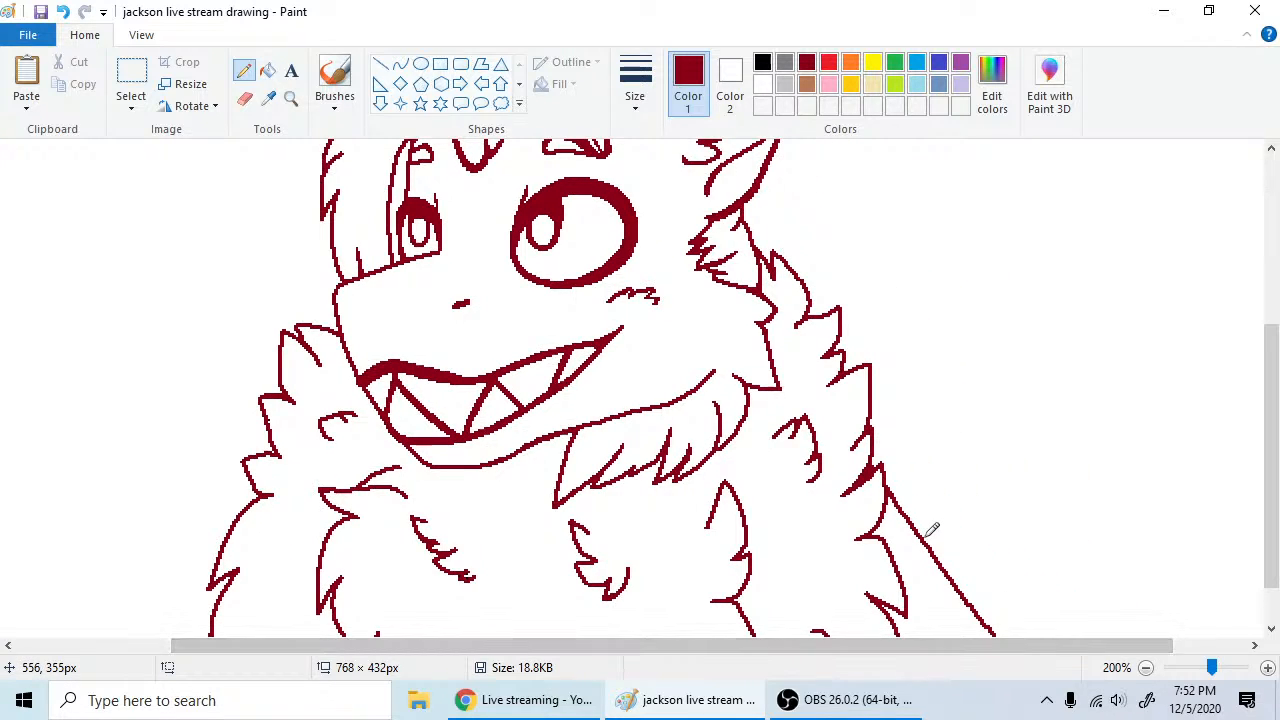
pyautogui.scroll(3, 927, 535)
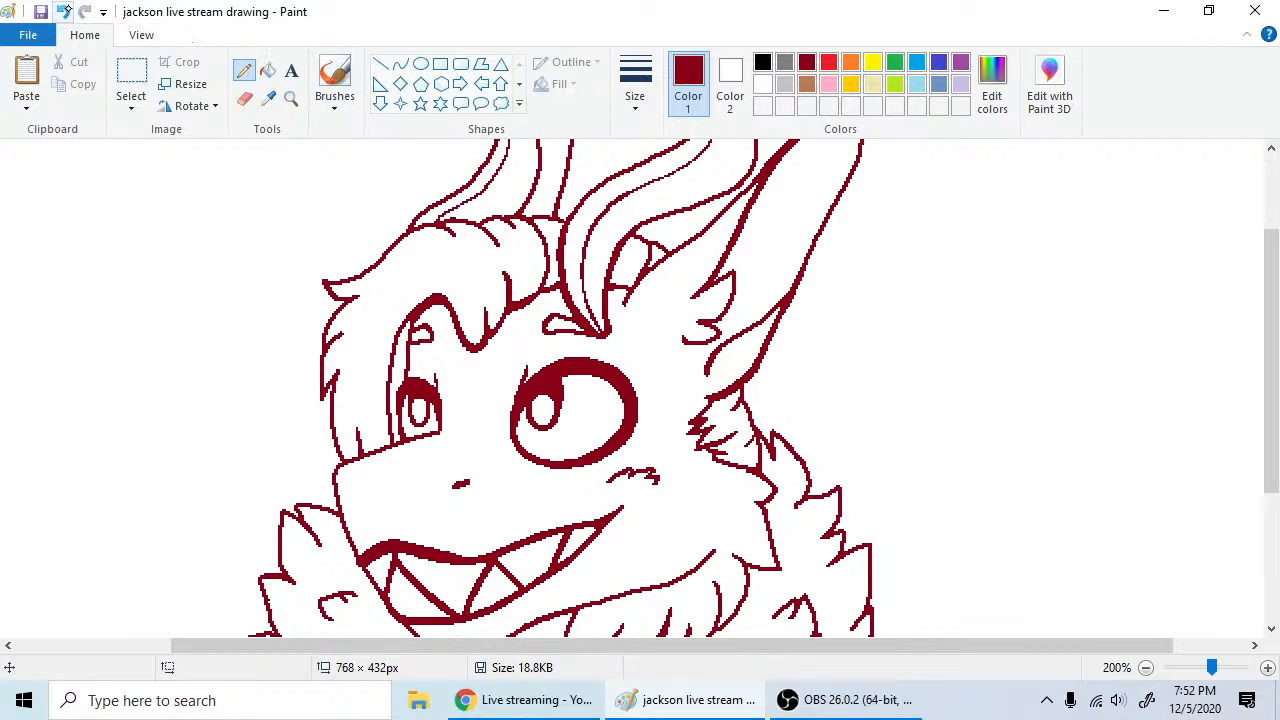
pyautogui.click(64, 10)
pyautogui.click(245, 98)
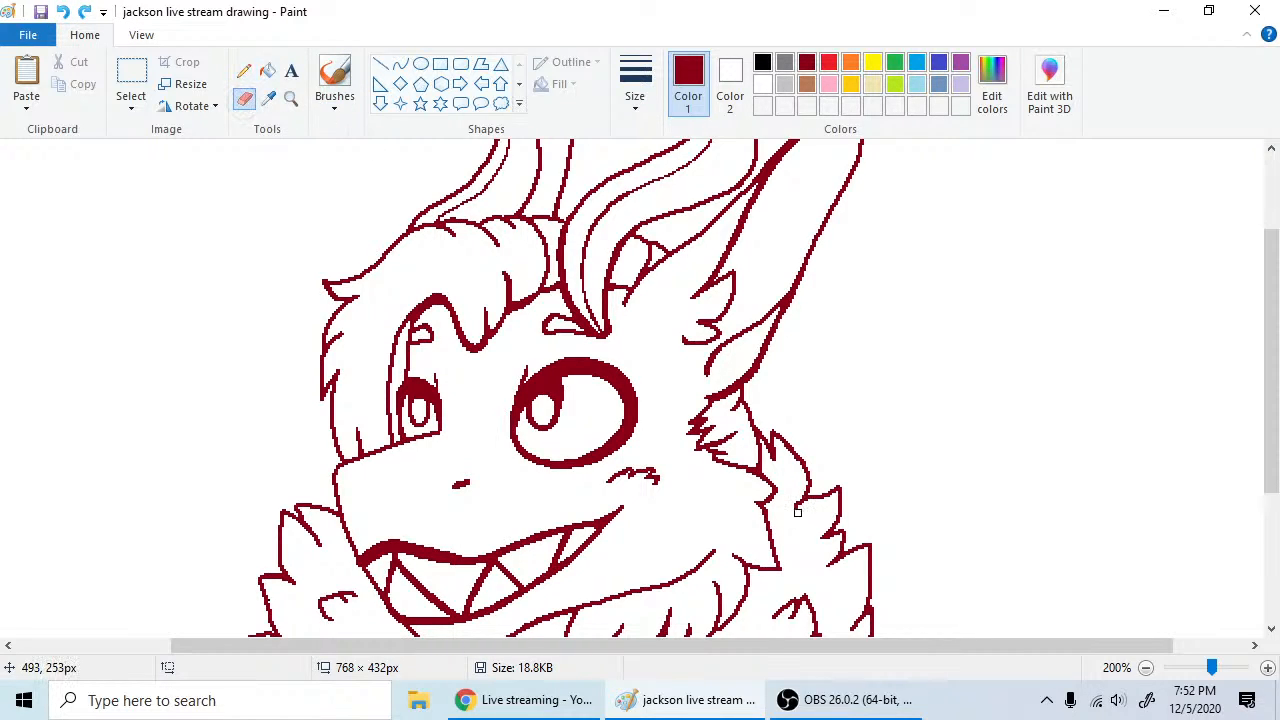
pyautogui.moveTo(797, 511); pyautogui.dragTo(819, 541)
pyautogui.click(244, 70)
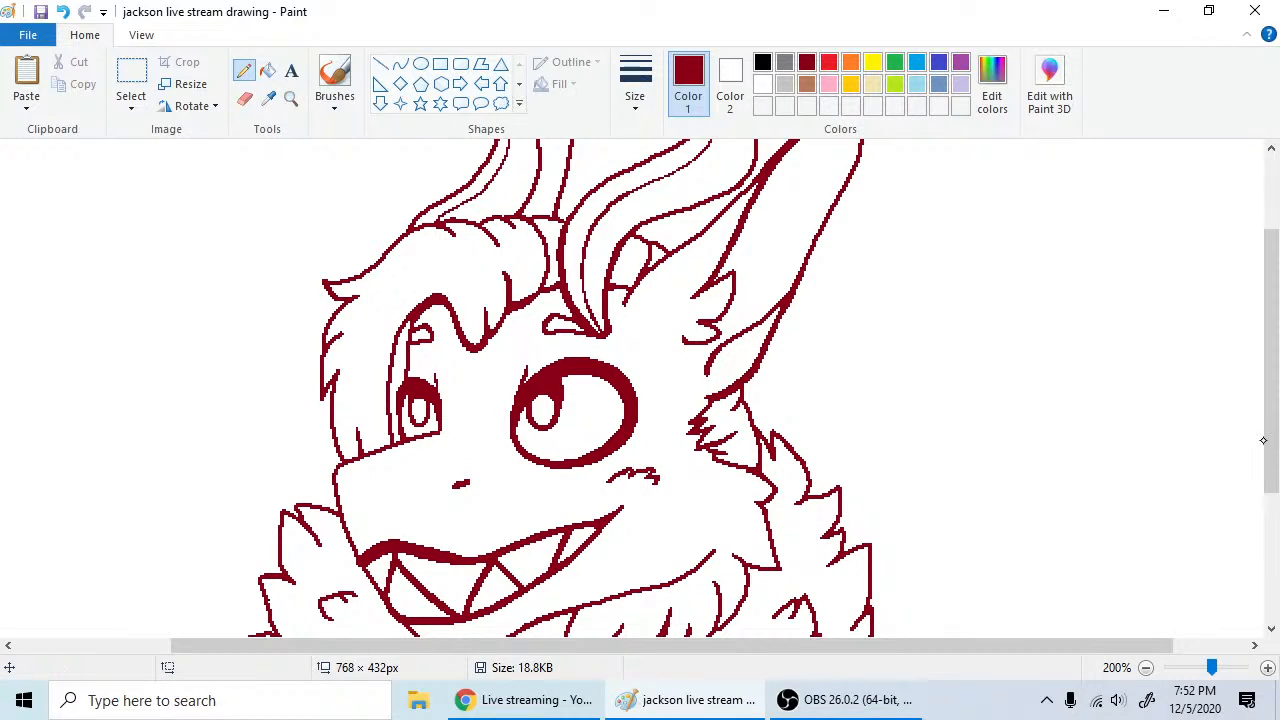
pyautogui.moveTo(1276, 440); pyautogui.dragTo(1276, 397)
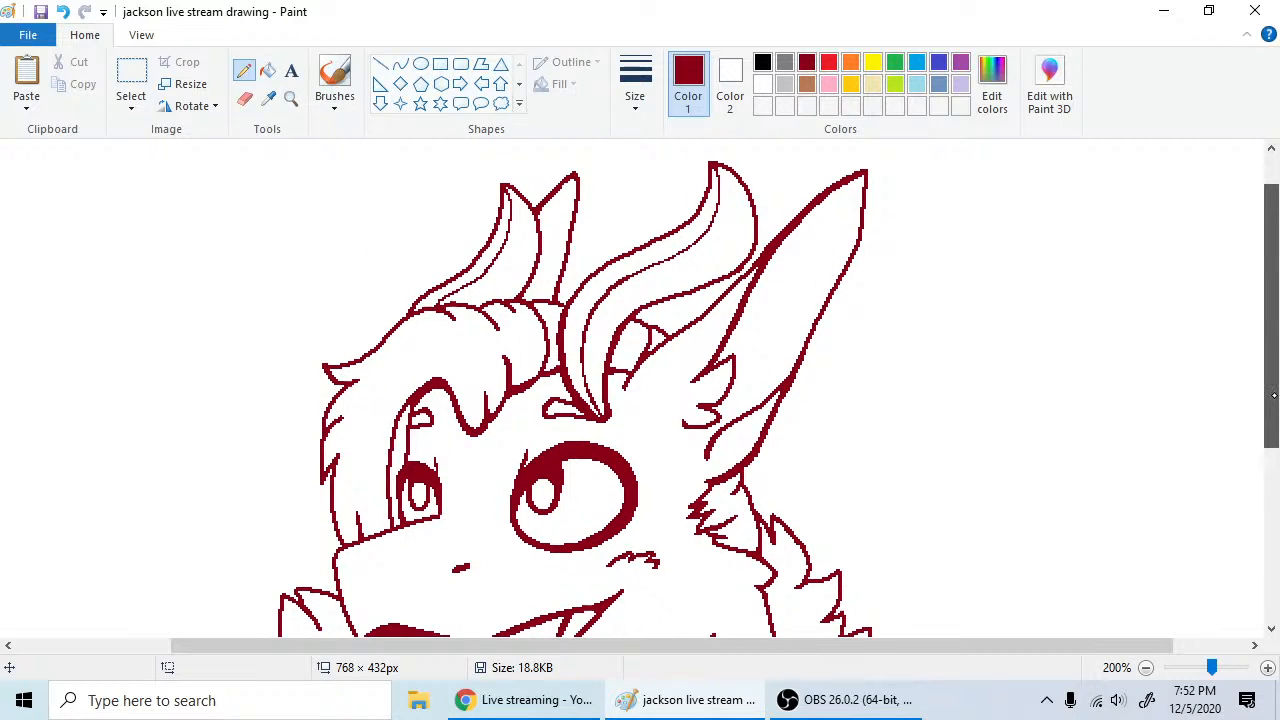
pyautogui.moveTo(1274, 396); pyautogui.dragTo(1274, 421)
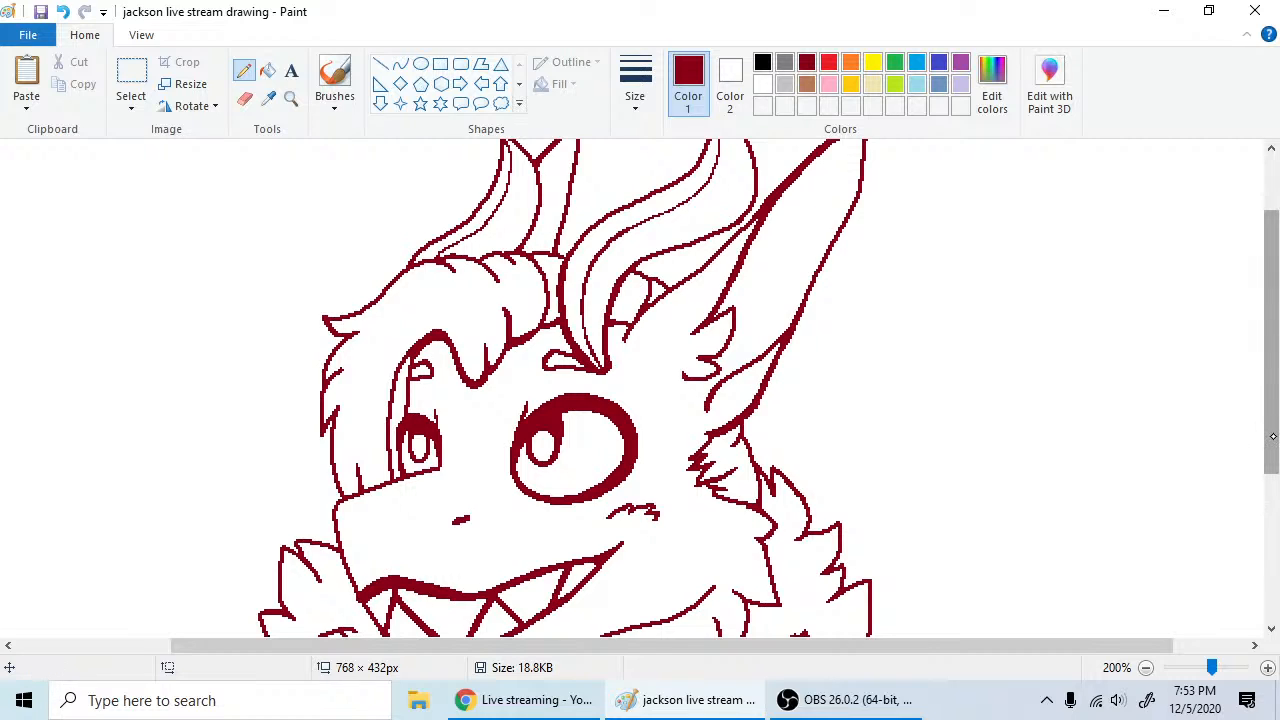
pyautogui.moveTo(1273, 436)
pyautogui.mouseDown()
pyautogui.moveTo(1270, 547)
pyautogui.moveTo(1266, 492)
pyautogui.mouseUp()
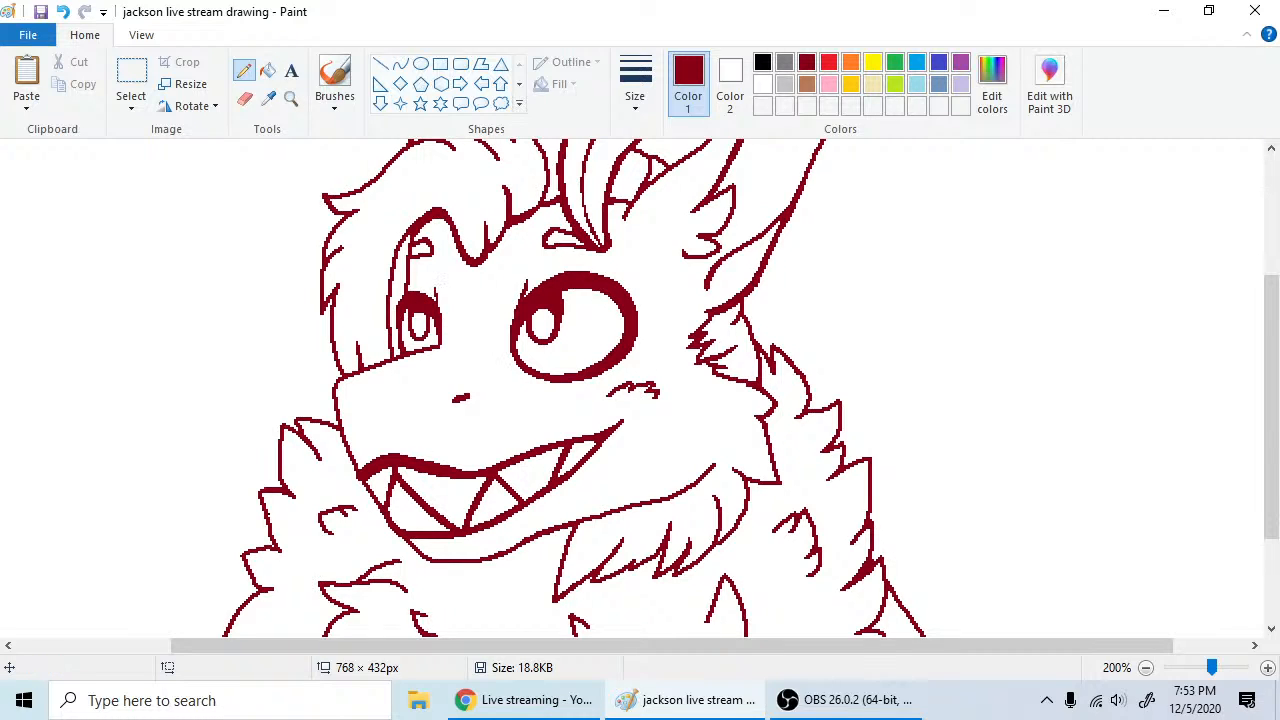
pyautogui.moveTo(1271, 499); pyautogui.dragTo(1272, 581)
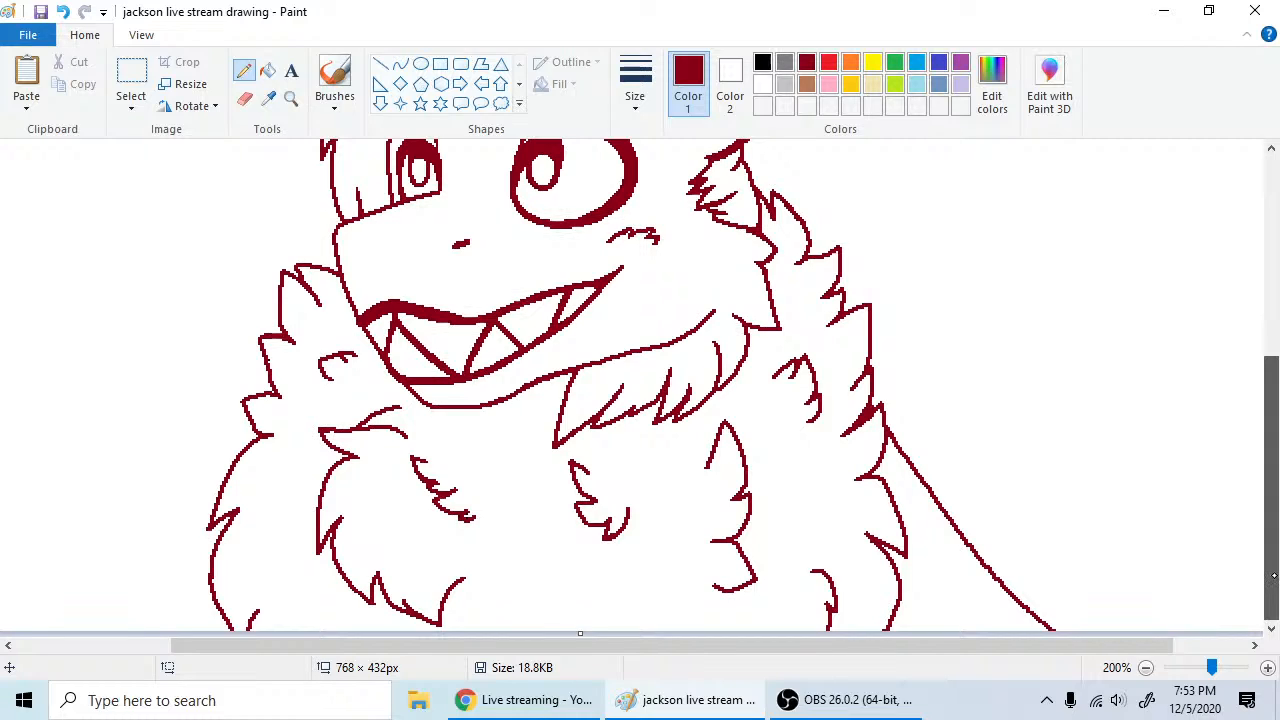
pyautogui.moveTo(1274, 575); pyautogui.dragTo(1274, 575)
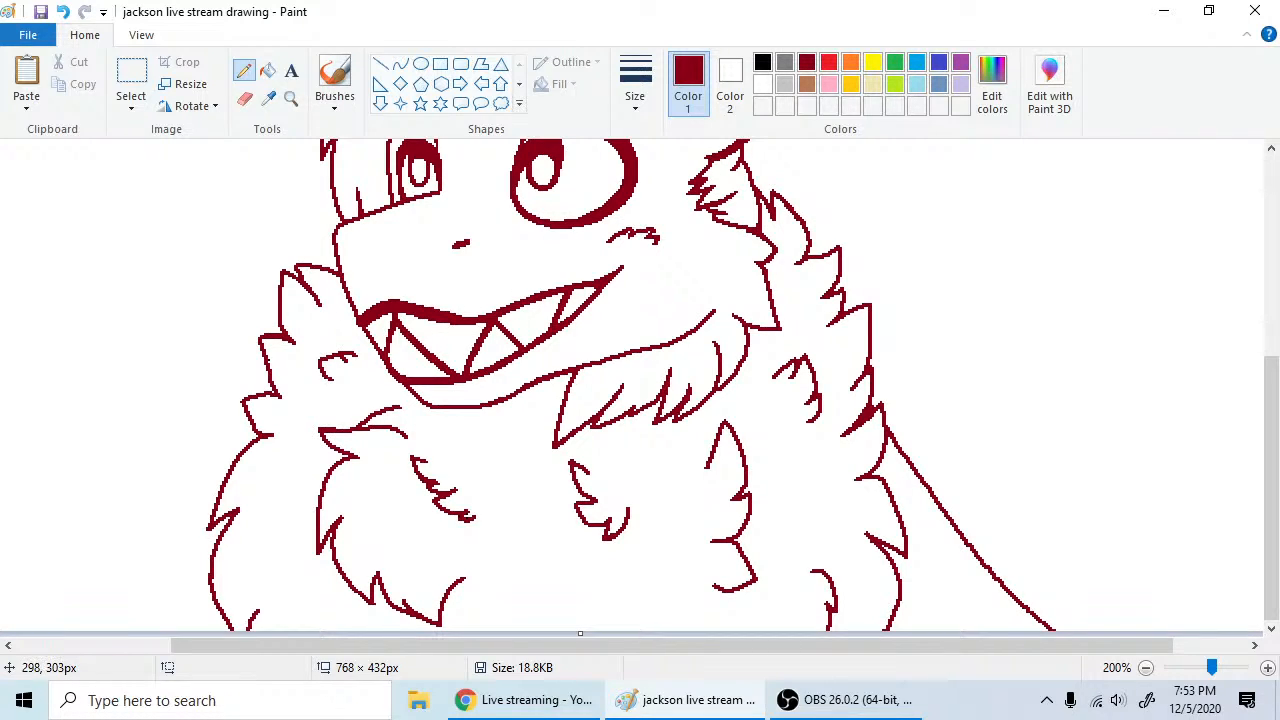
pyautogui.moveTo(357, 544); pyautogui.dragTo(369, 508)
pyautogui.moveTo(341, 570); pyautogui.dragTo(347, 535)
pyautogui.click(62, 11)
pyautogui.moveTo(375, 472); pyautogui.dragTo(407, 497)
pyautogui.moveTo(382, 518); pyautogui.dragTo(418, 535)
pyautogui.click(63, 12)
pyautogui.click(63, 12)
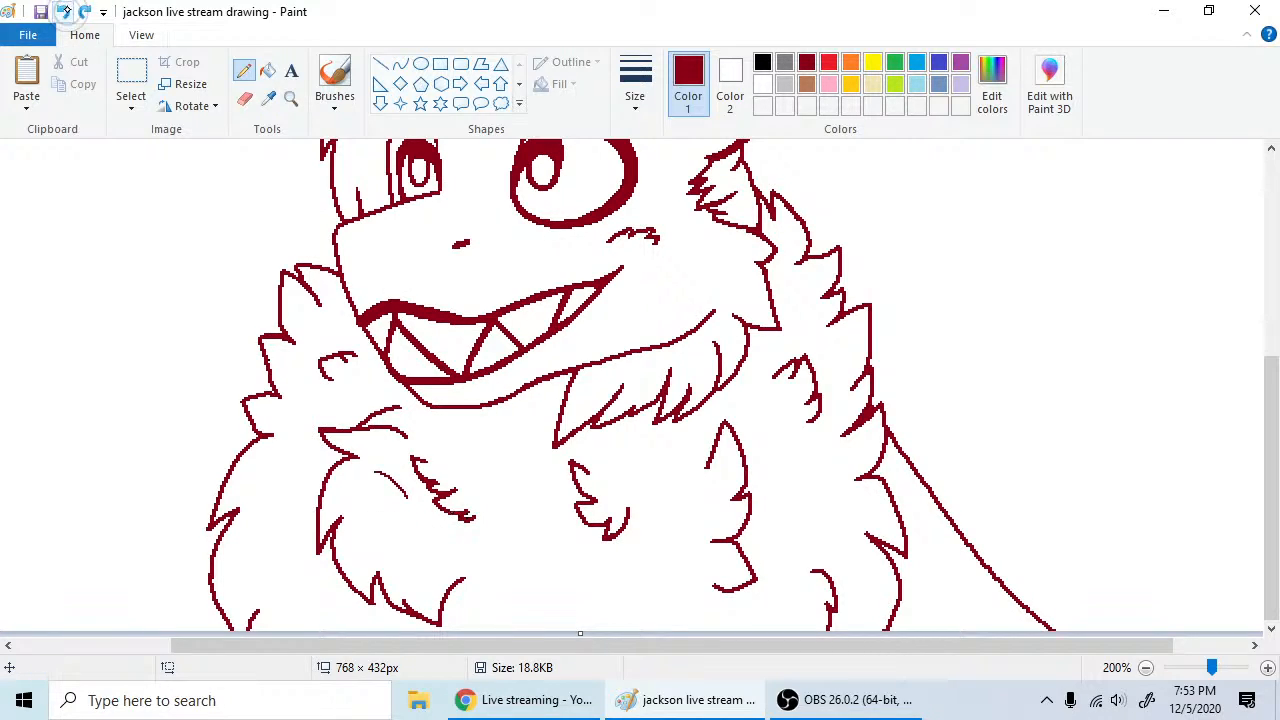
pyautogui.click(63, 12)
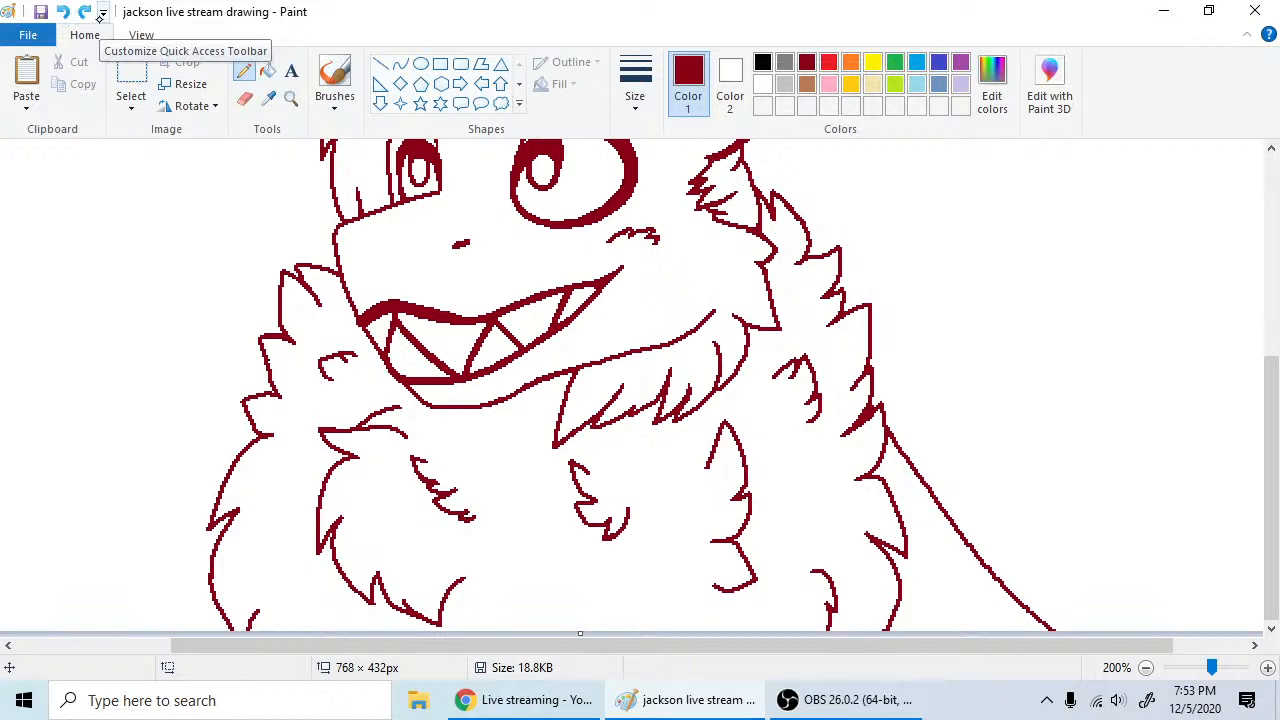
# - Trim the back tip of the jaw line with the Eraser
pyautogui.click(244, 98)
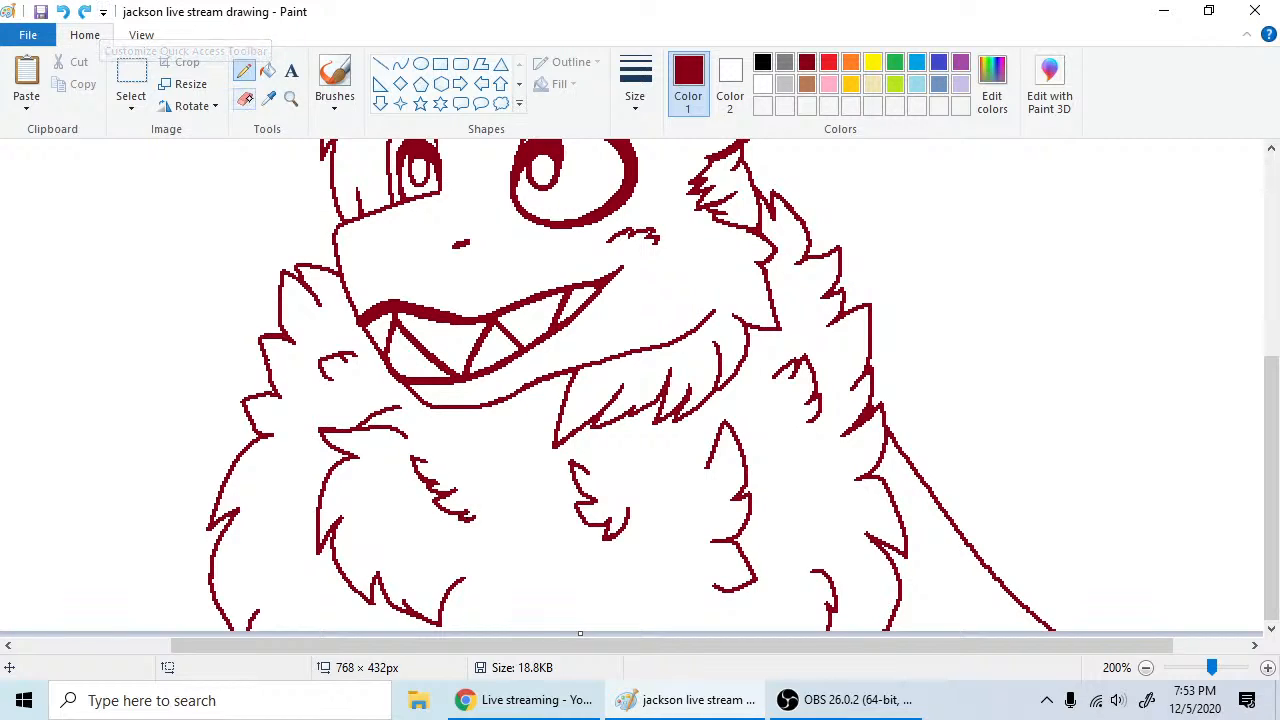
pyautogui.click(721, 311)
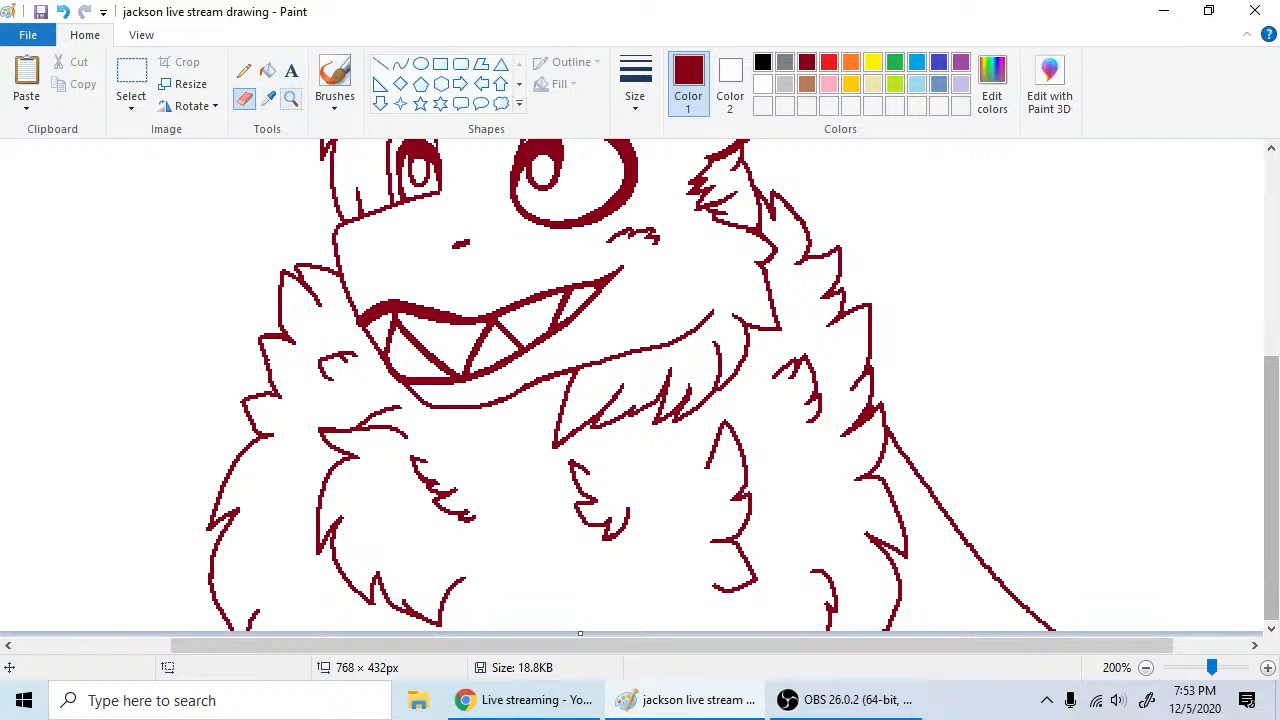
pyautogui.click(381, 64)
pyautogui.click(401, 64)
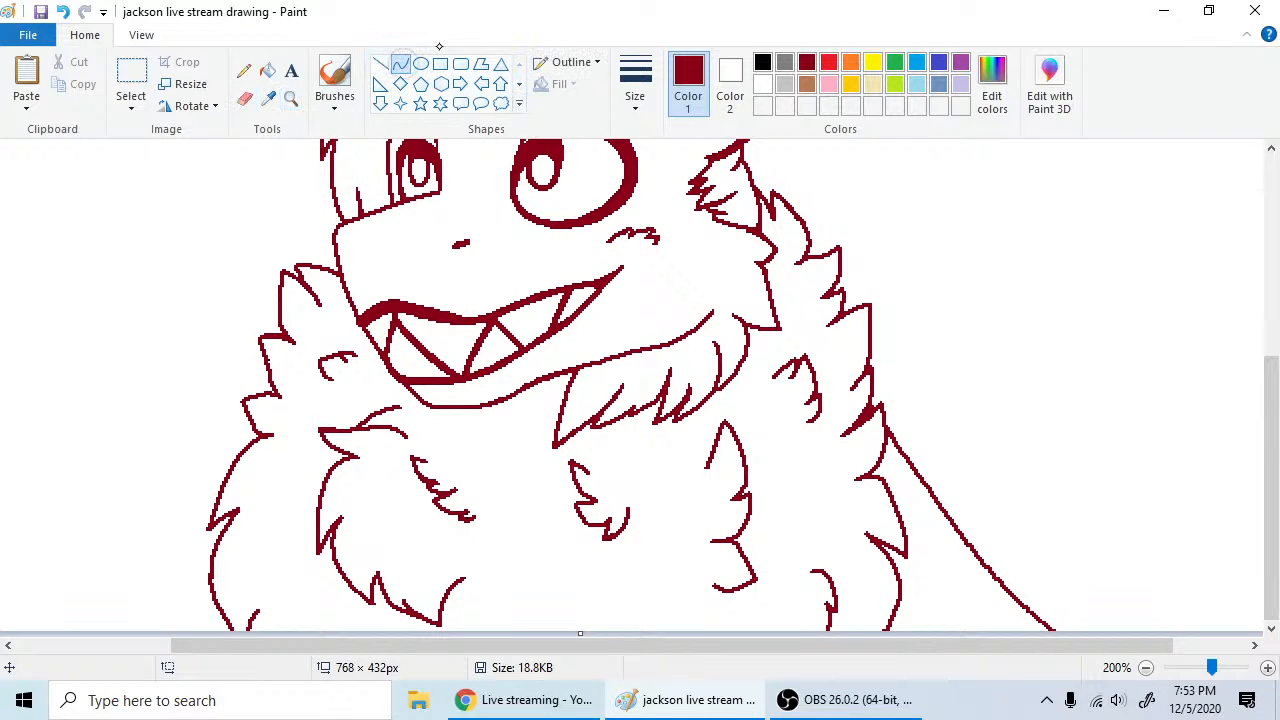
pyautogui.moveTo(890, 426); pyautogui.dragTo(1052, 632)
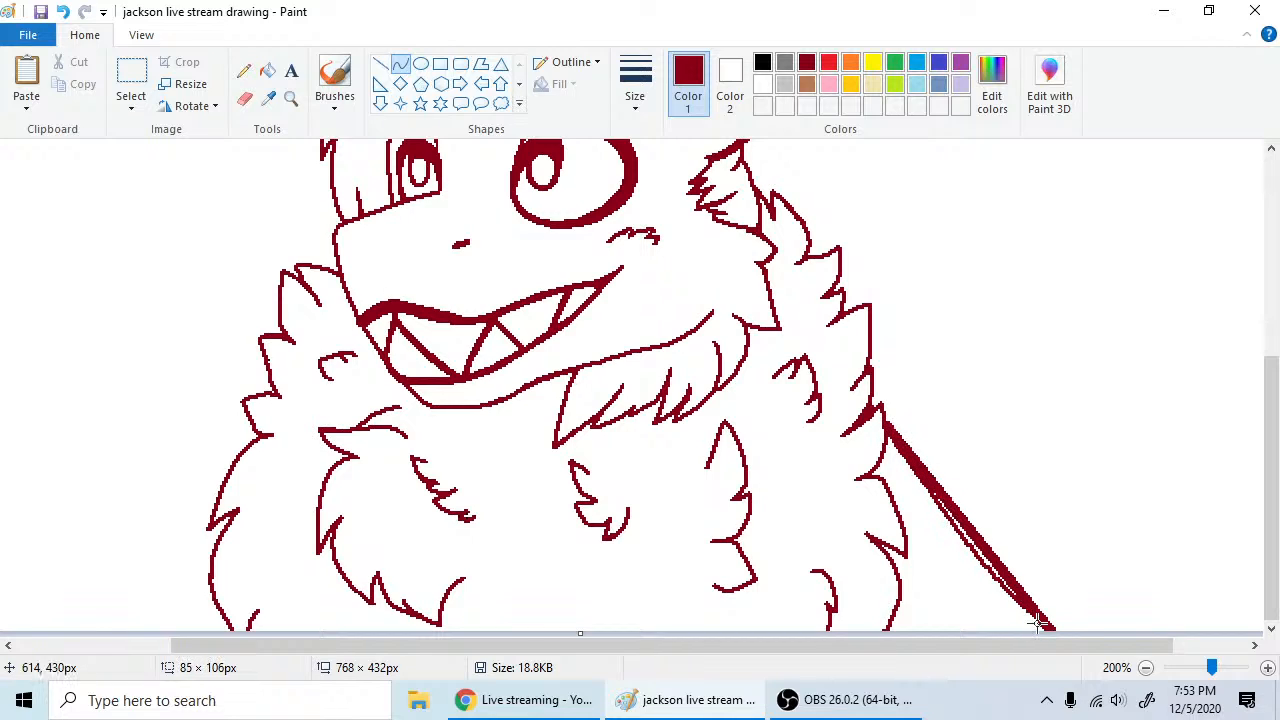
pyautogui.moveTo(975, 522); pyautogui.dragTo(960, 513)
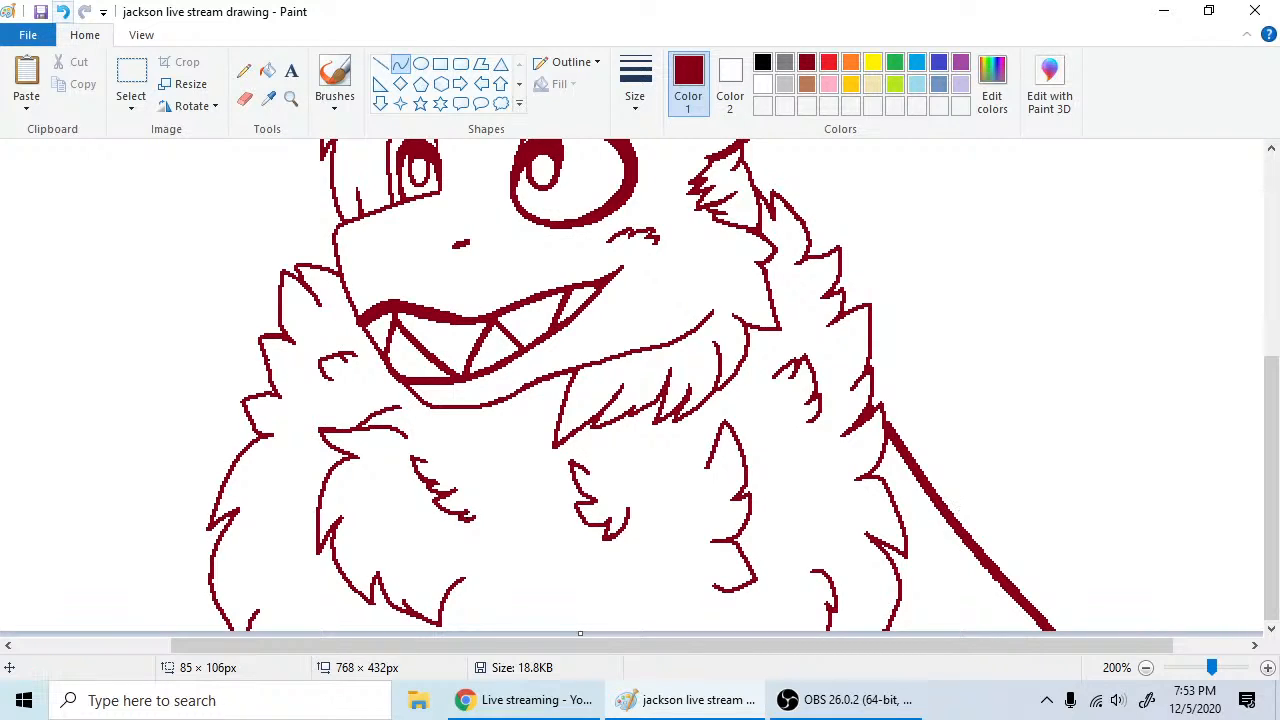
pyautogui.click(62, 11)
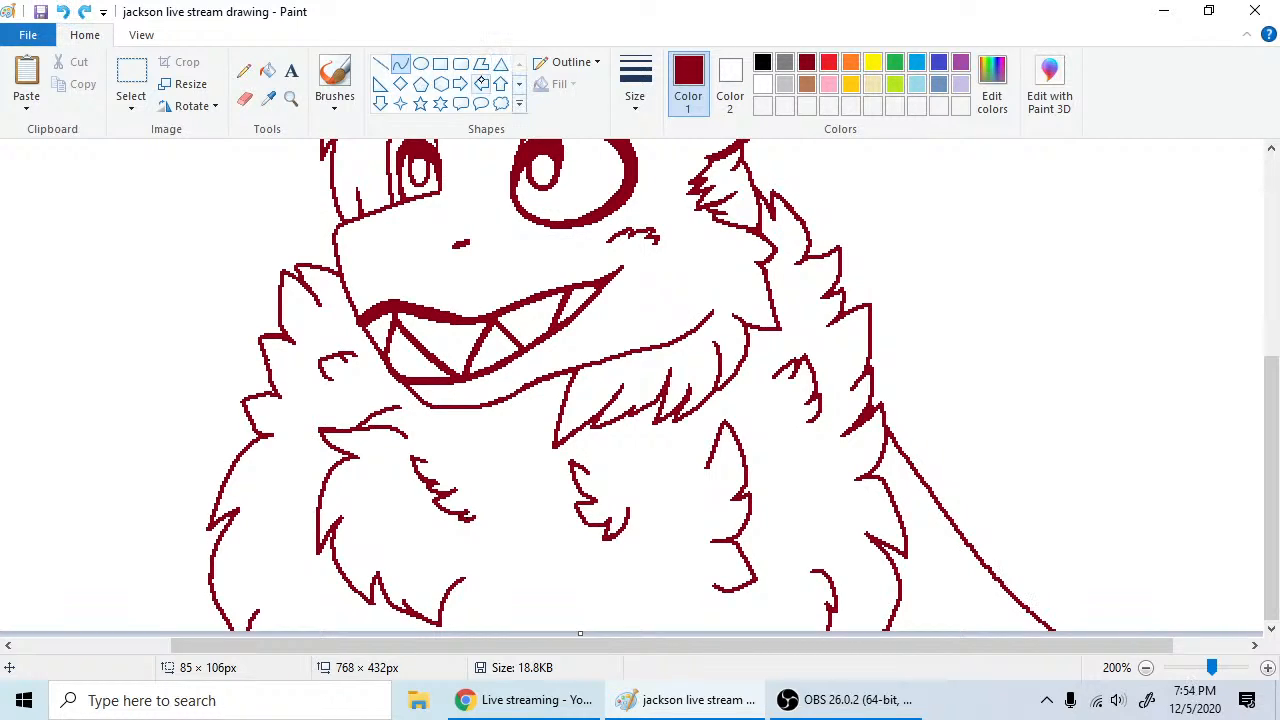
# - Choose a thinner line size for the Curve tool
pyautogui.click(519, 85)
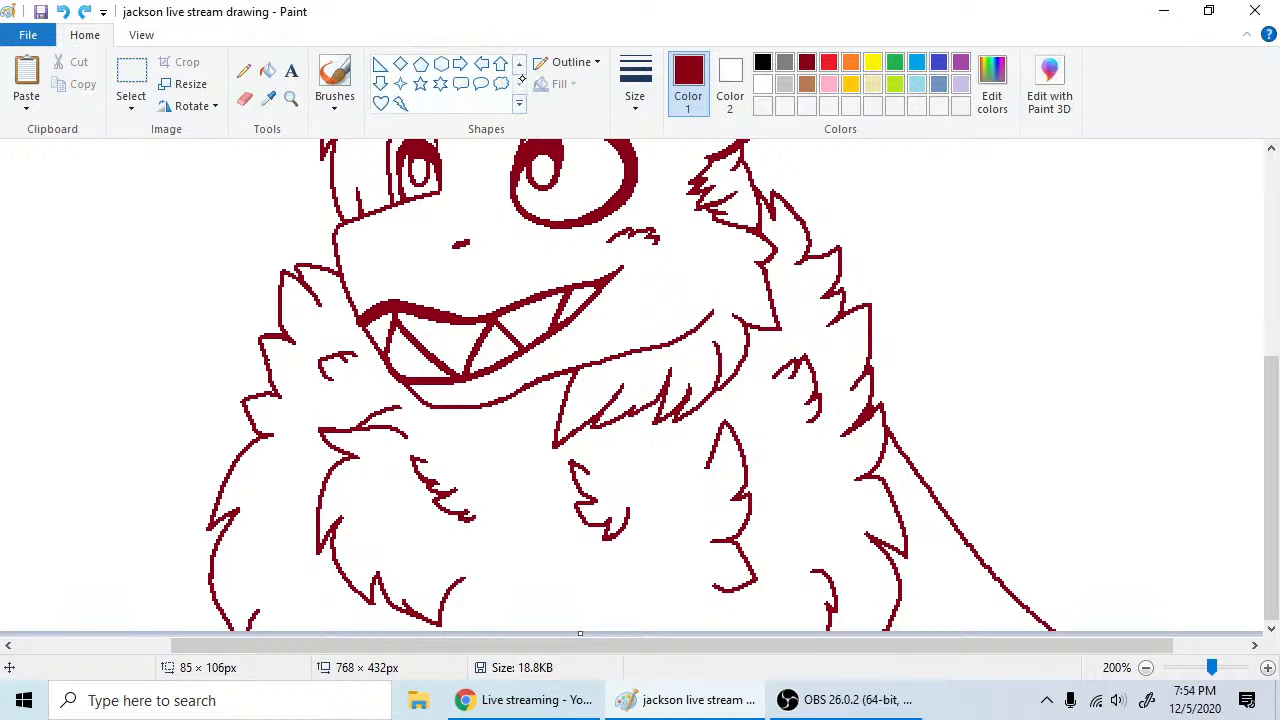
pyautogui.click(519, 62)
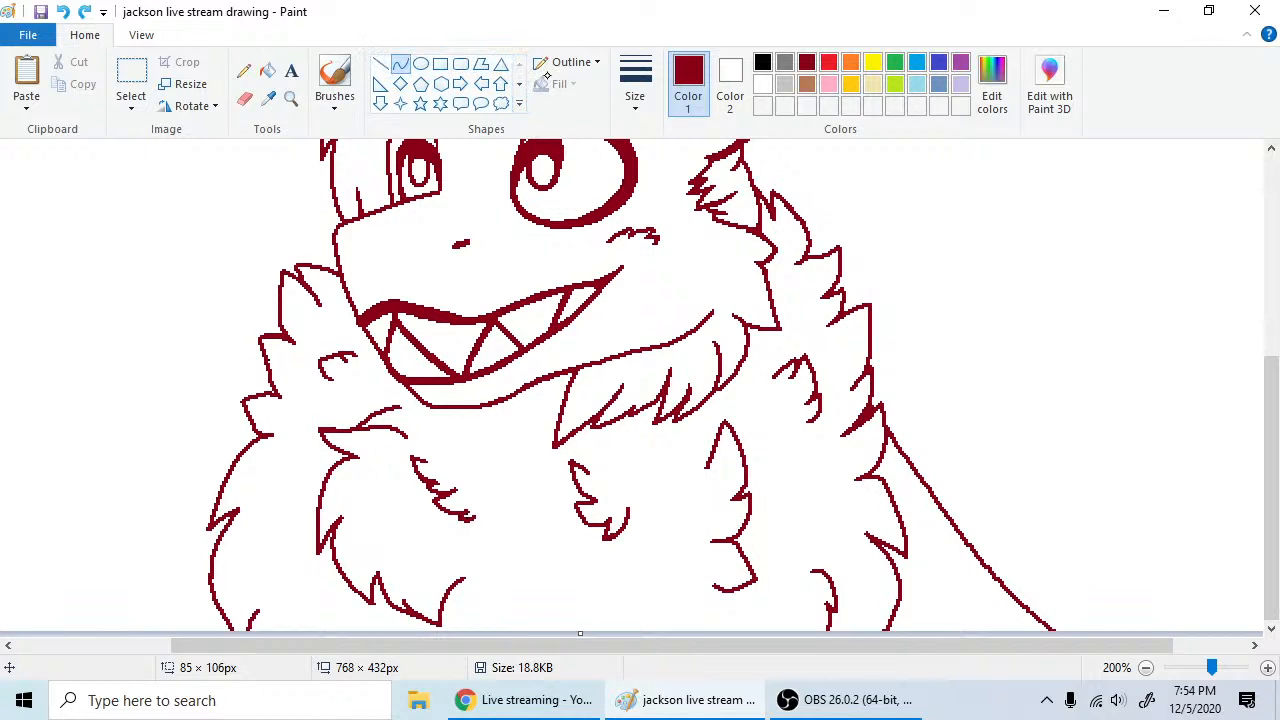
pyautogui.click(585, 62)
pyautogui.click(621, 69)
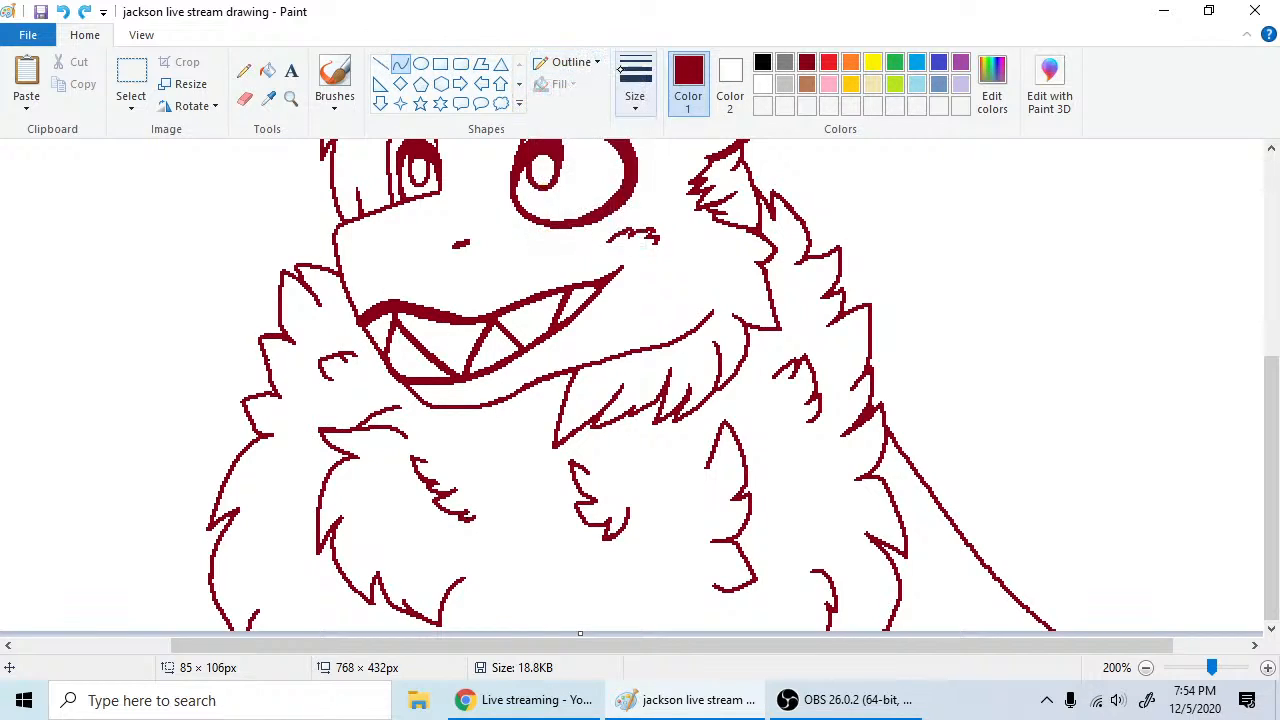
pyautogui.click(635, 80)
pyautogui.click(634, 140)
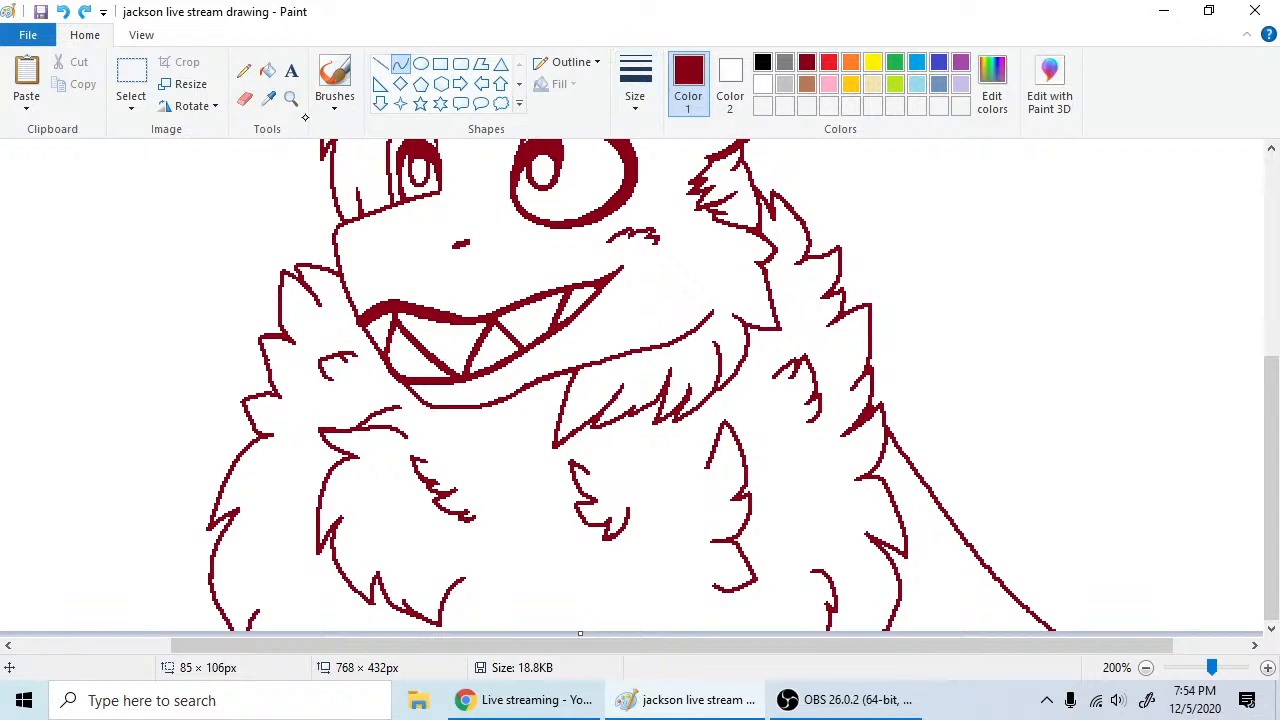
# - Erase the existing shoulder line running from the neck fur down to the canvas's lower edge
pyautogui.click(245, 98)
pyautogui.moveTo(1009, 581)
pyautogui.mouseDown()
pyautogui.moveTo(1030, 587)
pyautogui.moveTo(1013, 597)
pyautogui.moveTo(1041, 619)
pyautogui.moveTo(934, 484)
pyautogui.mouseUp()
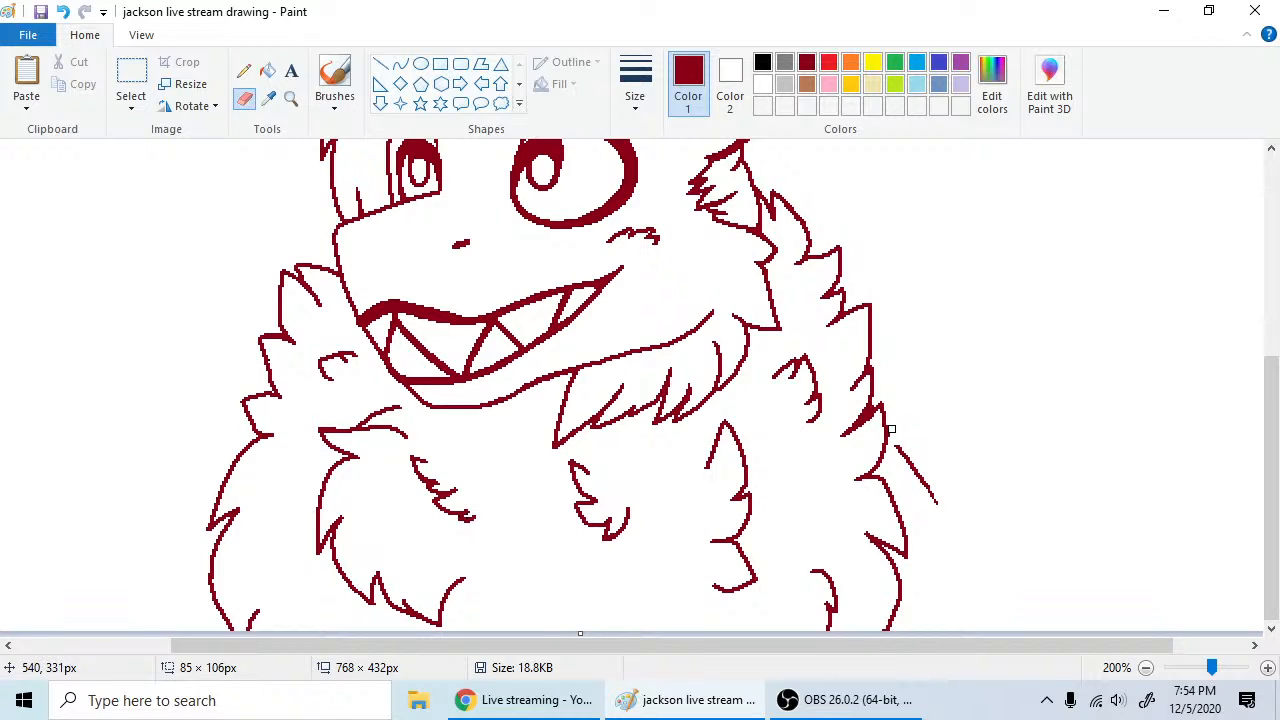
pyautogui.moveTo(891, 429); pyautogui.dragTo(937, 494)
# - Try to redraw the shoulder line as a thin curve of about 70 × 106 px, and undo it
pyautogui.click(400, 63)
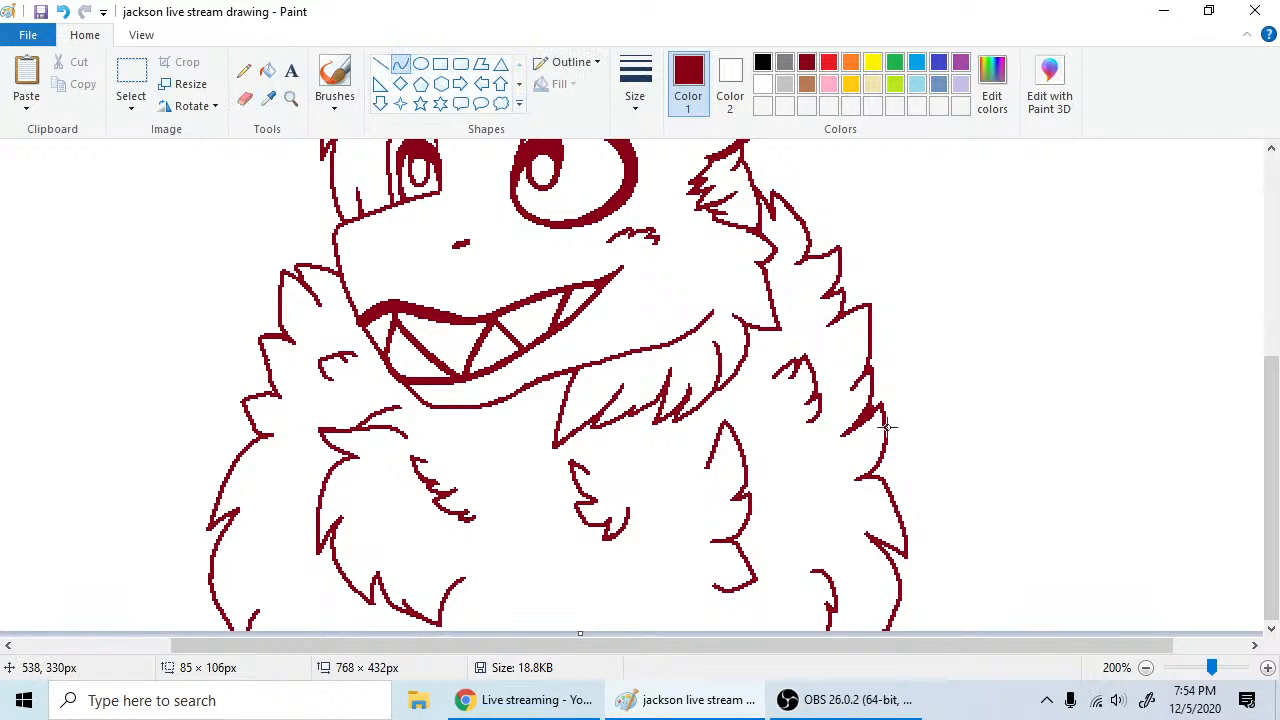
pyautogui.moveTo(884, 424); pyautogui.dragTo(1022, 630)
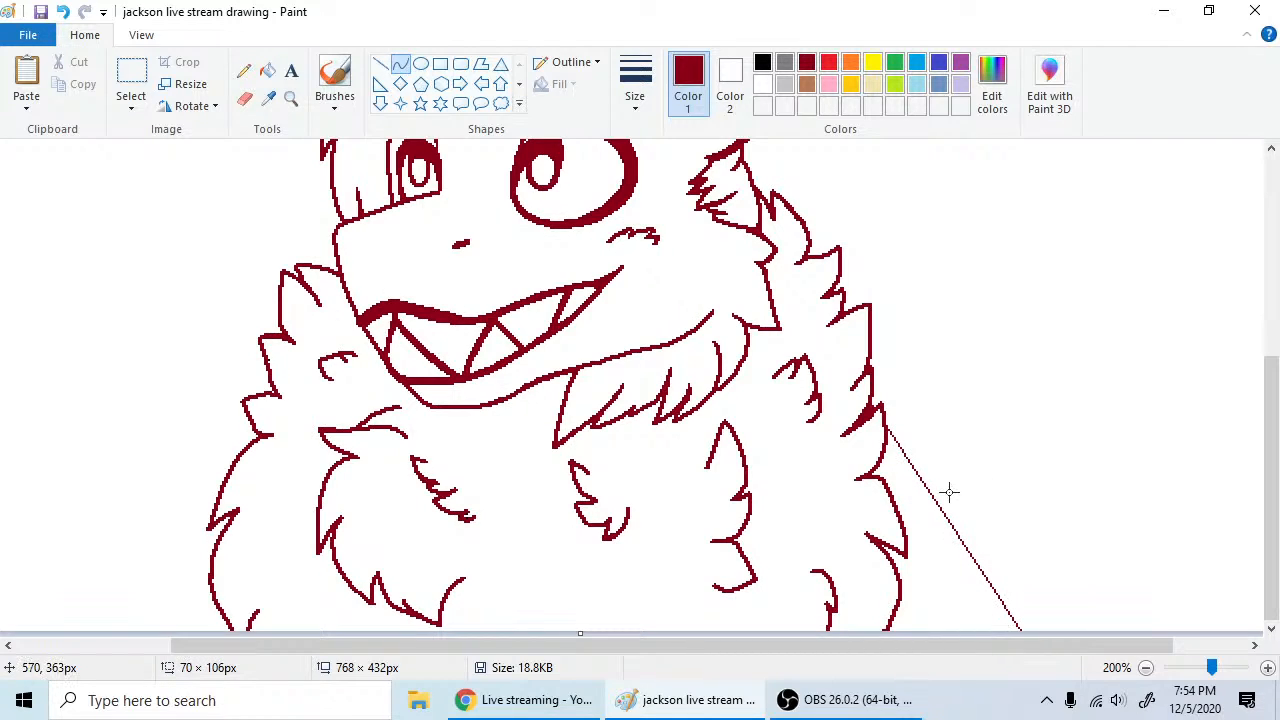
pyautogui.moveTo(944, 508)
pyautogui.mouseDown()
pyautogui.moveTo(923, 525)
pyautogui.moveTo(943, 513)
pyautogui.mouseUp()
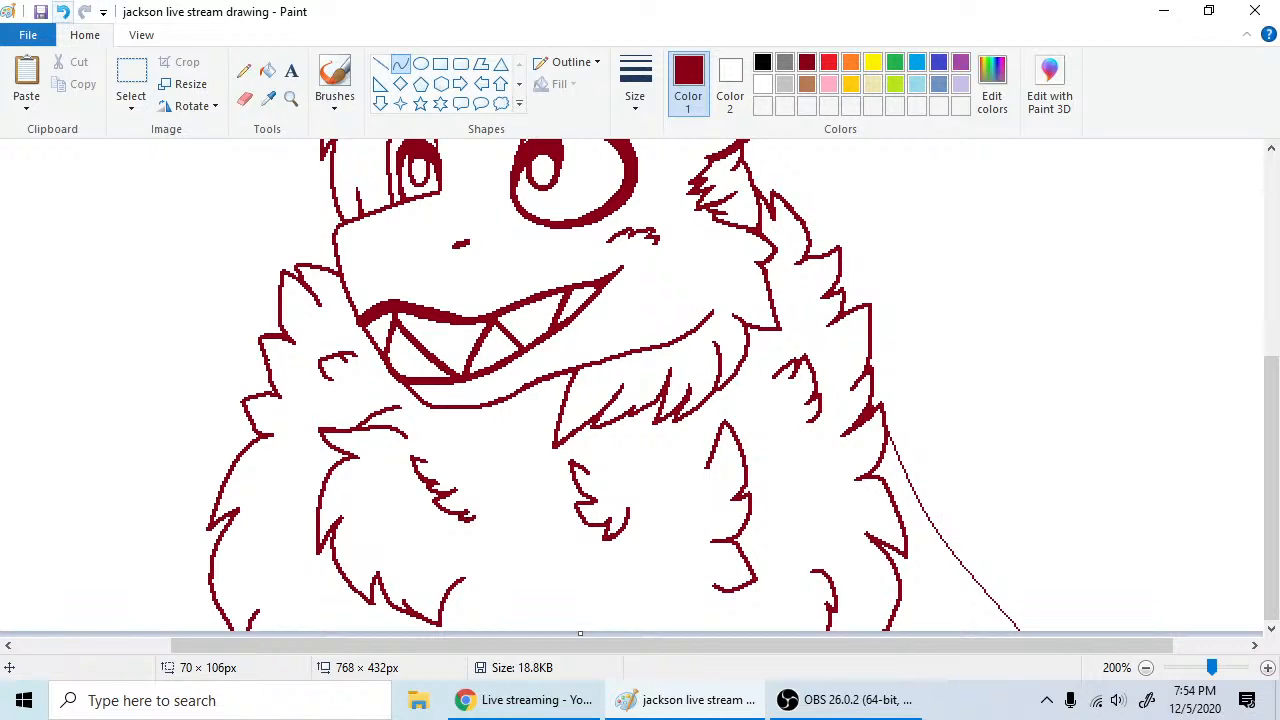
pyautogui.click(62, 12)
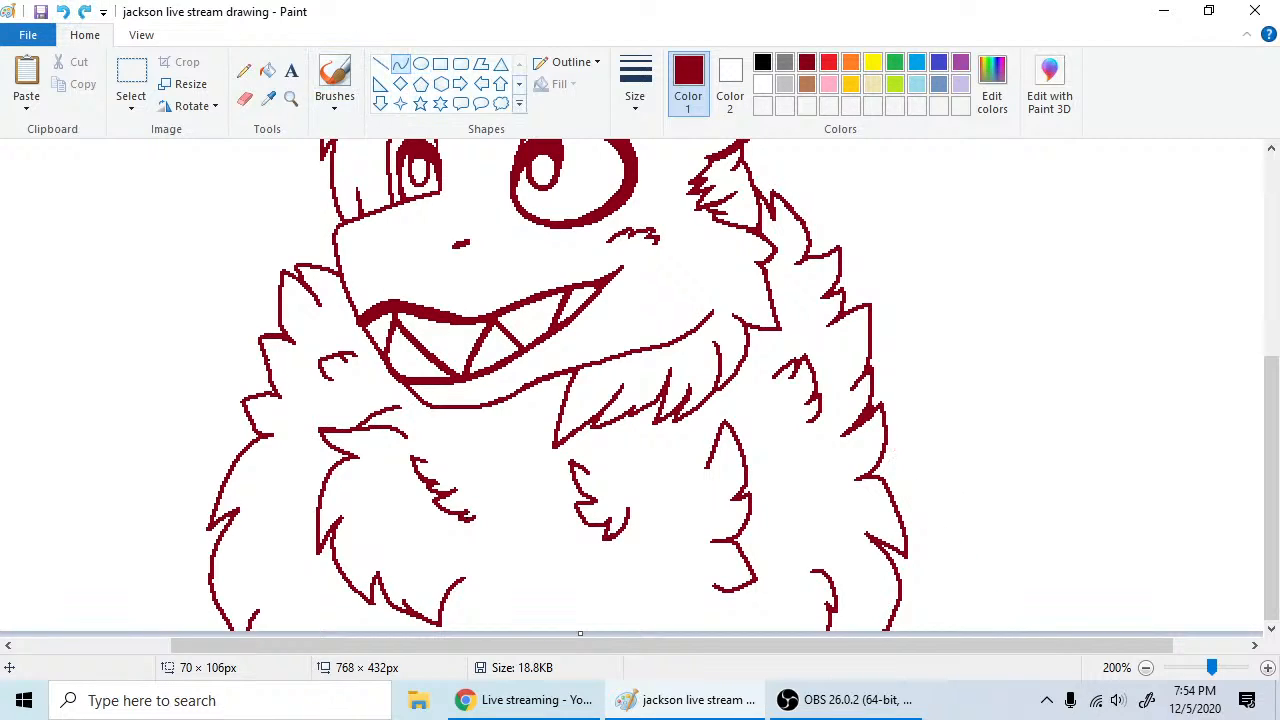
# - Draw a thicker, slightly sagging shoulder curve of about 76 × 100 px from the neck fur to the canvas's lower edge
pyautogui.click(635, 85)
pyautogui.click(666, 174)
pyautogui.moveTo(887, 441); pyautogui.dragTo(1034, 634)
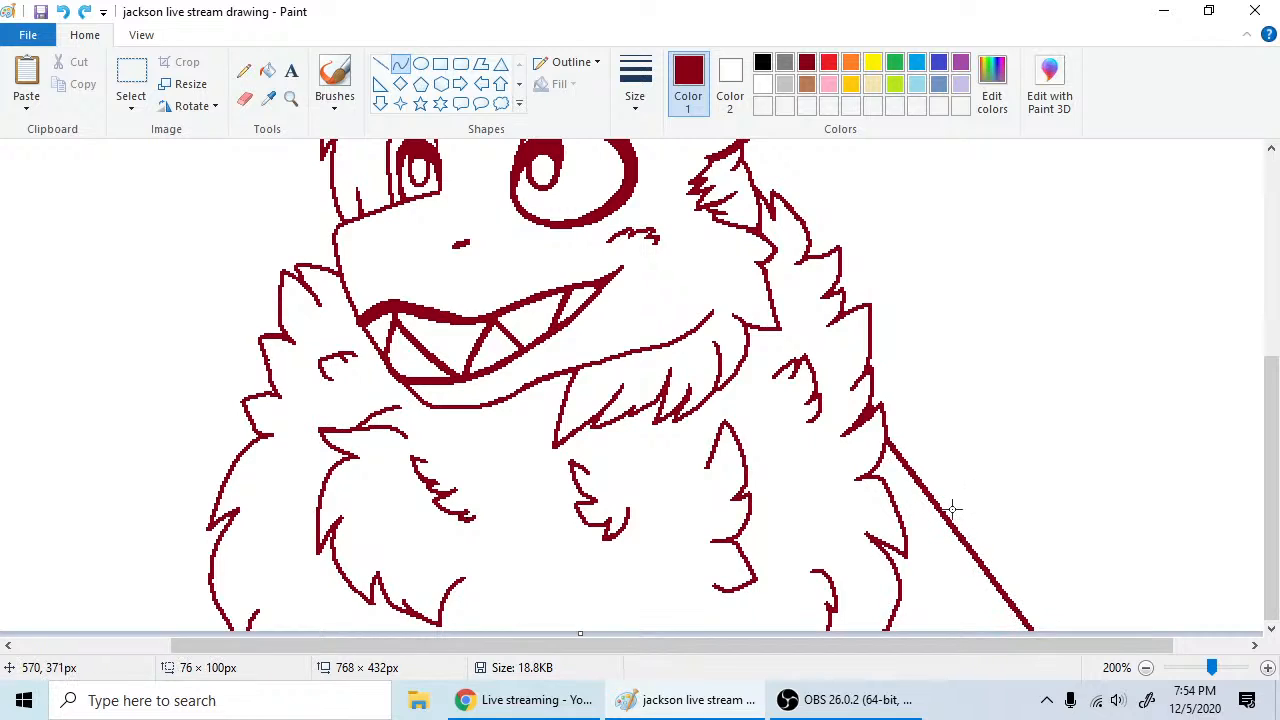
pyautogui.moveTo(947, 519); pyautogui.dragTo(978, 575)
pyautogui.rightClick(978, 575)
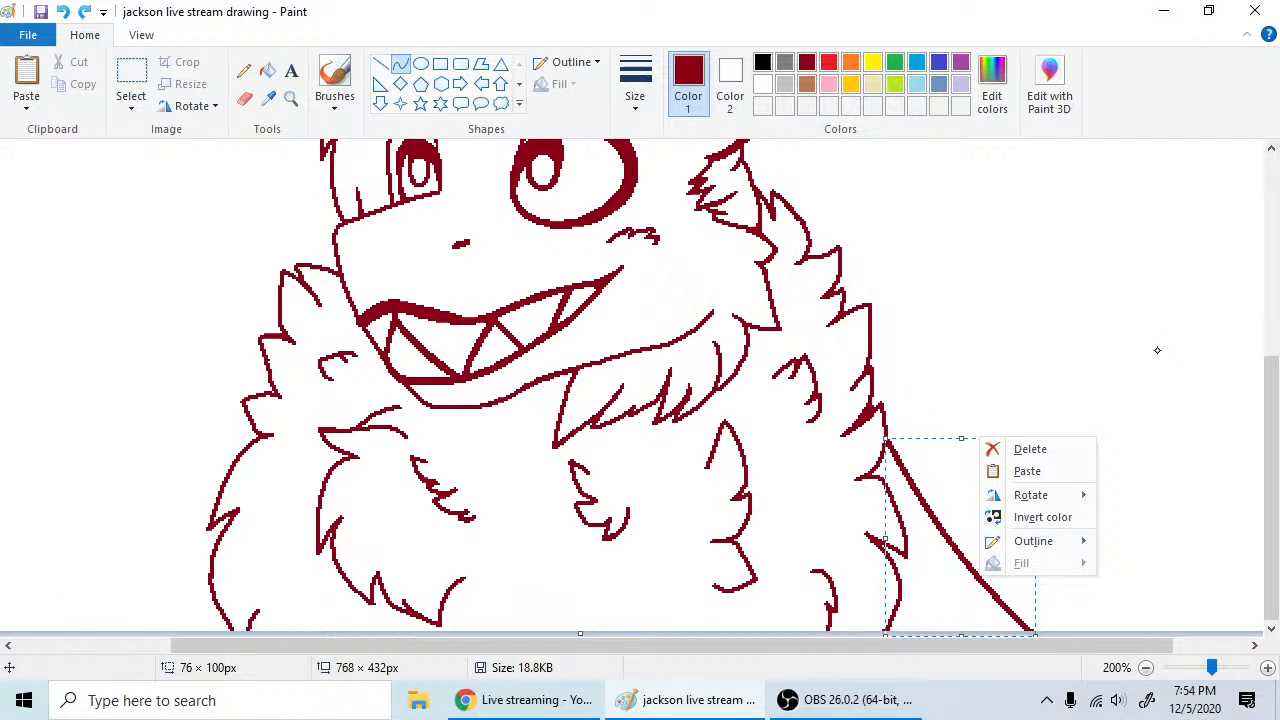
pyautogui.click(243, 69)
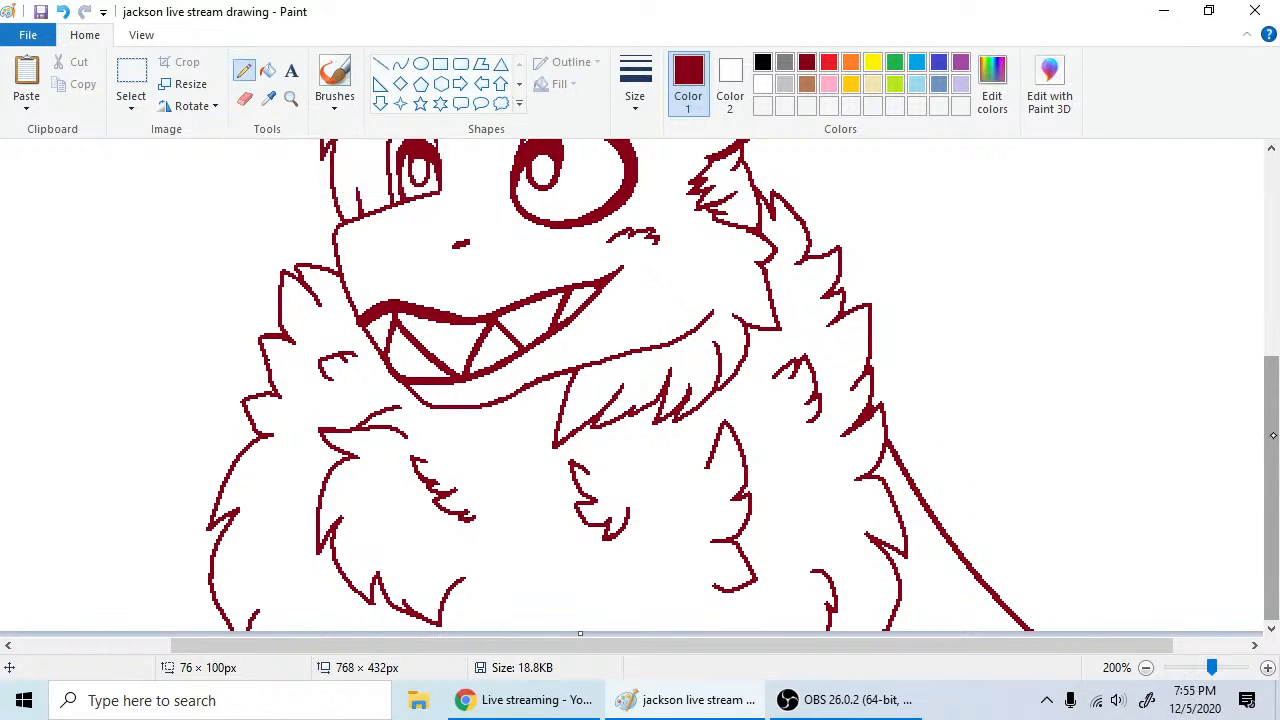
# - Try filling the narrow hair gap beside the far eye with dark red, compare with and without it, and undo it
pyautogui.moveTo(1274, 437)
pyautogui.mouseDown()
pyautogui.moveTo(1276, 267)
pyautogui.moveTo(1275, 297)
pyautogui.mouseUp()
pyautogui.click(267, 70)
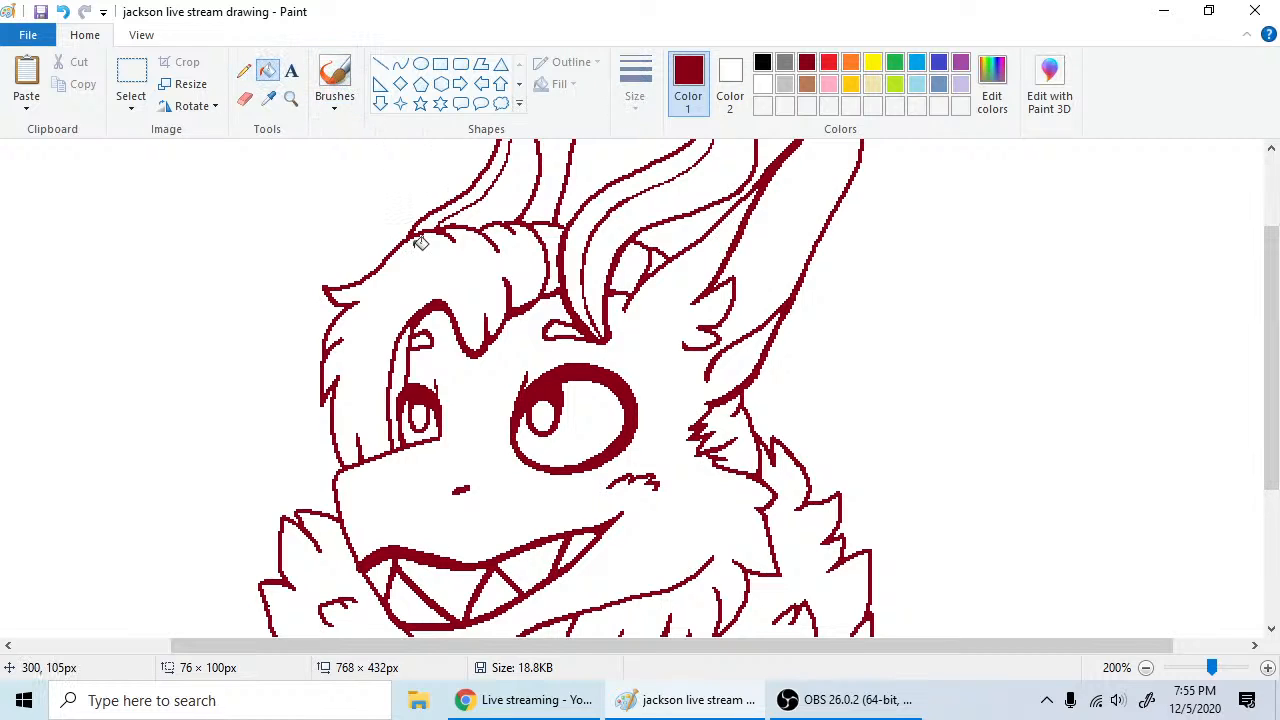
pyautogui.click(405, 355)
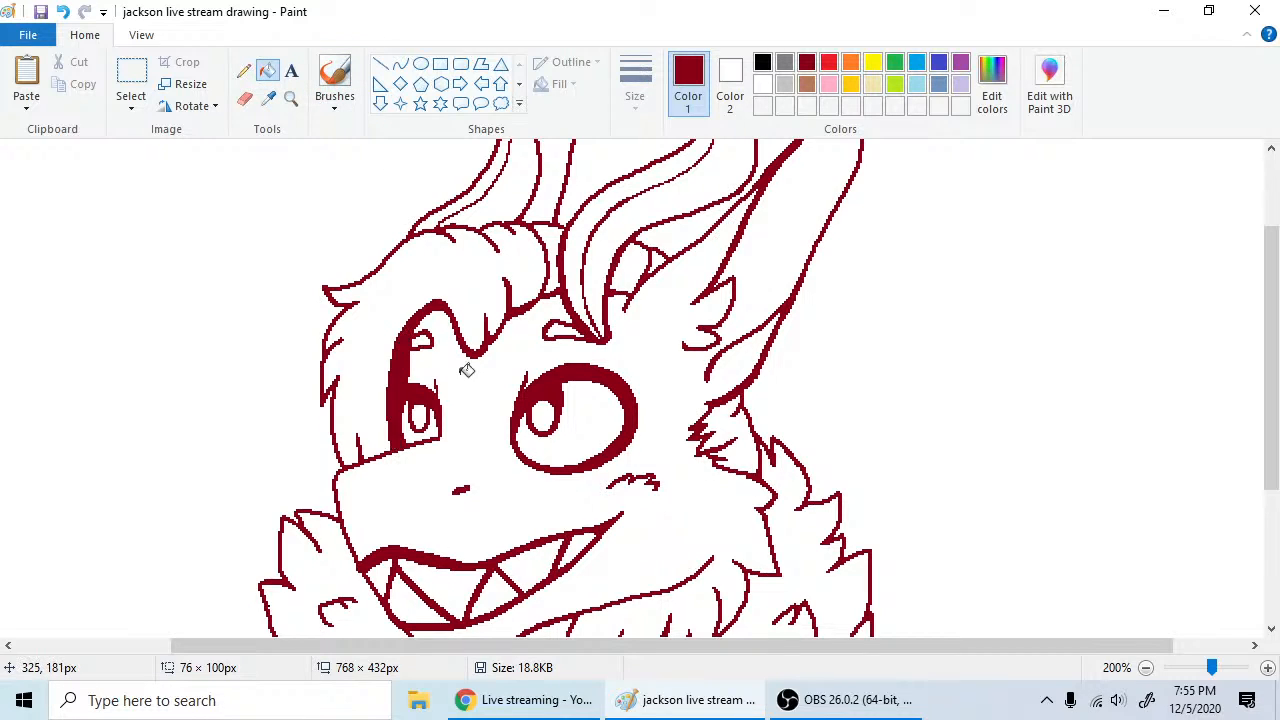
pyautogui.moveTo(1270, 377)
pyautogui.mouseDown()
pyautogui.moveTo(1271, 501)
pyautogui.moveTo(1269, 397)
pyautogui.mouseUp()
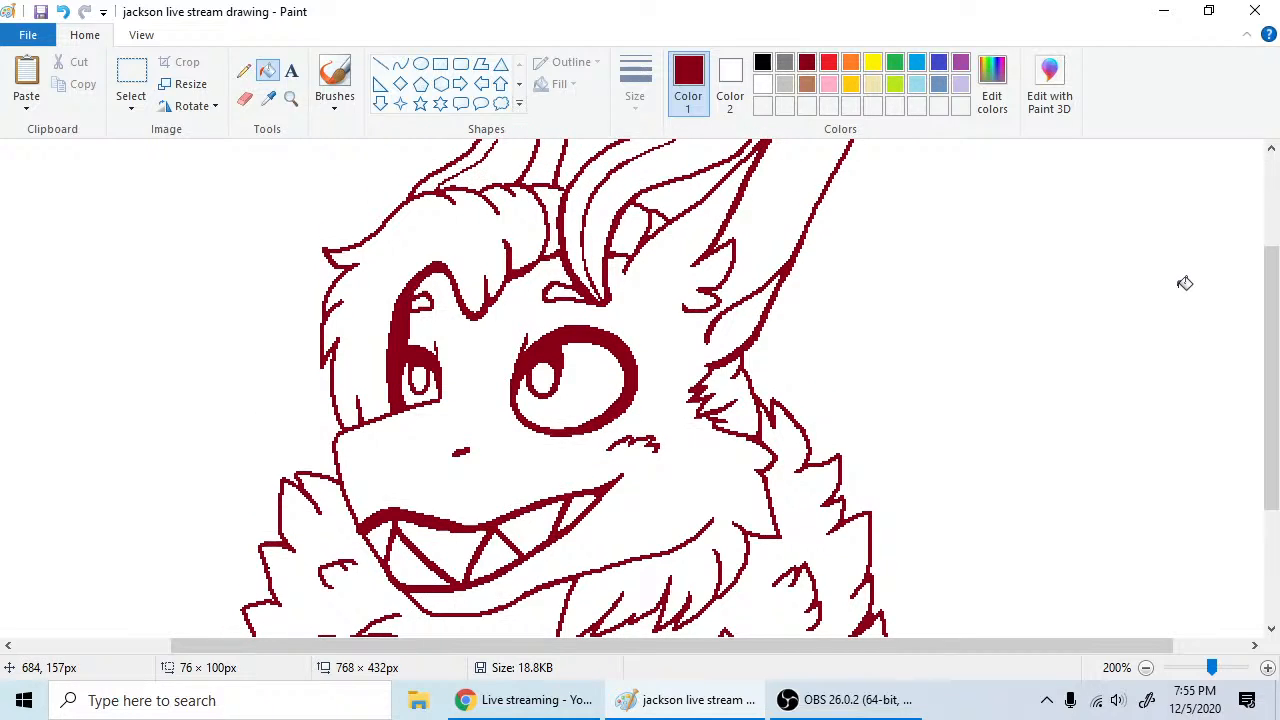
pyautogui.click(1146, 667)
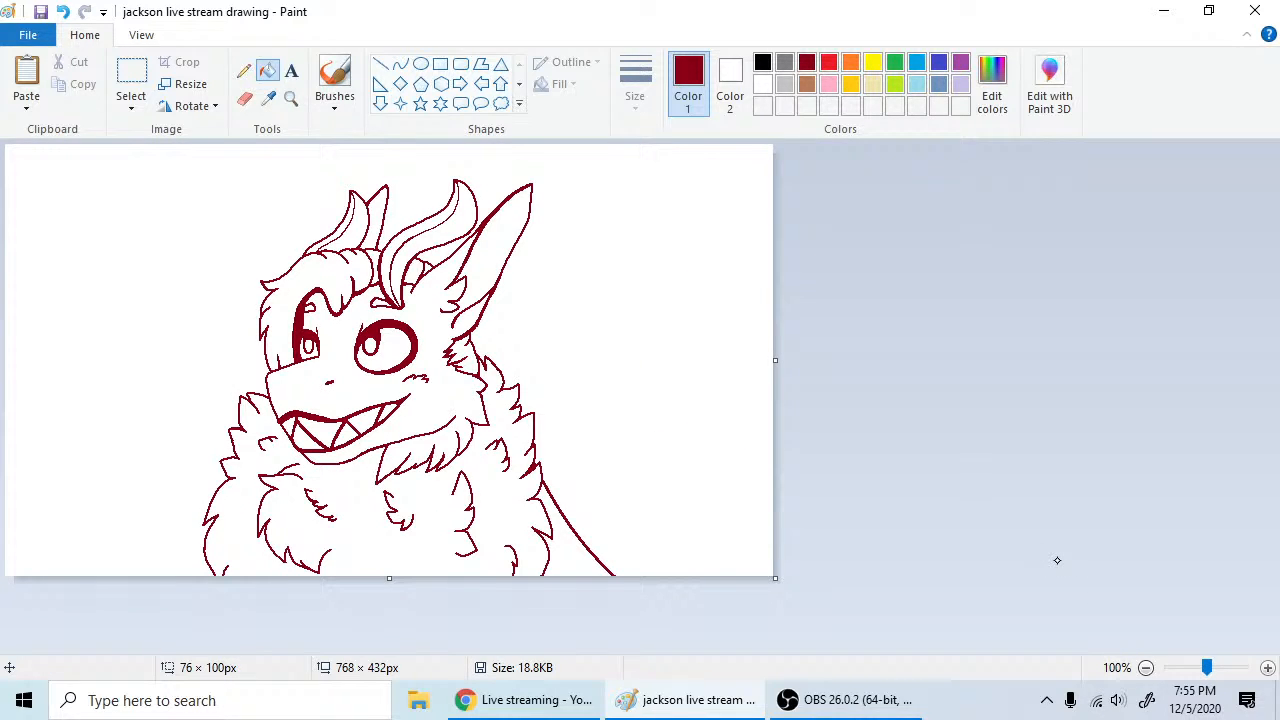
pyautogui.click(62, 11)
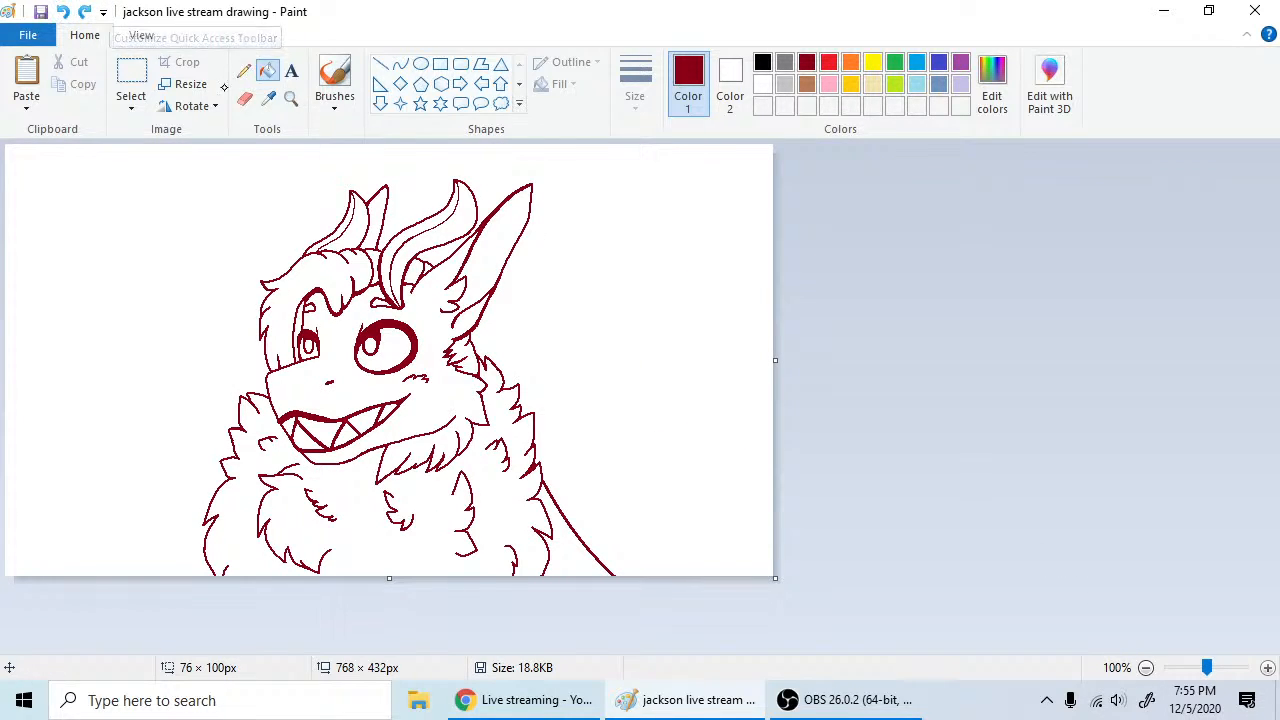
pyautogui.click(85, 11)
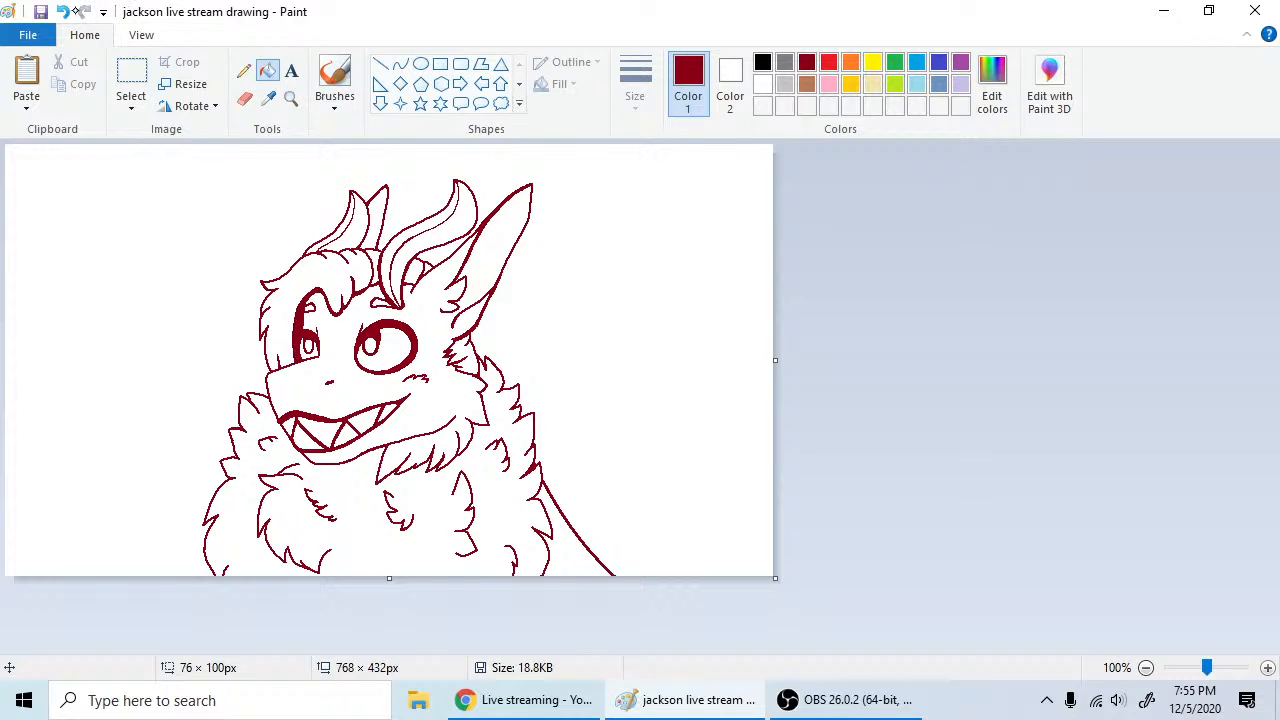
pyautogui.click(62, 11)
# - Change the Pencil's line size and switch to the Eraser
pyautogui.click(1267, 667)
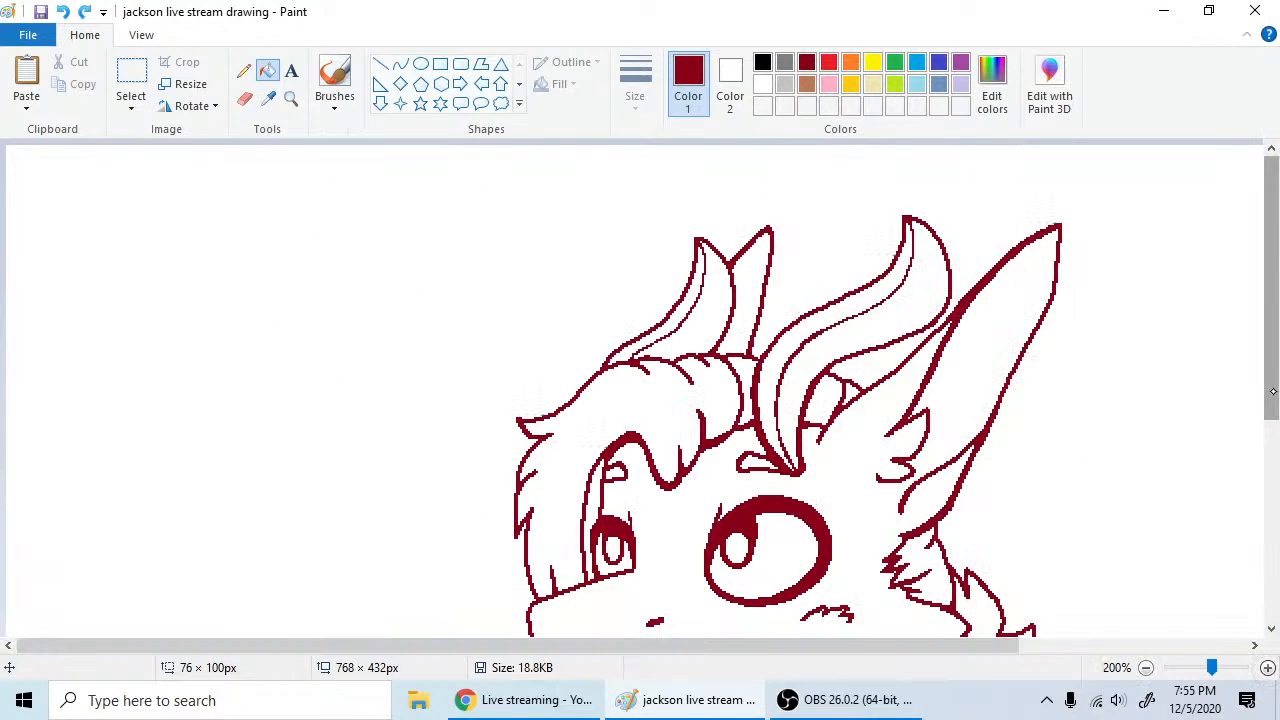
pyautogui.moveTo(1271, 390); pyautogui.dragTo(1271, 575)
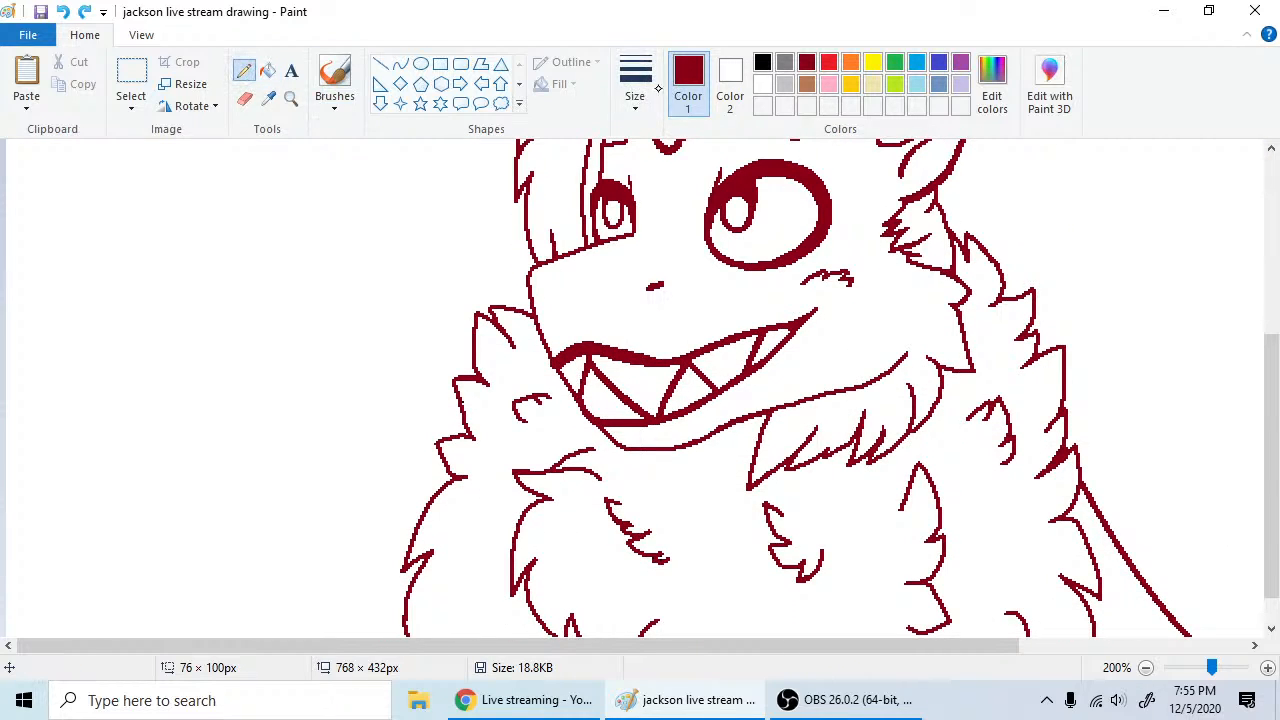
pyautogui.click(635, 88)
pyautogui.click(680, 140)
pyautogui.click(244, 98)
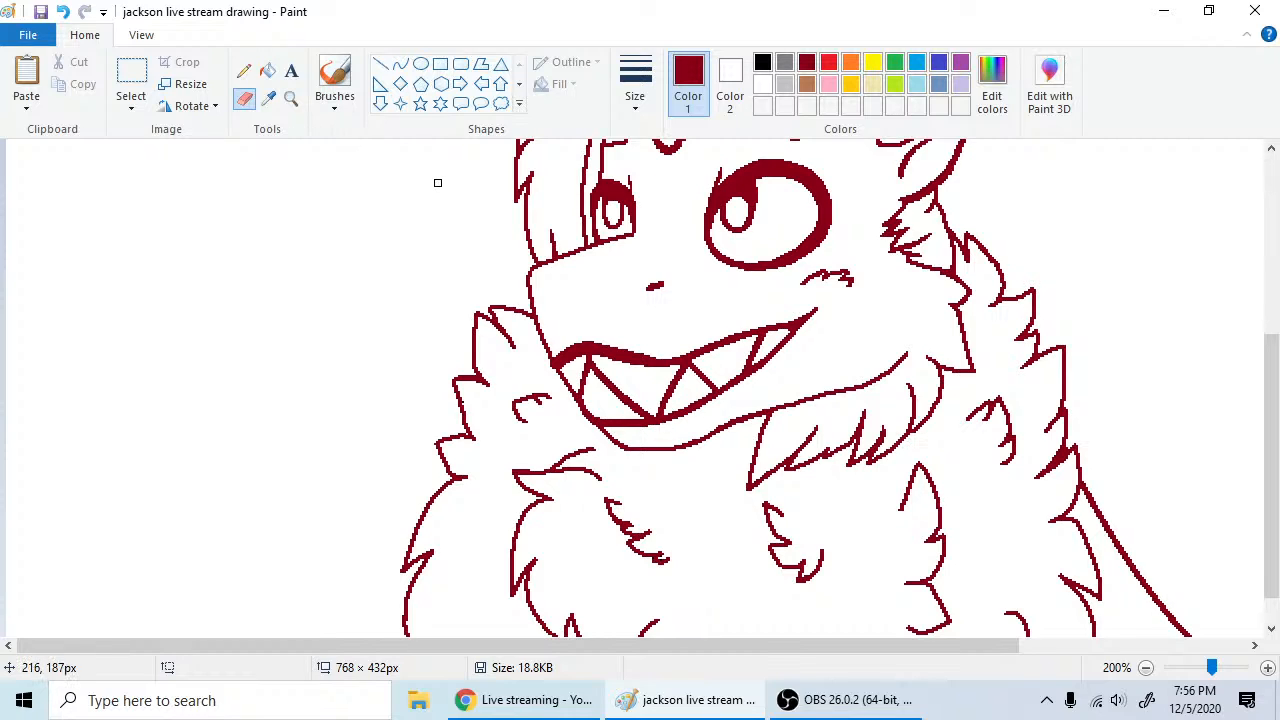
# - Try to redraw the whole jaw line from the mouth to the cheek as one thick curve
pyautogui.click(1146, 667)
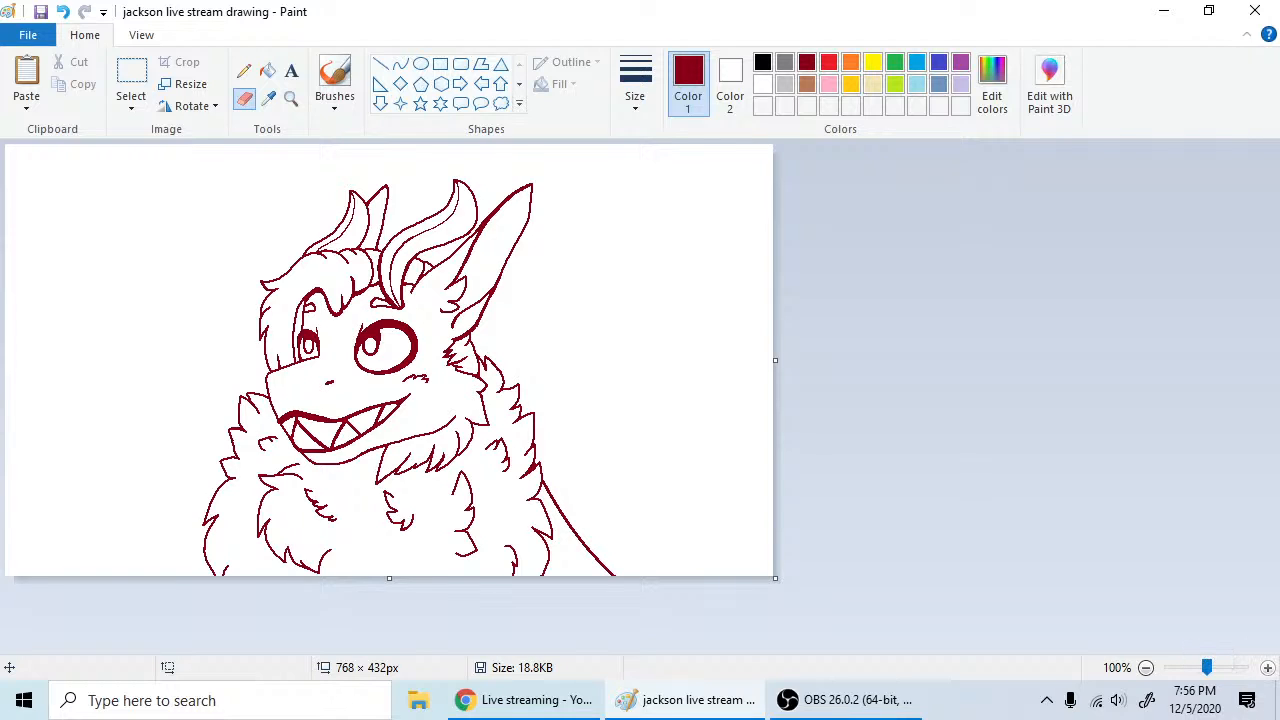
pyautogui.click(1267, 667)
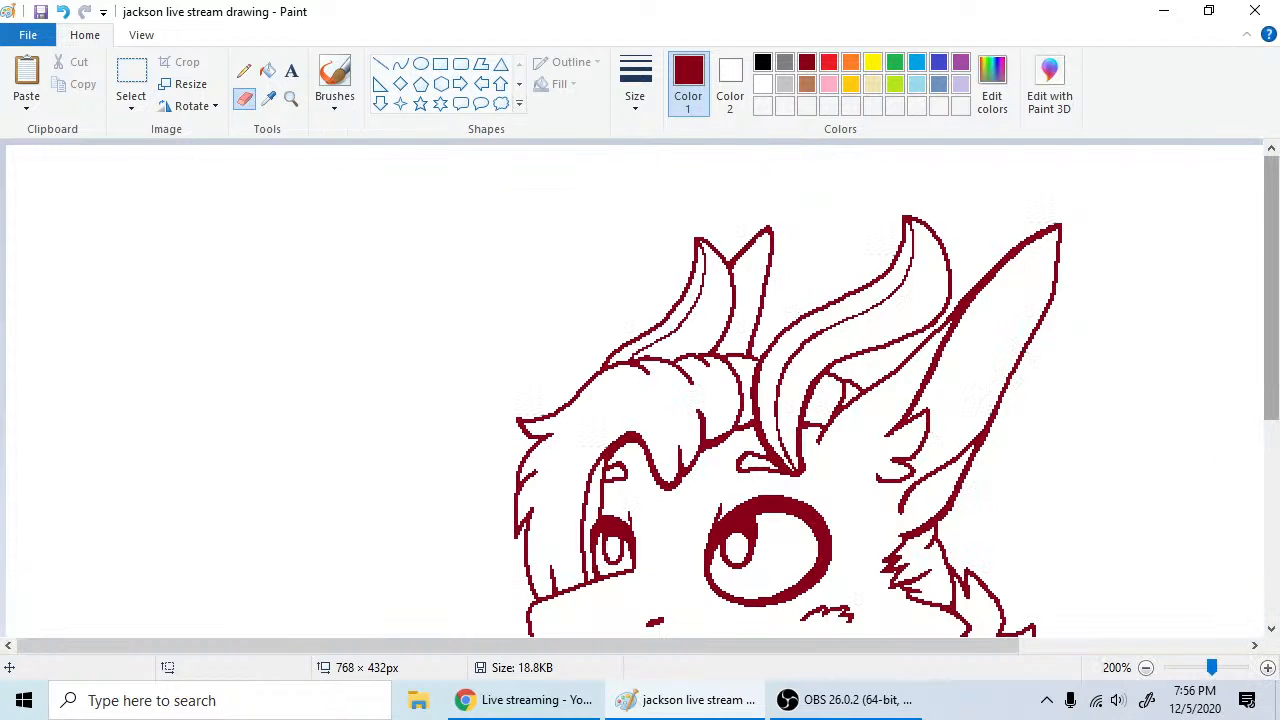
pyautogui.moveTo(1271, 340); pyautogui.dragTo(1271, 530)
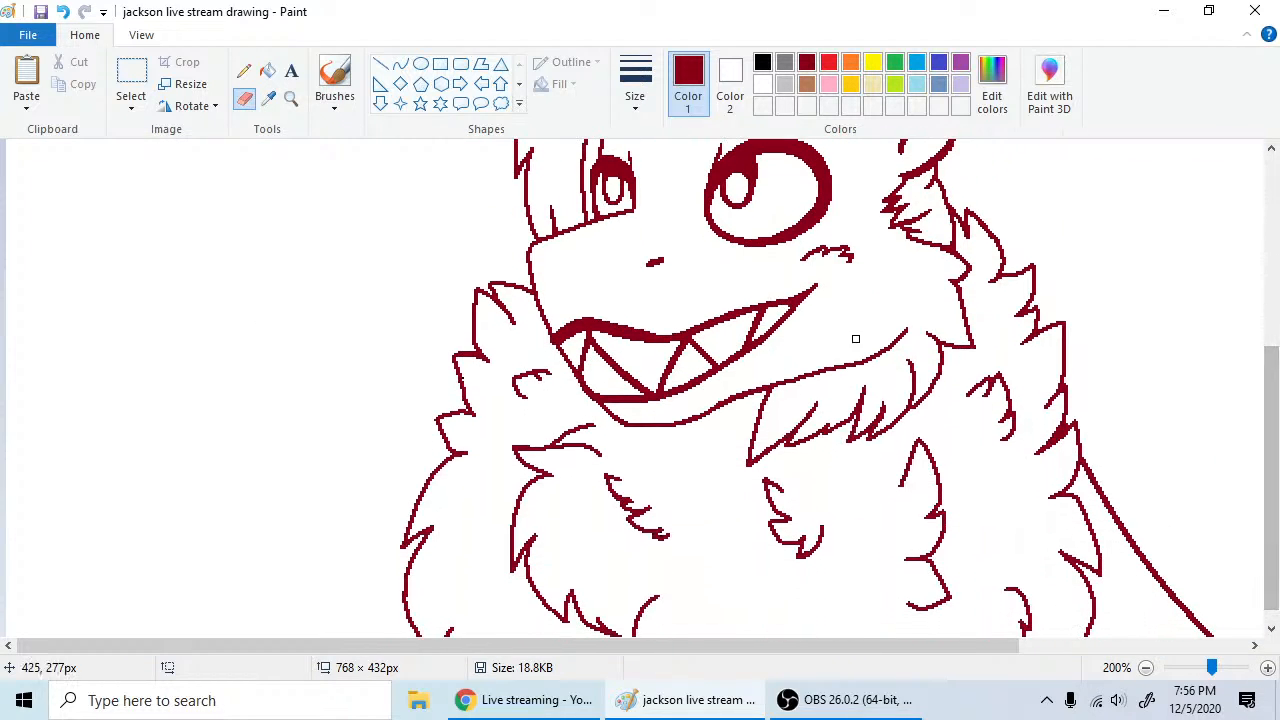
pyautogui.click(400, 63)
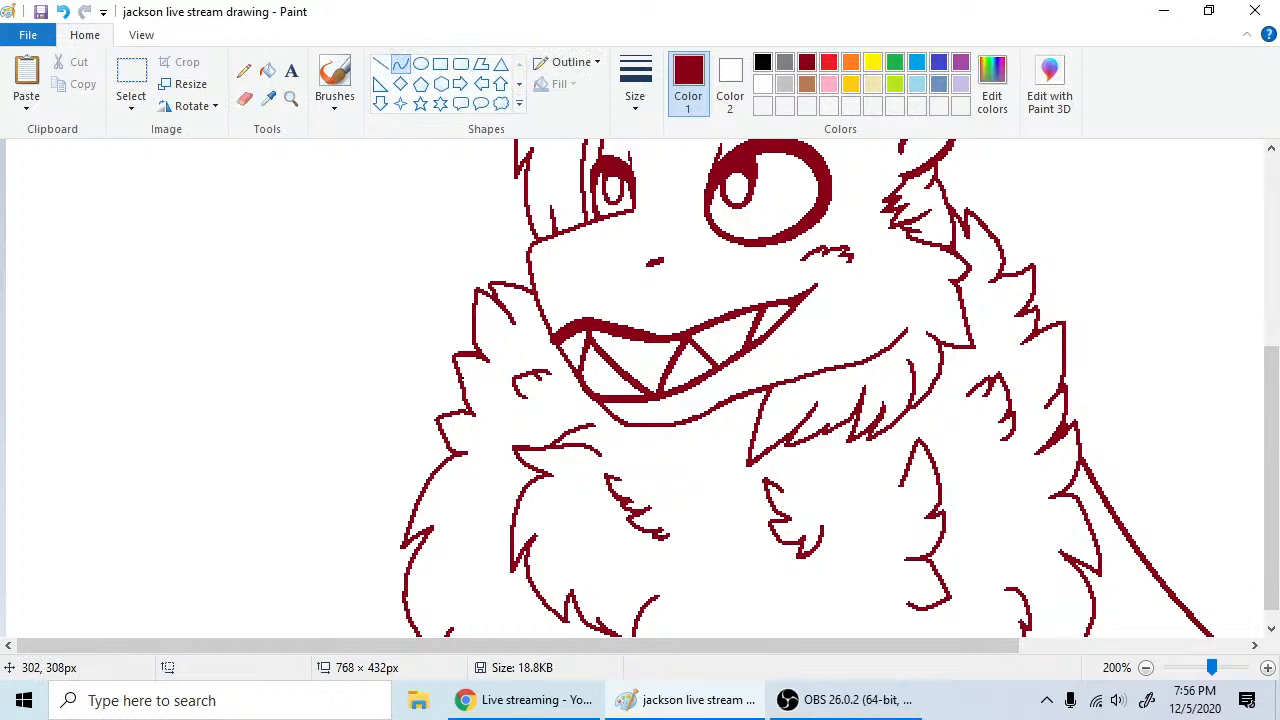
pyautogui.moveTo(600, 400); pyautogui.dragTo(904, 332)
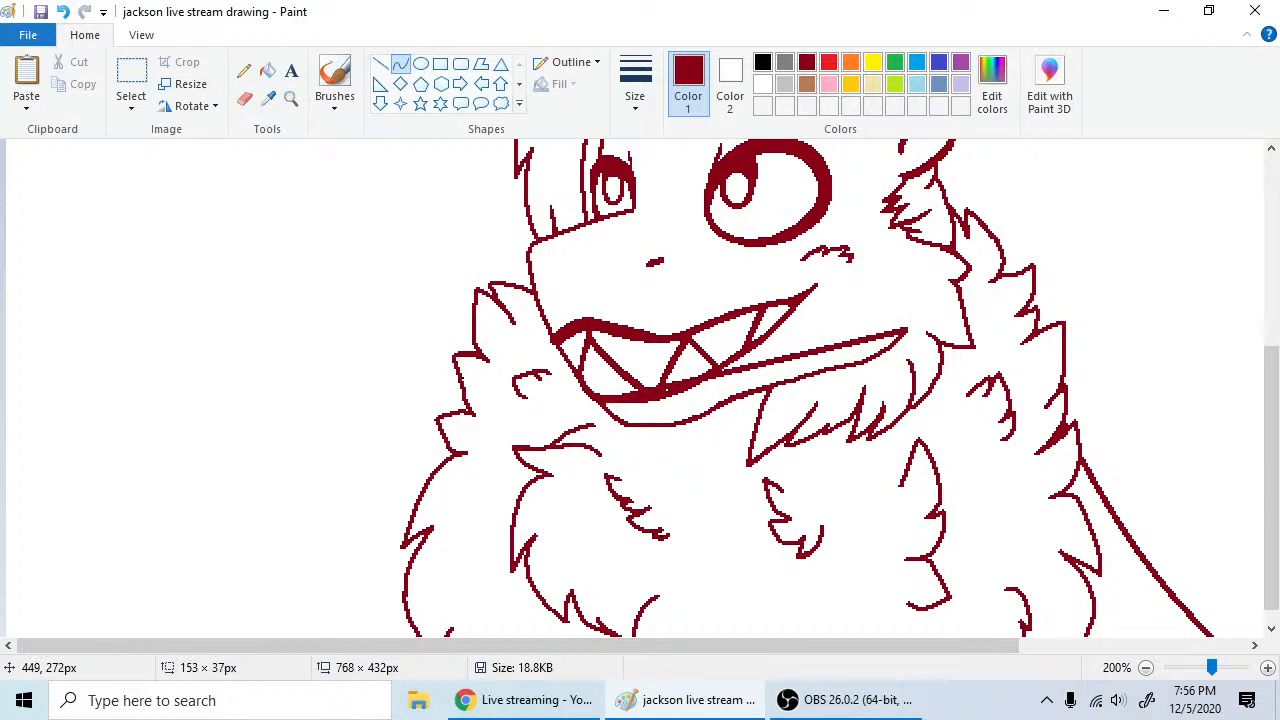
pyautogui.moveTo(711, 361); pyautogui.dragTo(713, 393)
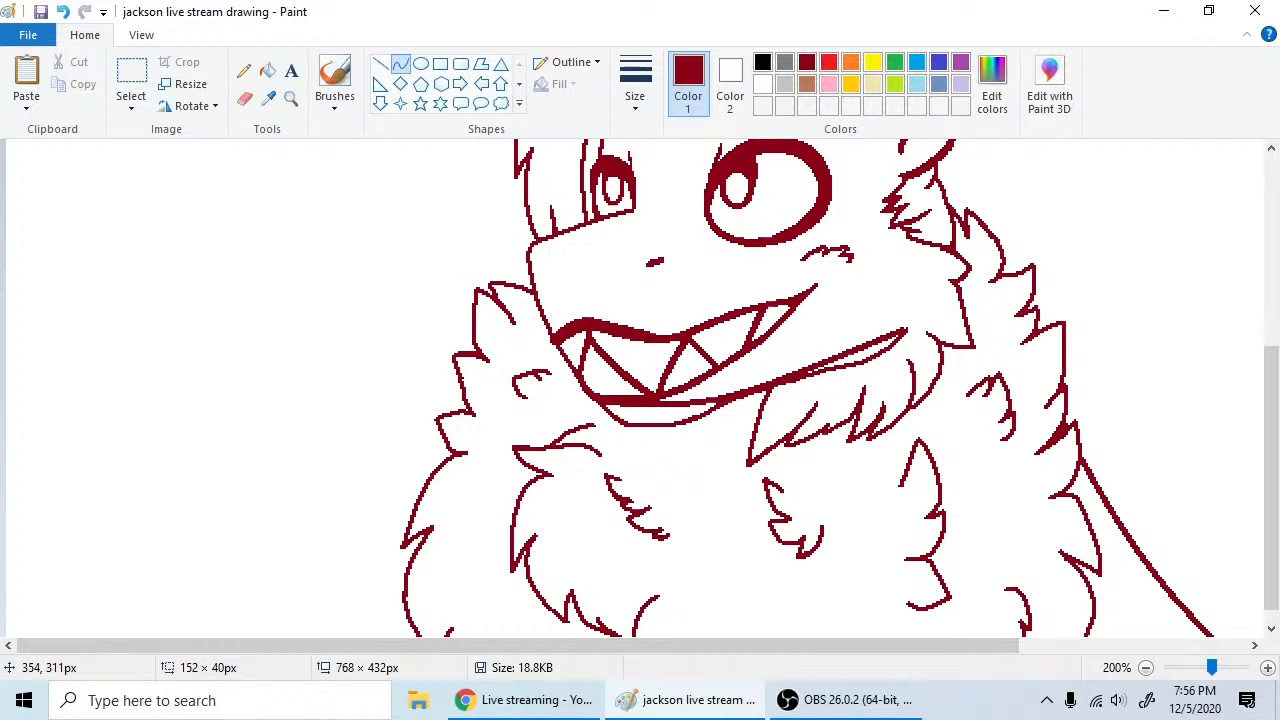
pyautogui.moveTo(845, 340)
pyautogui.mouseDown()
pyautogui.moveTo(860, 349)
pyautogui.moveTo(848, 356)
pyautogui.mouseUp()
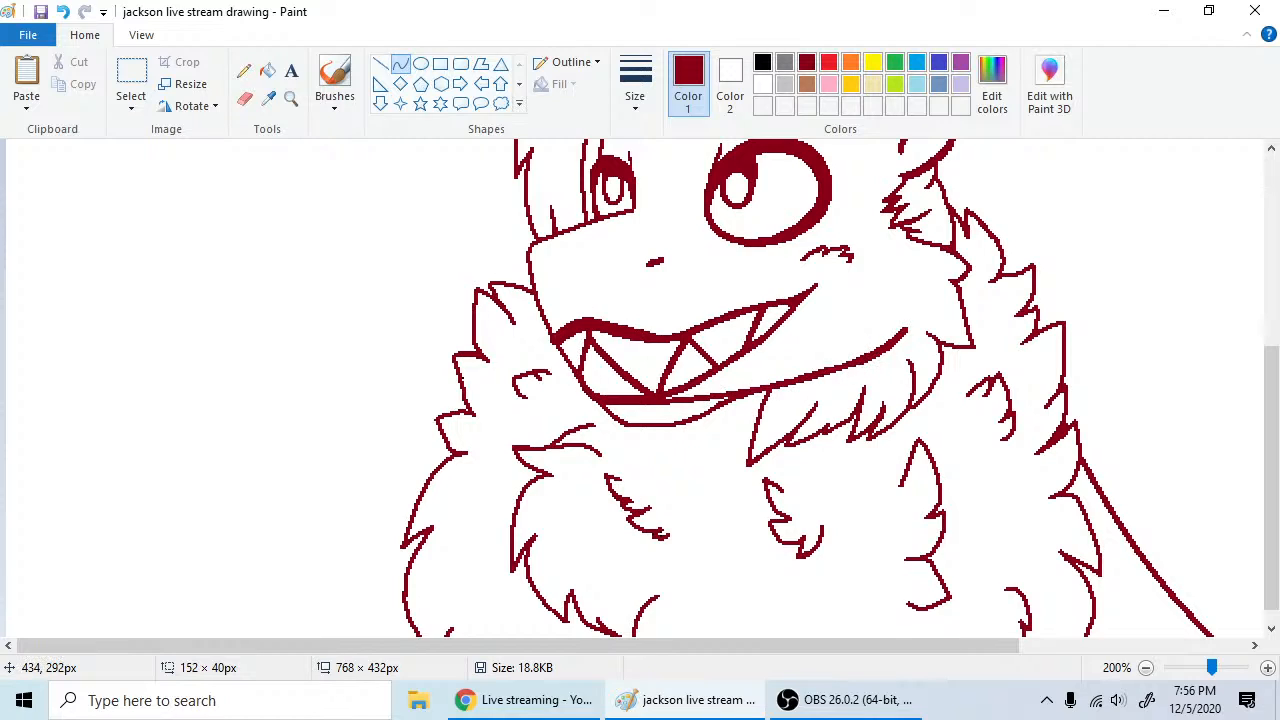
pyautogui.rightClick(821, 374)
pyautogui.click(856, 391)
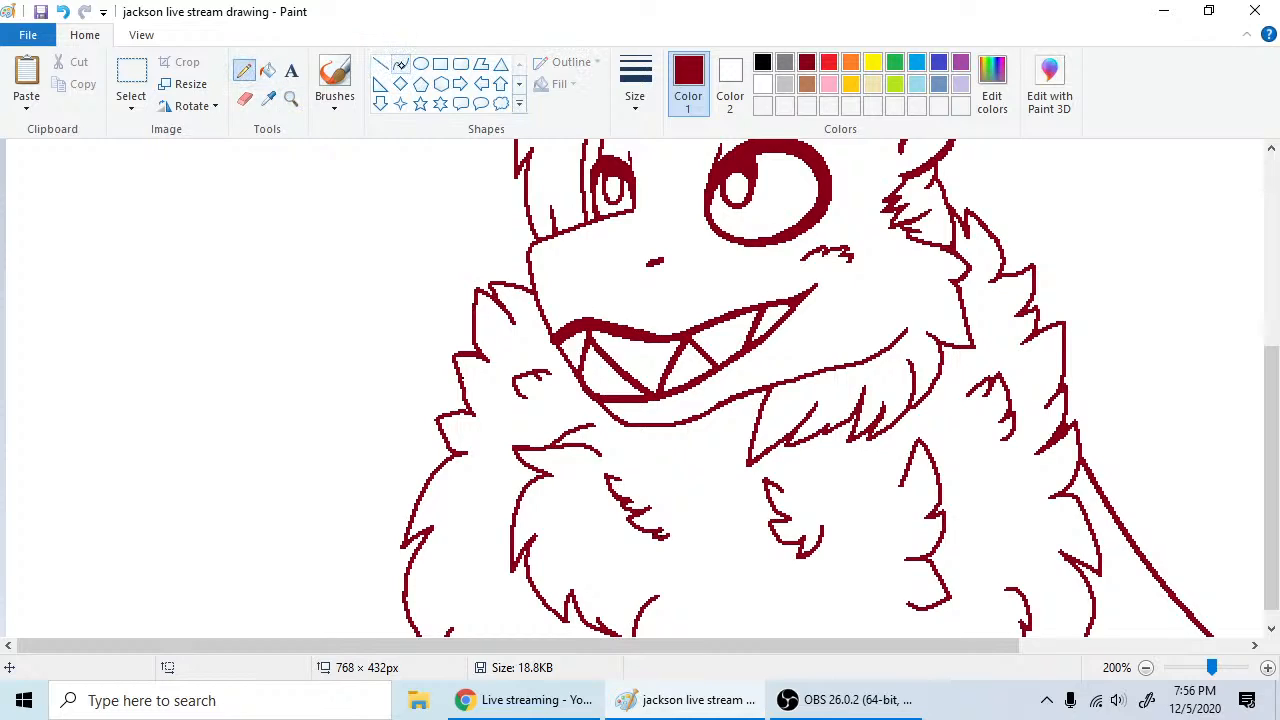
# - Thicken the chin line below the mouth with a curve of about 66 × 17 px and touch it up with the Pencil
pyautogui.moveTo(606, 406); pyautogui.dragTo(658, 427)
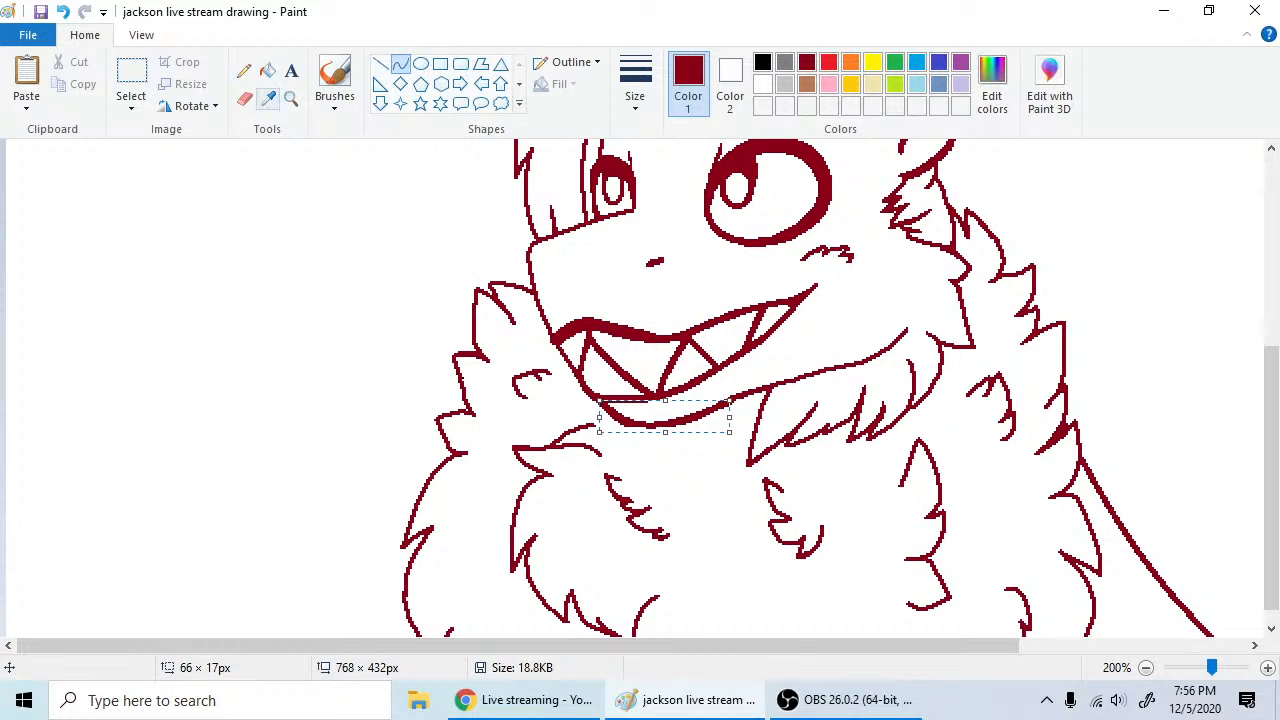
pyautogui.click(244, 70)
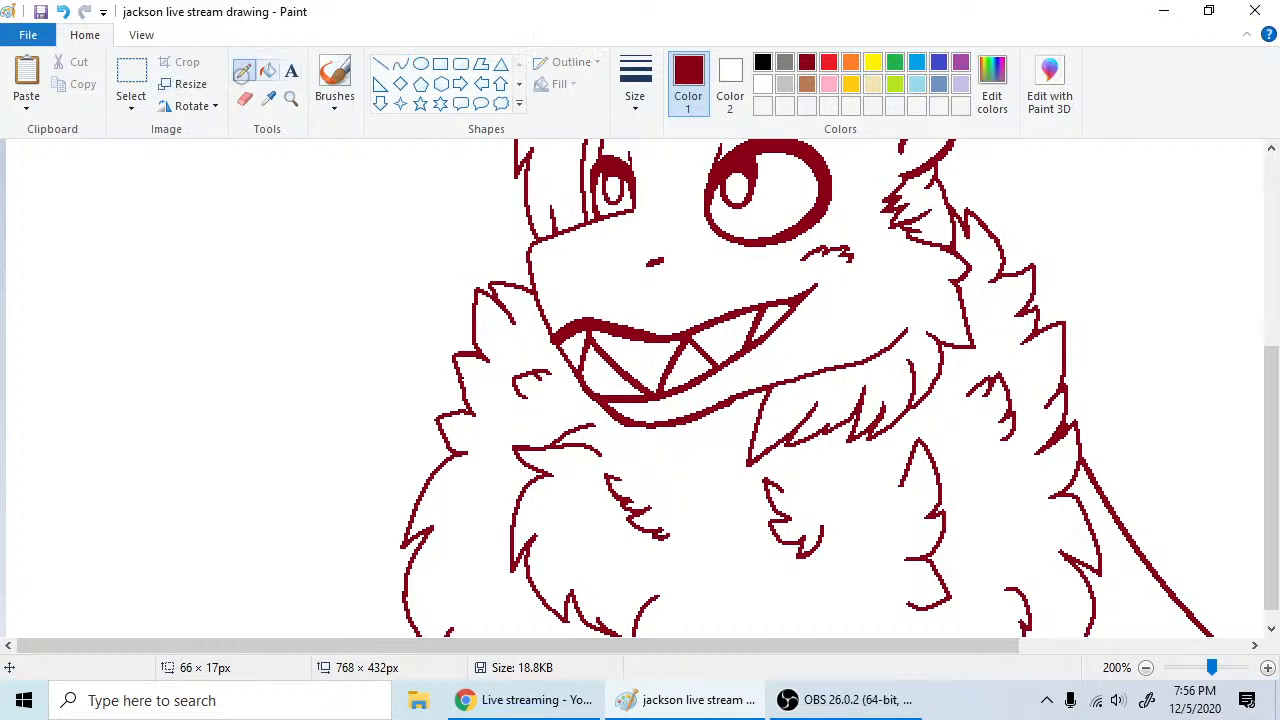
pyautogui.click(632, 424)
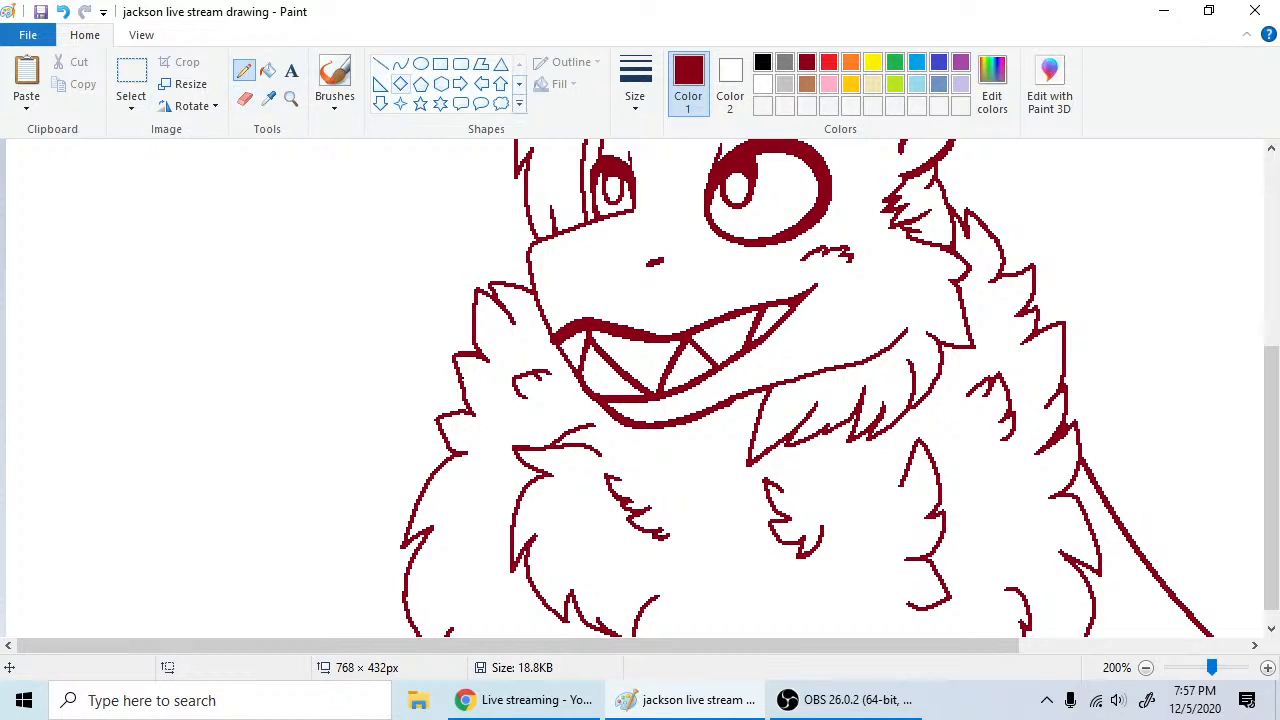
# - Thicken the rest of the jaw line from the chin back to the cheek with the Curve tool
pyautogui.click(400, 63)
pyautogui.moveTo(709, 414); pyautogui.dragTo(861, 364)
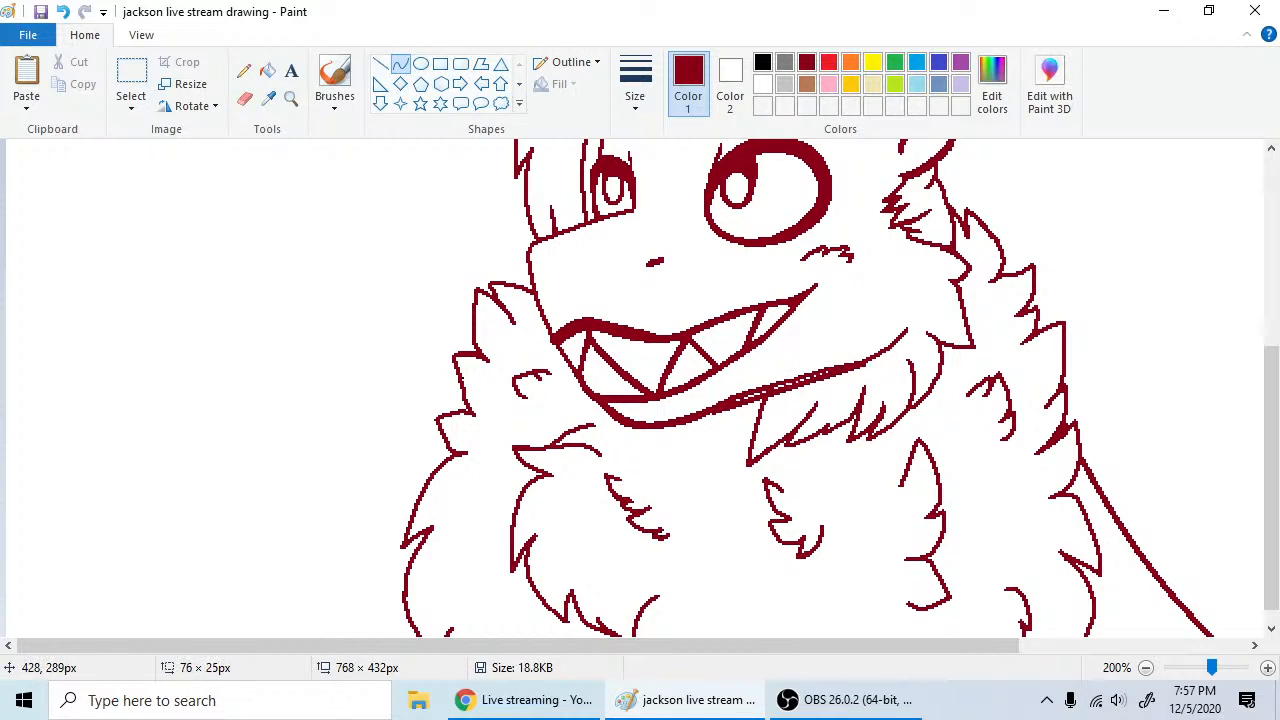
pyautogui.click(778, 391)
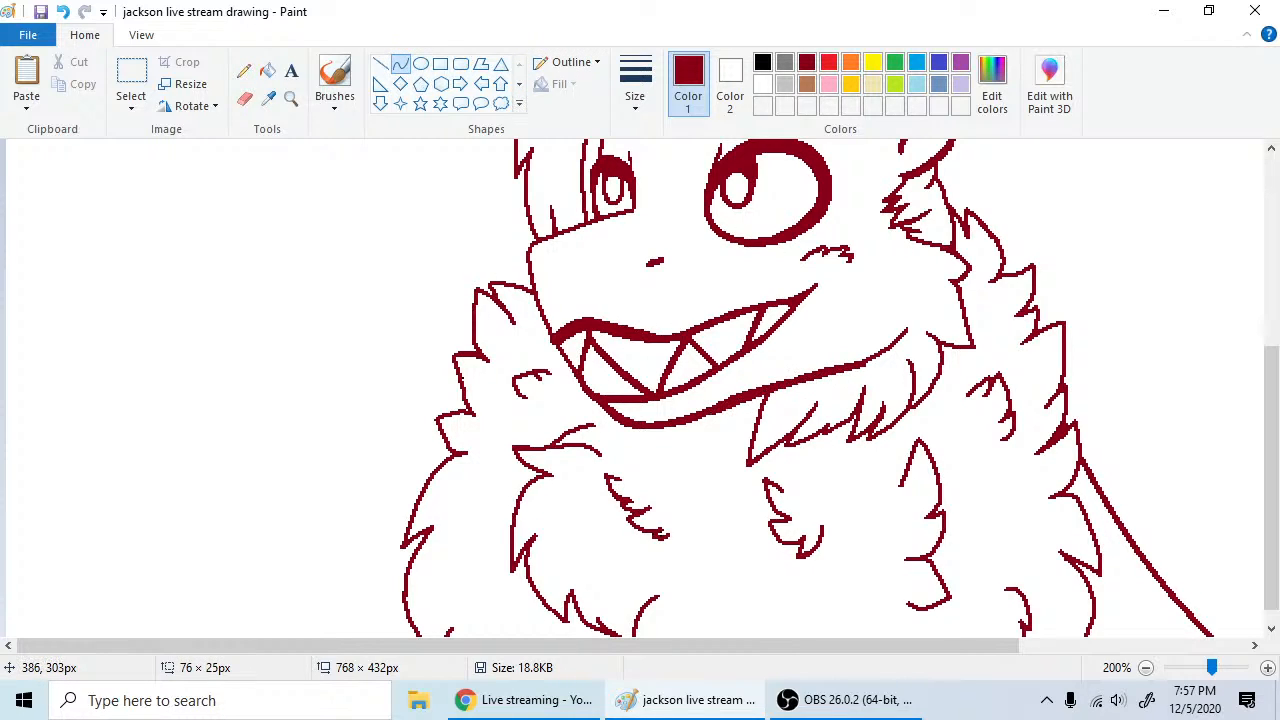
pyautogui.click(778, 391)
pyautogui.click(244, 70)
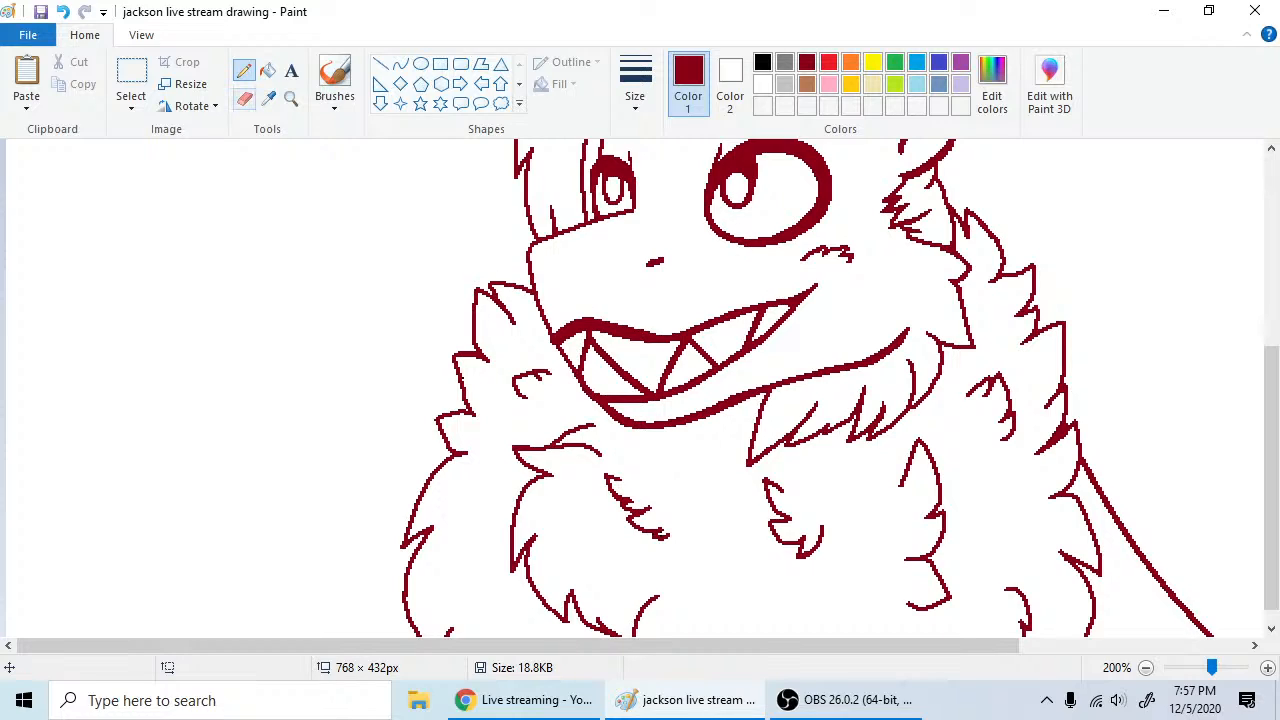
pyautogui.click(245, 98)
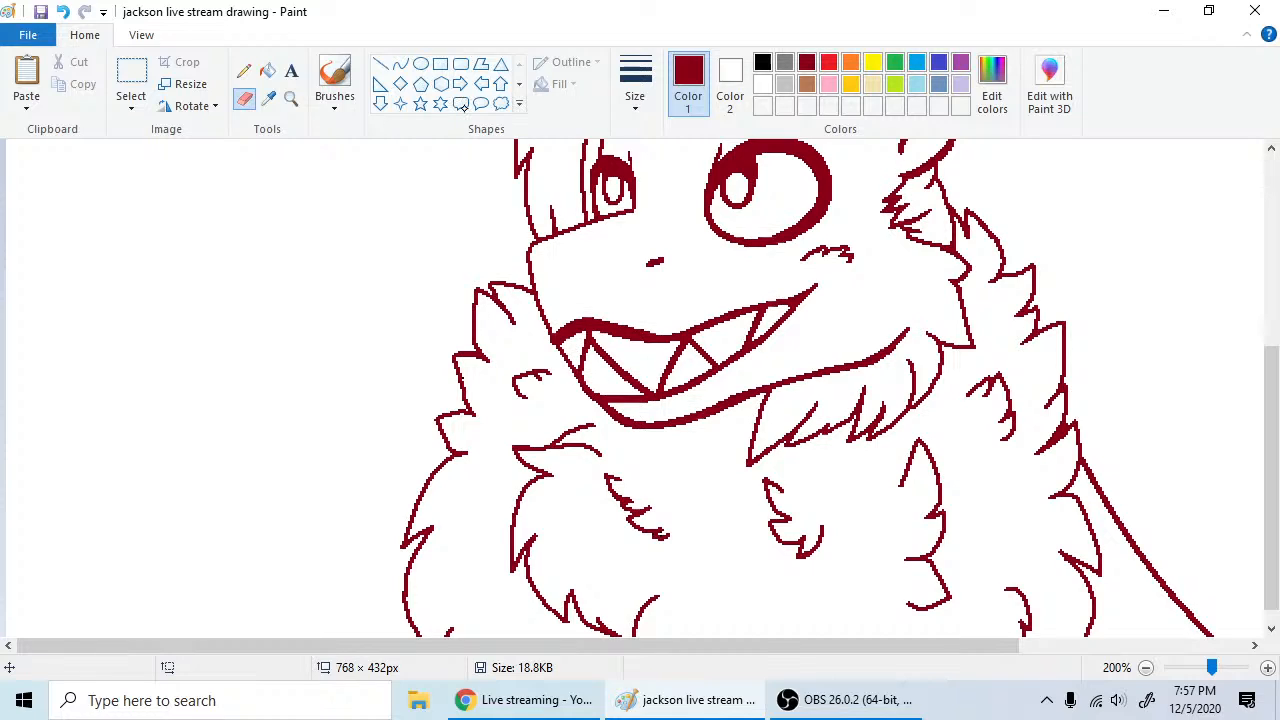
pyautogui.click(244, 71)
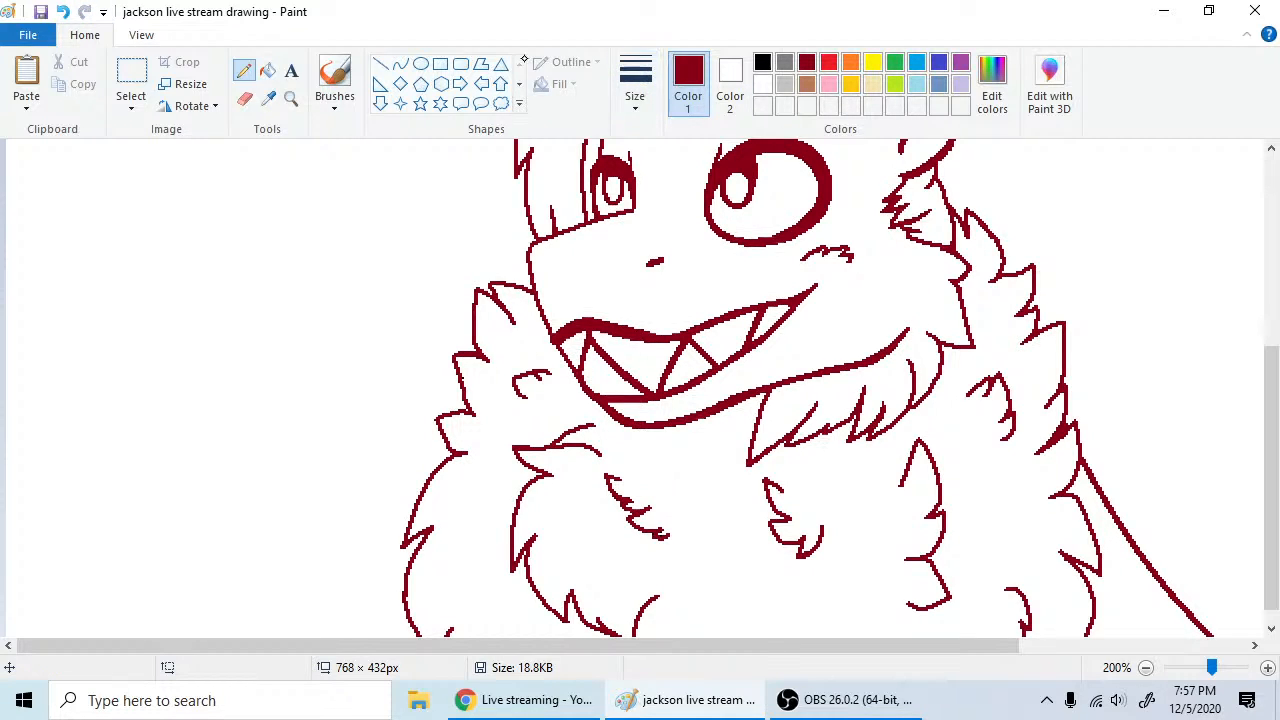
# - Thicken the front edge of the muzzle above the mouth corner with a curve of about 13 × 46 px
pyautogui.click(400, 63)
pyautogui.moveTo(550, 335); pyautogui.dragTo(529, 244)
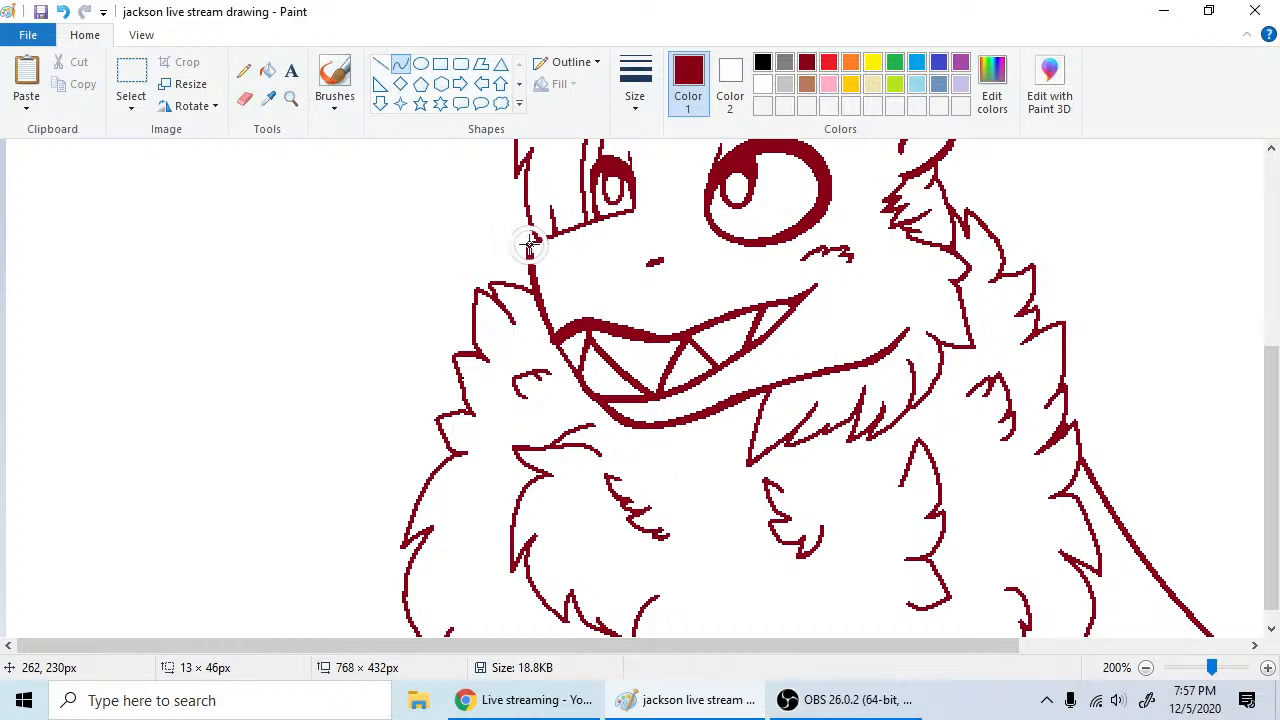
pyautogui.rightClick(529, 244)
pyautogui.click(449, 240)
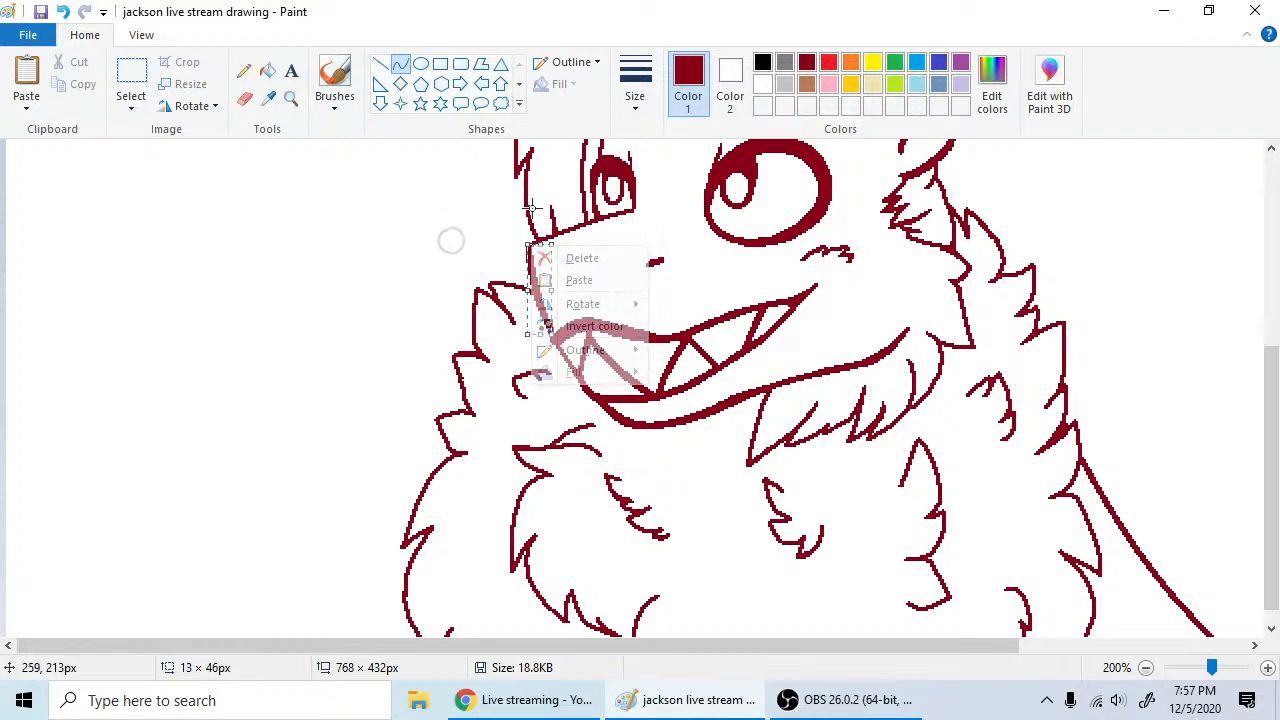
# - Thicken the muzzle's top edge up to the far eye with a curve of about 53 × 20 px and touch it up
pyautogui.click(595, 243)
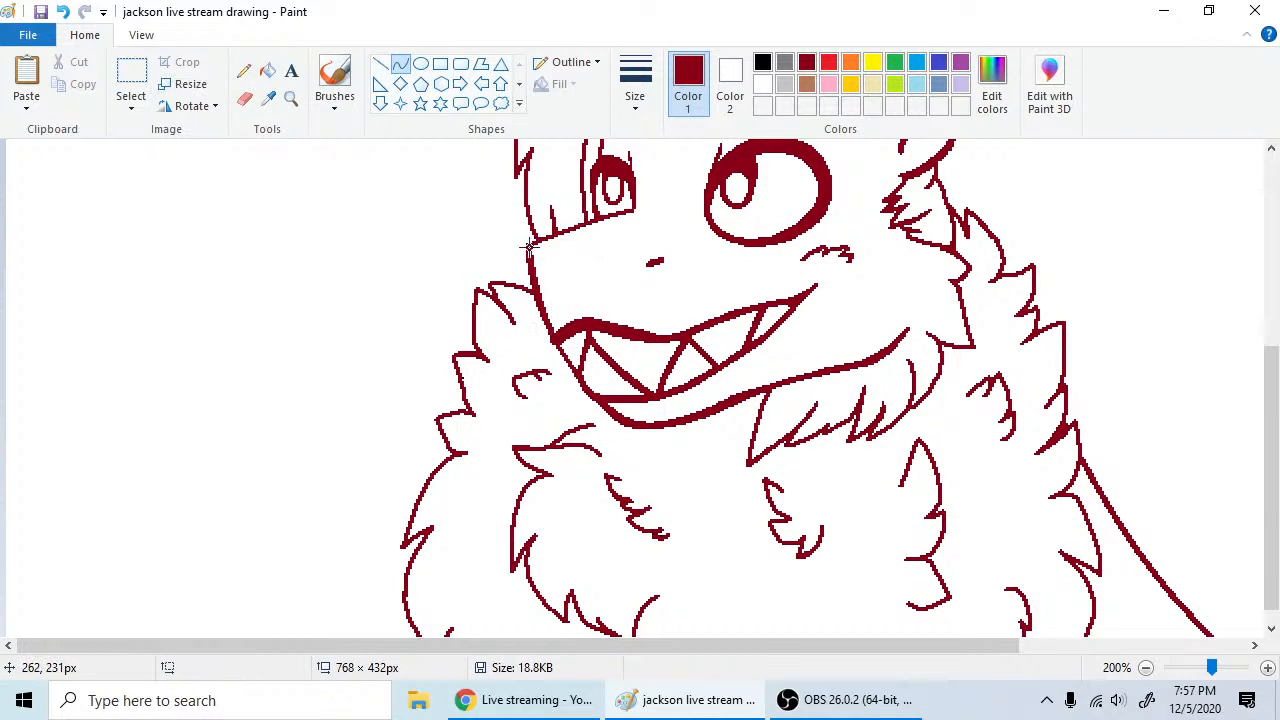
pyautogui.moveTo(529, 246); pyautogui.dragTo(631, 211)
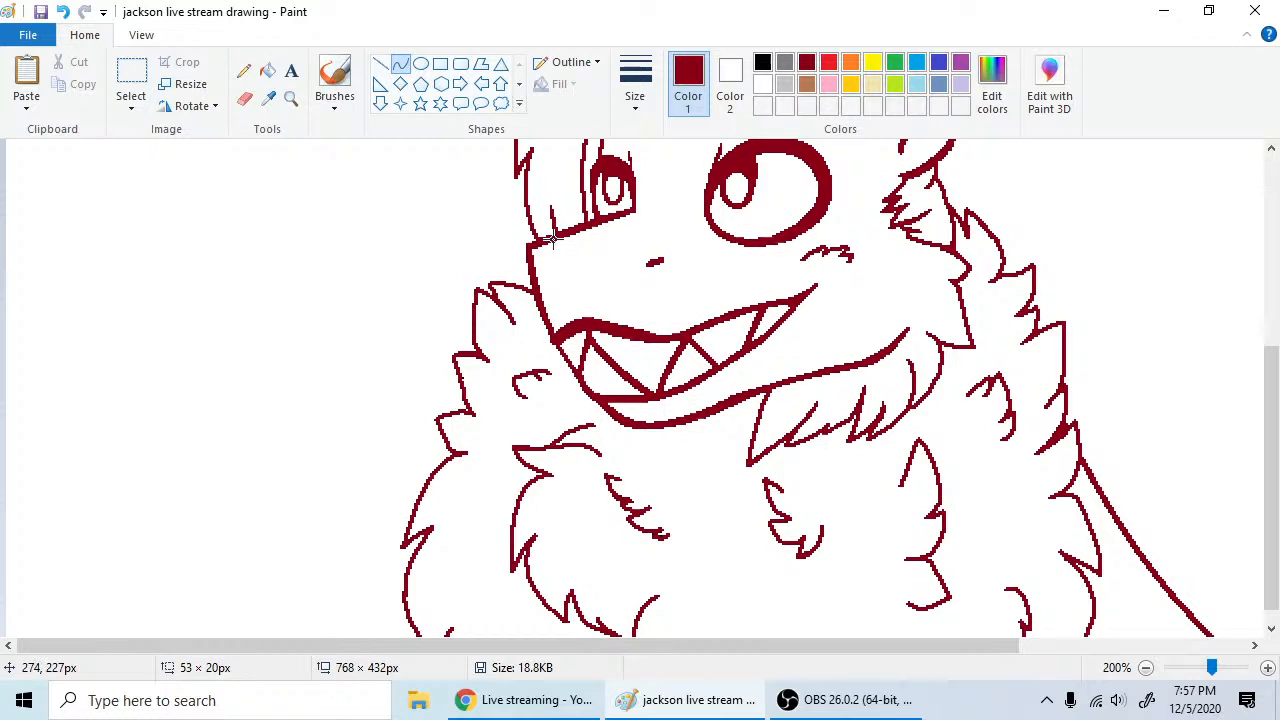
pyautogui.click(244, 70)
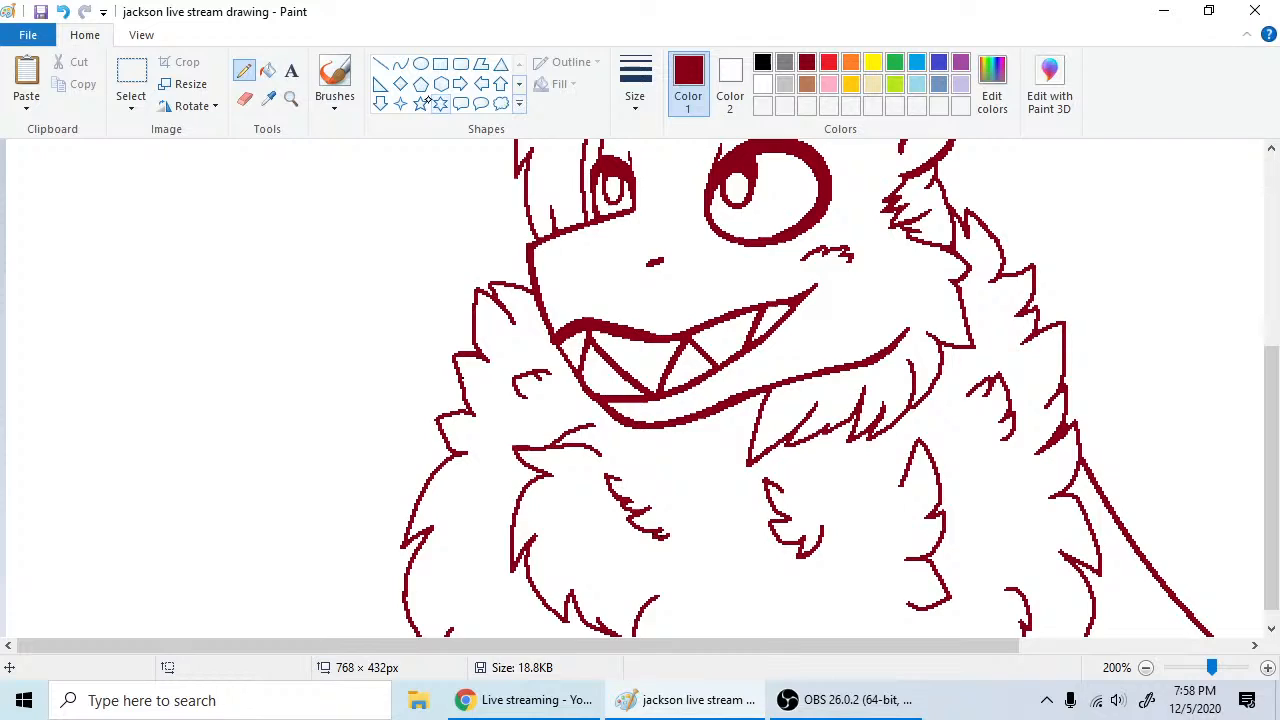
pyautogui.click(245, 99)
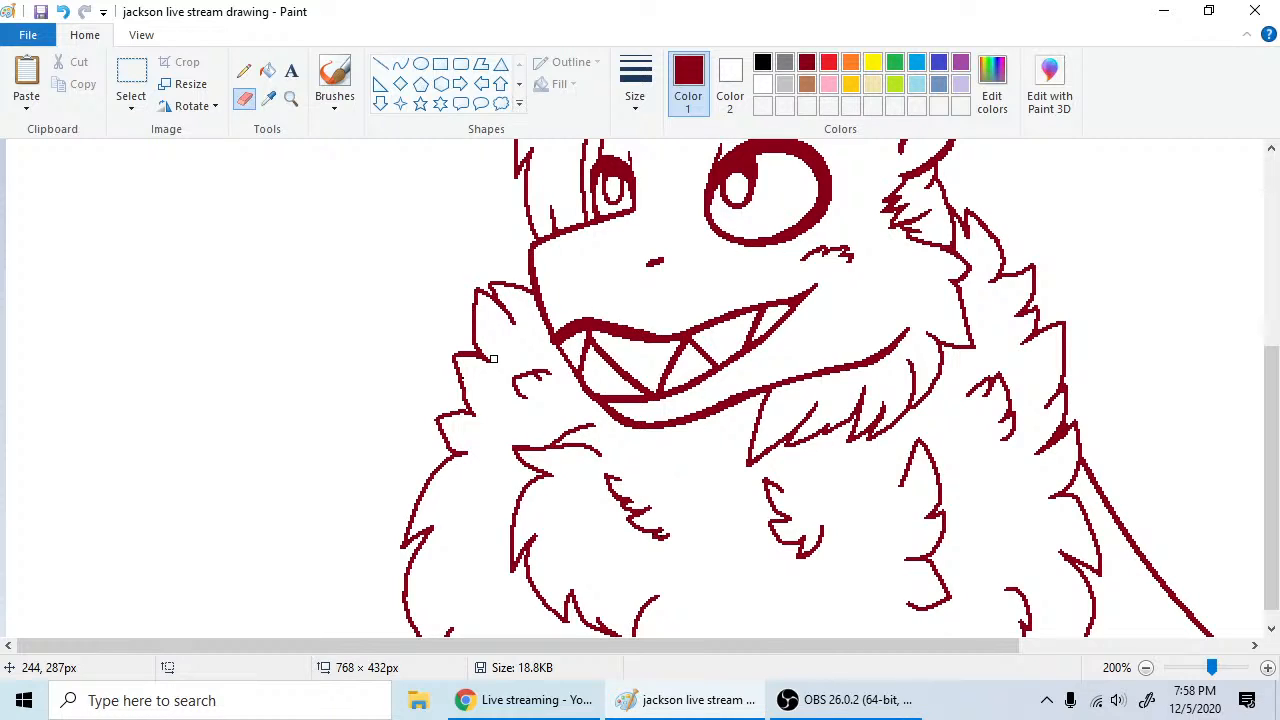
# - Try to draw extra strand lines inside the swept hair tuft below the horns with the Pencil
pyautogui.click(1146, 667)
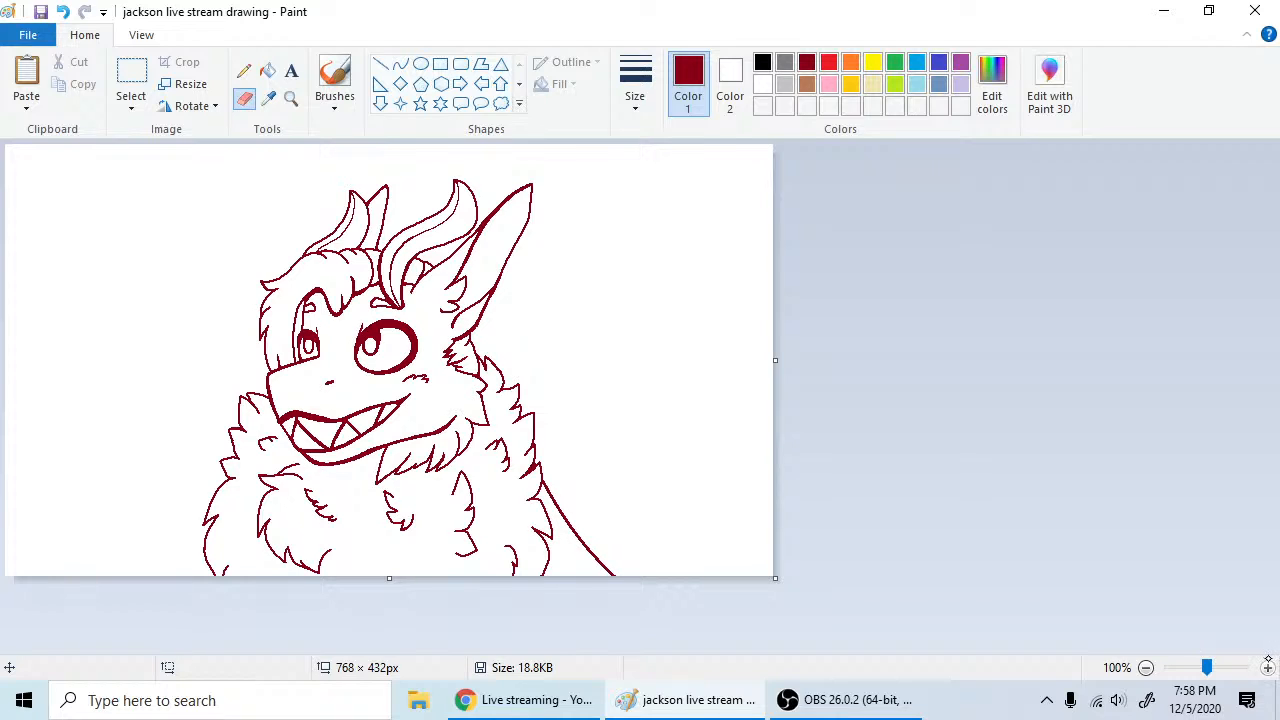
pyautogui.click(1267, 667)
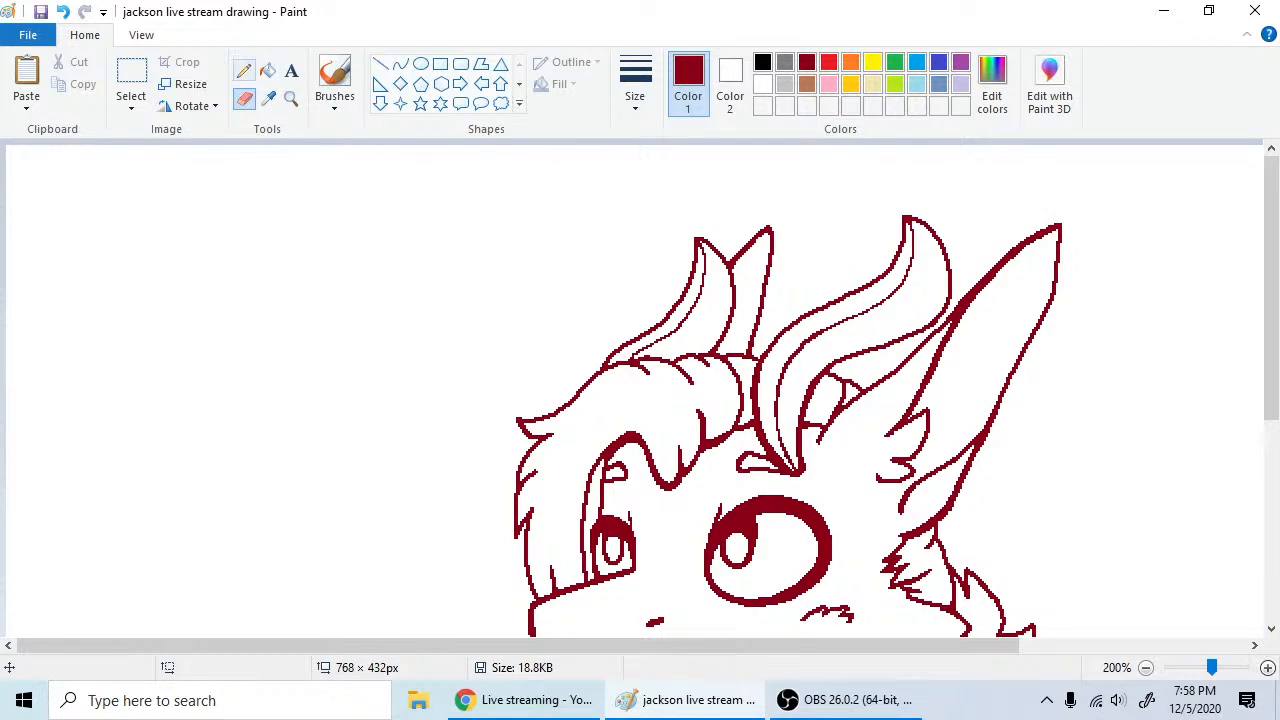
pyautogui.click(244, 70)
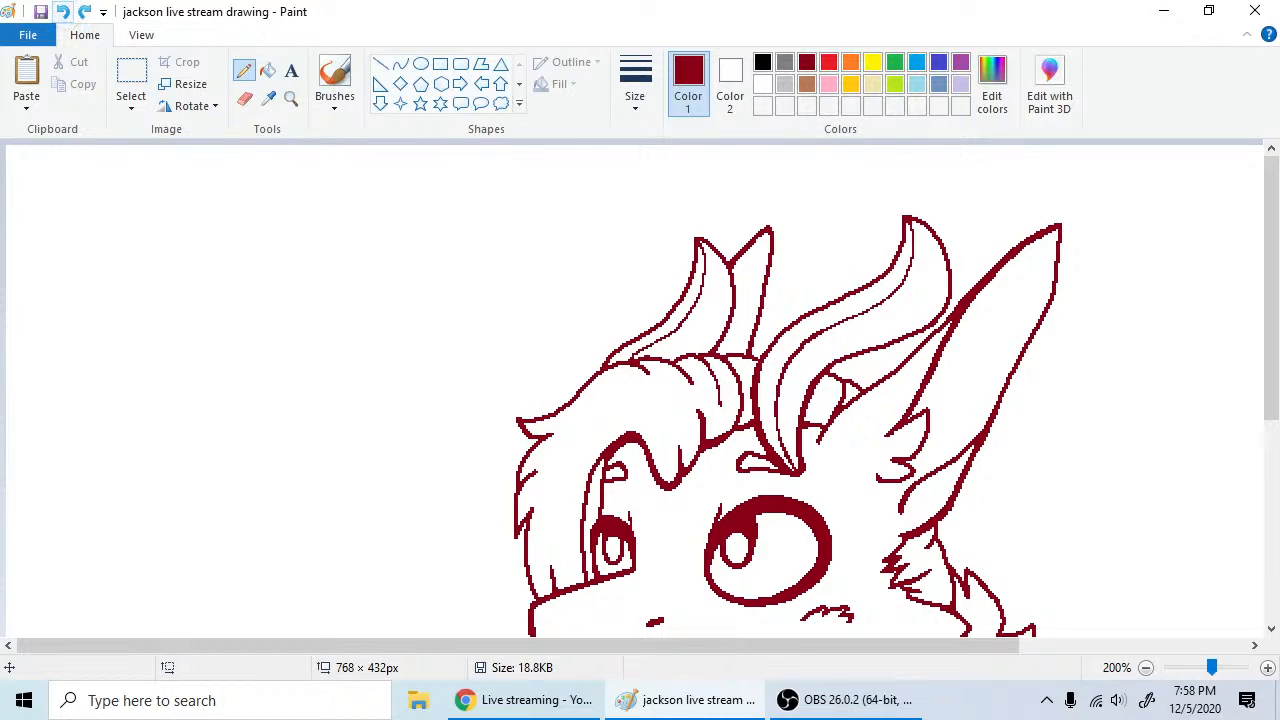
pyautogui.click(62, 11)
pyautogui.moveTo(709, 366); pyautogui.dragTo(708, 362)
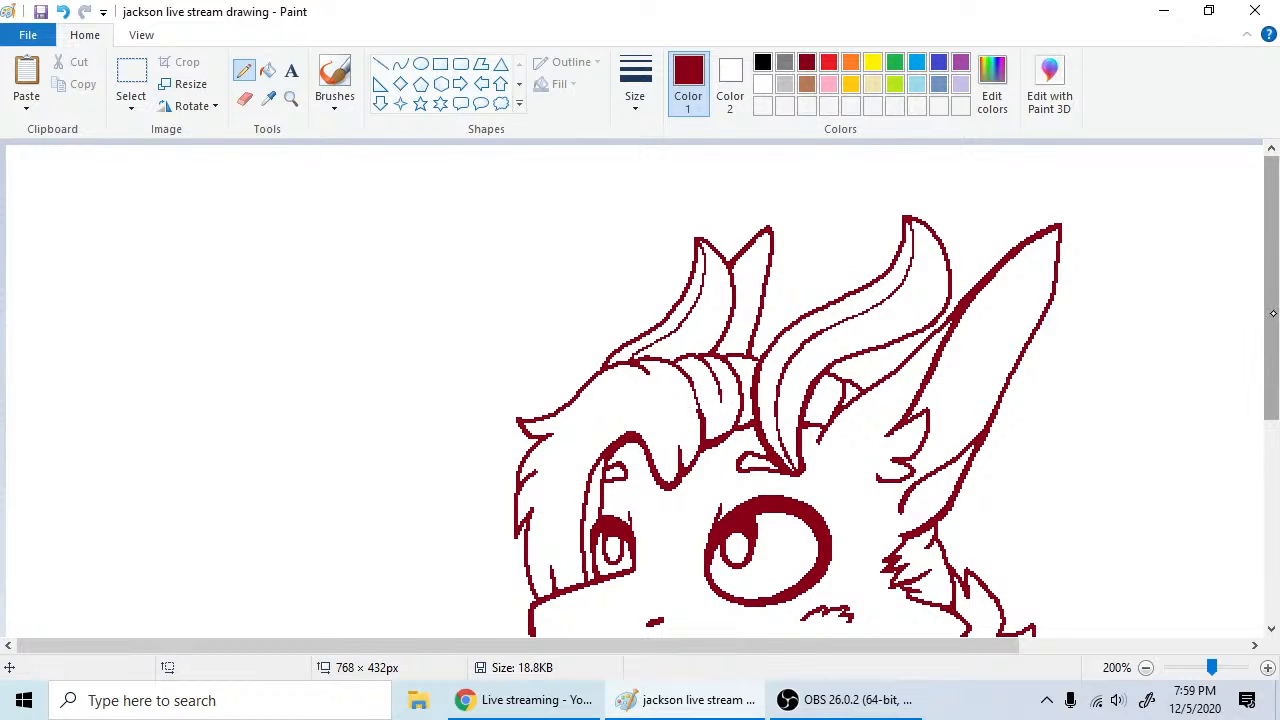
pyautogui.moveTo(1272, 317); pyautogui.dragTo(1264, 412)
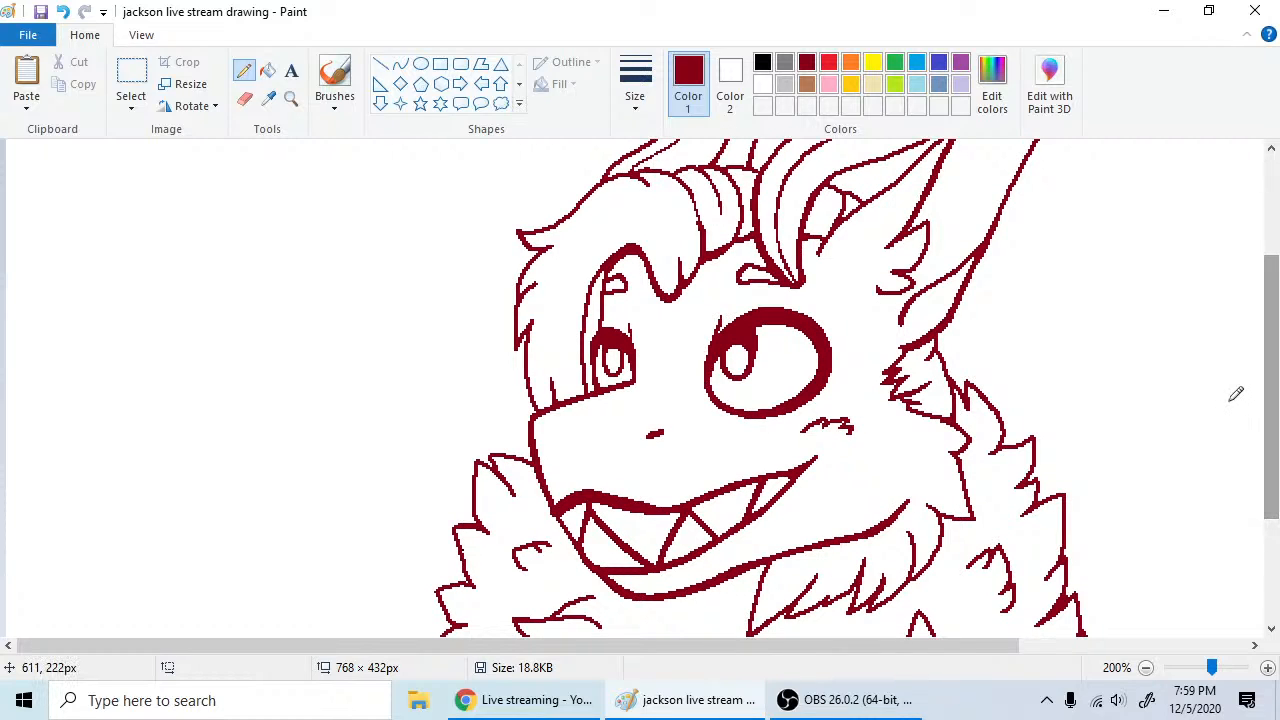
# - Draw one continuous strand line down through the hair tuft to its lower edge with the Pencil and Eraser
pyautogui.click(1146, 668)
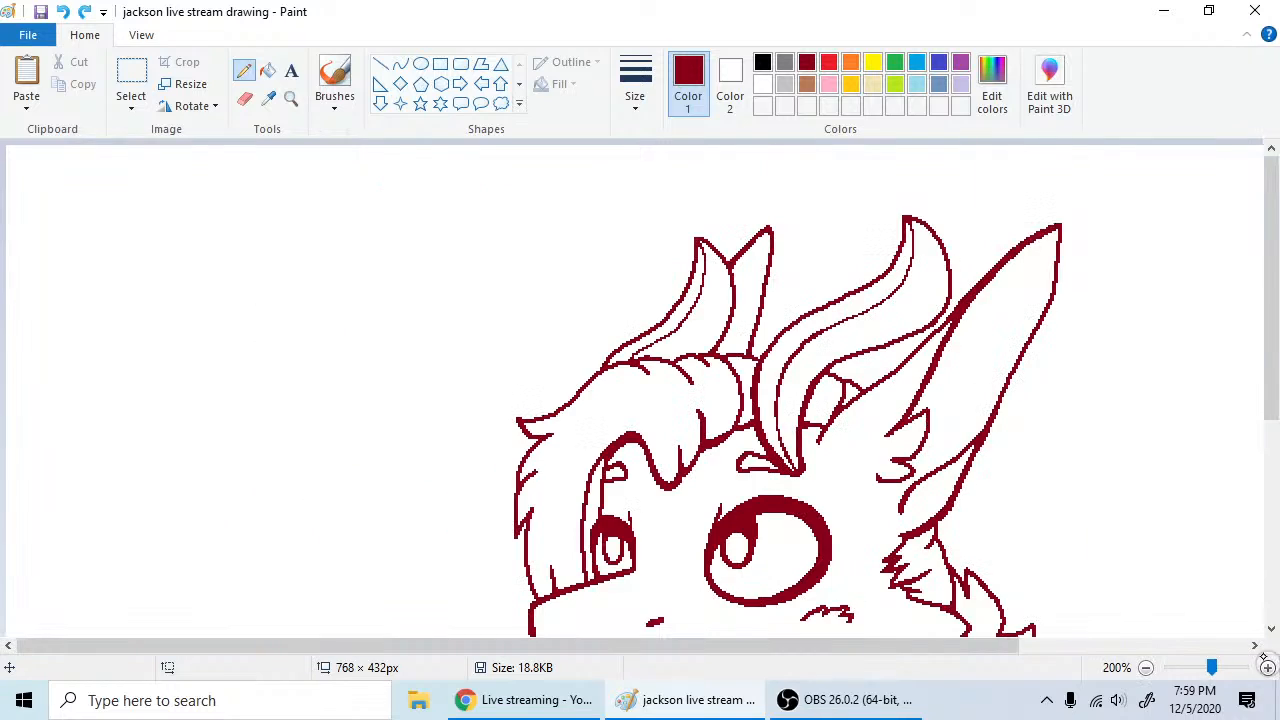
pyautogui.click(1267, 667)
pyautogui.click(245, 99)
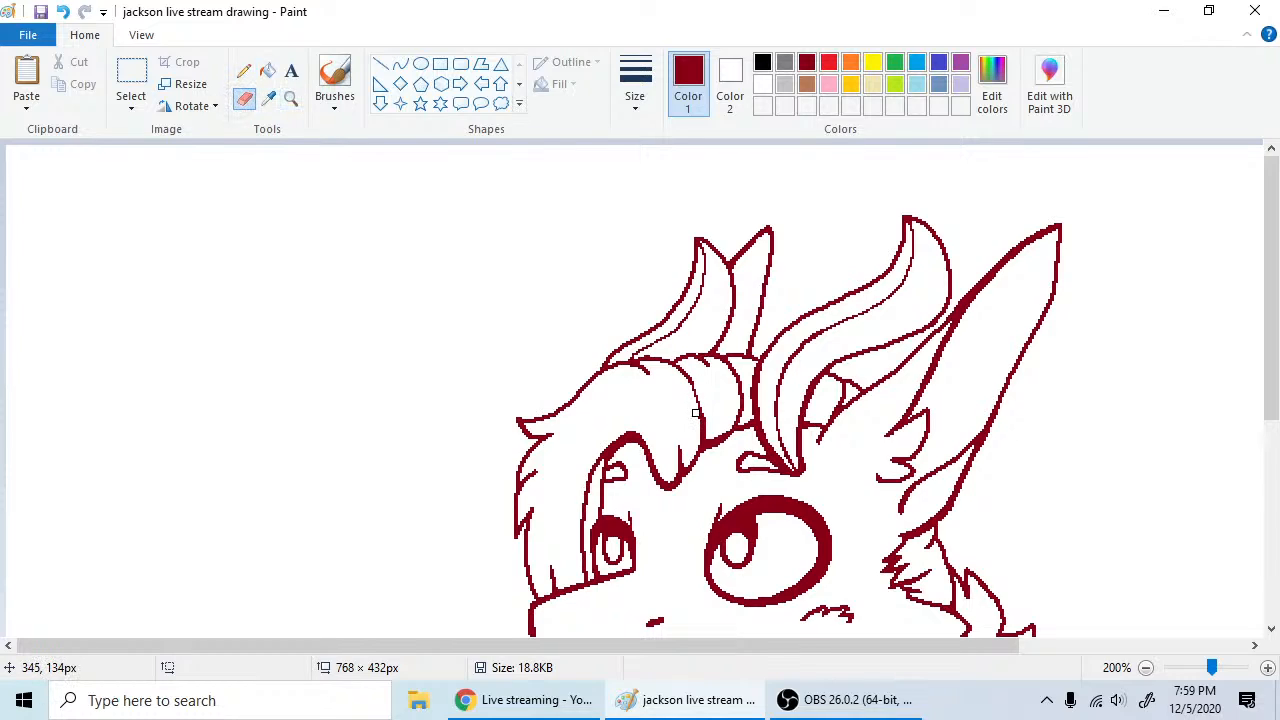
pyautogui.click(244, 70)
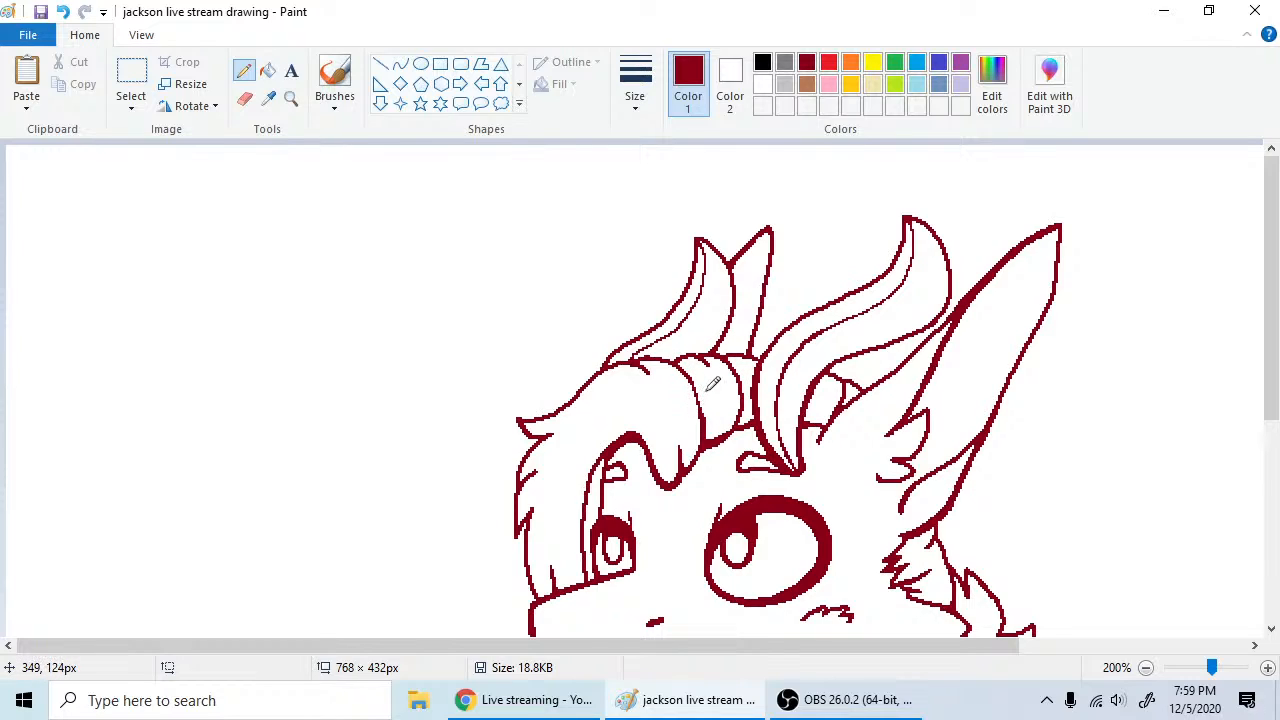
pyautogui.click(244, 98)
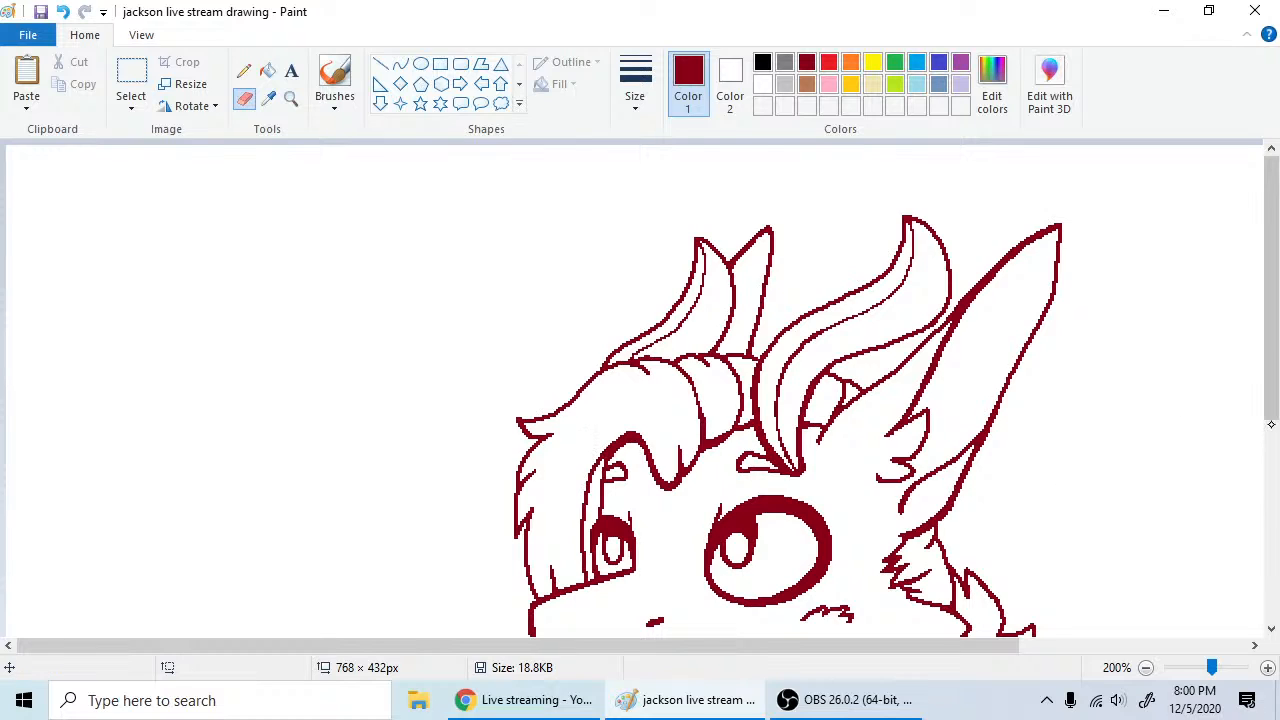
# - Thicken the outer hair edge from its notch down to the muzzle with a curve of about 9 × 41 px
pyautogui.moveTo(1271, 397); pyautogui.dragTo(1267, 541)
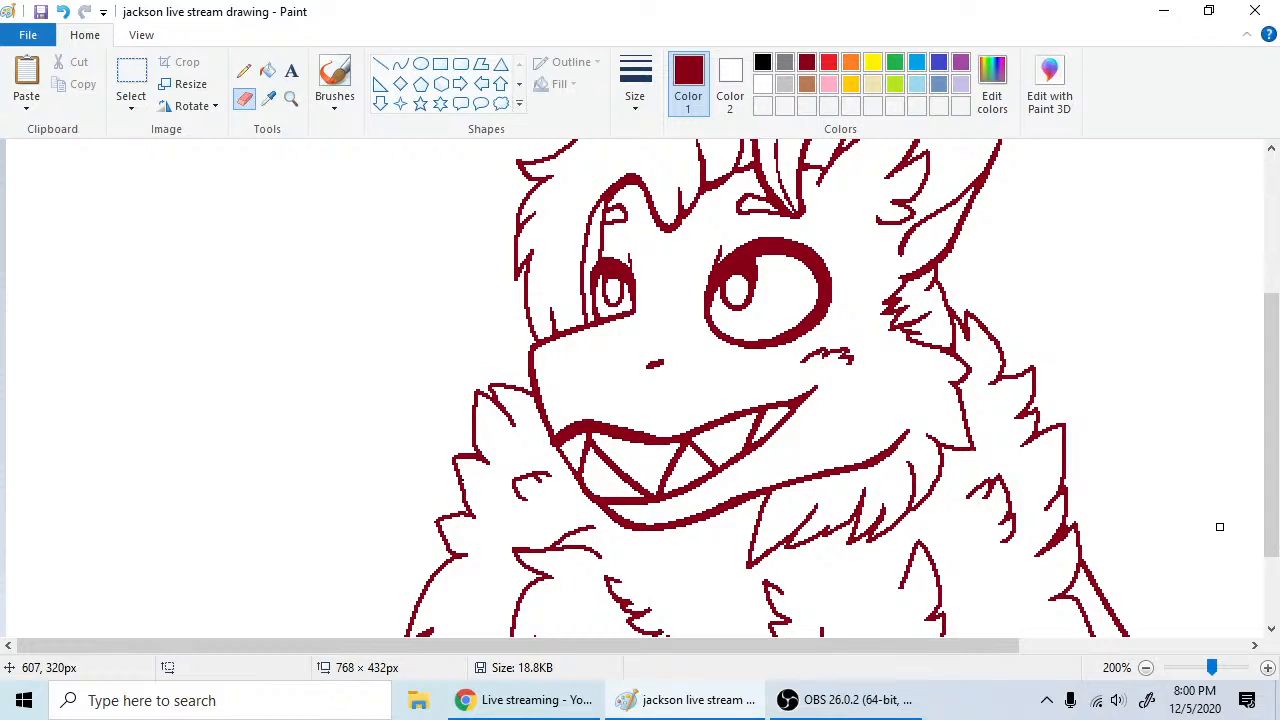
pyautogui.click(400, 63)
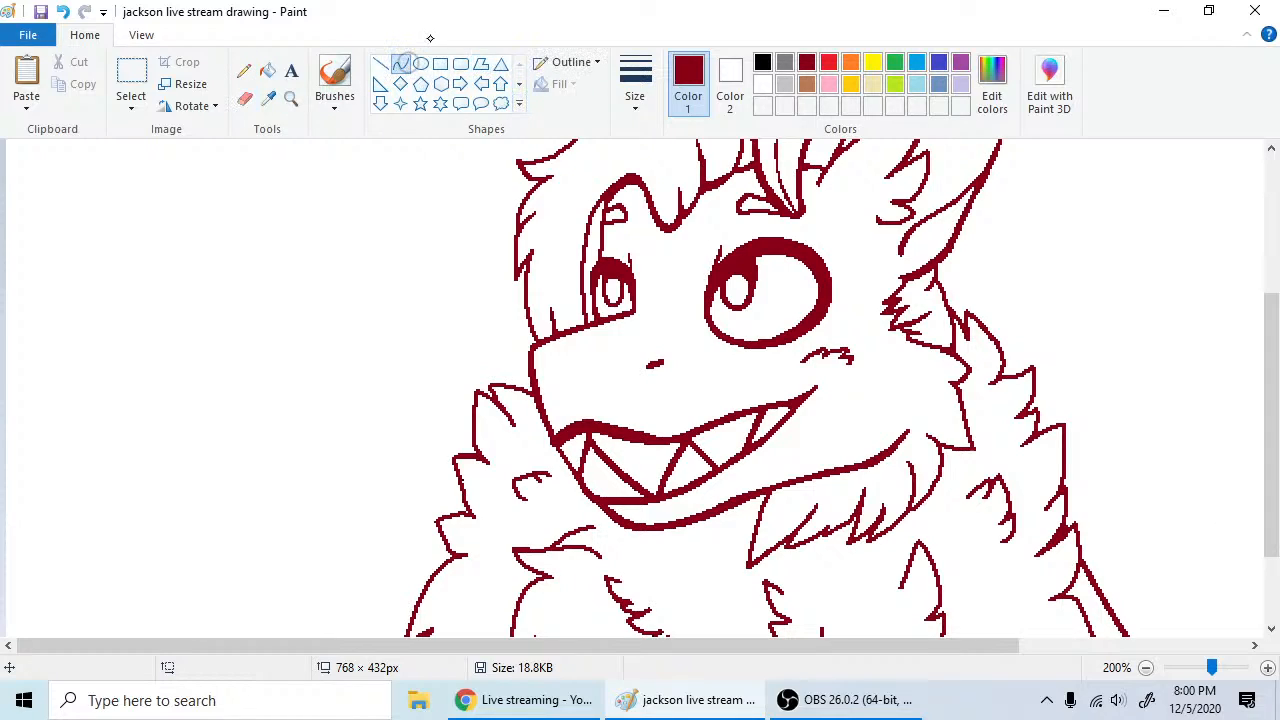
pyautogui.moveTo(527, 245)
pyautogui.mouseDown()
pyautogui.moveTo(532, 340)
pyautogui.moveTo(525, 268)
pyautogui.mouseUp()
pyautogui.rightClick(526, 267)
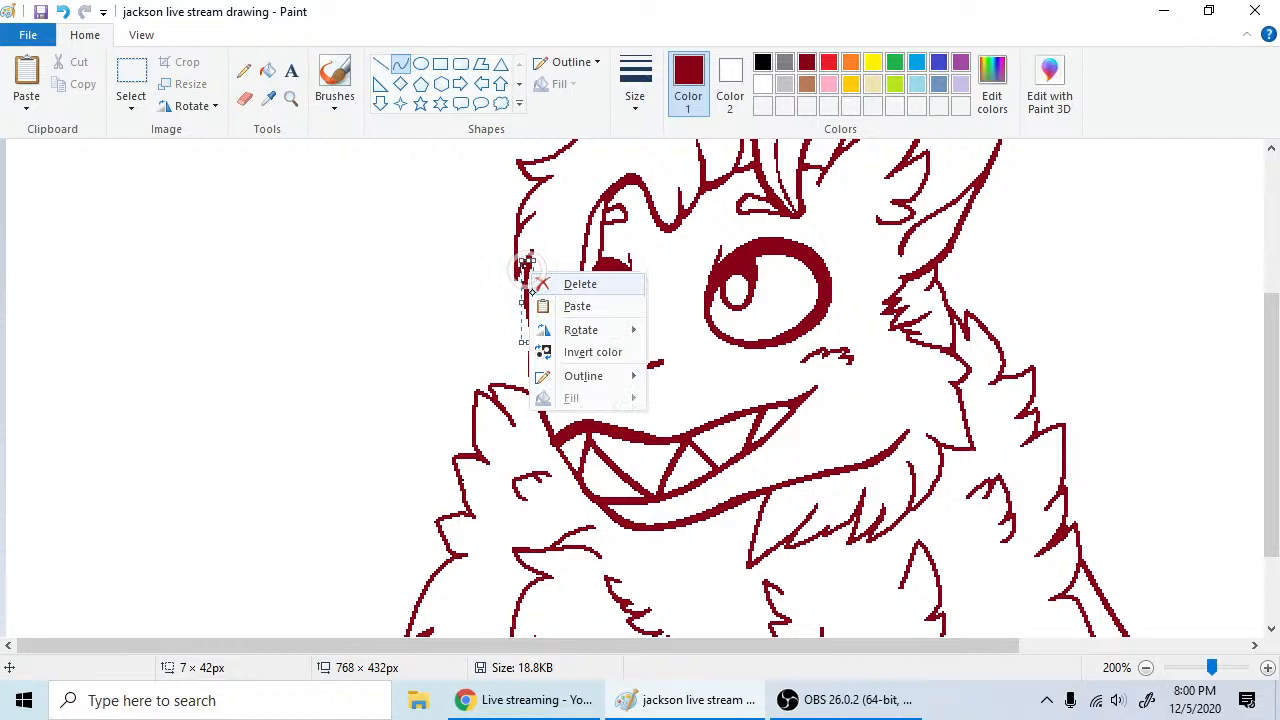
pyautogui.click(575, 284)
pyautogui.moveTo(527, 262)
pyautogui.mouseDown()
pyautogui.moveTo(535, 342)
pyautogui.moveTo(534, 292)
pyautogui.moveTo(535, 325)
pyautogui.mouseUp()
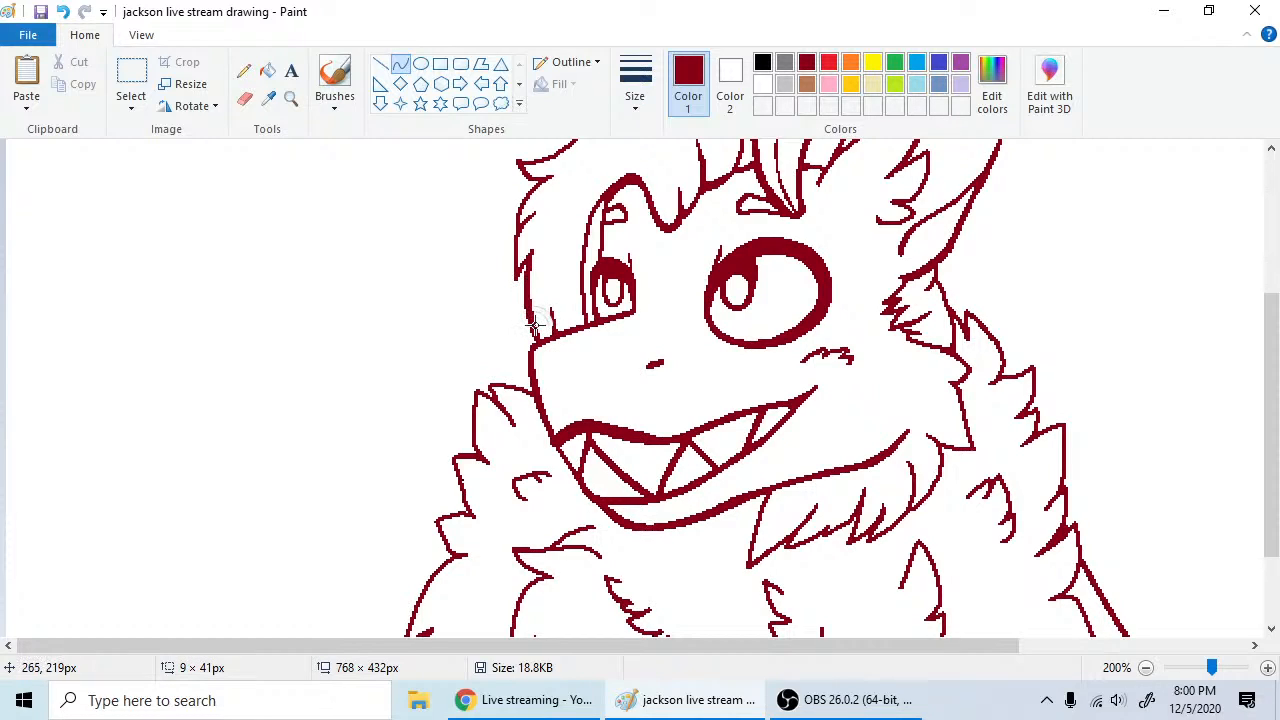
pyautogui.rightClick(536, 330)
pyautogui.click(484, 309)
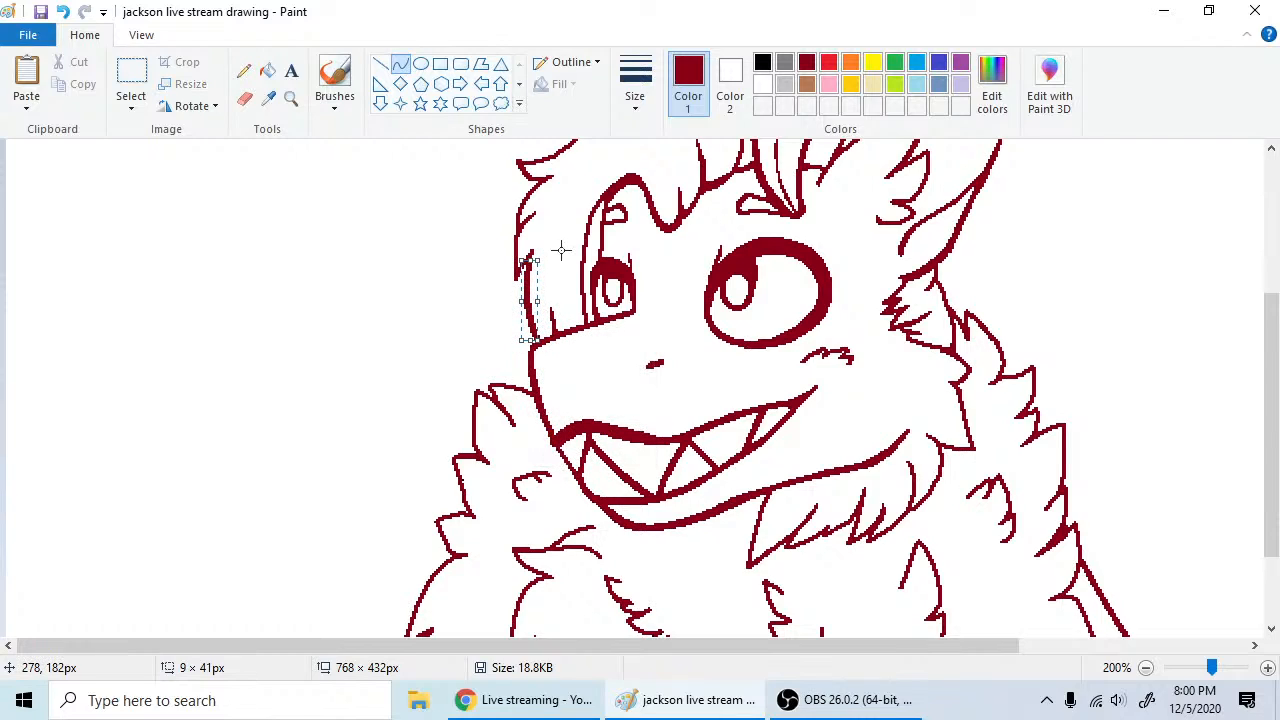
pyautogui.click(244, 71)
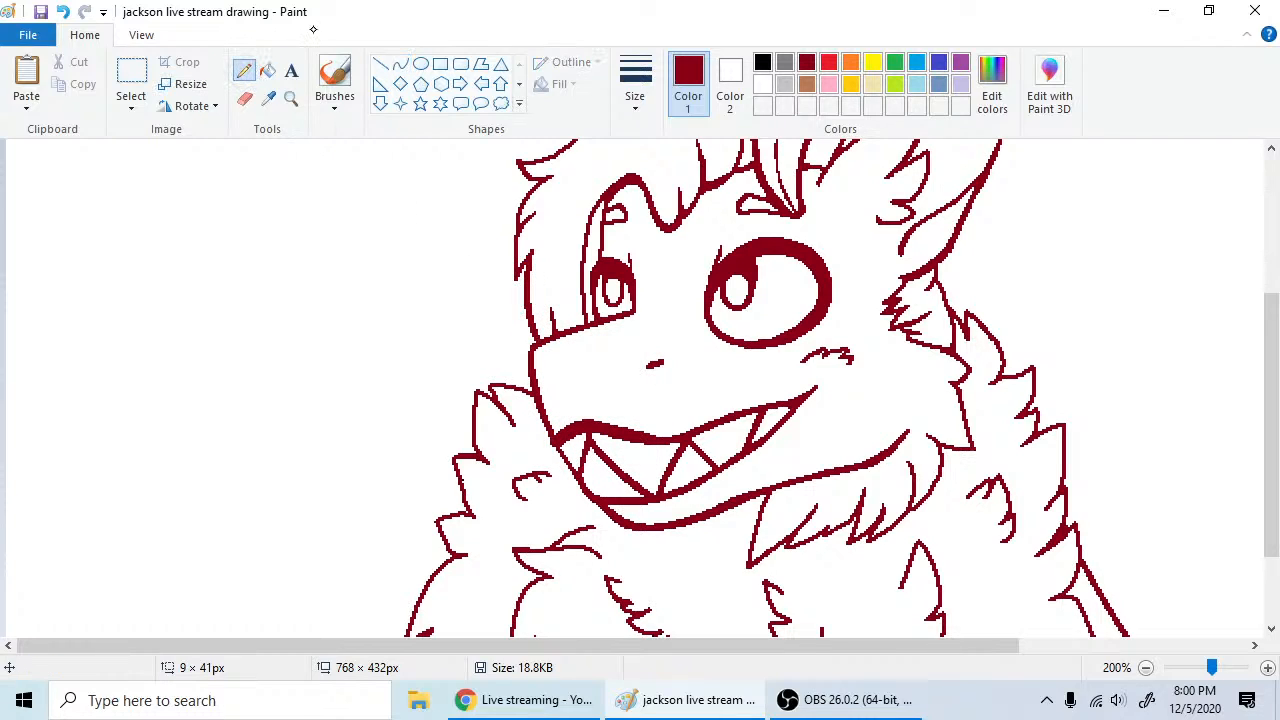
# - Thicken the inner hair edge beside the far eye with the Curve tool and touch it up with the Pencil
pyautogui.click(400, 64)
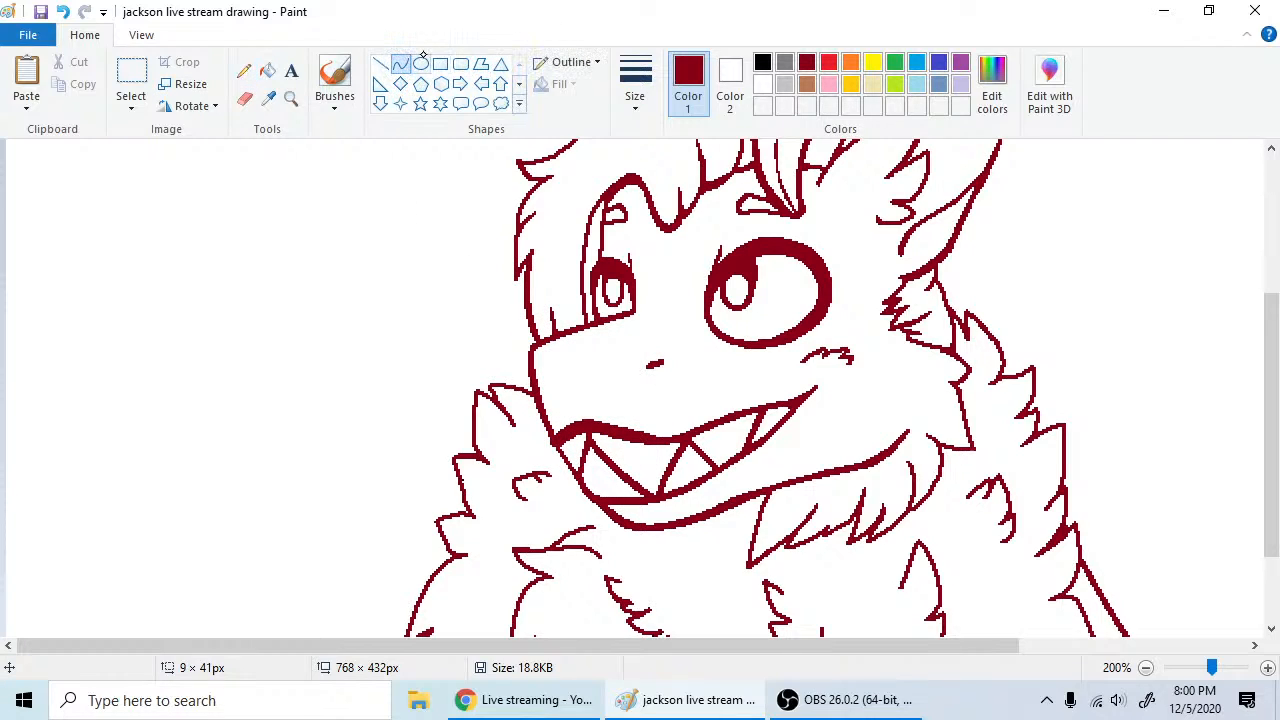
pyautogui.moveTo(585, 326)
pyautogui.mouseDown()
pyautogui.moveTo(585, 249)
pyautogui.moveTo(596, 198)
pyautogui.moveTo(600, 248)
pyautogui.moveTo(617, 177)
pyautogui.mouseUp()
pyautogui.click(244, 70)
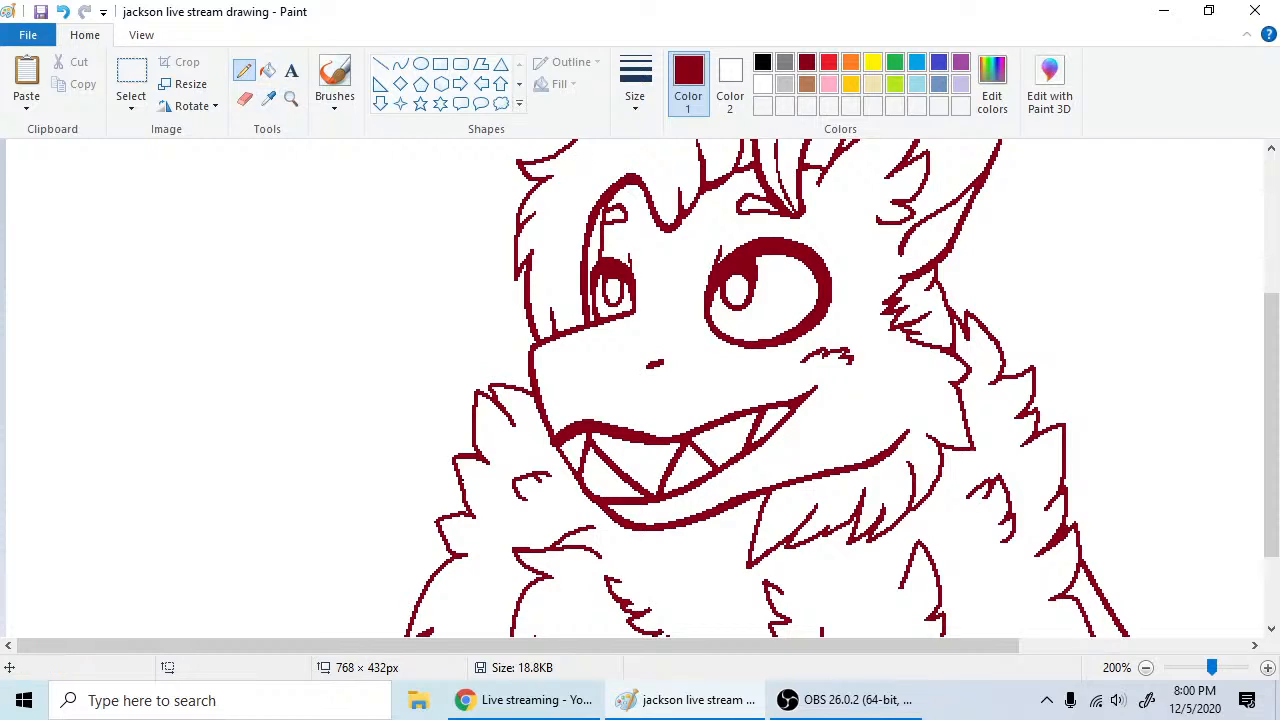
pyautogui.click(400, 63)
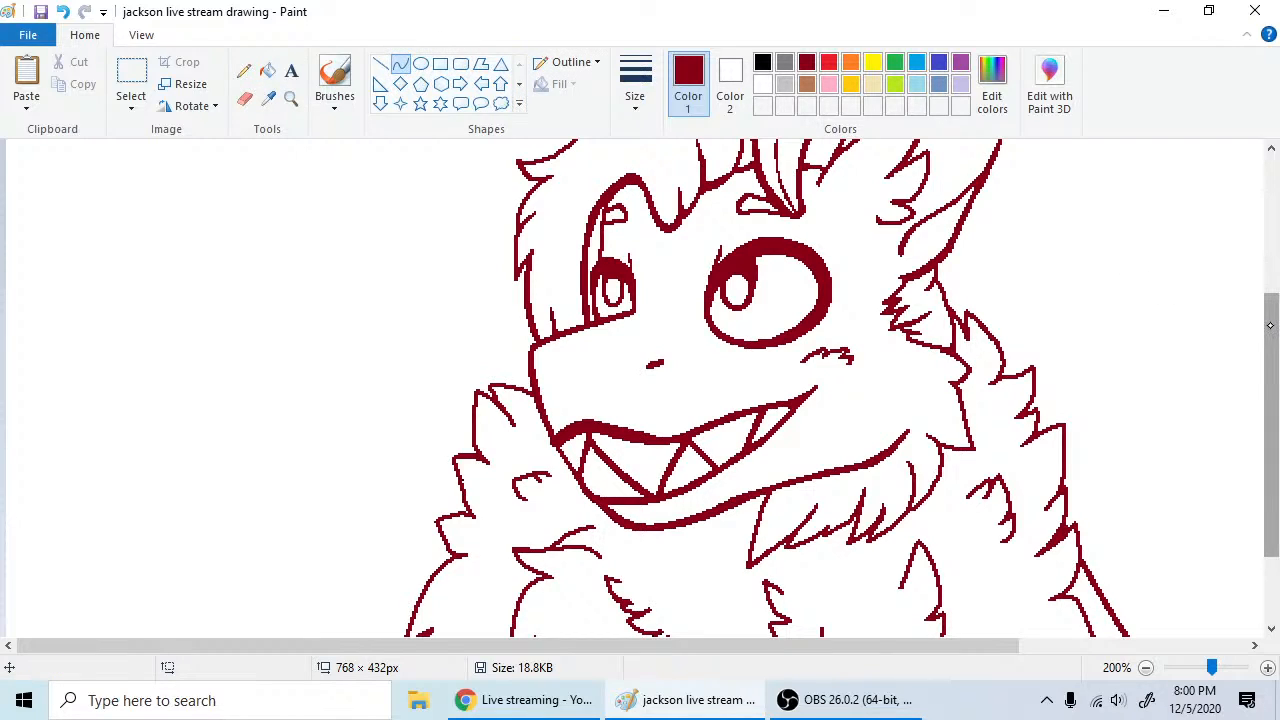
pyautogui.moveTo(1270, 325)
pyautogui.mouseDown()
pyautogui.moveTo(1276, 356)
pyautogui.moveTo(1268, 303)
pyautogui.moveTo(1267, 314)
pyautogui.mouseUp()
pyautogui.click(243, 72)
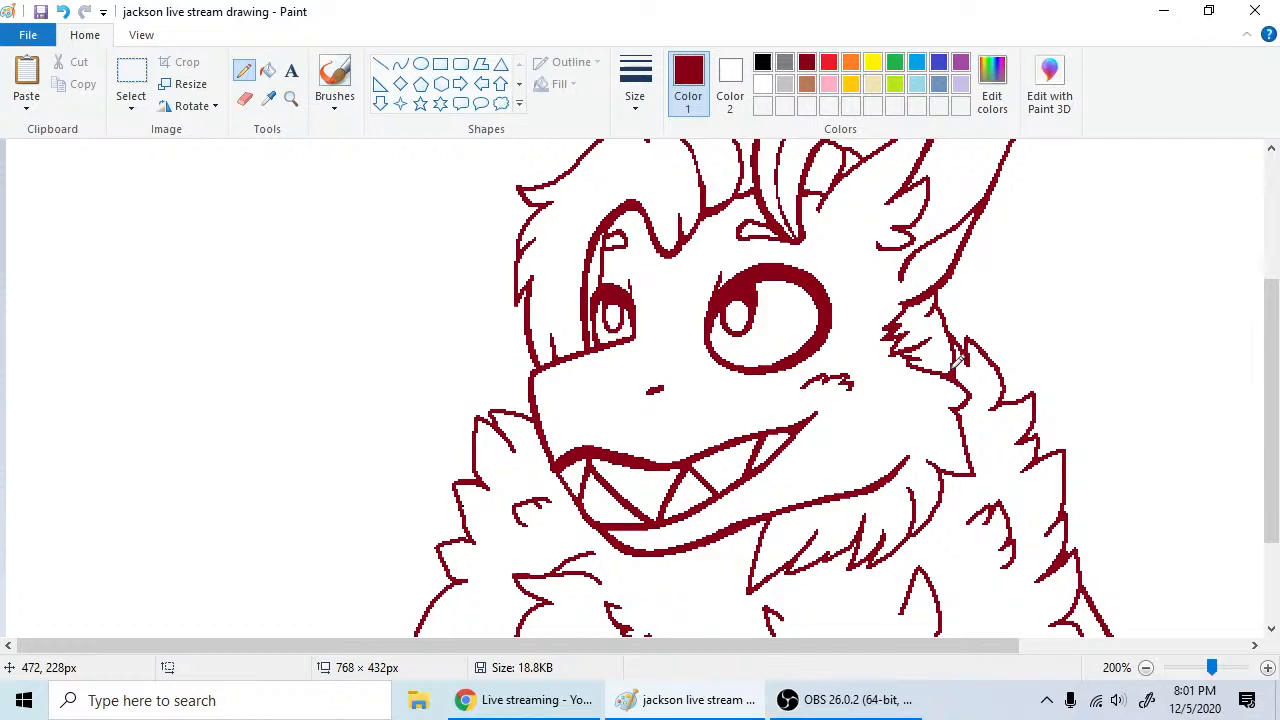
# - Thicken the large ear's outer edge up to the tip with curves of about 35 × 70 px and 3 × 35 px and clean it up
pyautogui.moveTo(1268, 432); pyautogui.dragTo(1268, 347)
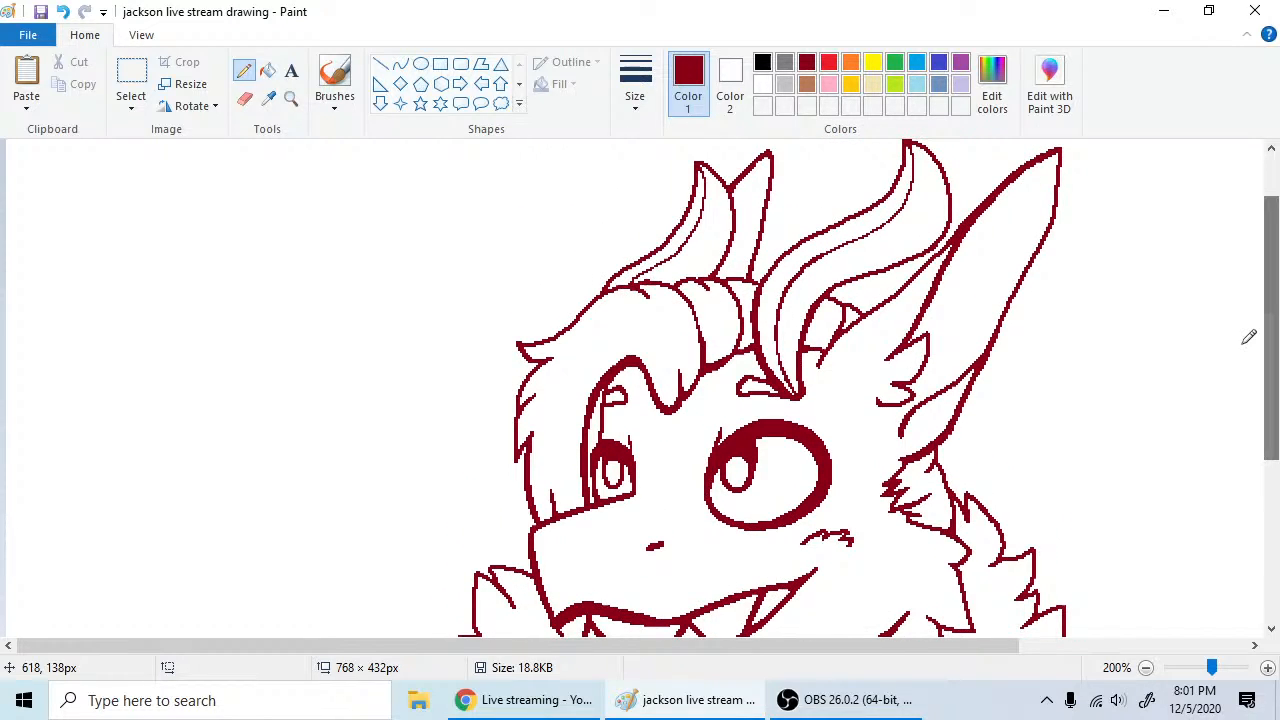
pyautogui.click(400, 64)
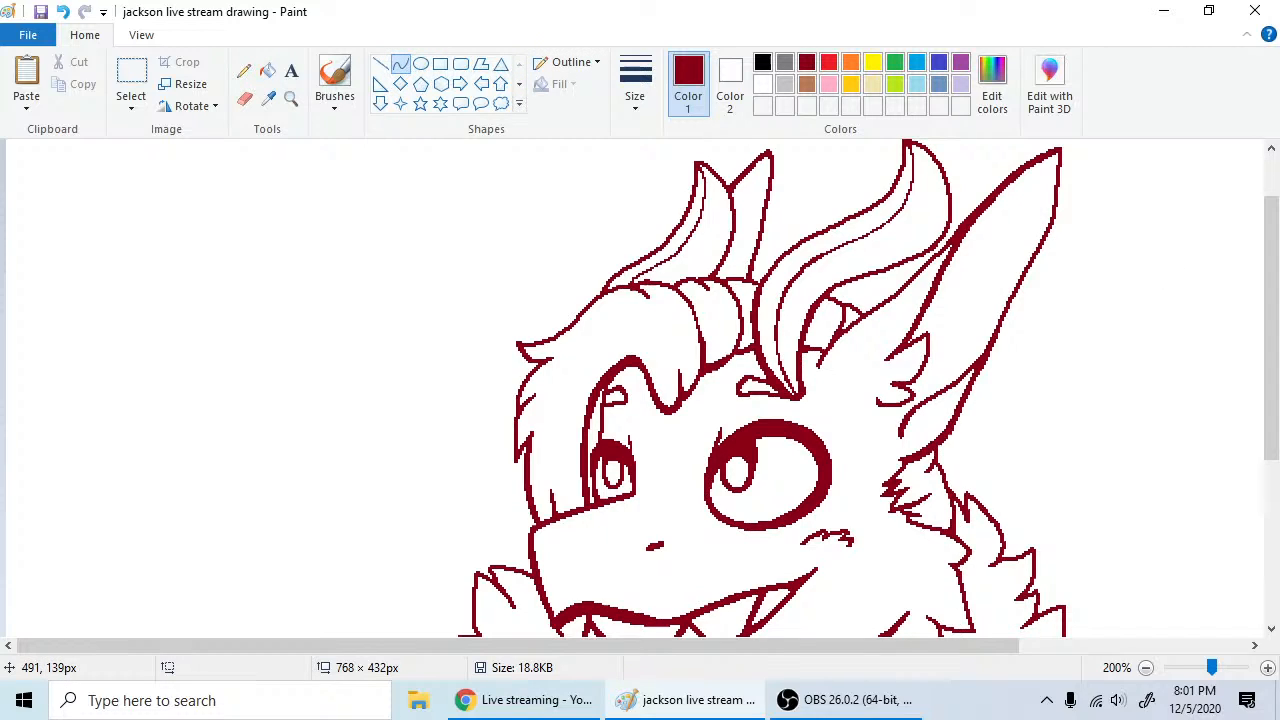
pyautogui.moveTo(990, 355); pyautogui.dragTo(1054, 218)
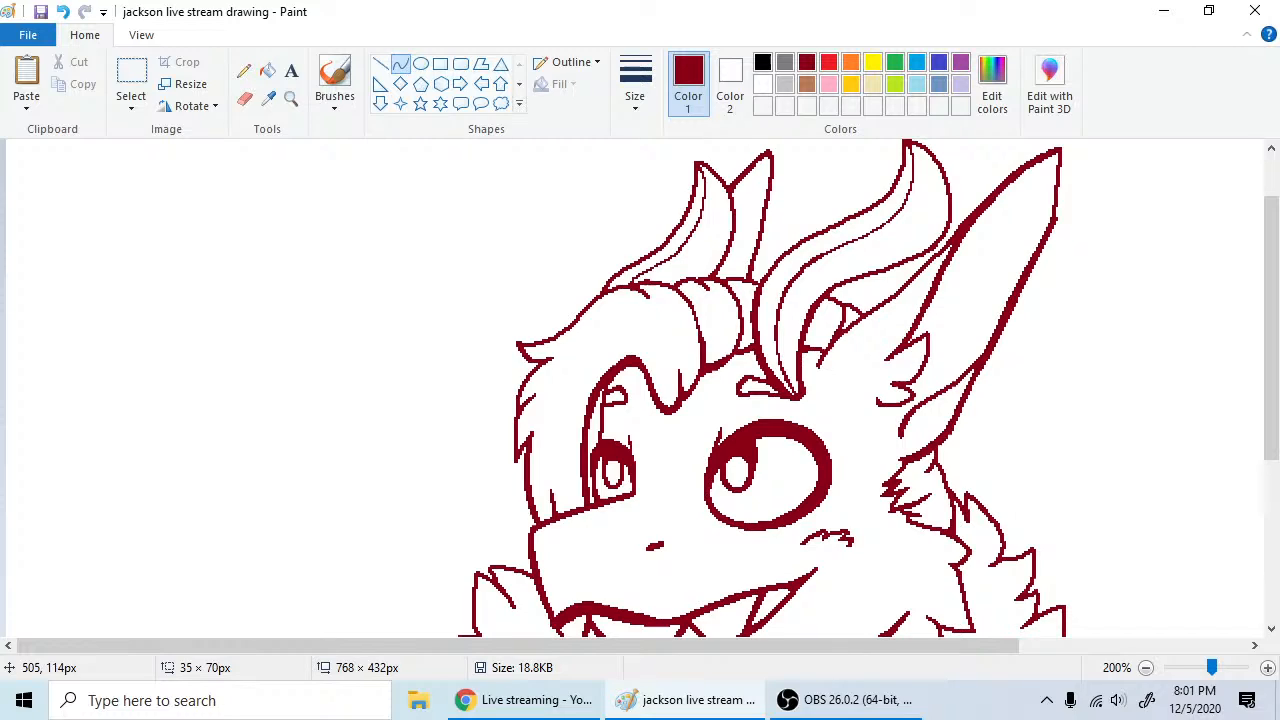
pyautogui.moveTo(1018, 302)
pyautogui.mouseDown()
pyautogui.moveTo(1062, 154)
pyautogui.moveTo(1064, 200)
pyautogui.mouseUp()
pyautogui.moveTo(1056, 217); pyautogui.dragTo(1060, 149)
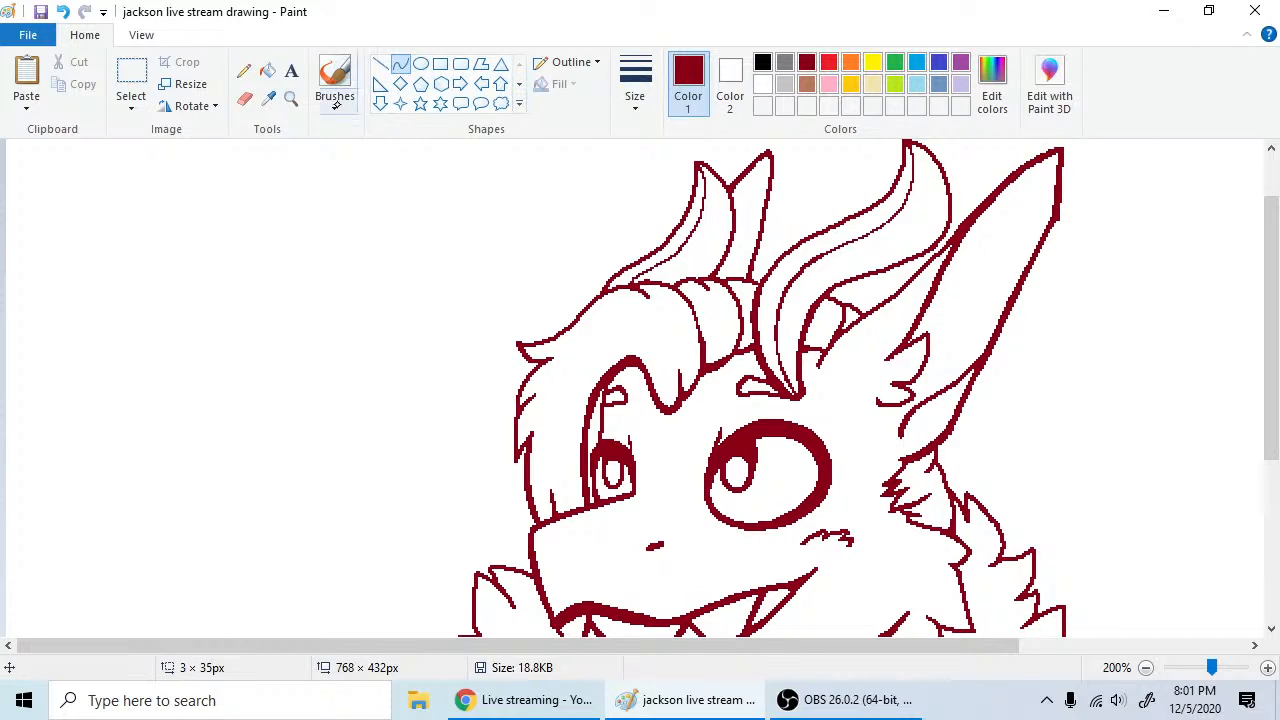
pyautogui.click(244, 98)
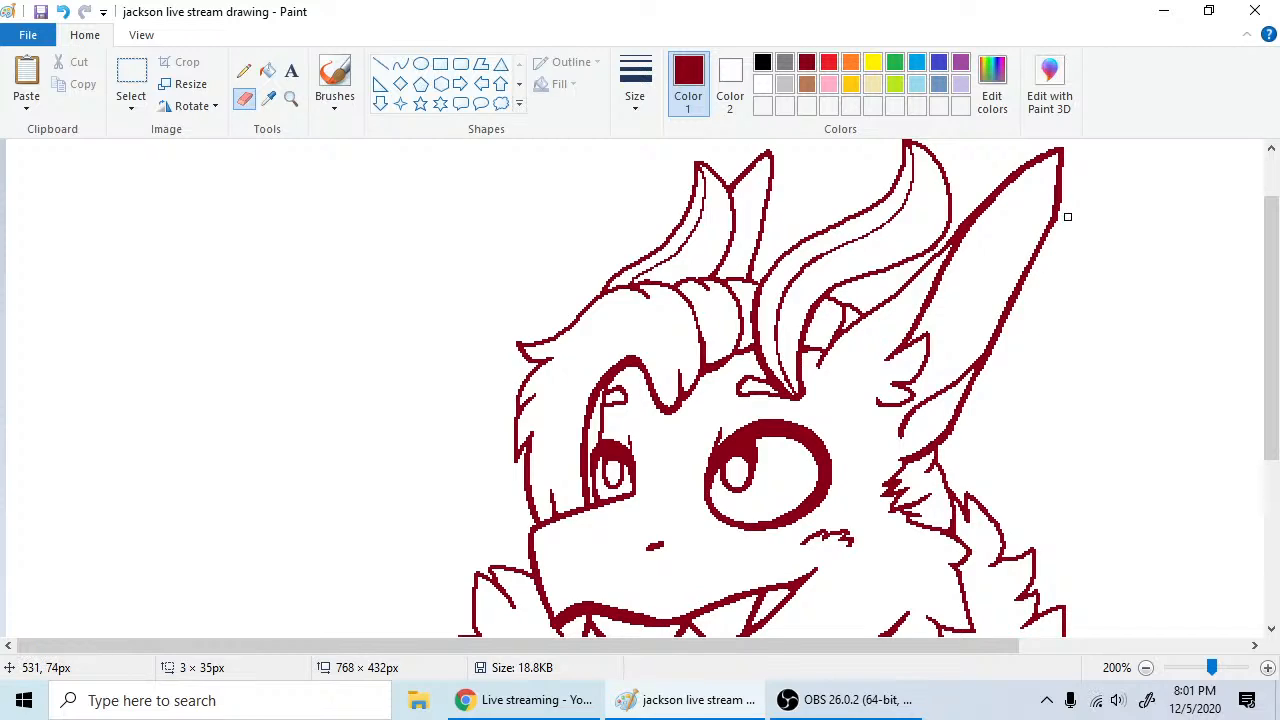
pyautogui.click(244, 70)
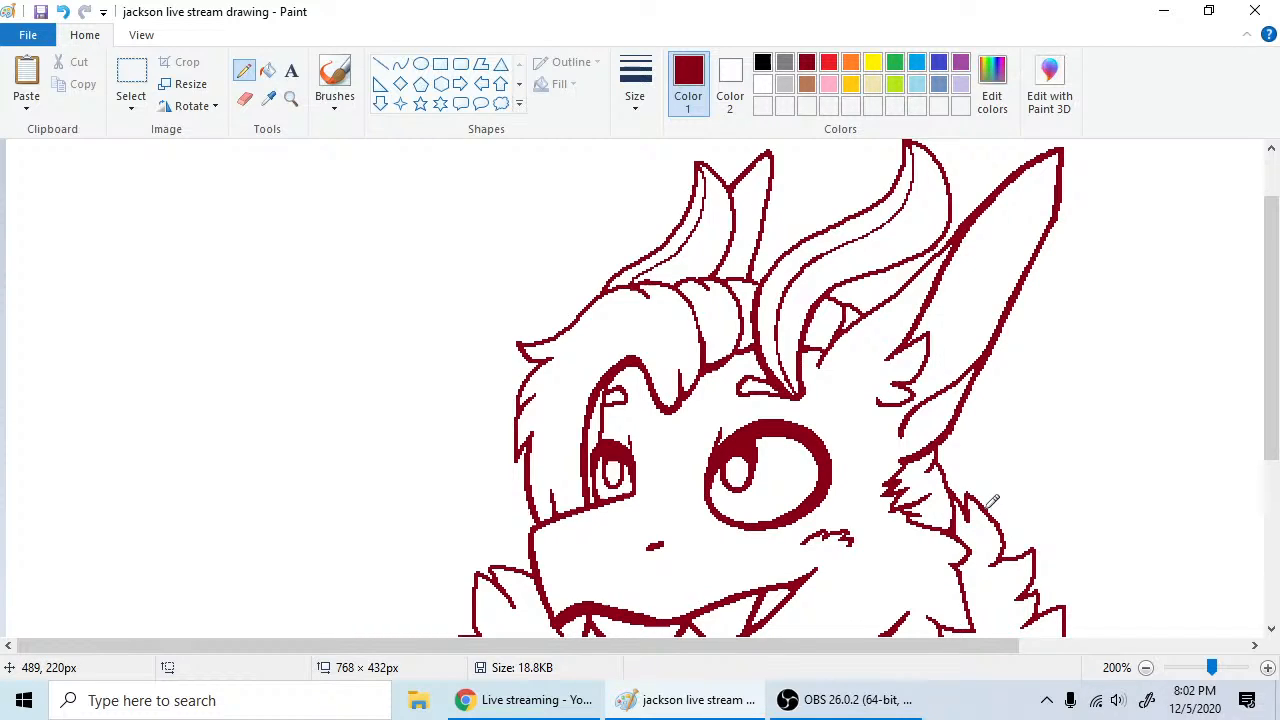
# - Thicken the line from the ear's base up to the large horn with a bent curve of about 68 × 62 px
pyautogui.click(400, 63)
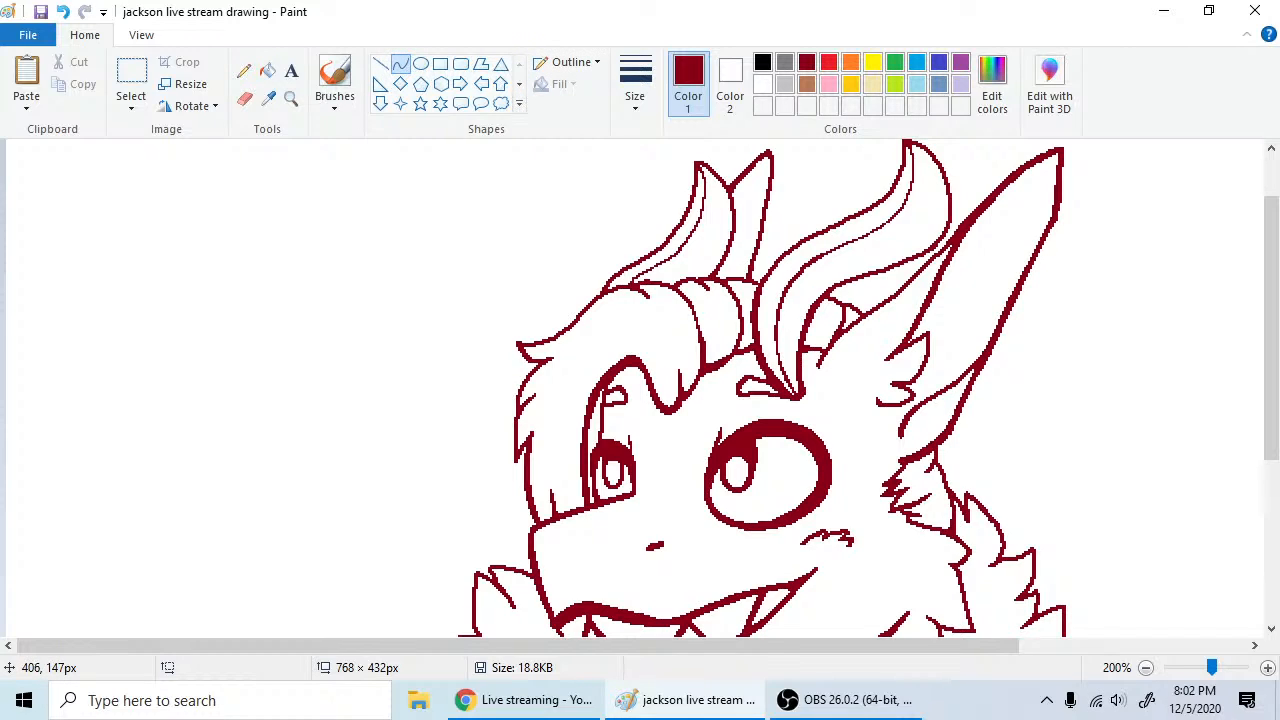
pyautogui.moveTo(818, 366); pyautogui.dragTo(952, 246)
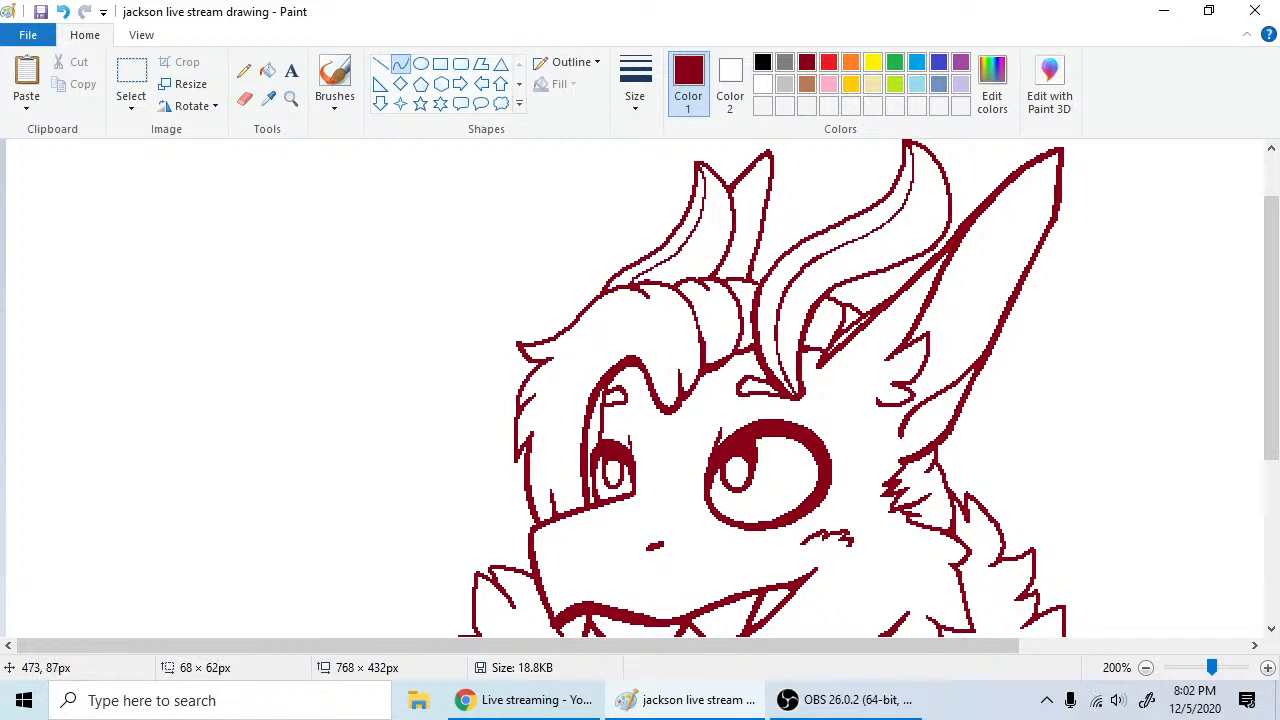
pyautogui.click(854, 334)
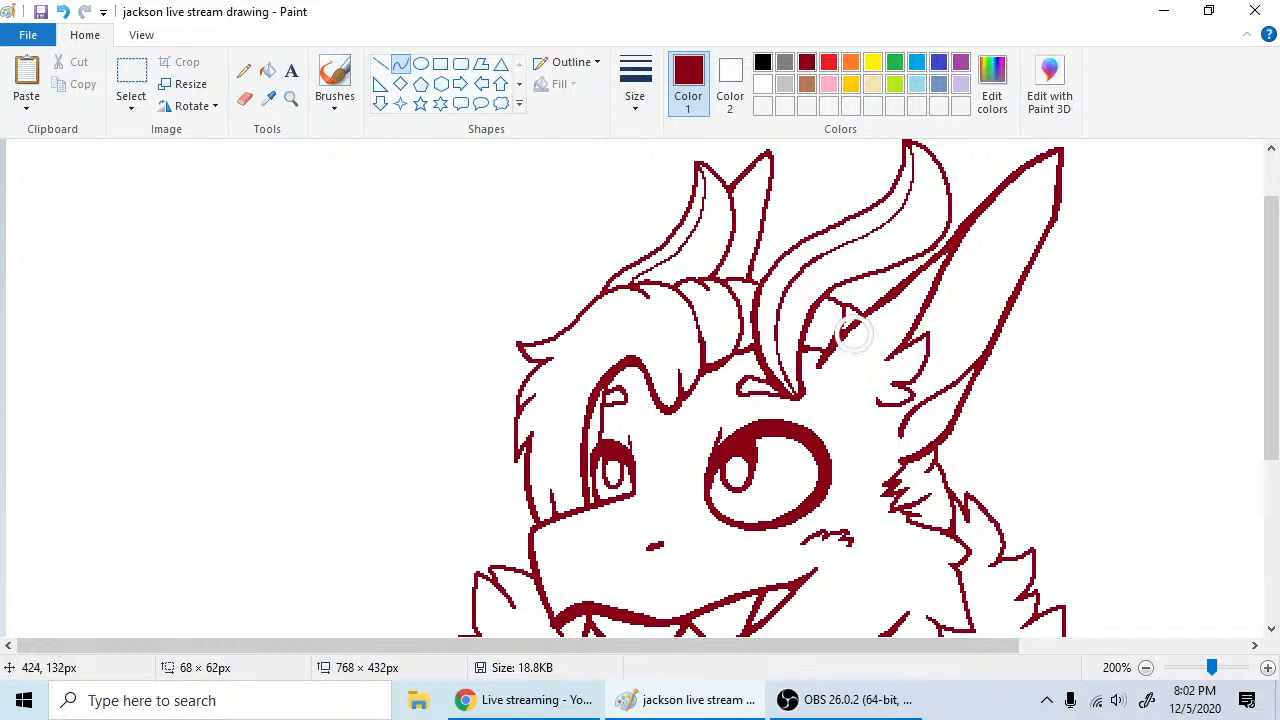
pyautogui.moveTo(854, 334); pyautogui.dragTo(892, 286)
pyautogui.click(893, 288)
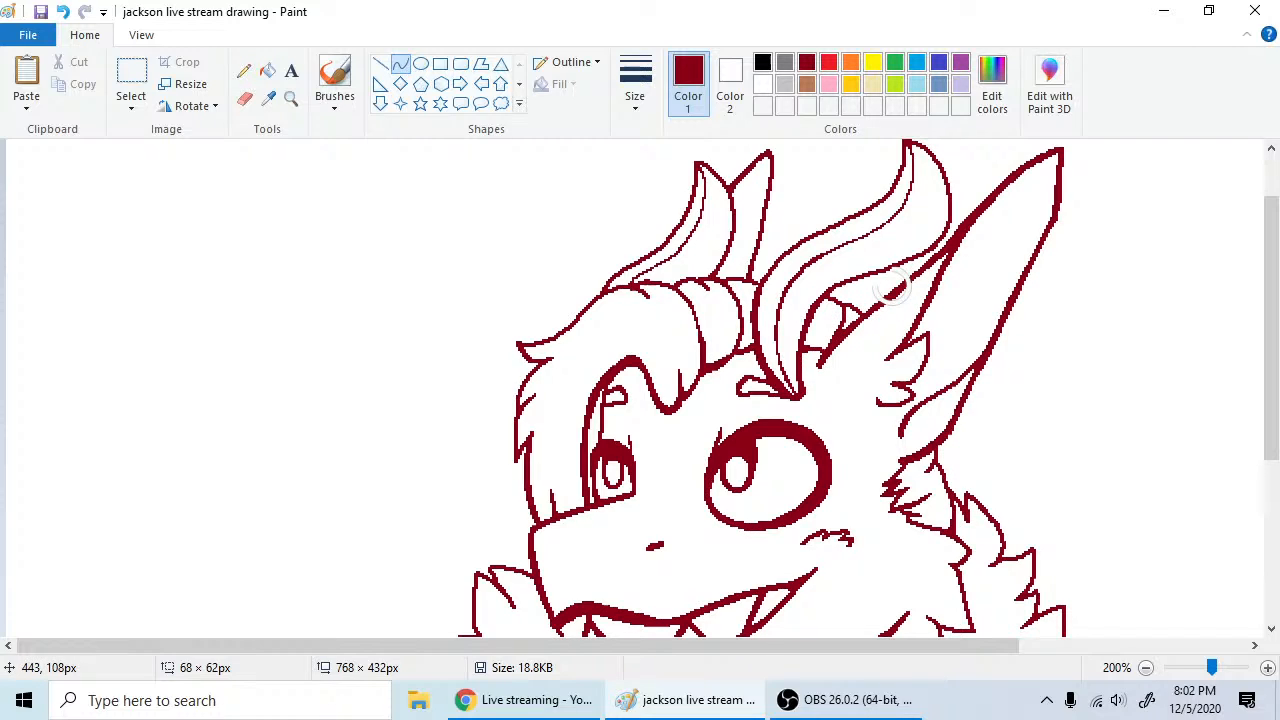
pyautogui.rightClick(893, 288)
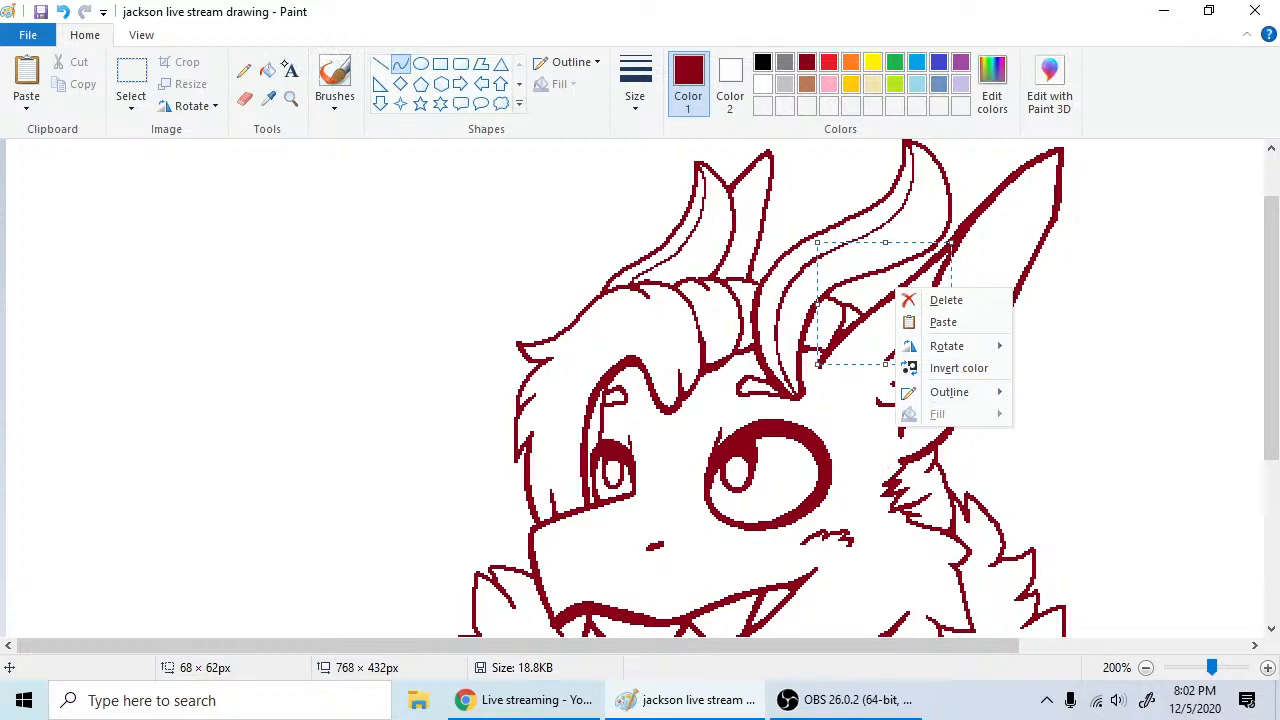
pyautogui.click(244, 70)
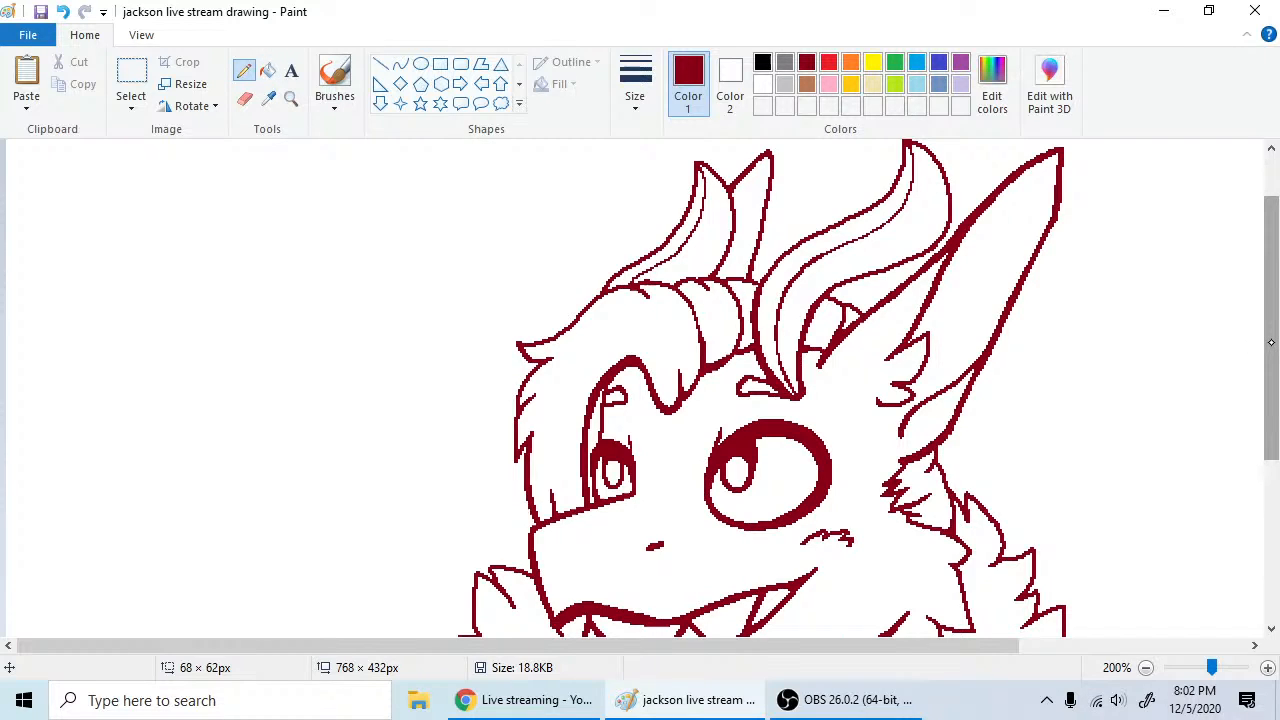
# - Thicken the front edge of the fur tuft under the jaw with a curve of about 11 × 38 px
pyautogui.moveTo(1271, 342); pyautogui.dragTo(1271, 536)
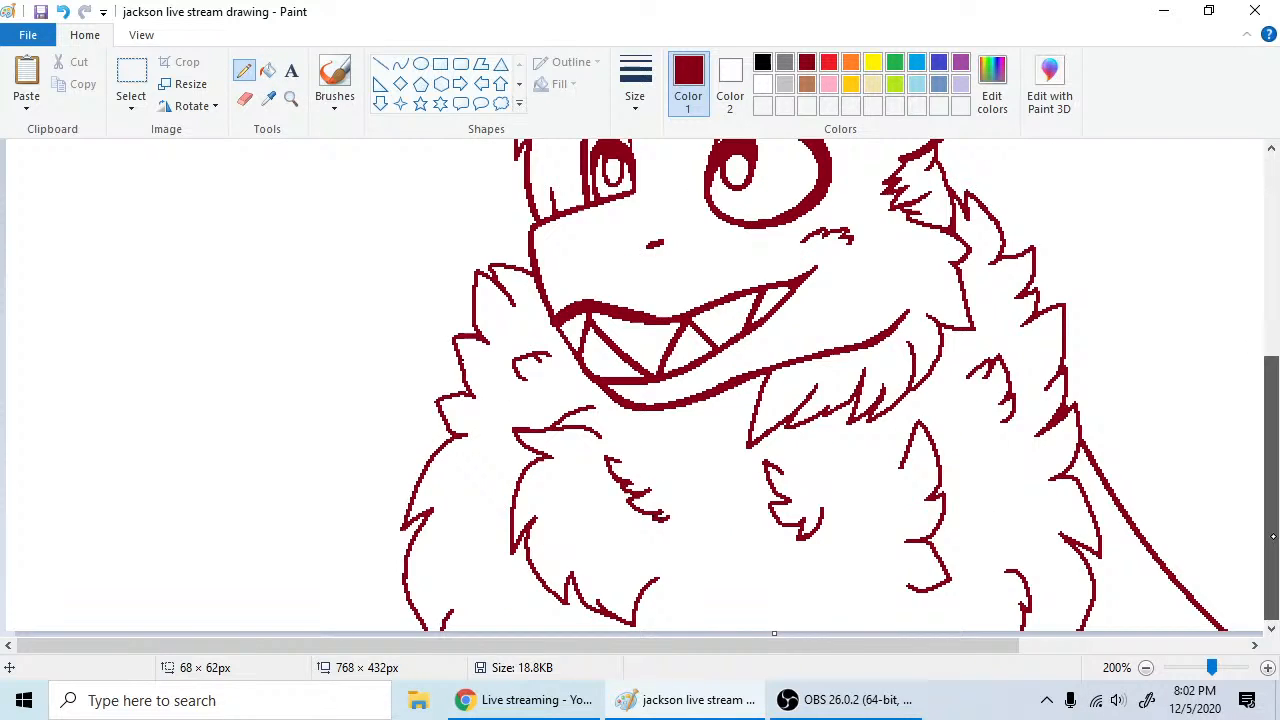
pyautogui.click(1146, 667)
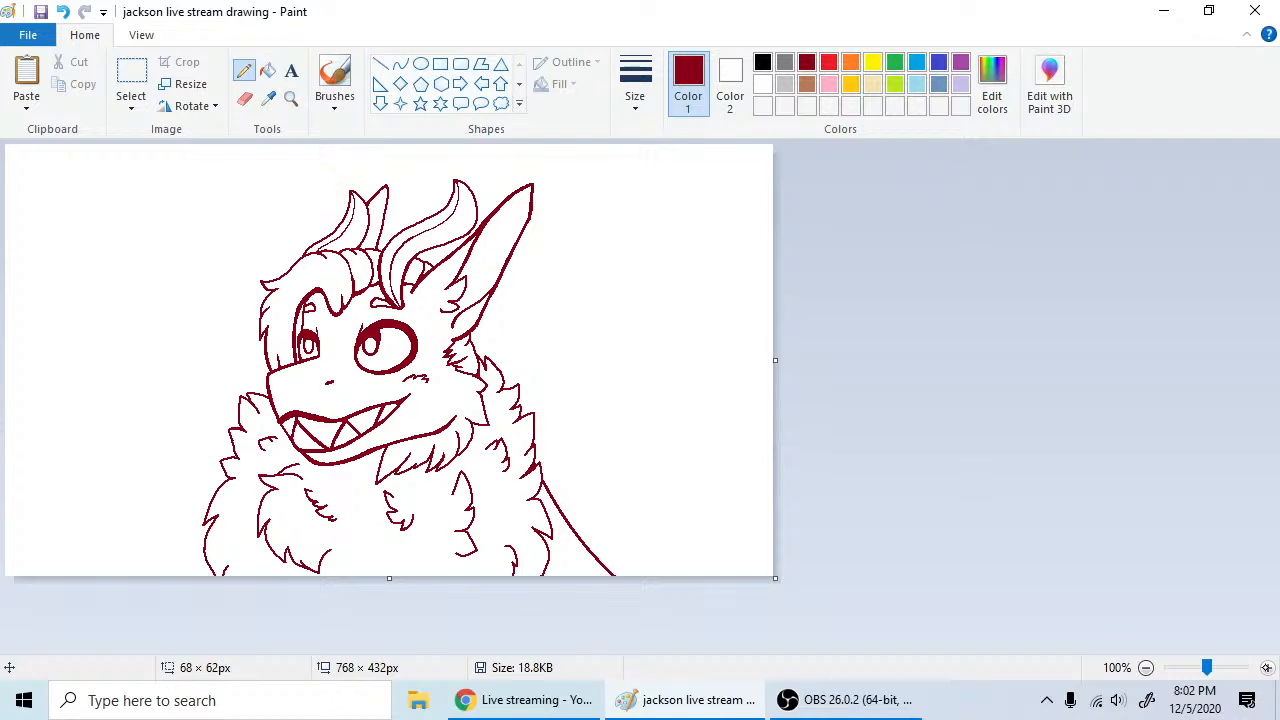
pyautogui.click(1267, 667)
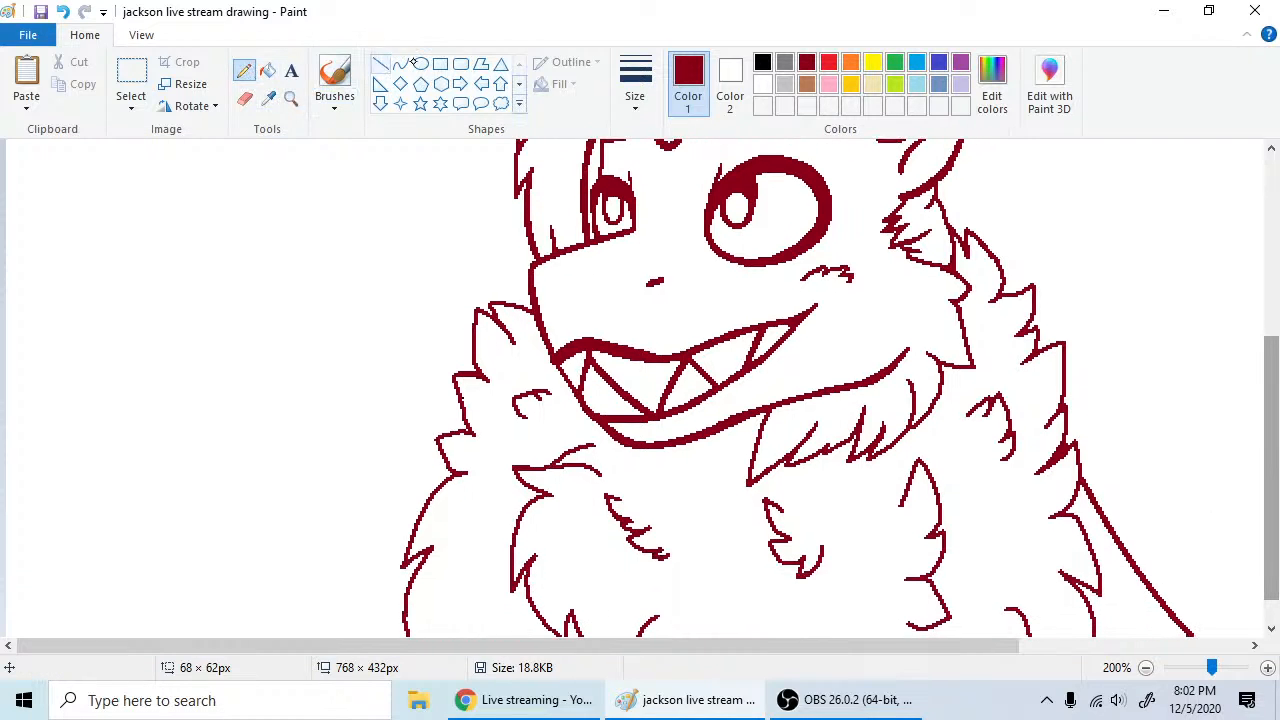
pyautogui.click(400, 64)
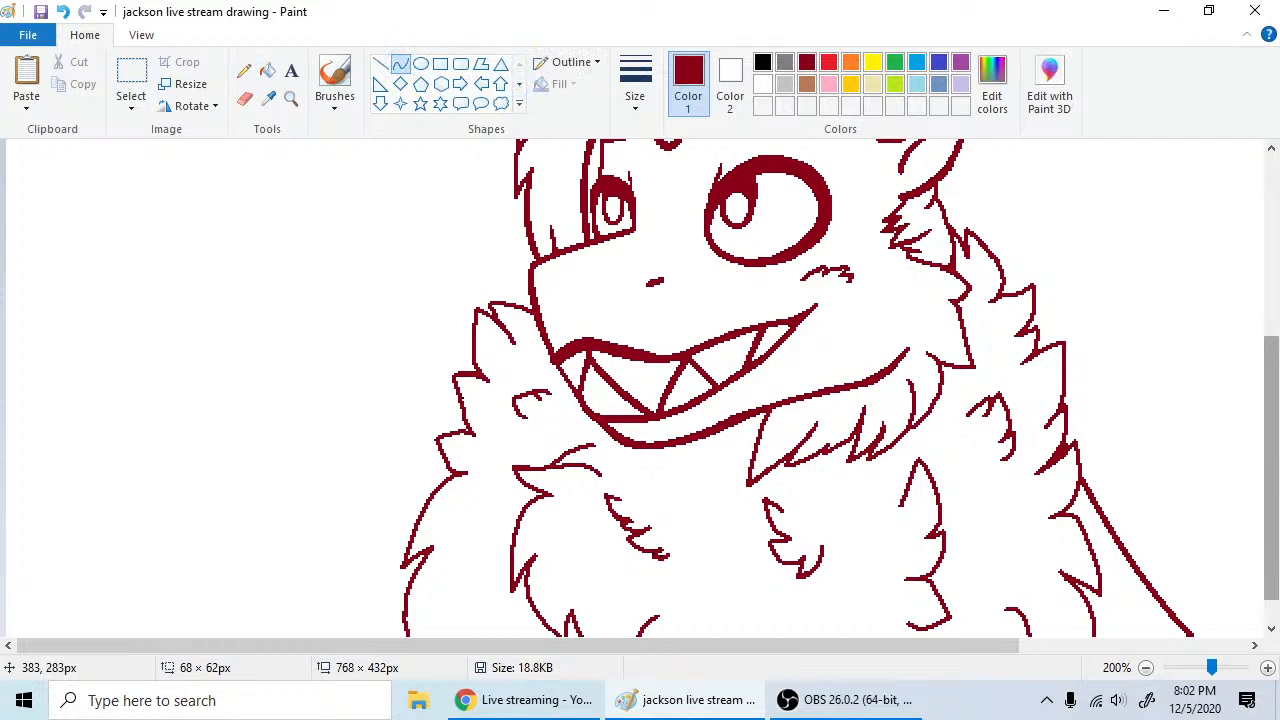
pyautogui.moveTo(767, 408); pyautogui.dragTo(745, 482)
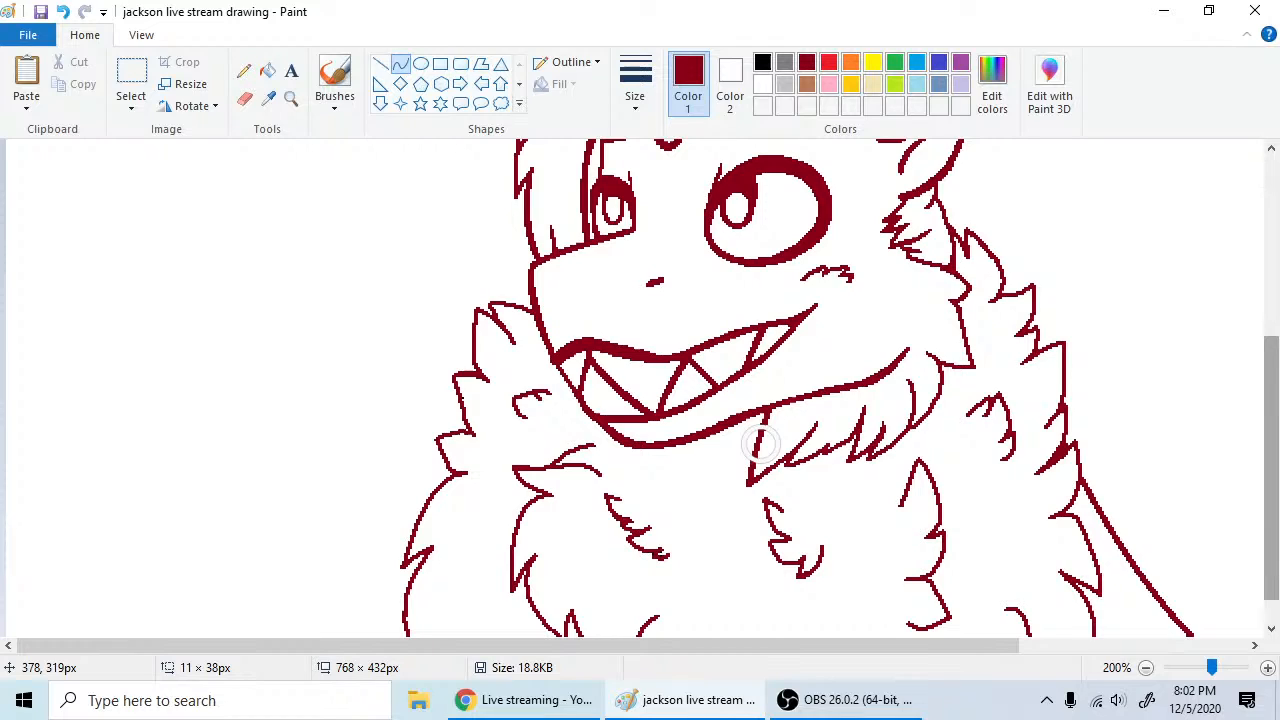
pyautogui.moveTo(822, 430)
pyautogui.mouseDown()
pyautogui.moveTo(912, 422)
pyautogui.moveTo(759, 444)
pyautogui.mouseUp()
pyautogui.click(757, 421)
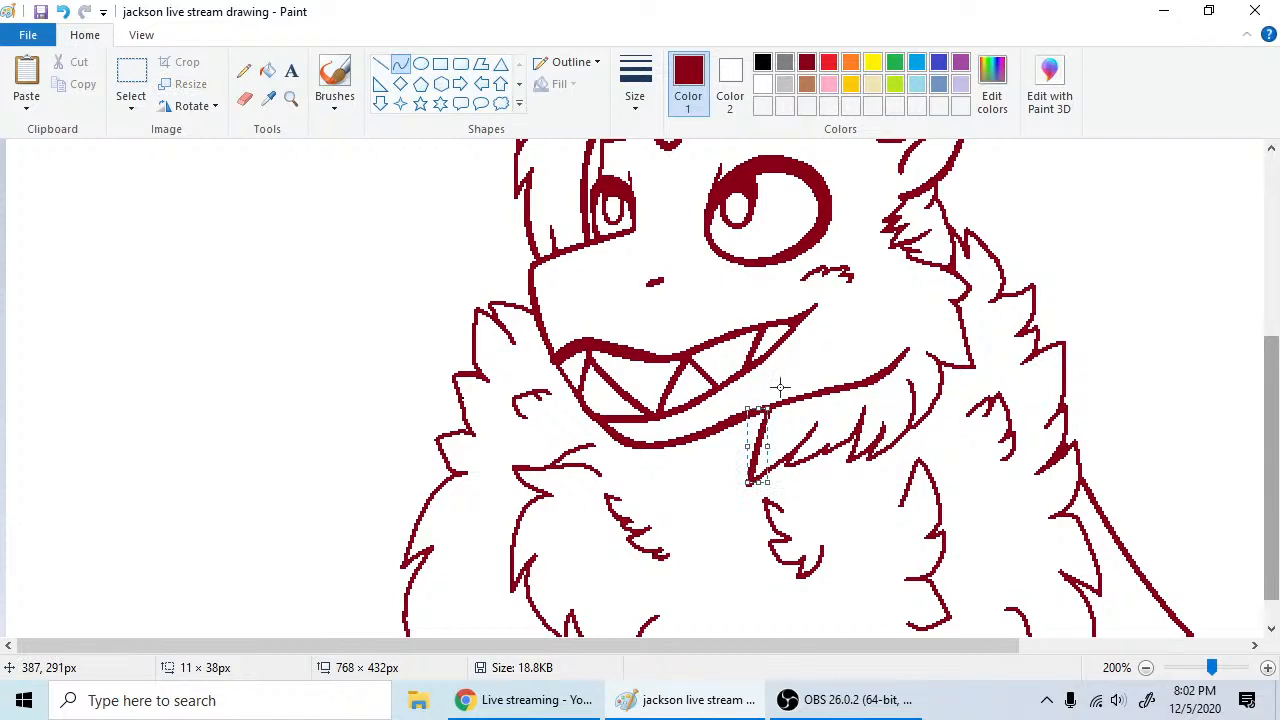
pyautogui.click(244, 71)
# - Thicken the rear edge of the fur tuft under the jaw with a bent curve and clean it up
pyautogui.click(401, 64)
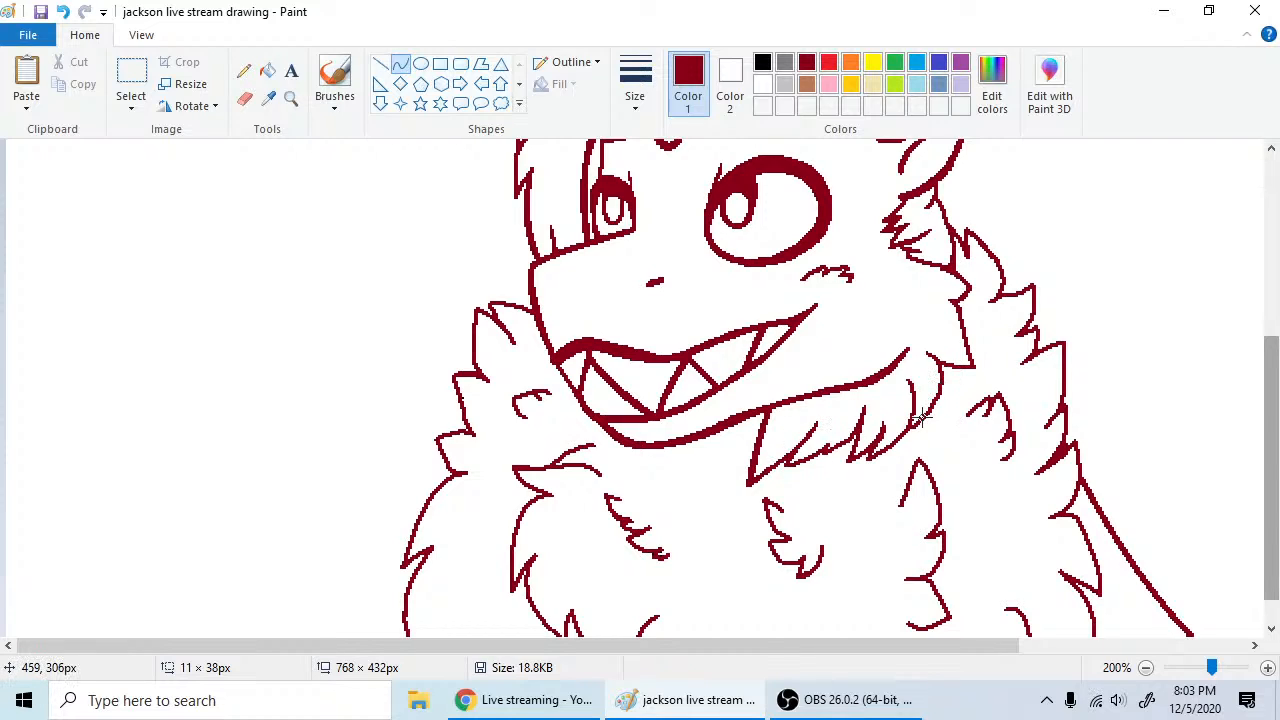
pyautogui.moveTo(915, 425); pyautogui.dragTo(950, 381)
pyautogui.click(244, 70)
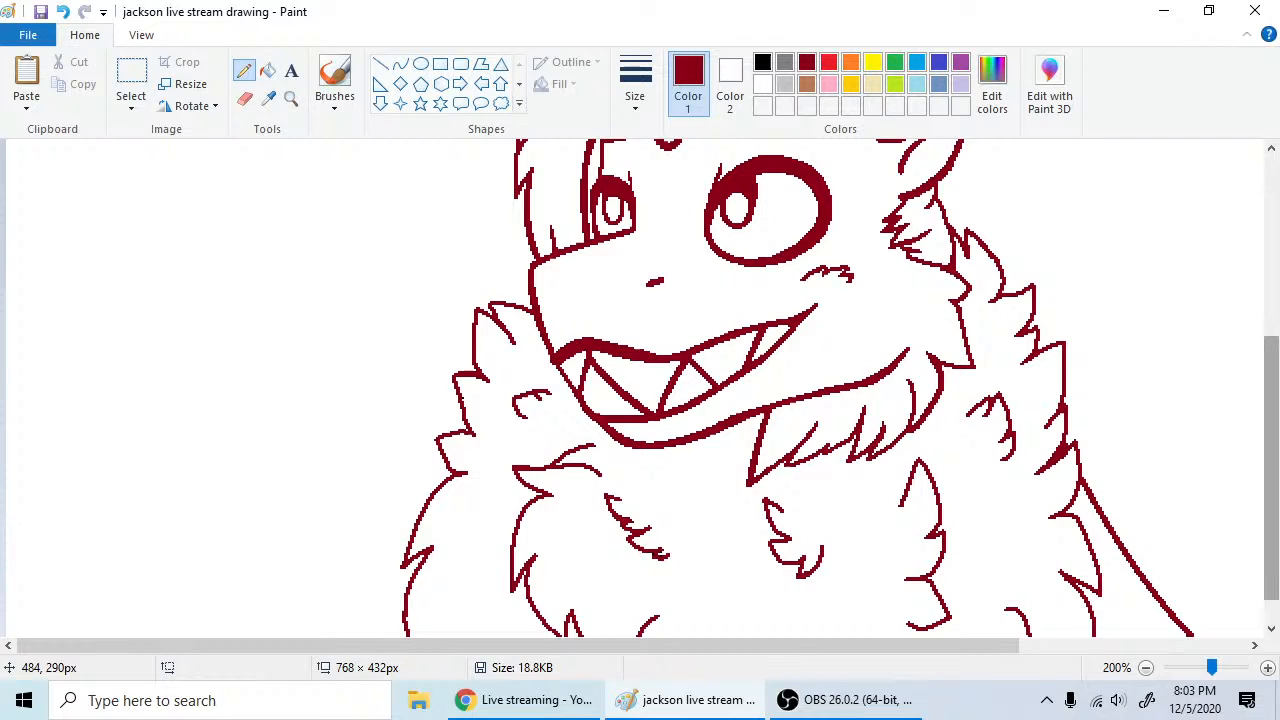
pyautogui.click(244, 99)
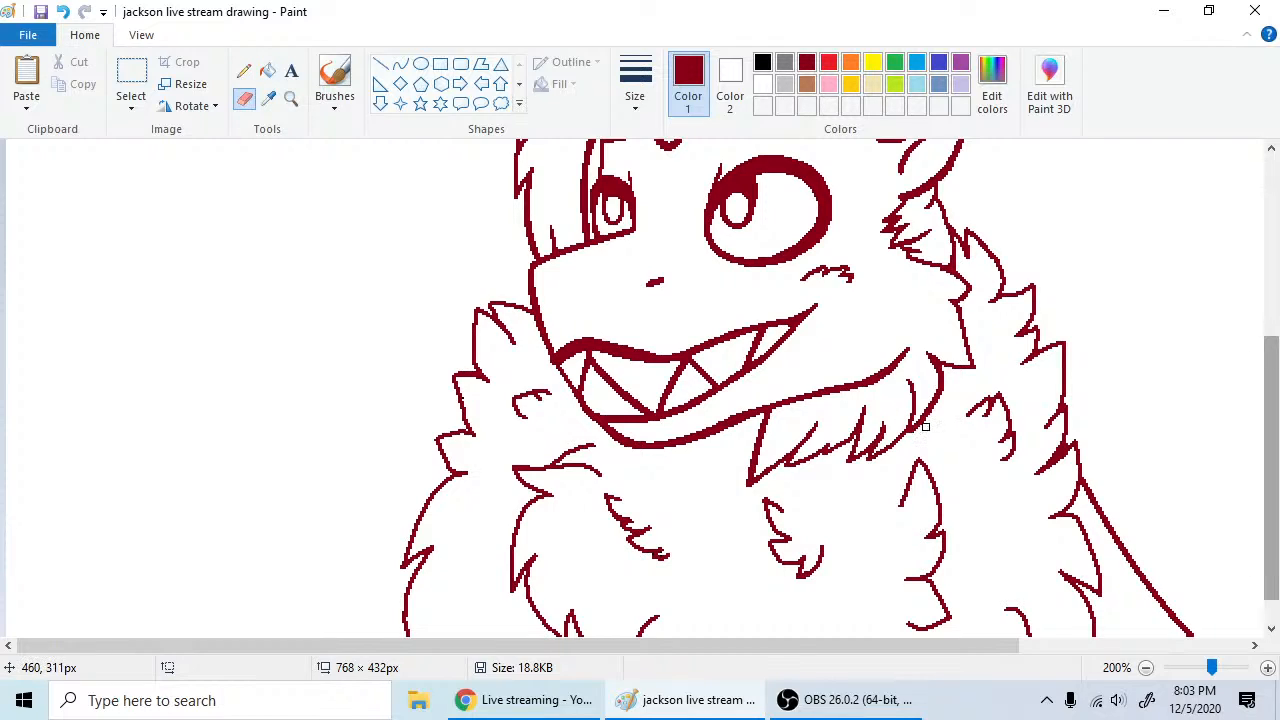
pyautogui.click(244, 71)
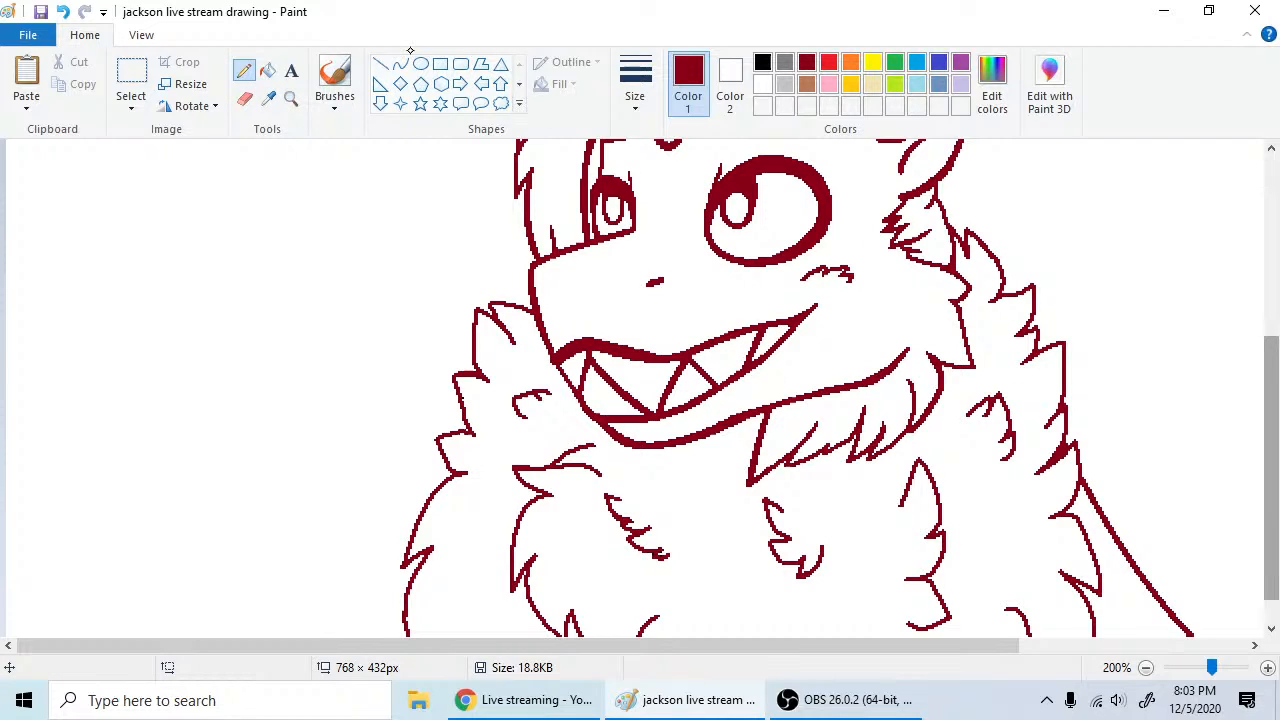
# - Thicken the topmost neck fur tuft behind the cheek with a curve of about 21 × 34 px
pyautogui.click(400, 63)
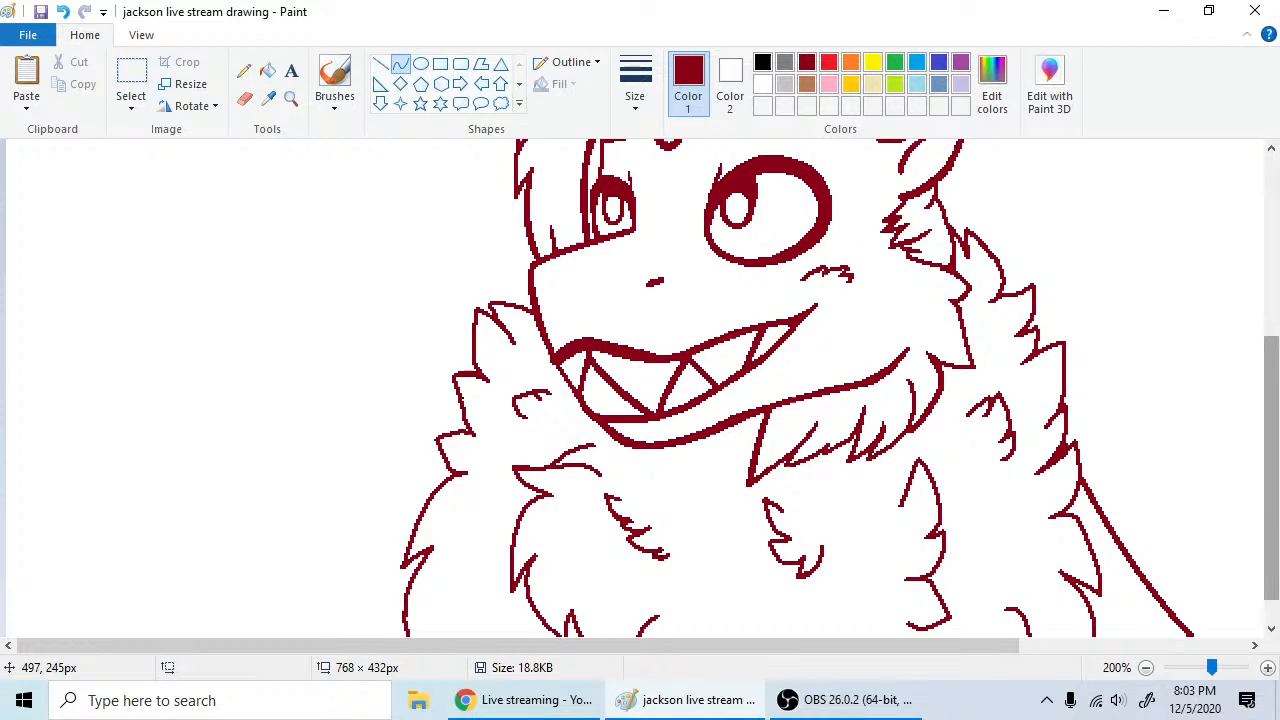
pyautogui.moveTo(1000, 296)
pyautogui.mouseDown()
pyautogui.moveTo(968, 228)
pyautogui.moveTo(986, 264)
pyautogui.moveTo(1020, 258)
pyautogui.moveTo(1002, 272)
pyautogui.mouseUp()
pyautogui.rightClick(1002, 272)
pyautogui.click(244, 72)
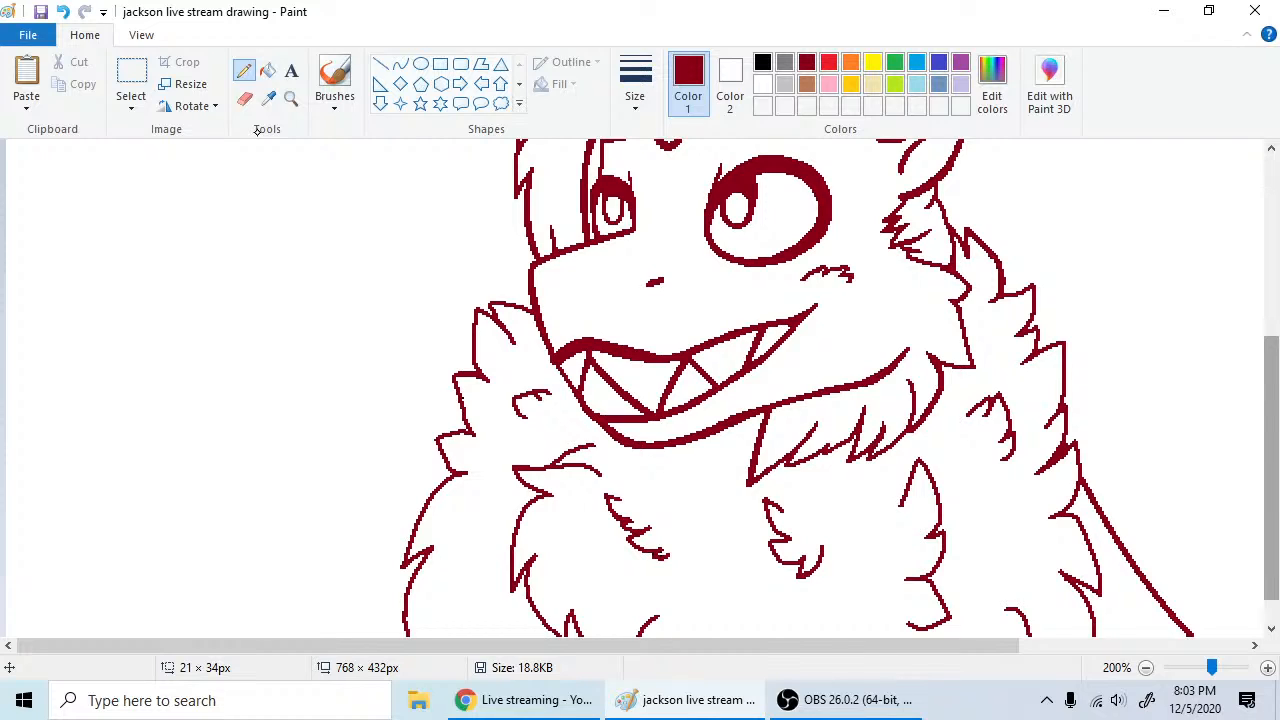
# - Thicken the outer chest fur lock on the drawing's left side with a bent curve of about 28 × 46 px
pyautogui.moveTo(1270, 420)
pyautogui.mouseDown()
pyautogui.moveTo(1270, 433)
pyautogui.moveTo(1276, 411)
pyautogui.moveTo(1272, 448)
pyautogui.mouseUp()
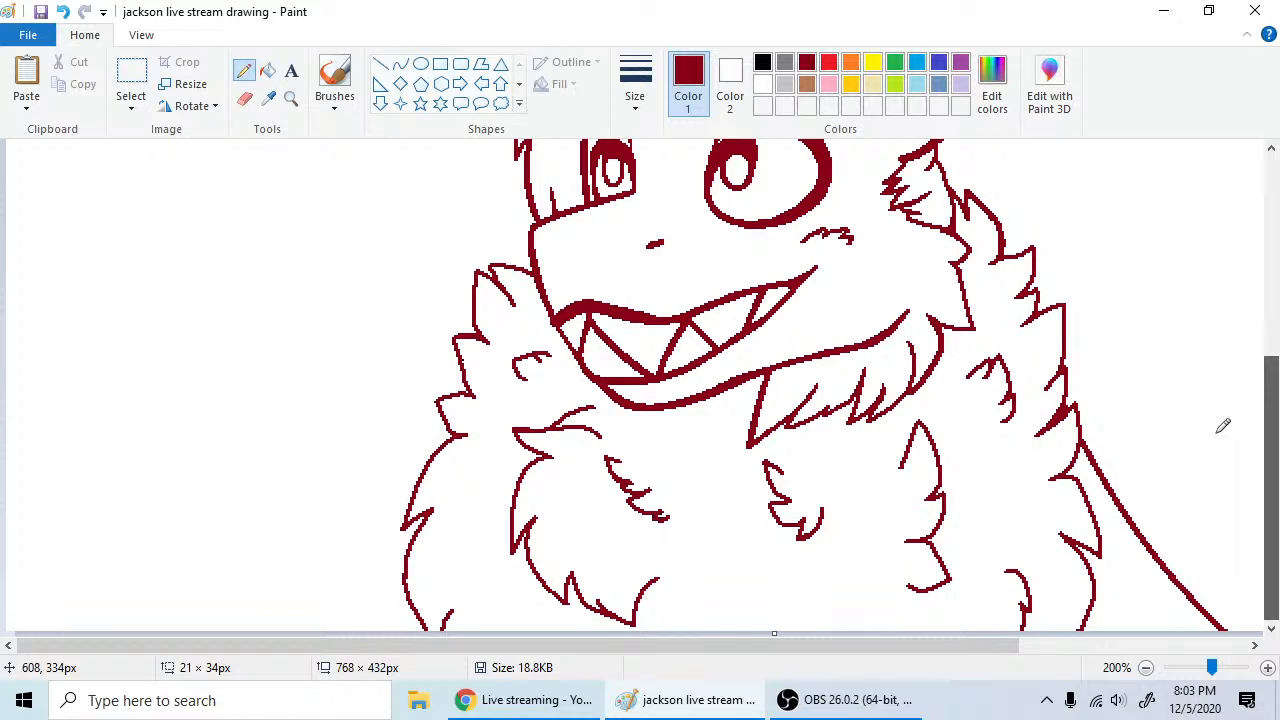
pyautogui.click(400, 63)
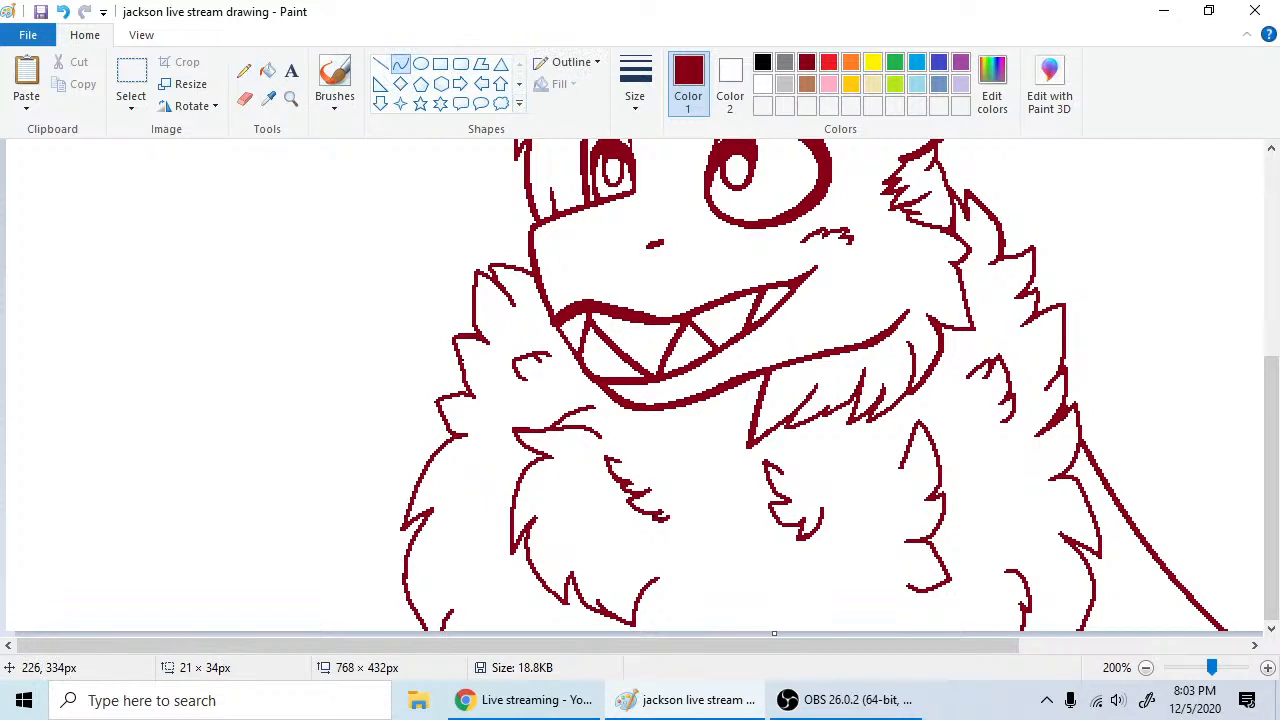
pyautogui.moveTo(458, 436); pyautogui.dragTo(404, 526)
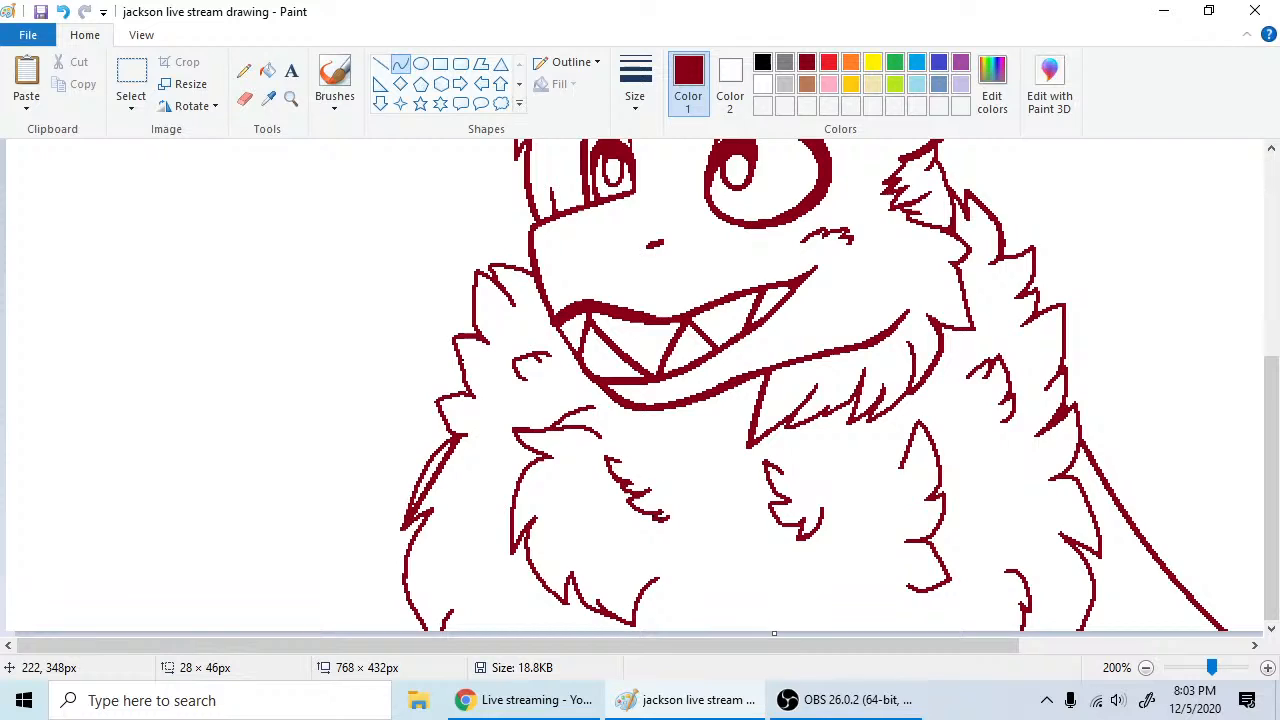
pyautogui.moveTo(450, 463)
pyautogui.mouseDown()
pyautogui.moveTo(432, 443)
pyautogui.moveTo(440, 453)
pyautogui.mouseUp()
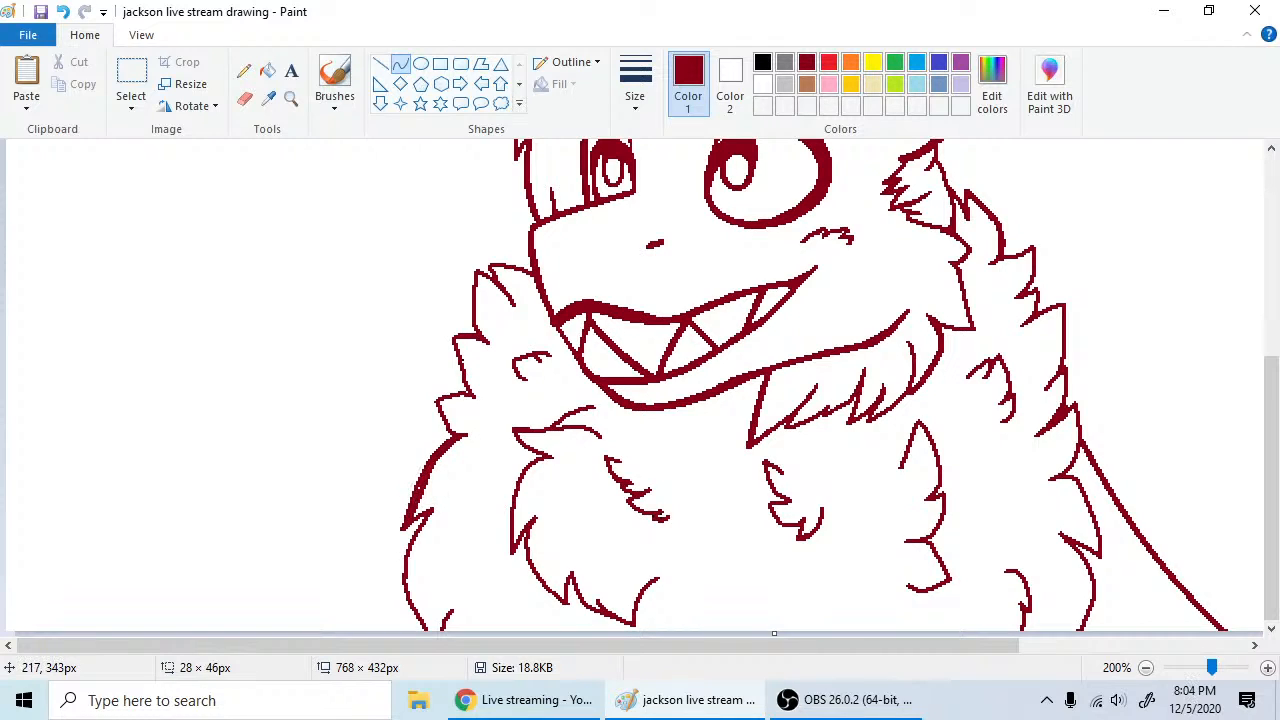
pyautogui.rightClick(446, 457)
pyautogui.click(244, 70)
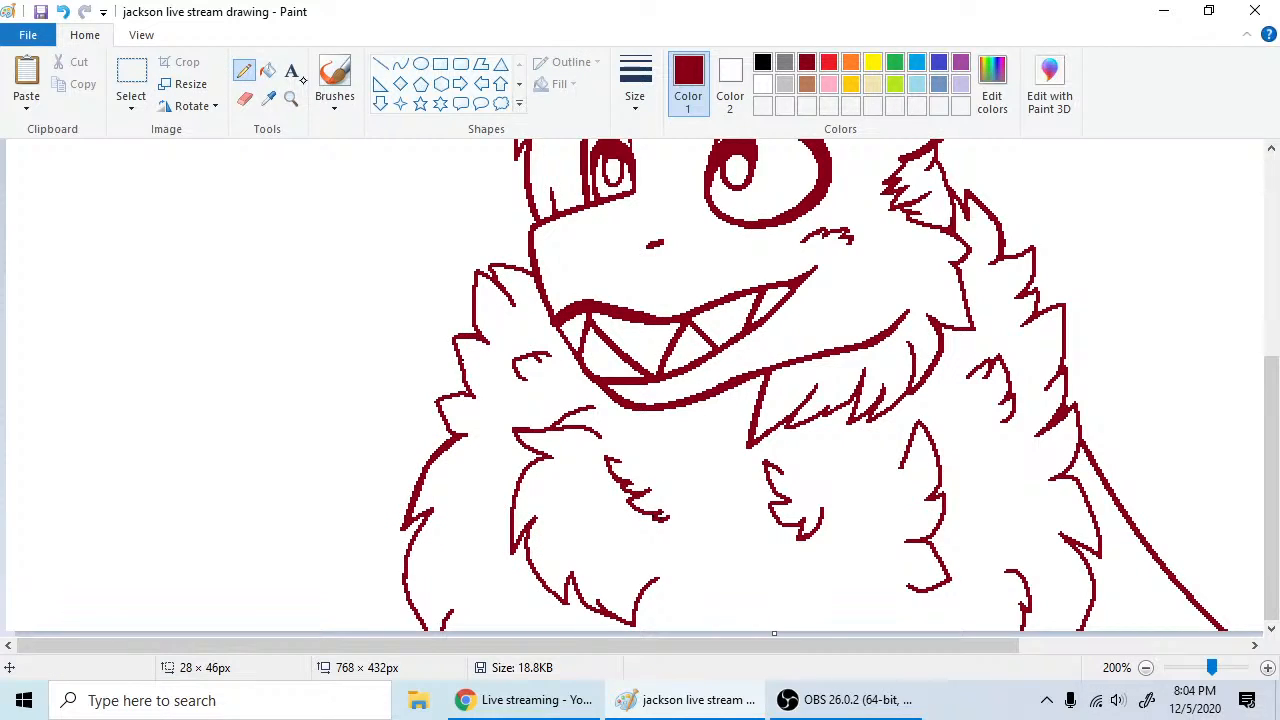
# - Thicken the lowest outer fur edge on the drawing's left, down to the canvas edge, with a curve of about 18 × 59 px
pyautogui.click(400, 63)
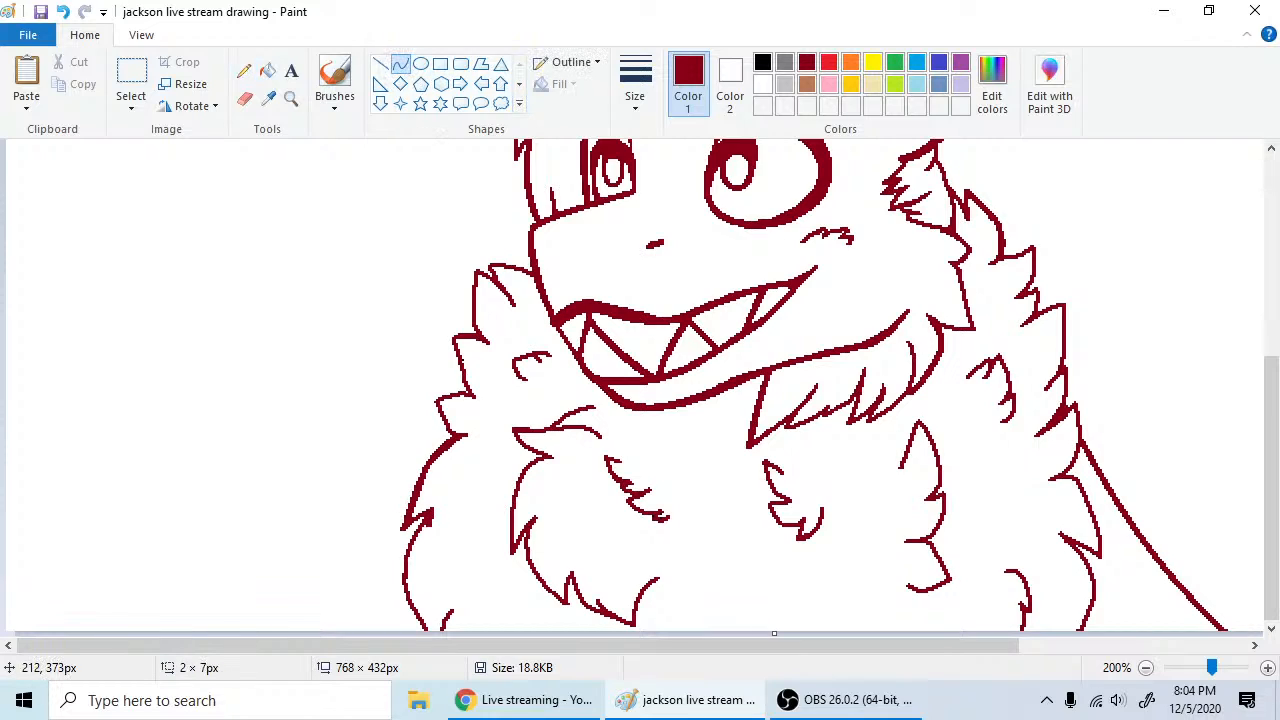
pyautogui.moveTo(431, 518); pyautogui.dragTo(428, 627)
pyautogui.moveTo(432, 567)
pyautogui.mouseDown()
pyautogui.moveTo(396, 569)
pyautogui.moveTo(426, 586)
pyautogui.mouseUp()
pyautogui.rightClick(412, 602)
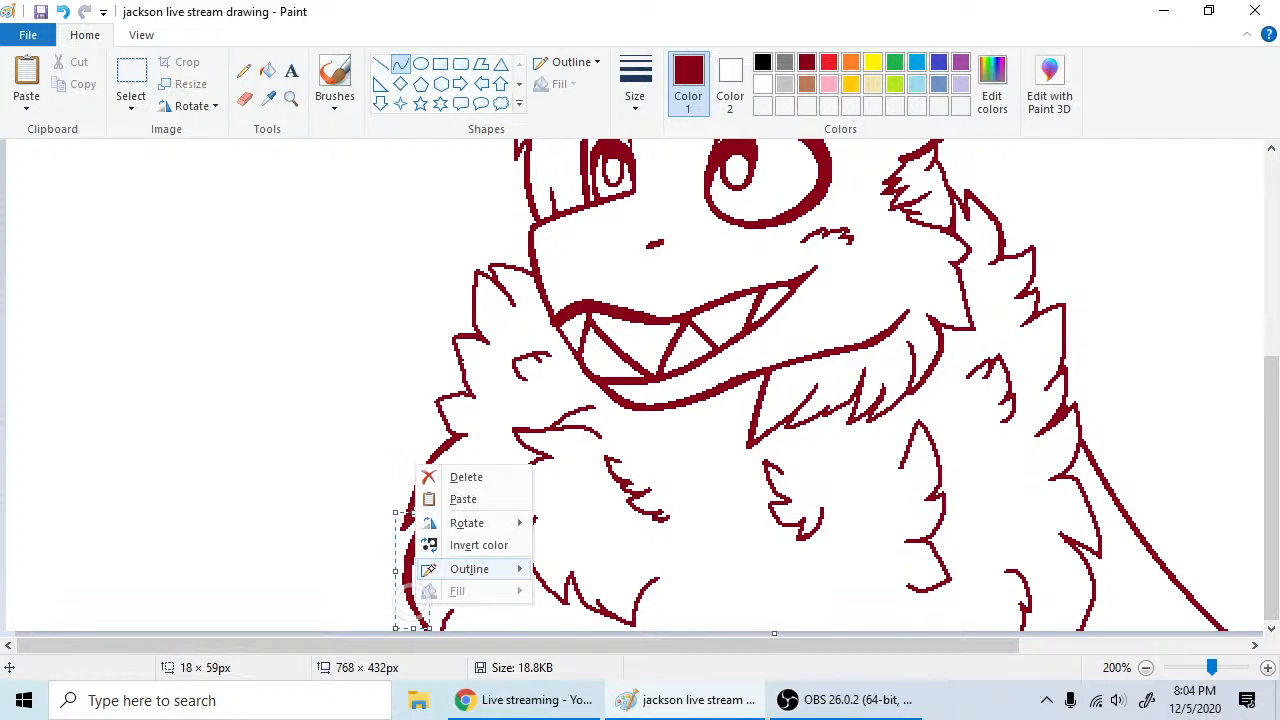
pyautogui.click(248, 66)
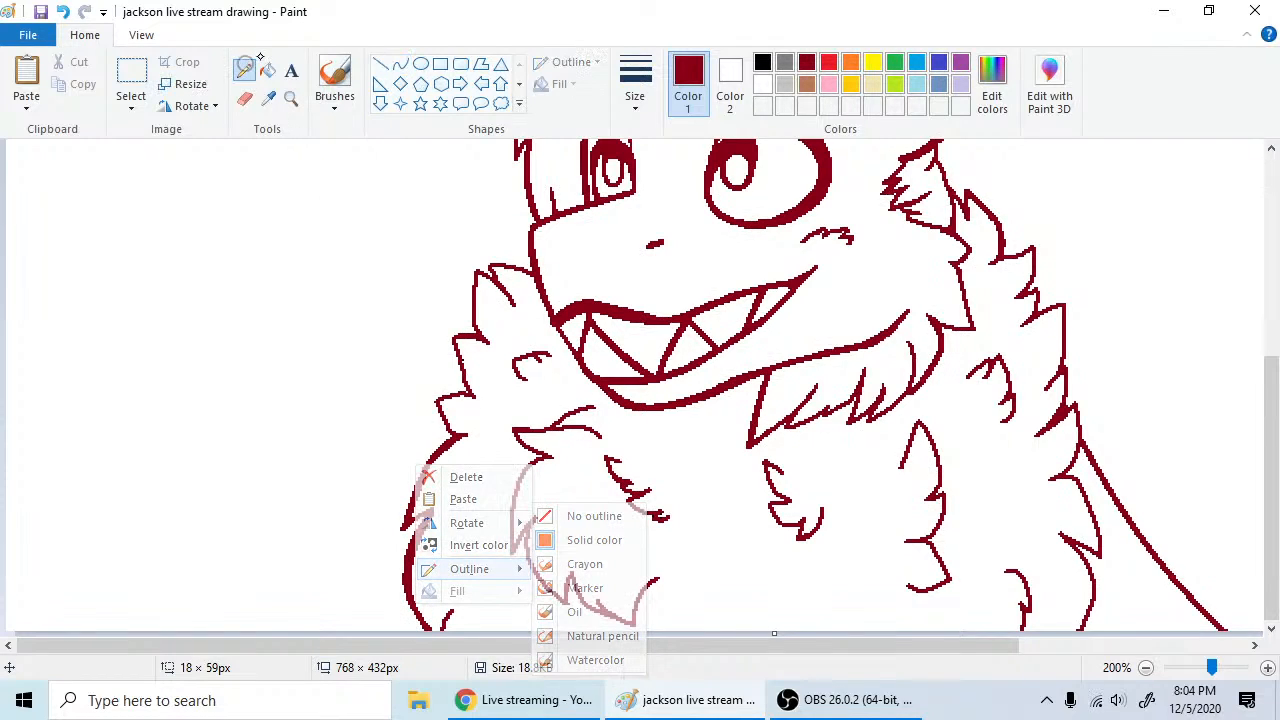
# - Thicken the outer edge of the inner chest fur tuft below the chin with a bent curve of about 20 × 46 px
pyautogui.moveTo(1270, 455); pyautogui.dragTo(1252, 484)
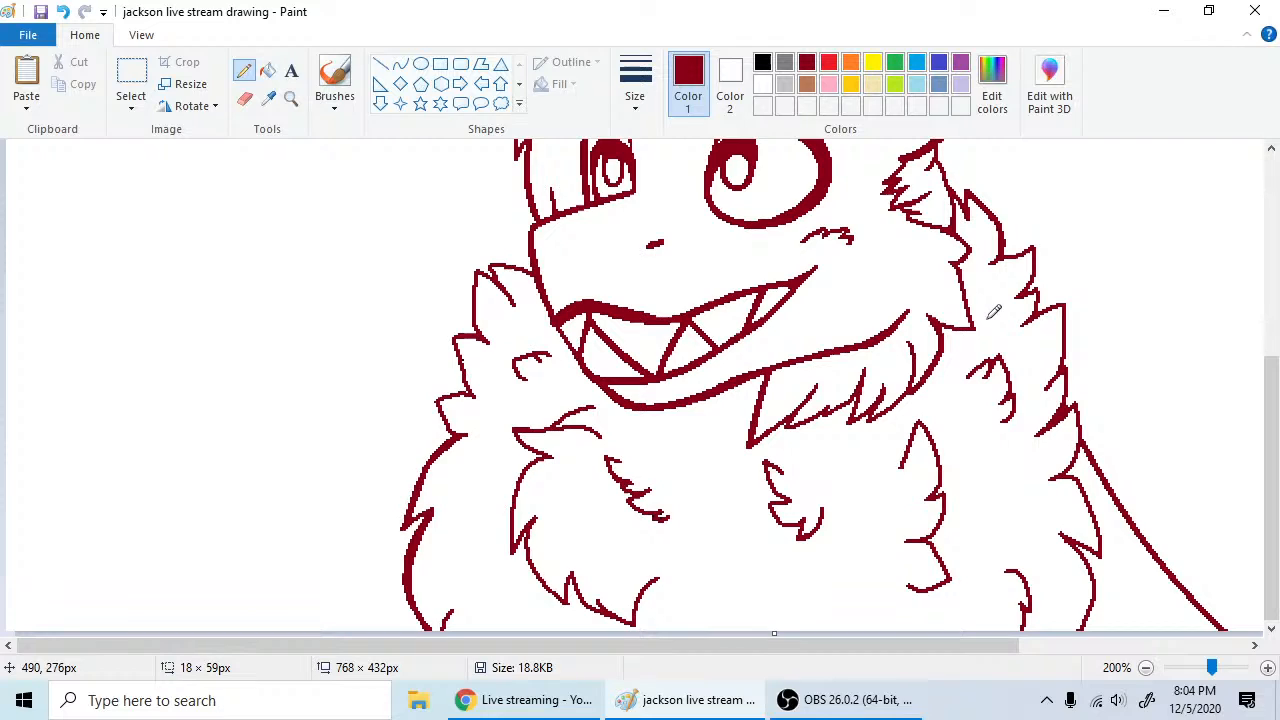
pyautogui.click(401, 64)
pyautogui.moveTo(549, 457); pyautogui.dragTo(513, 549)
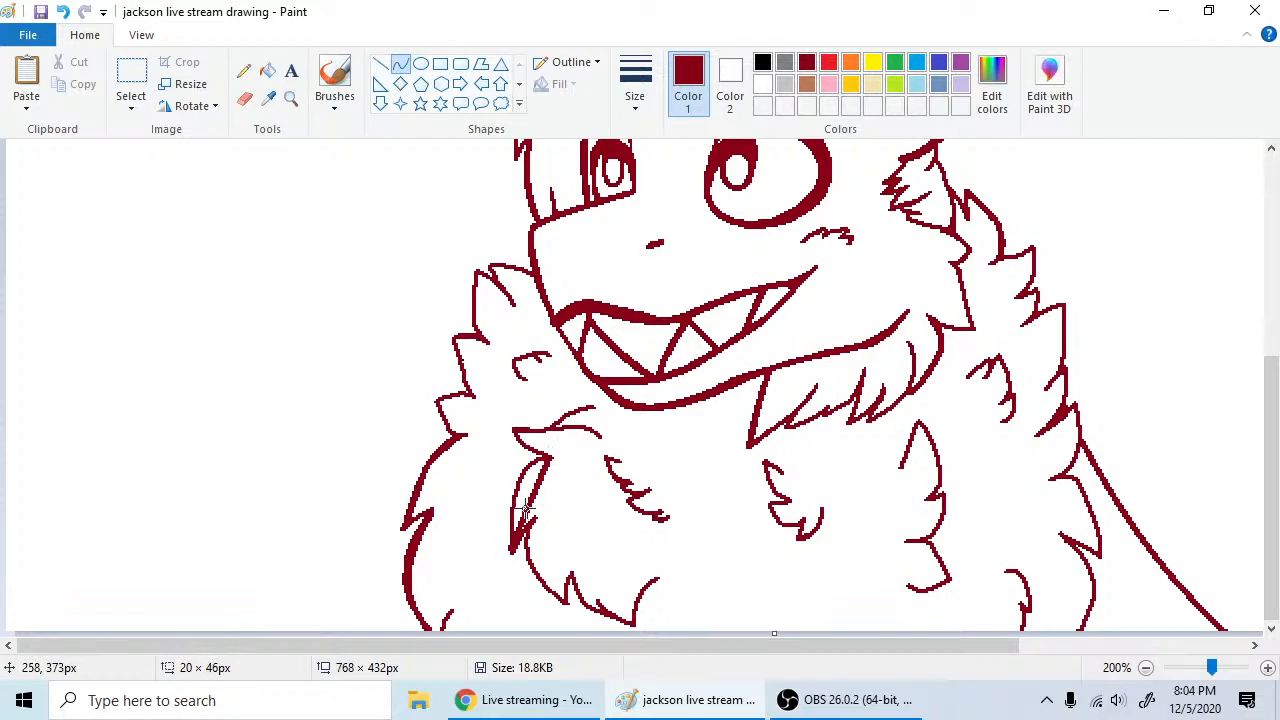
pyautogui.moveTo(533, 497); pyautogui.dragTo(512, 470)
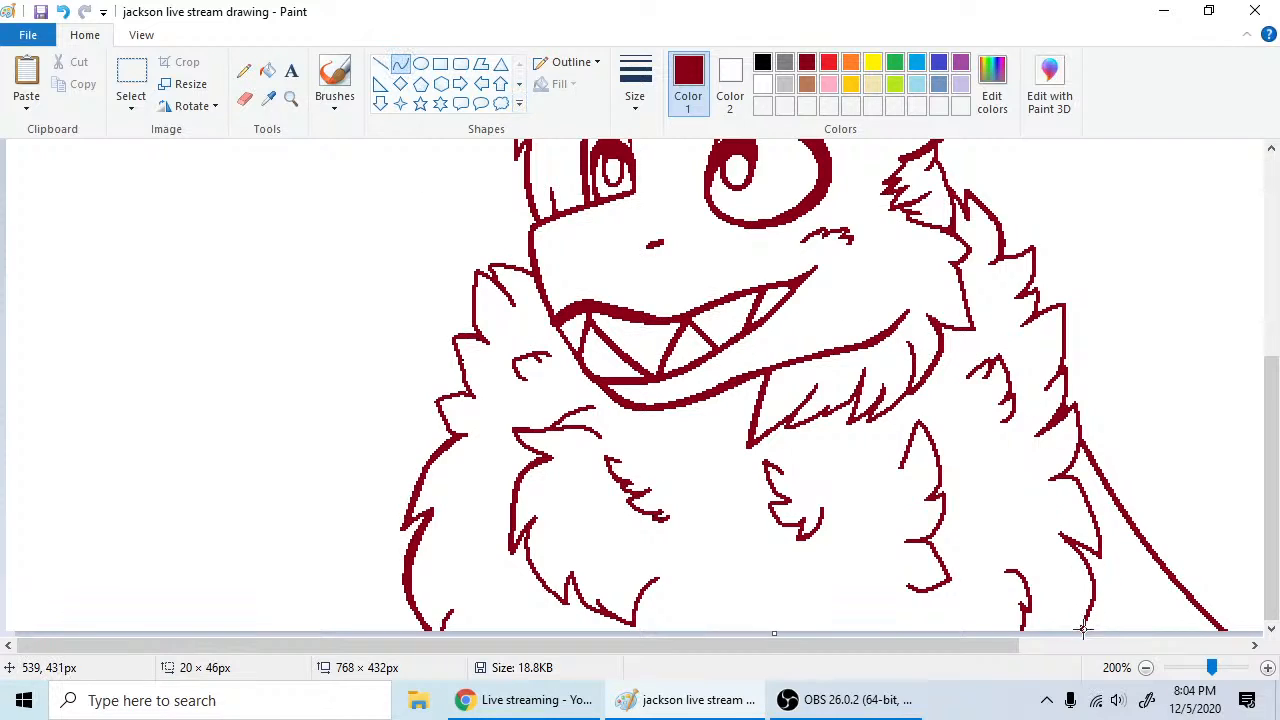
pyautogui.hotkey('ctrl', 'z')
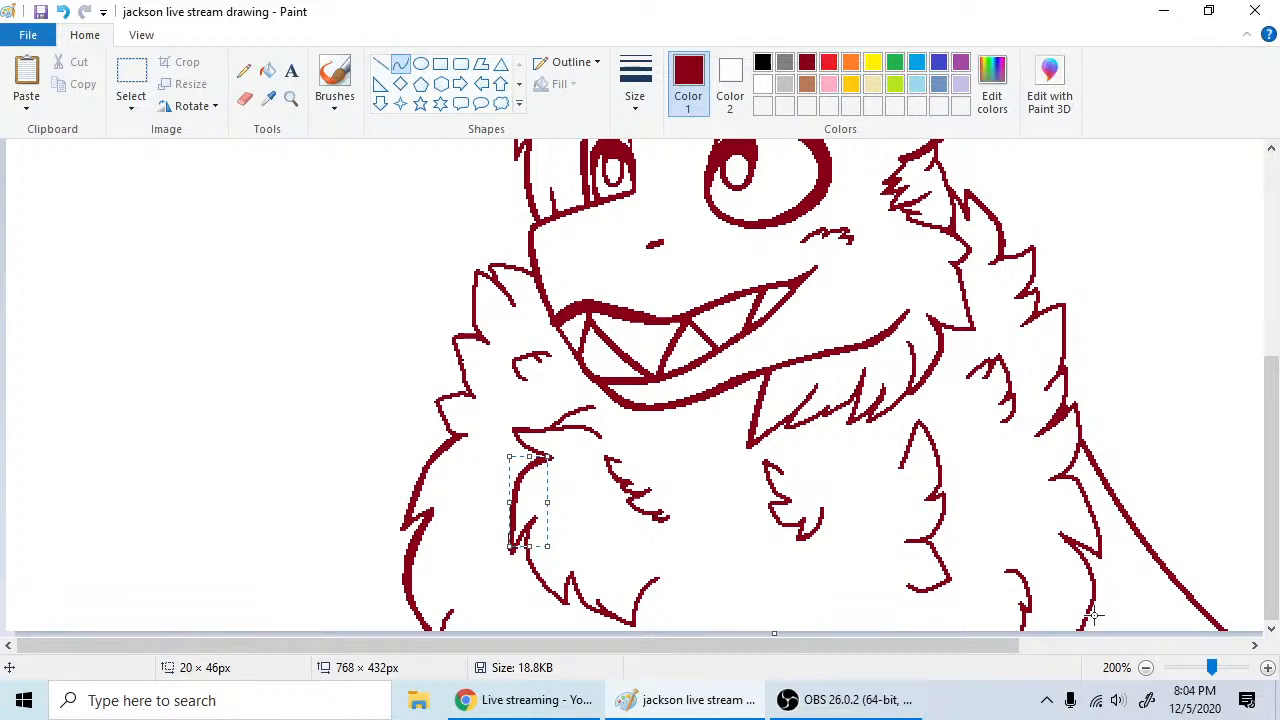
pyautogui.click(1094, 616)
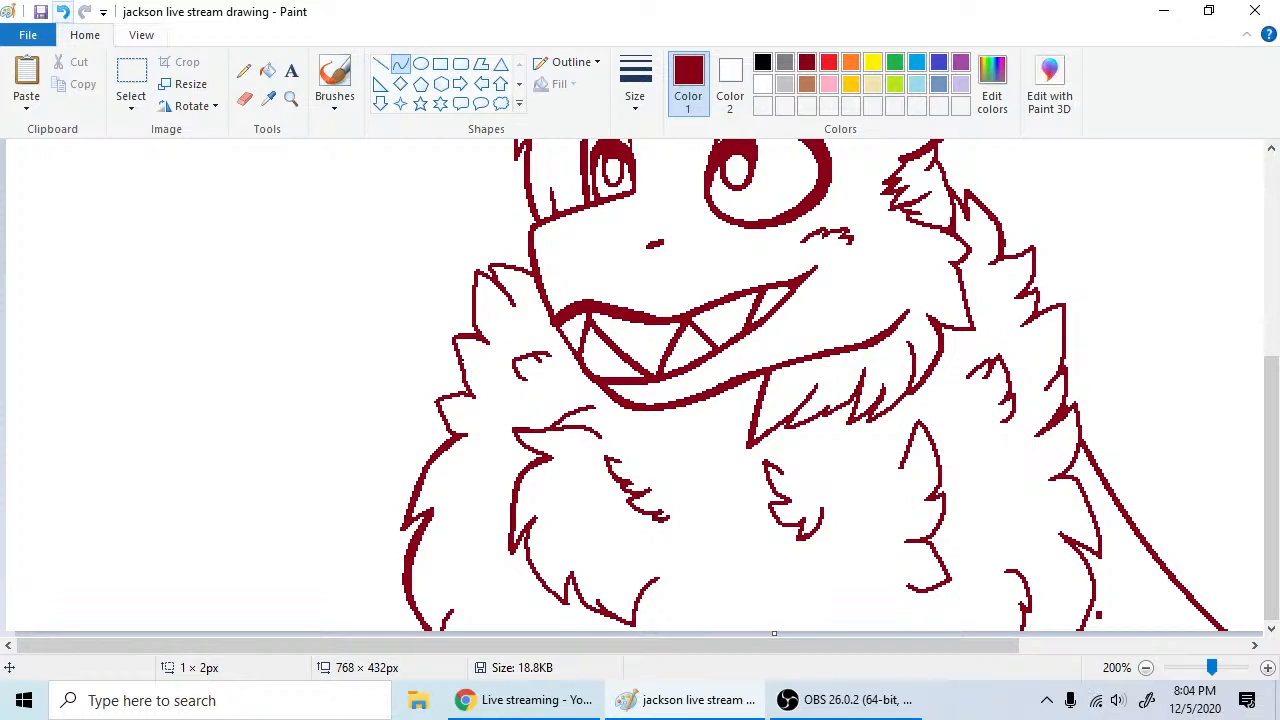
pyautogui.click(63, 12)
# - Thicken the lowest outer fur edge on the drawing's right with a curve of about 14 × 46 px and clean it up
pyautogui.moveTo(1076, 539)
pyautogui.mouseDown()
pyautogui.moveTo(1100, 613)
pyautogui.moveTo(1083, 631)
pyautogui.mouseUp()
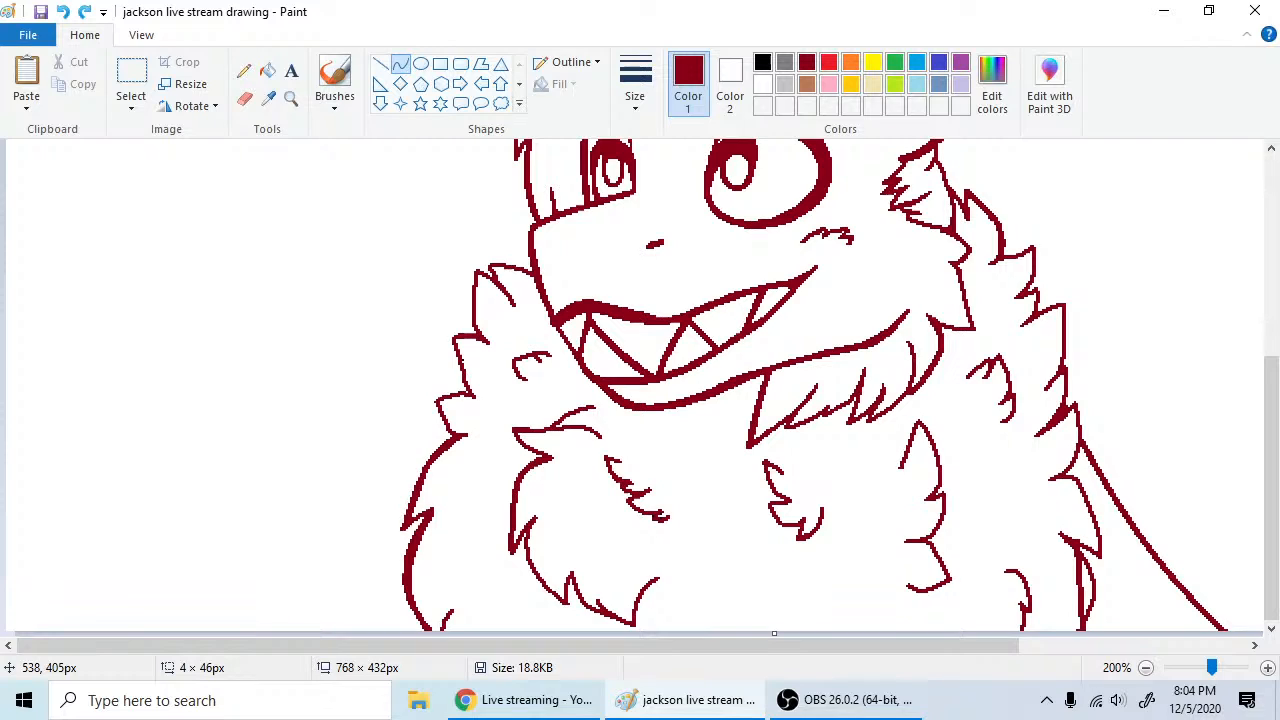
pyautogui.moveTo(1084, 577); pyautogui.dragTo(1108, 566)
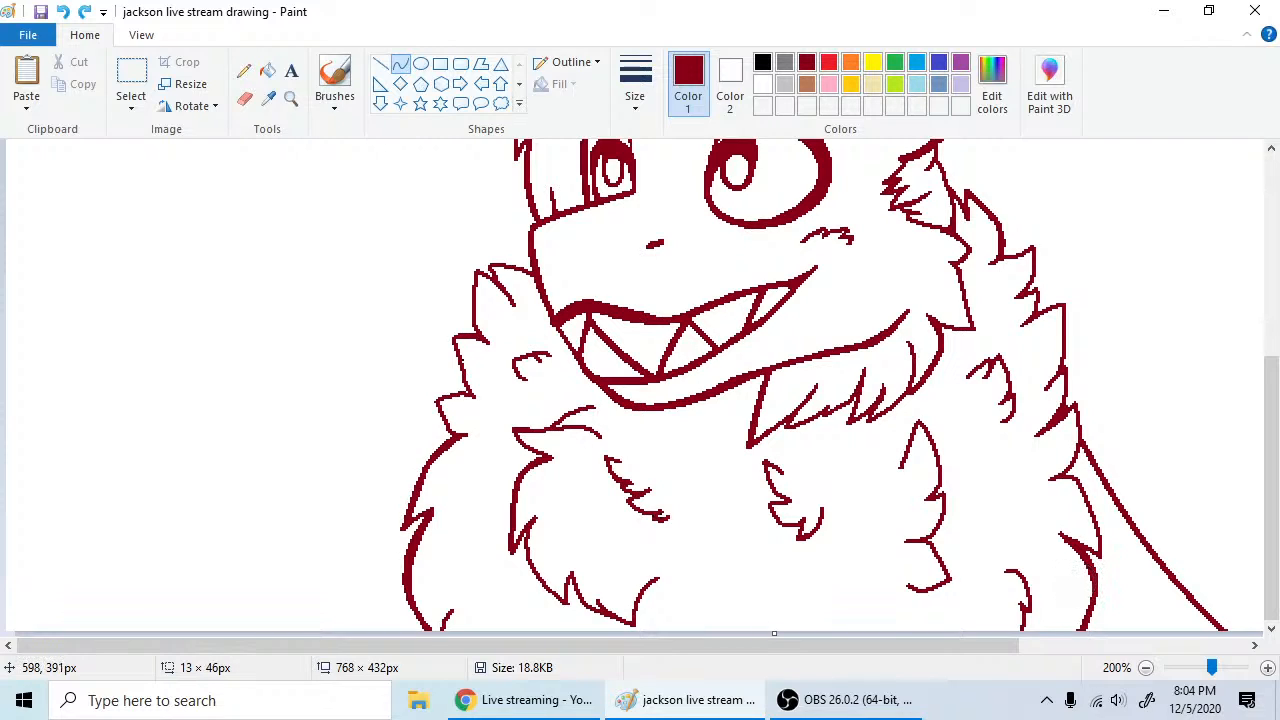
pyautogui.moveTo(1269, 498); pyautogui.dragTo(1242, 497)
pyautogui.hotkey('ctrl', 'z')
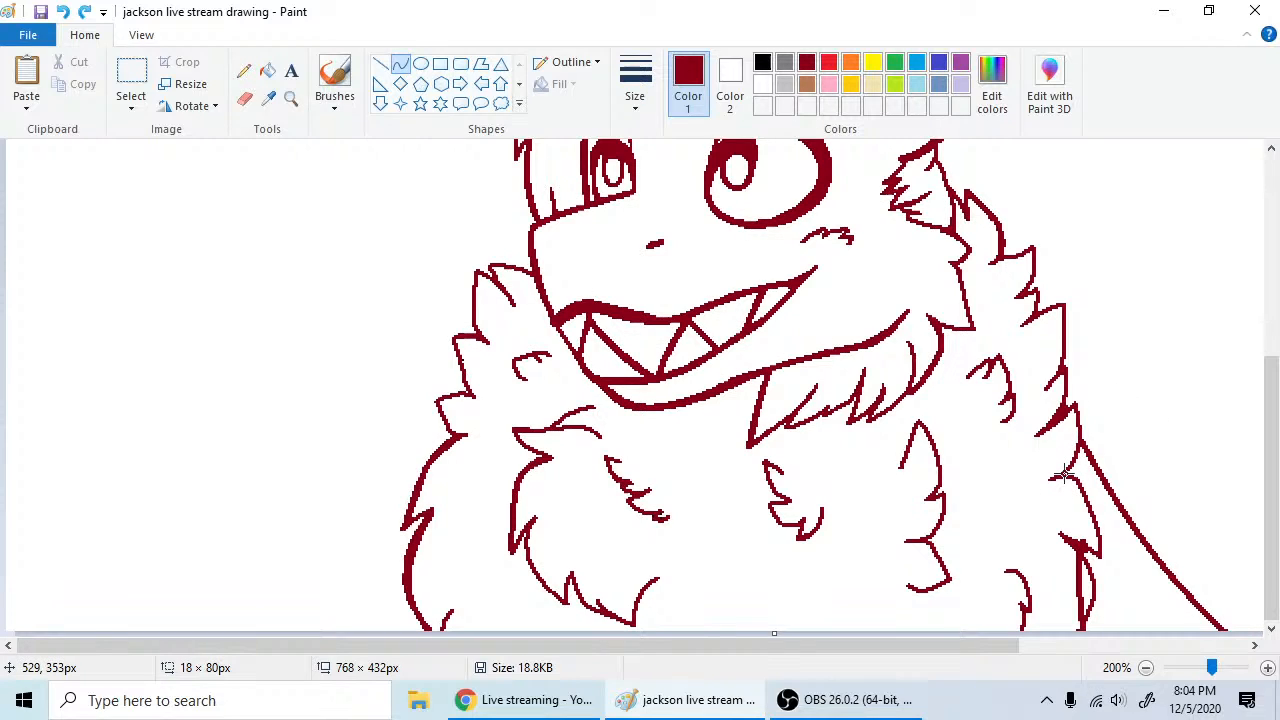
pyautogui.moveTo(1065, 475); pyautogui.dragTo(1103, 575)
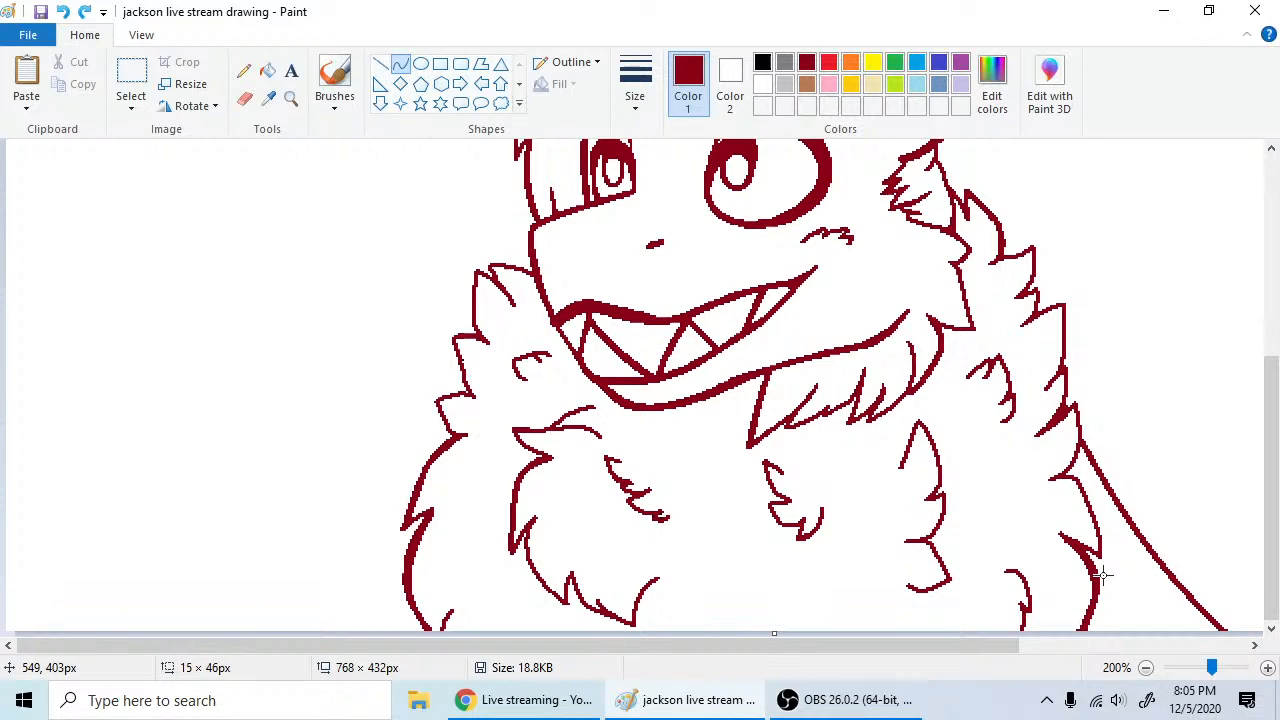
pyautogui.click(1103, 575)
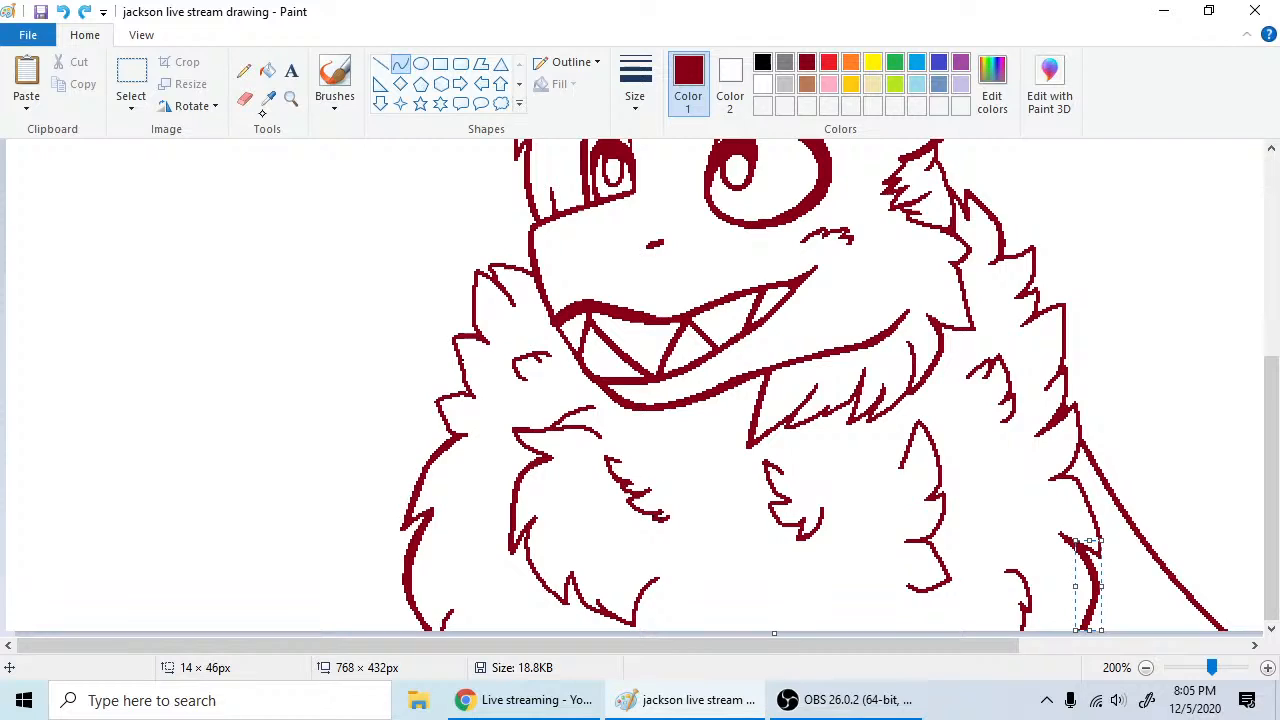
pyautogui.click(244, 98)
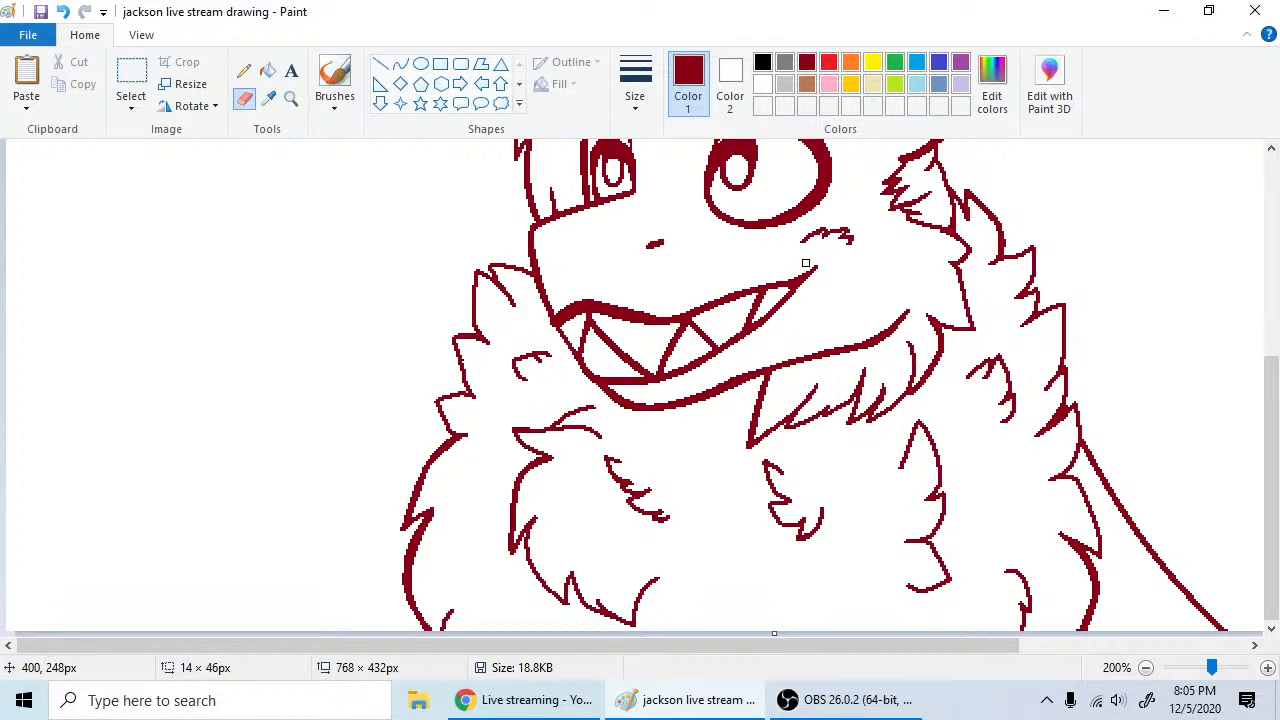
pyautogui.click(244, 70)
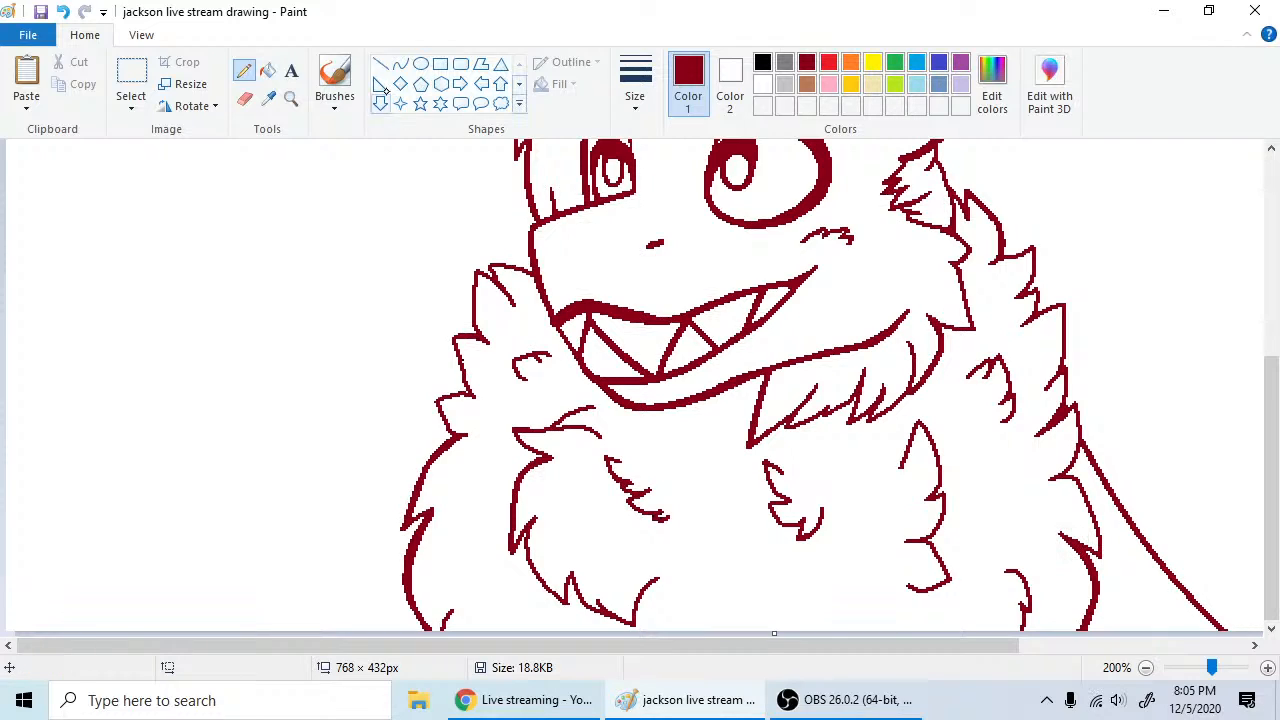
# - Thicken the fur tuft just above the lowest one on the drawing's right with a bent curve of about 18 × 41 px
pyautogui.click(400, 63)
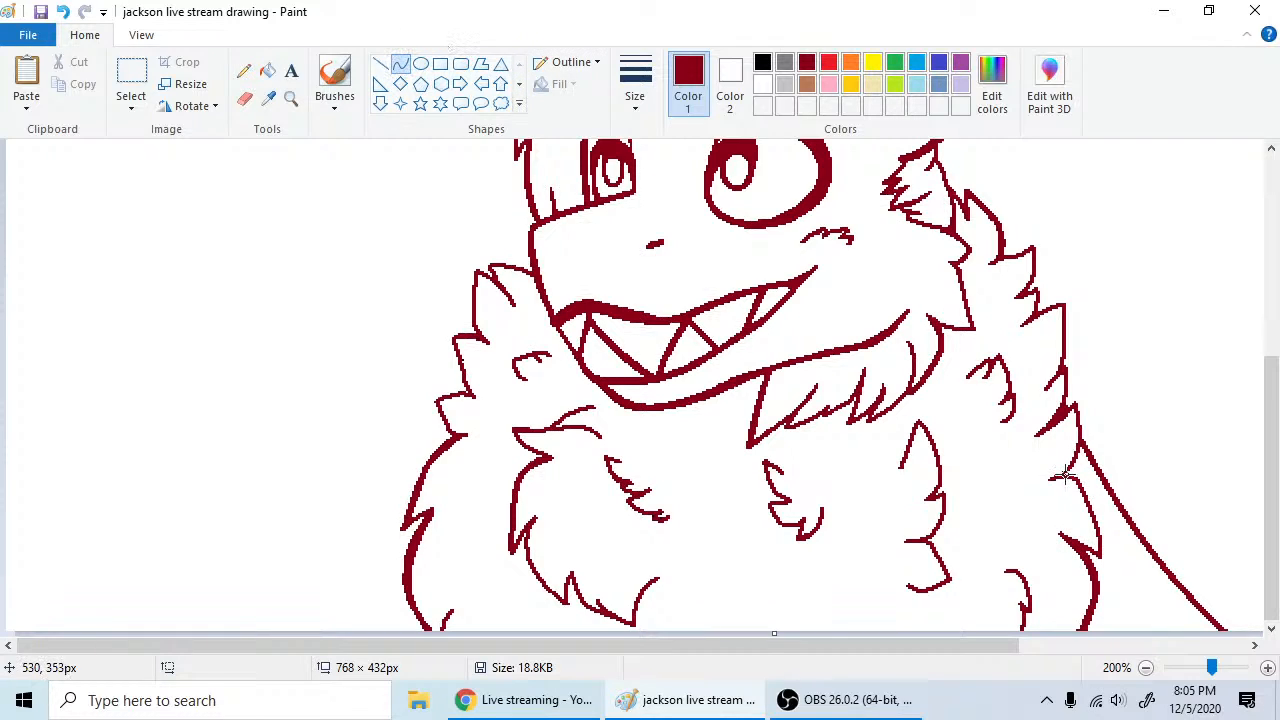
pyautogui.moveTo(1065, 476); pyautogui.dragTo(1099, 556)
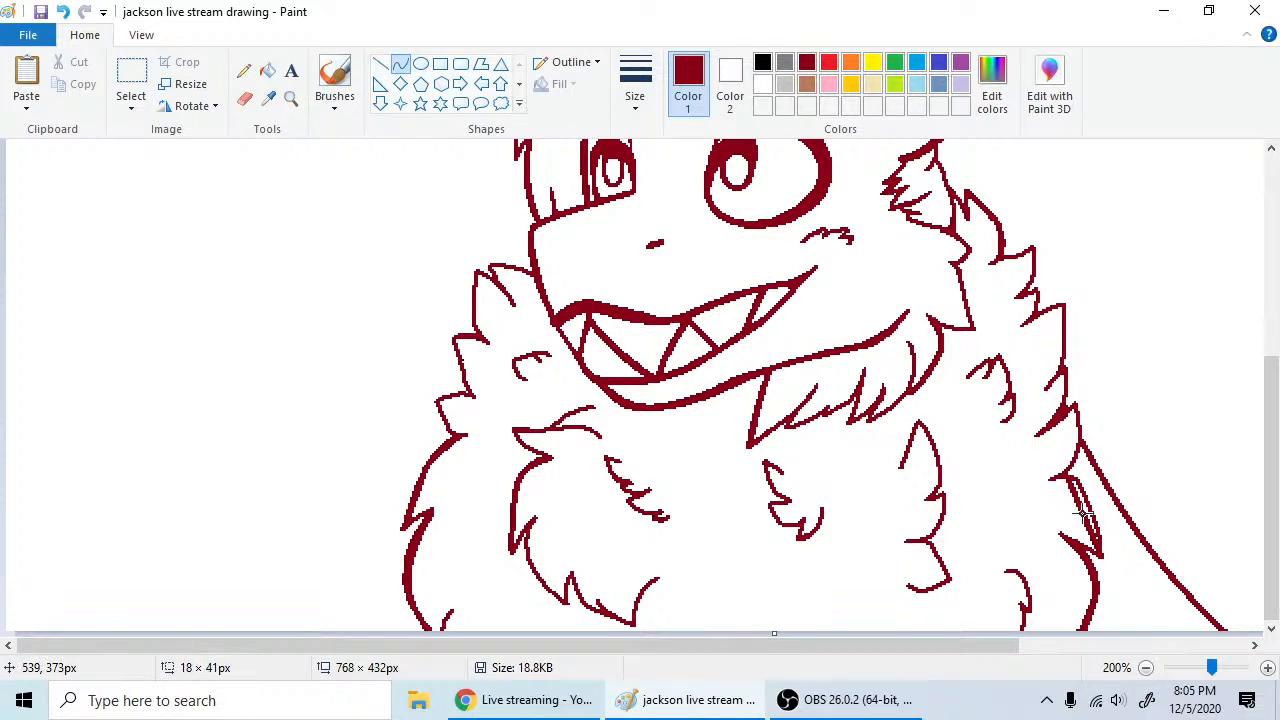
pyautogui.moveTo(1081, 513); pyautogui.dragTo(1082, 479)
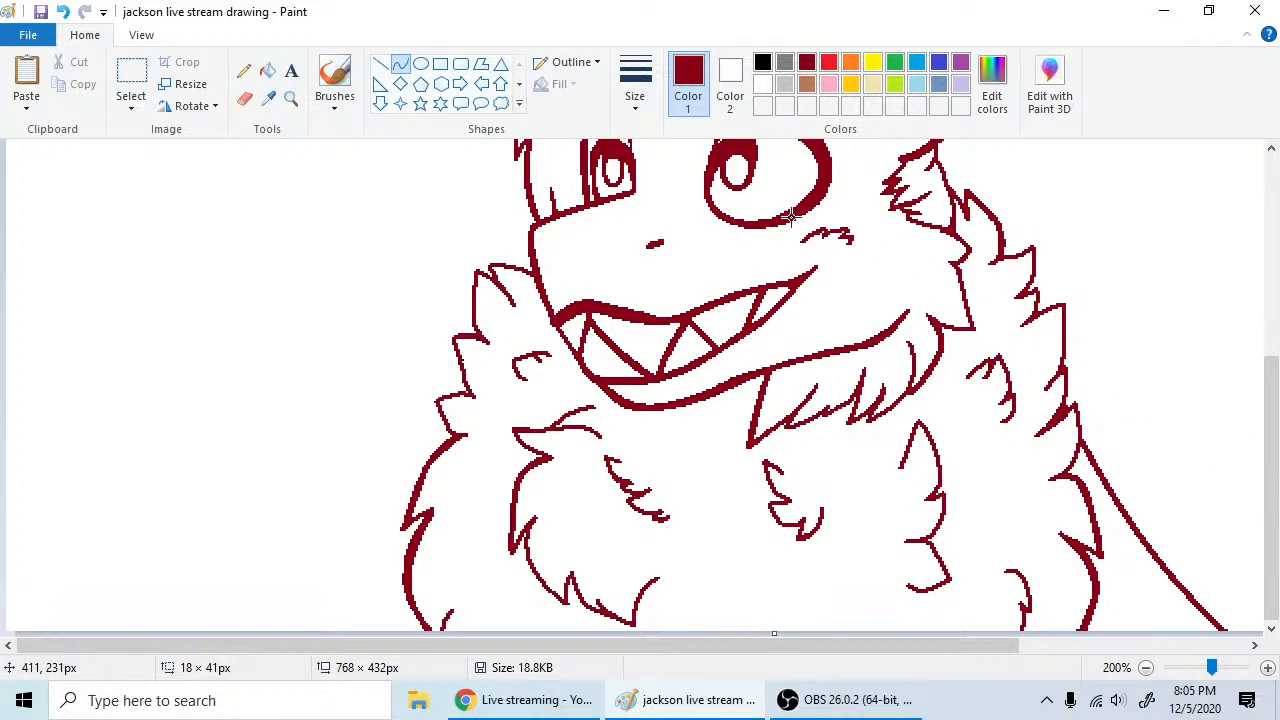
# - Thicken the outer fur tuft on the drawing's right, beside the top of the long back line, with a bent curve of about 10 × 34 px
pyautogui.click(244, 70)
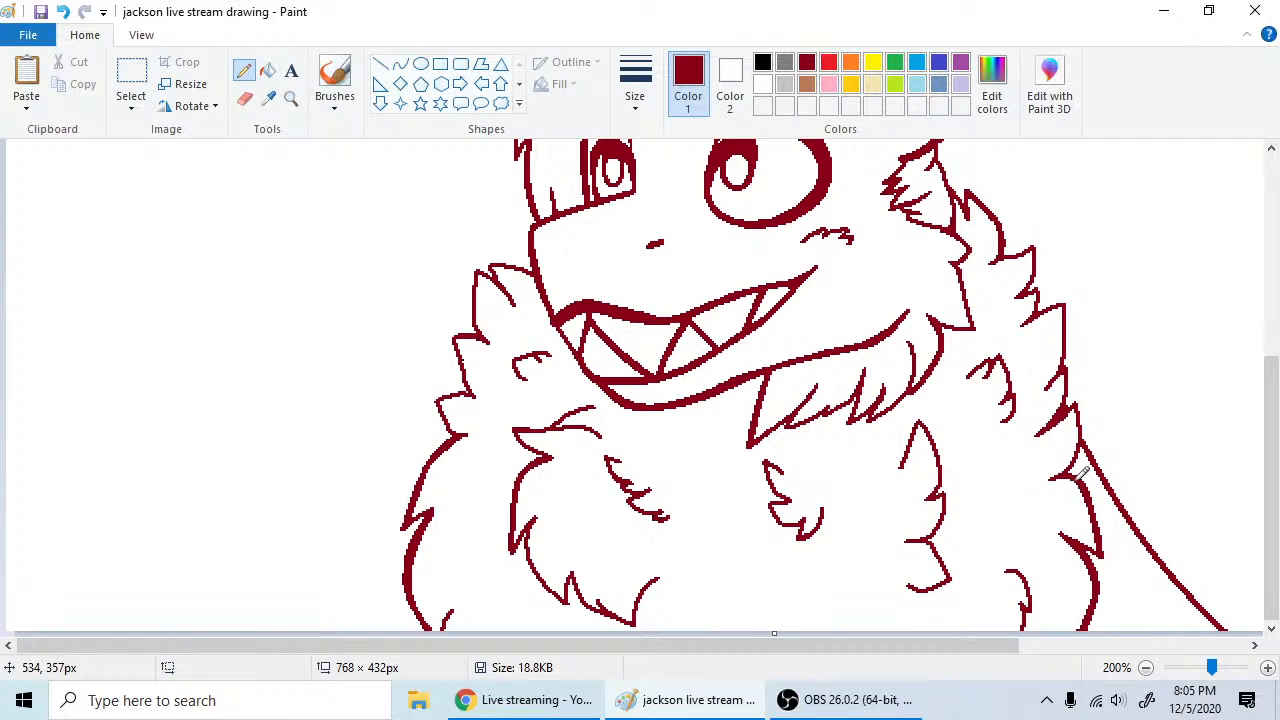
pyautogui.click(401, 65)
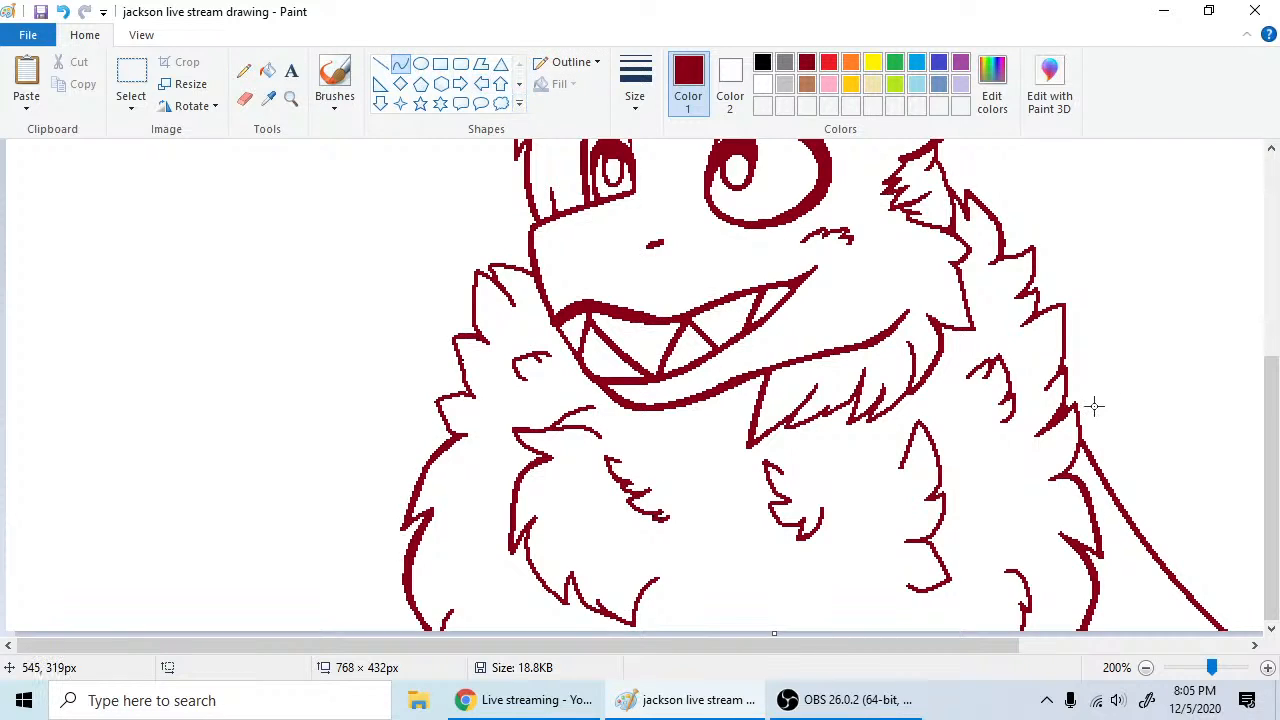
pyautogui.moveTo(1067, 473); pyautogui.dragTo(1073, 407)
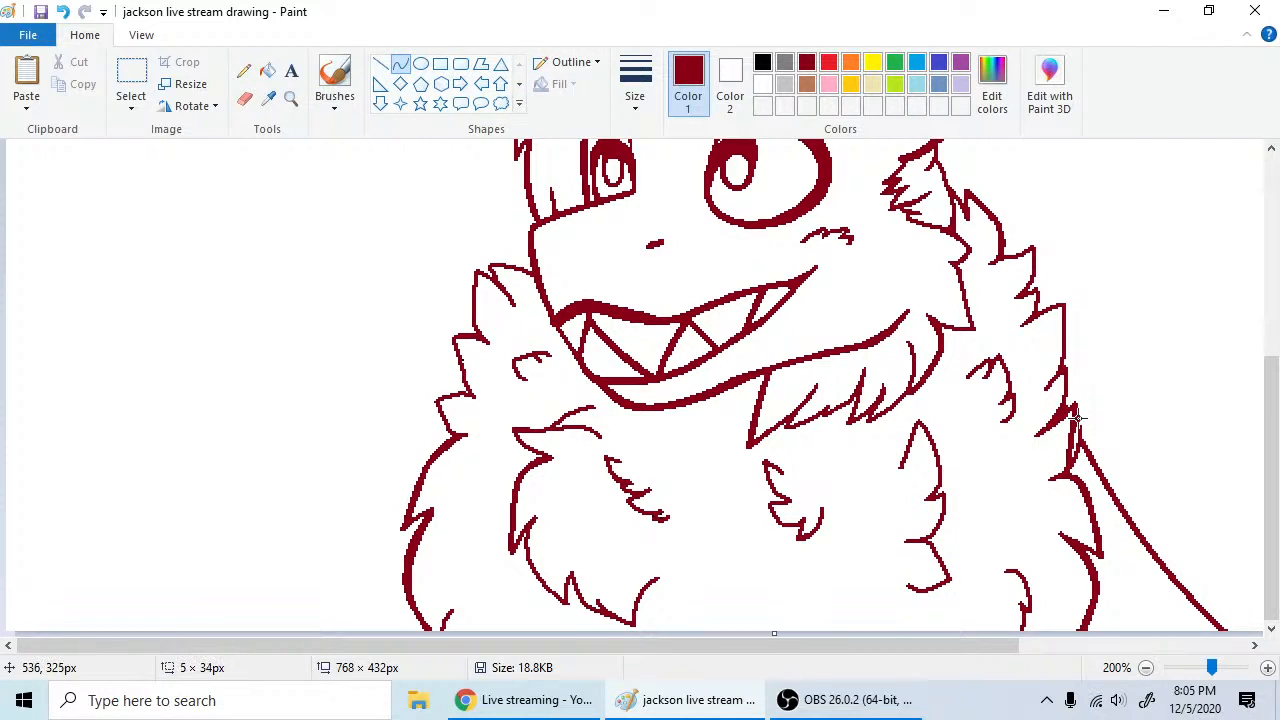
pyautogui.click(1070, 439)
pyautogui.click(1070, 439)
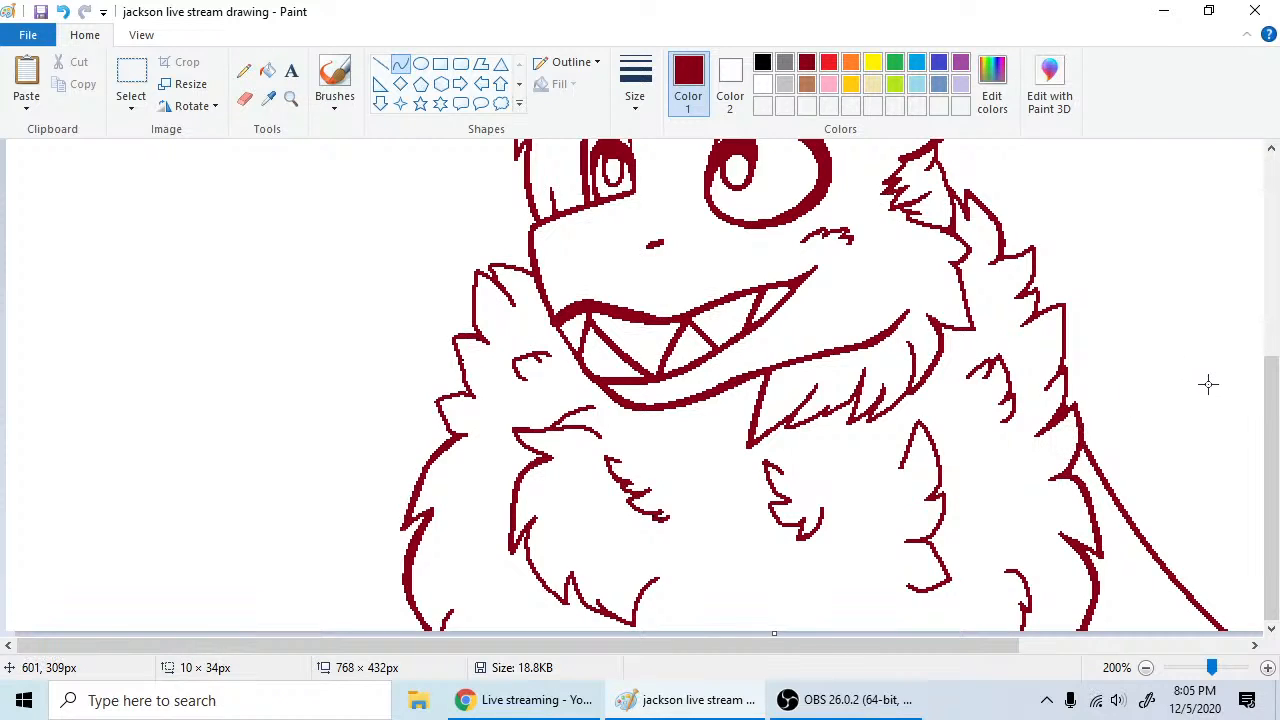
pyautogui.click(244, 70)
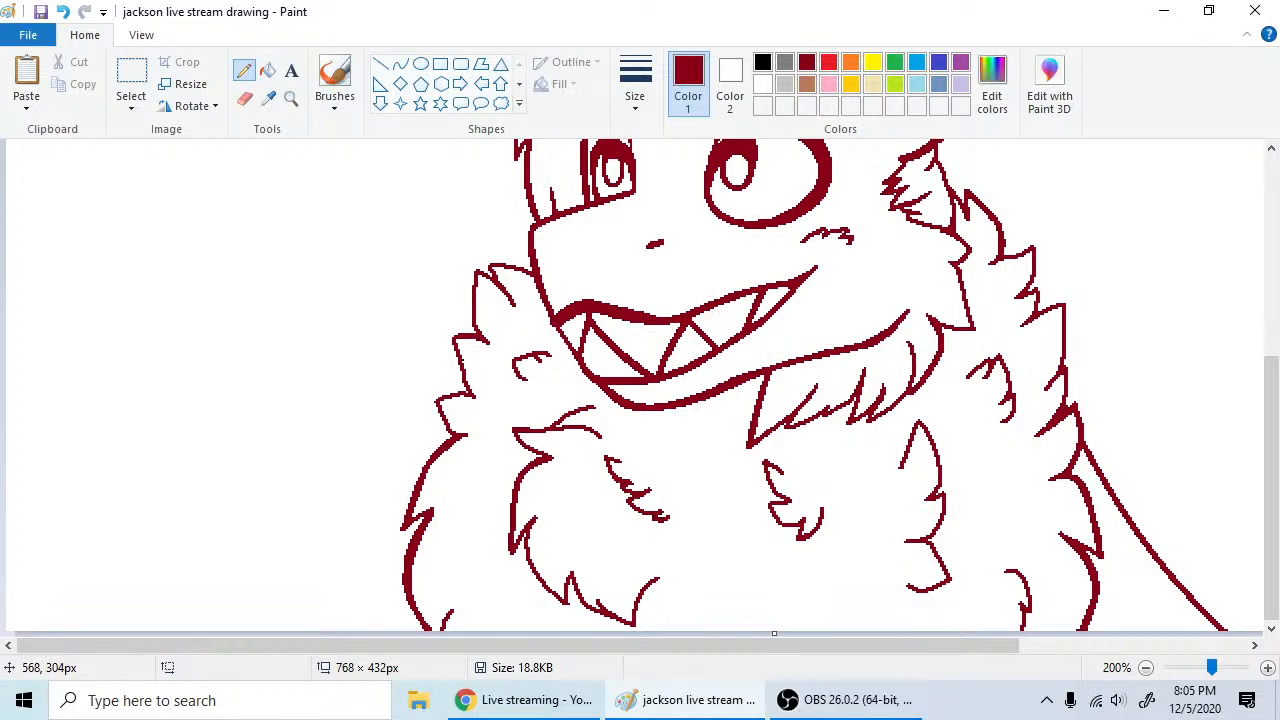
# - Thicken the inner strand at the back of the cheek fur below the jaw with a curve of about 21 × 37 px and touch it up
pyautogui.scroll(2, 1250, 395)
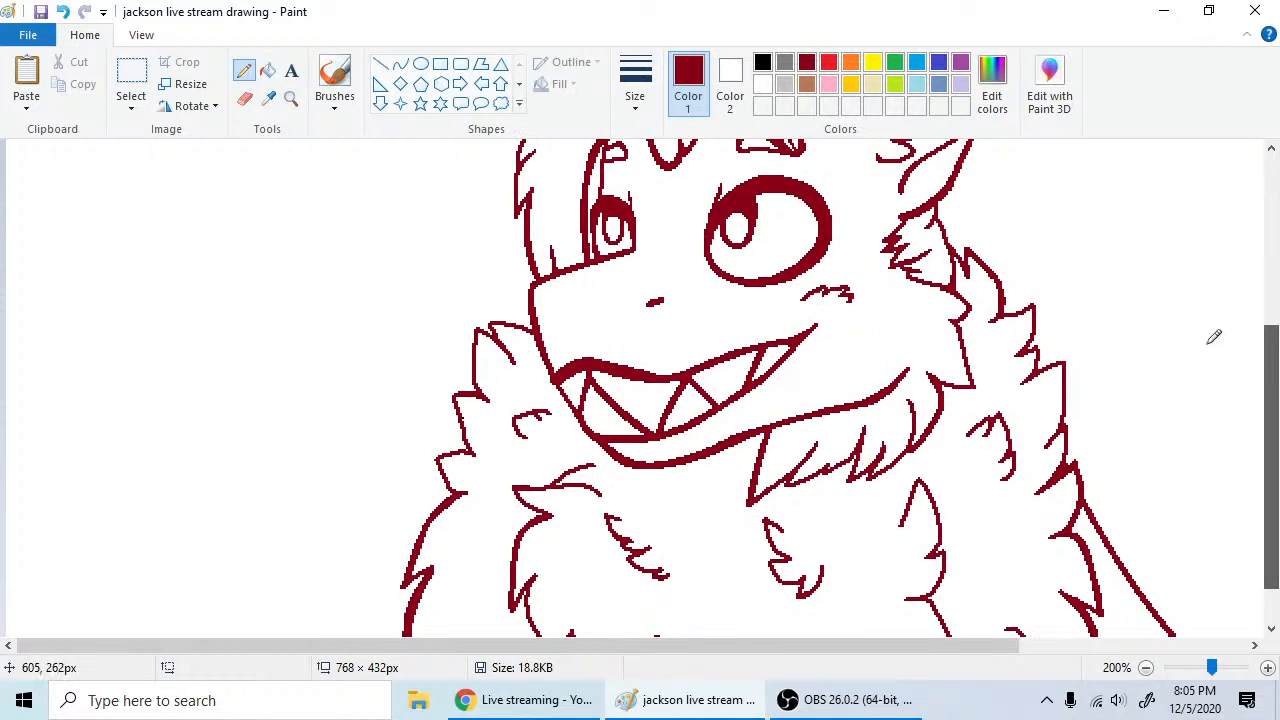
pyautogui.click(400, 62)
pyautogui.moveTo(873, 477); pyautogui.dragTo(899, 442)
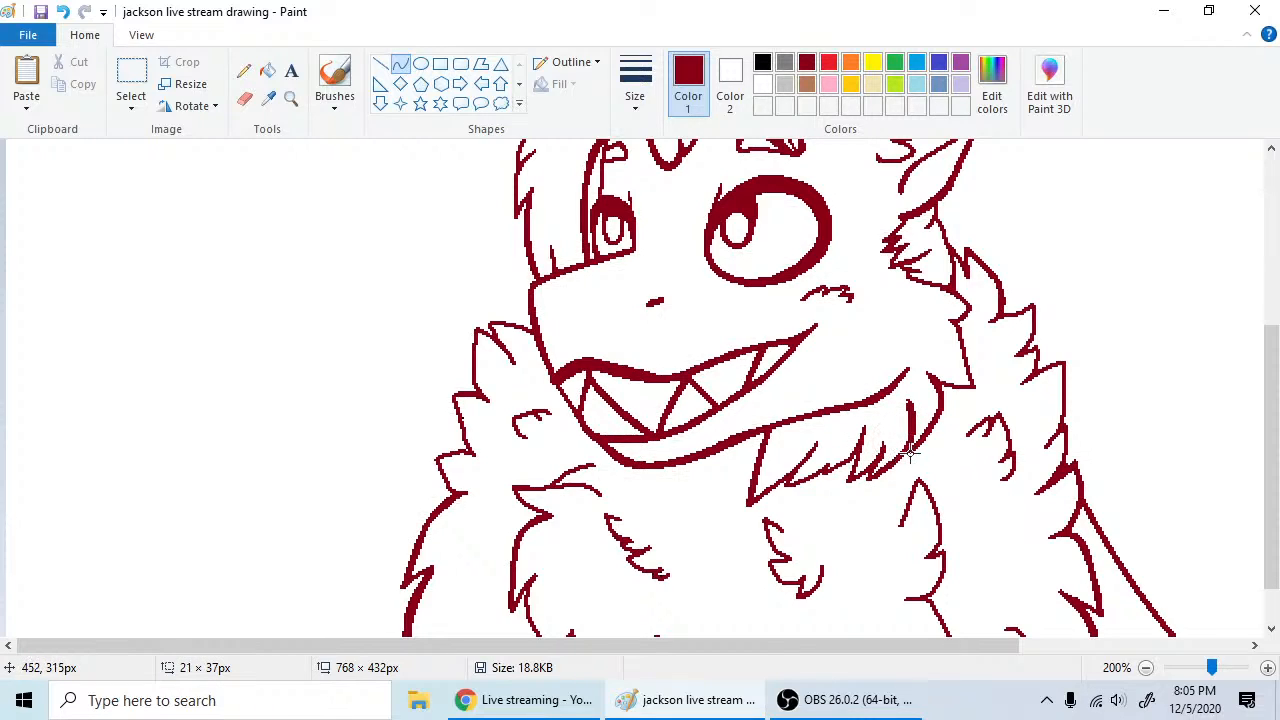
pyautogui.click(244, 70)
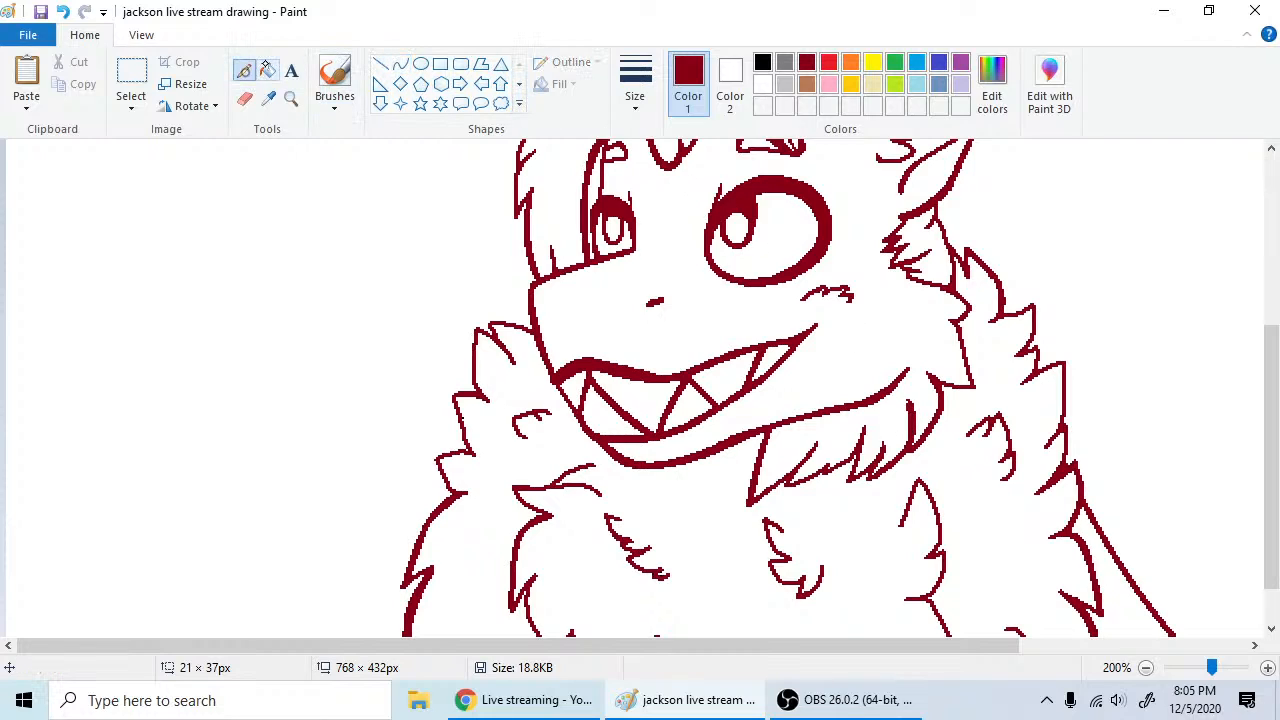
pyautogui.moveTo(877, 471); pyautogui.dragTo(875, 473)
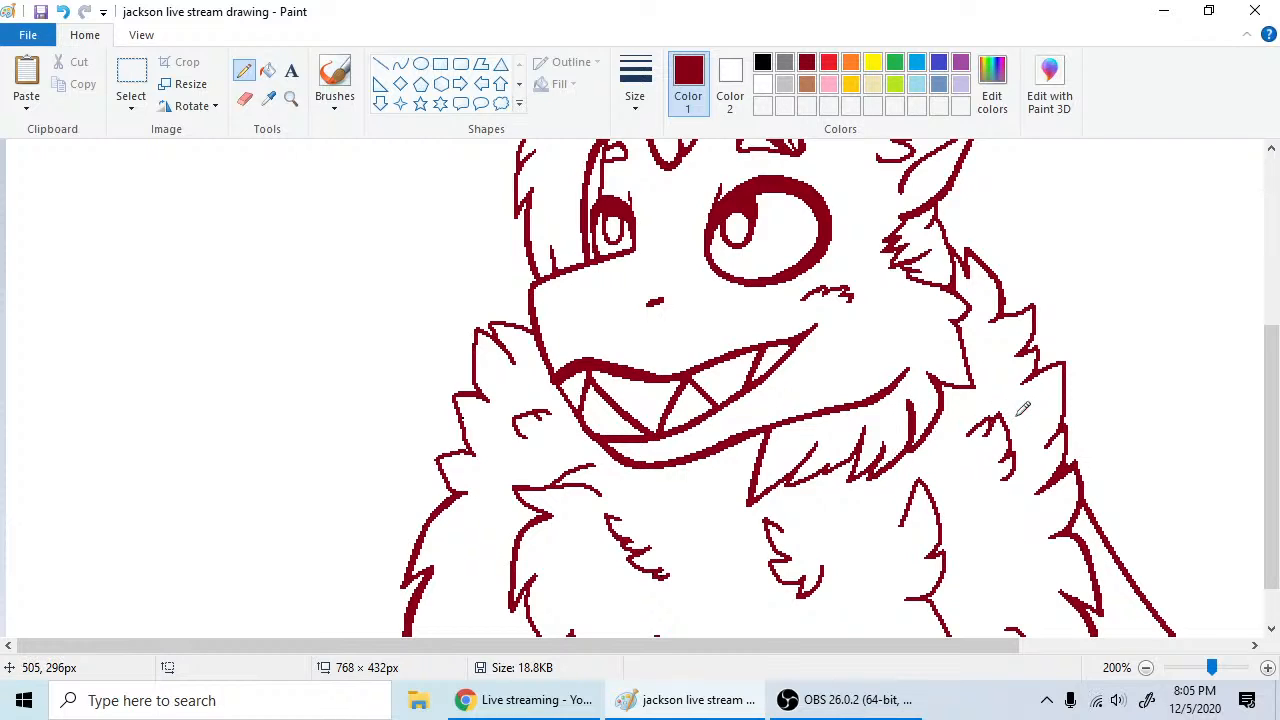
pyautogui.moveTo(1271, 420); pyautogui.dragTo(1271, 456)
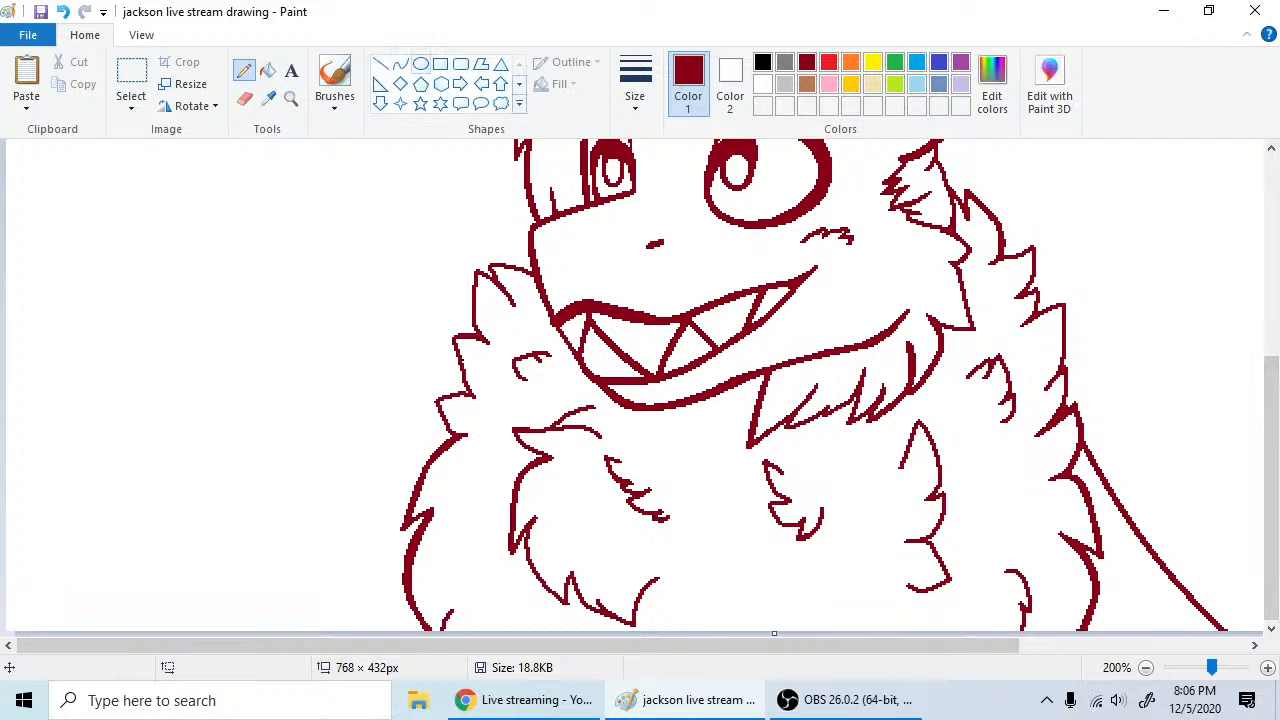
pyautogui.click(400, 63)
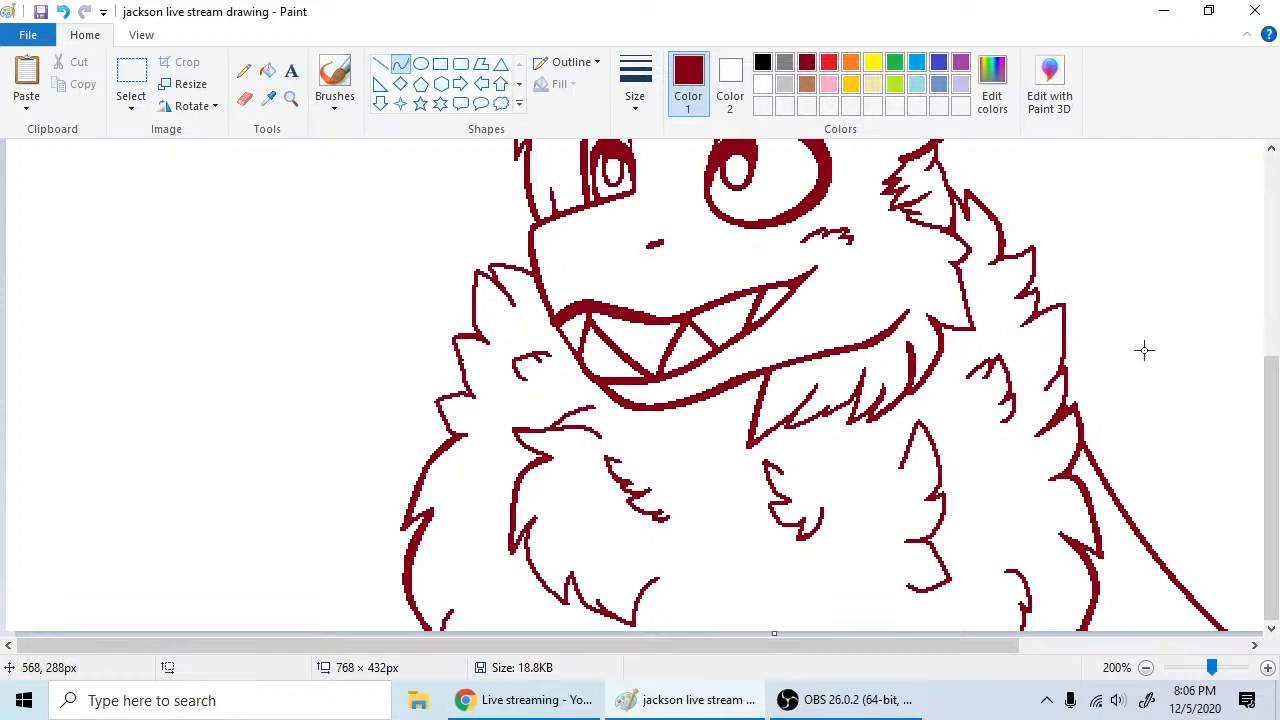
pyautogui.moveTo(1035, 313)
pyautogui.mouseDown()
pyautogui.moveTo(1027, 320)
pyautogui.moveTo(1057, 298)
pyautogui.moveTo(1033, 321)
pyautogui.mouseUp()
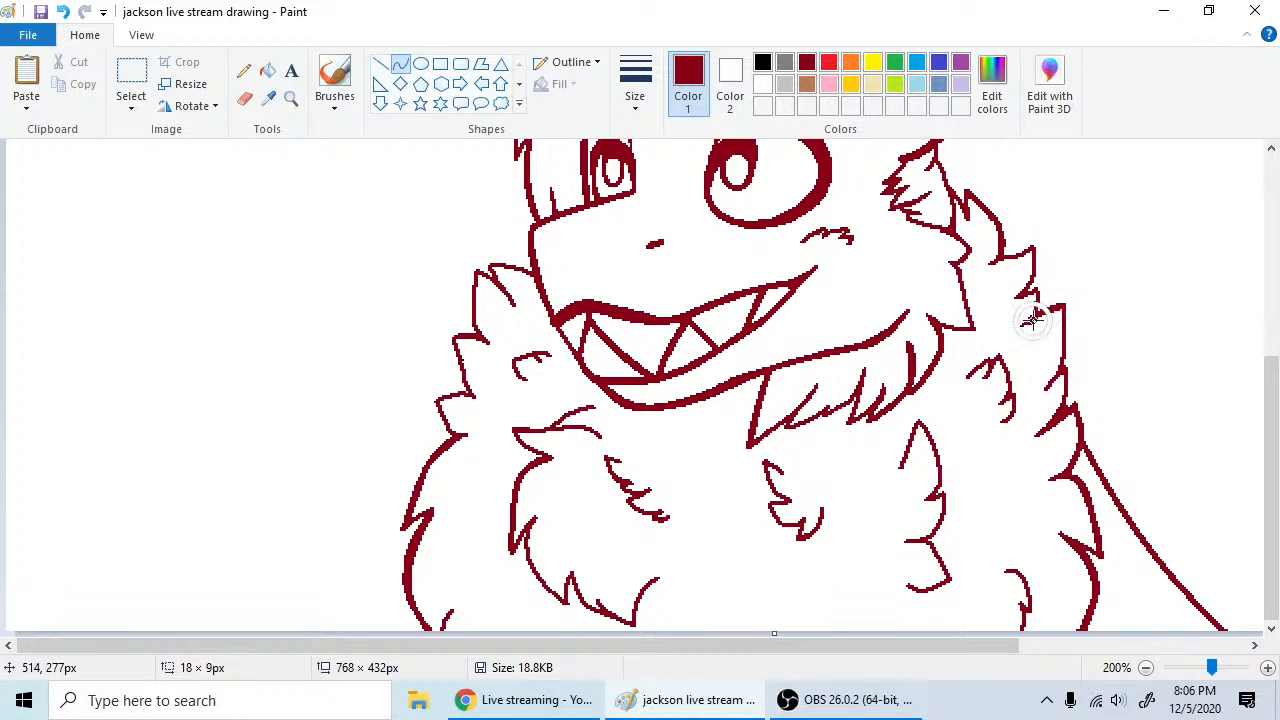
pyautogui.rightClick(1033, 320)
pyautogui.click(1083, 332)
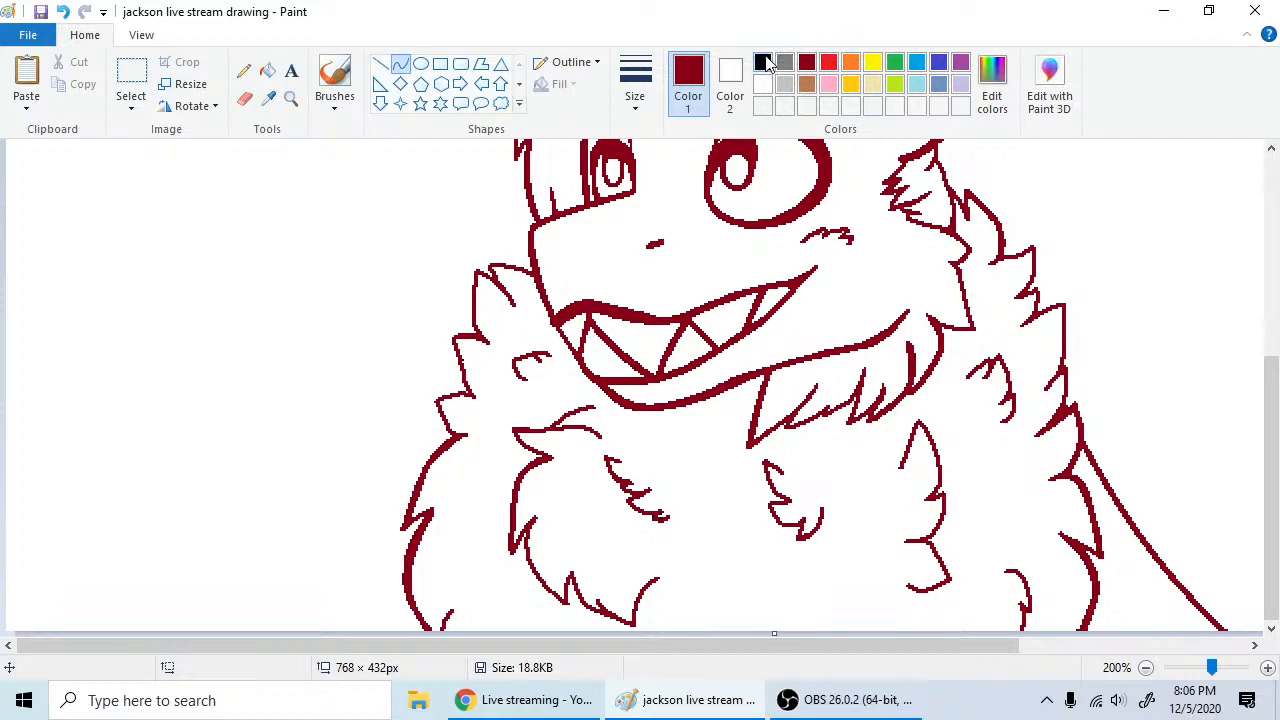
pyautogui.click(763, 62)
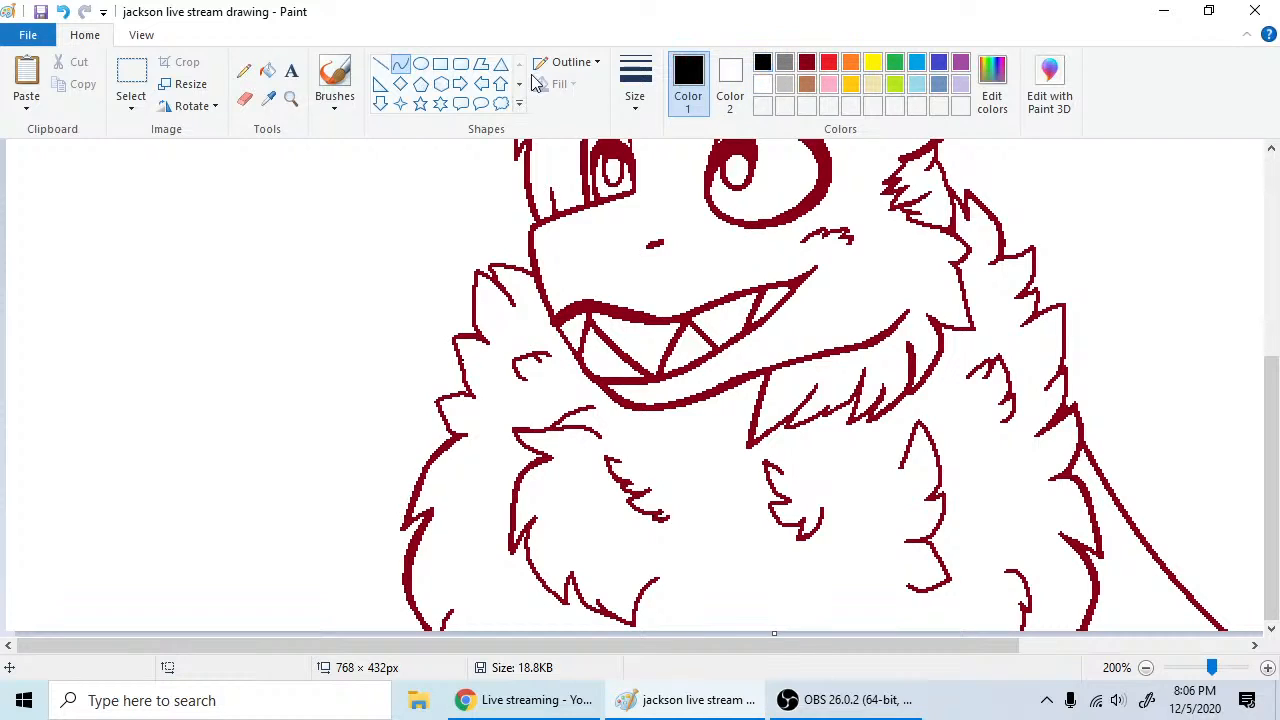
pyautogui.click(245, 98)
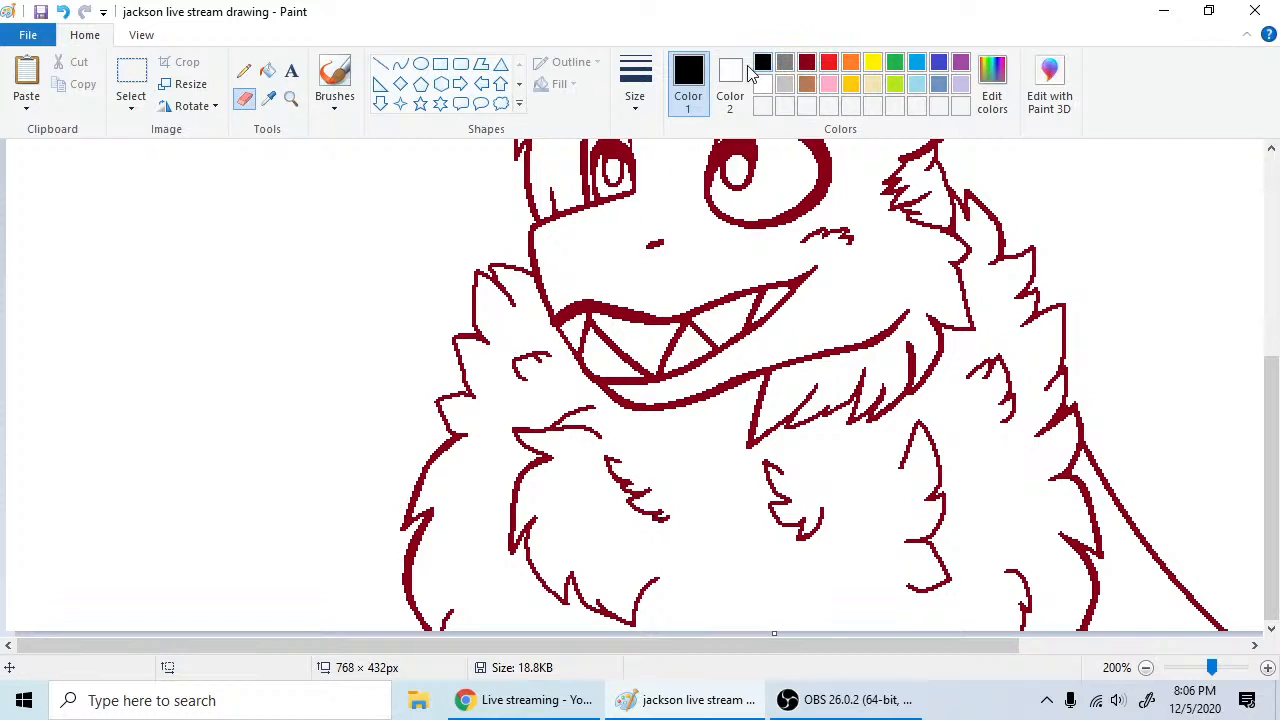
pyautogui.click(270, 103)
pyautogui.click(618, 148)
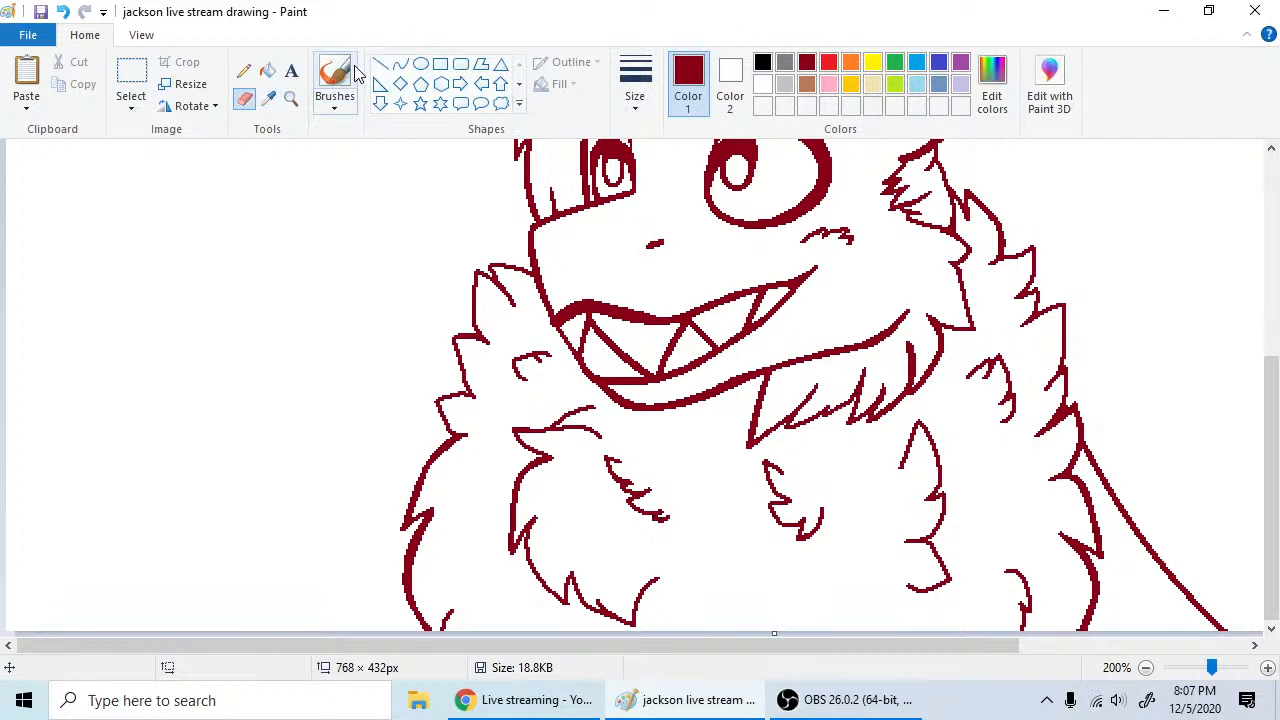
# - Thicken the outer edge of the uppermost fur tuft on the drawing's left with a bent curve of about 10 × 35 px
pyautogui.click(400, 64)
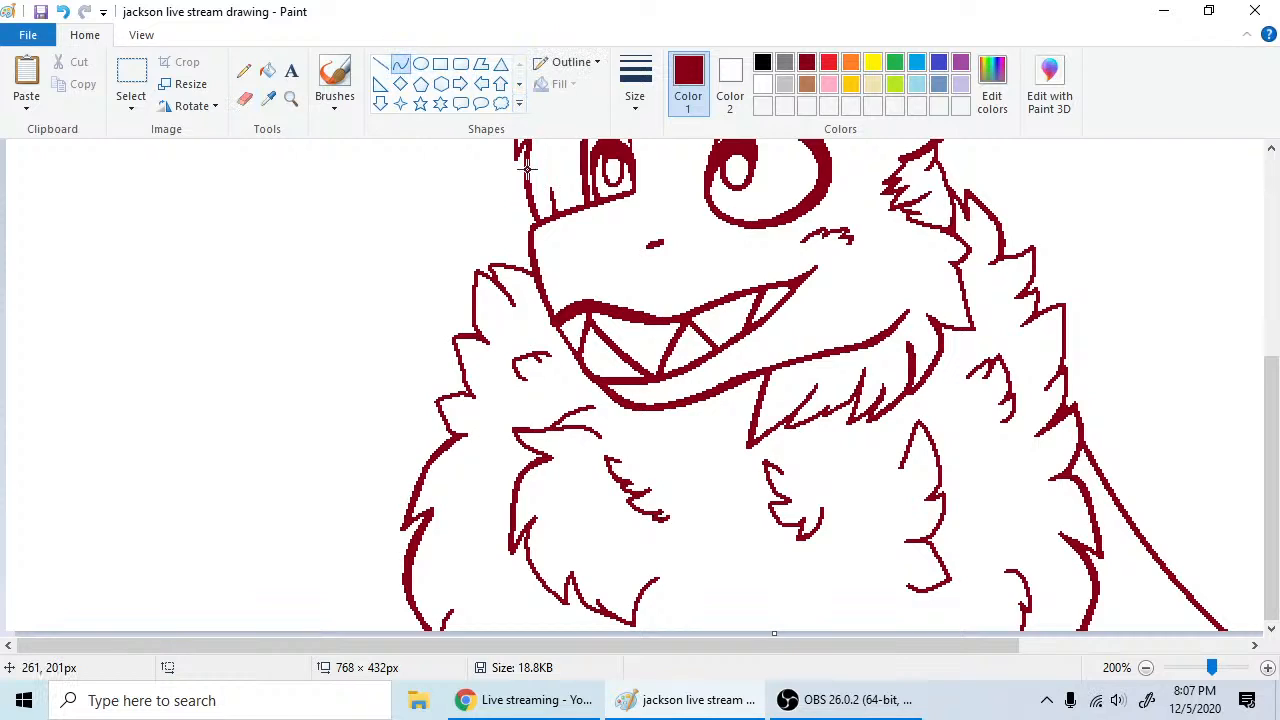
pyautogui.moveTo(478, 270); pyautogui.dragTo(482, 330)
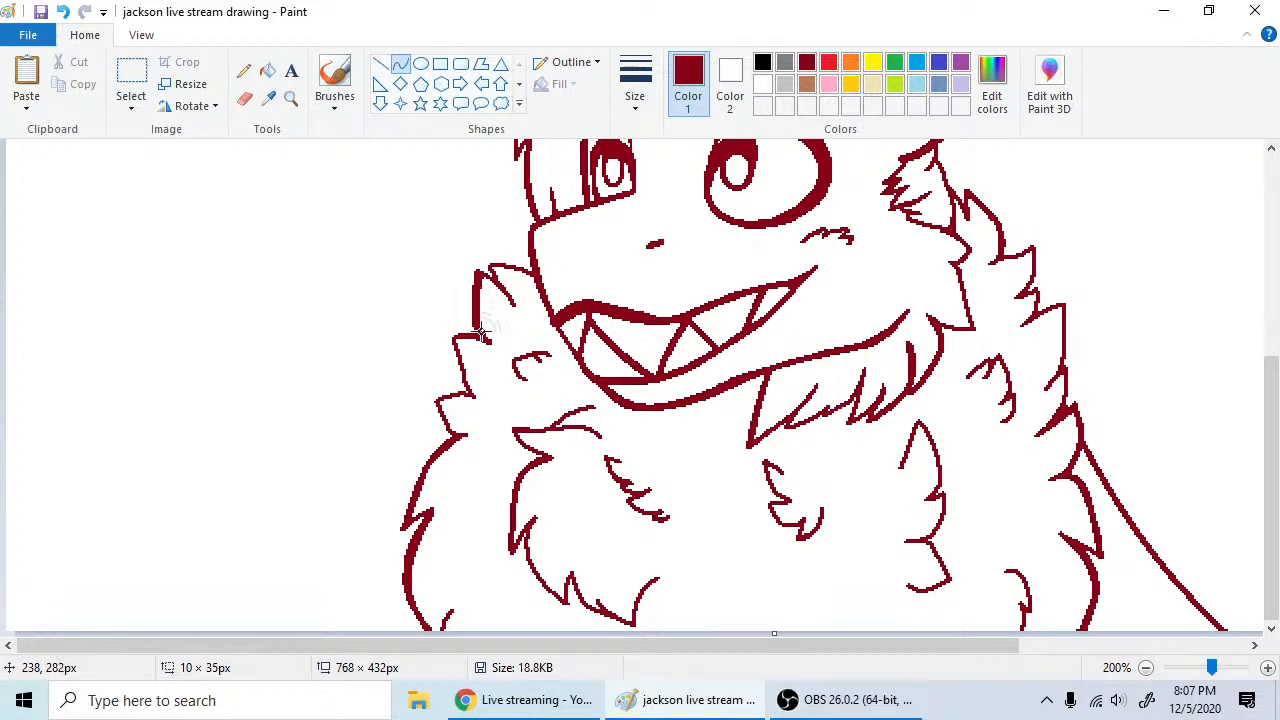
pyautogui.rightClick(481, 333)
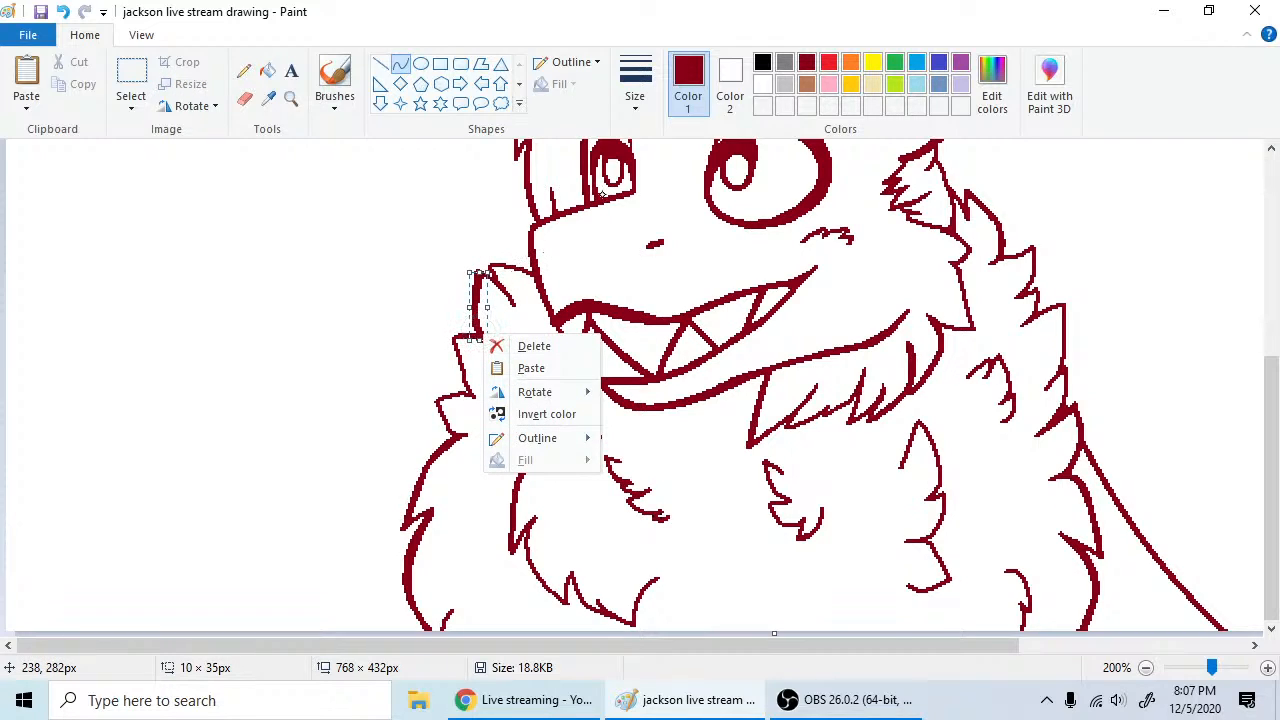
pyautogui.click(600, 268)
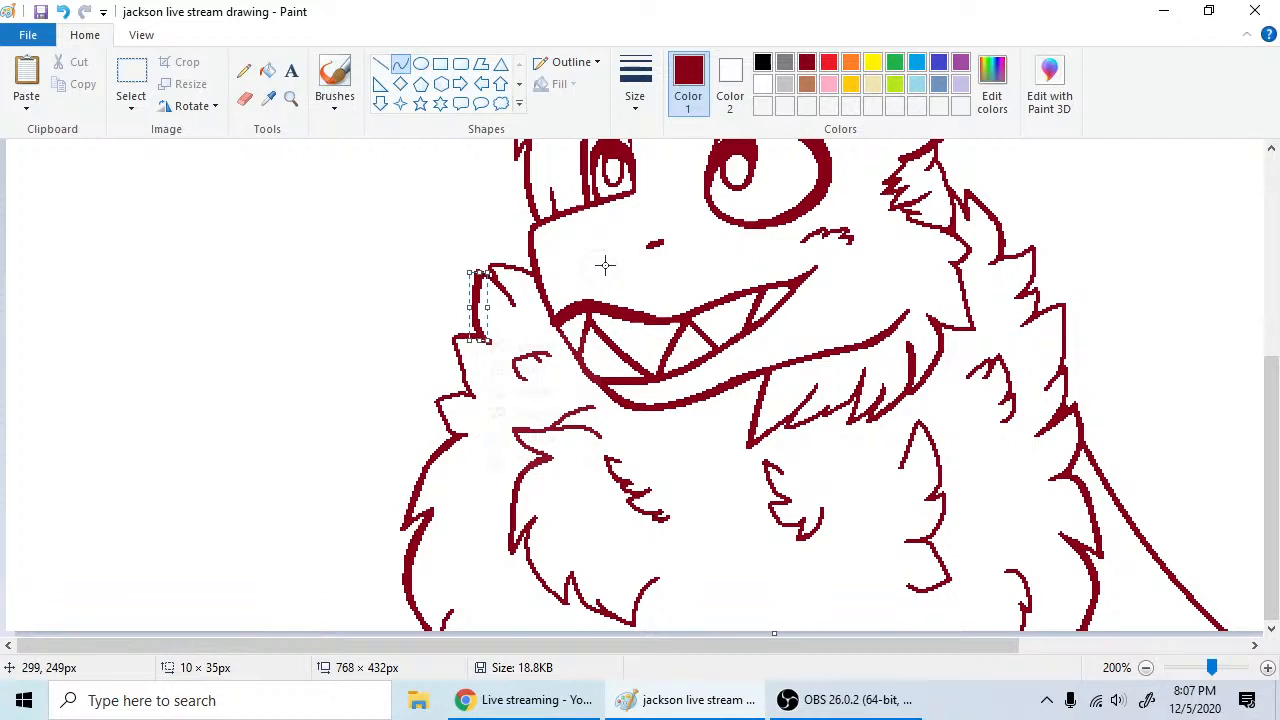
pyautogui.click(382, 65)
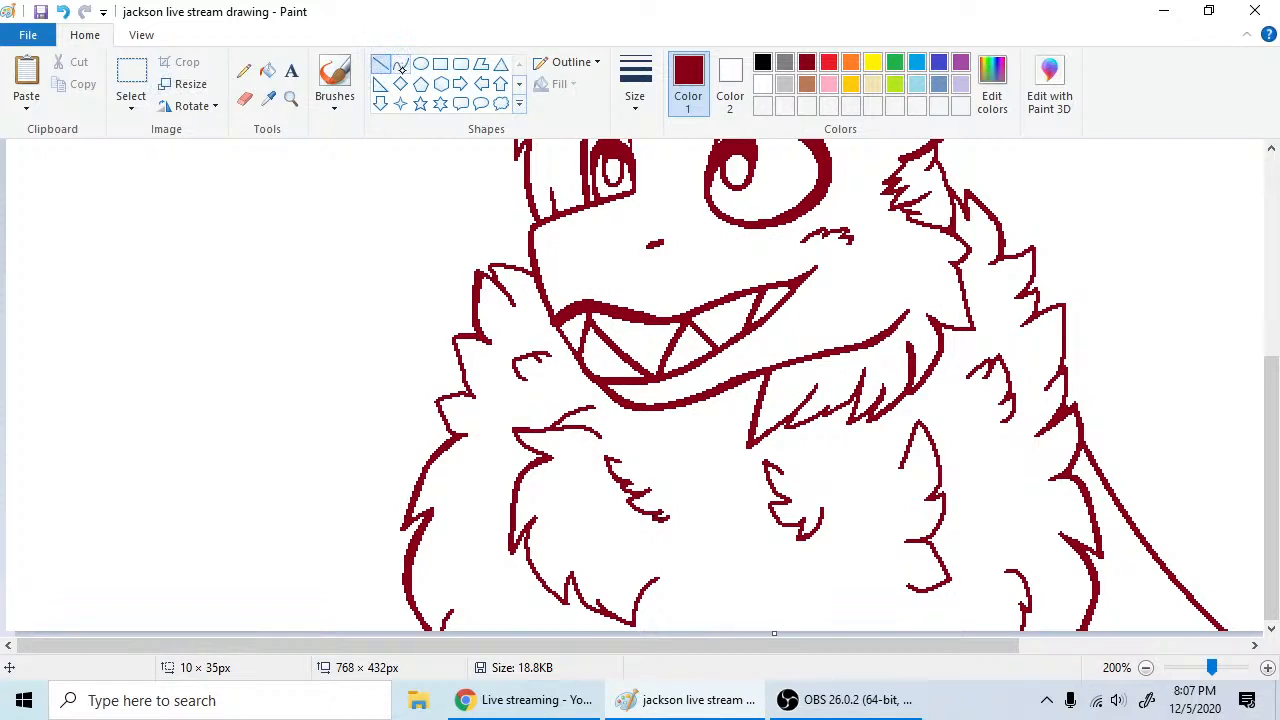
# - Thicken the inner strand of the uppermost left fur tuft with a curve of about 17 × 17 px and touch up its tip
pyautogui.click(401, 67)
pyautogui.moveTo(482, 273); pyautogui.dragTo(514, 303)
pyautogui.moveTo(499, 284); pyautogui.dragTo(488, 276)
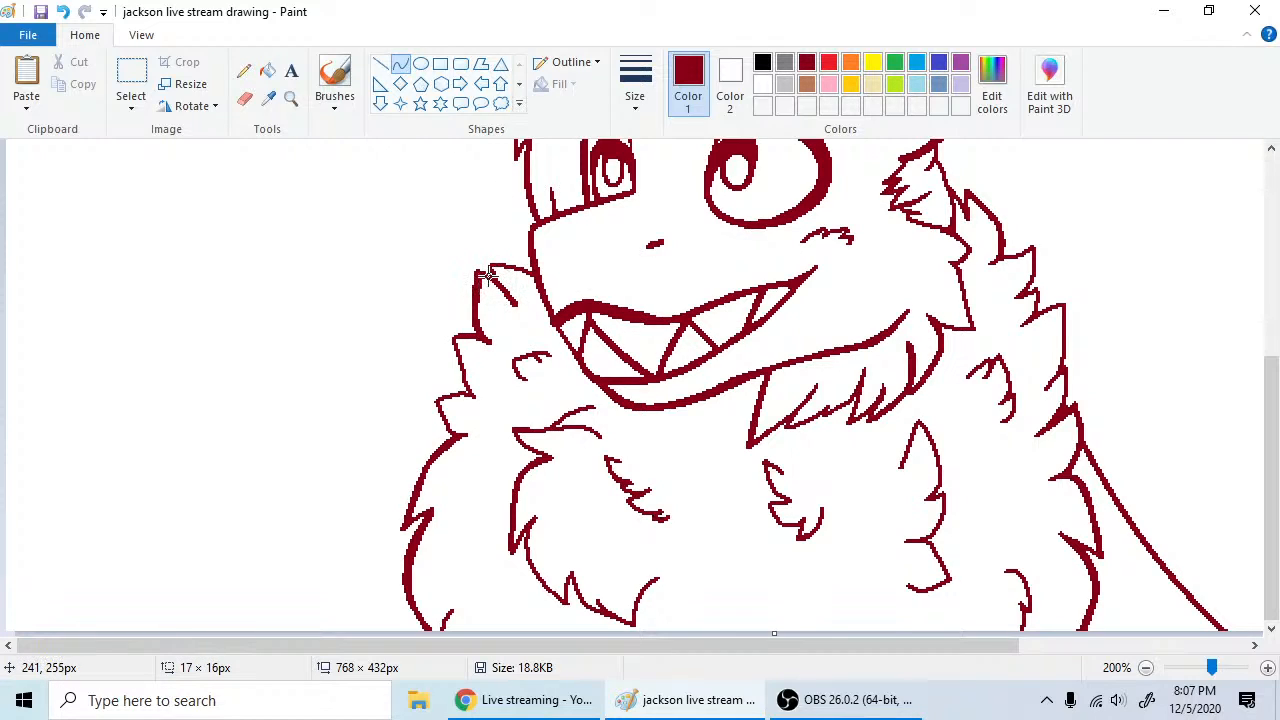
pyautogui.rightClick(489, 275)
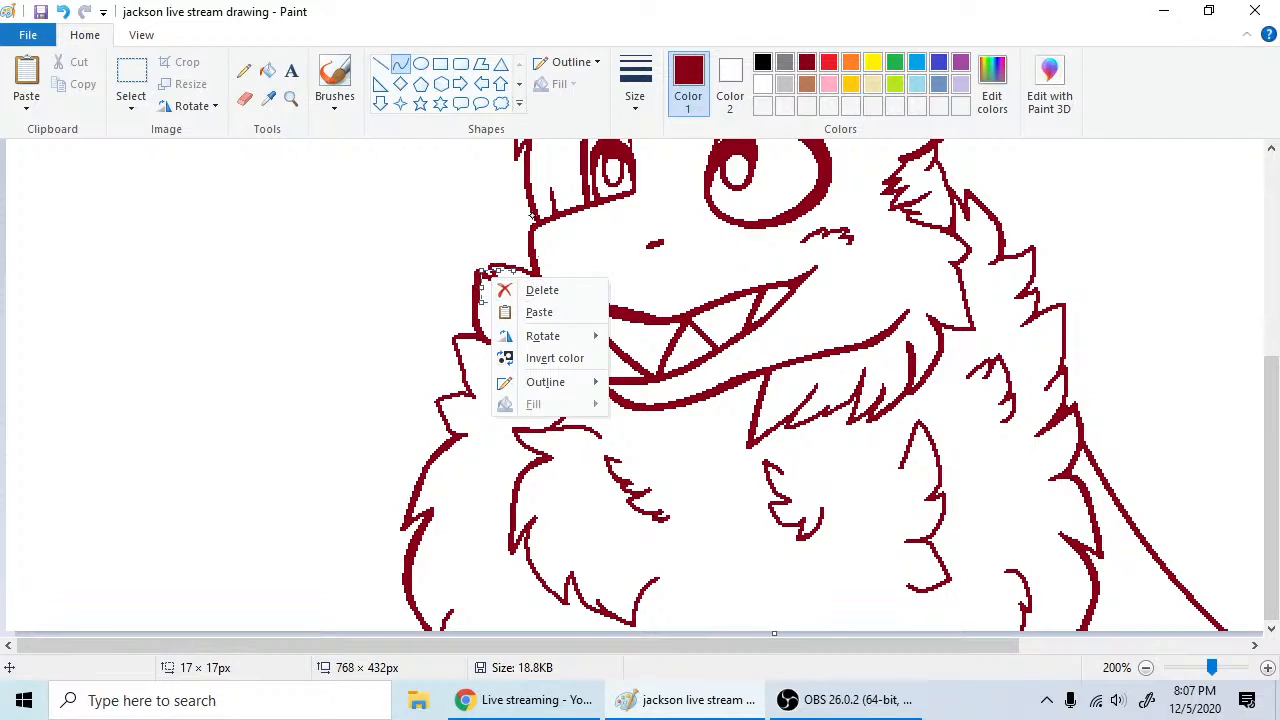
pyautogui.click(244, 70)
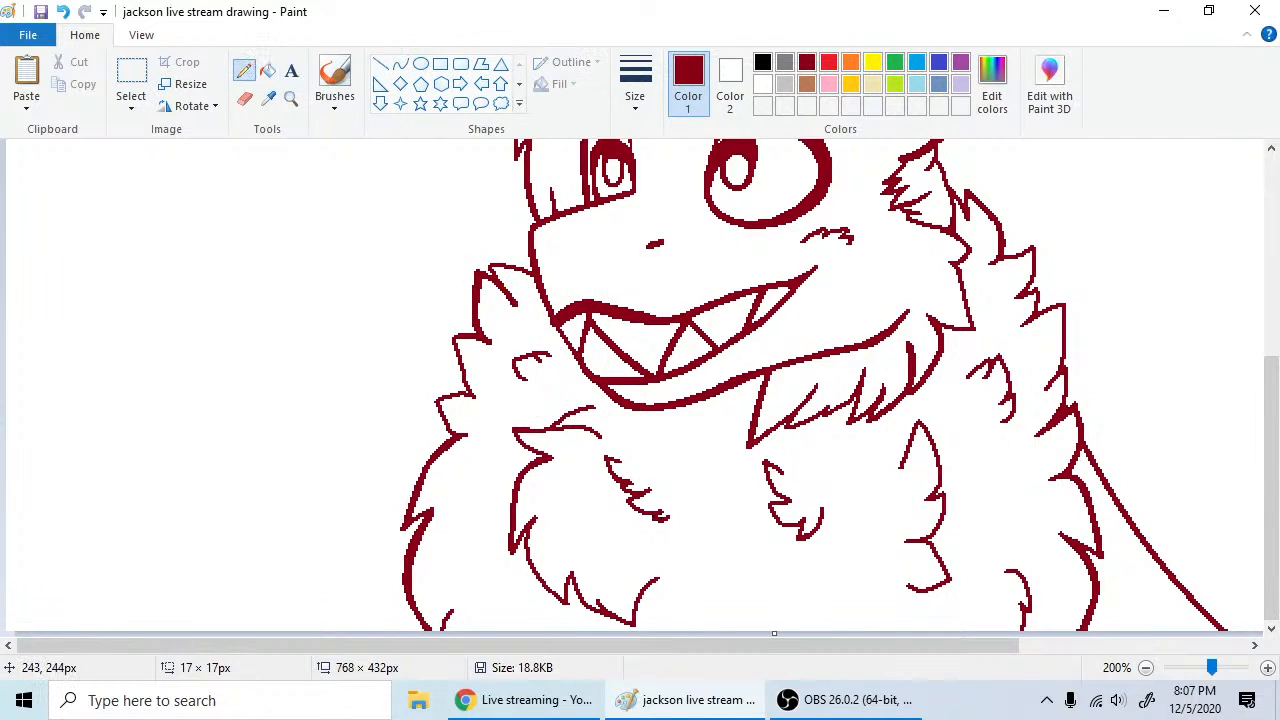
pyautogui.moveTo(488, 274); pyautogui.dragTo(490, 274)
pyautogui.click(244, 98)
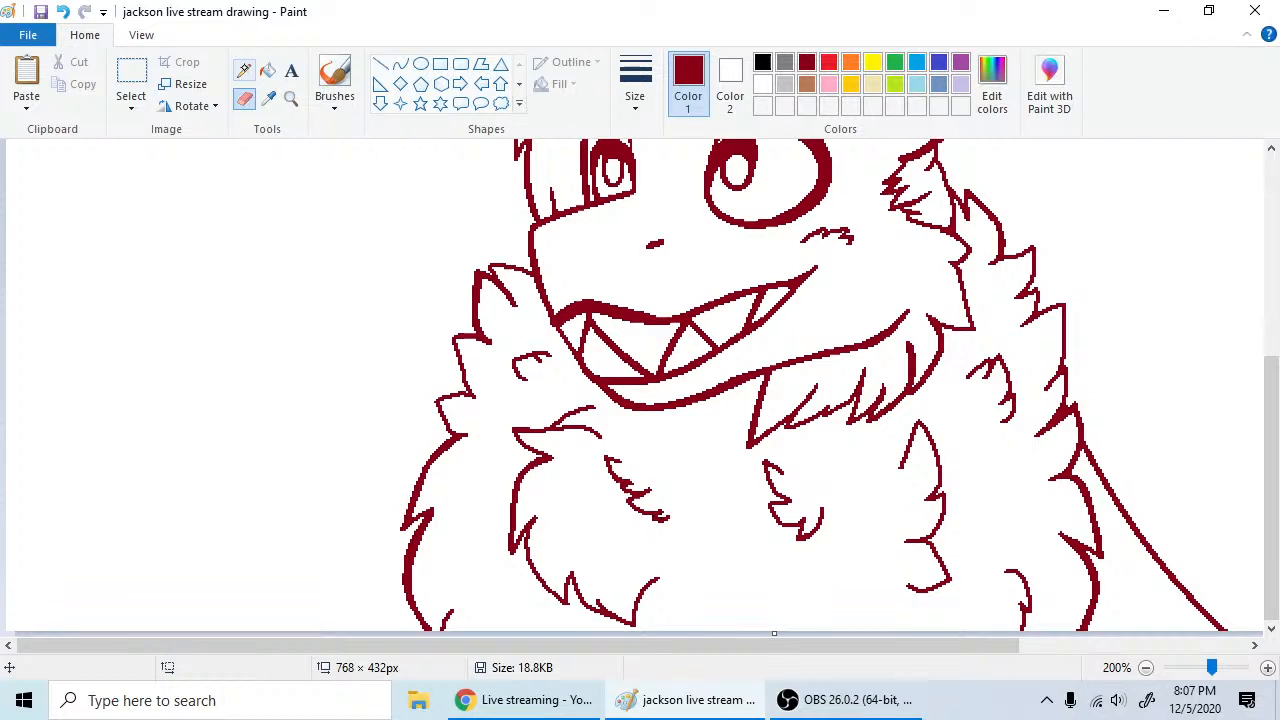
# - Thicken the top edge of the uppermost left fur tuft up to the muzzle with a curve of about 24 × 10 px
pyautogui.click(400, 63)
pyautogui.moveTo(493, 264)
pyautogui.mouseDown()
pyautogui.moveTo(485, 276)
pyautogui.moveTo(537, 283)
pyautogui.mouseUp()
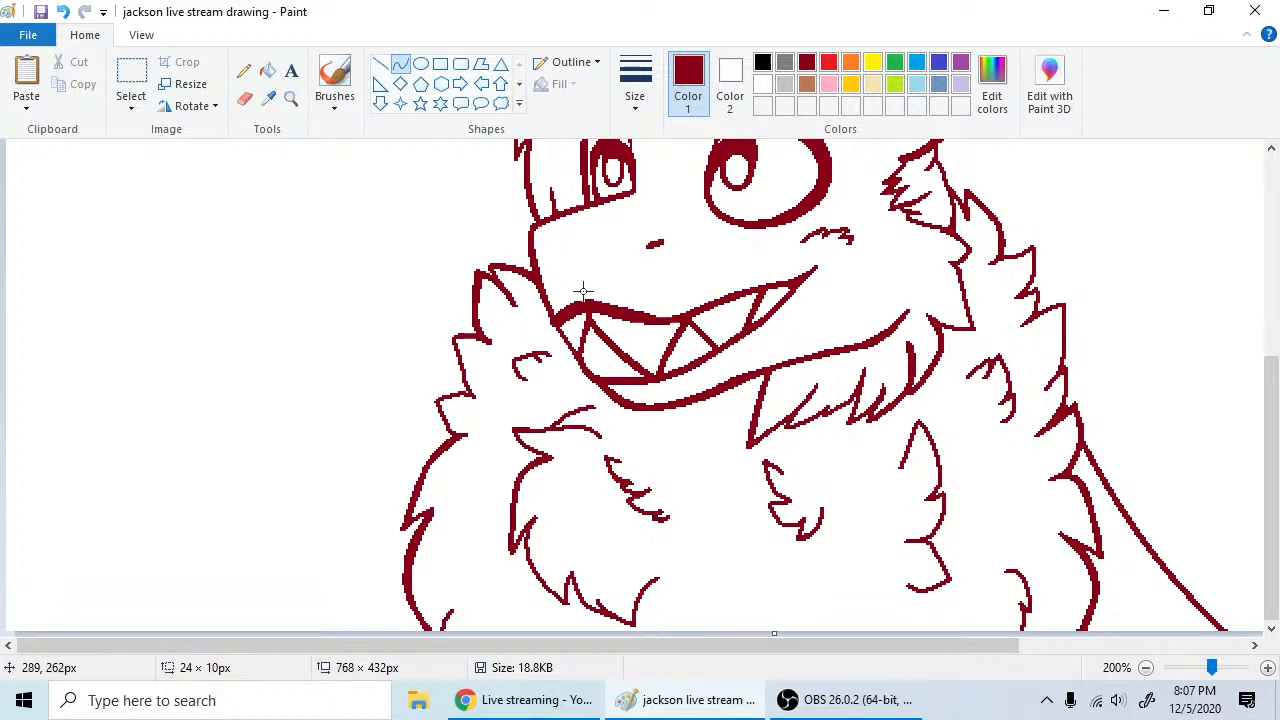
pyautogui.click(243, 71)
# - Thicken the strands around the upper tip of the inner chest fur tuft below the chin with three curves, the last about 45 × 9 px
pyautogui.click(401, 64)
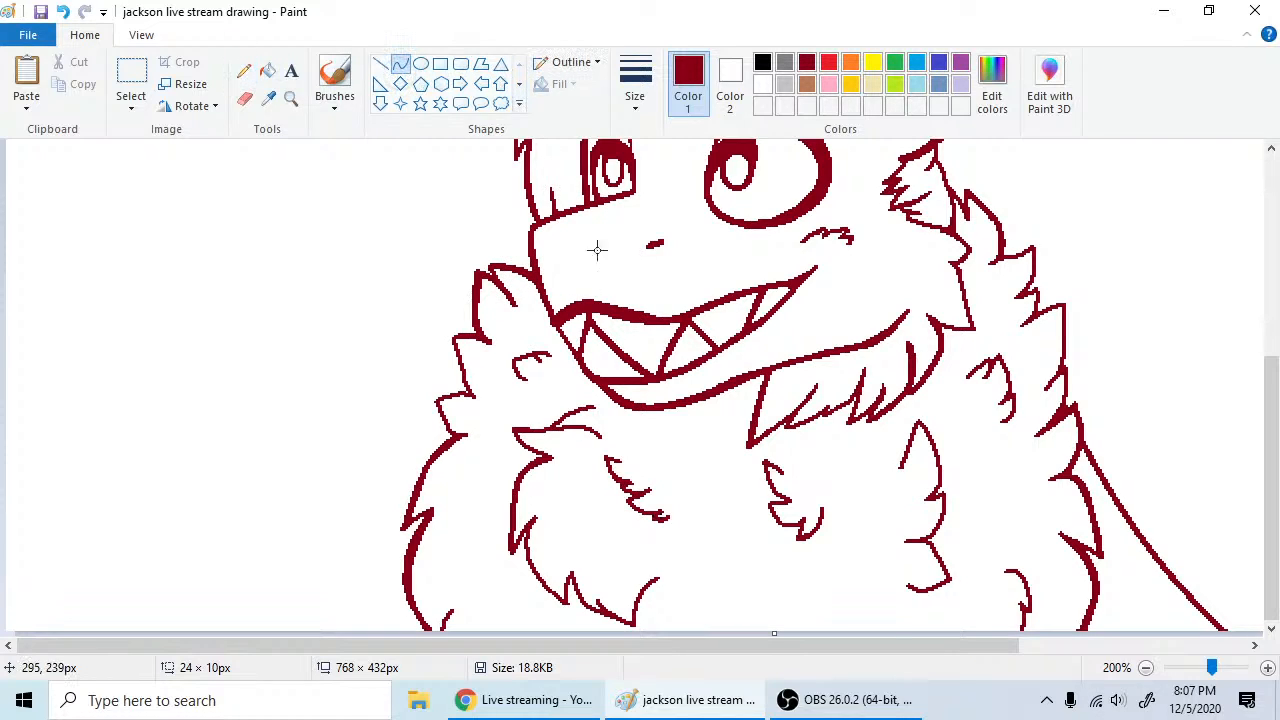
pyautogui.moveTo(548, 429)
pyautogui.mouseDown()
pyautogui.moveTo(588, 406)
pyautogui.moveTo(567, 422)
pyautogui.moveTo(576, 402)
pyautogui.mouseUp()
pyautogui.click(568, 422)
pyautogui.moveTo(513, 429); pyautogui.dragTo(551, 459)
pyautogui.moveTo(519, 430); pyautogui.dragTo(575, 435)
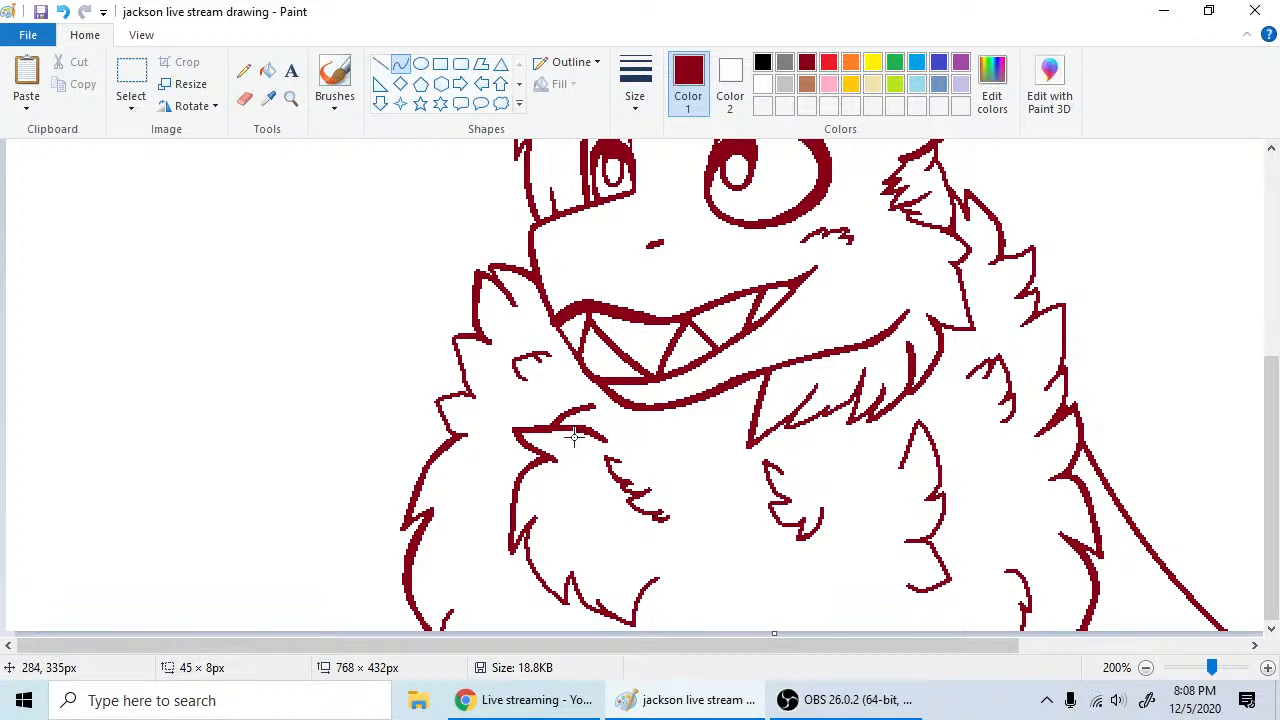
pyautogui.click(575, 438)
pyautogui.click(244, 70)
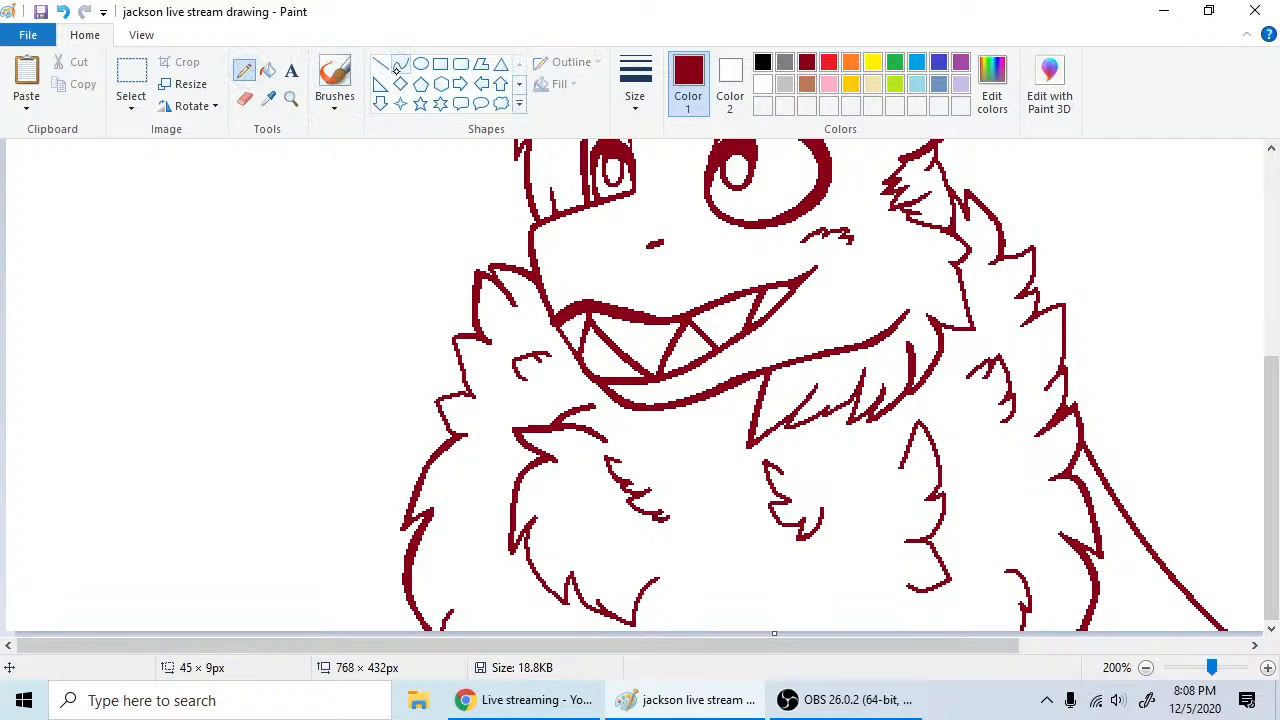
# - Thicken the outer edge of the second fur tuft from the top on the drawing's left with a curve of about 9 × 30 px
pyautogui.click(399, 65)
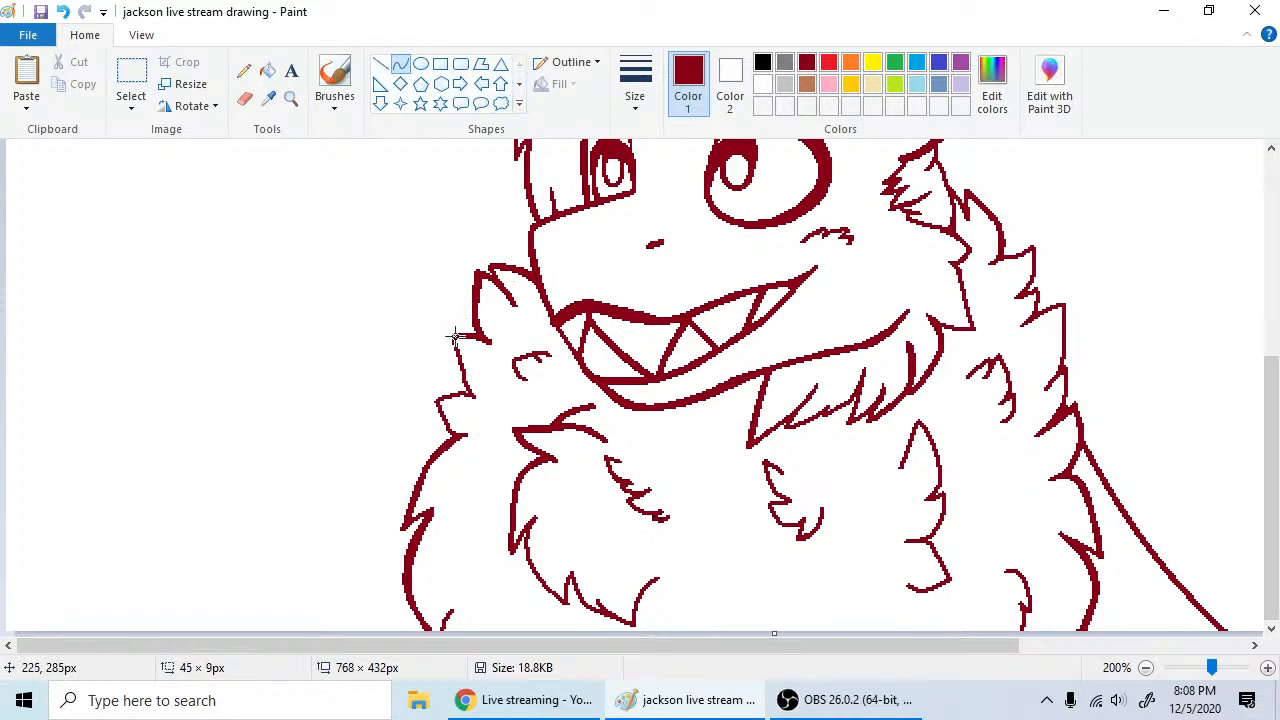
pyautogui.moveTo(455, 337); pyautogui.dragTo(471, 395)
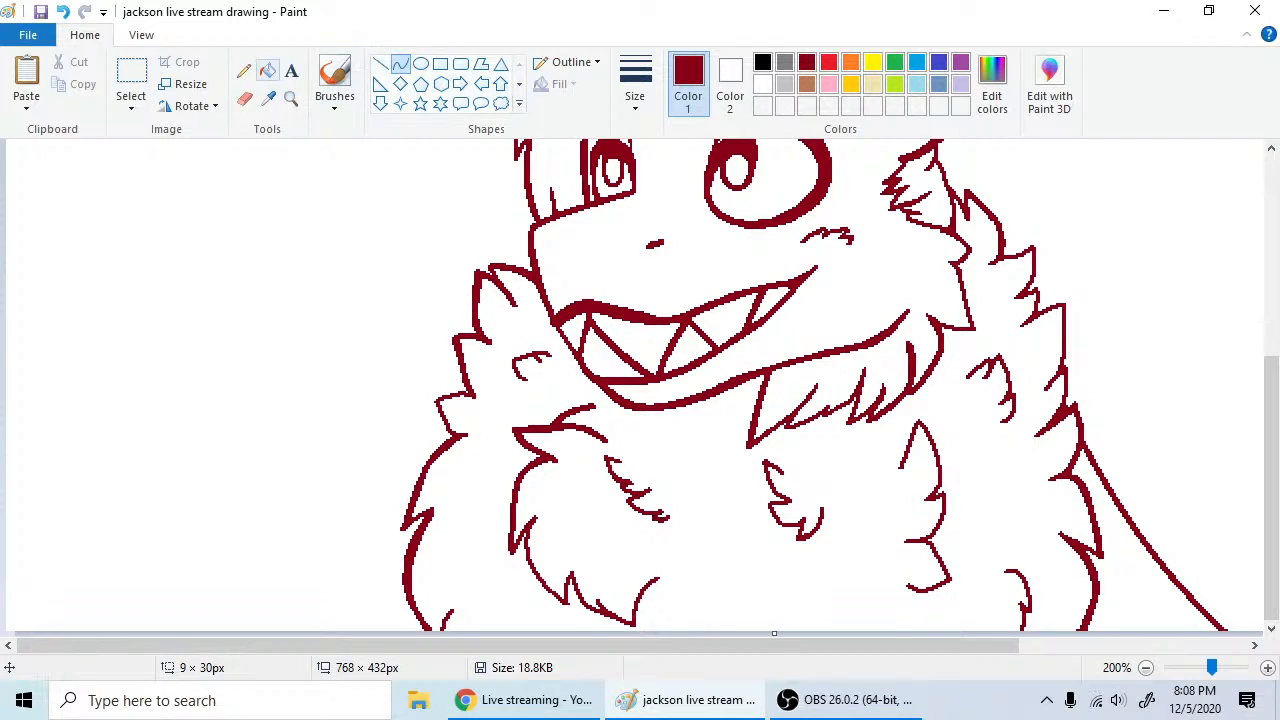
pyautogui.click(244, 70)
# - Thicken the third fur tuft from the top on the drawing's left, using an 18 × 5 px curve on its upper edge and another on its outer edge
pyautogui.click(400, 63)
pyautogui.moveTo(437, 404); pyautogui.dragTo(463, 398)
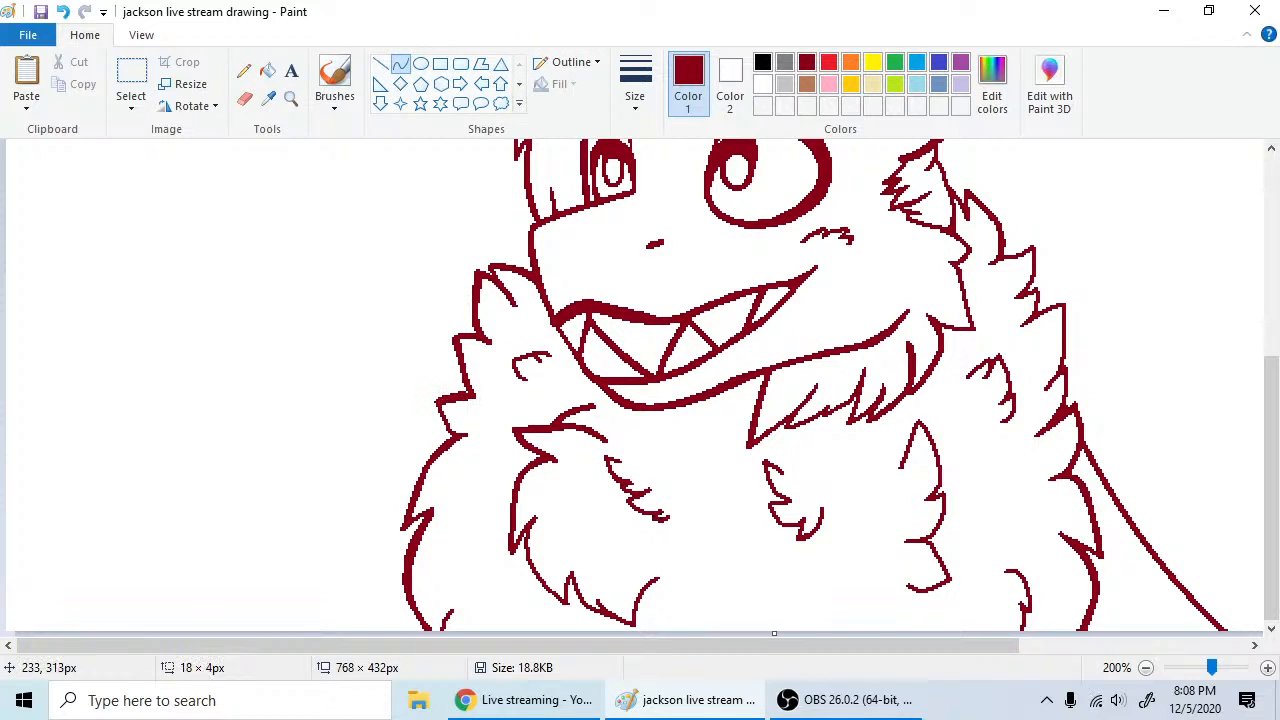
pyautogui.click(456, 402)
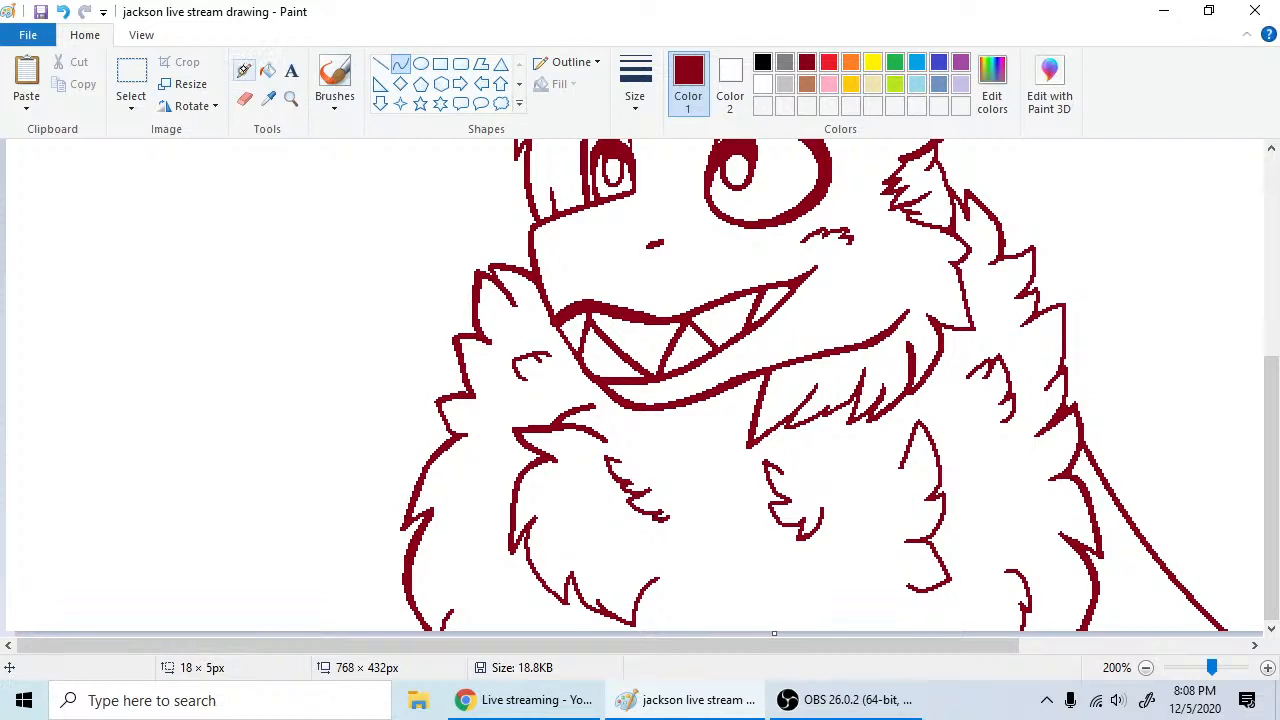
pyautogui.click(244, 70)
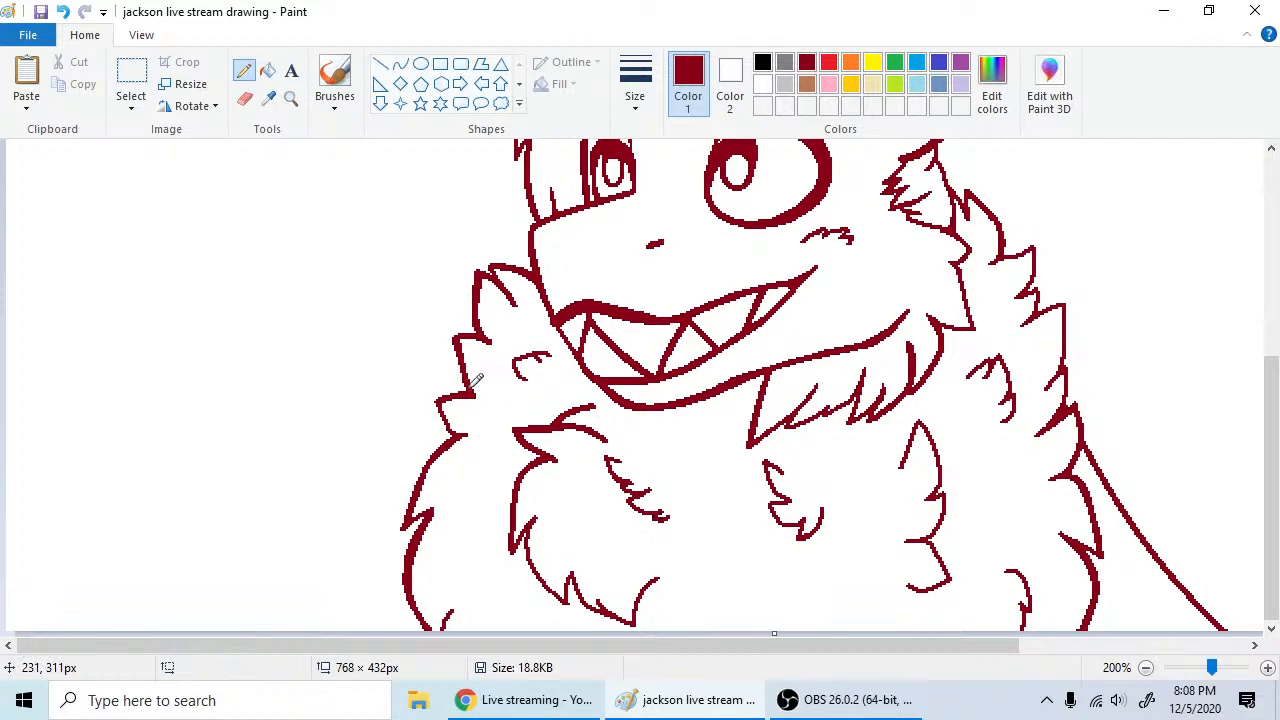
pyautogui.click(400, 63)
pyautogui.moveTo(455, 433)
pyautogui.mouseDown()
pyautogui.moveTo(439, 405)
pyautogui.moveTo(456, 406)
pyautogui.mouseUp()
pyautogui.click(244, 70)
pyautogui.click(244, 98)
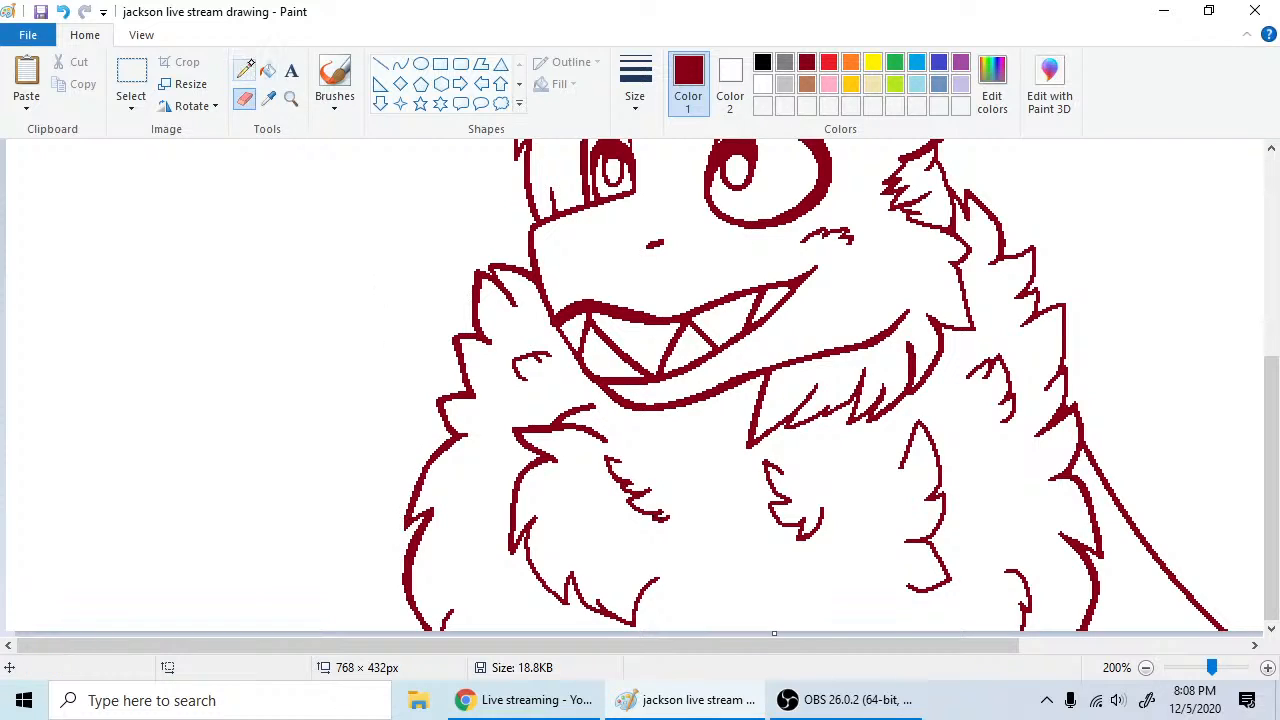
# - Thicken the left edge of the inner chest fur's lower tuft below the chin with a curve of about 21 × 42 px
pyautogui.click(244, 70)
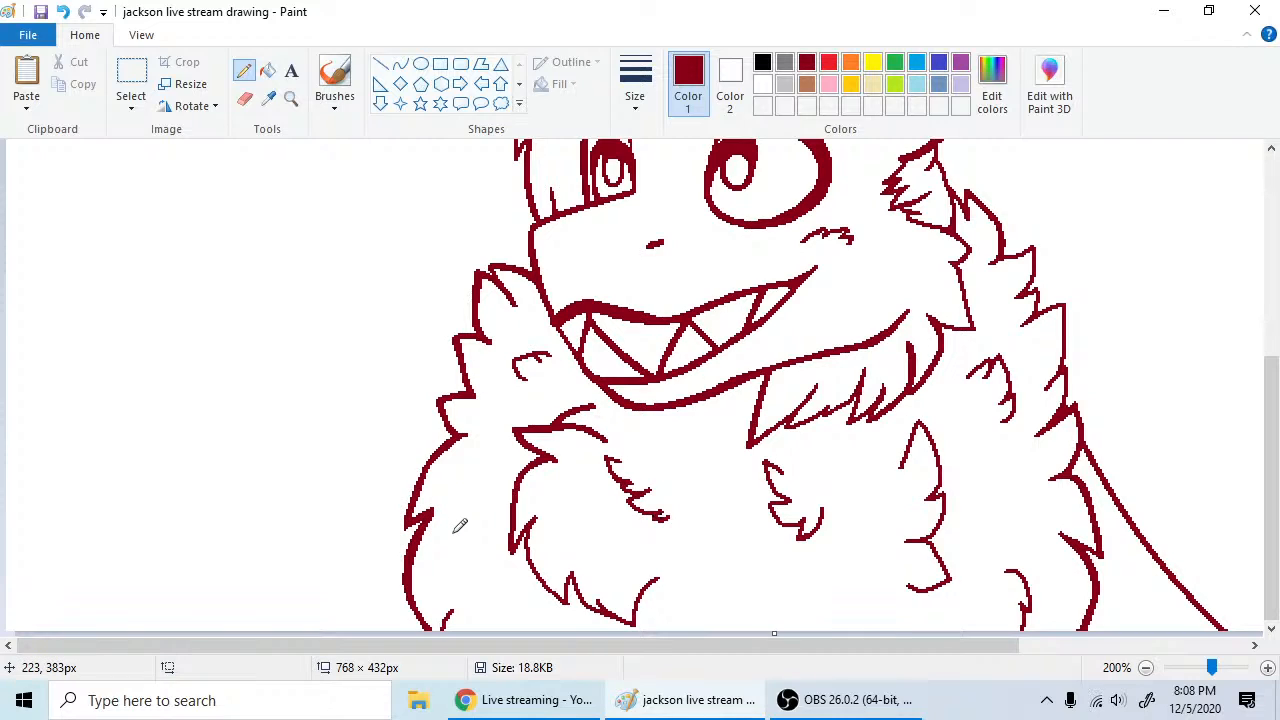
pyautogui.click(400, 63)
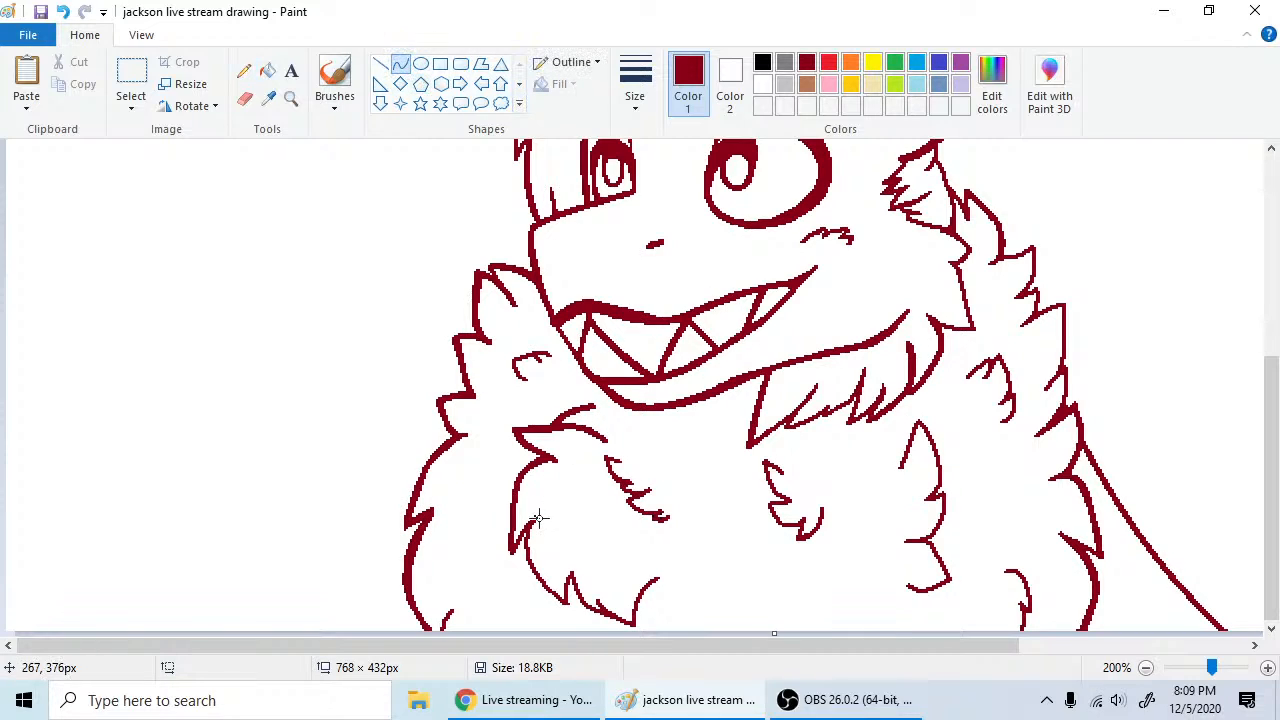
pyautogui.moveTo(537, 518); pyautogui.dragTo(569, 602)
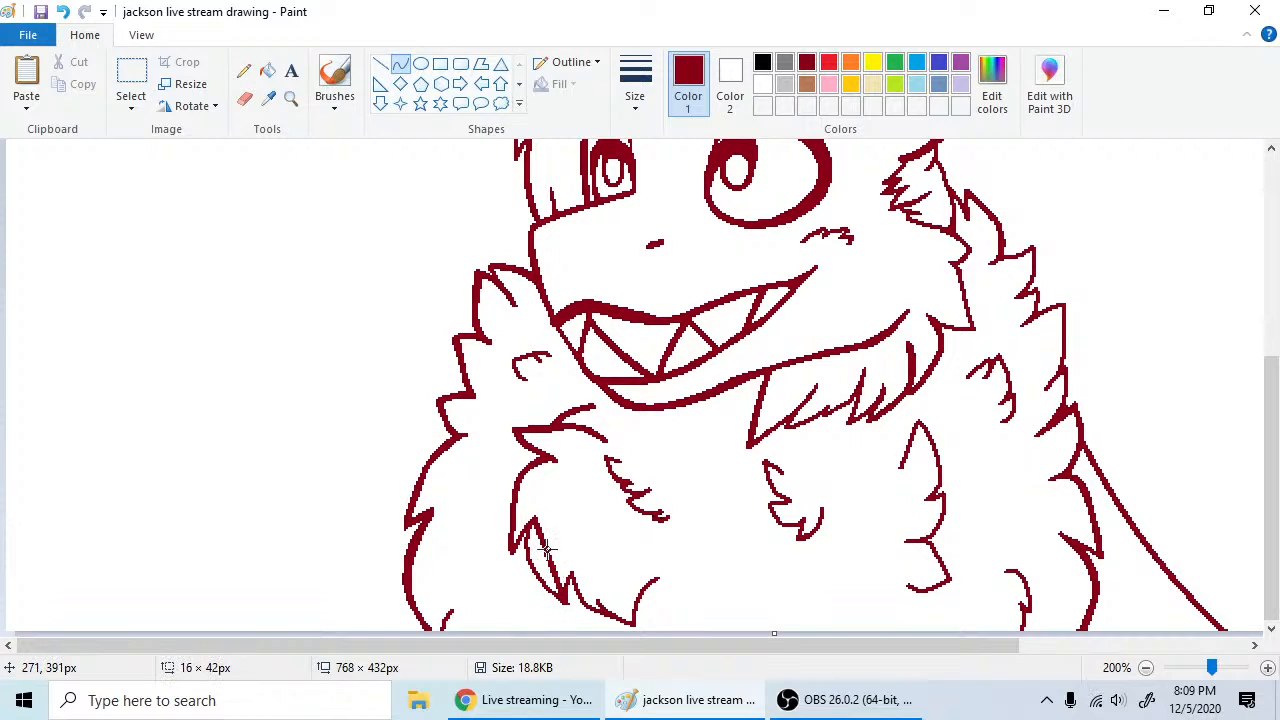
pyautogui.moveTo(546, 548)
pyautogui.mouseDown()
pyautogui.moveTo(537, 543)
pyautogui.moveTo(561, 567)
pyautogui.moveTo(553, 549)
pyautogui.moveTo(547, 587)
pyautogui.mouseUp()
pyautogui.rightClick(547, 587)
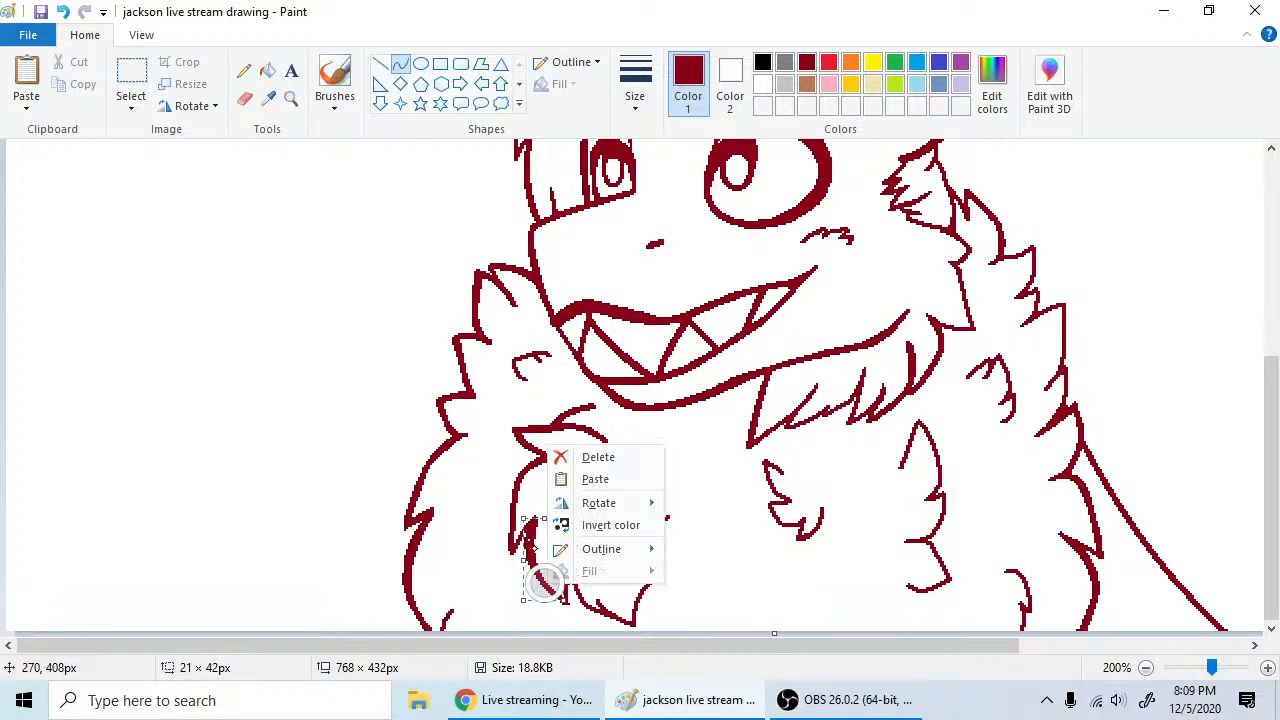
pyautogui.rightClick(532, 550)
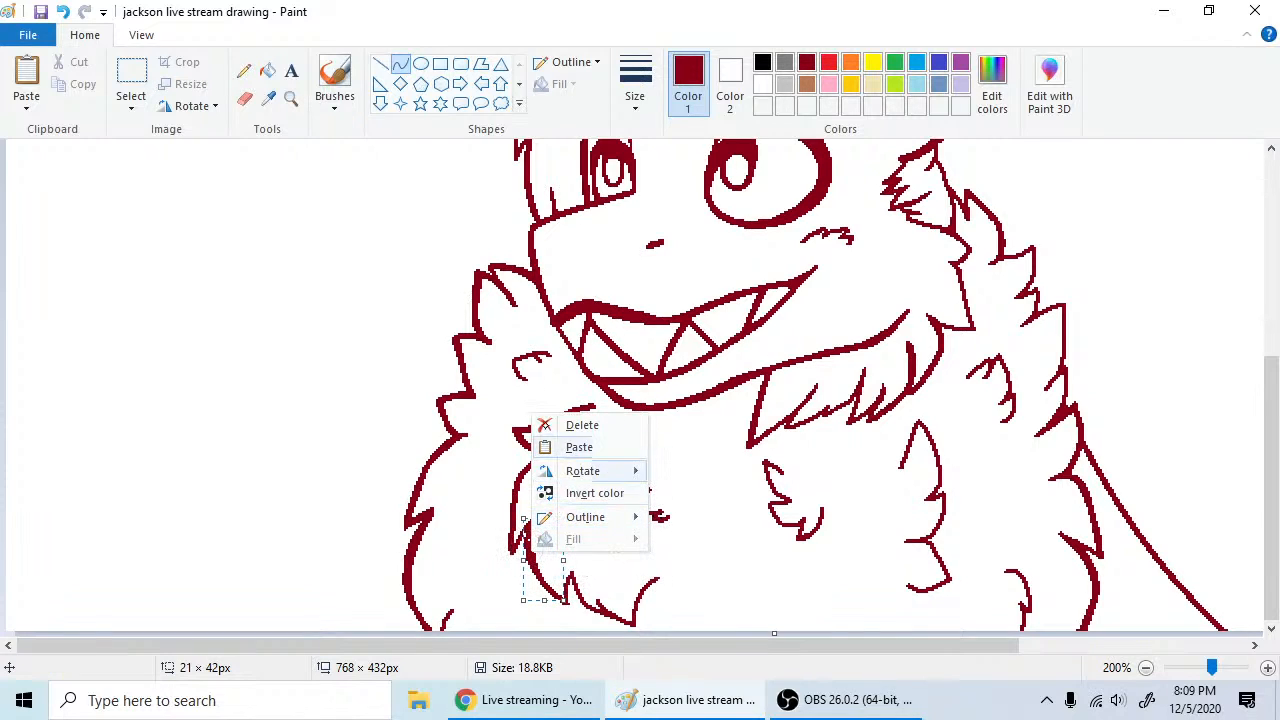
# - Fill in the upper tip of the thickened lower chest tuft line with a short pencil stroke and switch to the eraser
pyautogui.click(243, 70)
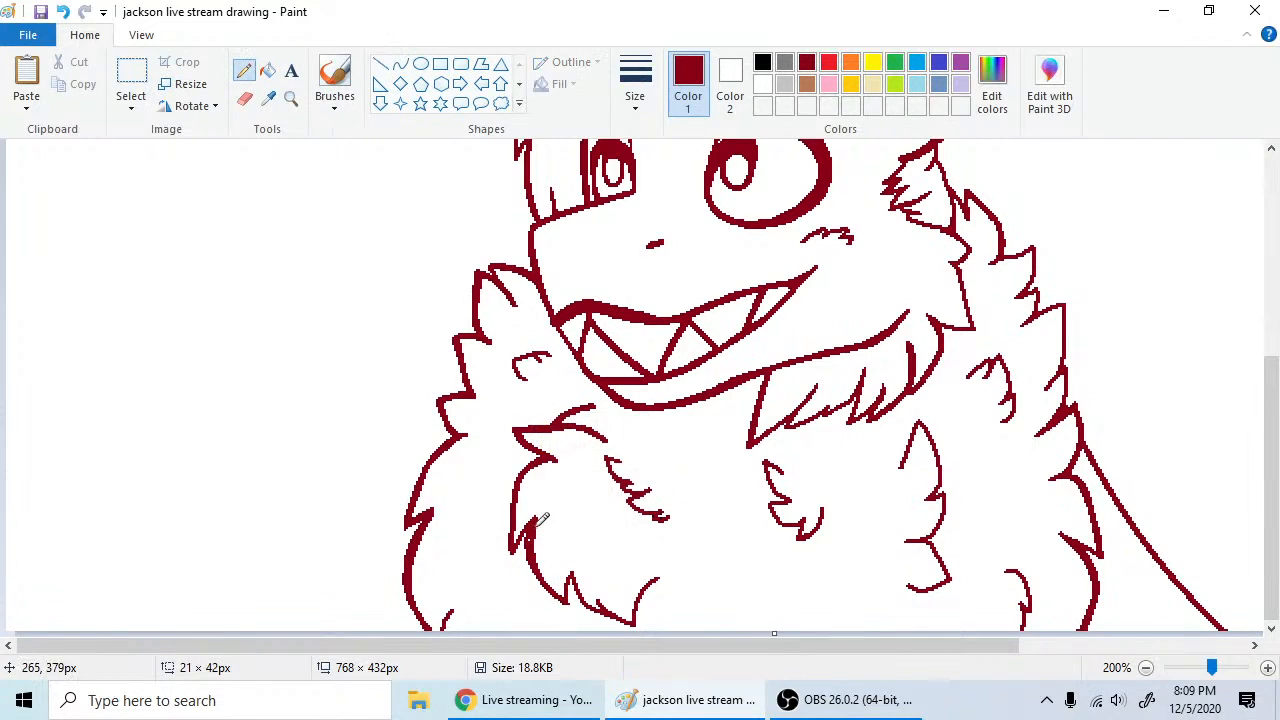
pyautogui.moveTo(536, 525)
pyautogui.mouseDown()
pyautogui.moveTo(530, 539)
pyautogui.moveTo(538, 515)
pyautogui.mouseUp()
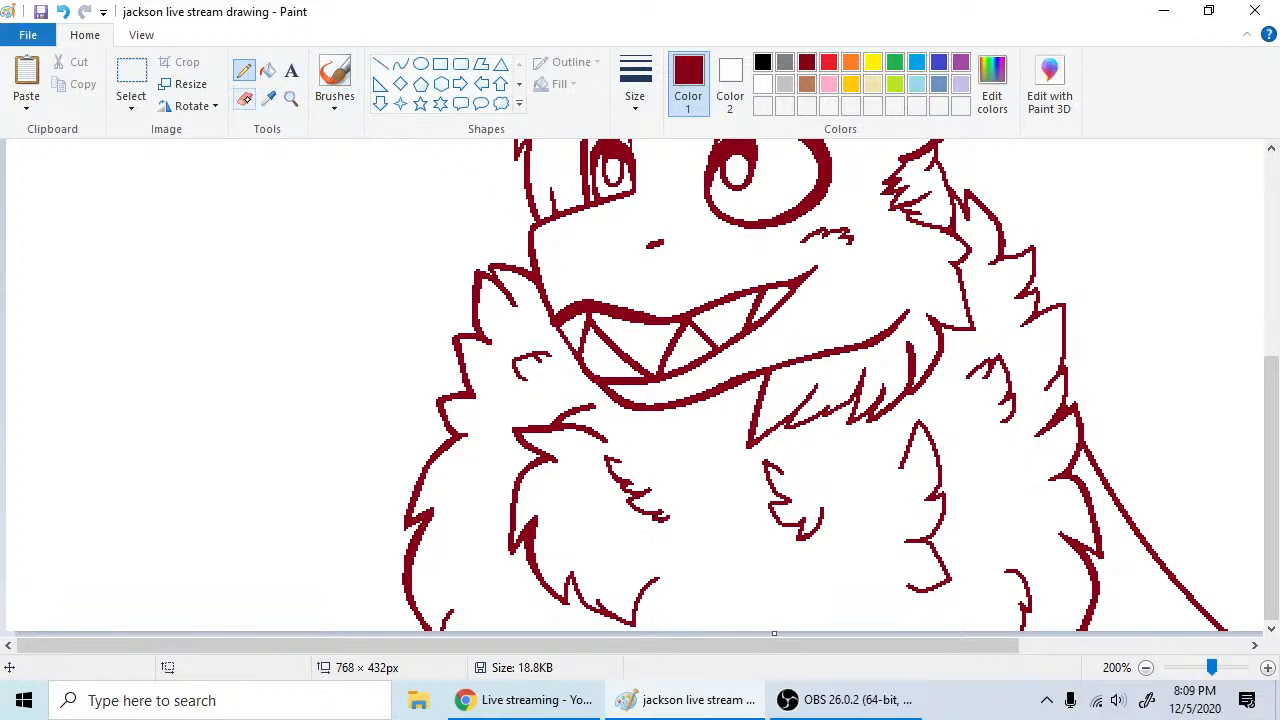
pyautogui.click(244, 98)
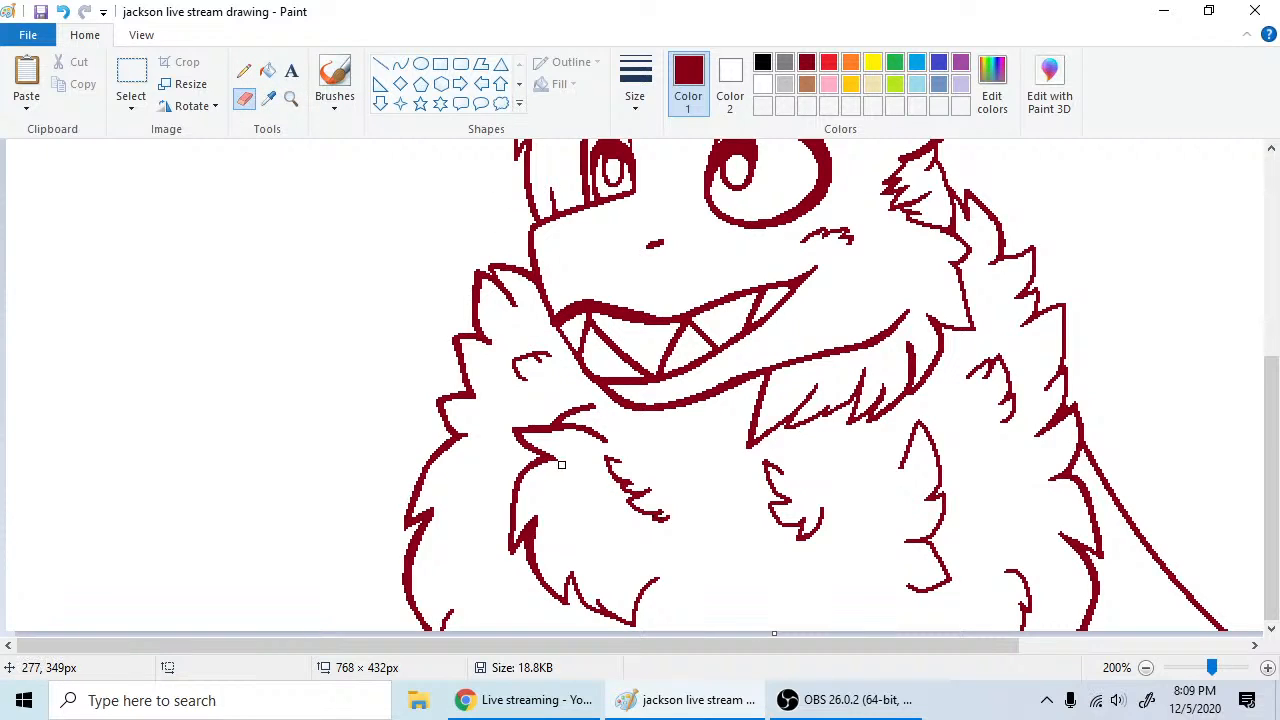